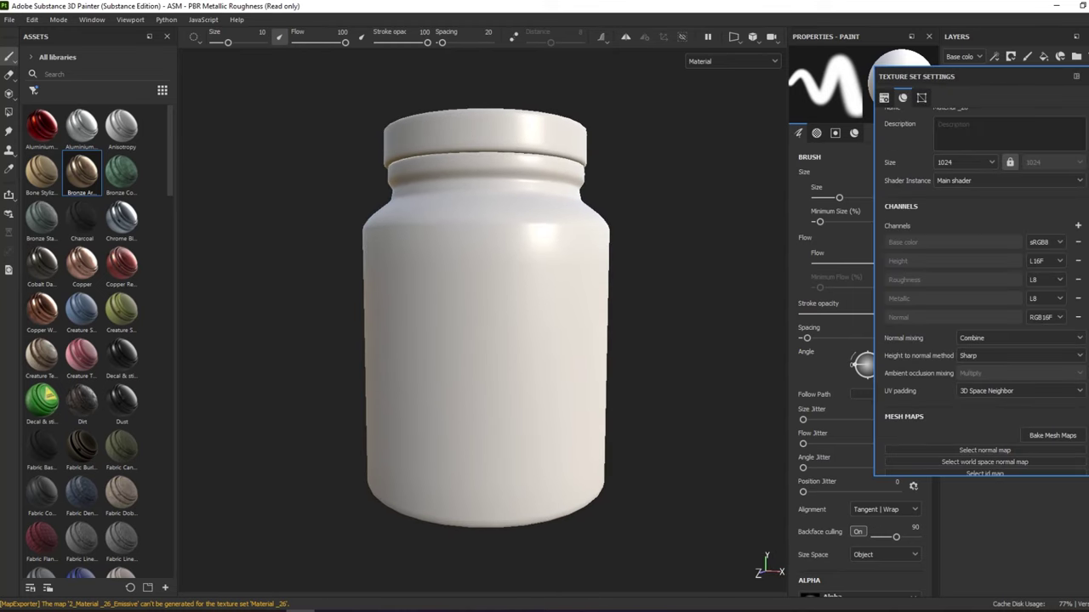
Set the texture set size to 4096 and the bake output size to 4096
{"action": "left_click", "coordinate": [978, 163]}
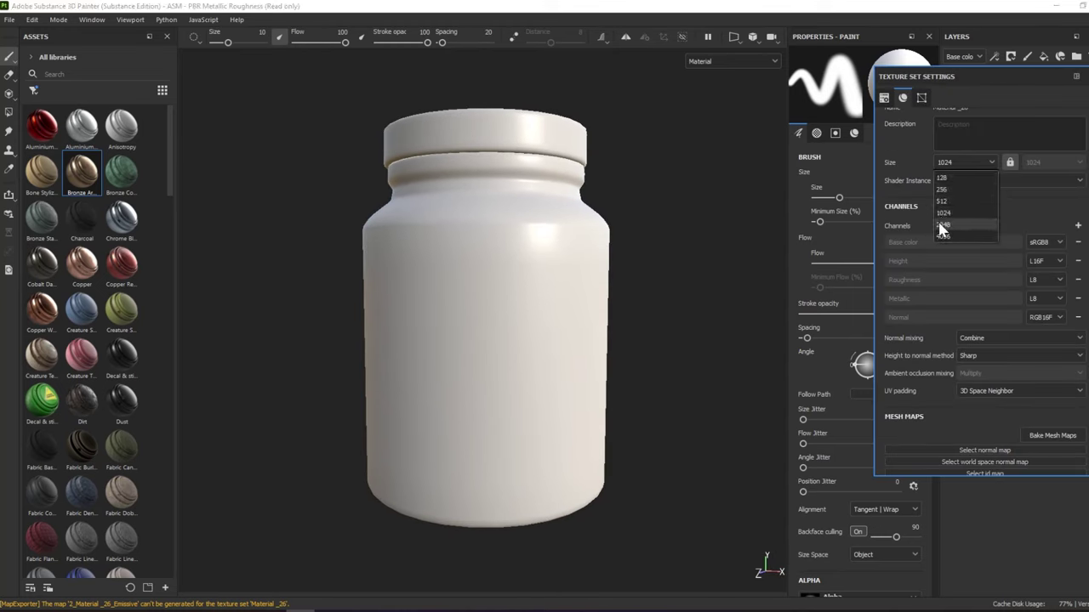
{"action": "left_click", "coordinate": [985, 237]}
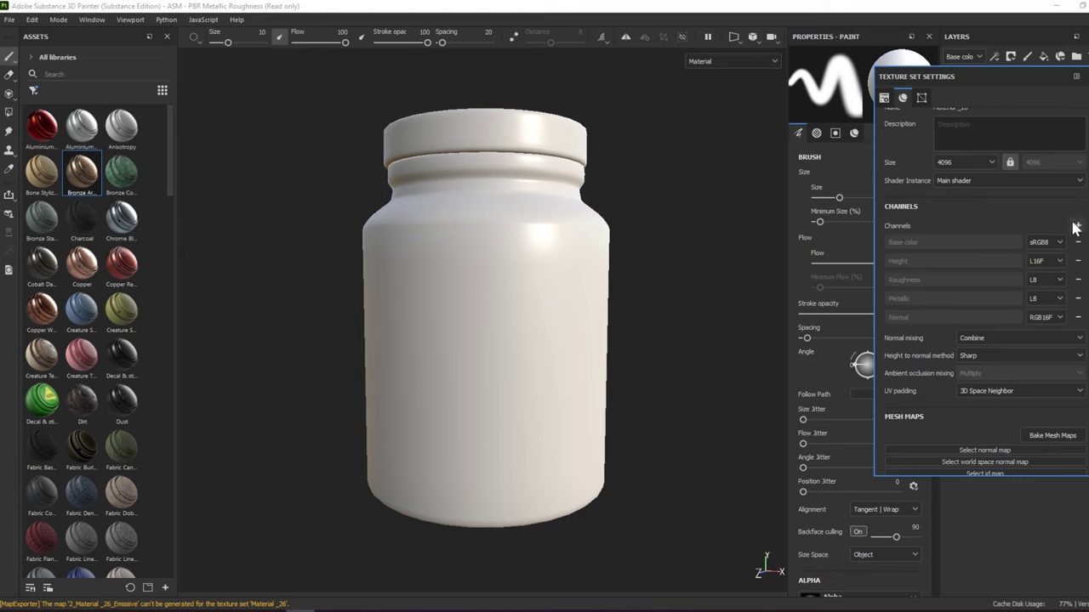
{"action": "left_click", "coordinate": [1054, 435]}
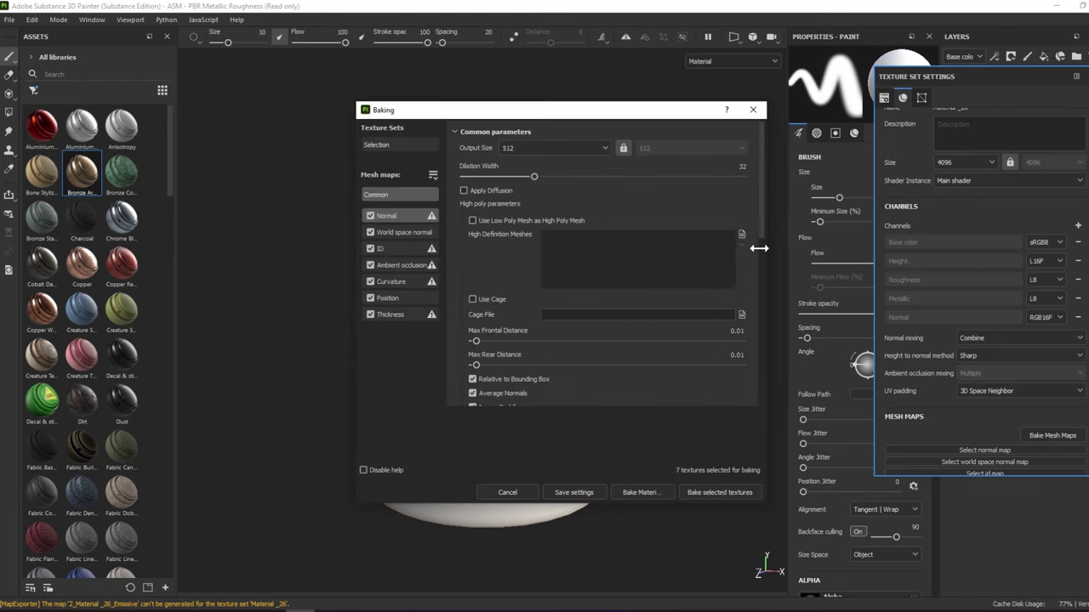
{"action": "left_click", "coordinate": [584, 152]}
{"action": "left_click", "coordinate": [513, 246]}
Bake all seven mesh maps for Material _26
{"action": "scroll", "coordinate": [661, 321], "scroll_direction": "down", "scroll_amount": 1}
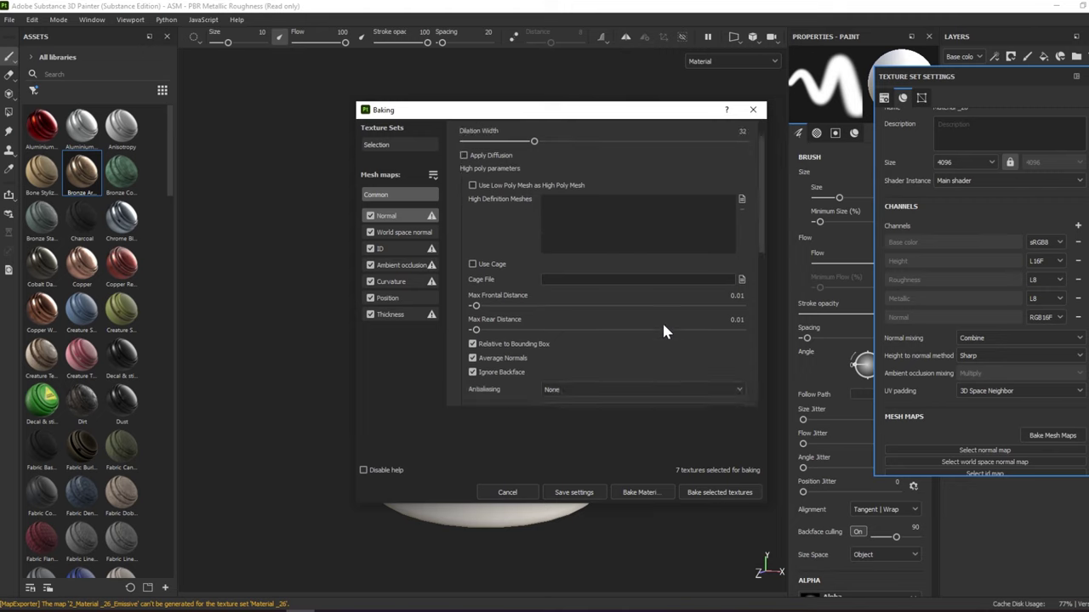
{"action": "scroll", "coordinate": [664, 320], "scroll_direction": "down", "scroll_amount": 1}
{"action": "scroll", "coordinate": [715, 318], "scroll_direction": "up", "scroll_amount": 1}
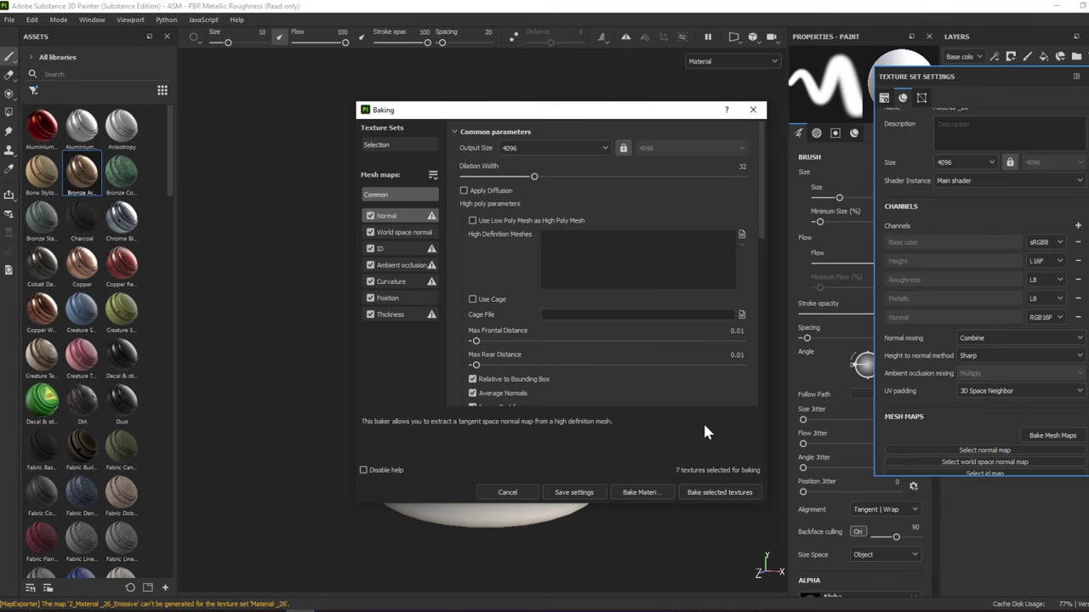
{"action": "left_click", "coordinate": [737, 493]}
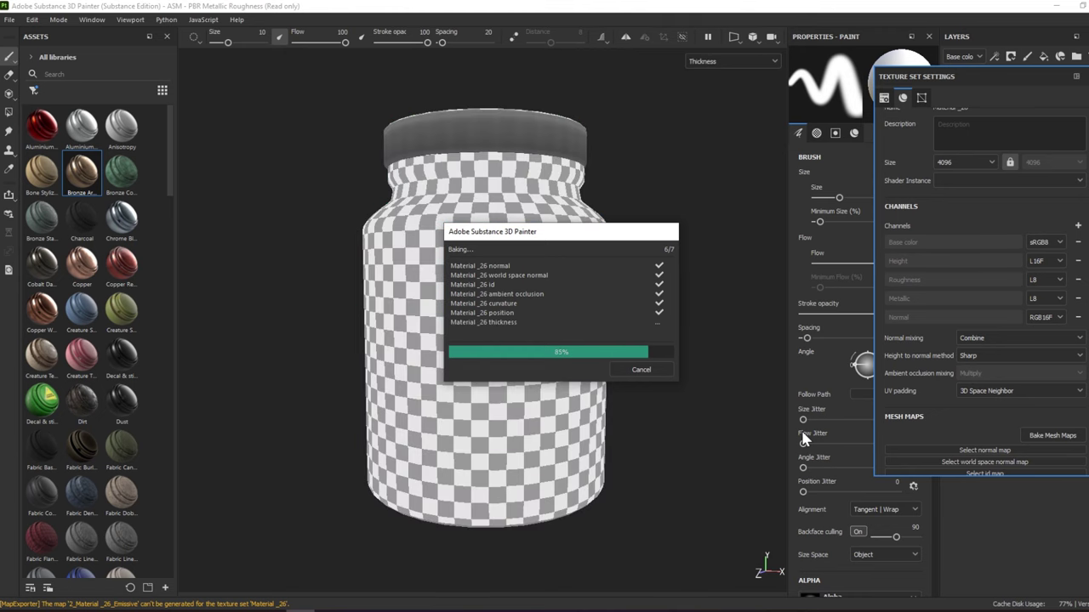
{"action": "left_click", "coordinate": [642, 370]}
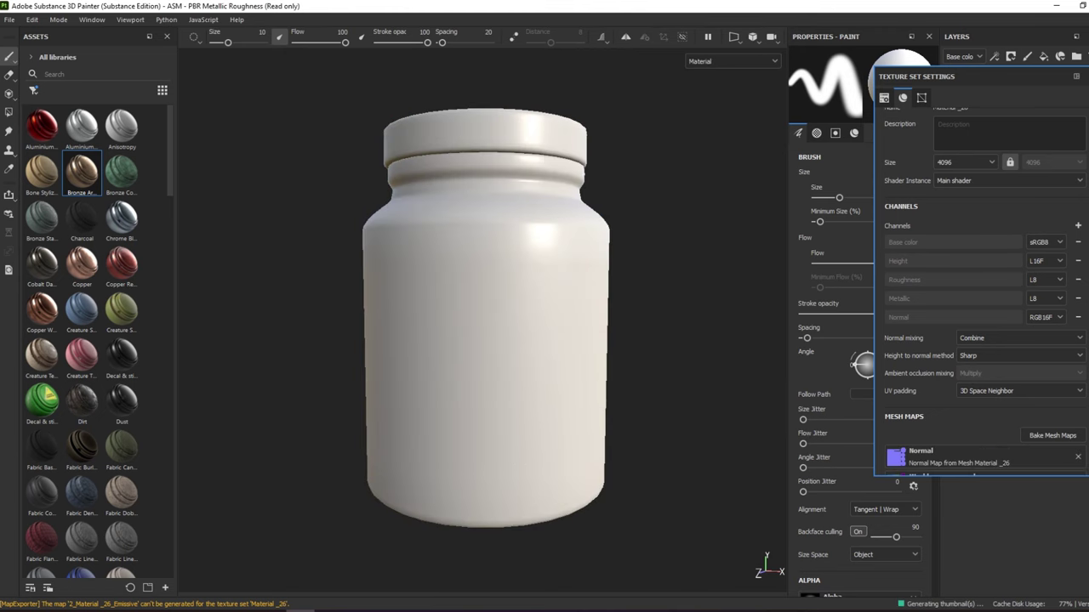
Switch the main shader to pbr-metal-rough-with-alpha-blending
{"action": "left_click", "coordinate": [1085, 127]}
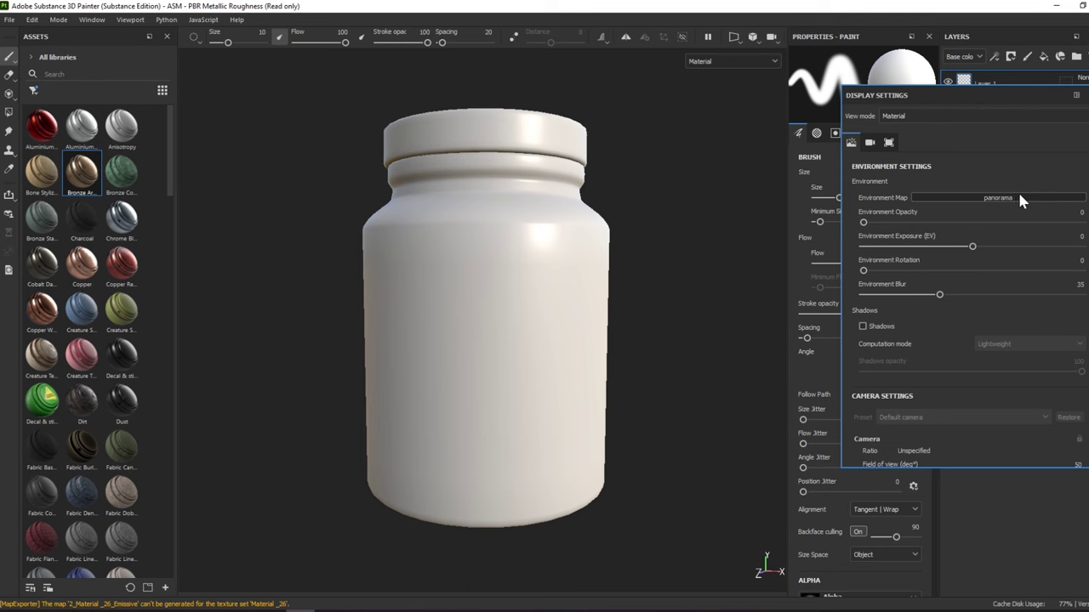
{"action": "left_click", "coordinate": [1084, 149]}
{"action": "left_click", "coordinate": [1021, 147]}
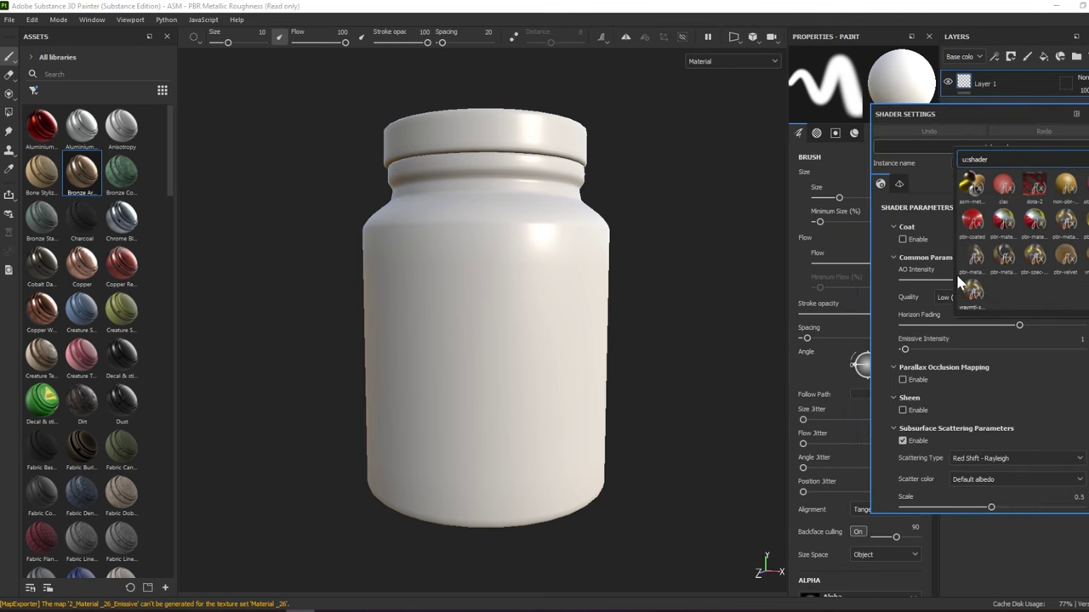
{"action": "left_click", "coordinate": [979, 270]}
Set the shader quality to Medium (32 spp) and bring up Display Settings
{"action": "middle_click_drag", "start_coordinate": [714, 228], "coordinate": [665, 205], "text": "alt"}
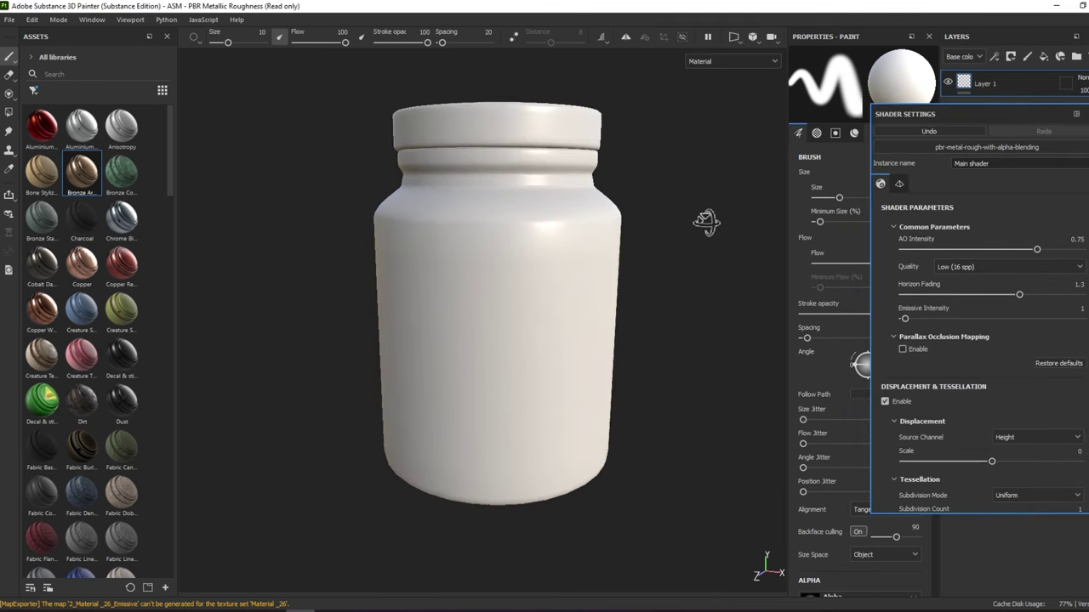
{"action": "scroll", "coordinate": [982, 308], "scroll_direction": "down", "scroll_amount": 2}
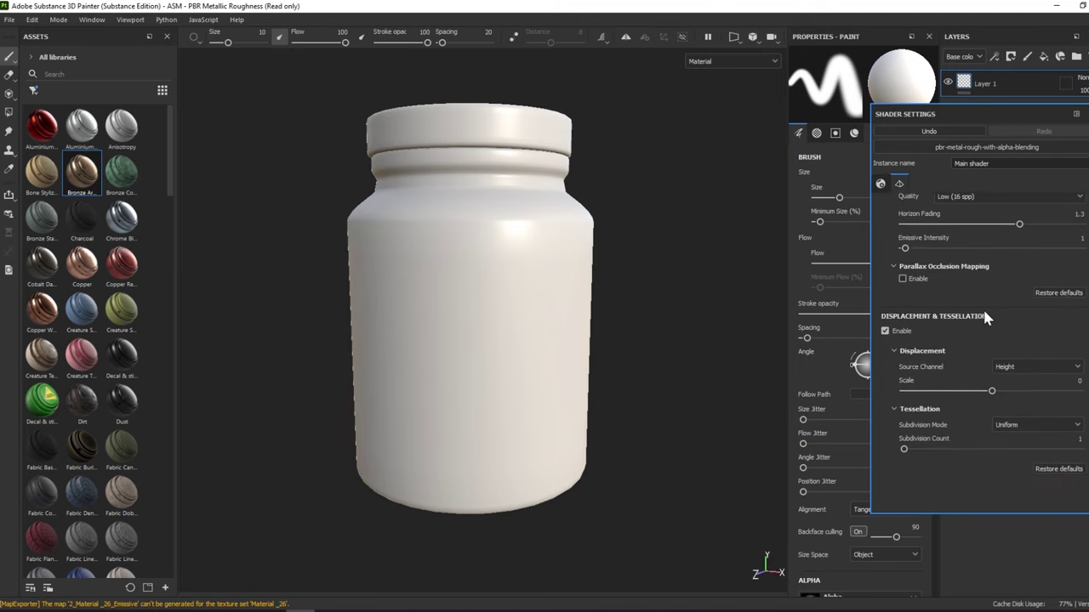
{"action": "scroll", "coordinate": [978, 340], "scroll_direction": "down", "scroll_amount": 2}
{"action": "scroll", "coordinate": [978, 340], "scroll_direction": "up", "scroll_amount": 2}
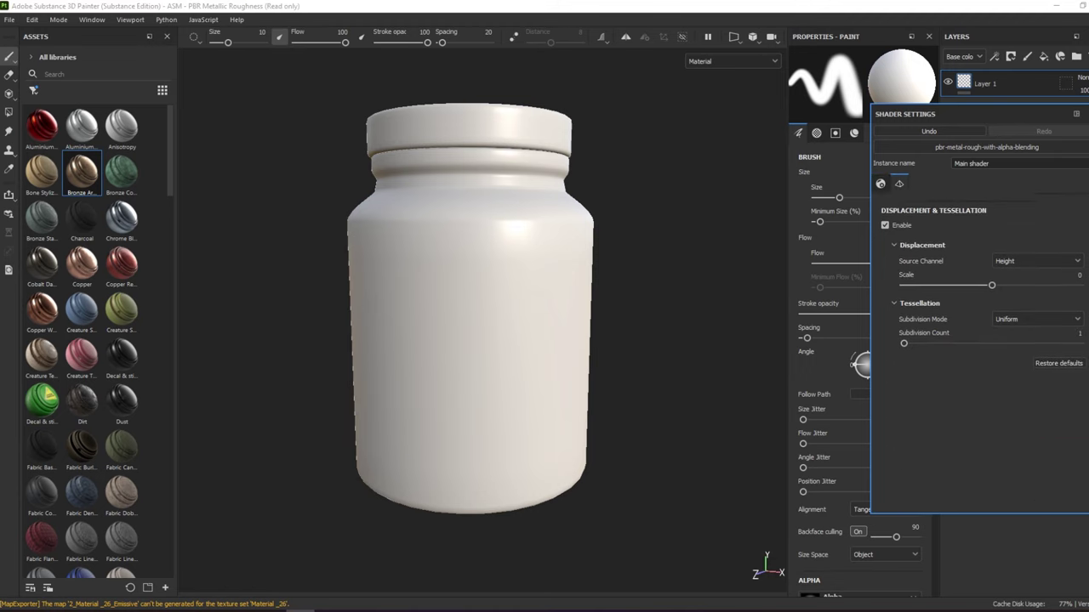
{"action": "scroll", "coordinate": [978, 340], "scroll_direction": "up", "scroll_amount": 1}
{"action": "scroll", "coordinate": [979, 340], "scroll_direction": "up", "scroll_amount": 1}
{"action": "scroll", "coordinate": [978, 341], "scroll_direction": "up", "scroll_amount": 1}
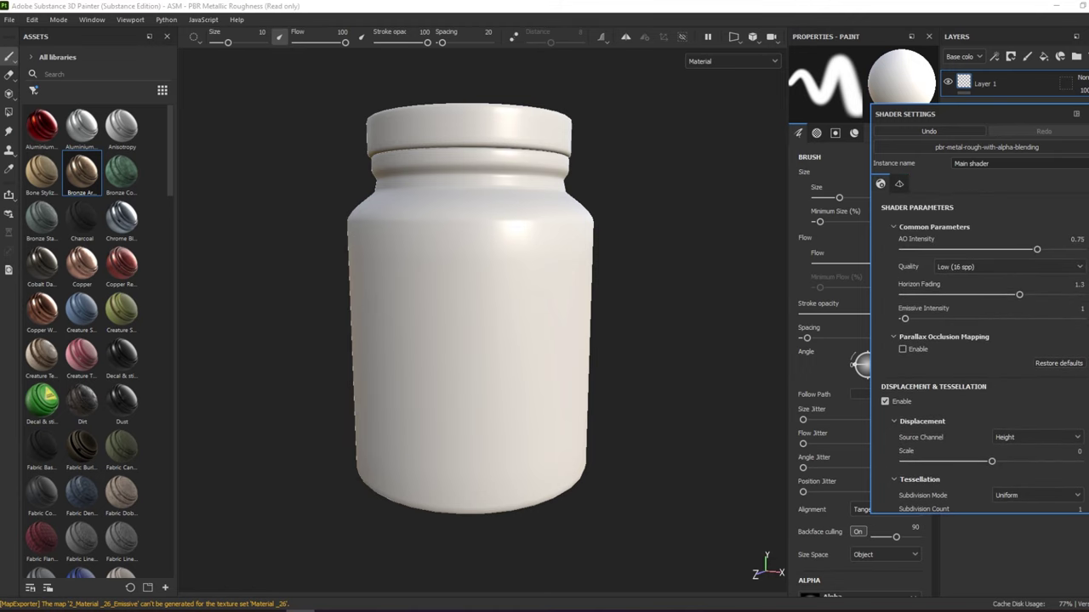
{"action": "left_click", "coordinate": [1008, 266]}
{"action": "left_click", "coordinate": [993, 305]}
{"action": "left_click", "coordinate": [770, 37]}
Toggle Activate Post Effects on and then back off
{"action": "scroll", "coordinate": [965, 306], "scroll_direction": "down", "scroll_amount": 3}
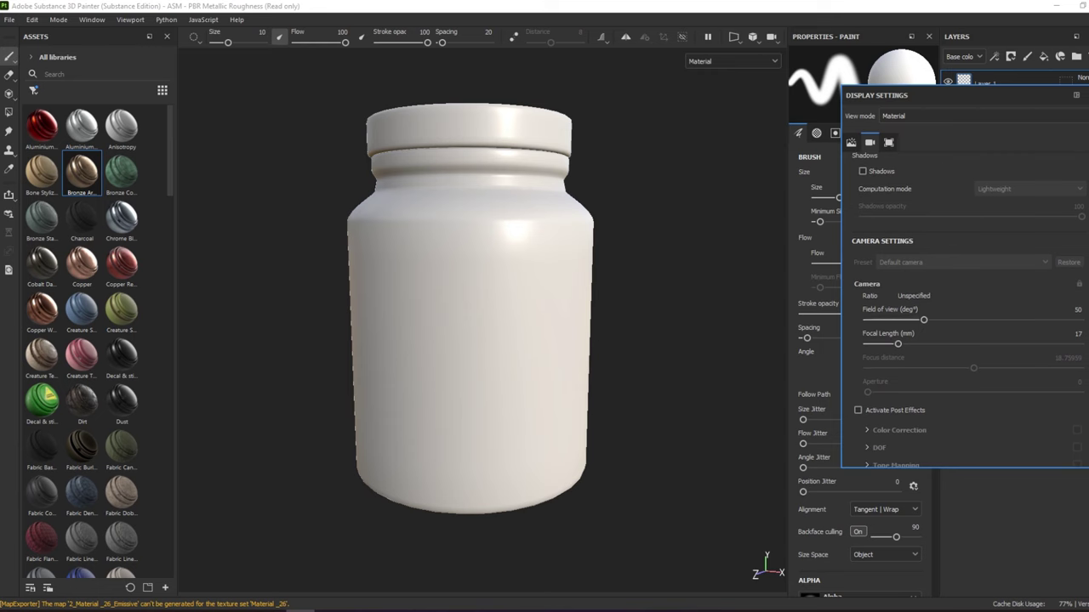
{"action": "scroll", "coordinate": [966, 306], "scroll_direction": "down", "scroll_amount": 4}
{"action": "left_click", "coordinate": [874, 252]}
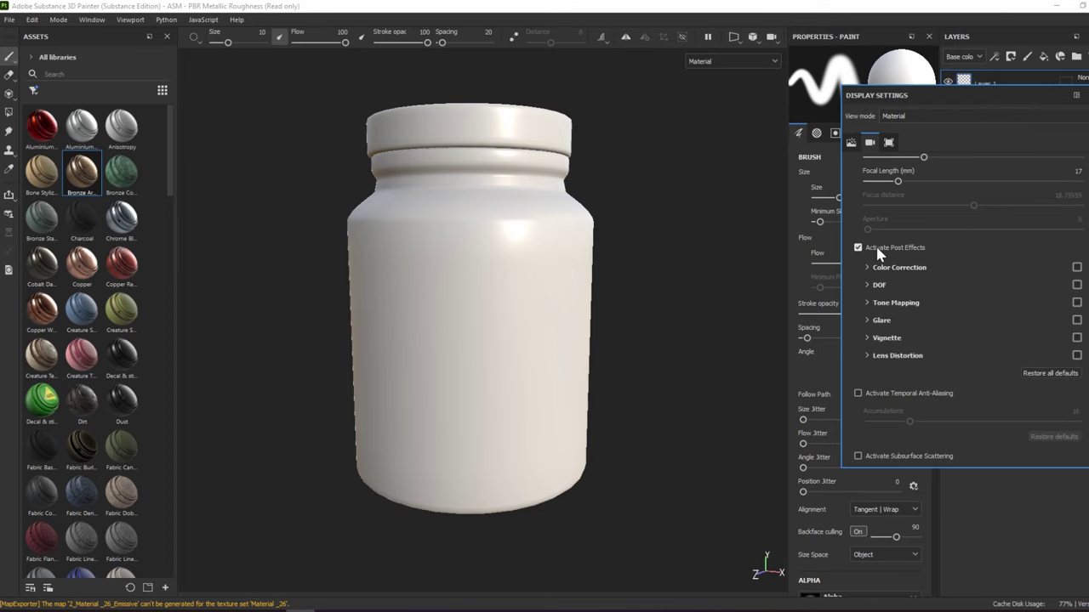
{"action": "left_click", "coordinate": [883, 254]}
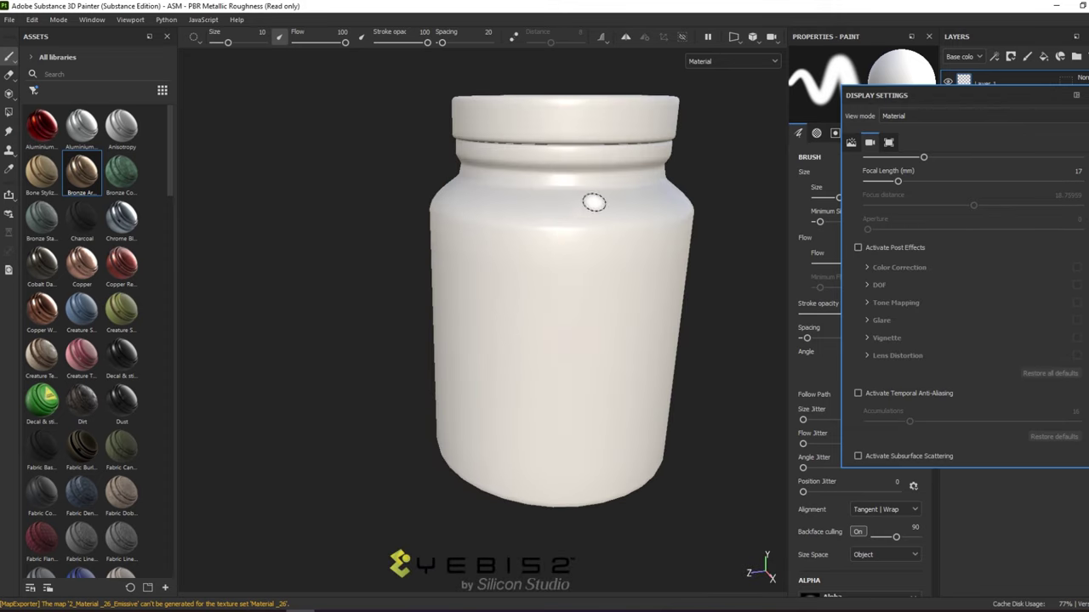
{"action": "scroll", "coordinate": [1006, 330], "scroll_direction": "up", "scroll_amount": 2}
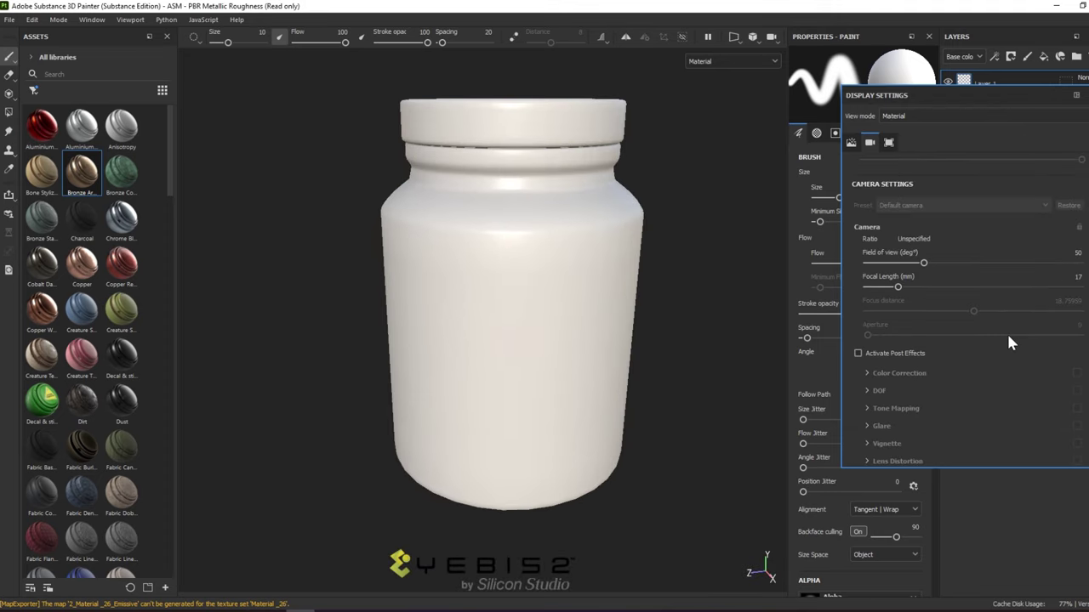
{"action": "scroll", "coordinate": [1008, 339], "scroll_direction": "up", "scroll_amount": 2}
{"action": "scroll", "coordinate": [1009, 340], "scroll_direction": "up", "scroll_amount": 1}
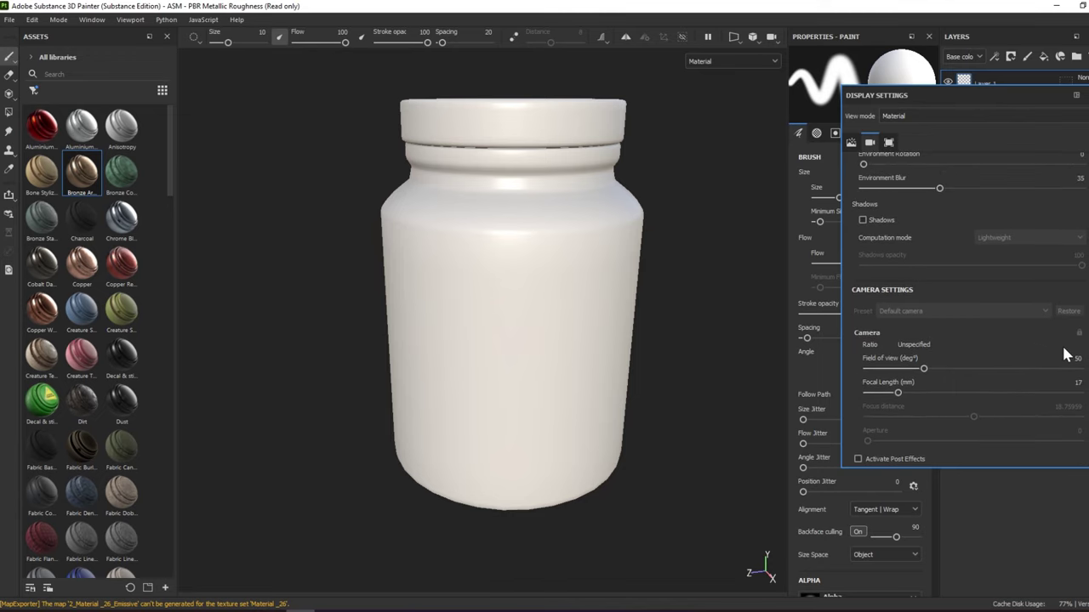
Set the camera focal length to 50 mm and close the display settings
{"action": "left_click", "coordinate": [1075, 382]}
{"action": "type", "text": "50"}
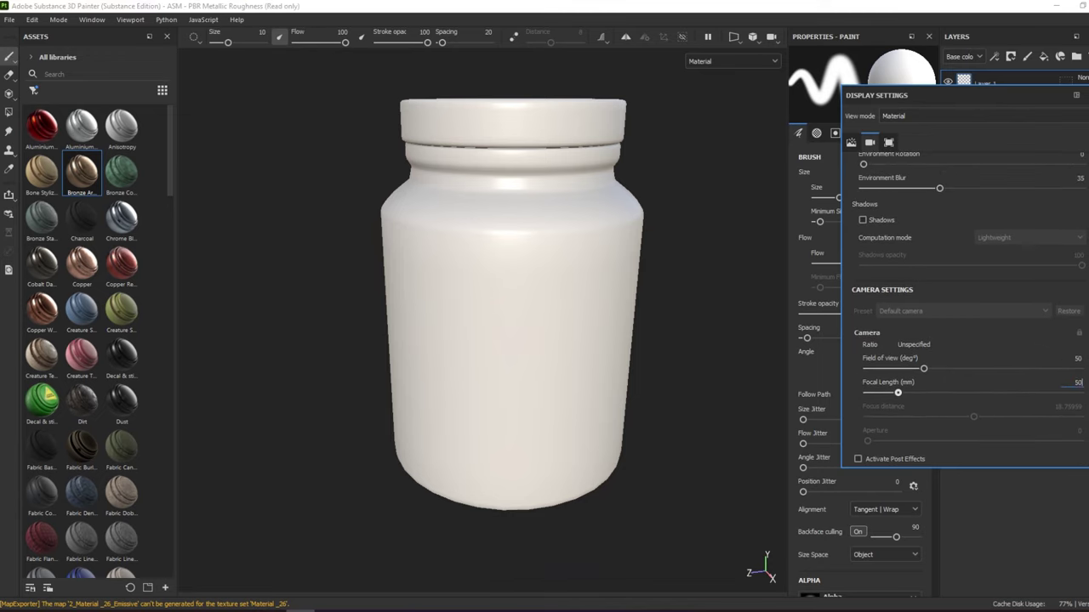
{"action": "key", "text": "Return"}
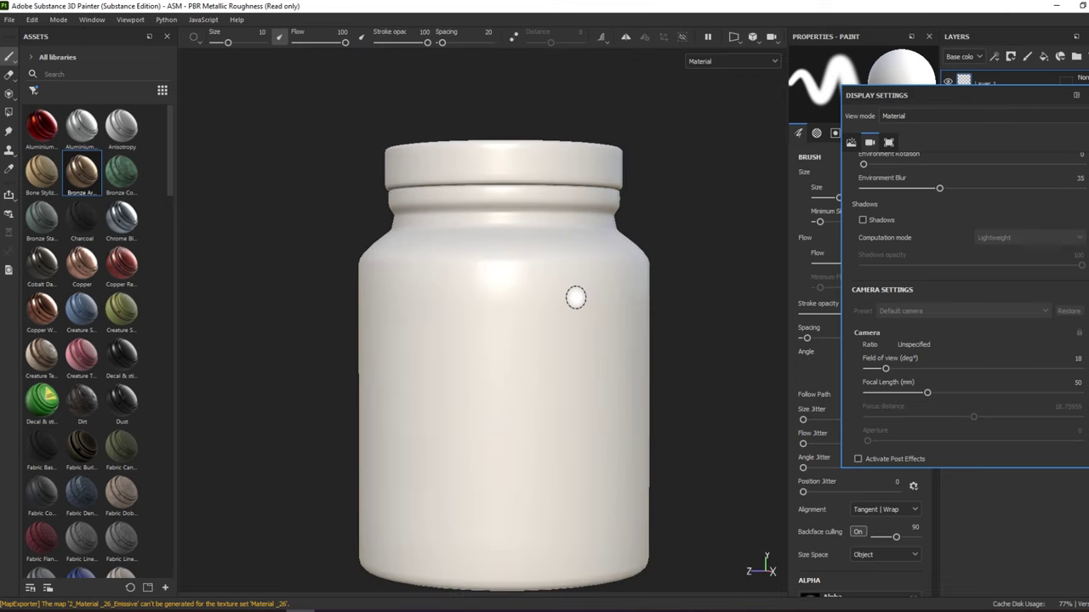
{"action": "mouse_move", "coordinate": [576, 297]}
{"action": "left_mouse_down", "text": "alt"}
{"action": "mouse_move", "coordinate": [690, 333]}
{"action": "mouse_move", "coordinate": [612, 319]}
{"action": "mouse_move", "coordinate": [588, 296]}
{"action": "mouse_move", "coordinate": [596, 321]}
{"action": "mouse_move", "coordinate": [544, 312]}
{"action": "left_mouse_up", "text": "alt"}
{"action": "left_click", "coordinate": [1076, 95]}
{"action": "left_click", "coordinate": [777, 406]}
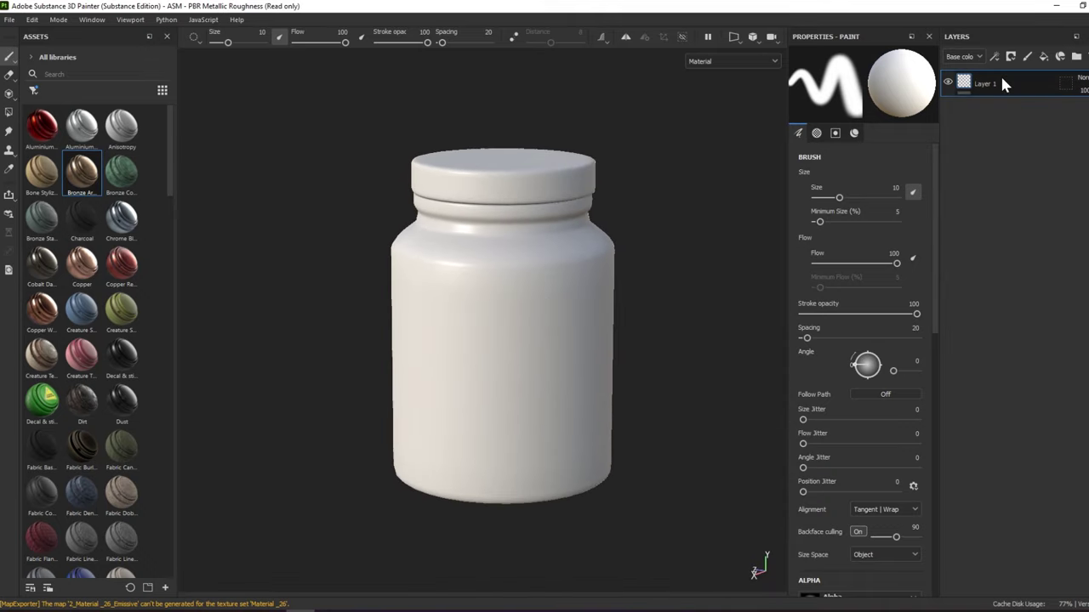
Add a fill layer grouped into Folder 1 and give it a near-black 222222 base colour
{"action": "left_click", "coordinate": [1043, 56]}
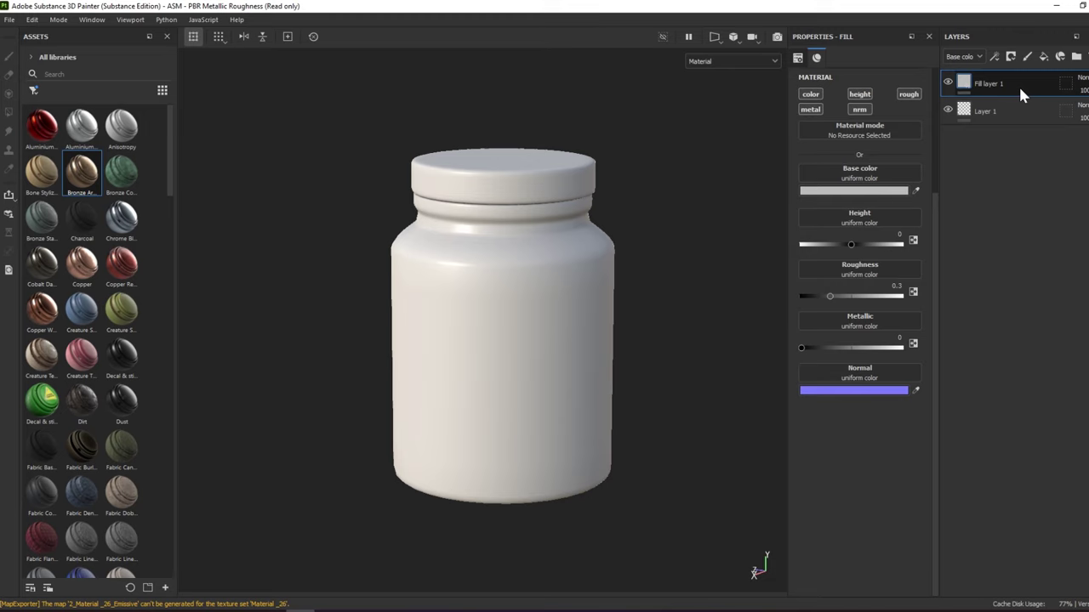
{"action": "key", "text": "ctrl+g"}
{"action": "left_click", "coordinate": [1004, 110]}
{"action": "middle_click_drag", "start_coordinate": [749, 261], "coordinate": [717, 261], "text": "alt"}
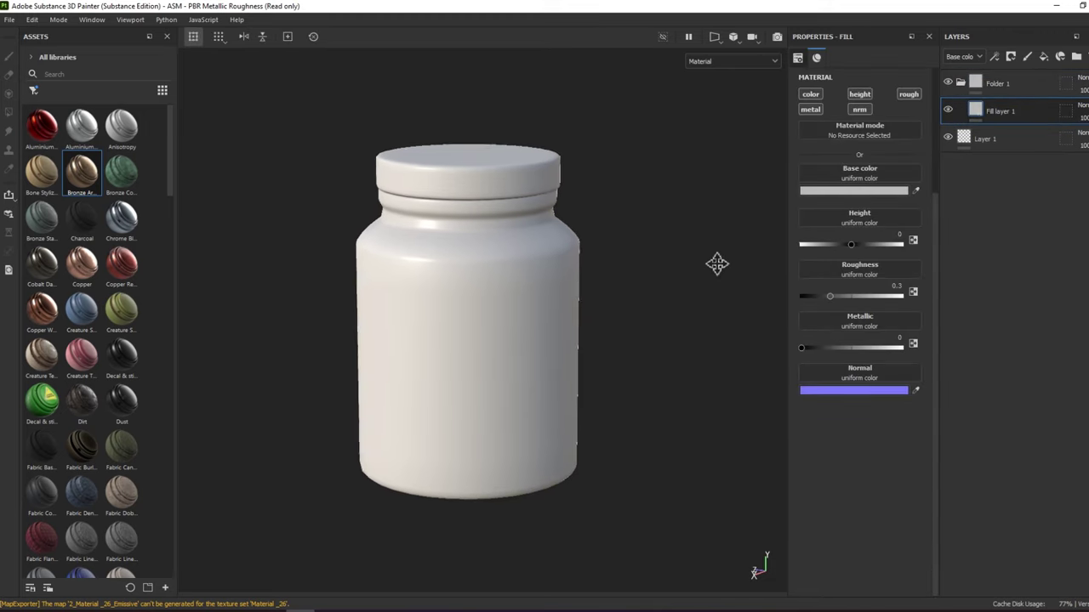
{"action": "left_click", "coordinate": [858, 191]}
{"action": "mouse_move", "coordinate": [879, 302]}
{"action": "left_mouse_down"}
{"action": "mouse_move", "coordinate": [865, 328]}
{"action": "mouse_move", "coordinate": [874, 335]}
{"action": "left_mouse_up"}
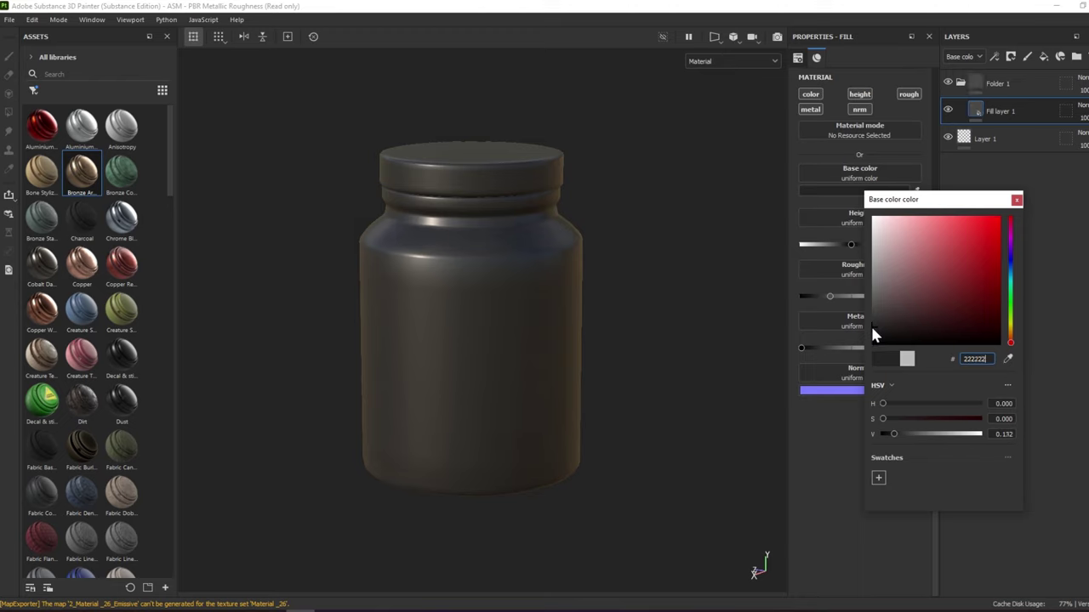
{"action": "left_click", "coordinate": [1017, 200]}
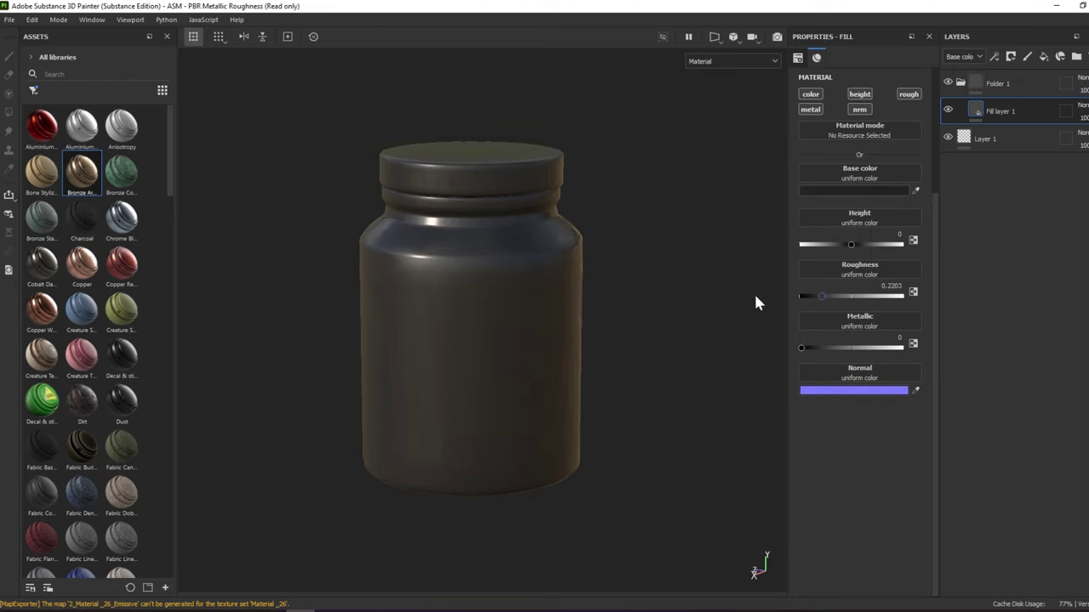
Add an Opacity channel and lower the fill's opacity to 0.2 for translucent glass
{"action": "left_click", "coordinate": [1078, 225]}
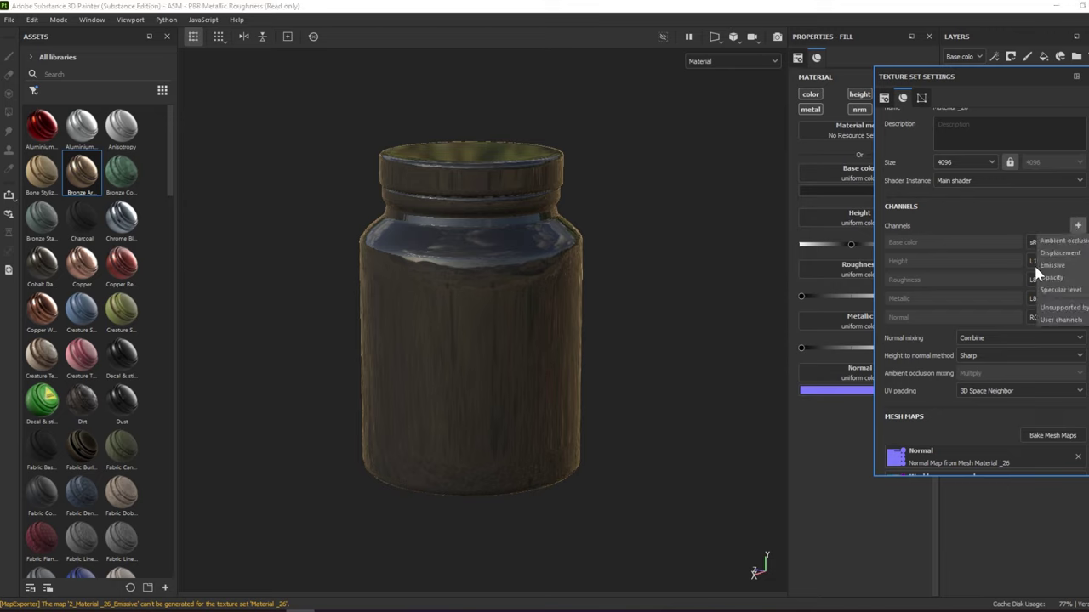
{"action": "left_click", "coordinate": [1048, 279]}
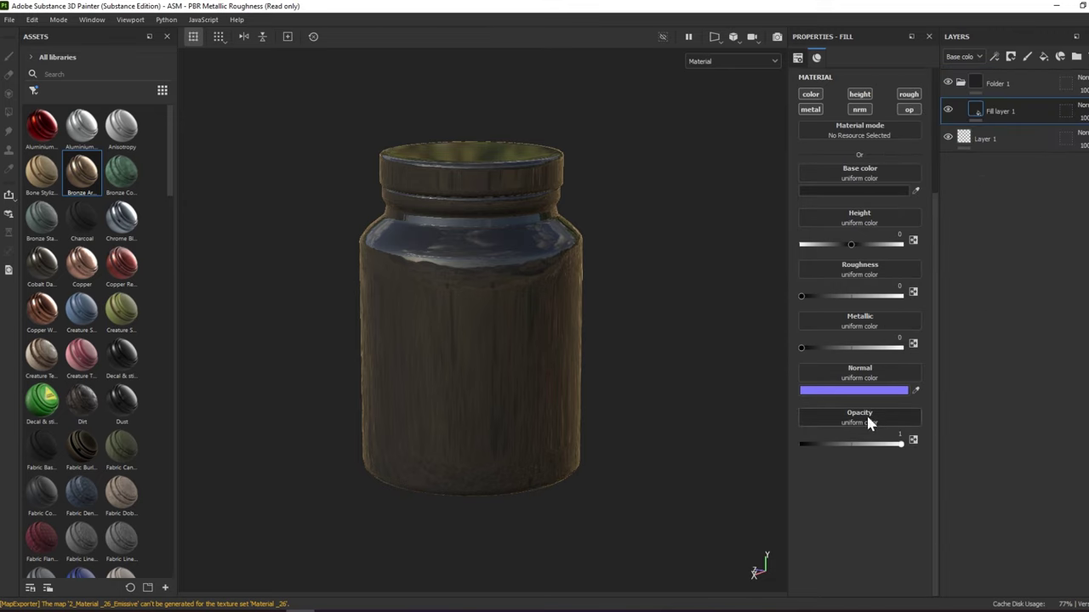
{"action": "left_click_drag", "start_coordinate": [837, 443], "coordinate": [821, 444]}
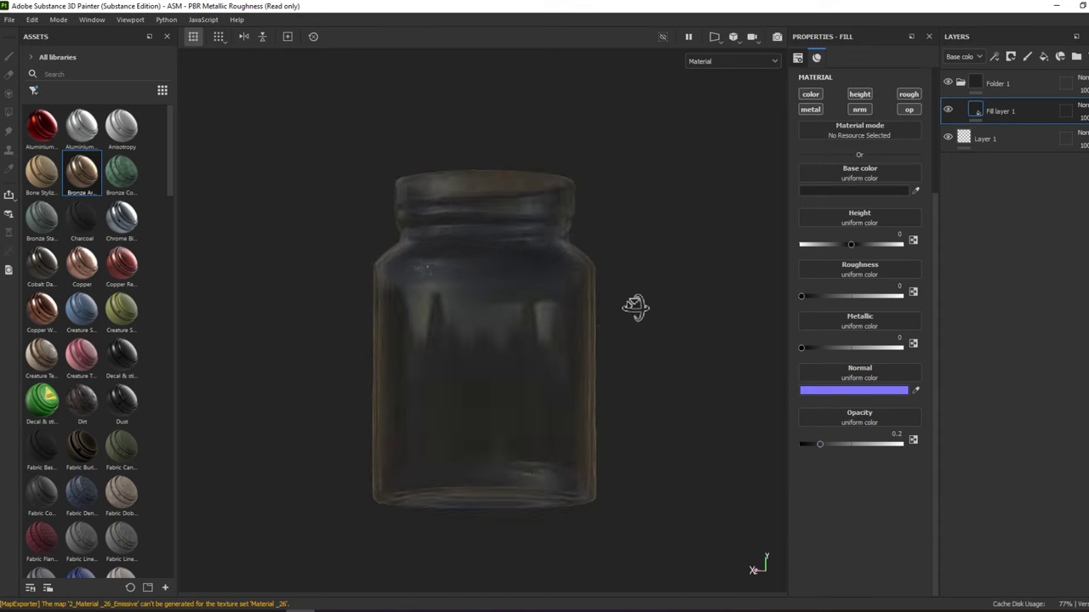
{"action": "left_click_drag", "start_coordinate": [632, 386], "coordinate": [571, 272], "text": "alt"}
{"action": "right_click_drag", "start_coordinate": [656, 333], "coordinate": [560, 332], "text": "alt"}
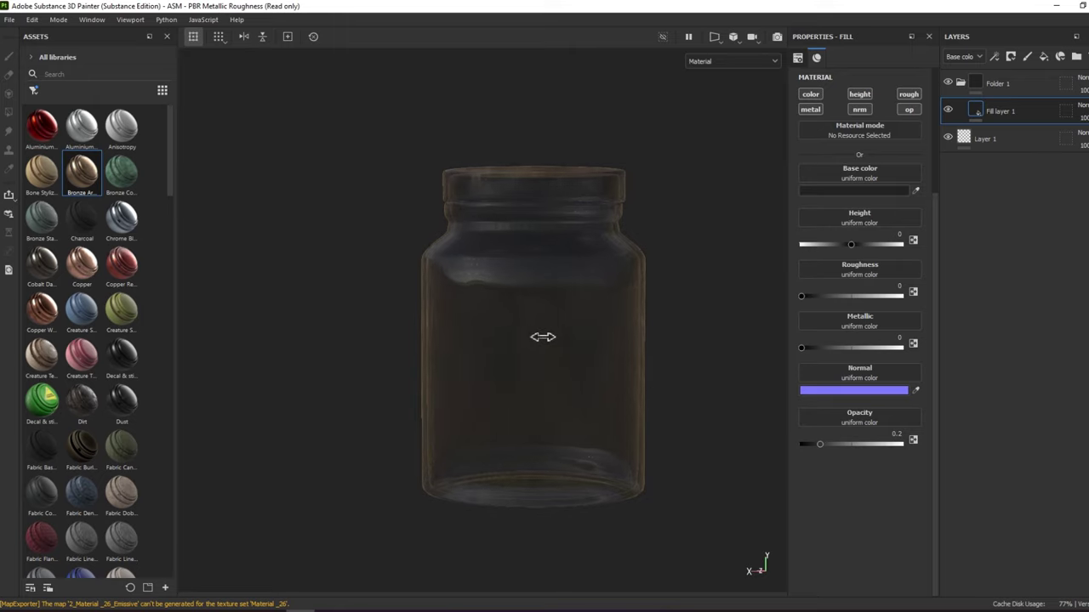
{"action": "mouse_move", "coordinate": [540, 337]}
{"action": "left_mouse_down", "text": "alt"}
{"action": "mouse_move", "coordinate": [571, 345]}
{"action": "mouse_move", "coordinate": [601, 309]}
{"action": "mouse_move", "coordinate": [597, 287]}
{"action": "mouse_move", "coordinate": [593, 318]}
{"action": "mouse_move", "coordinate": [612, 329]}
{"action": "left_mouse_up", "text": "alt"}
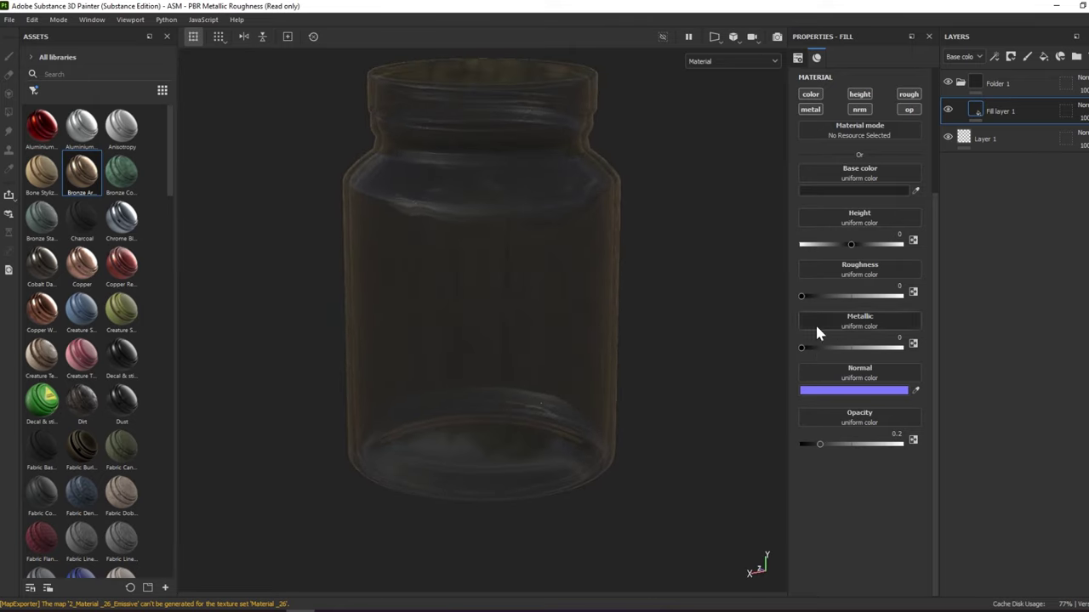
Set the glass fill's roughness to 0.1 for a glossy finish
{"action": "left_click_drag", "start_coordinate": [803, 296], "coordinate": [808, 298]}
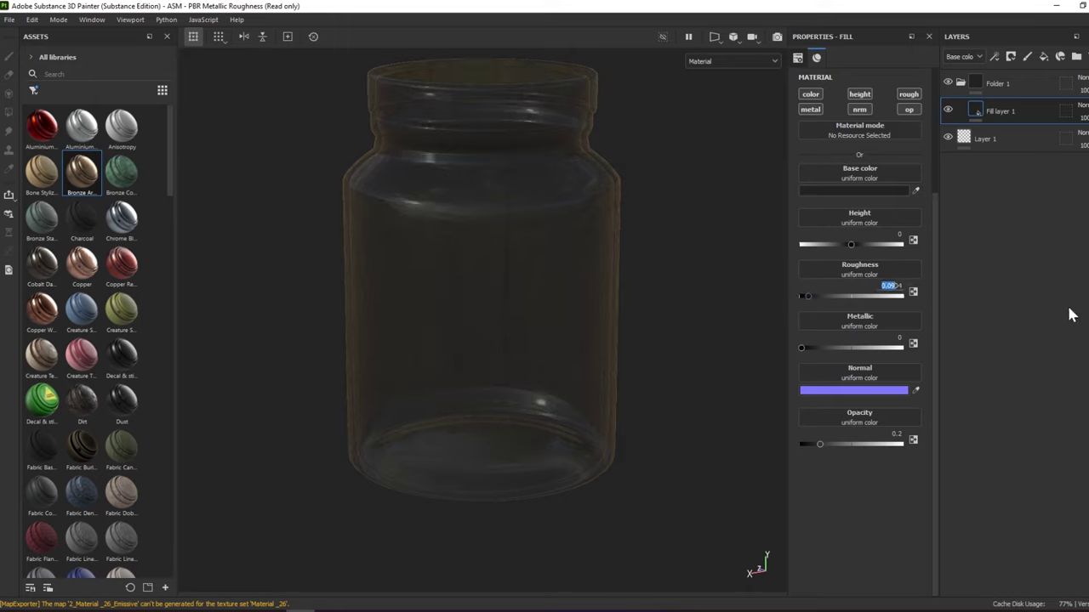
{"action": "type", "text": "0.9"}
{"action": "key", "text": "Return"}
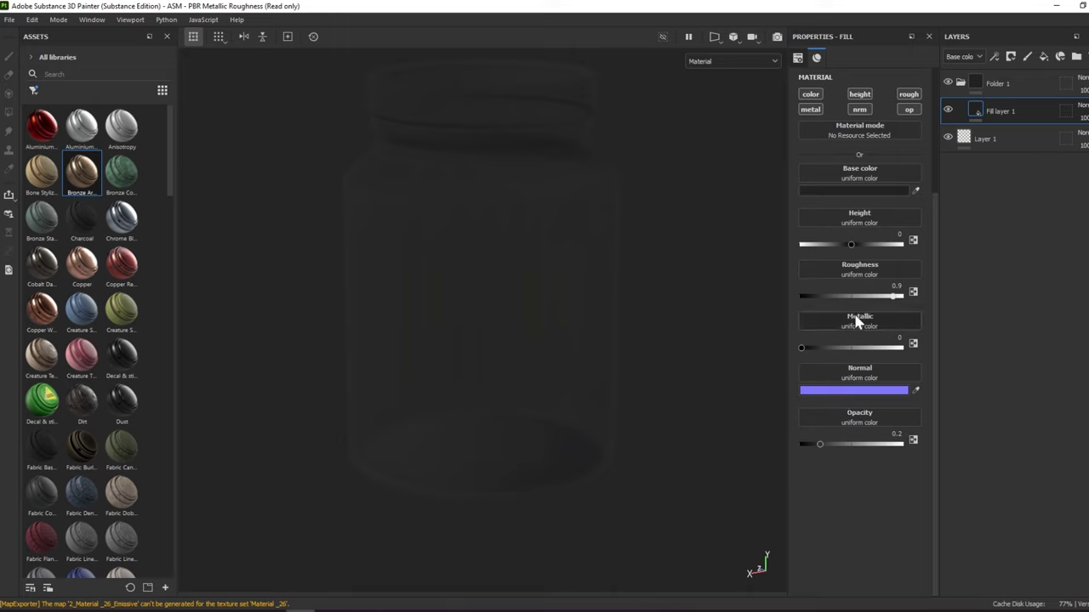
{"action": "left_click", "coordinate": [816, 297]}
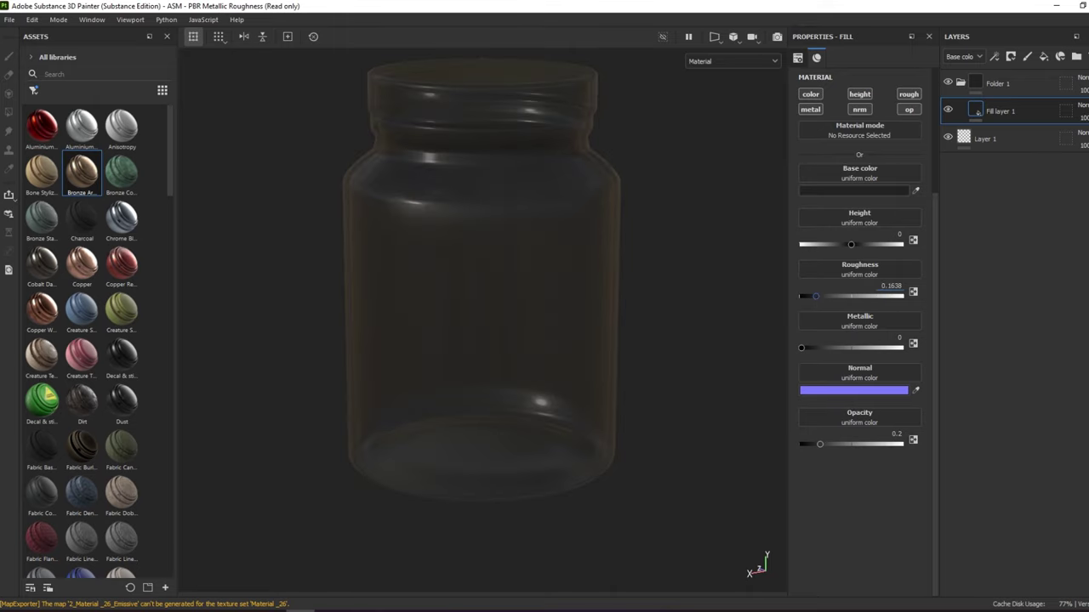
{"action": "type", "text": "0.1"}
{"action": "key", "text": "Return"}
{"action": "left_click_drag", "start_coordinate": [712, 336], "coordinate": [592, 335], "text": "alt"}
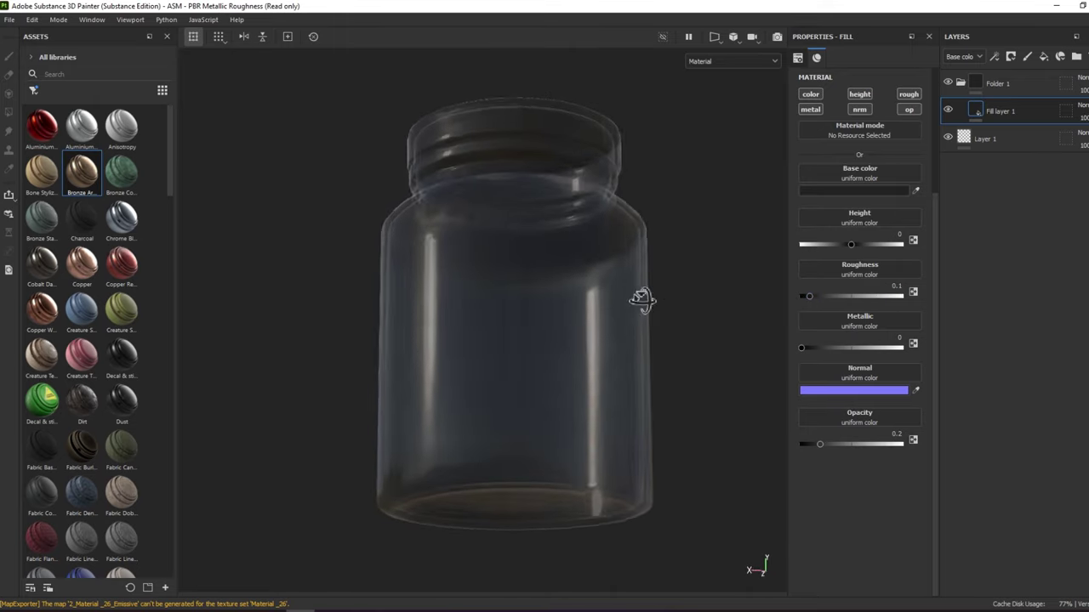
Add a black mask with a paint layer to Folder 1
{"action": "right_click", "coordinate": [1003, 85]}
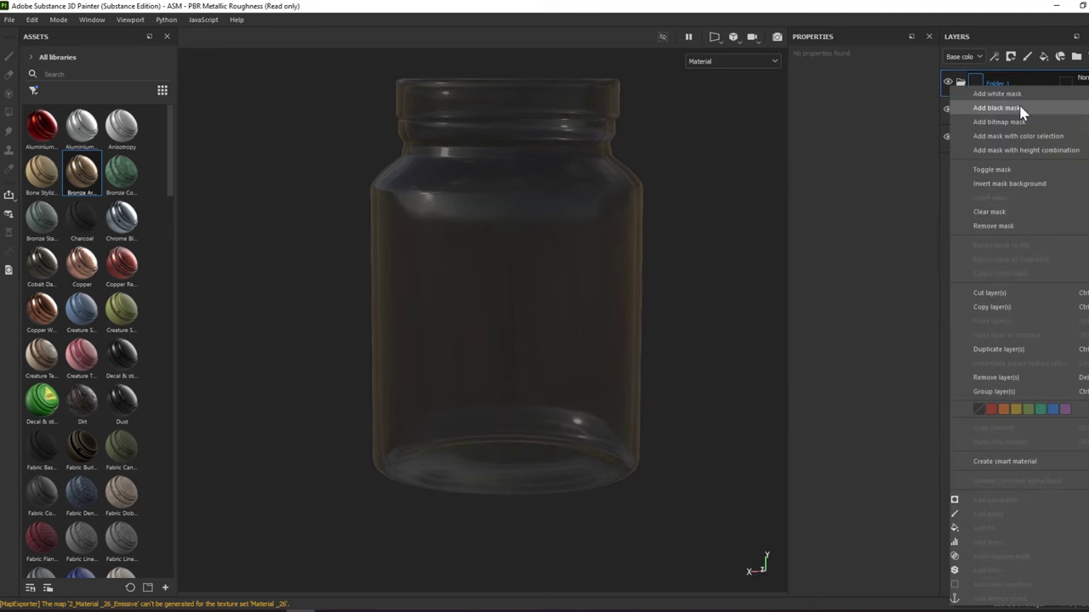
{"action": "left_click", "coordinate": [1016, 110]}
{"action": "right_click", "coordinate": [993, 83]}
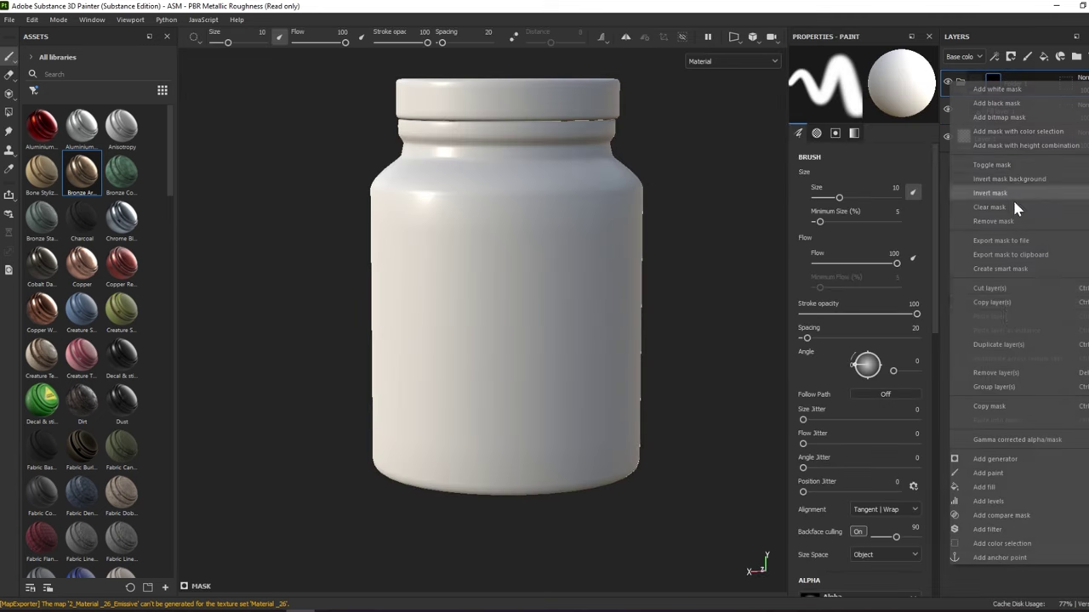
{"action": "left_click", "coordinate": [989, 466]}
Polygon-fill the jar body in the UV view so only it shows the dark glass
{"action": "left_click", "coordinate": [13, 111]}
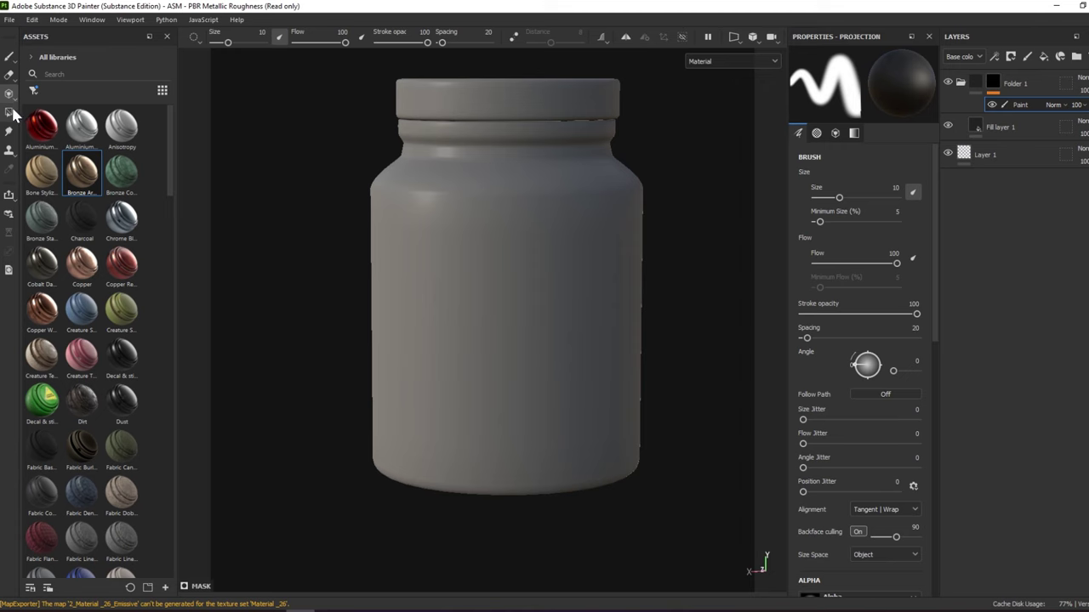
{"action": "left_click_drag", "start_coordinate": [664, 161], "coordinate": [790, 136], "text": "alt"}
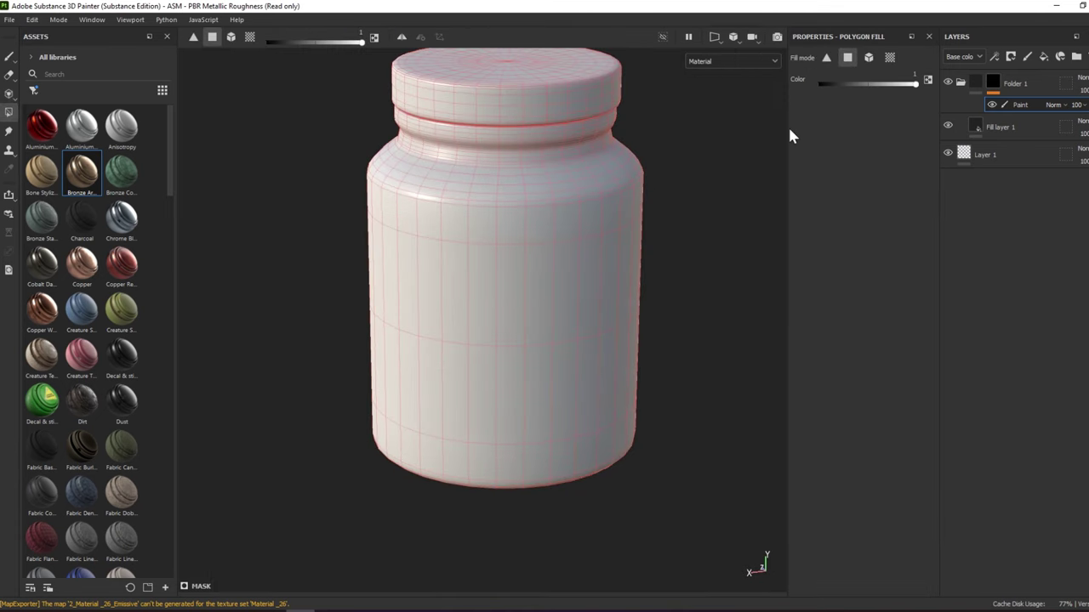
{"action": "key", "text": "F1"}
{"action": "left_click", "coordinate": [868, 58]}
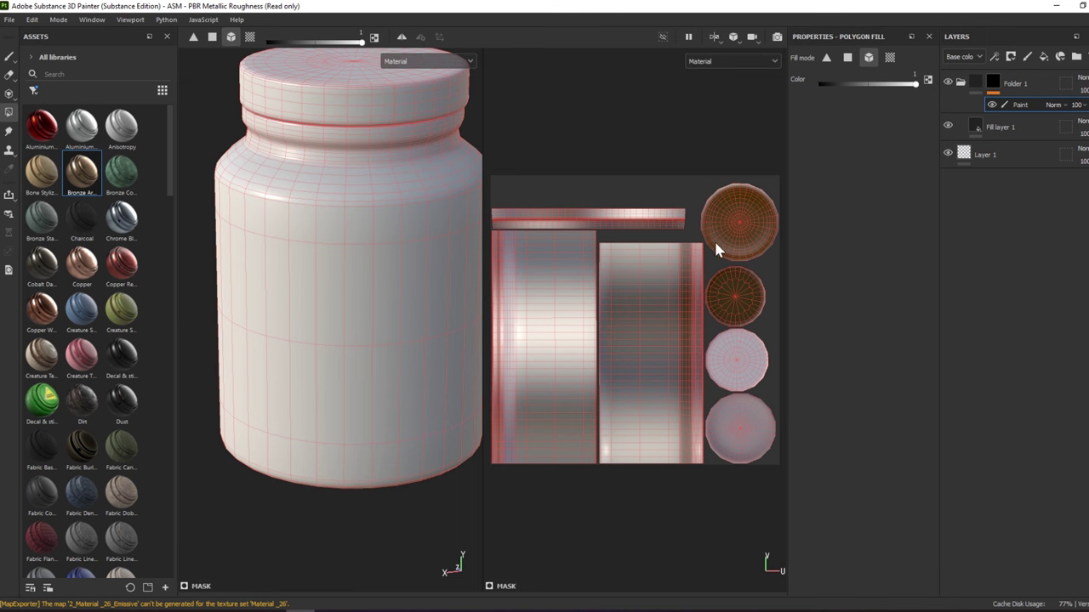
{"action": "left_click", "coordinate": [284, 61]}
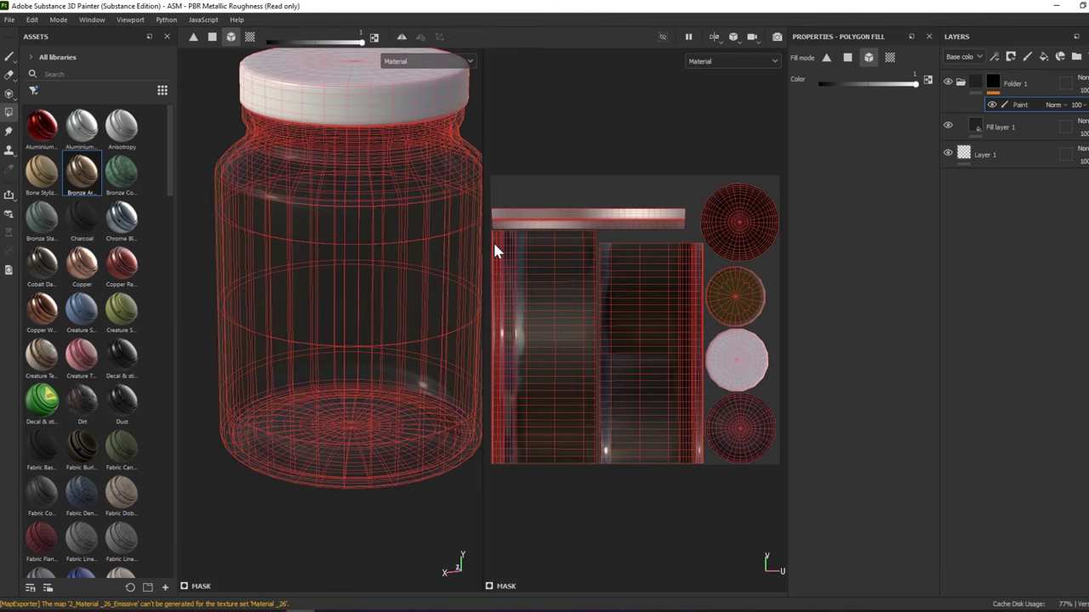
{"action": "left_click", "coordinate": [976, 90]}
{"action": "left_click", "coordinate": [961, 85]}
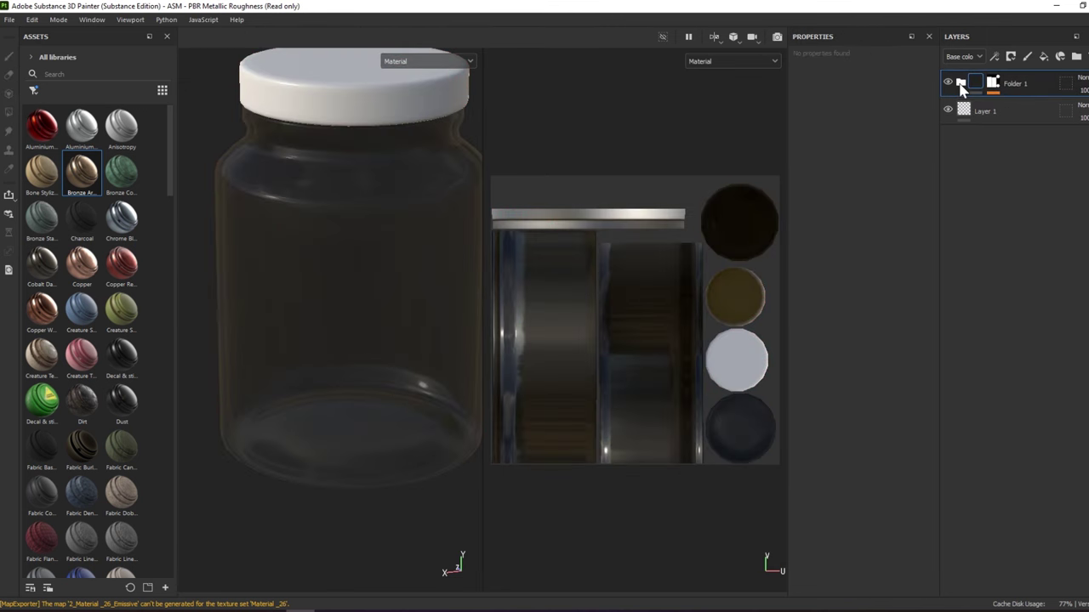
{"action": "left_click", "coordinate": [962, 85]}
{"action": "left_click", "coordinate": [961, 85]}
Filter the widened asset library to materials and drop Brass Pure onto the jar
{"action": "left_click_drag", "start_coordinate": [177, 91], "coordinate": [209, 91]}
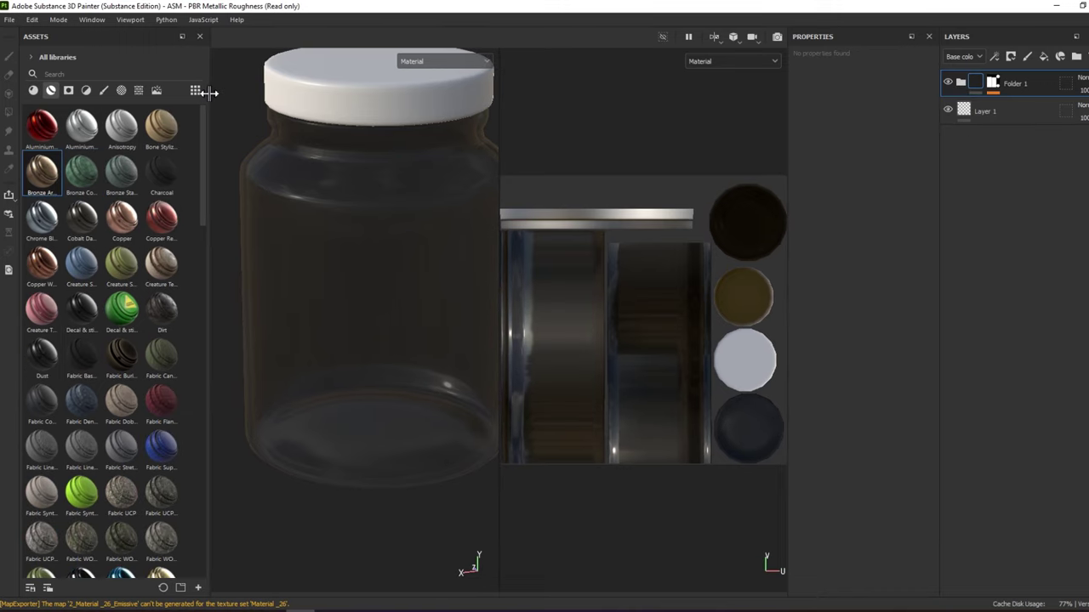
{"action": "left_click", "coordinate": [85, 93]}
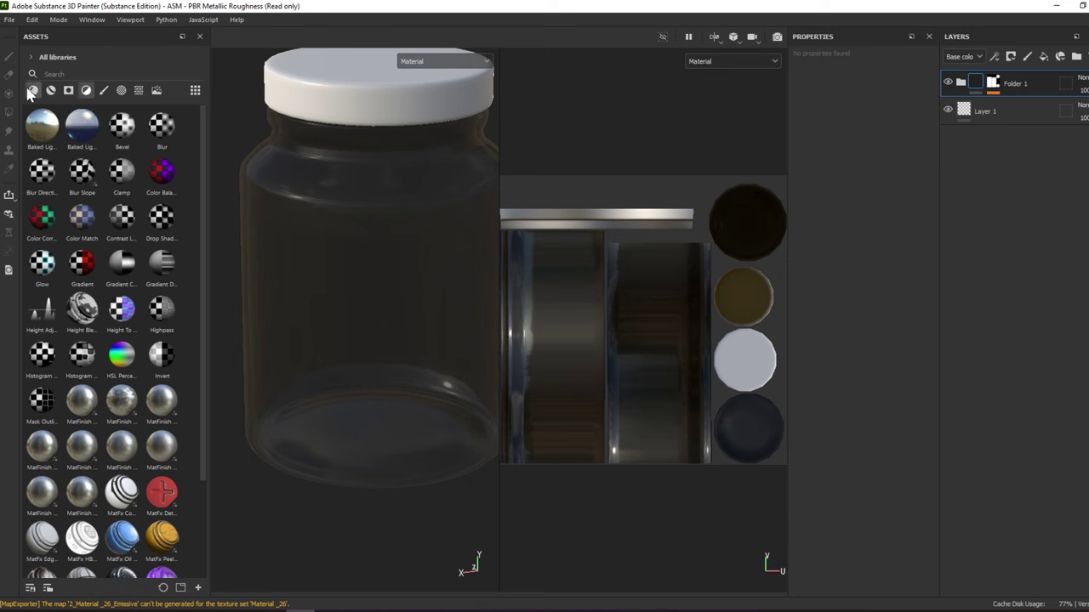
{"action": "left_click", "coordinate": [51, 90]}
{"action": "left_click", "coordinate": [33, 90]}
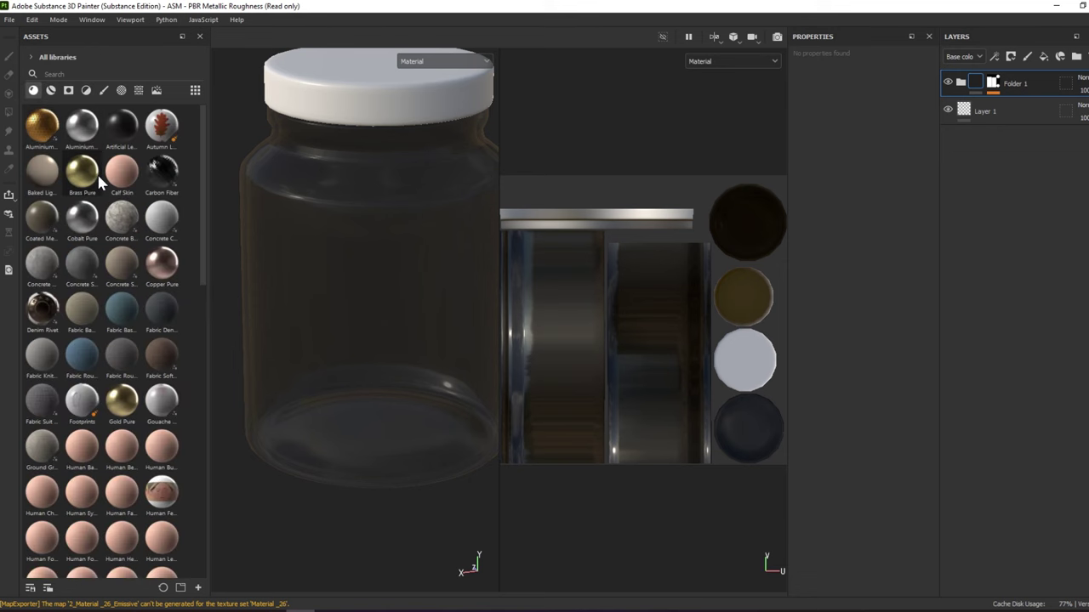
{"action": "left_click_drag", "start_coordinate": [94, 177], "coordinate": [276, 87]}
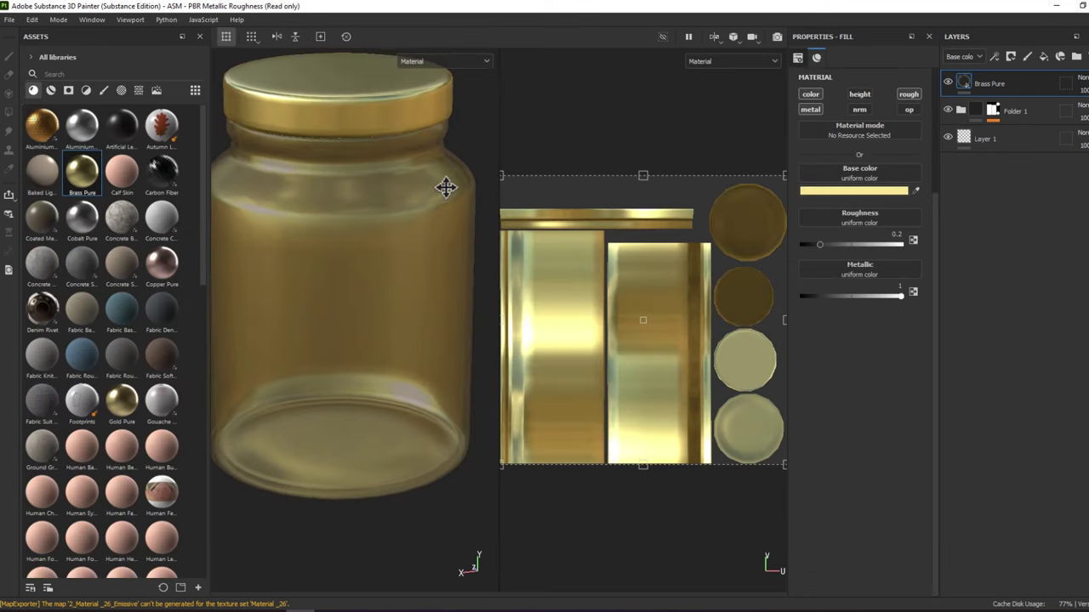
Give the brass folder a black mask with paint and polygon-fill only the lid
{"action": "right_click", "coordinate": [1009, 80]}
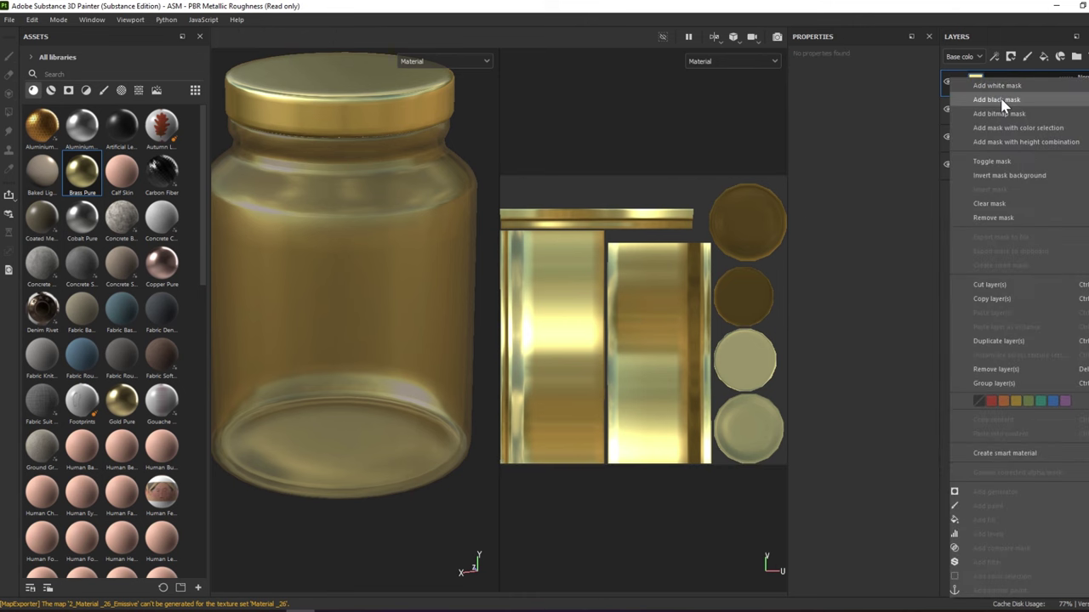
{"action": "left_click", "coordinate": [1002, 99]}
{"action": "right_click", "coordinate": [993, 83]}
{"action": "left_click", "coordinate": [996, 505]}
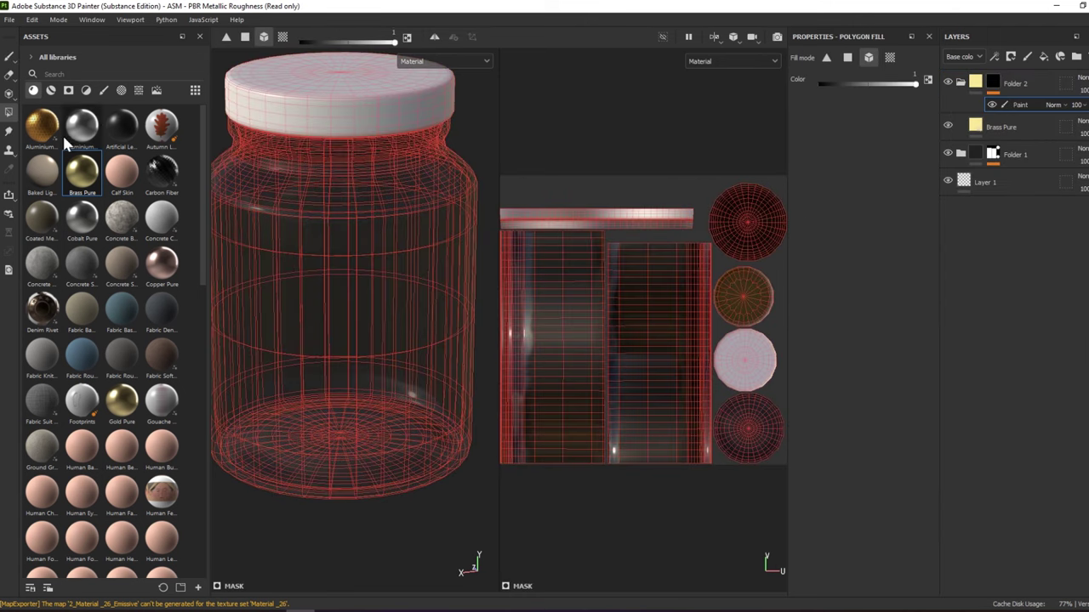
{"action": "left_click", "coordinate": [11, 94]}
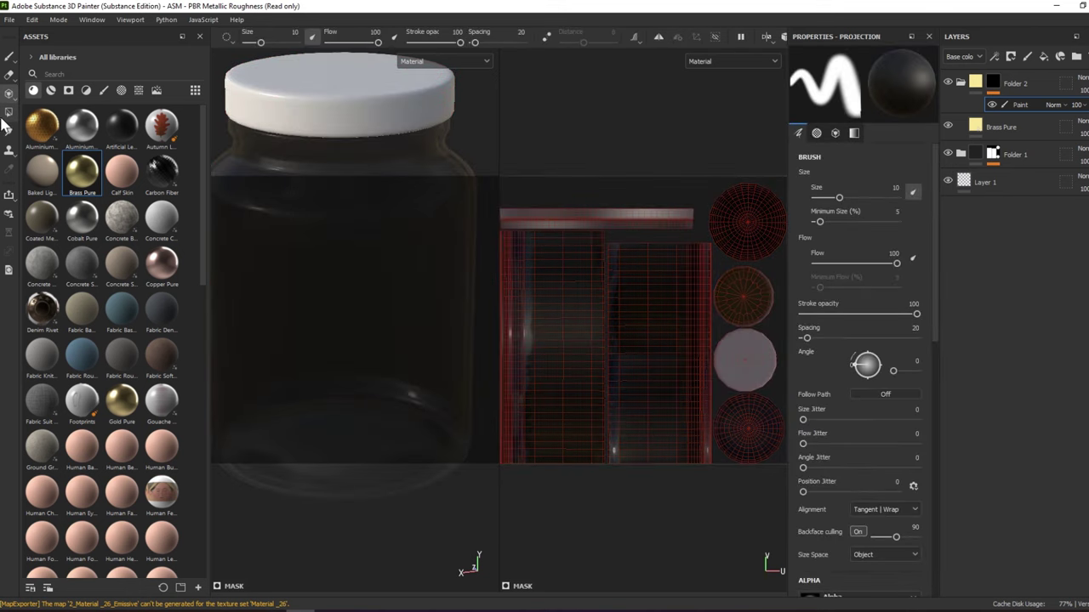
{"action": "left_click", "coordinate": [8, 112]}
{"action": "left_click", "coordinate": [344, 115]}
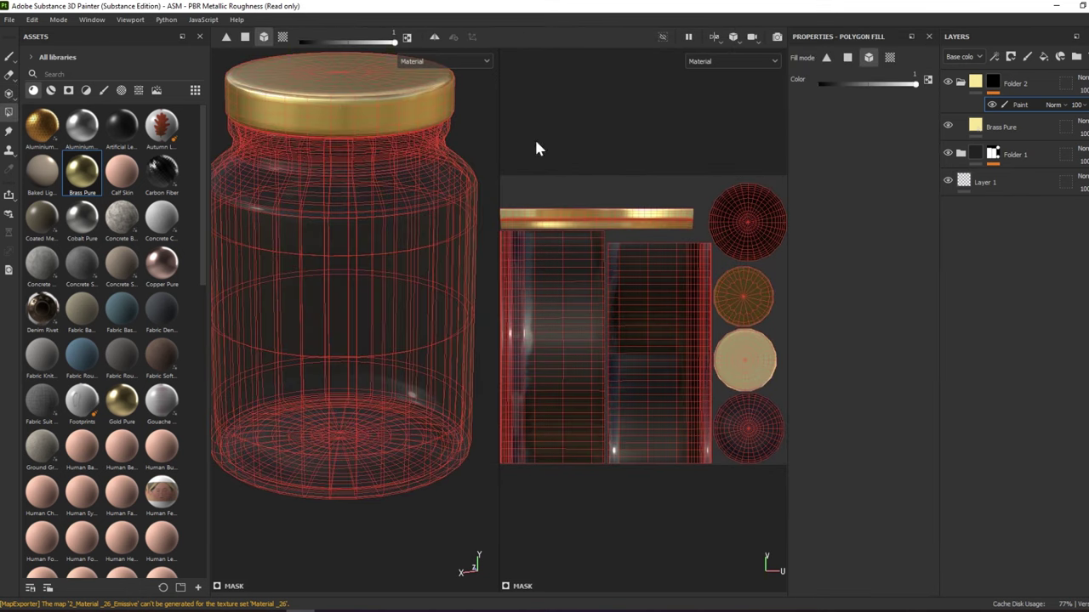
{"action": "left_click", "coordinate": [975, 82]}
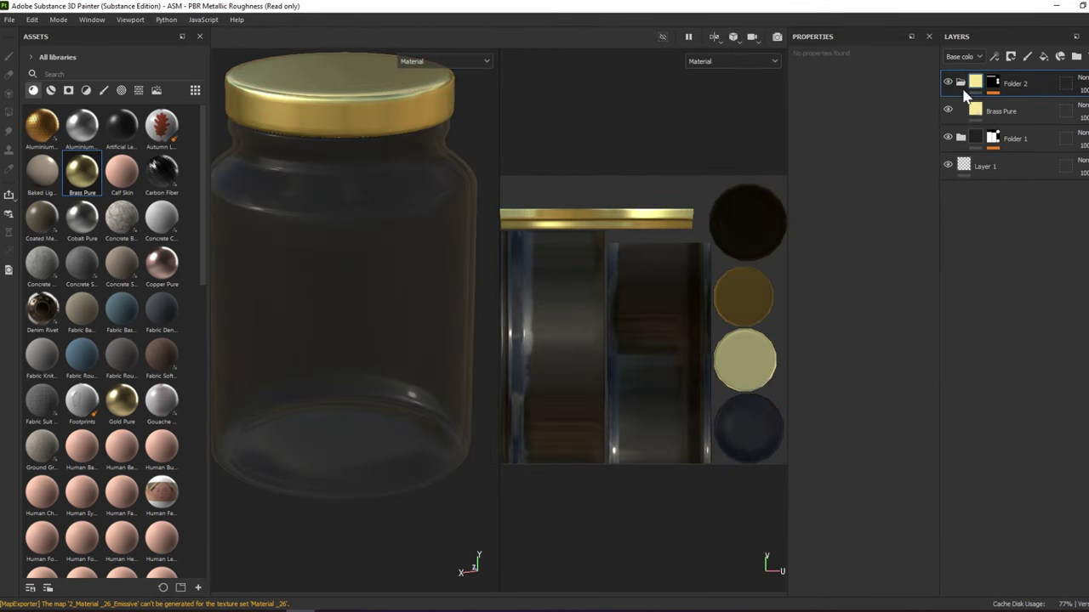
Rename Folder 2 to 'brass' and Folder 1 to 'glass'
{"action": "left_click", "coordinate": [947, 109]}
{"action": "left_click", "coordinate": [948, 109]}
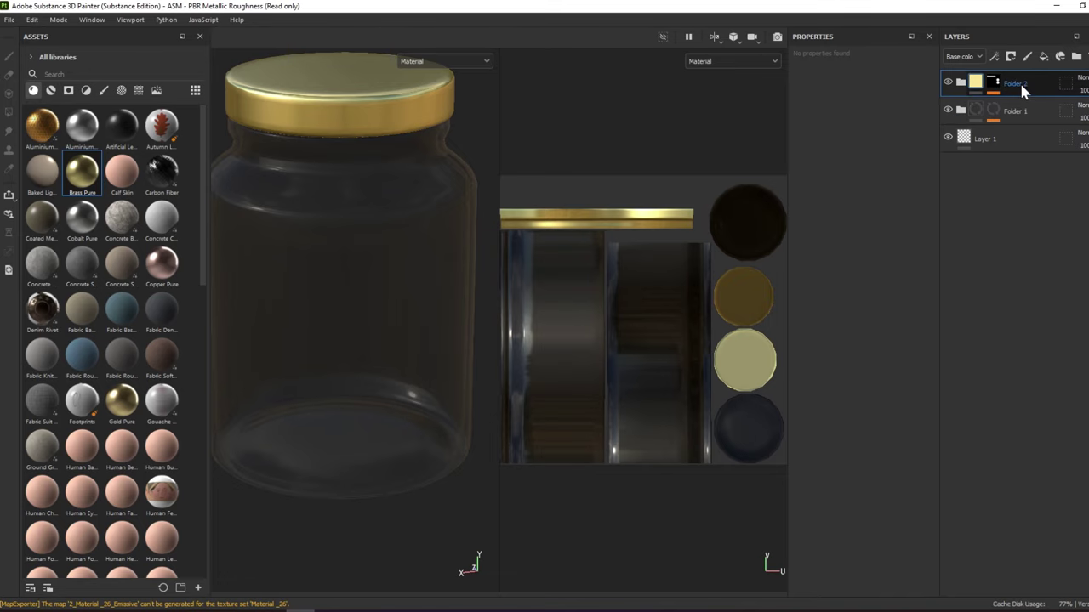
{"action": "double_click", "coordinate": [1017, 82]}
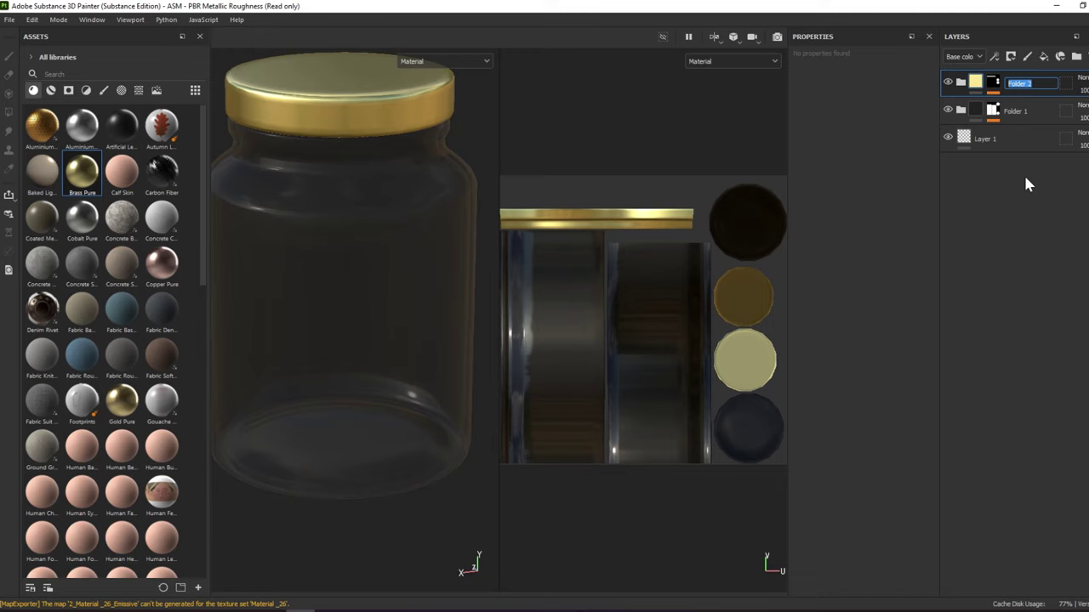
{"action": "type", "text": "brass"}
{"action": "key", "text": "Return"}
{"action": "double_click", "coordinate": [1014, 110]}
{"action": "type", "text": "glass"}
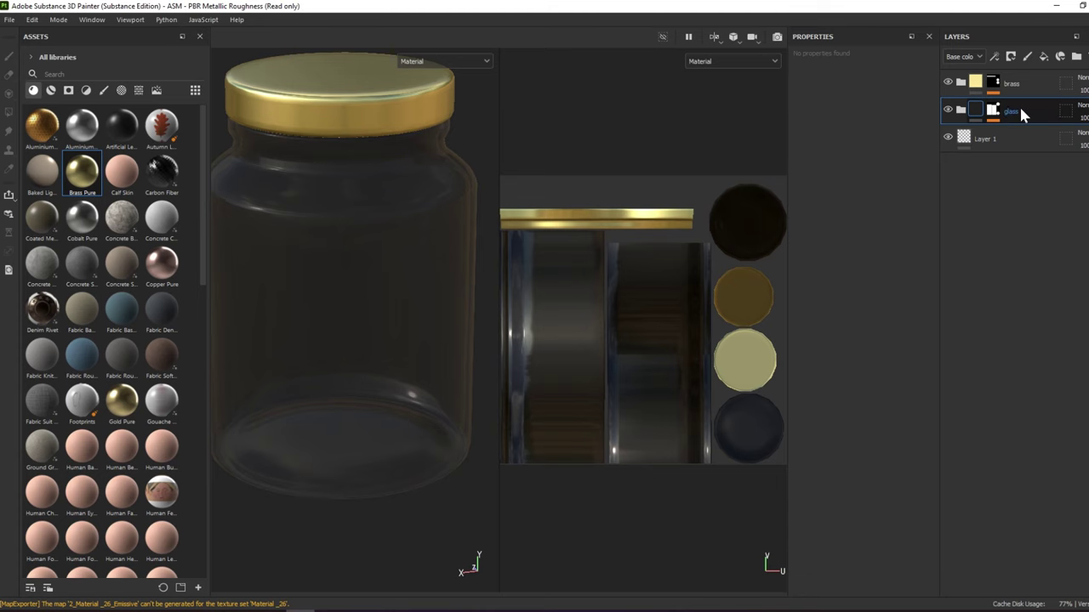
{"action": "key", "text": "Return"}
Rename Fill layer 1 inside the glass folder to 'base'
{"action": "left_click", "coordinate": [961, 109]}
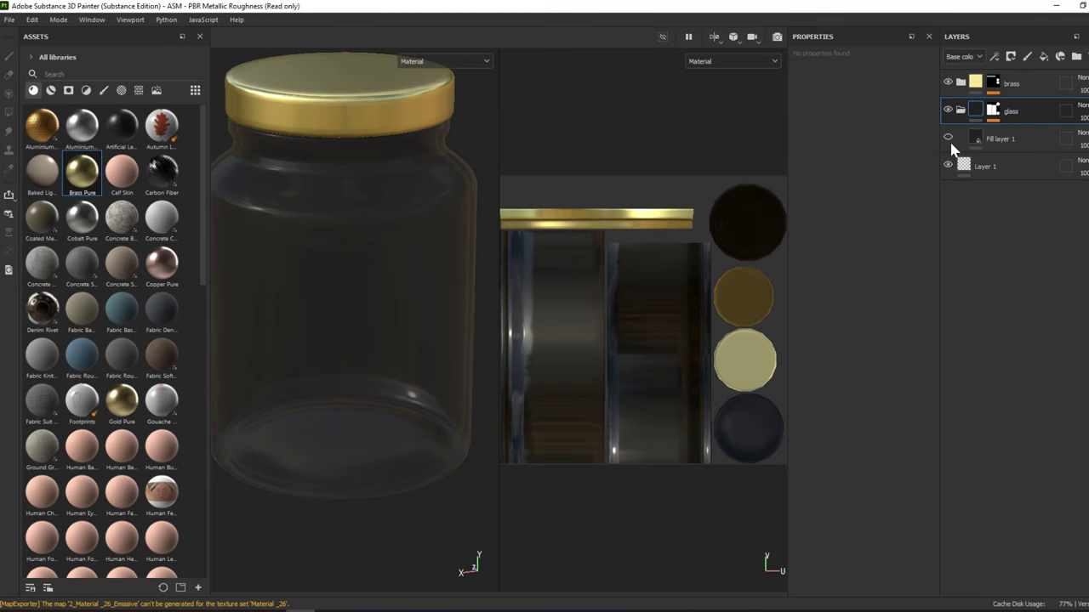
{"action": "left_click", "coordinate": [1000, 138]}
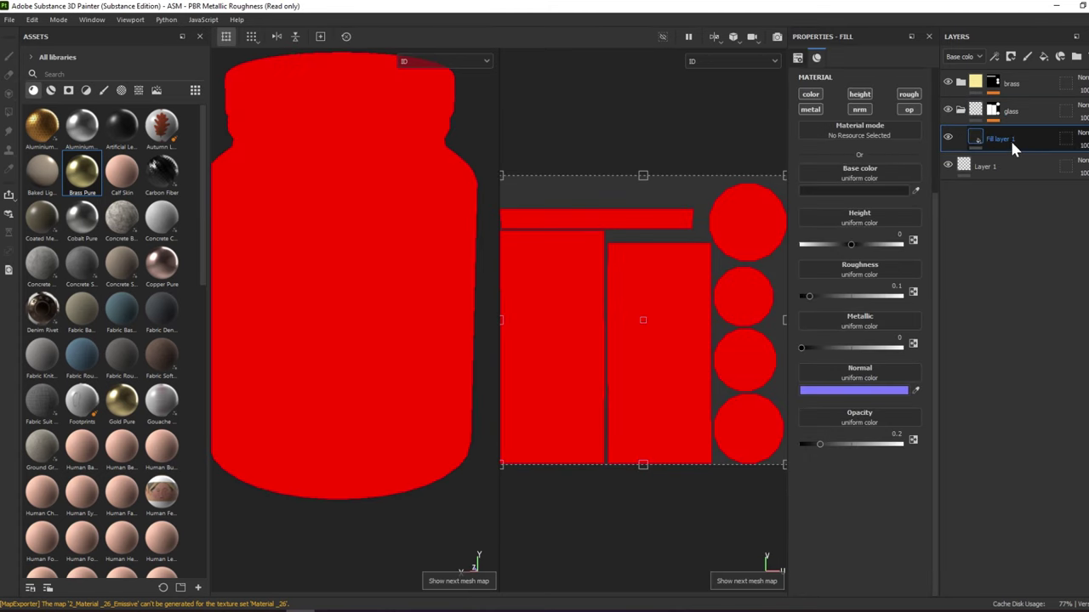
{"action": "double_click", "coordinate": [1010, 139]}
{"action": "type", "text": "base met"}
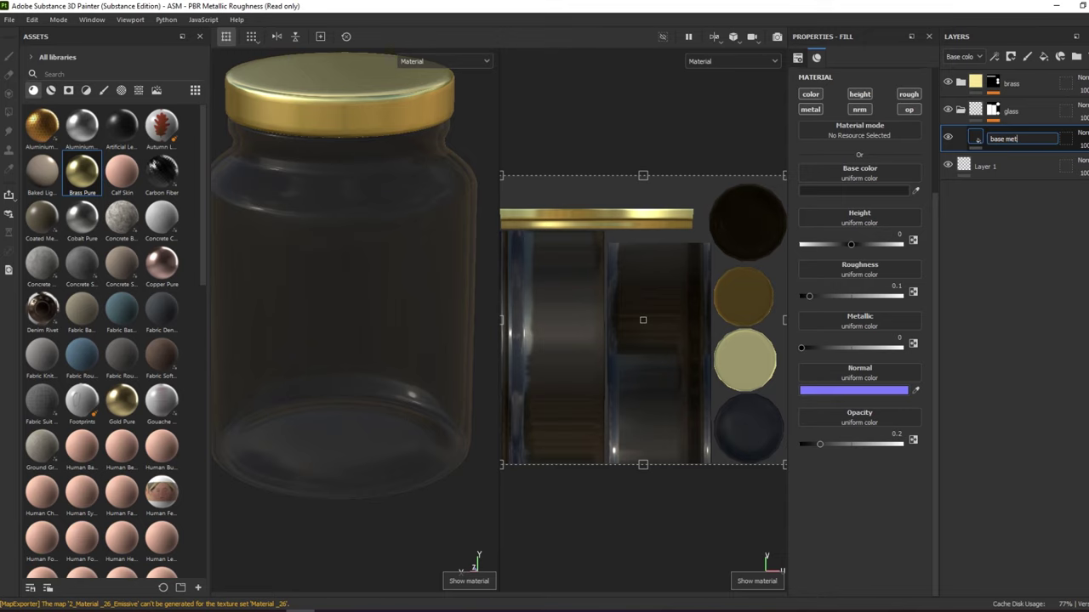
{"action": "key", "text": "BackSpace"}
{"action": "key", "text": "BackSpace"}
{"action": "key", "text": "BackSpace"}
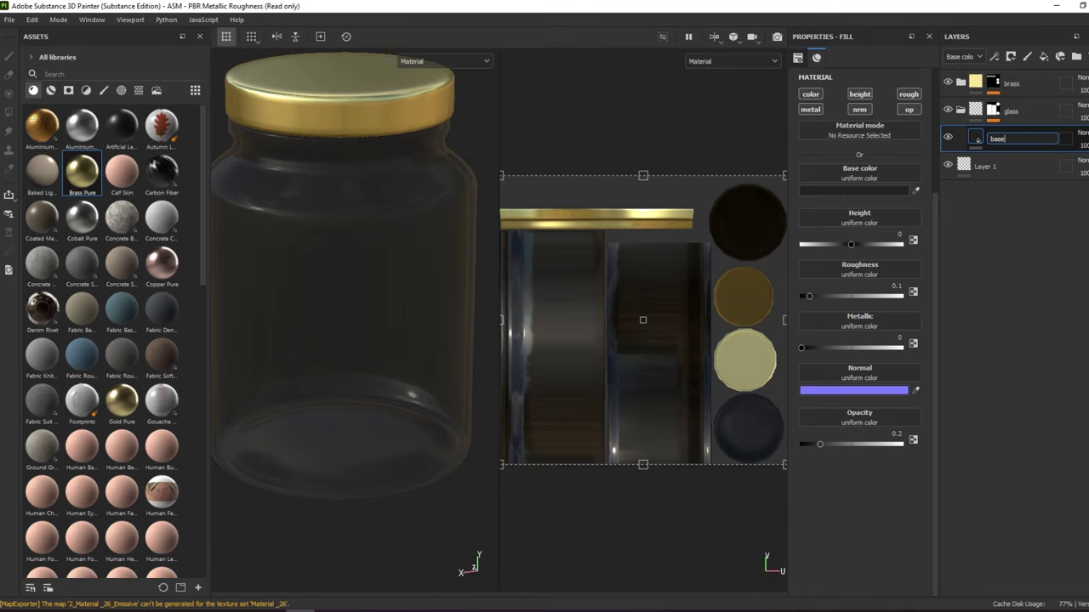
{"action": "key", "text": "Return"}
{"action": "mouse_move", "coordinate": [452, 226]}
{"action": "left_mouse_down", "text": "alt"}
{"action": "mouse_move", "coordinate": [446, 184]}
{"action": "mouse_move", "coordinate": [631, 199]}
{"action": "left_mouse_up", "text": "alt"}
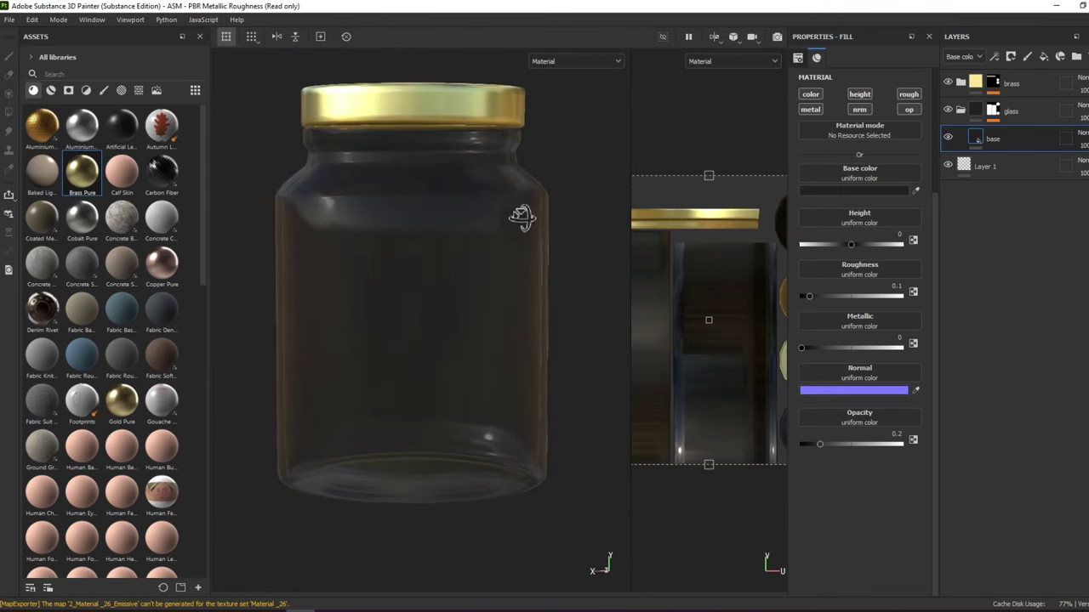
Add a new fill layer to the glass folder with a 3D Linear Gradient generator
{"action": "mouse_move", "coordinate": [521, 218]}
{"action": "left_mouse_down", "text": "alt"}
{"action": "mouse_move", "coordinate": [643, 194]}
{"action": "mouse_move", "coordinate": [564, 214]}
{"action": "mouse_move", "coordinate": [497, 205]}
{"action": "left_mouse_up", "text": "alt"}
{"action": "left_click", "coordinate": [1042, 55]}
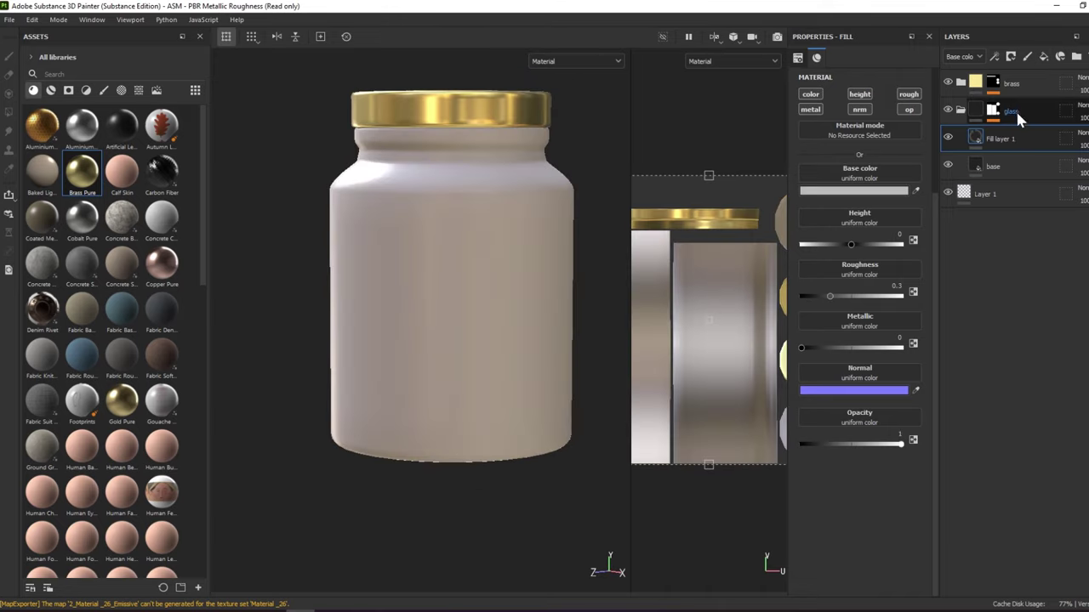
{"action": "right_click", "coordinate": [1001, 141]}
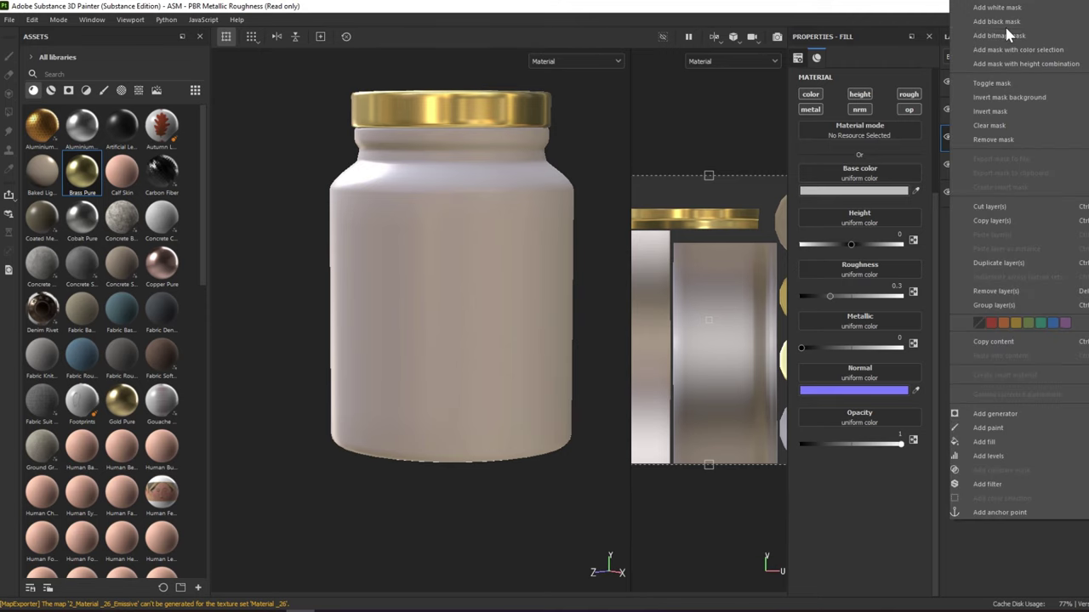
{"action": "left_click", "coordinate": [986, 413]}
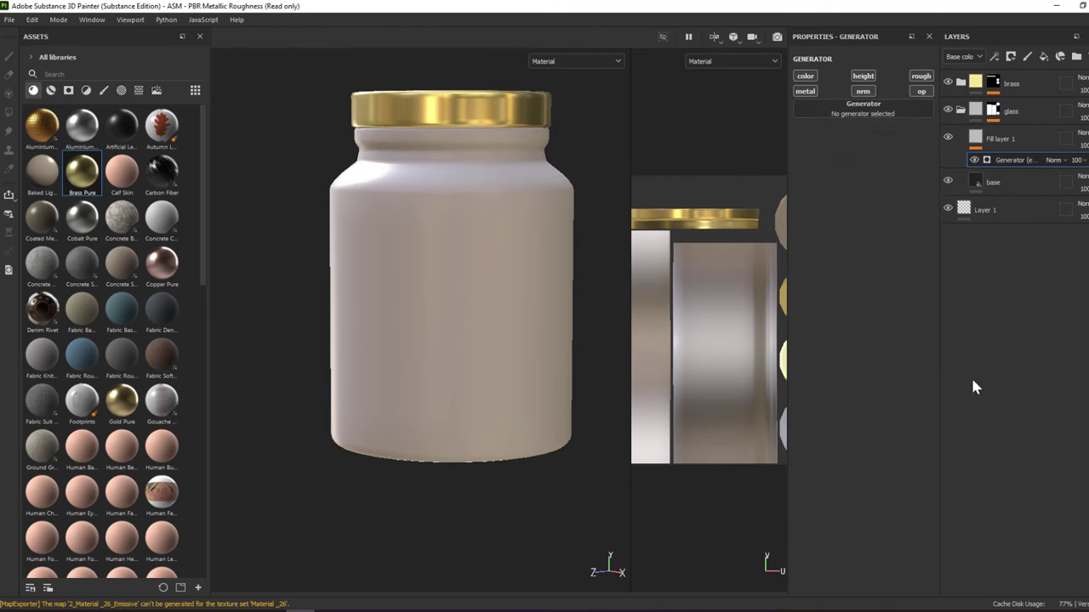
{"action": "left_click", "coordinate": [837, 104]}
{"action": "left_click", "coordinate": [860, 226]}
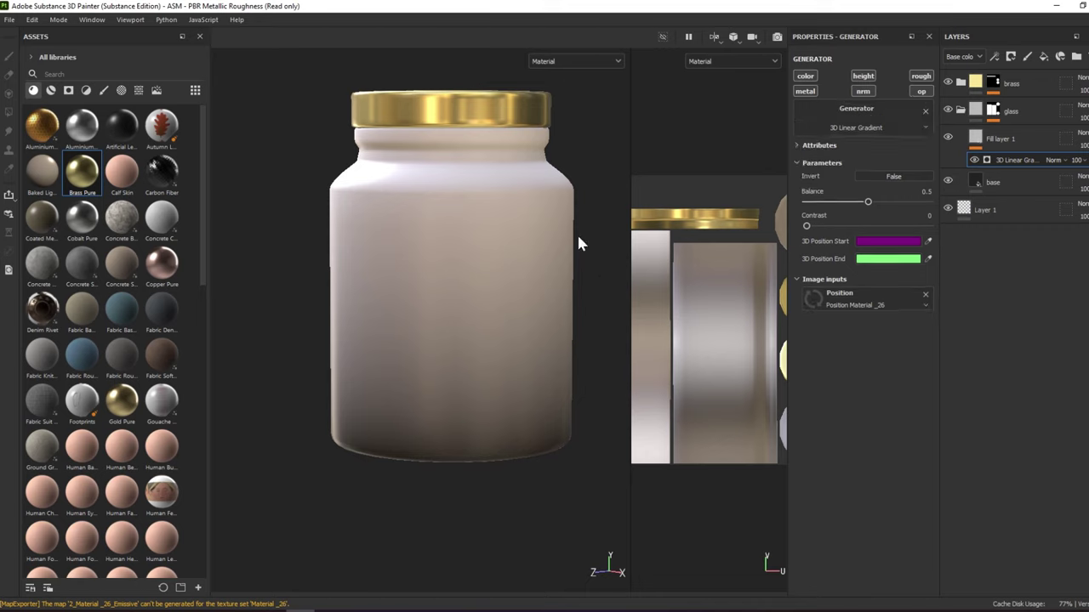
Invert the 3D Linear Gradient and set its balance to 0.69
{"action": "left_click", "coordinate": [804, 76]}
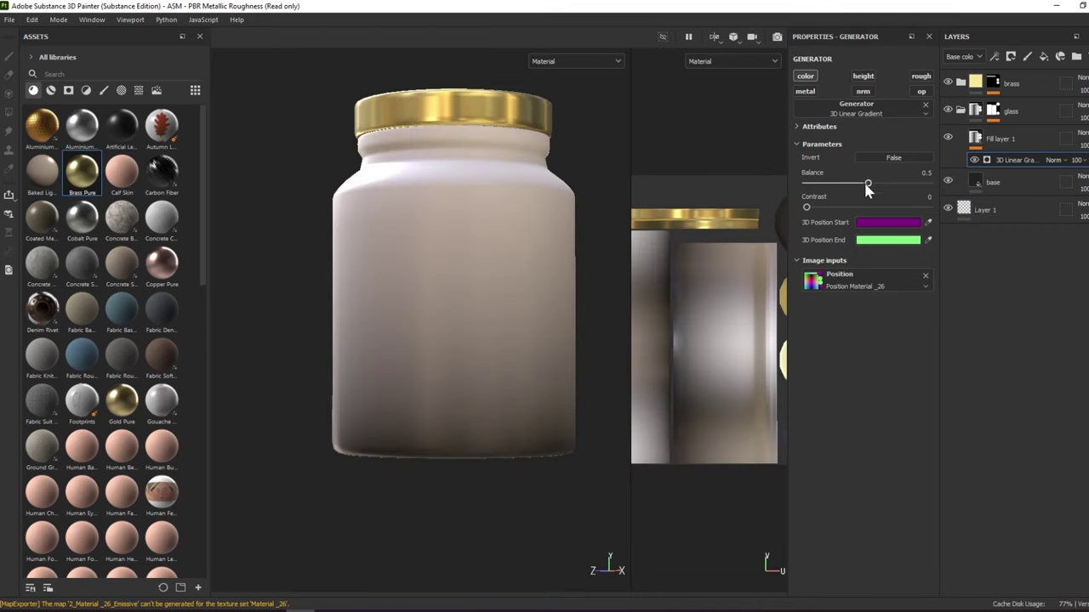
{"action": "left_click", "coordinate": [907, 158]}
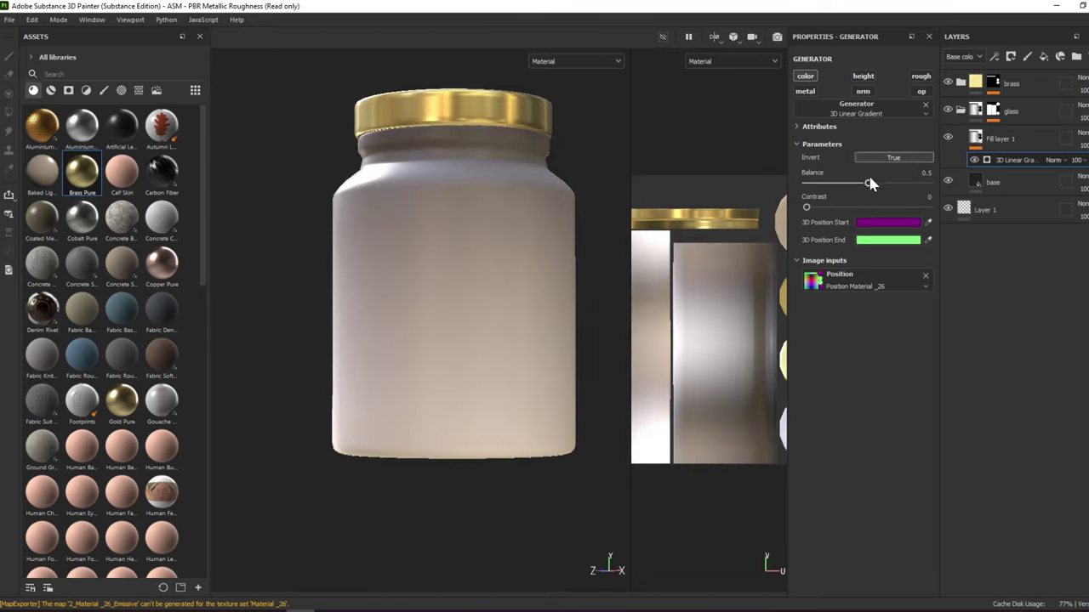
{"action": "mouse_move", "coordinate": [868, 182]}
{"action": "left_mouse_down"}
{"action": "mouse_move", "coordinate": [851, 183]}
{"action": "mouse_move", "coordinate": [891, 184]}
{"action": "left_mouse_up"}
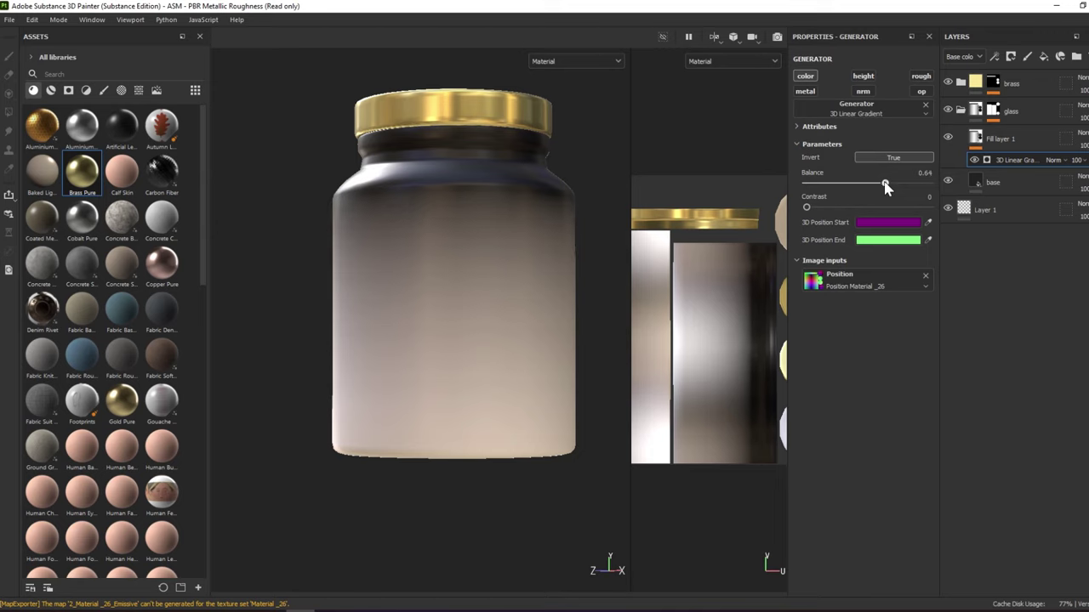
{"action": "left_click_drag", "start_coordinate": [610, 136], "coordinate": [510, 160], "text": "alt"}
{"action": "key", "text": "f"}
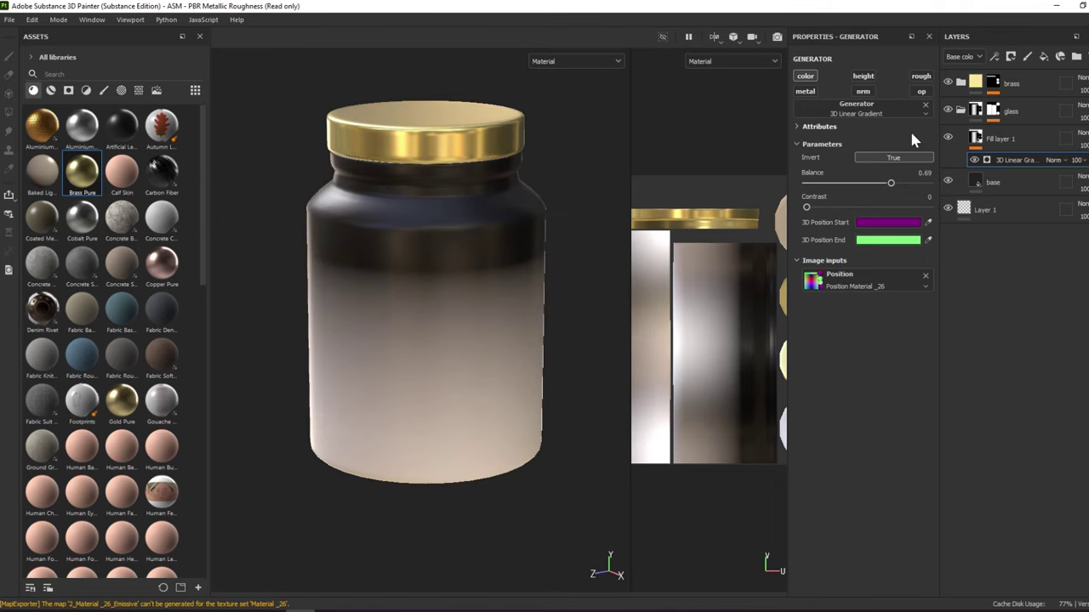
Toggle Fill layer 1's visibility to compare, then turn off all its material channels
{"action": "left_click", "coordinate": [947, 136]}
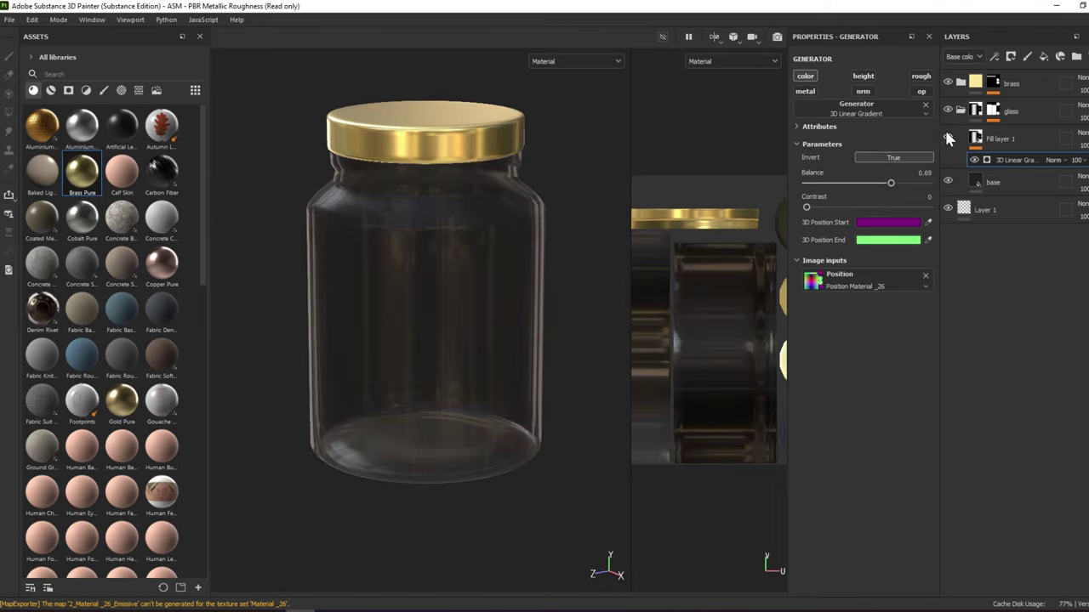
{"action": "left_click", "coordinate": [946, 137]}
{"action": "left_click", "coordinate": [946, 136]}
{"action": "left_click", "coordinate": [948, 137]}
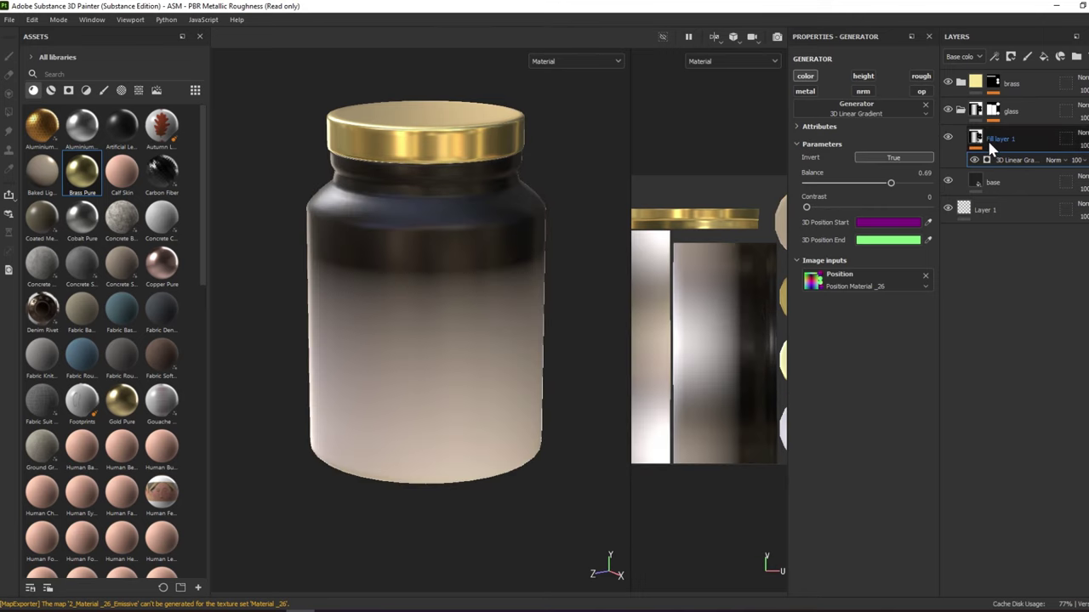
{"action": "left_click", "coordinate": [1009, 138]}
{"action": "left_click", "coordinate": [908, 111]}
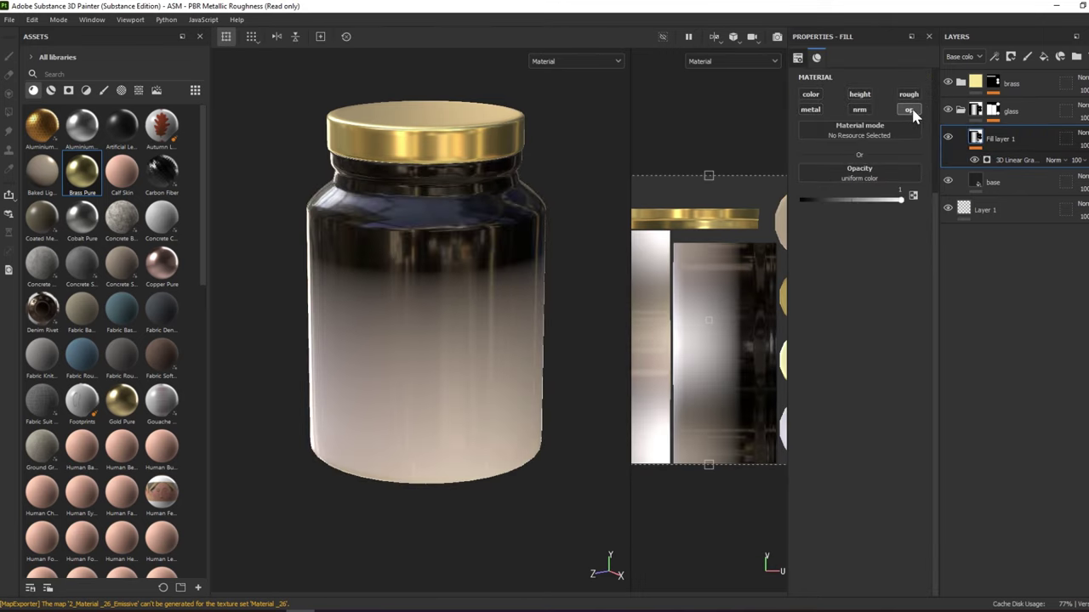
{"action": "left_click", "coordinate": [974, 160]}
{"action": "left_click", "coordinate": [974, 160]}
{"action": "left_click", "coordinate": [1014, 160]}
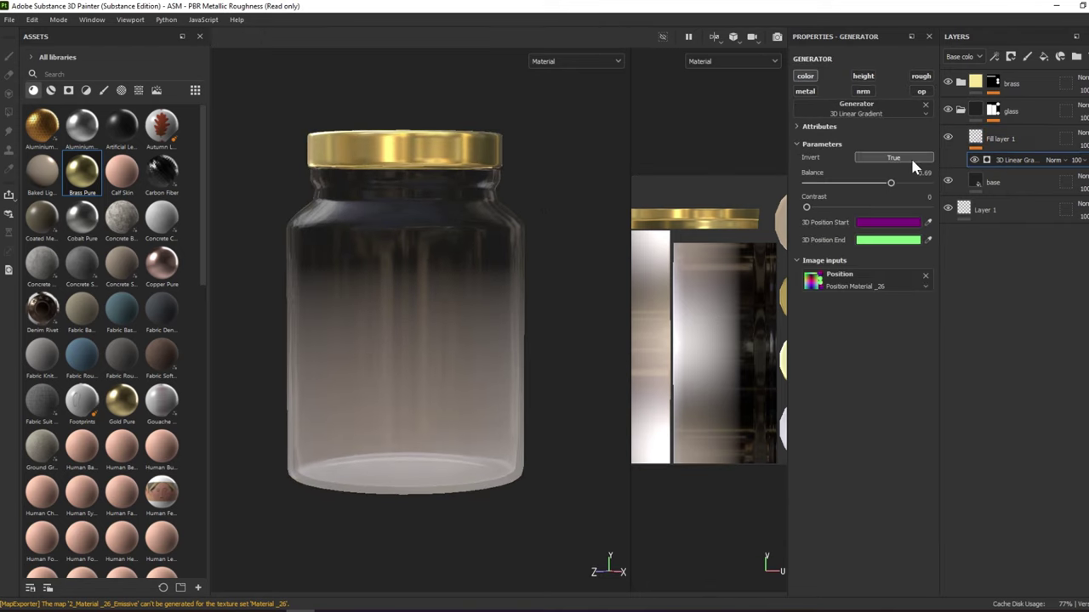
Add a Gradient filter to the layer's effect stack
{"action": "right_click", "coordinate": [1009, 172]}
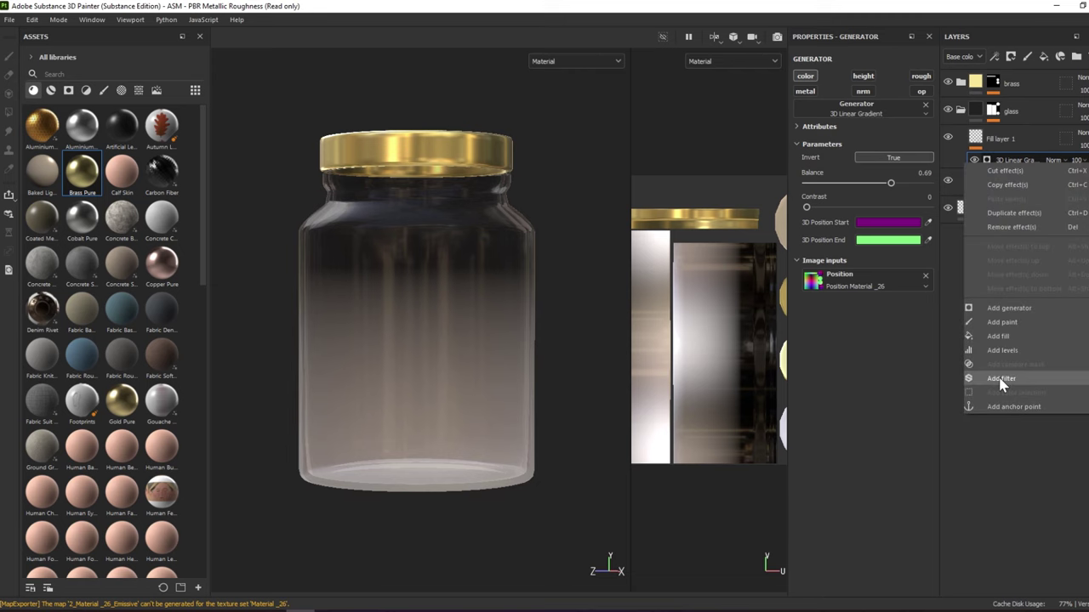
{"action": "left_click", "coordinate": [996, 381]}
{"action": "left_click", "coordinate": [862, 109]}
{"action": "left_click", "coordinate": [967, 222]}
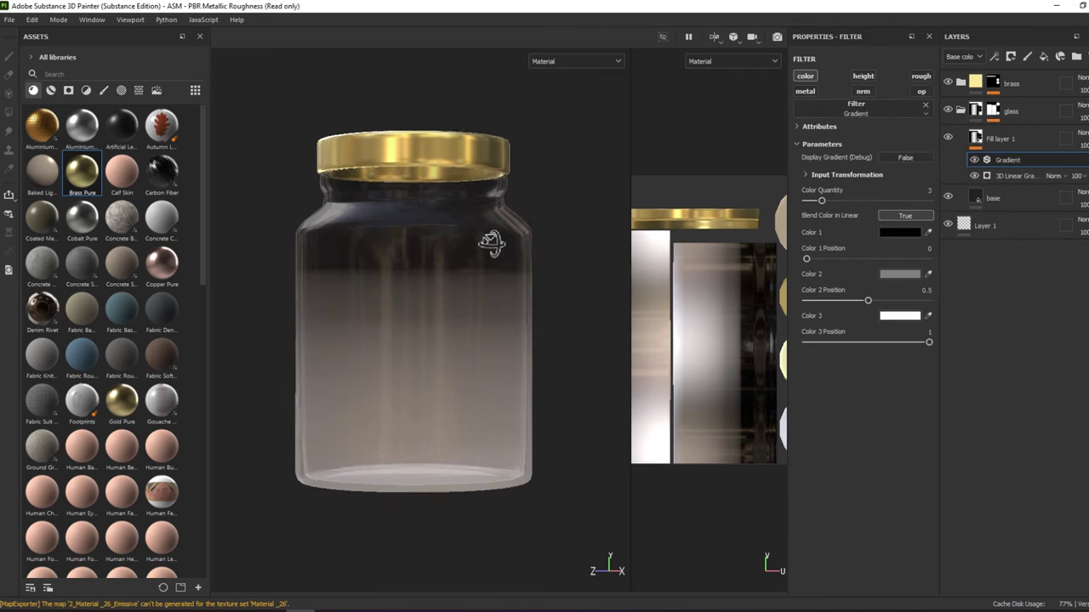
Set the gradient filter's Color 3 to a dark, saturated brown
{"action": "left_click", "coordinate": [893, 232]}
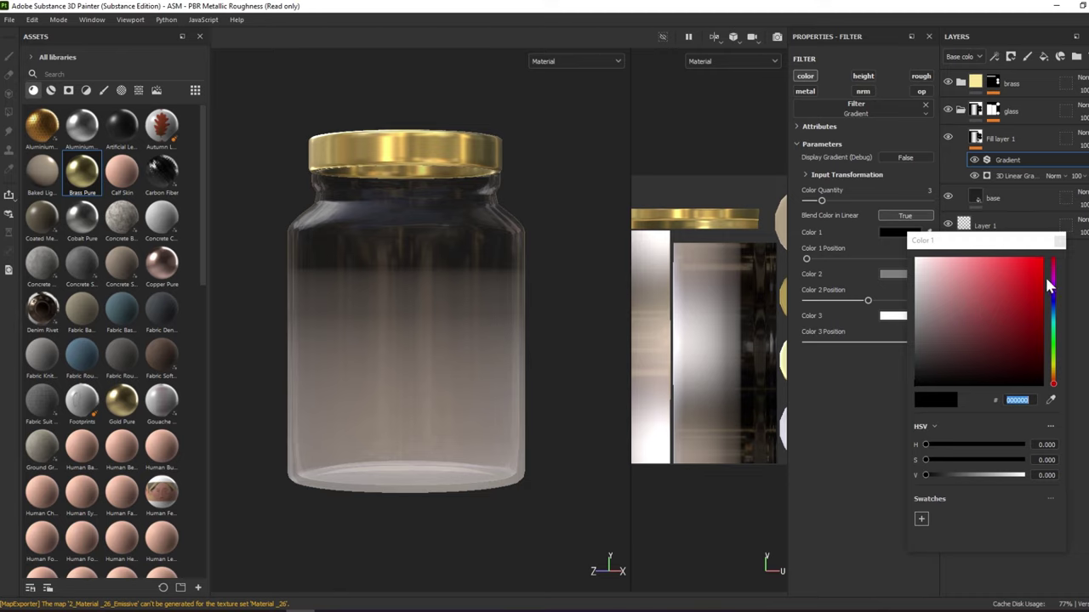
{"action": "left_click", "coordinate": [893, 315]}
{"action": "left_click", "coordinate": [1009, 344]}
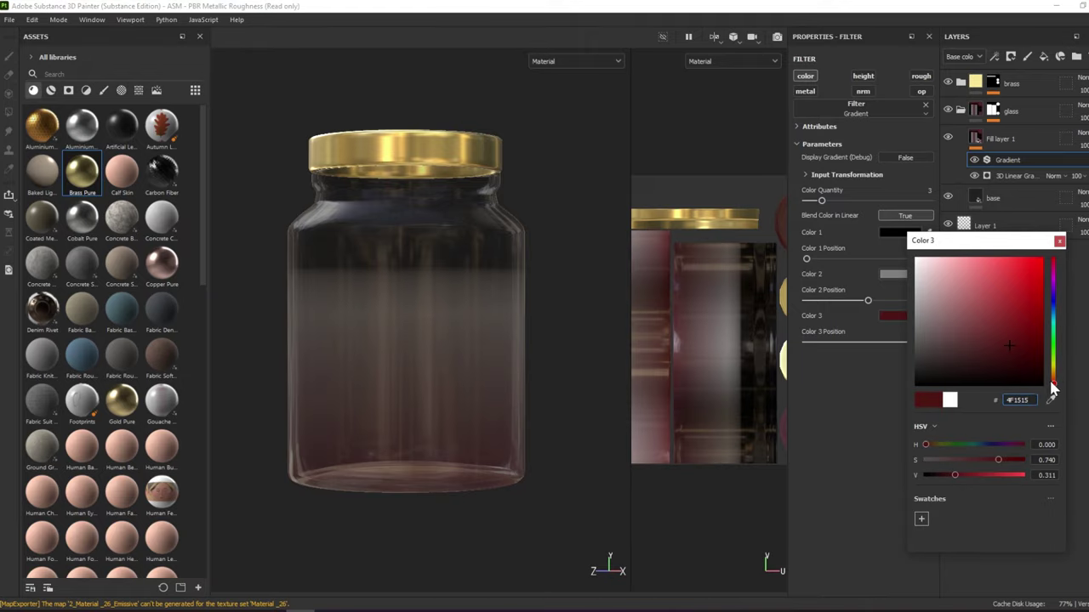
{"action": "mouse_move", "coordinate": [1059, 382]}
{"action": "left_mouse_down"}
{"action": "mouse_move", "coordinate": [1053, 372]}
{"action": "mouse_move", "coordinate": [1055, 389]}
{"action": "left_mouse_up"}
{"action": "left_click", "coordinate": [1024, 338]}
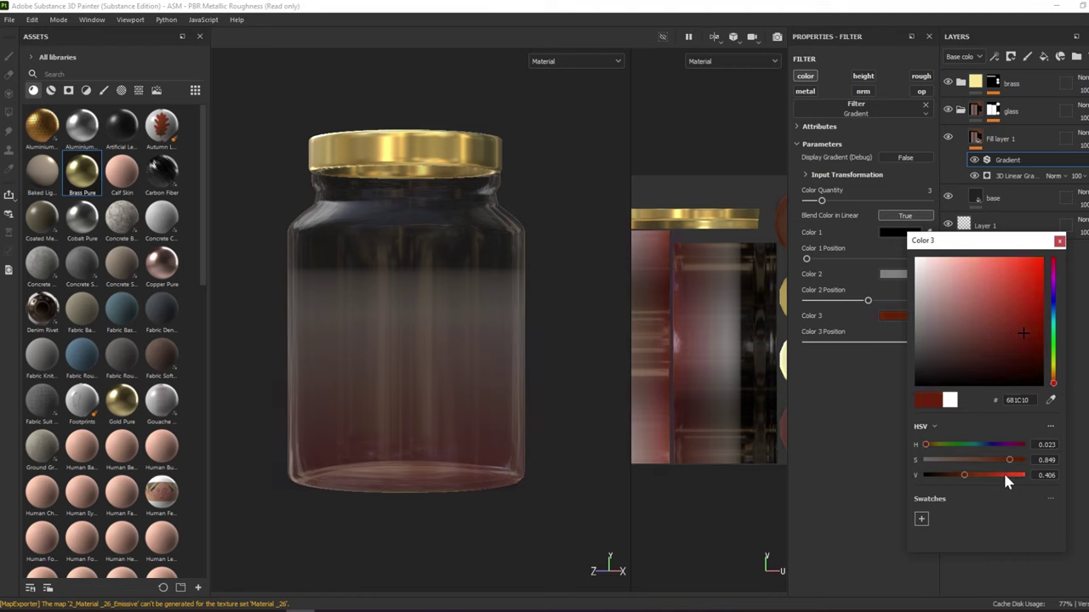
{"action": "left_click", "coordinate": [1053, 380]}
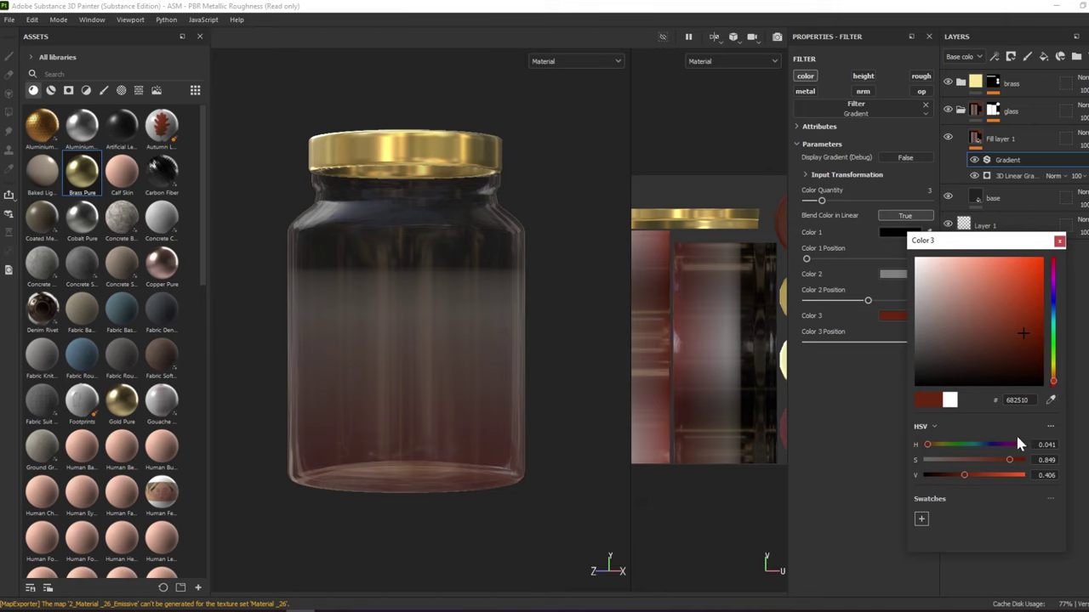
{"action": "mouse_move", "coordinate": [1010, 460]}
{"action": "left_mouse_down"}
{"action": "mouse_move", "coordinate": [1018, 467]}
{"action": "mouse_move", "coordinate": [941, 473]}
{"action": "left_mouse_up"}
{"action": "left_click_drag", "start_coordinate": [400, 243], "coordinate": [672, 287], "text": "alt"}
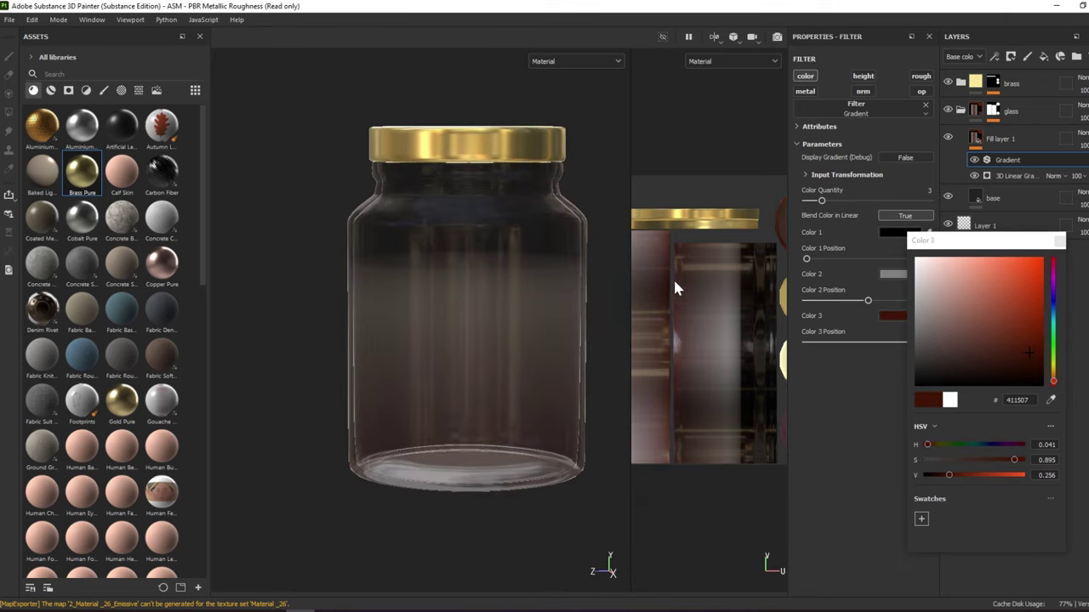
{"action": "left_click", "coordinate": [1059, 241]}
Set Color 2 to near-black red #16000A, desaturate Color 3 to 412A22, and begin renaming the layer
{"action": "left_click", "coordinate": [928, 274]}
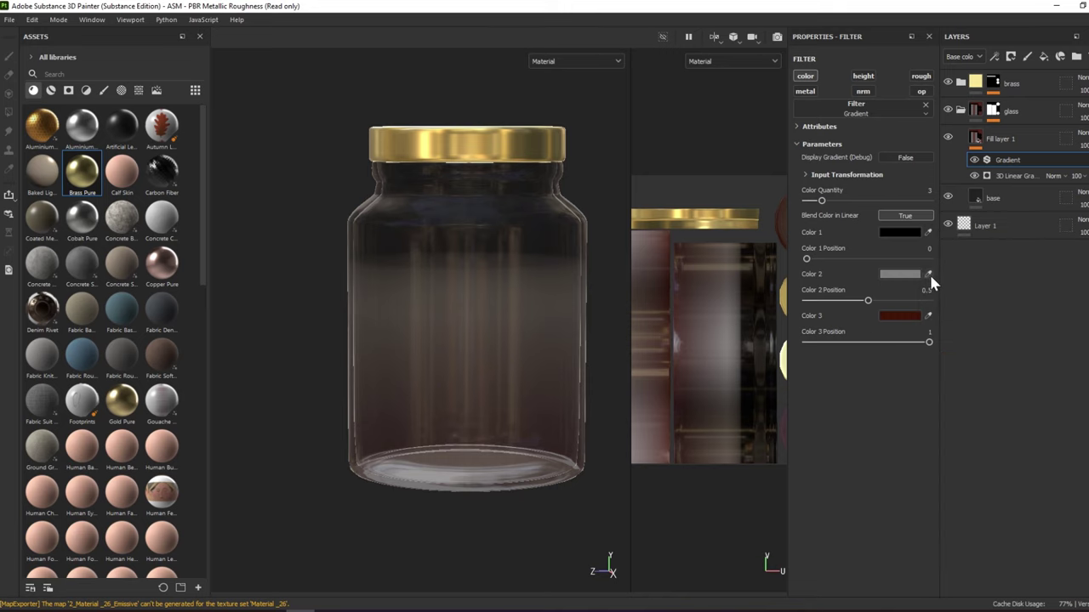
{"action": "left_click", "coordinate": [900, 316]}
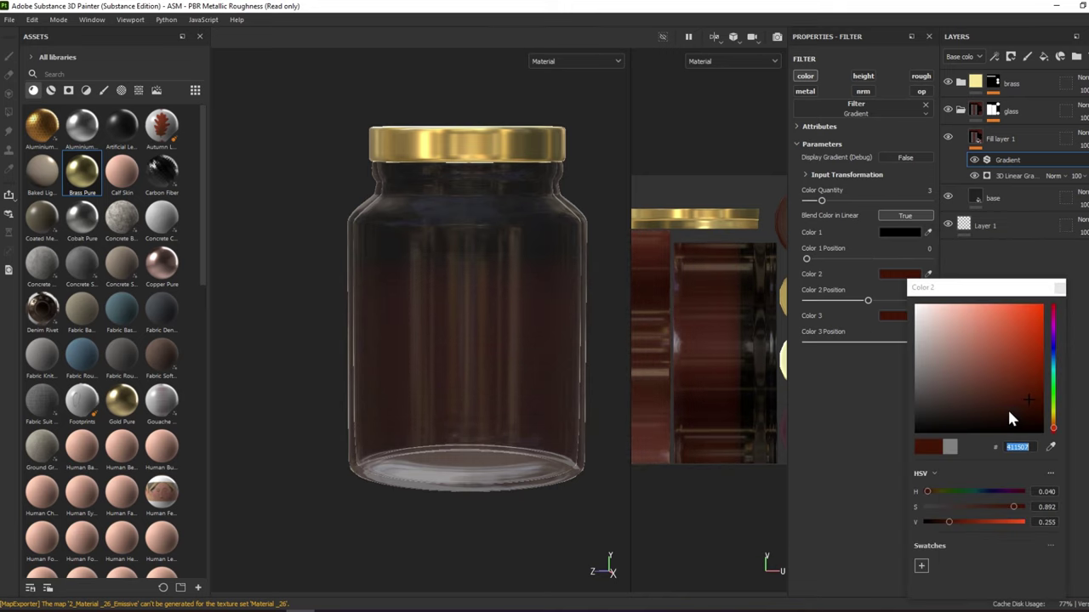
{"action": "left_click_drag", "start_coordinate": [1010, 407], "coordinate": [986, 421]}
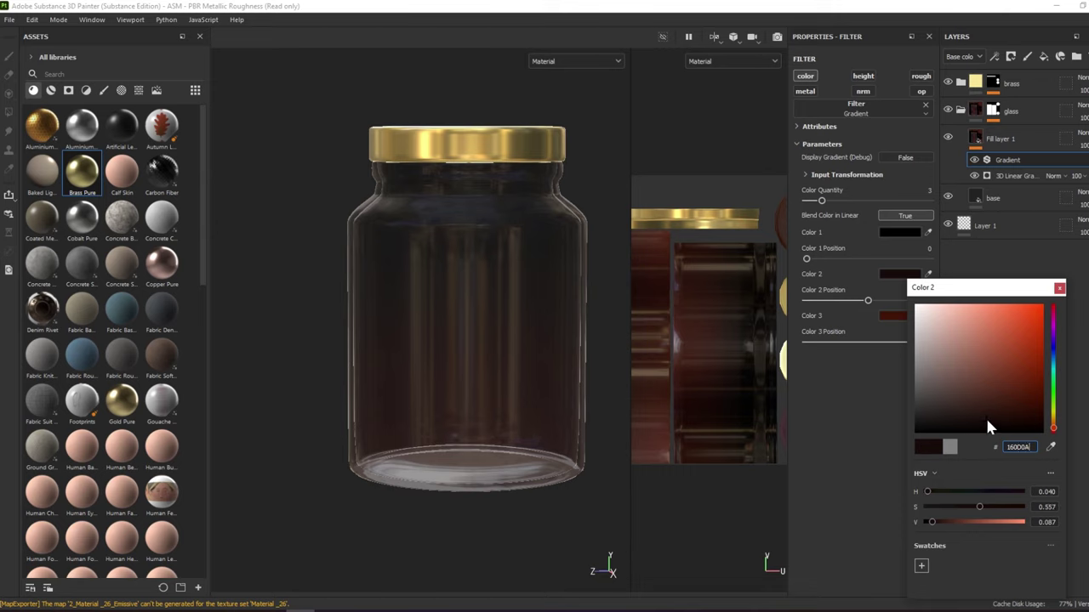
{"action": "left_click", "coordinate": [1059, 288]}
{"action": "left_click", "coordinate": [900, 315]}
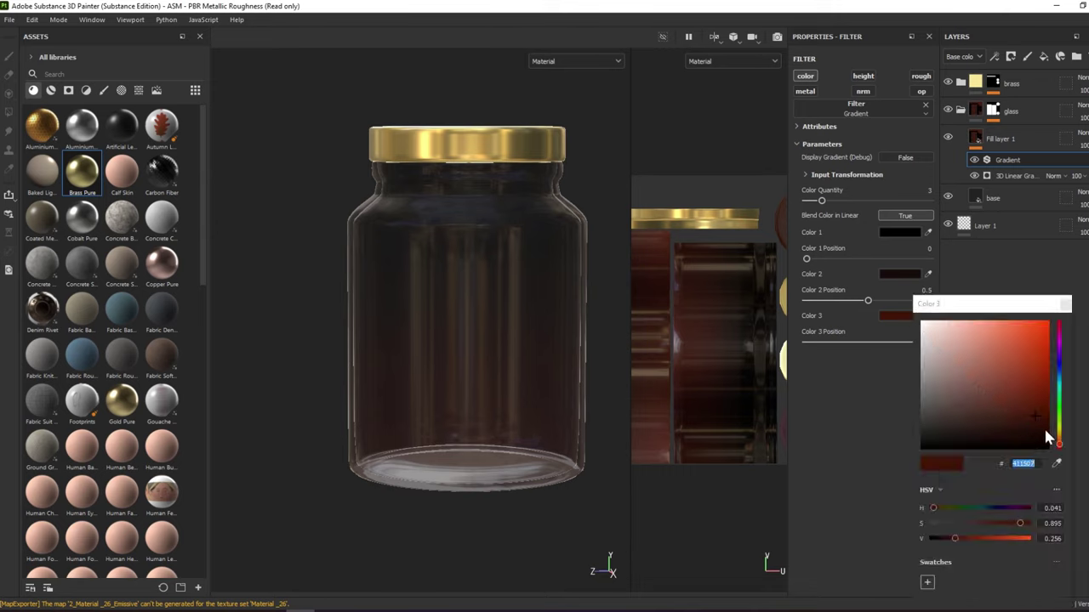
{"action": "left_click_drag", "start_coordinate": [998, 521], "coordinate": [976, 526]}
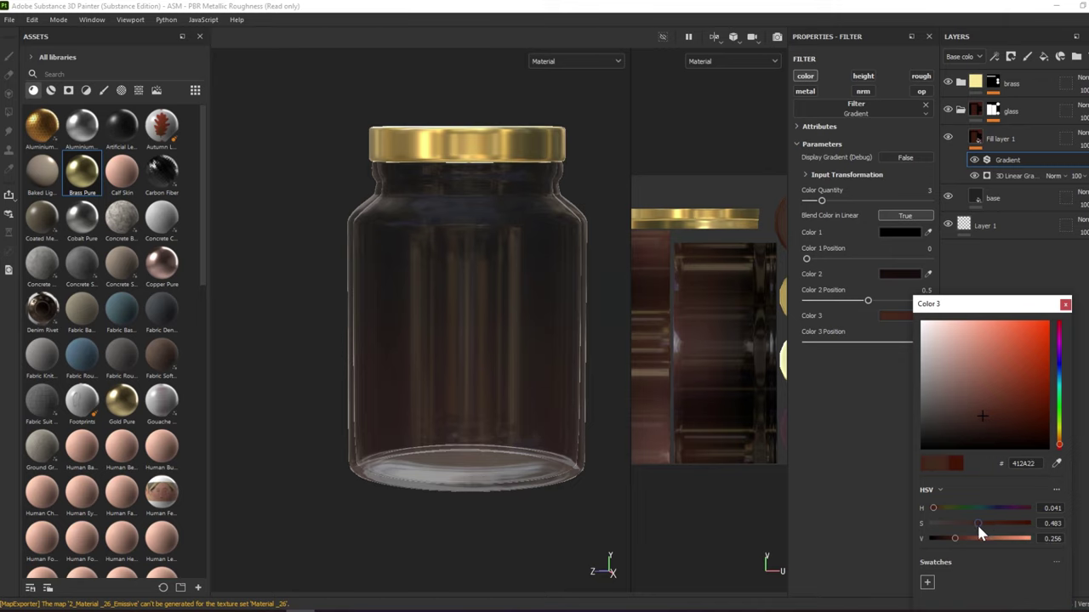
{"action": "left_click", "coordinate": [1064, 305]}
{"action": "mouse_move", "coordinate": [498, 311]}
{"action": "left_mouse_down", "text": "alt"}
{"action": "mouse_move", "coordinate": [444, 182]}
{"action": "mouse_move", "coordinate": [445, 286]}
{"action": "mouse_move", "coordinate": [360, 292]}
{"action": "mouse_move", "coordinate": [336, 259]}
{"action": "mouse_move", "coordinate": [486, 255]}
{"action": "mouse_move", "coordinate": [409, 264]}
{"action": "left_mouse_up", "text": "alt"}
{"action": "double_click", "coordinate": [1006, 139]}
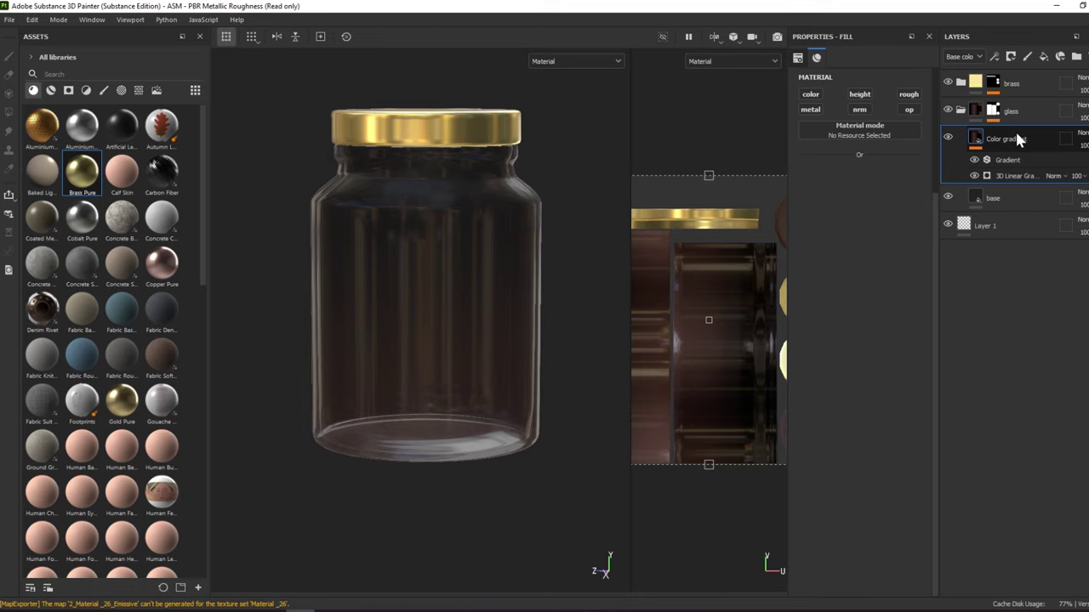
Add a fill layer that affects only roughness, set to about 0.35
{"action": "mouse_move", "coordinate": [632, 204]}
{"action": "left_mouse_down", "text": "alt"}
{"action": "mouse_move", "coordinate": [596, 141]}
{"action": "mouse_move", "coordinate": [586, 189]}
{"action": "mouse_move", "coordinate": [545, 198]}
{"action": "mouse_move", "coordinate": [530, 219]}
{"action": "mouse_move", "coordinate": [544, 212]}
{"action": "left_mouse_up", "text": "alt"}
{"action": "left_click", "coordinate": [1044, 56]}
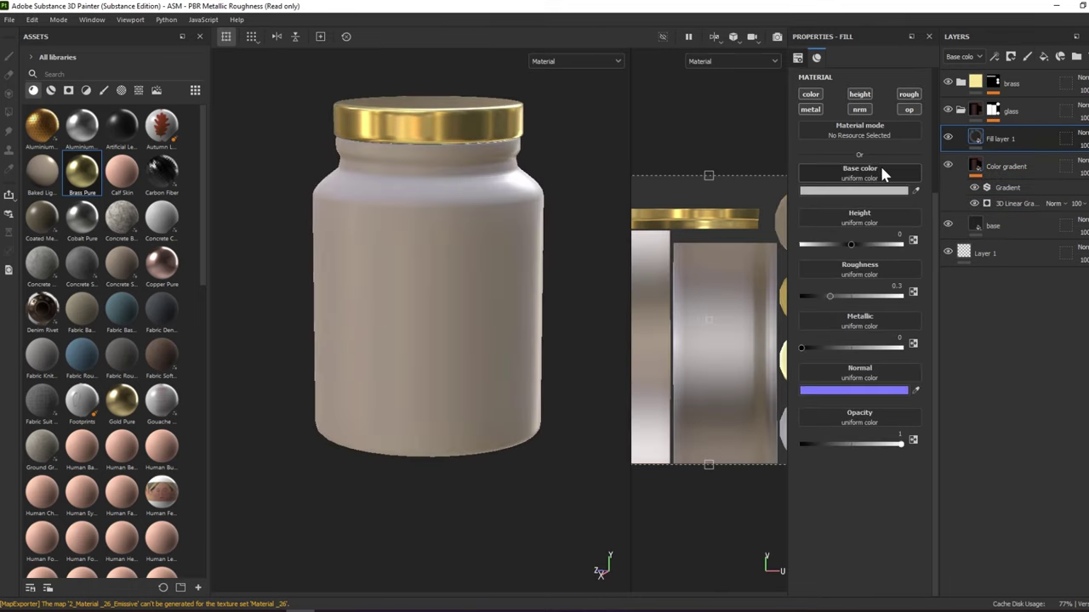
{"action": "left_click", "coordinate": [908, 94]}
{"action": "left_click_drag", "start_coordinate": [830, 199], "coordinate": [835, 199]}
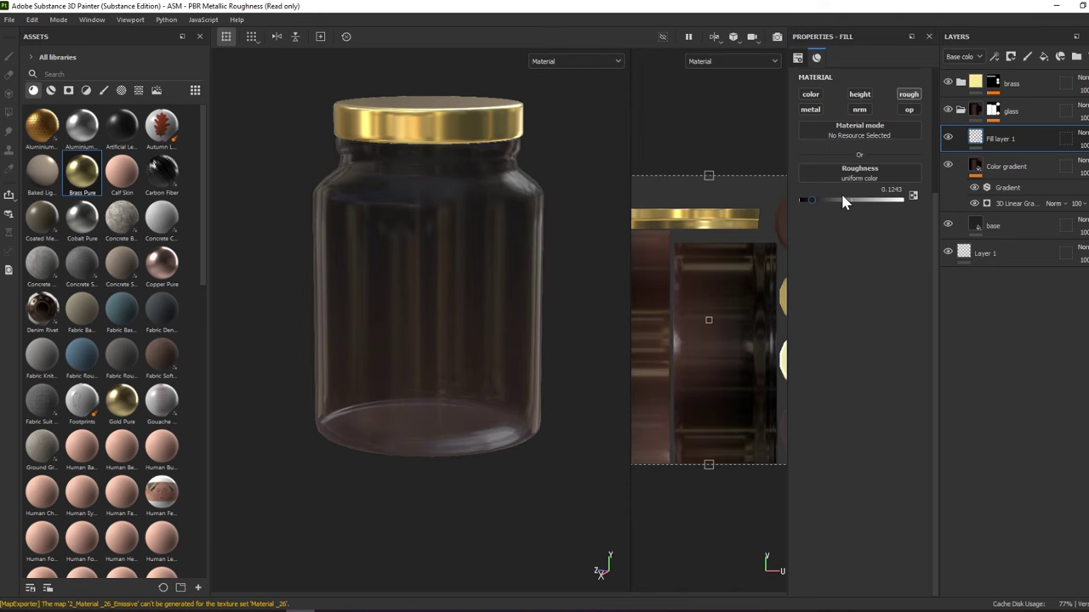
Add a mask to the new fill layer and give the mask a Fill effect
{"action": "right_click", "coordinate": [1011, 141]}
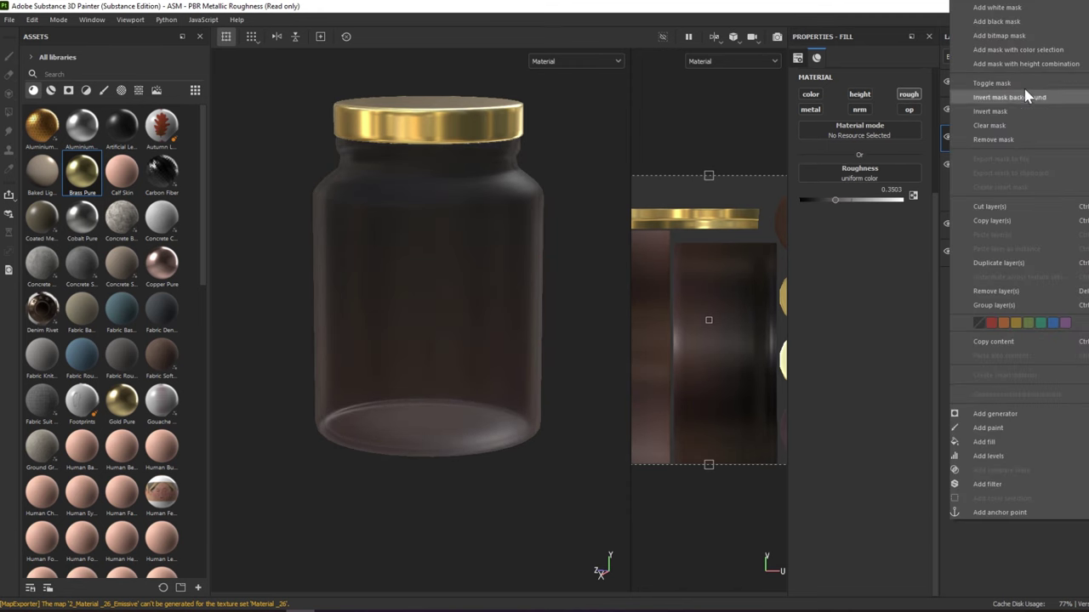
{"action": "left_click", "coordinate": [997, 21]}
{"action": "right_click", "coordinate": [1017, 139]}
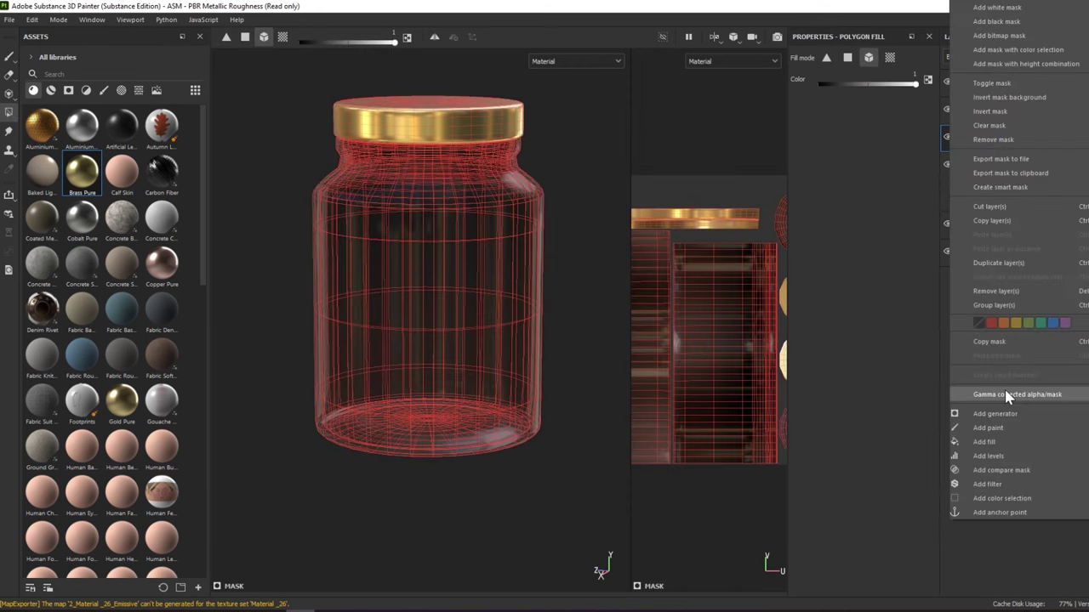
{"action": "left_click", "coordinate": [987, 440]}
{"action": "left_click_drag", "start_coordinate": [500, 237], "coordinate": [522, 287], "text": "alt"}
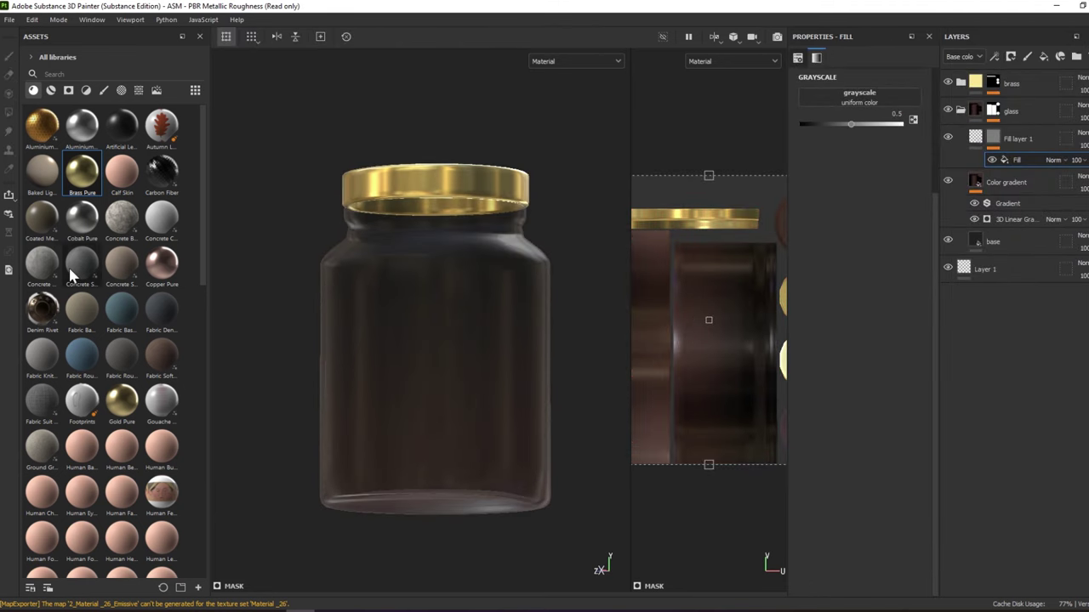
Search the grunge textures and drop Grunge Dirt Thin into the mask's fill
{"action": "type", "text": "gr"}
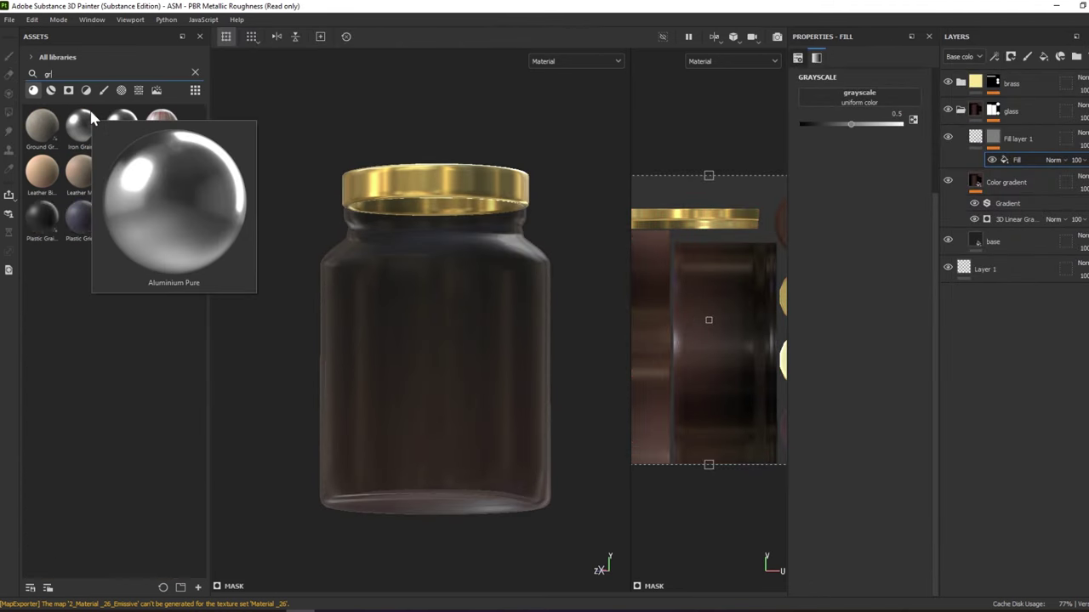
{"action": "type", "text": "u"}
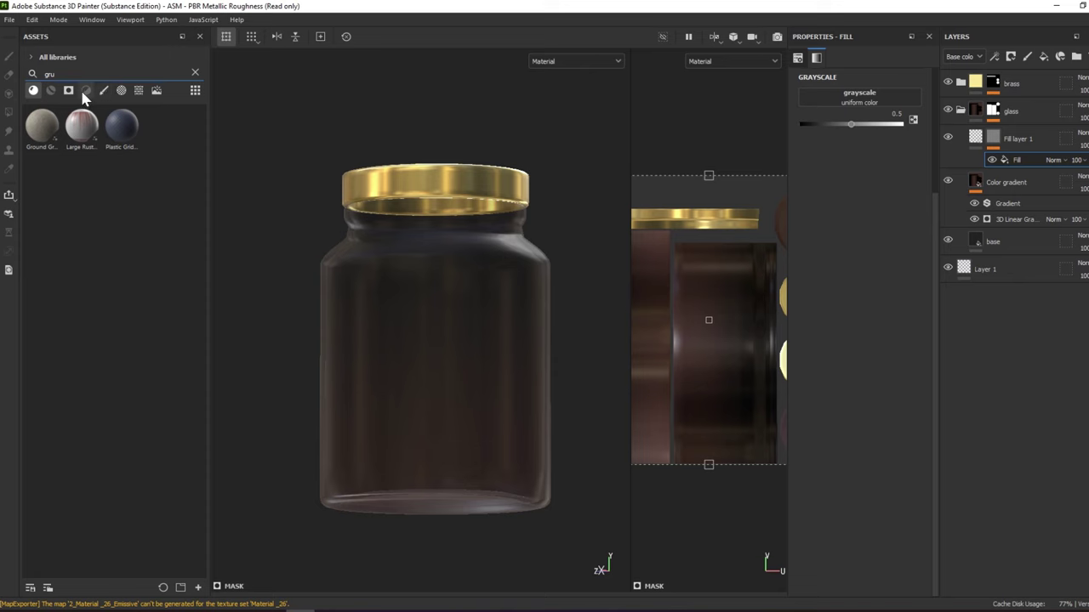
{"action": "left_click", "coordinate": [121, 90]}
{"action": "left_click", "coordinate": [139, 91]}
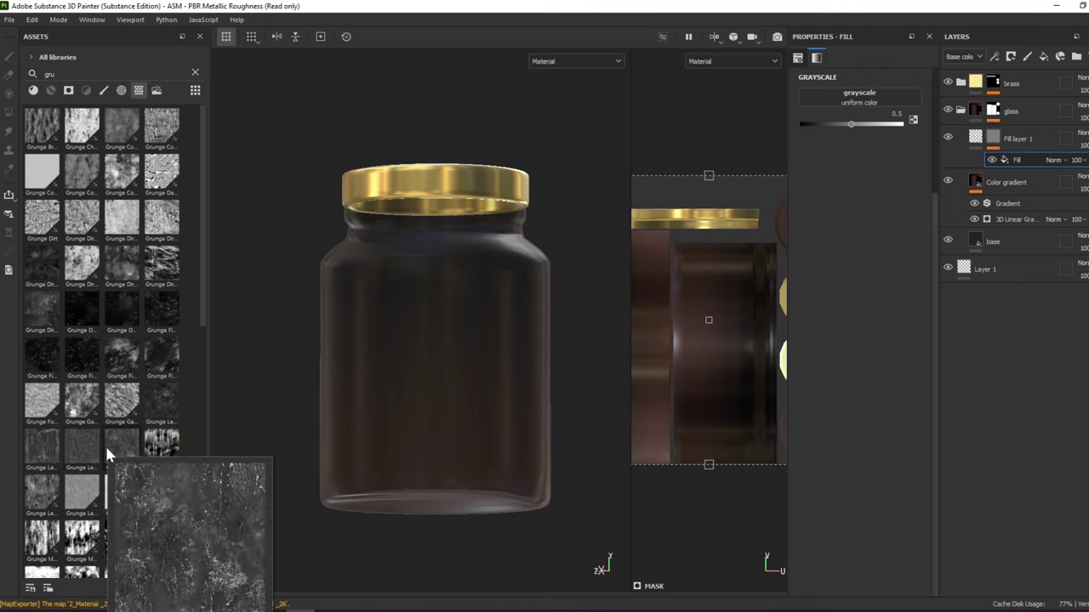
{"action": "scroll", "coordinate": [118, 451], "scroll_direction": "down", "scroll_amount": 3}
{"action": "scroll", "coordinate": [157, 435], "scroll_direction": "down", "scroll_amount": 3}
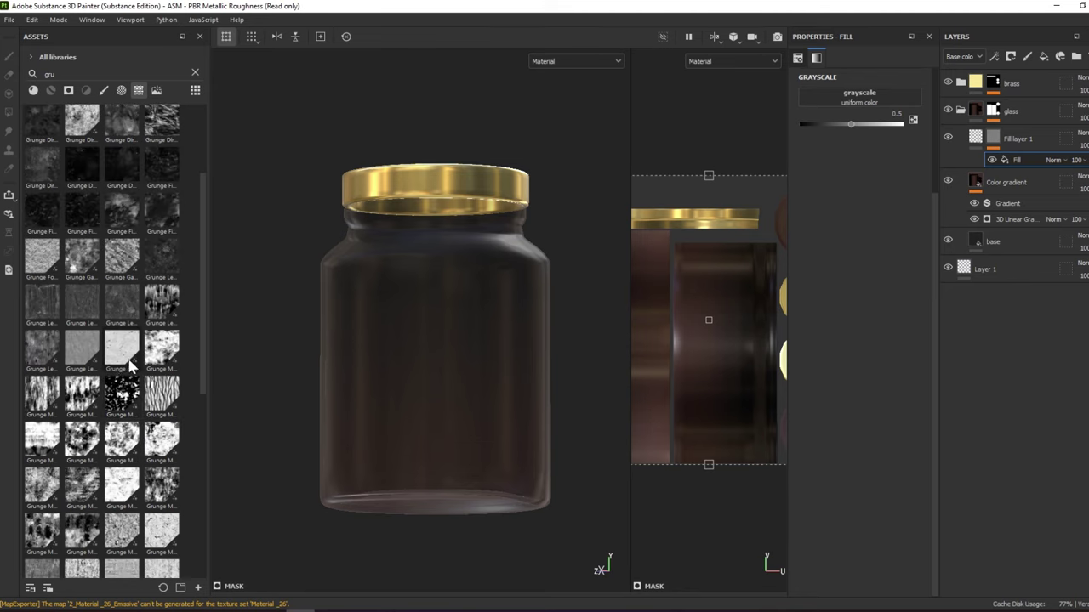
{"action": "scroll", "coordinate": [89, 442], "scroll_direction": "up", "scroll_amount": 3}
{"action": "scroll", "coordinate": [82, 296], "scroll_direction": "up", "scroll_amount": 3}
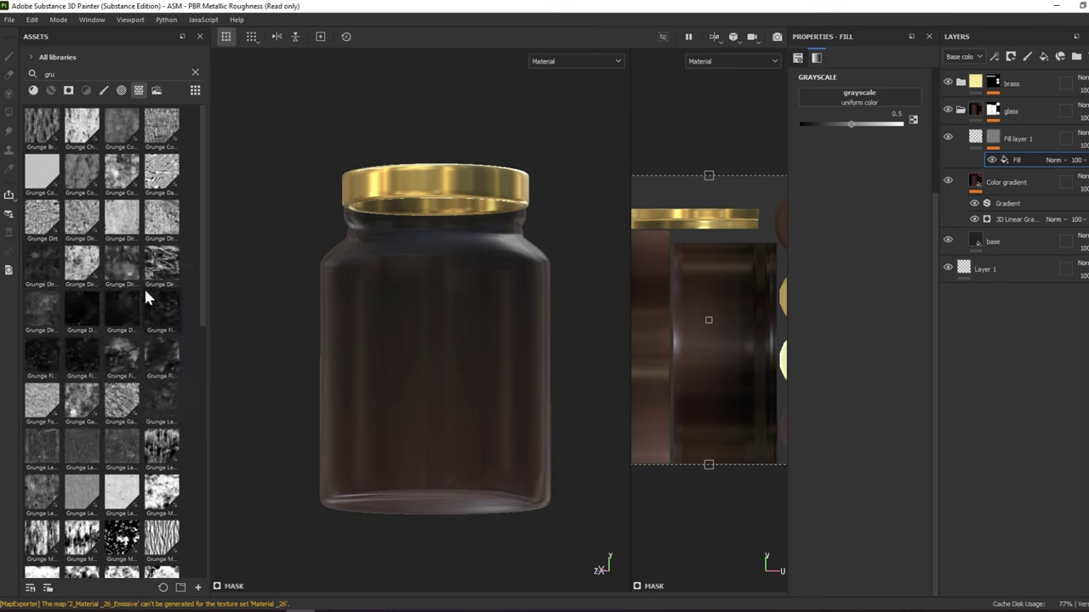
{"action": "mouse_move", "coordinate": [42, 308]}
{"action": "left_mouse_down"}
{"action": "mouse_move", "coordinate": [914, 235]}
{"action": "mouse_move", "coordinate": [926, 213]}
{"action": "mouse_move", "coordinate": [891, 106]}
{"action": "left_mouse_up"}
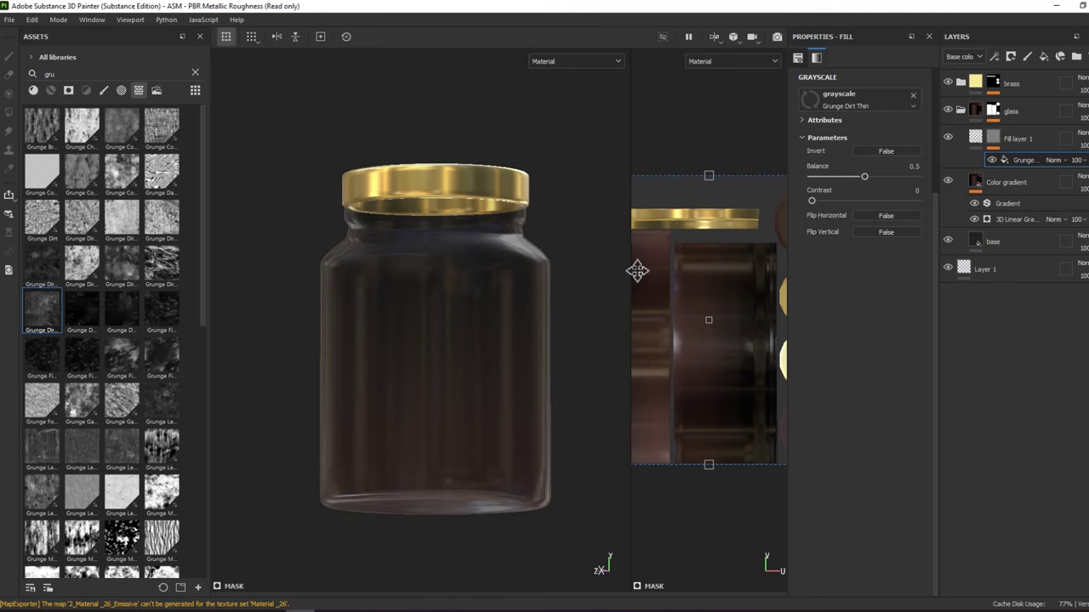
Raise Fill layer 1's roughness to about 0.58 for smudgy glass patches
{"action": "left_click_drag", "start_coordinate": [632, 269], "coordinate": [521, 269]}
{"action": "mouse_move", "coordinate": [436, 304]}
{"action": "right_mouse_down", "text": "alt"}
{"action": "mouse_move", "coordinate": [408, 328]}
{"action": "mouse_move", "coordinate": [428, 204]}
{"action": "mouse_move", "coordinate": [397, 285]}
{"action": "mouse_move", "coordinate": [457, 196]}
{"action": "mouse_move", "coordinate": [432, 233]}
{"action": "mouse_move", "coordinate": [369, 233]}
{"action": "mouse_move", "coordinate": [401, 238]}
{"action": "right_mouse_up", "text": "alt"}
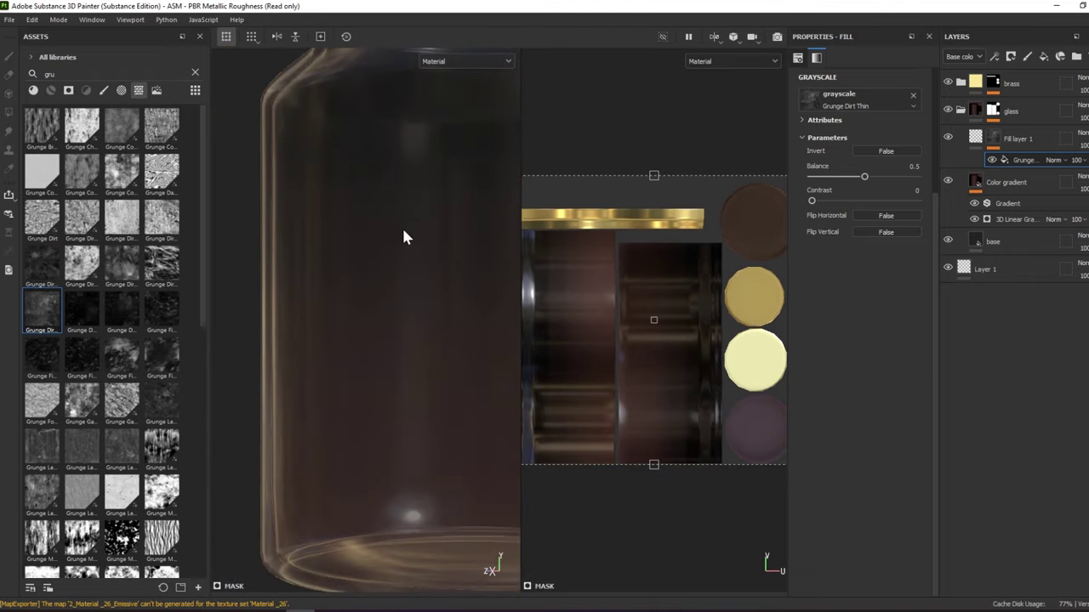
{"action": "key", "text": "alt+shift"}
{"action": "middle_click_drag", "start_coordinate": [464, 255], "coordinate": [544, 260], "text": "alt"}
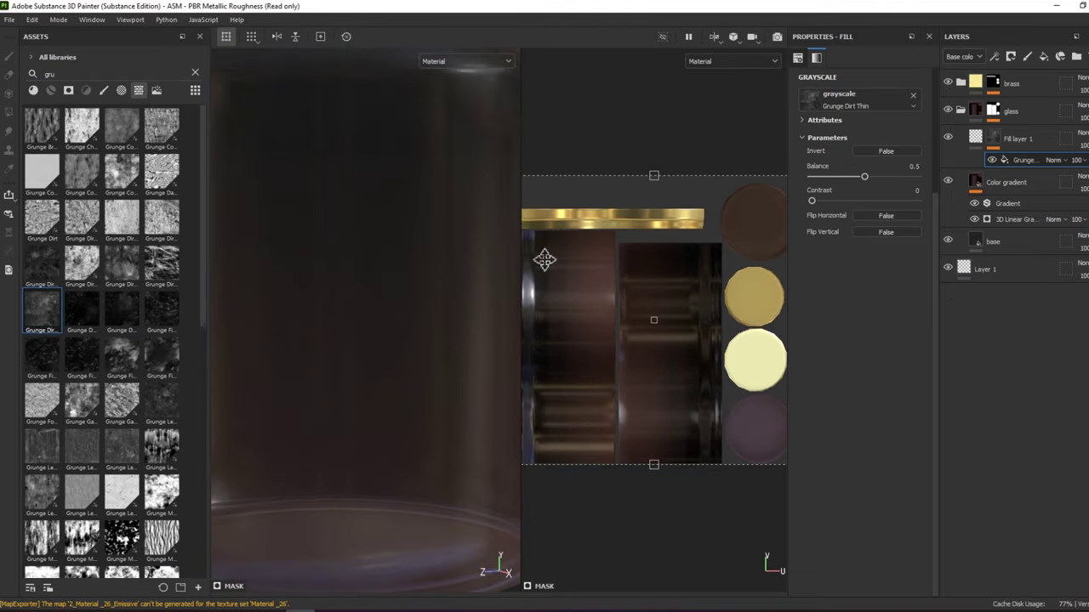
{"action": "mouse_move", "coordinate": [398, 200]}
{"action": "left_mouse_down", "text": "alt"}
{"action": "mouse_move", "coordinate": [348, 195]}
{"action": "mouse_move", "coordinate": [416, 187]}
{"action": "mouse_move", "coordinate": [304, 324]}
{"action": "mouse_move", "coordinate": [451, 205]}
{"action": "mouse_move", "coordinate": [467, 170]}
{"action": "mouse_move", "coordinate": [352, 229]}
{"action": "left_mouse_up", "text": "alt"}
{"action": "scroll", "coordinate": [387, 215], "scroll_direction": "up", "scroll_amount": 5}
{"action": "scroll", "coordinate": [388, 215], "scroll_direction": "down", "scroll_amount": 5}
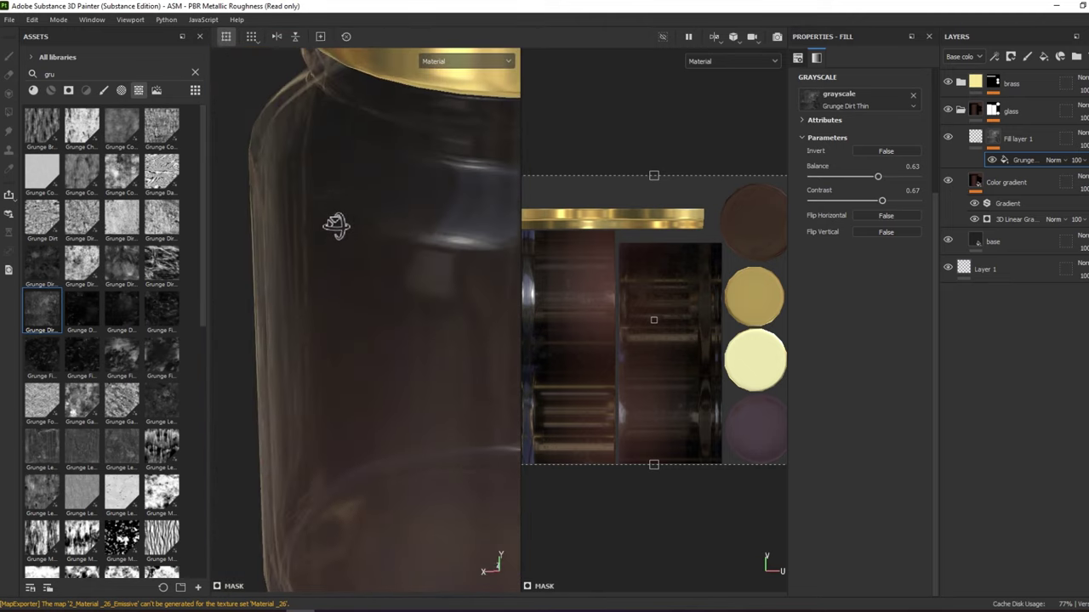
{"action": "left_click", "coordinate": [1017, 138]}
{"action": "mouse_move", "coordinate": [857, 203]}
{"action": "left_mouse_down"}
{"action": "mouse_move", "coordinate": [807, 197]}
{"action": "mouse_move", "coordinate": [869, 201]}
{"action": "left_mouse_up"}
{"action": "mouse_move", "coordinate": [477, 153]}
{"action": "left_mouse_down", "text": "alt"}
{"action": "mouse_move", "coordinate": [263, 102]}
{"action": "mouse_move", "coordinate": [352, 121]}
{"action": "mouse_move", "coordinate": [311, 127]}
{"action": "mouse_move", "coordinate": [303, 159]}
{"action": "mouse_move", "coordinate": [389, 158]}
{"action": "mouse_move", "coordinate": [345, 163]}
{"action": "mouse_move", "coordinate": [331, 145]}
{"action": "mouse_move", "coordinate": [374, 177]}
{"action": "left_mouse_up", "text": "alt"}
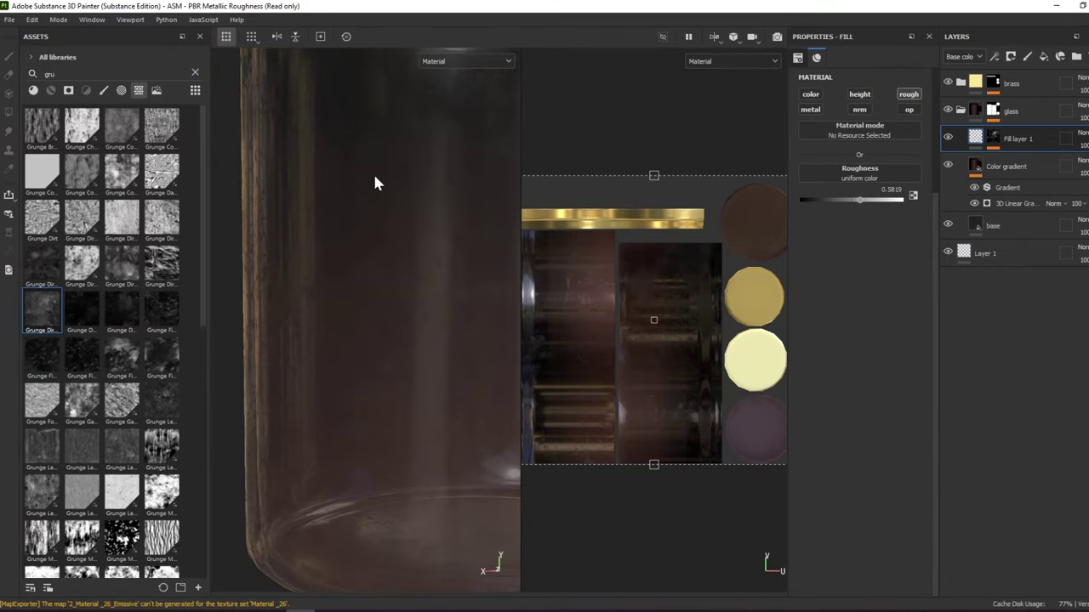
Add a black mask to Folder 1 and set Polygon Fill to UV chunk mode
{"action": "right_click", "coordinate": [1018, 155]}
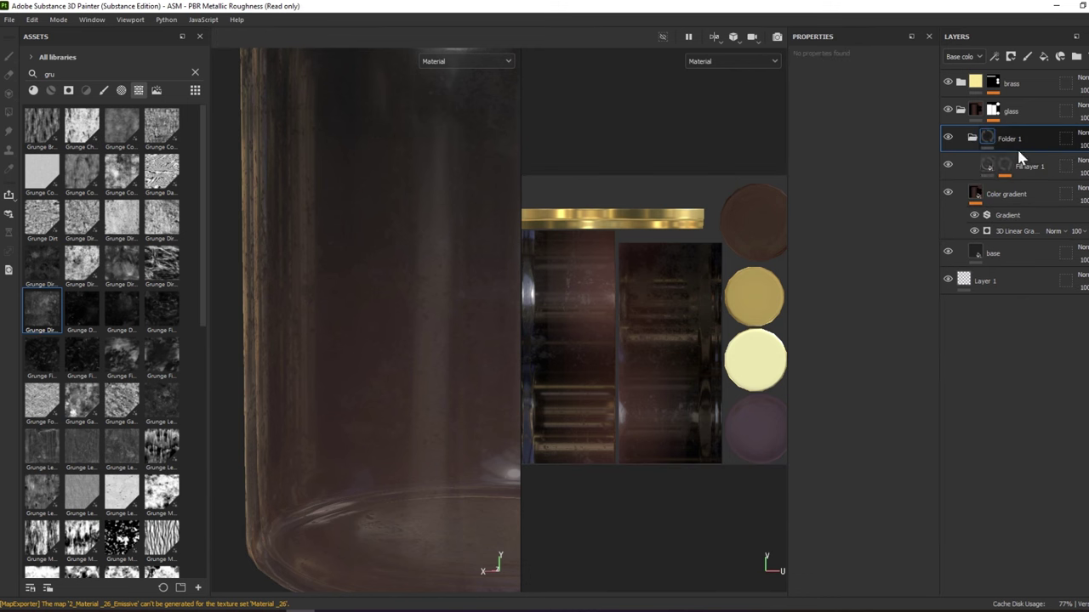
{"action": "left_click", "coordinate": [1010, 23]}
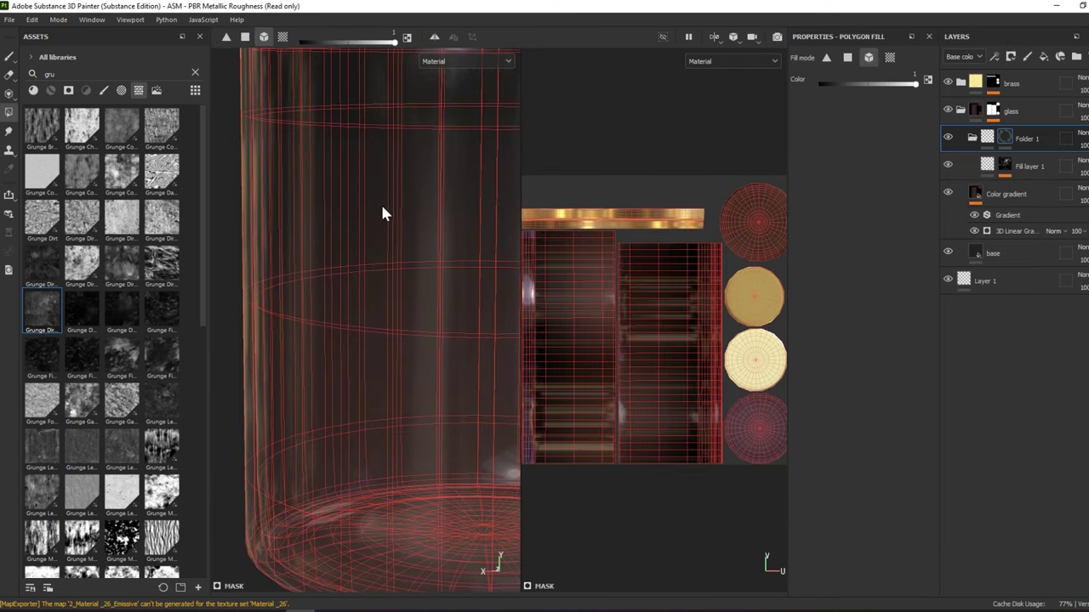
{"action": "left_click_drag", "start_coordinate": [380, 202], "coordinate": [351, 211], "text": "alt"}
{"action": "left_click", "coordinate": [846, 58]}
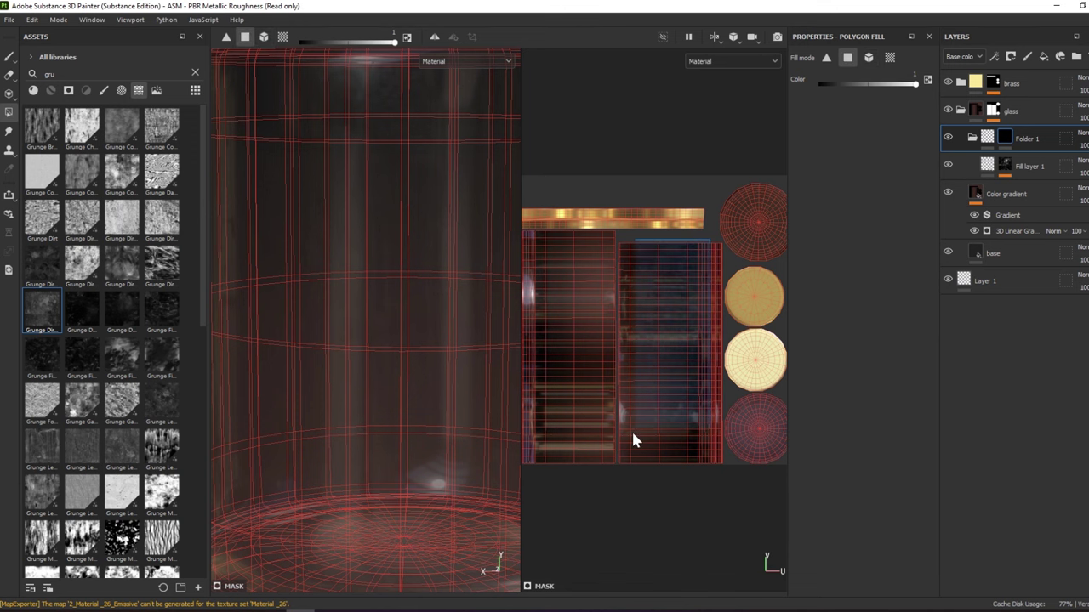
{"action": "left_click_drag", "start_coordinate": [686, 273], "coordinate": [614, 481]}
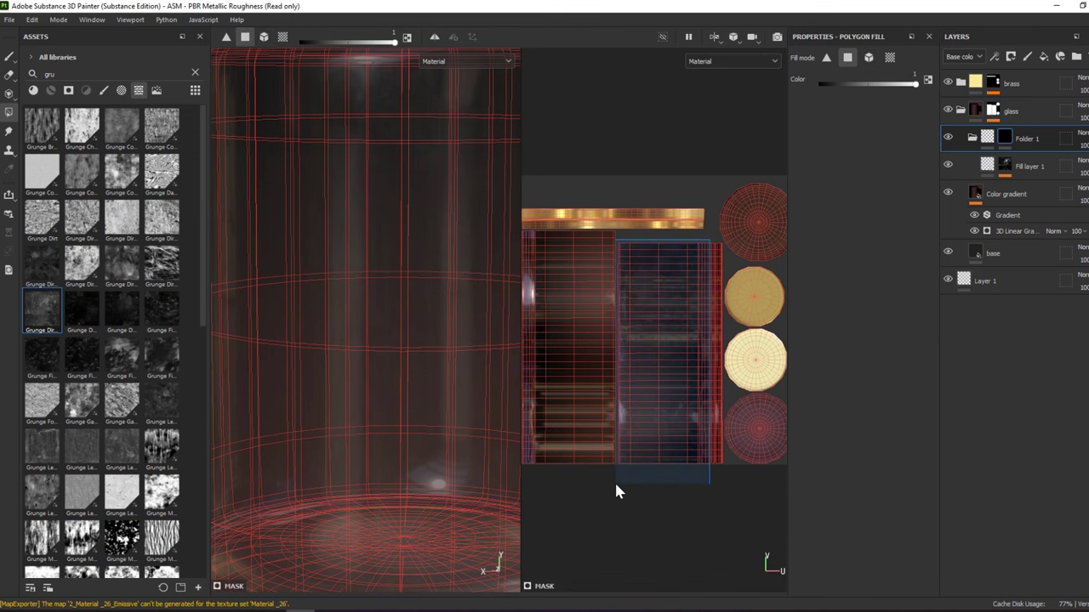
{"action": "key", "text": "F2"}
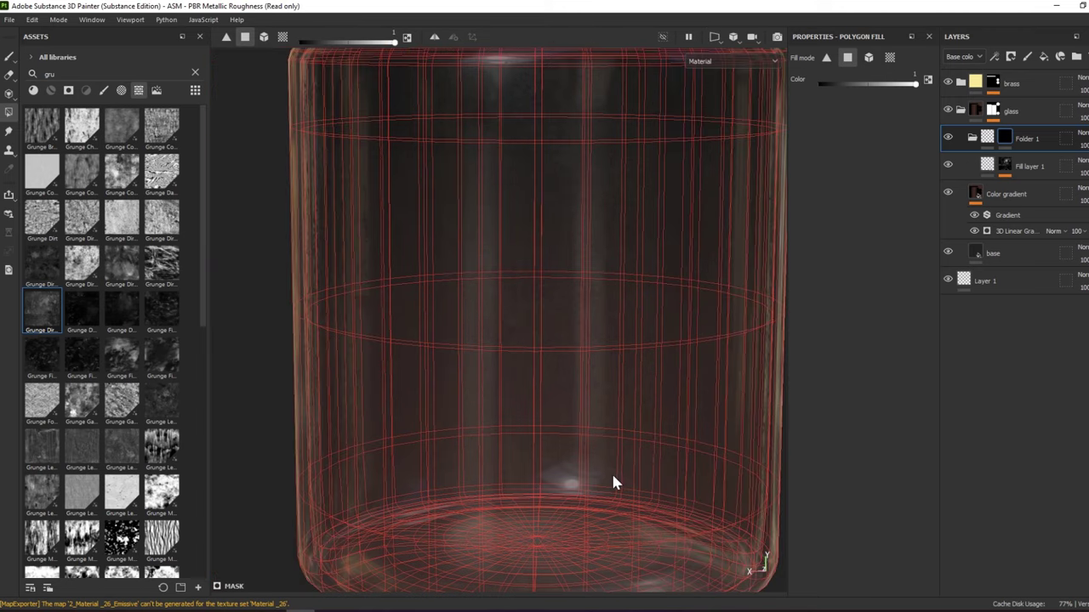
{"action": "key", "text": "F1"}
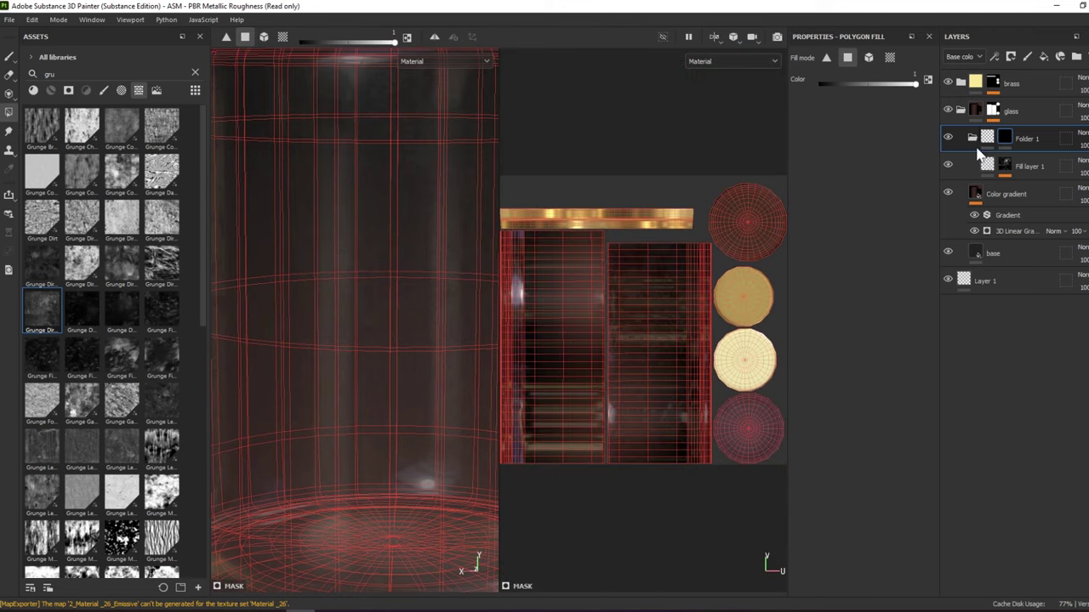
Fill the jar's right UV chunk white in the mask, then return to material view
{"action": "left_click", "coordinate": [978, 149], "text": "alt"}
{"action": "left_click", "coordinate": [701, 277]}
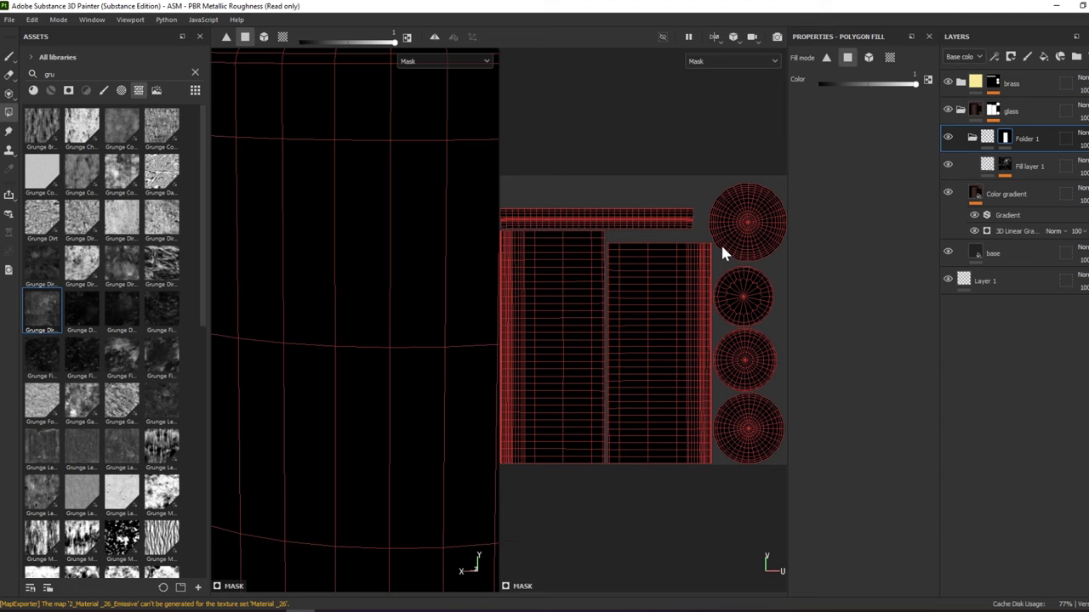
{"action": "left_click_drag", "start_coordinate": [713, 250], "coordinate": [610, 479]}
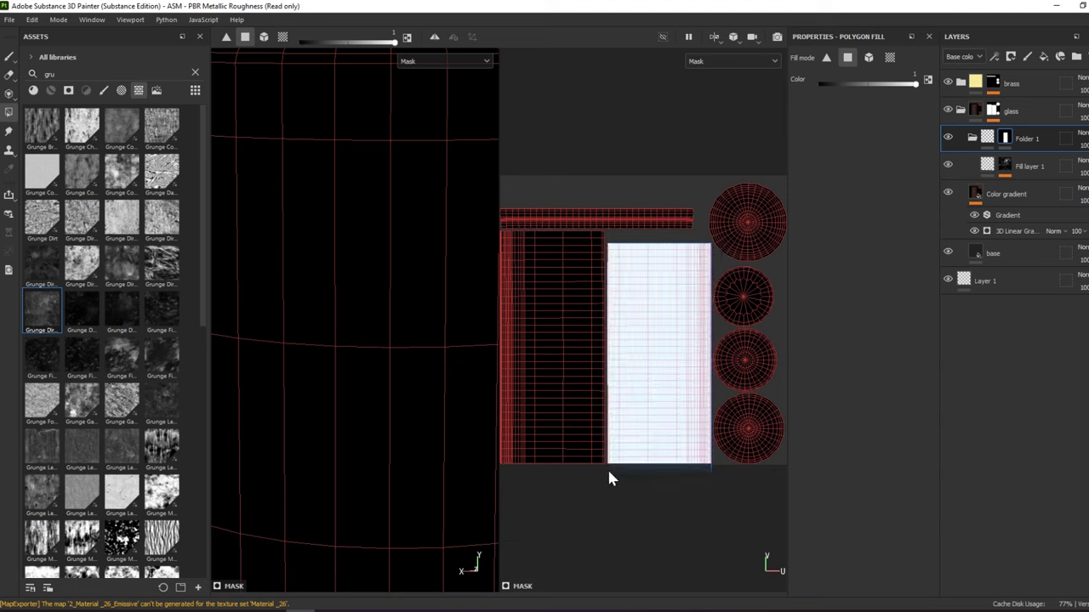
{"action": "scroll", "coordinate": [651, 263], "scroll_direction": "up", "scroll_amount": 2}
{"action": "scroll", "coordinate": [609, 242], "scroll_direction": "up", "scroll_amount": 1}
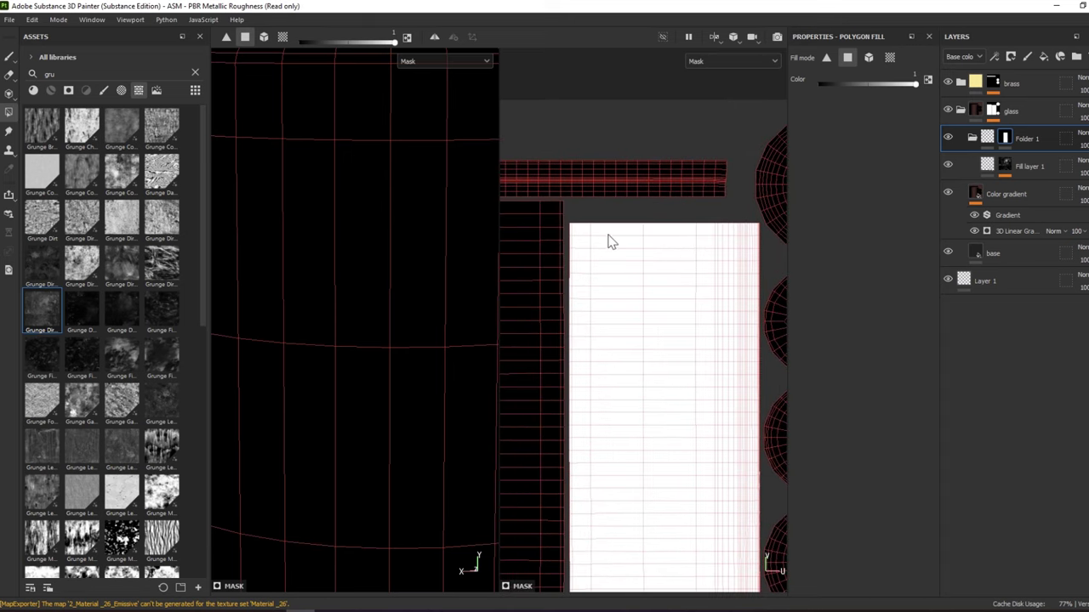
{"action": "scroll", "coordinate": [609, 242], "scroll_direction": "up", "scroll_amount": 2}
{"action": "scroll", "coordinate": [583, 192], "scroll_direction": "down", "scroll_amount": 1}
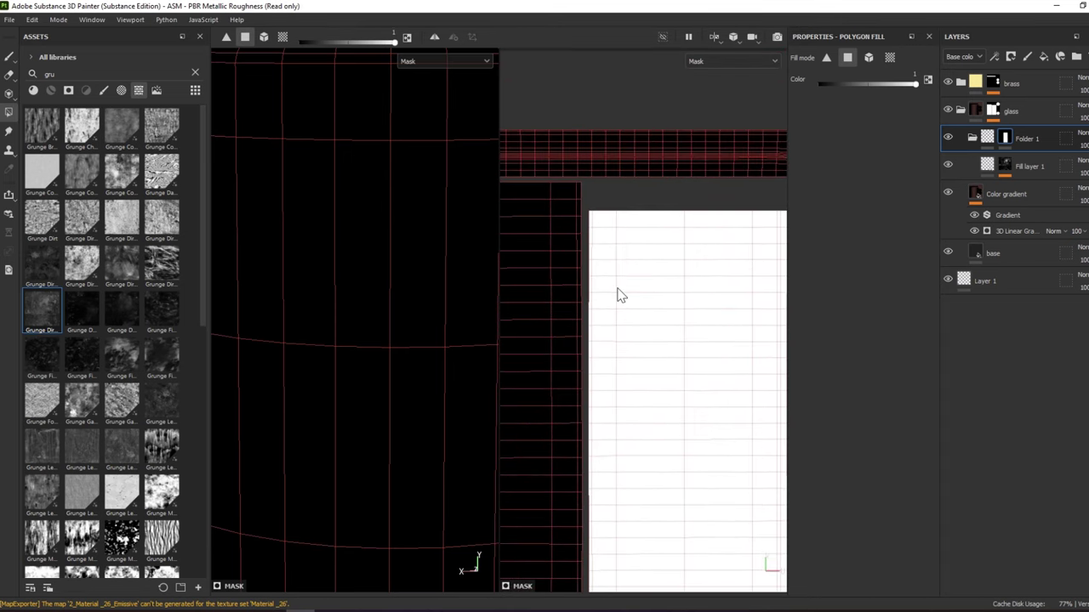
{"action": "middle_click_drag", "start_coordinate": [619, 295], "coordinate": [622, 141]}
{"action": "left_click", "coordinate": [987, 138]}
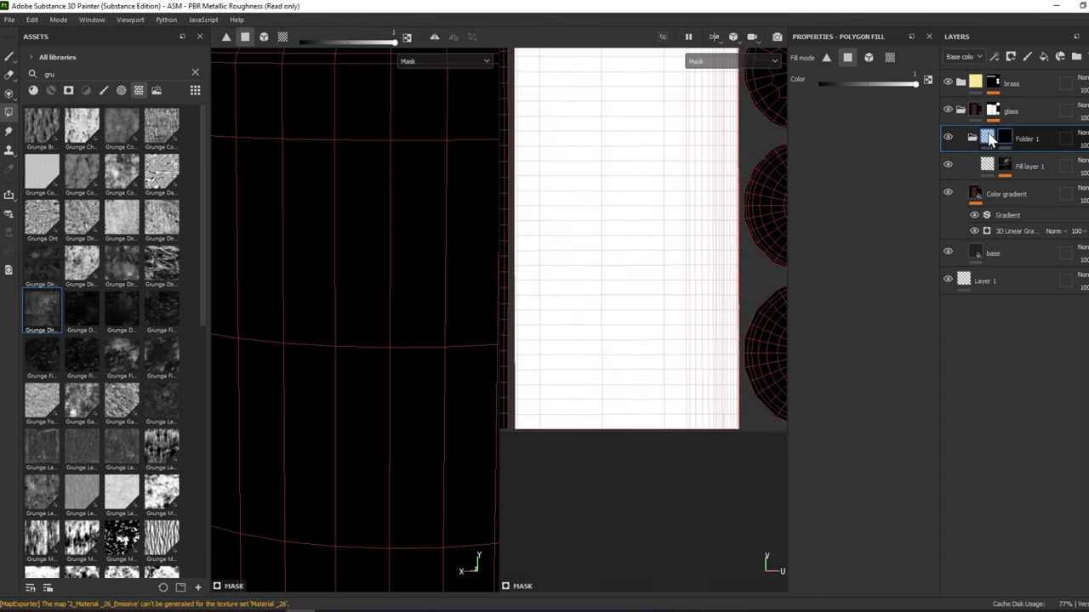
{"action": "key", "text": "f"}
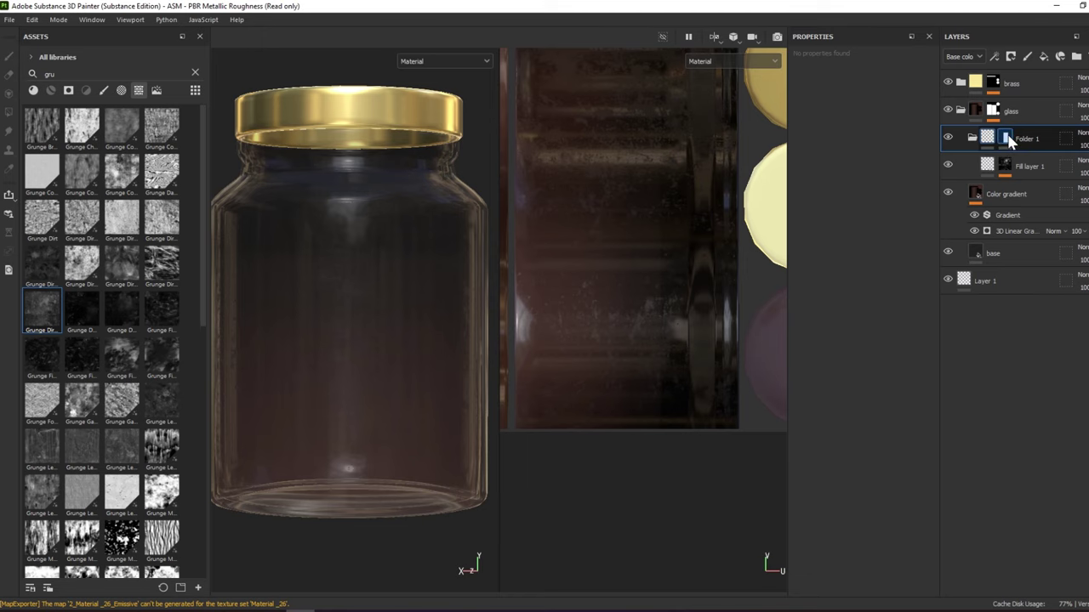
Set Folder 1's mask fill value to 0 and blacken the right UV island
{"action": "middle_click_drag", "start_coordinate": [583, 196], "coordinate": [713, 245]}
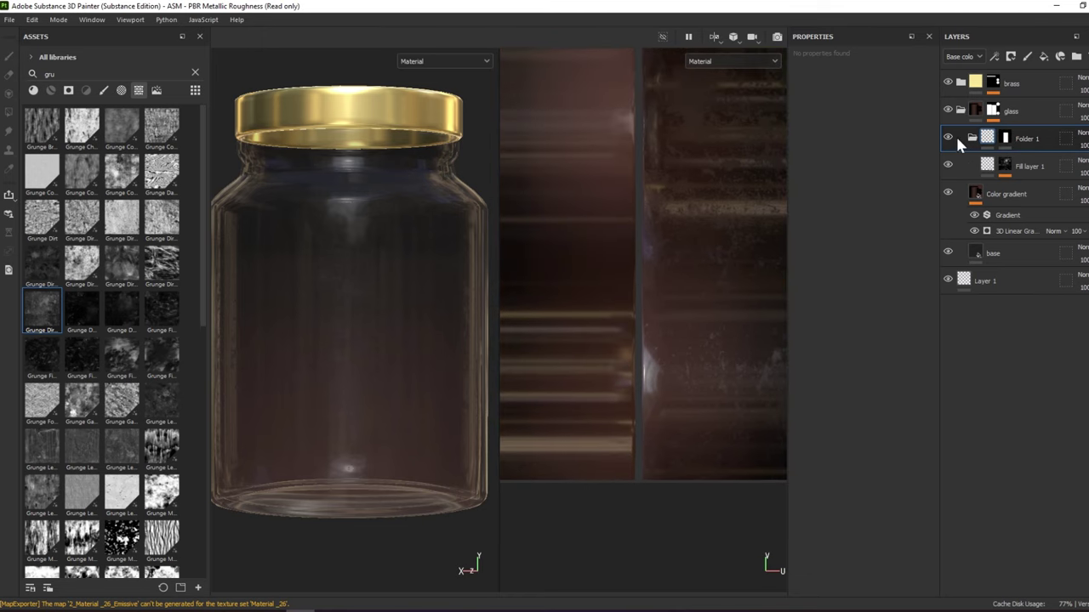
{"action": "left_click", "coordinate": [1006, 141]}
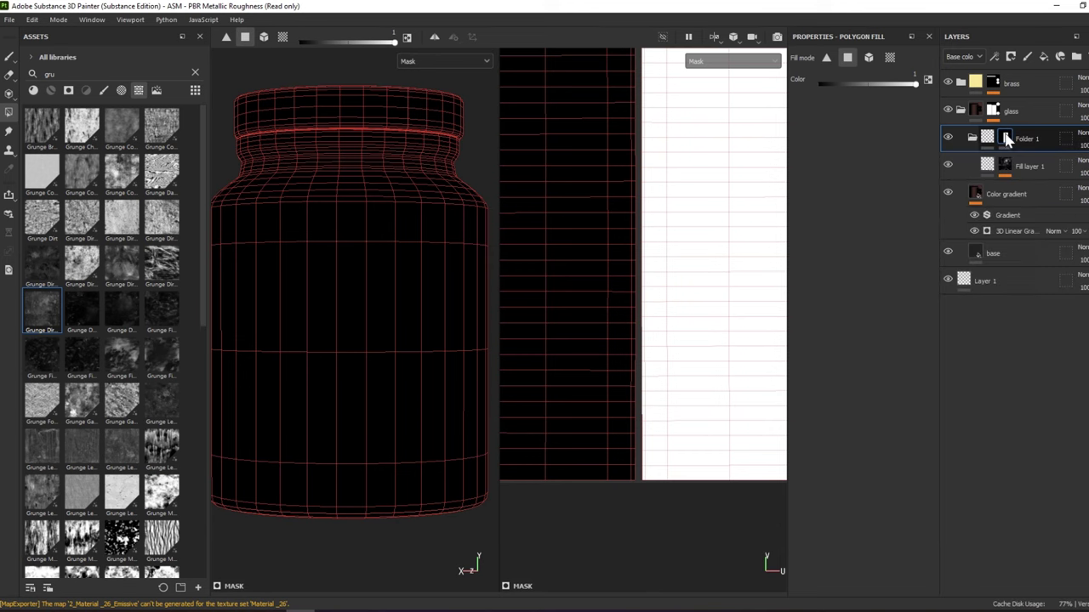
{"action": "scroll", "coordinate": [567, 188], "scroll_direction": "down", "scroll_amount": 1}
{"action": "scroll", "coordinate": [567, 188], "scroll_direction": "up", "scroll_amount": 1}
{"action": "scroll", "coordinate": [587, 177], "scroll_direction": "up", "scroll_amount": 2}
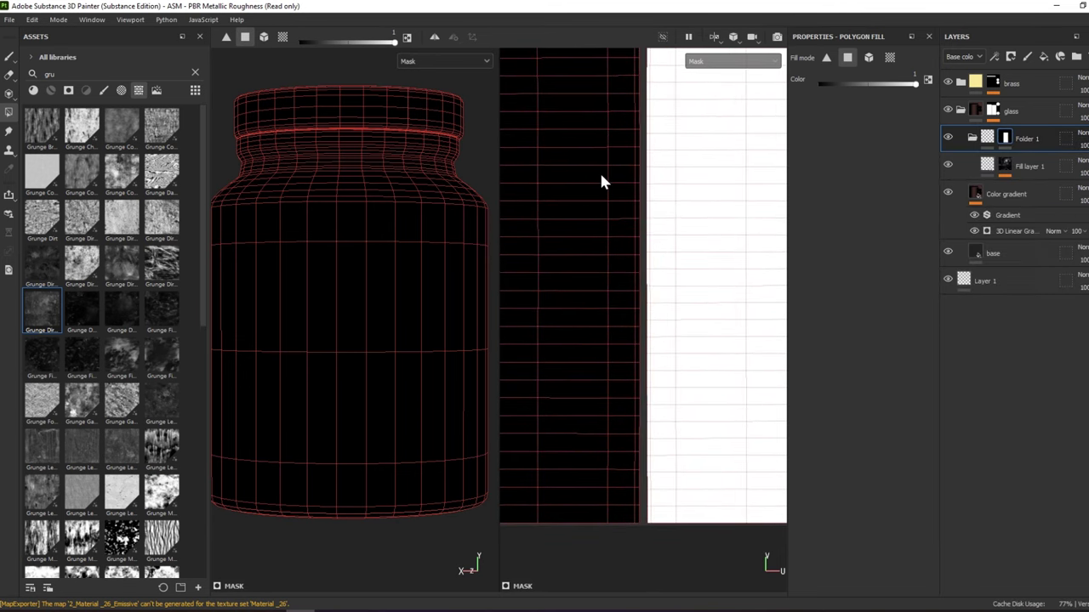
{"action": "scroll", "coordinate": [599, 174], "scroll_direction": "down", "scroll_amount": 1}
{"action": "scroll", "coordinate": [720, 172], "scroll_direction": "down", "scroll_amount": 1}
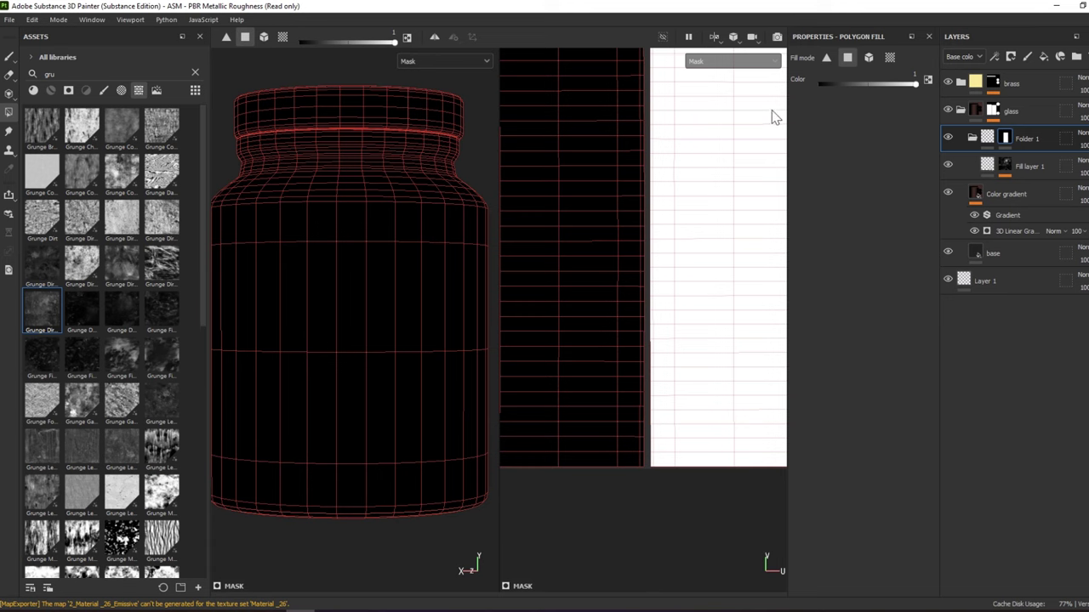
{"action": "scroll", "coordinate": [598, 217], "scroll_direction": "down", "scroll_amount": 1}
{"action": "scroll", "coordinate": [681, 204], "scroll_direction": "down", "scroll_amount": 1}
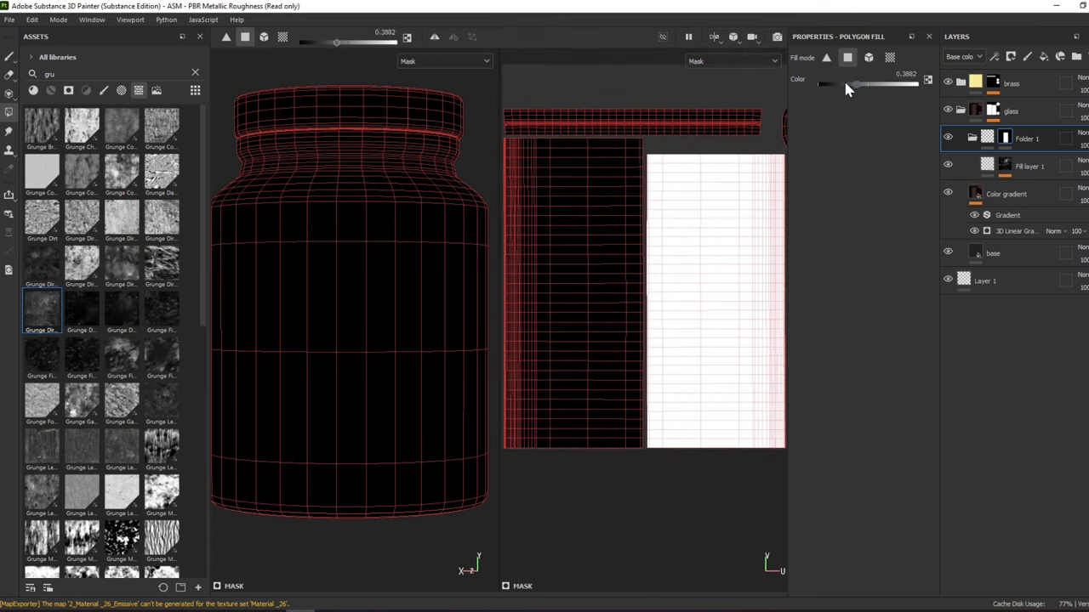
{"action": "left_click_drag", "start_coordinate": [846, 88], "coordinate": [816, 87]}
{"action": "key", "text": "3"}
{"action": "left_click", "coordinate": [713, 237]}
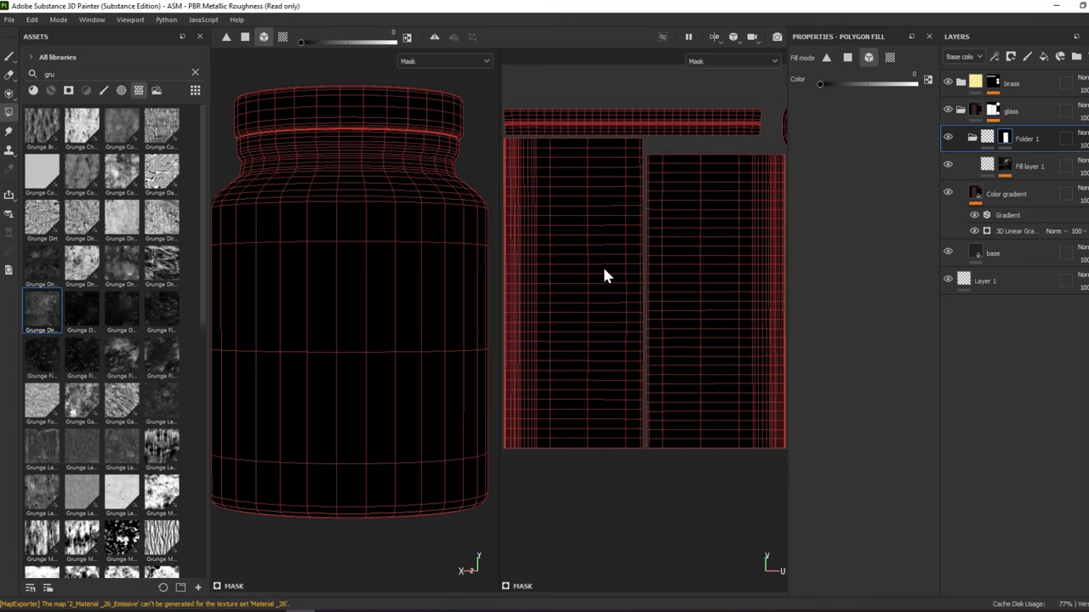
Fill the left UV island white in UV chunk mode and return to material view
{"action": "left_click", "coordinate": [847, 59]}
{"action": "left_click_drag", "start_coordinate": [643, 135], "coordinate": [489, 473]}
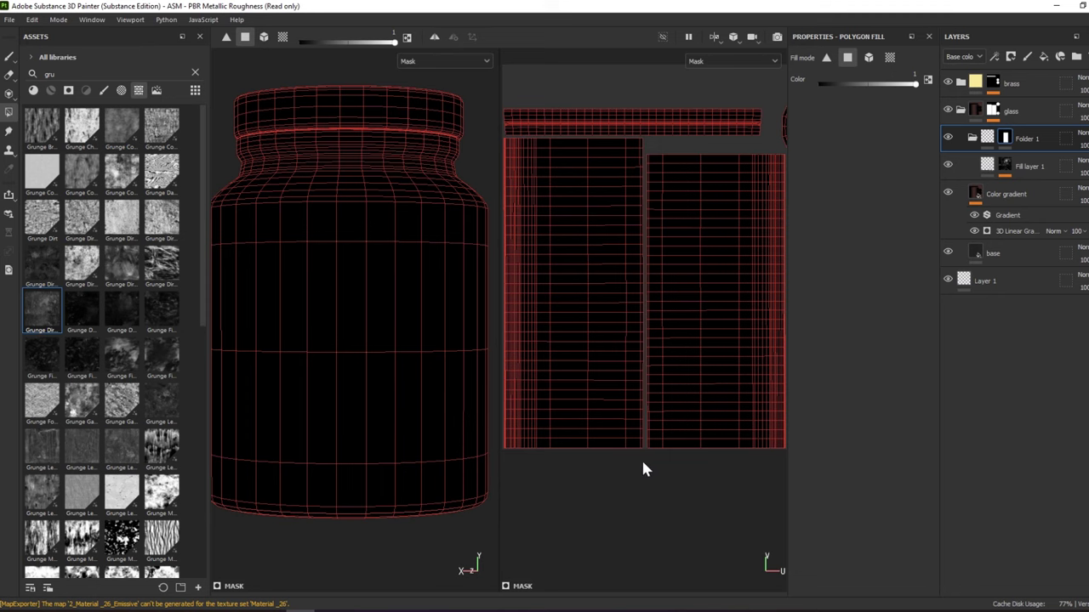
{"action": "left_click_drag", "start_coordinate": [642, 467], "coordinate": [498, 147]}
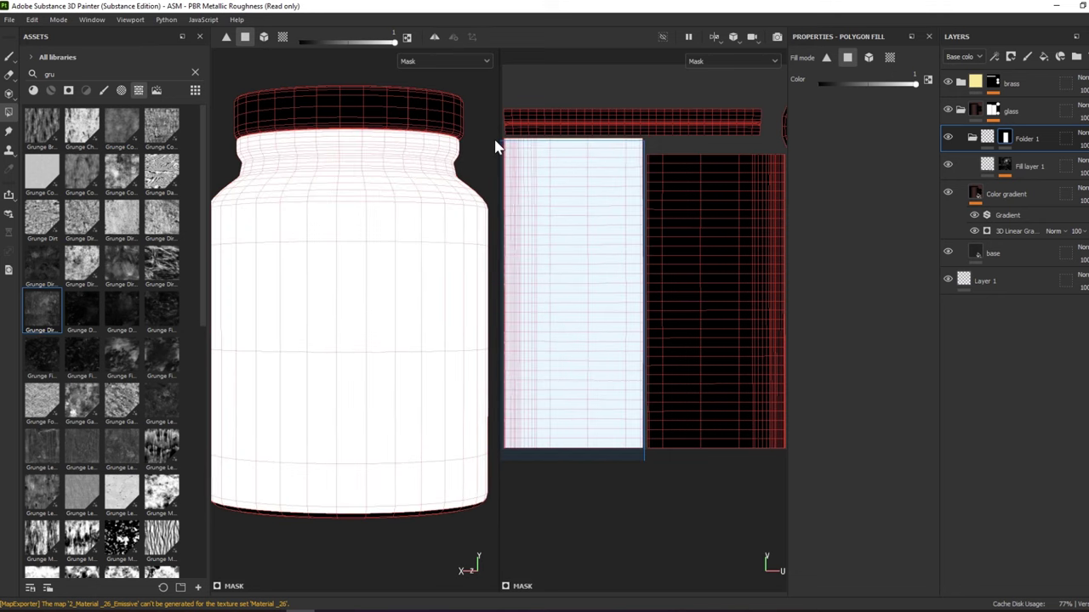
{"action": "key", "text": "m"}
{"action": "mouse_move", "coordinate": [322, 249]}
{"action": "left_mouse_down", "text": "alt"}
{"action": "mouse_move", "coordinate": [309, 262]}
{"action": "mouse_move", "coordinate": [261, 245]}
{"action": "mouse_move", "coordinate": [243, 219]}
{"action": "mouse_move", "coordinate": [381, 204]}
{"action": "mouse_move", "coordinate": [356, 238]}
{"action": "mouse_move", "coordinate": [406, 347]}
{"action": "mouse_move", "coordinate": [371, 295]}
{"action": "left_mouse_up", "text": "alt"}
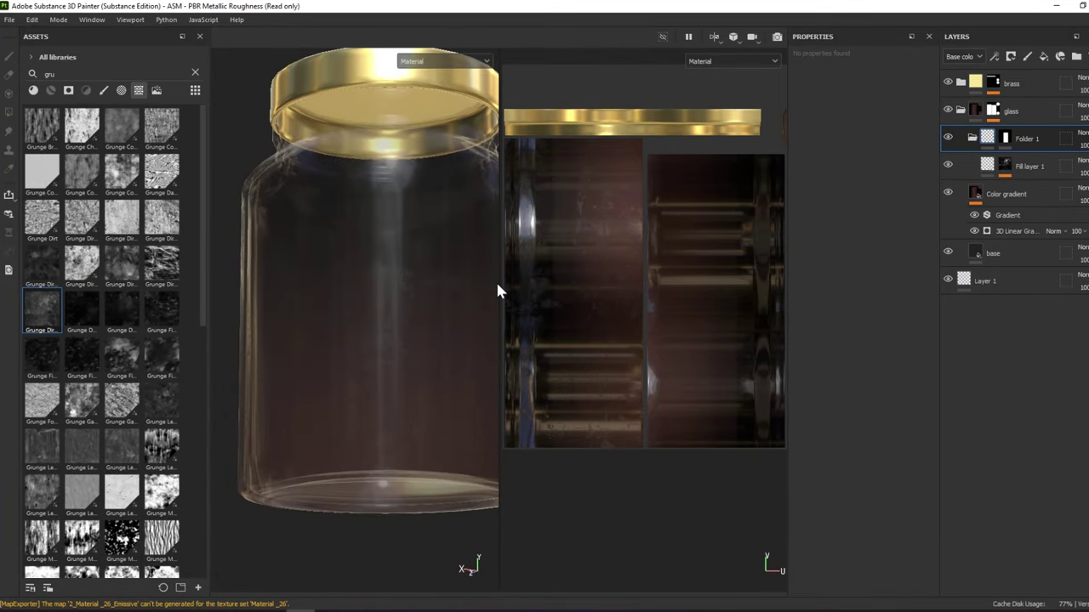
Set the Grunge Dirt Thin mask fill to contrast 0, balance 0.46 and scale 3
{"action": "mouse_move", "coordinate": [497, 290]}
{"action": "left_mouse_down"}
{"action": "mouse_move", "coordinate": [603, 290]}
{"action": "mouse_move", "coordinate": [494, 309]}
{"action": "left_mouse_up"}
{"action": "scroll", "coordinate": [392, 319], "scroll_direction": "up", "scroll_amount": 3}
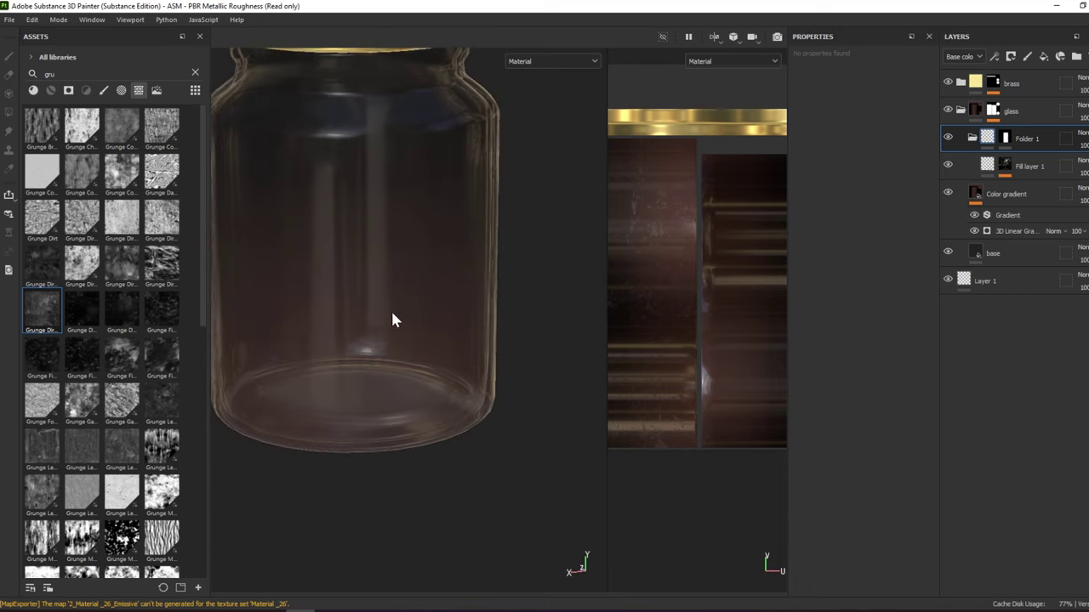
{"action": "mouse_move", "coordinate": [393, 320]}
{"action": "left_mouse_down", "text": "alt"}
{"action": "mouse_move", "coordinate": [401, 311]}
{"action": "mouse_move", "coordinate": [348, 263]}
{"action": "mouse_move", "coordinate": [363, 272]}
{"action": "left_mouse_up", "text": "alt"}
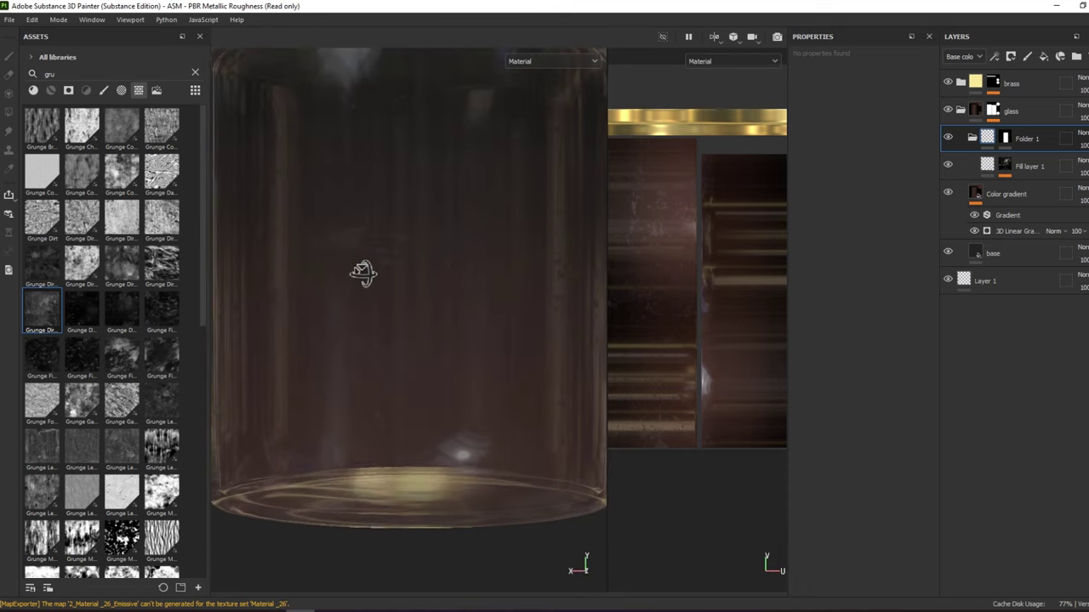
{"action": "left_click", "coordinate": [1004, 163], "text": "alt"}
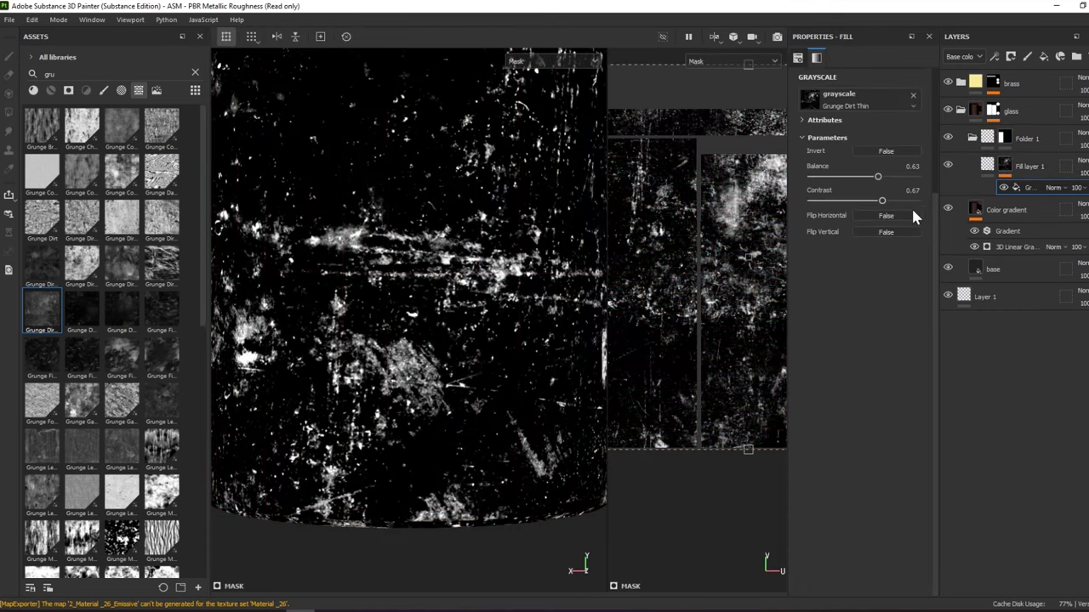
{"action": "left_click_drag", "start_coordinate": [849, 197], "coordinate": [812, 200]}
{"action": "left_click_drag", "start_coordinate": [863, 177], "coordinate": [860, 177]}
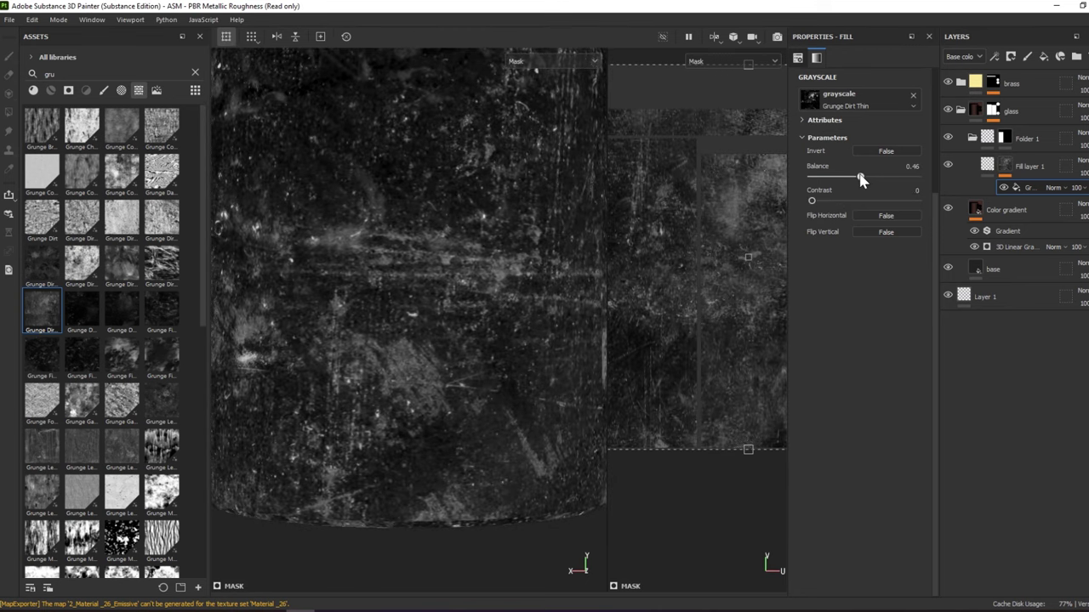
{"action": "key", "text": "m"}
{"action": "scroll", "coordinate": [866, 106], "scroll_direction": "up", "scroll_amount": 2}
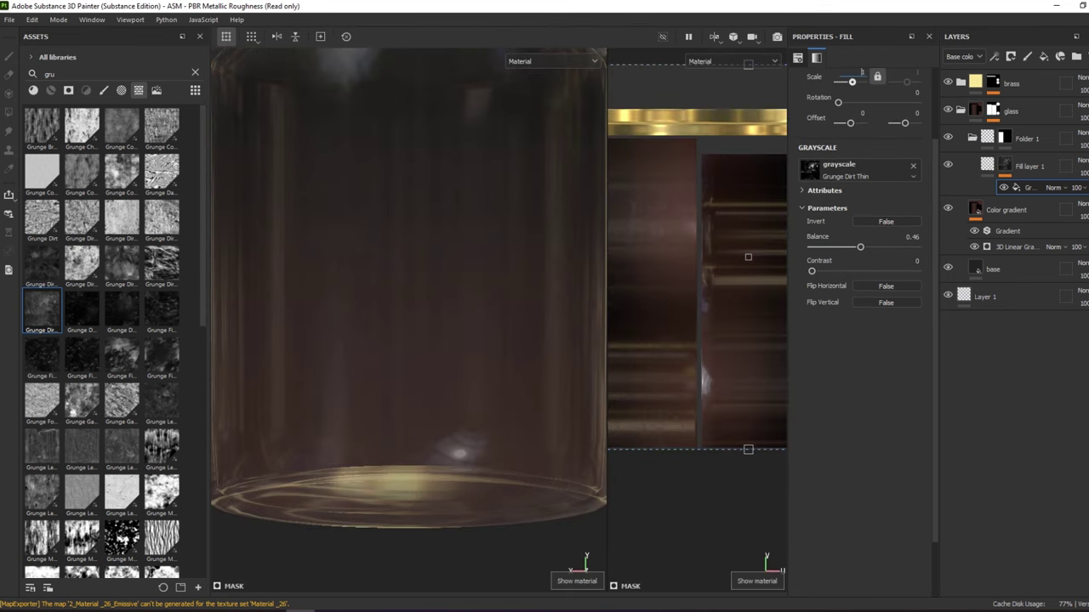
{"action": "type", "text": "3"}
{"action": "key", "text": "Return"}
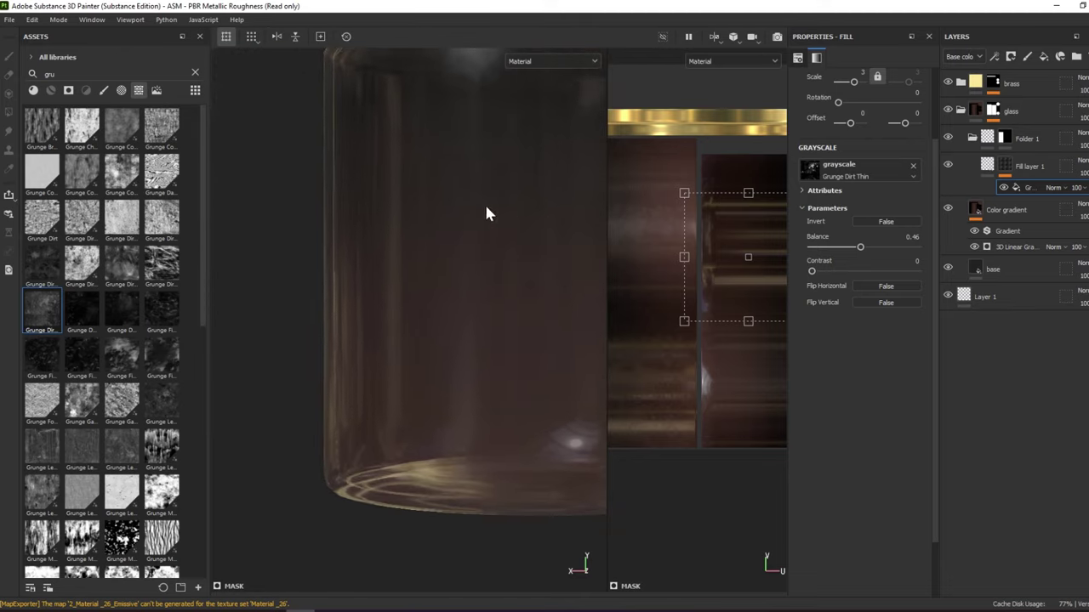
{"action": "mouse_move", "coordinate": [486, 214]}
{"action": "left_mouse_down", "text": "alt"}
{"action": "mouse_move", "coordinate": [518, 150]}
{"action": "mouse_move", "coordinate": [516, 187]}
{"action": "left_mouse_up", "text": "alt"}
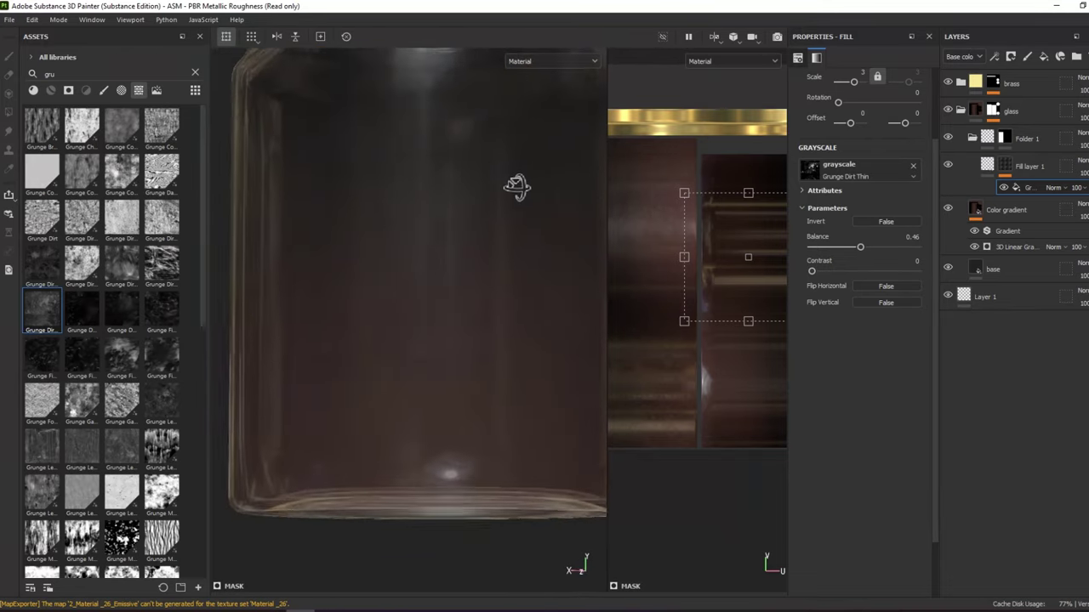
{"action": "mouse_move", "coordinate": [515, 187]}
{"action": "middle_mouse_down", "text": "alt"}
{"action": "mouse_move", "coordinate": [503, 201]}
{"action": "mouse_move", "coordinate": [528, 206]}
{"action": "middle_mouse_up", "text": "alt"}
Choose Bus Garage as the environment map in Display Settings
{"action": "left_click", "coordinate": [1037, 196]}
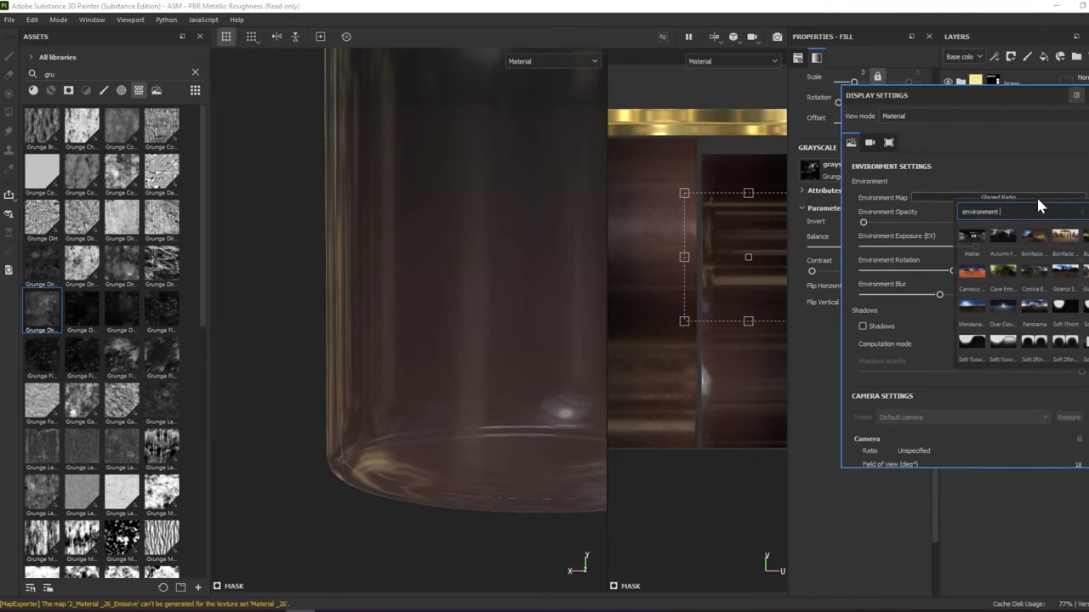
{"action": "scroll", "coordinate": [992, 296], "scroll_direction": "down", "scroll_amount": 3}
{"action": "scroll", "coordinate": [1084, 294], "scroll_direction": "up", "scroll_amount": 3}
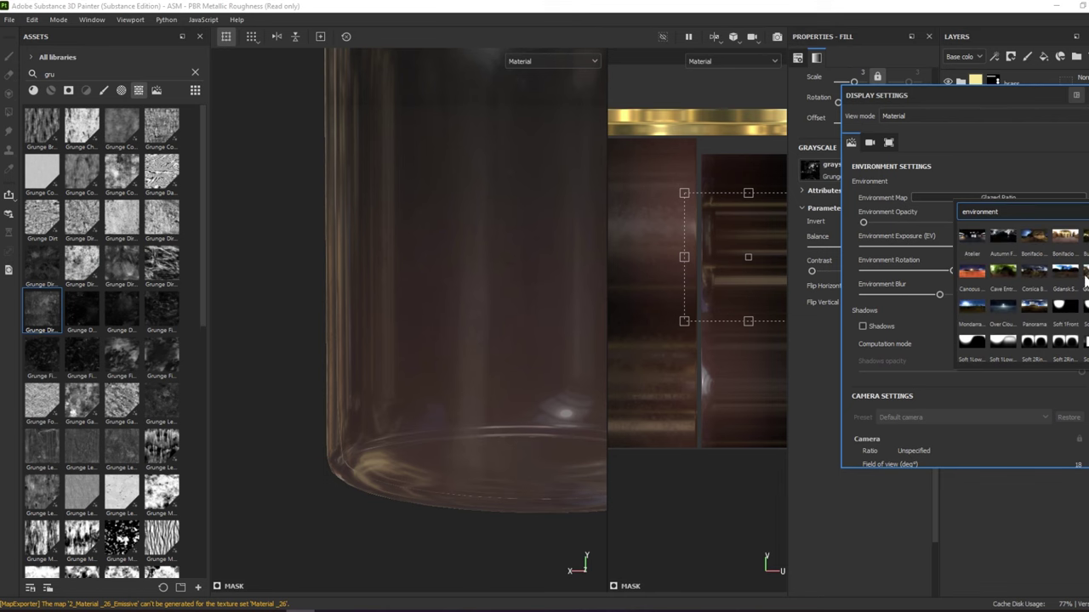
{"action": "left_click", "coordinate": [1082, 237]}
Rotate the environment lighting and switch the map to Glazed Patio
{"action": "right_click_drag", "start_coordinate": [401, 238], "coordinate": [379, 268], "text": "alt"}
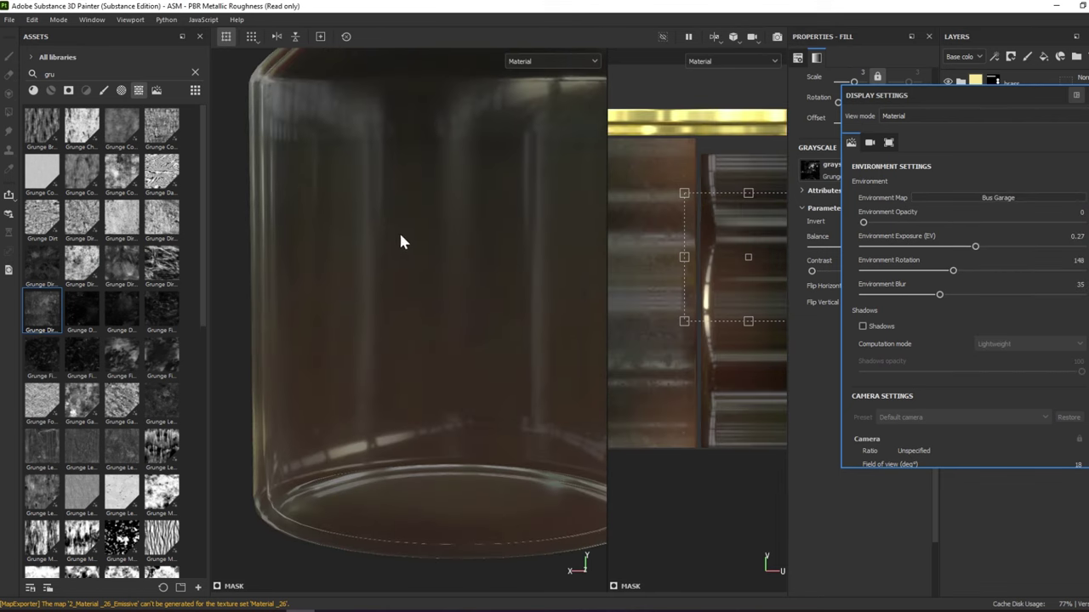
{"action": "scroll", "coordinate": [312, 267], "scroll_direction": "down", "scroll_amount": 5}
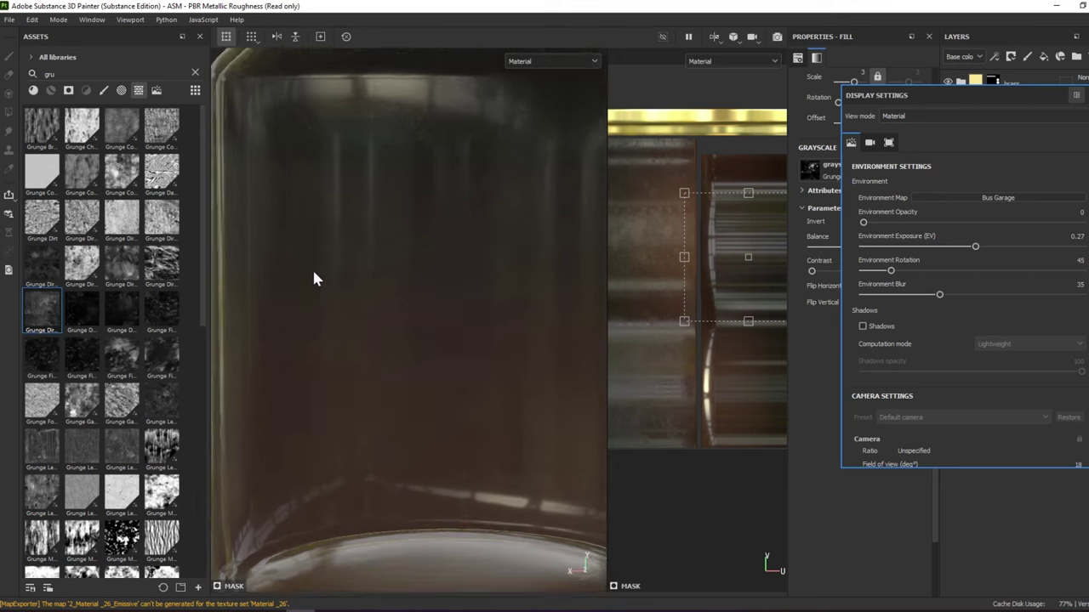
{"action": "right_click_drag", "start_coordinate": [352, 262], "coordinate": [422, 260], "text": "shift"}
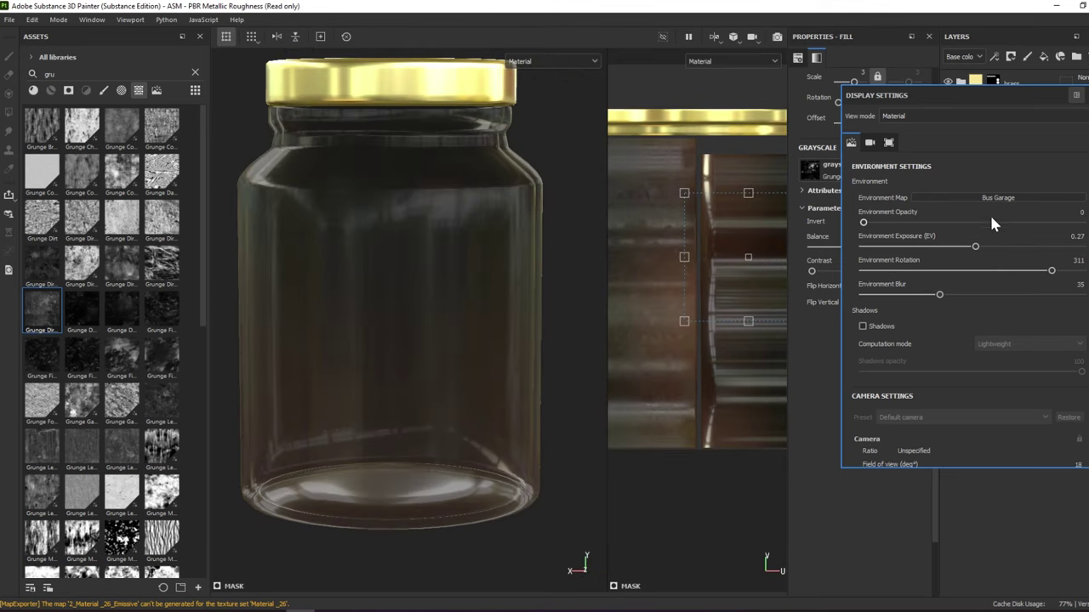
{"action": "left_click", "coordinate": [991, 197]}
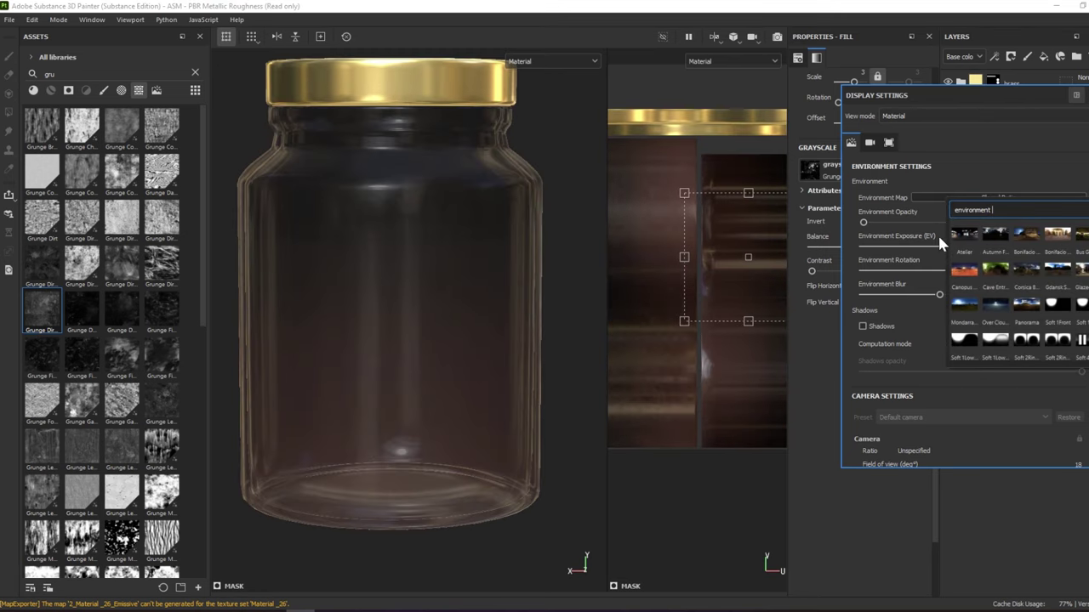
{"action": "left_click", "coordinate": [938, 233]}
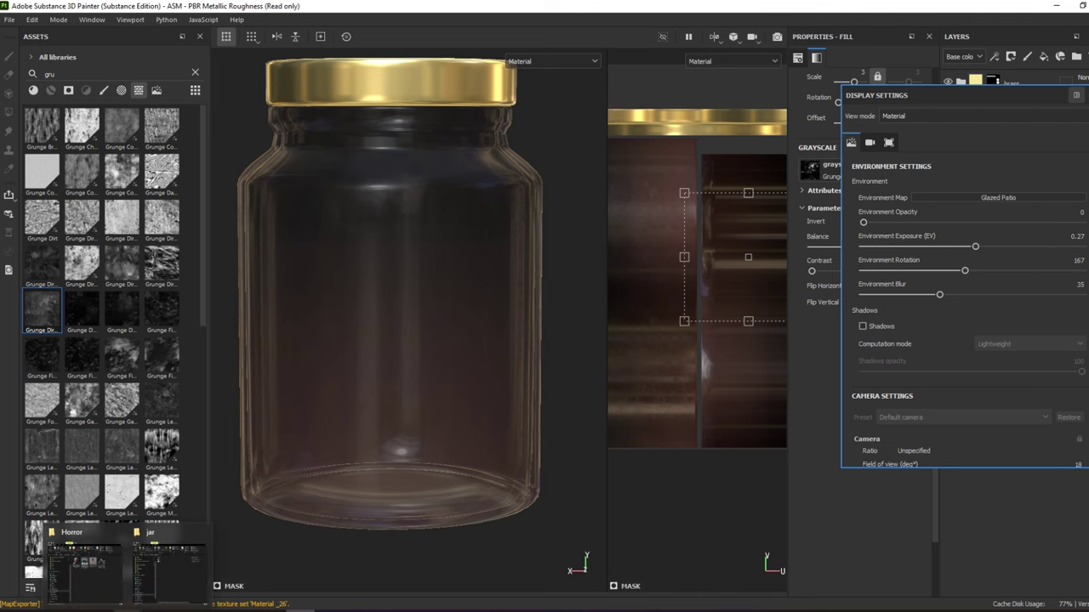
From Explorer's HDRI > HDRI heaven folder, drag empty_warehouse_01_4k.exr into Substance's assets
{"action": "left_click", "coordinate": [85, 566]}
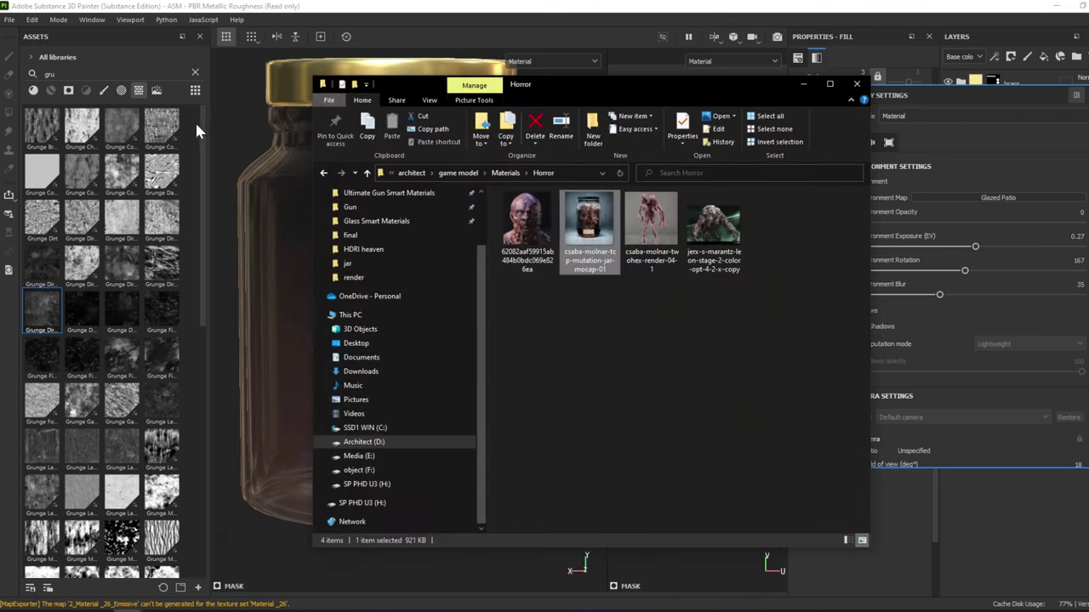
{"action": "scroll", "coordinate": [413, 243], "scroll_direction": "up", "scroll_amount": 3}
{"action": "left_click", "coordinate": [365, 229]}
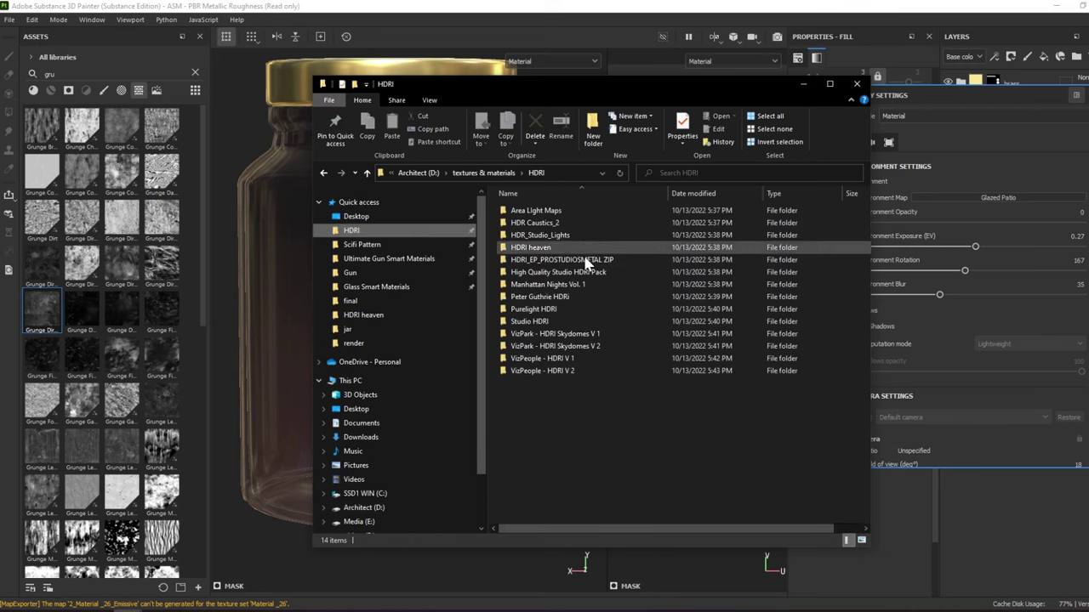
{"action": "double_click", "coordinate": [574, 249]}
{"action": "scroll", "coordinate": [672, 315], "scroll_direction": "down", "scroll_amount": 3}
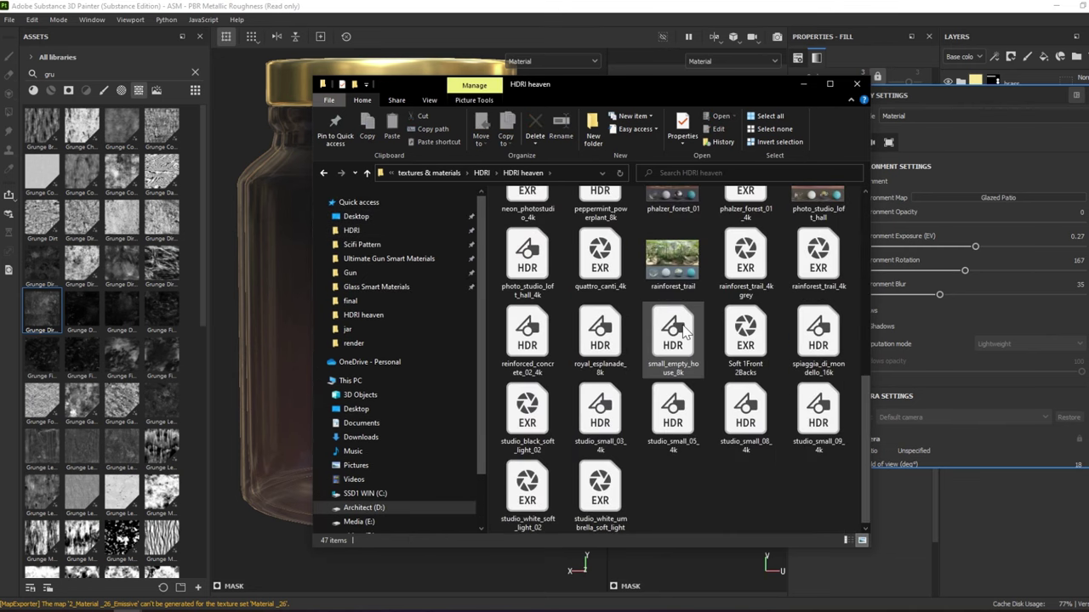
{"action": "scroll", "coordinate": [672, 315], "scroll_direction": "down", "scroll_amount": 3}
{"action": "scroll", "coordinate": [676, 327], "scroll_direction": "up", "scroll_amount": 6}
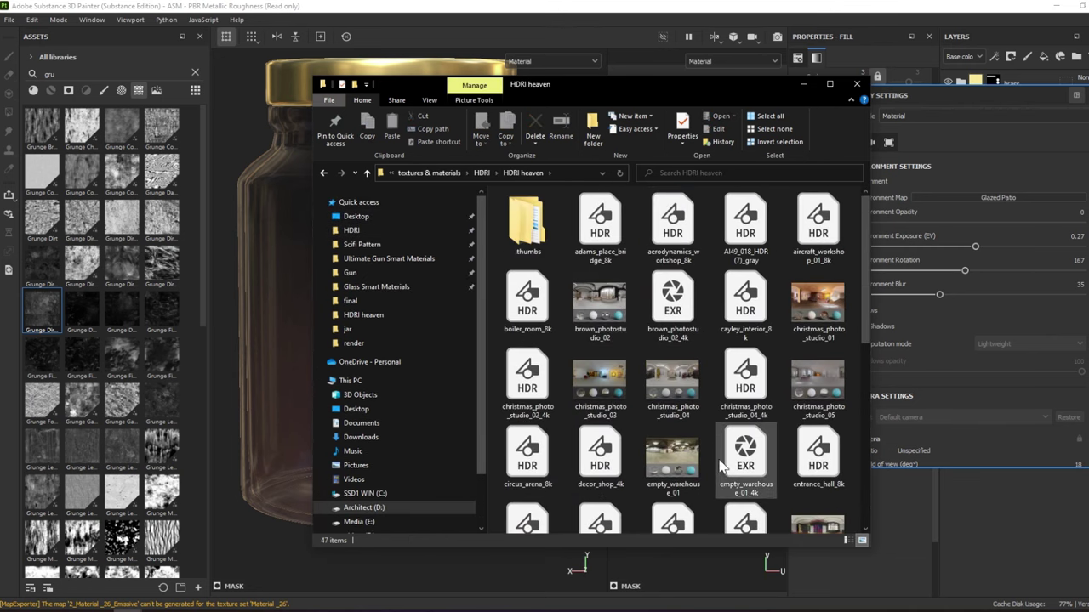
{"action": "left_click_drag", "start_coordinate": [746, 460], "coordinate": [178, 310]}
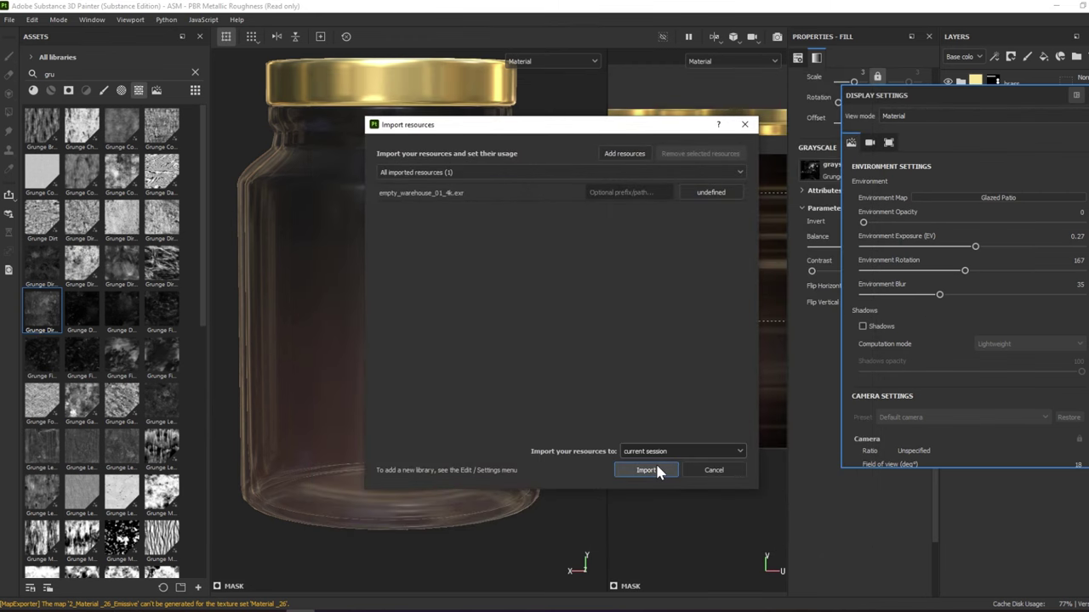
Import empty_warehouse_01_4k.exr with its usage set to environment
{"action": "left_click", "coordinate": [711, 192]}
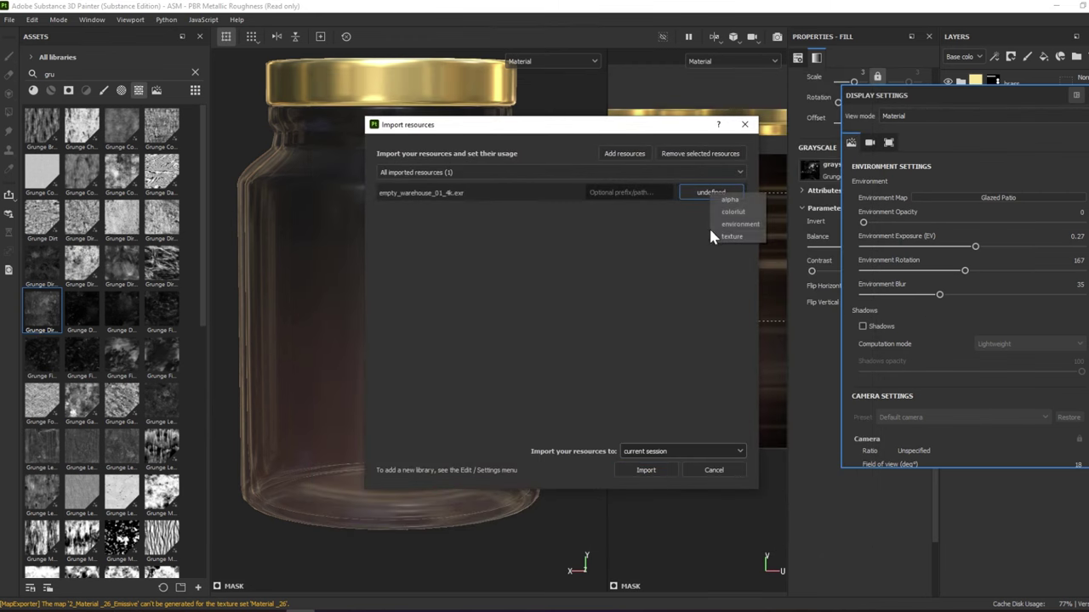
{"action": "left_click", "coordinate": [672, 451]}
{"action": "left_click", "coordinate": [661, 477]}
{"action": "left_click", "coordinate": [643, 470]}
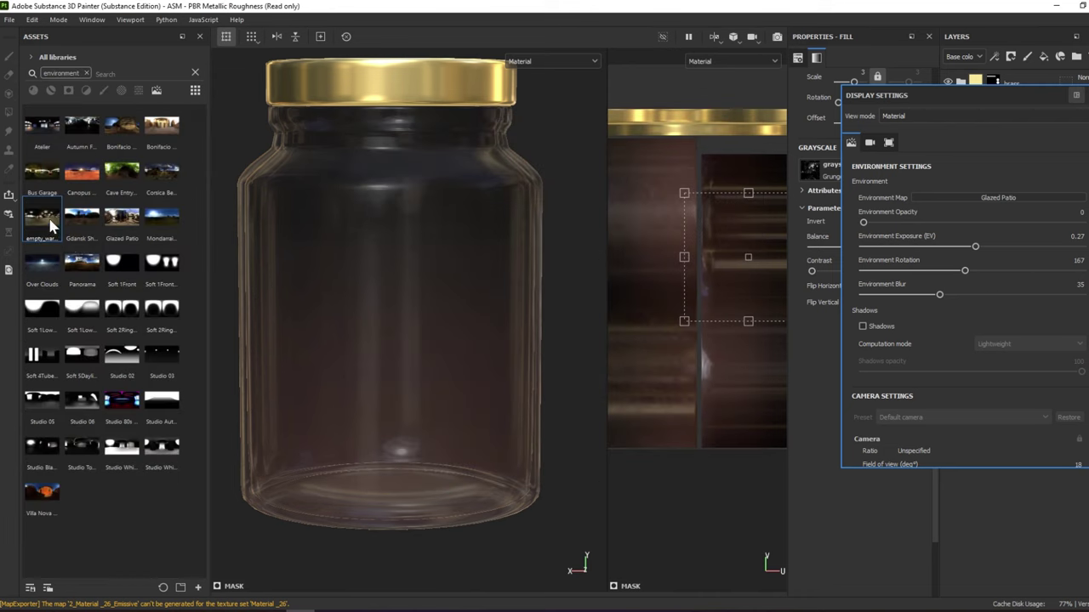
Apply empty_warehouse_01_4k as the environment map, rotating it to 333 and lowering exposure
{"action": "left_click_drag", "start_coordinate": [42, 217], "coordinate": [1012, 204]}
{"action": "mouse_move", "coordinate": [500, 295]}
{"action": "right_mouse_down", "text": "shift"}
{"action": "mouse_move", "coordinate": [392, 327]}
{"action": "mouse_move", "coordinate": [411, 332]}
{"action": "right_mouse_up", "text": "shift"}
{"action": "left_click_drag", "start_coordinate": [987, 246], "coordinate": [983, 246]}
{"action": "mouse_move", "coordinate": [426, 281]}
{"action": "left_mouse_down", "text": "alt"}
{"action": "mouse_move", "coordinate": [377, 258]}
{"action": "mouse_move", "coordinate": [395, 217]}
{"action": "mouse_move", "coordinate": [389, 190]}
{"action": "left_mouse_up", "text": "alt"}
{"action": "mouse_move", "coordinate": [389, 189]}
{"action": "right_mouse_down", "text": "shift"}
{"action": "mouse_move", "coordinate": [416, 213]}
{"action": "mouse_move", "coordinate": [413, 238]}
{"action": "mouse_move", "coordinate": [346, 253]}
{"action": "mouse_move", "coordinate": [365, 255]}
{"action": "right_mouse_up", "text": "shift"}
{"action": "middle_click_drag", "start_coordinate": [365, 256], "coordinate": [406, 267], "text": "alt"}
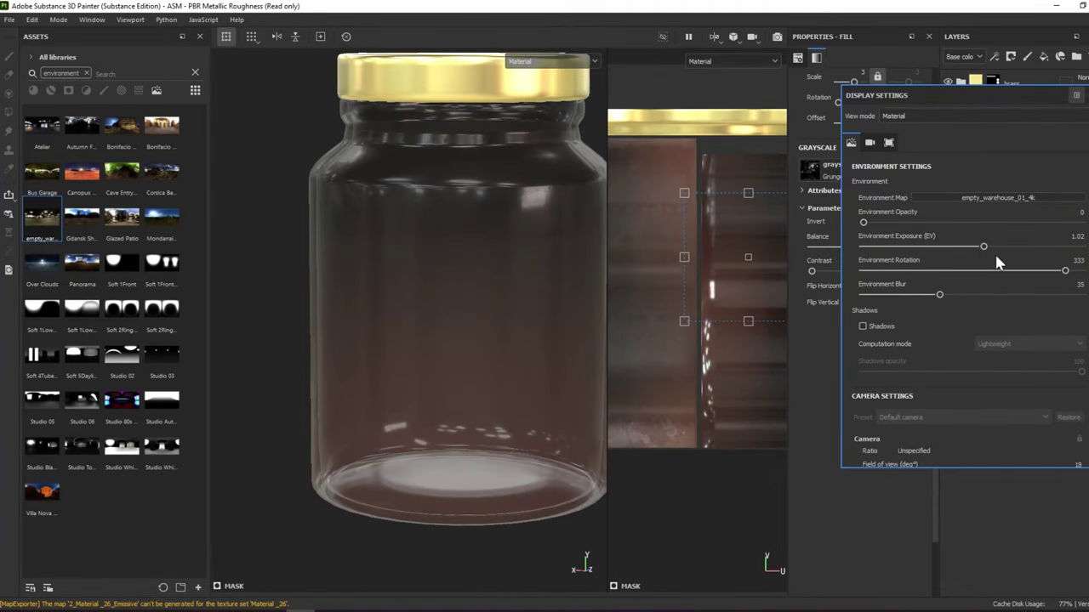
{"action": "left_click_drag", "start_coordinate": [984, 246], "coordinate": [978, 247]}
Rotate the environment to about 347 to refine the jar's reflections, then start renaming Fill layer 1
{"action": "mouse_move", "coordinate": [530, 290]}
{"action": "left_mouse_down", "text": "alt"}
{"action": "mouse_move", "coordinate": [549, 255]}
{"action": "mouse_move", "coordinate": [571, 273]}
{"action": "left_mouse_up", "text": "alt"}
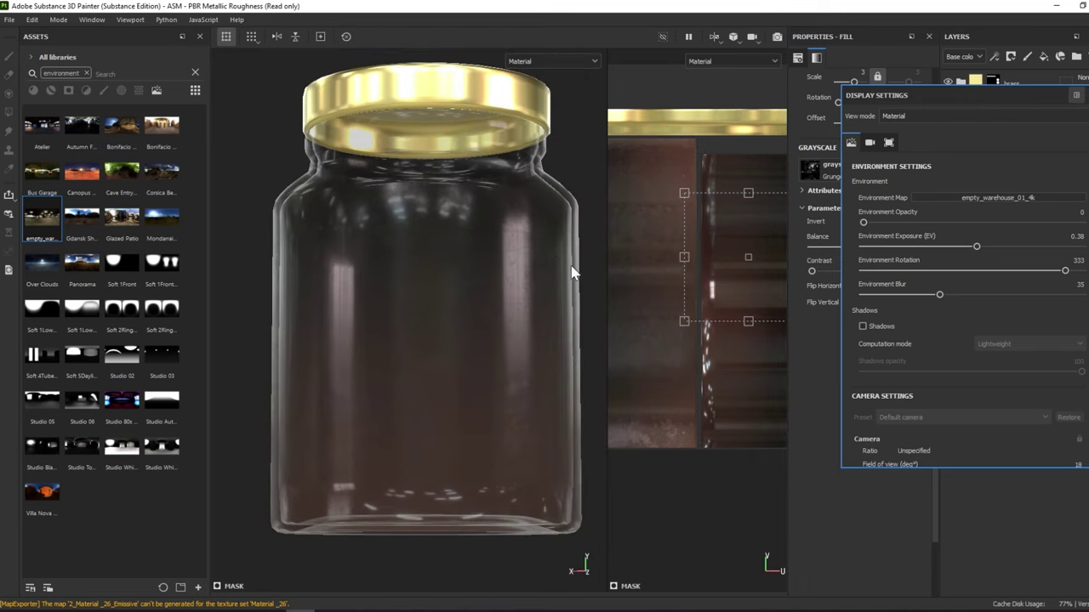
{"action": "mouse_move", "coordinate": [343, 298]}
{"action": "left_mouse_down", "text": "alt"}
{"action": "mouse_move", "coordinate": [400, 218]}
{"action": "mouse_move", "coordinate": [406, 238]}
{"action": "mouse_move", "coordinate": [451, 213]}
{"action": "left_mouse_up", "text": "alt"}
{"action": "scroll", "coordinate": [416, 275], "scroll_direction": "up", "scroll_amount": 3}
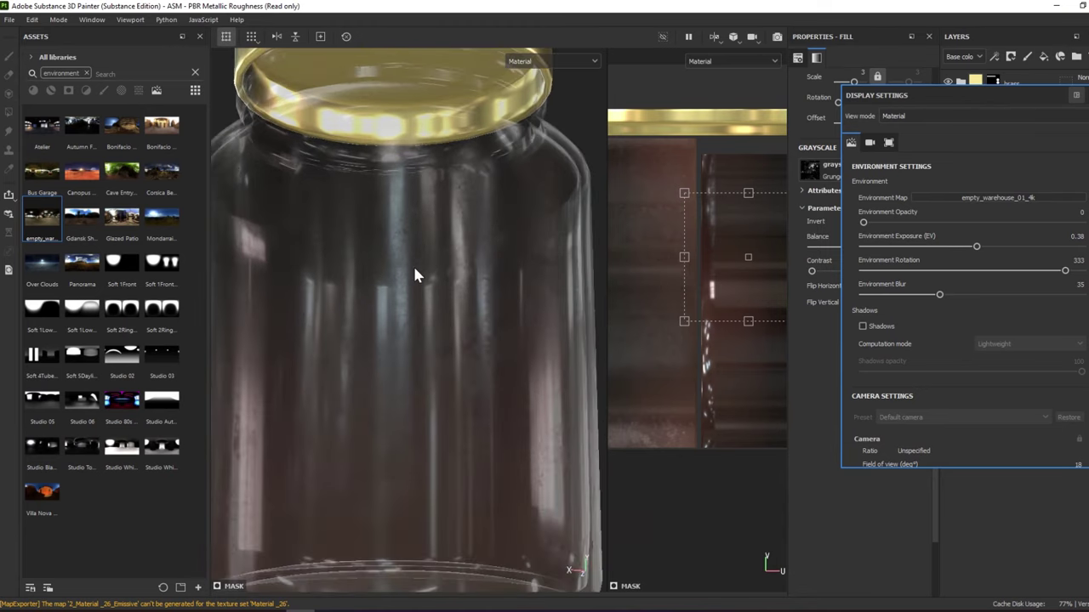
{"action": "scroll", "coordinate": [449, 241], "scroll_direction": "up", "scroll_amount": 2}
{"action": "scroll", "coordinate": [447, 248], "scroll_direction": "up", "scroll_amount": 3}
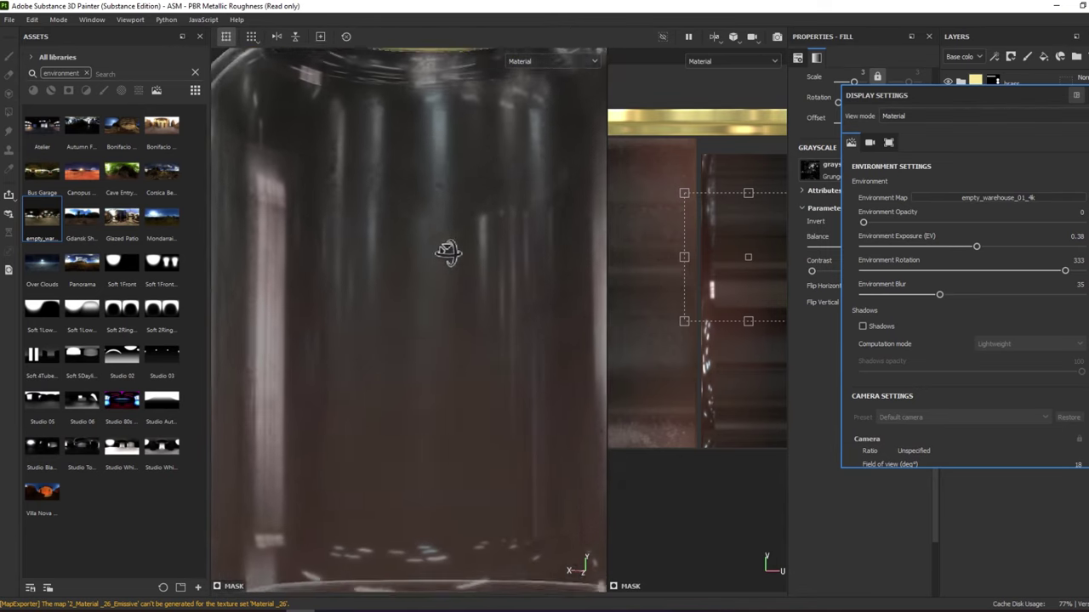
{"action": "left_click_drag", "start_coordinate": [455, 269], "coordinate": [462, 243], "text": "alt"}
{"action": "right_click_drag", "start_coordinate": [462, 243], "coordinate": [476, 249], "text": "shift"}
{"action": "mouse_move", "coordinate": [477, 255]}
{"action": "left_mouse_down", "text": "alt"}
{"action": "mouse_move", "coordinate": [531, 304]}
{"action": "mouse_move", "coordinate": [618, 294]}
{"action": "left_mouse_up", "text": "alt"}
{"action": "double_click", "coordinate": [1033, 166]}
{"action": "type", "text": "Rough var"}
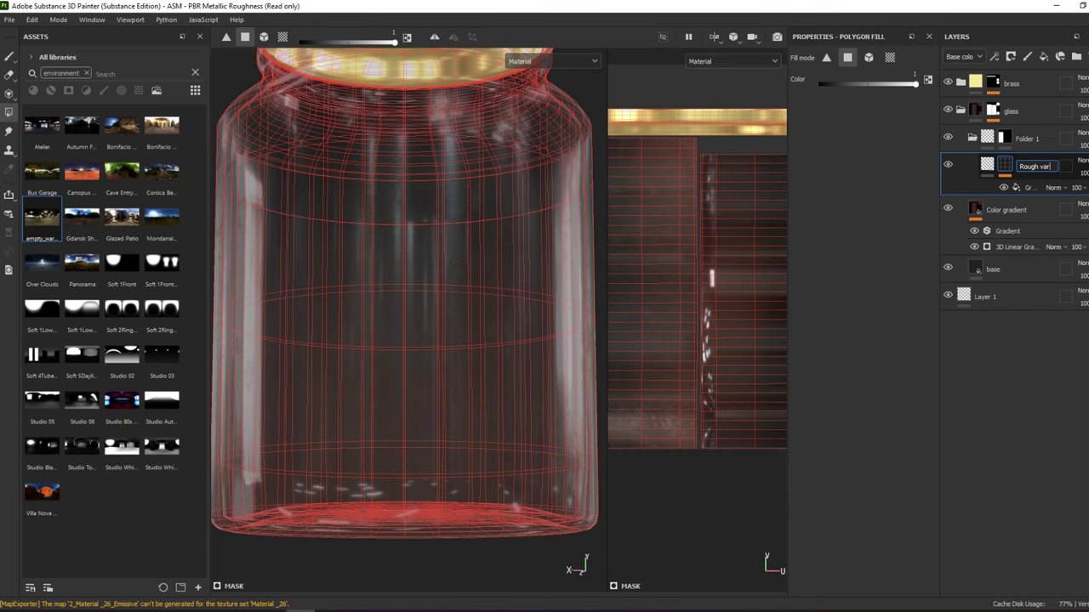
Give the new fill layer above Rough var a black mask
{"action": "left_click", "coordinate": [987, 165]}
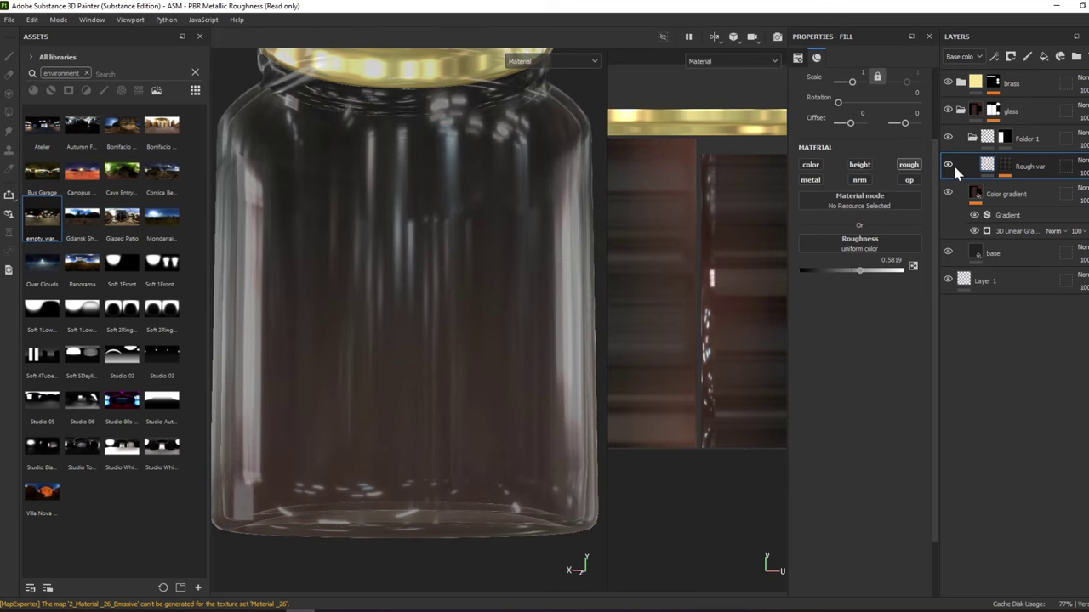
{"action": "right_click", "coordinate": [1079, 179]}
{"action": "key", "text": "Escape"}
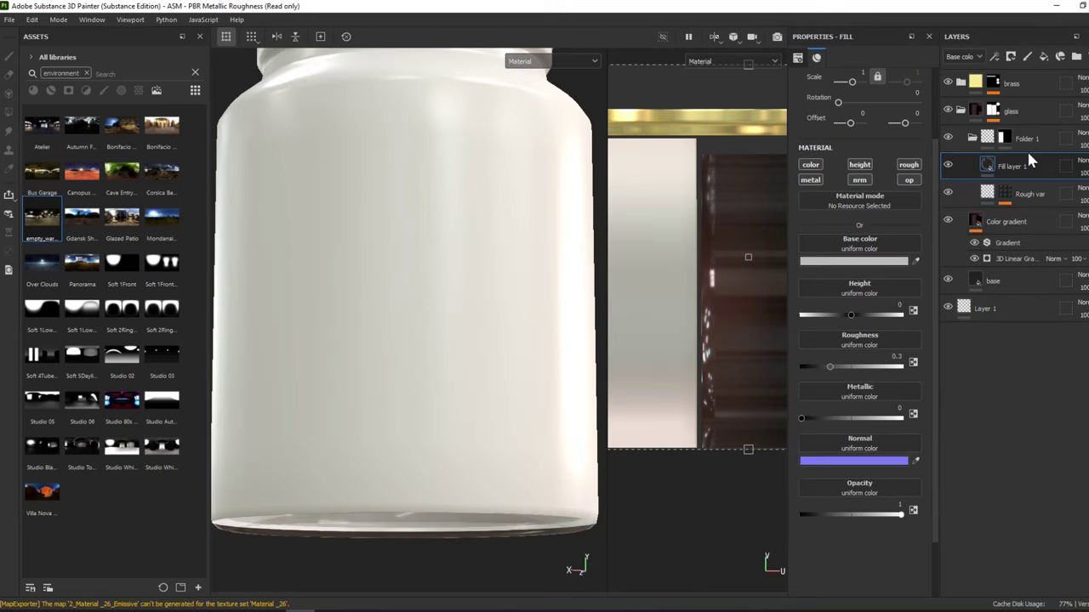
{"action": "right_click", "coordinate": [1018, 165]}
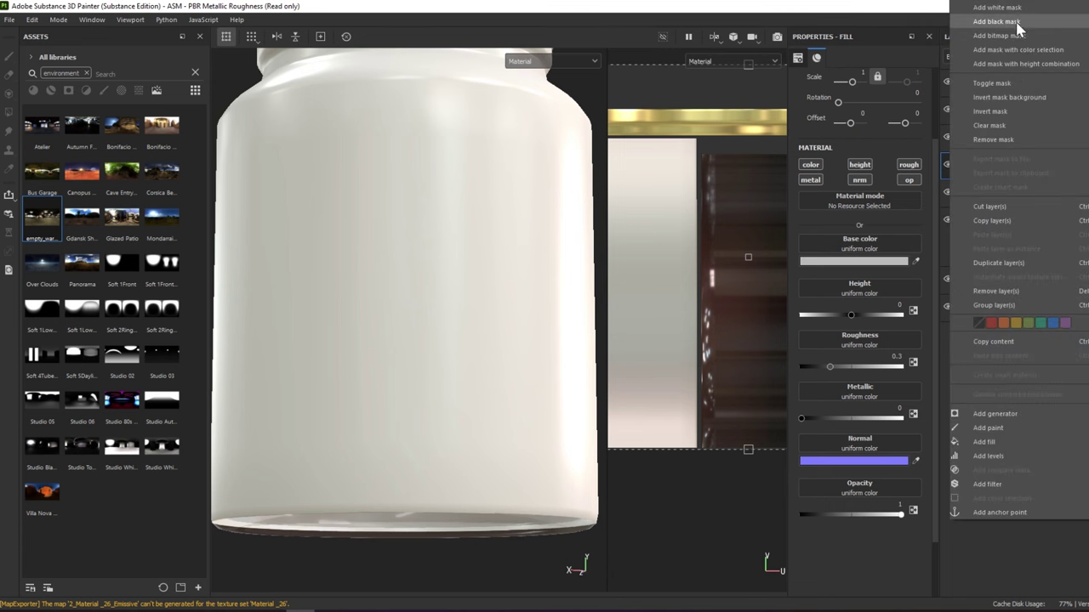
{"action": "left_click", "coordinate": [1020, 29]}
Limit the fill layer to colour and roughness channels, with roughness 0.5
{"action": "left_click", "coordinate": [987, 165]}
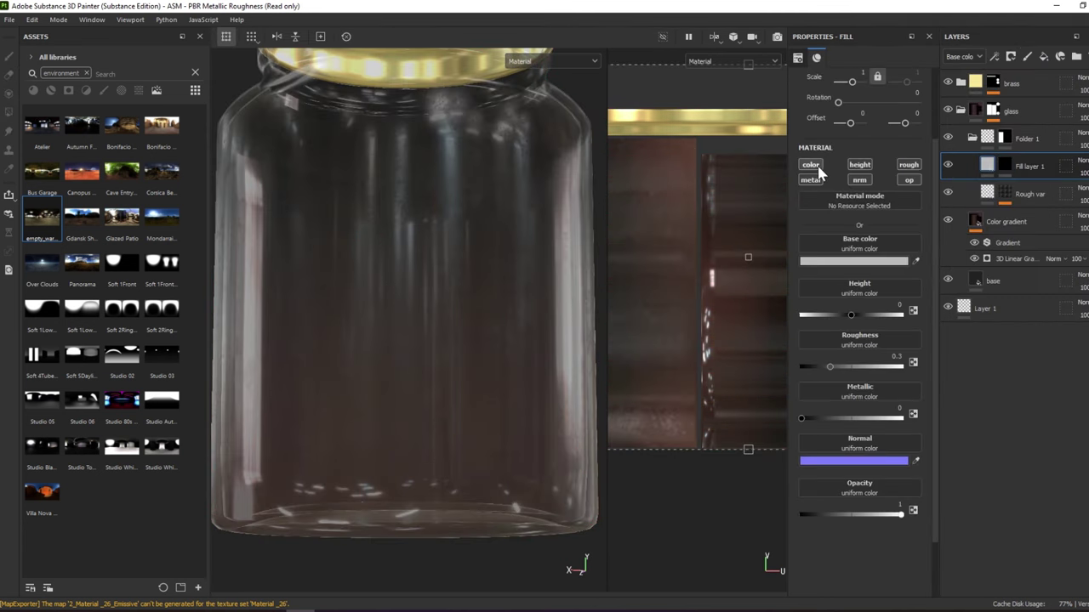
{"action": "left_click", "coordinate": [905, 166]}
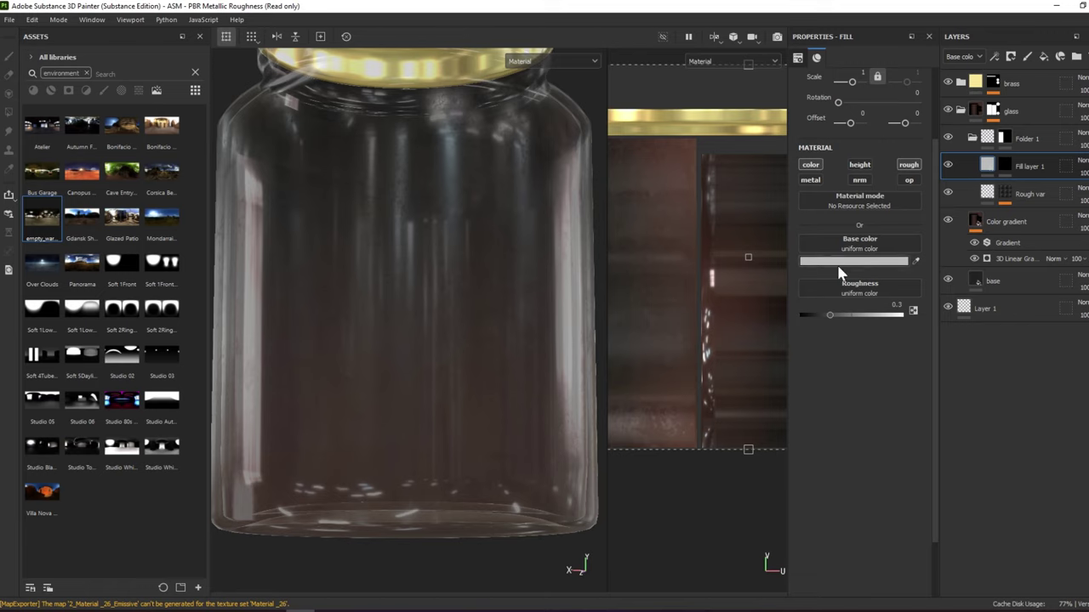
{"action": "left_click", "coordinate": [839, 261]}
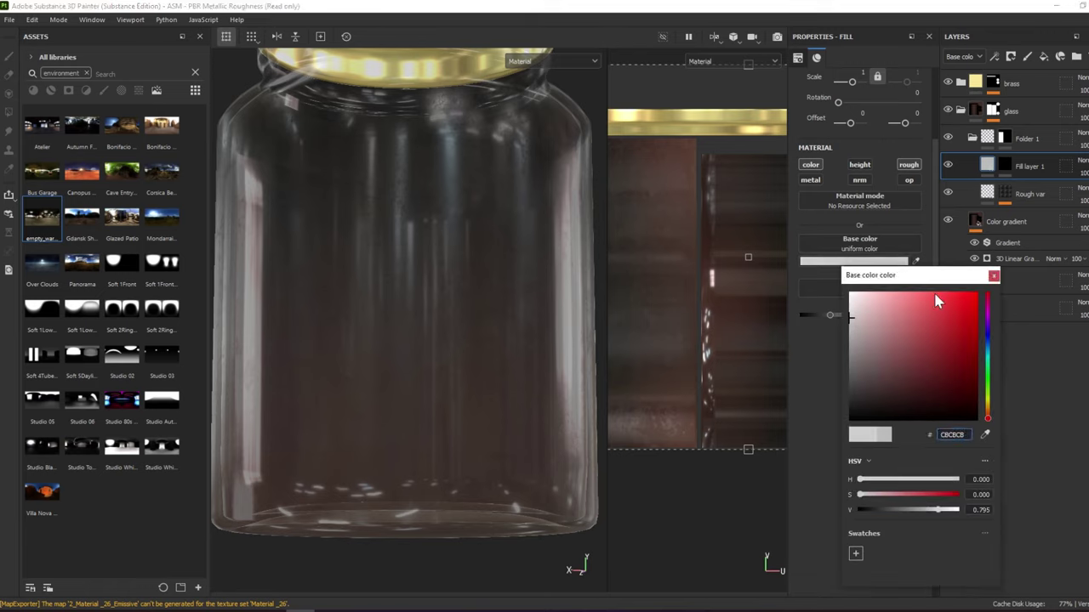
{"action": "left_click", "coordinate": [993, 276]}
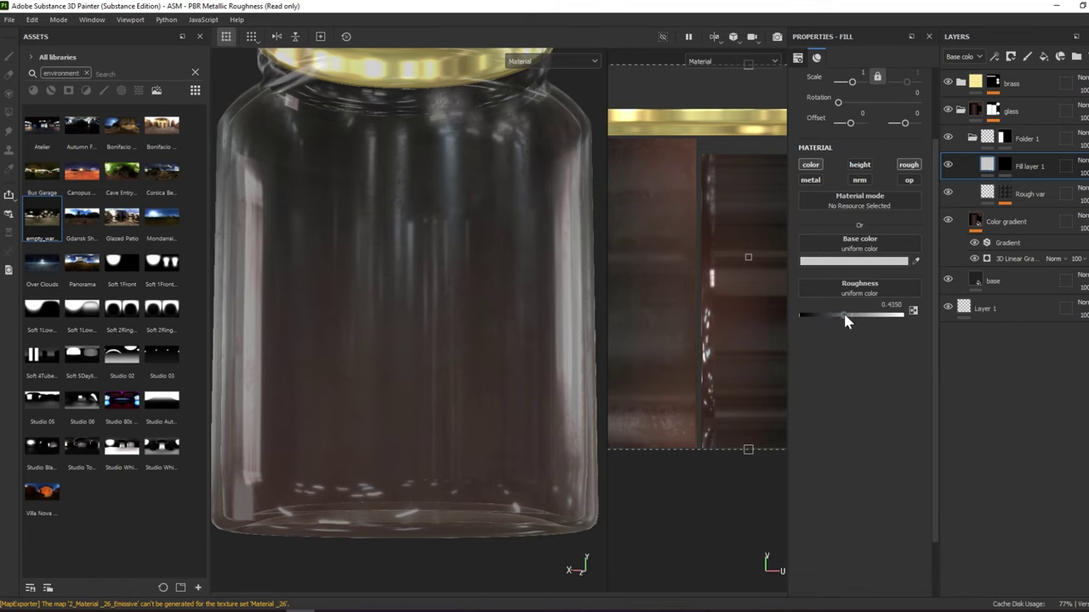
{"action": "left_click_drag", "start_coordinate": [843, 315], "coordinate": [850, 315]}
Add a fill to Fill layer 1's mask using the Grunge Leak Small texture
{"action": "right_click", "coordinate": [1007, 166]}
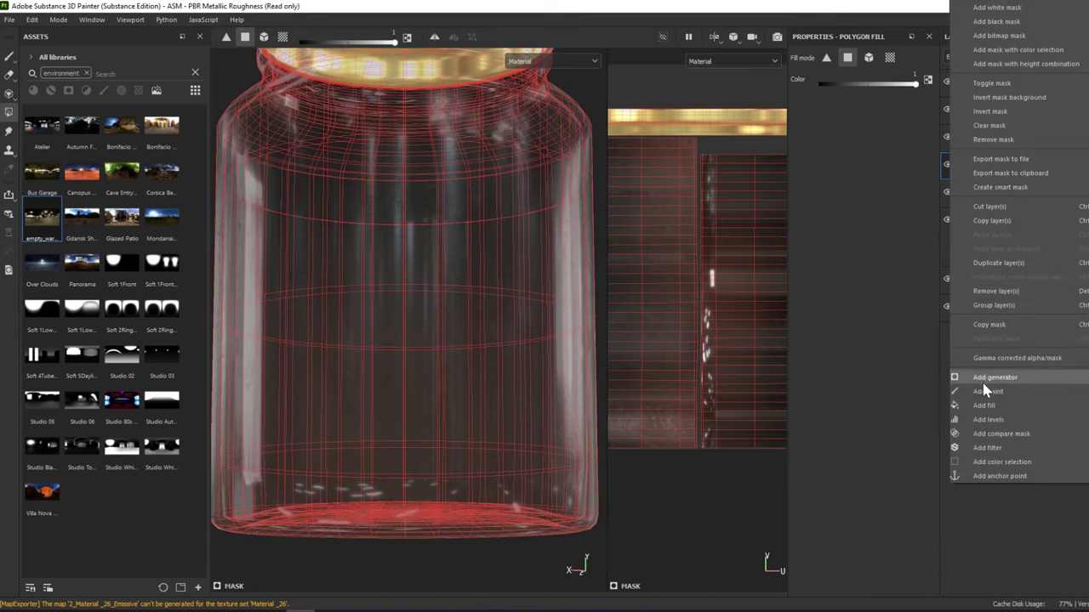
{"action": "left_click", "coordinate": [896, 172]}
{"action": "left_click", "coordinate": [874, 167]}
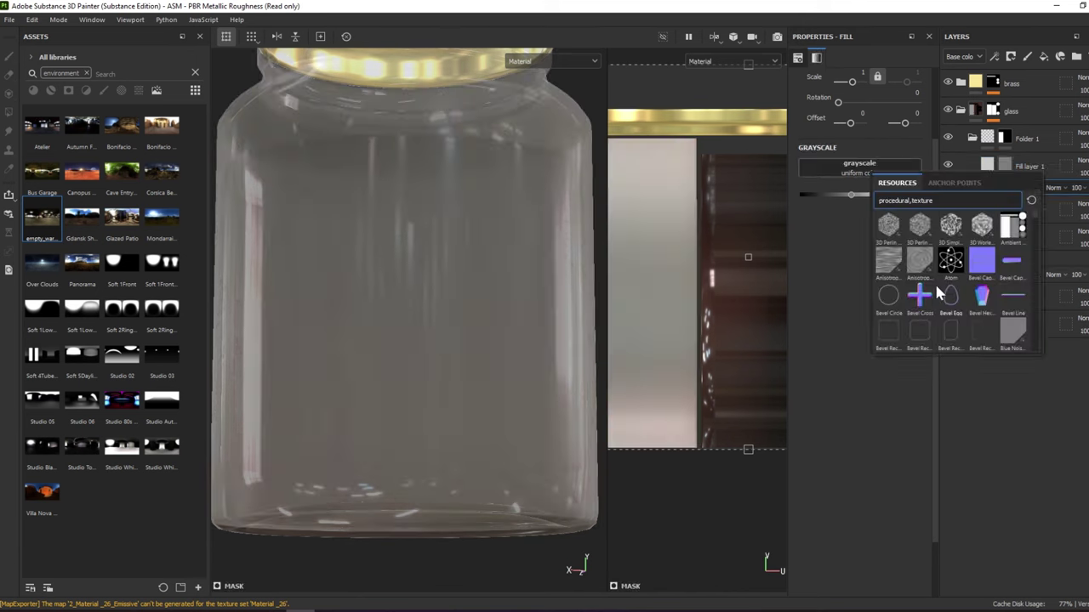
{"action": "type", "text": "grun"}
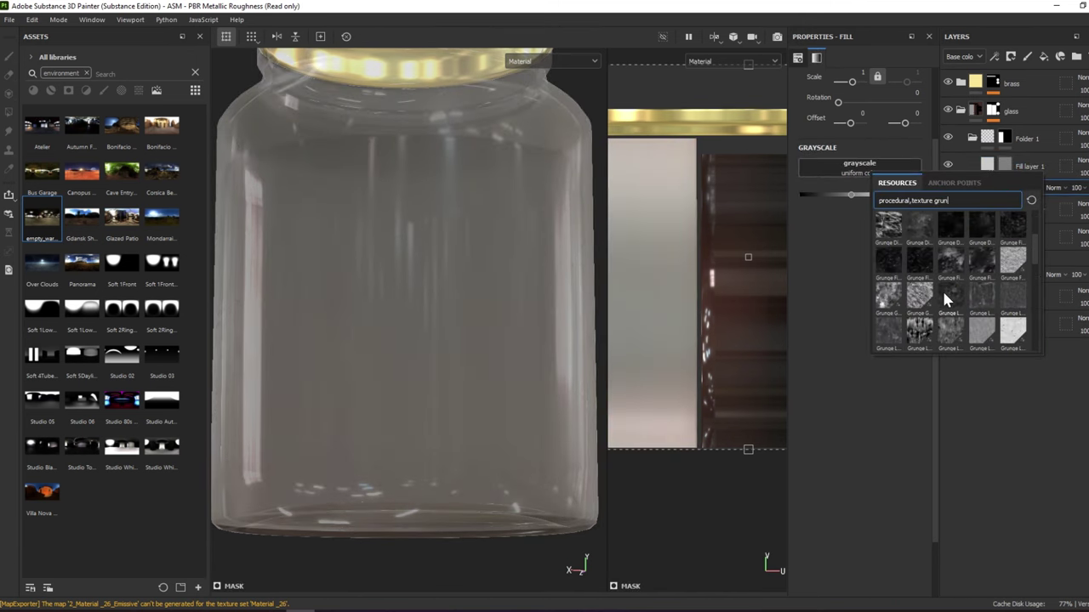
{"action": "mouse_move", "coordinate": [981, 293]}
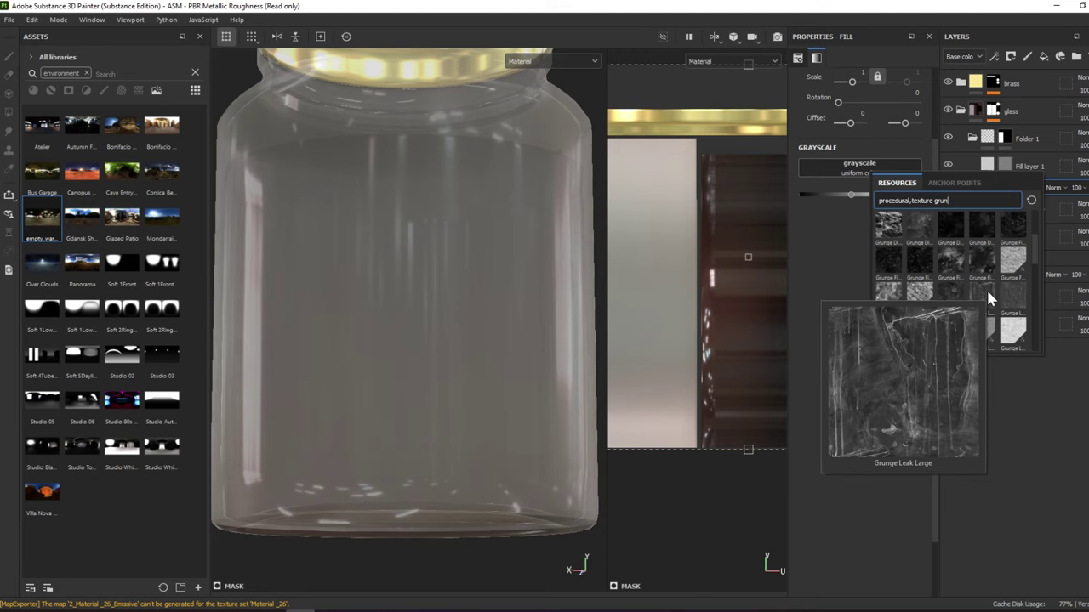
{"action": "left_click", "coordinate": [1000, 293]}
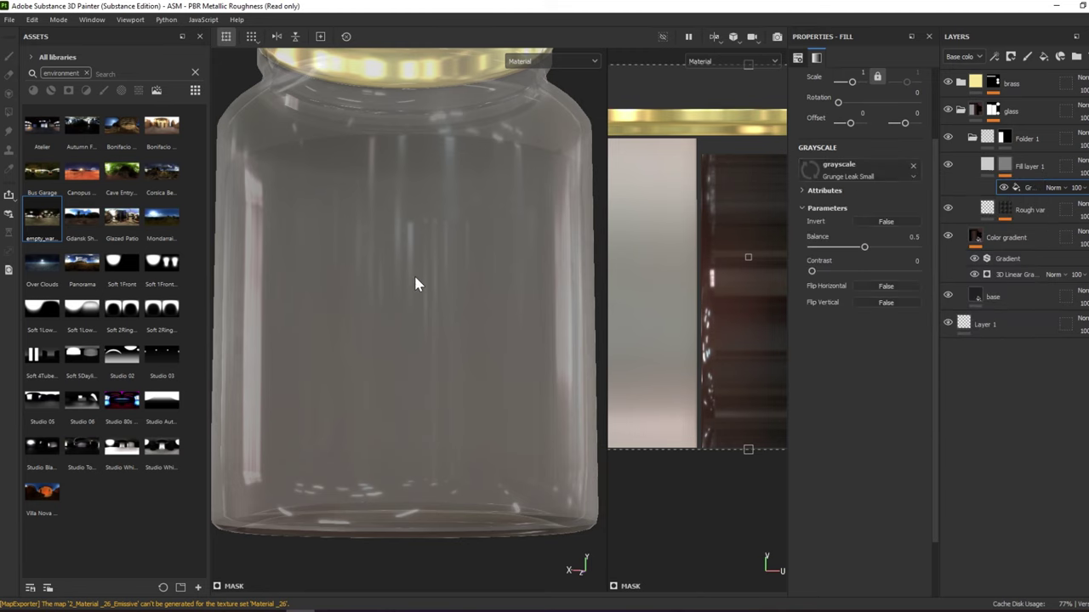
In mask view, set the grunge tiling scale to 3 and rotate it to 270°
{"action": "left_click_drag", "start_coordinate": [427, 262], "coordinate": [428, 281], "text": "alt"}
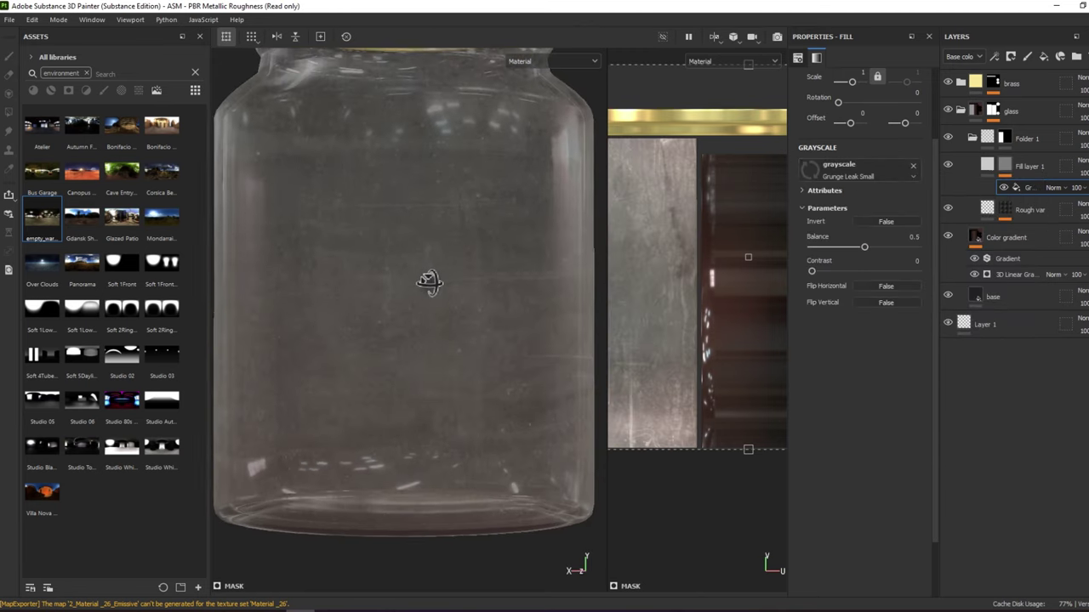
{"action": "left_click", "coordinate": [1002, 168], "text": "alt"}
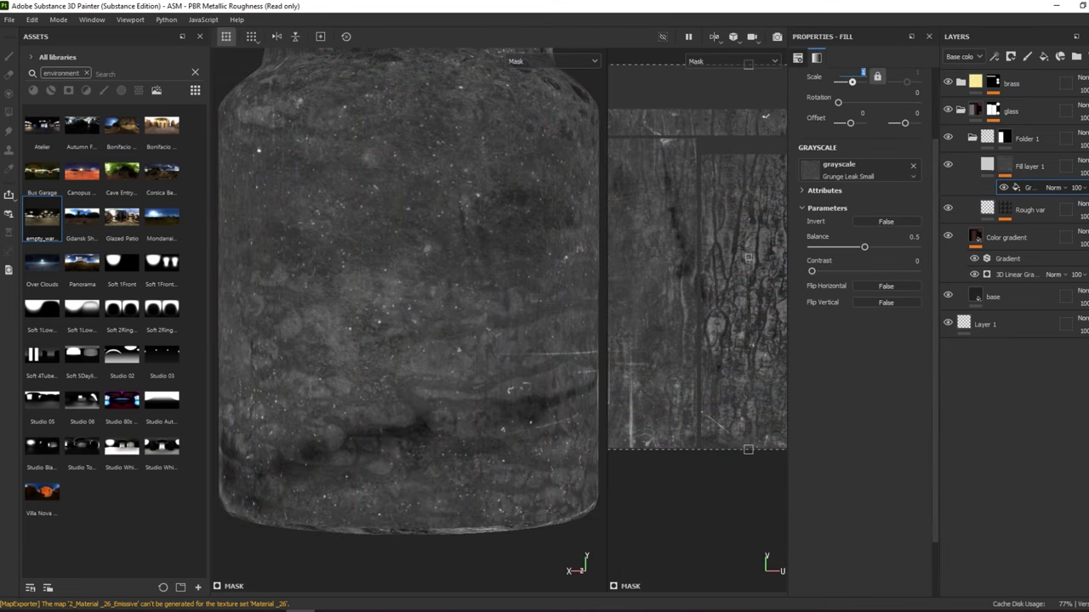
{"action": "left_click", "coordinate": [862, 73]}
{"action": "scroll", "coordinate": [717, 271], "scroll_direction": "down", "scroll_amount": 2}
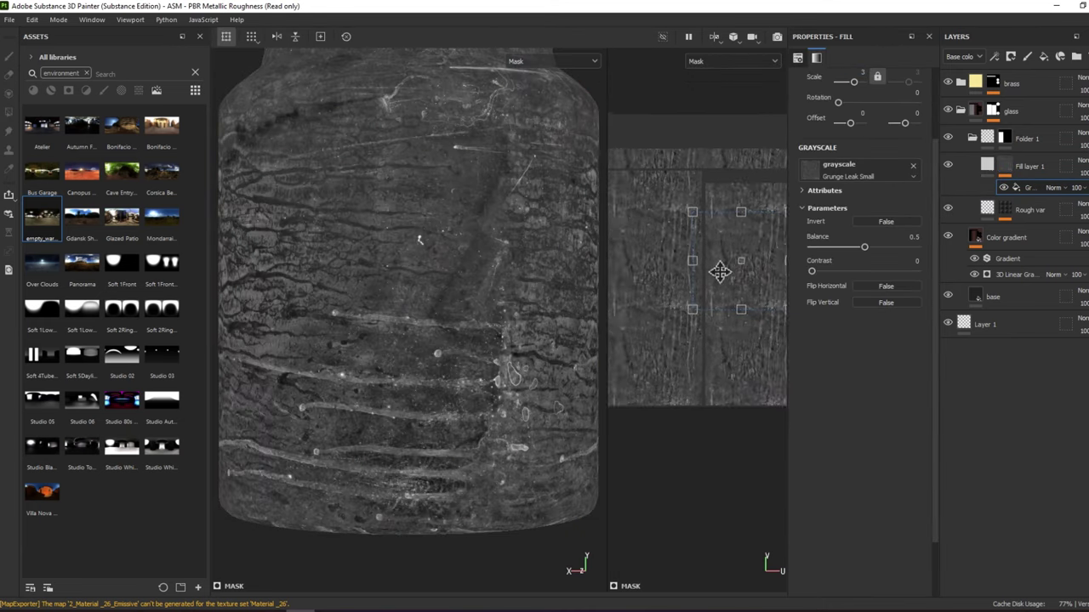
{"action": "scroll", "coordinate": [720, 272], "scroll_direction": "down", "scroll_amount": 2}
{"action": "mouse_move", "coordinate": [773, 219]}
{"action": "left_mouse_down"}
{"action": "mouse_move", "coordinate": [788, 269]}
{"action": "mouse_move", "coordinate": [769, 295]}
{"action": "mouse_move", "coordinate": [789, 333]}
{"action": "mouse_move", "coordinate": [733, 272]}
{"action": "mouse_move", "coordinate": [769, 305]}
{"action": "left_mouse_up"}
Rework the Grunge Leak Small mask's balance and contrast, bringing contrast down to 0
{"action": "key", "text": "m"}
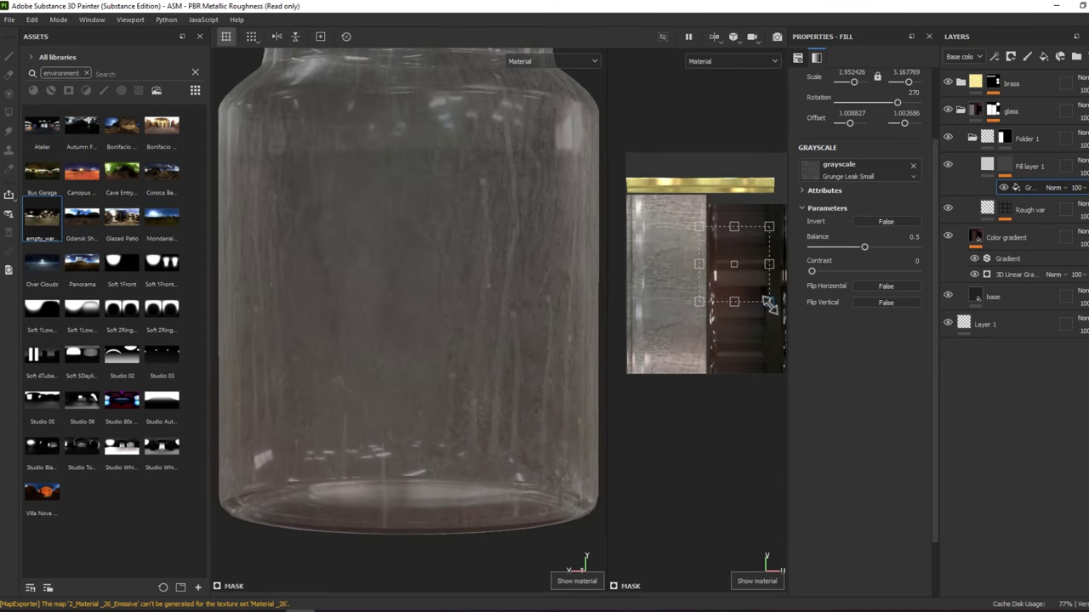
{"action": "mouse_move", "coordinate": [500, 279]}
{"action": "left_mouse_down", "text": "alt"}
{"action": "mouse_move", "coordinate": [403, 238]}
{"action": "mouse_move", "coordinate": [416, 205]}
{"action": "mouse_move", "coordinate": [413, 267]}
{"action": "mouse_move", "coordinate": [392, 261]}
{"action": "mouse_move", "coordinate": [388, 275]}
{"action": "left_mouse_up", "text": "alt"}
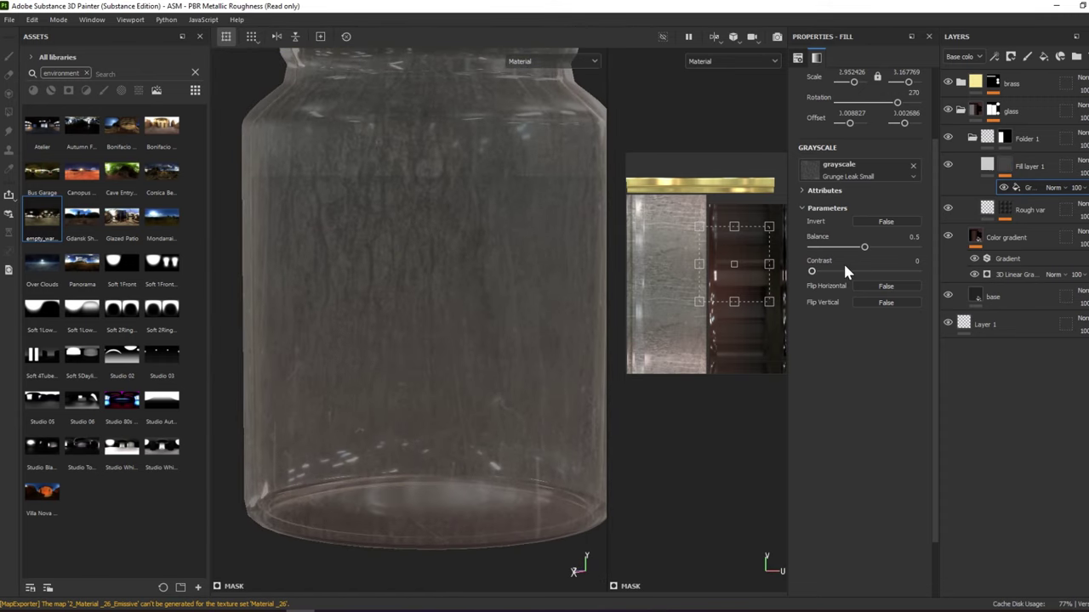
{"action": "mouse_move", "coordinate": [812, 270]}
{"action": "left_mouse_down"}
{"action": "mouse_move", "coordinate": [861, 272]}
{"action": "mouse_move", "coordinate": [864, 248]}
{"action": "left_mouse_up"}
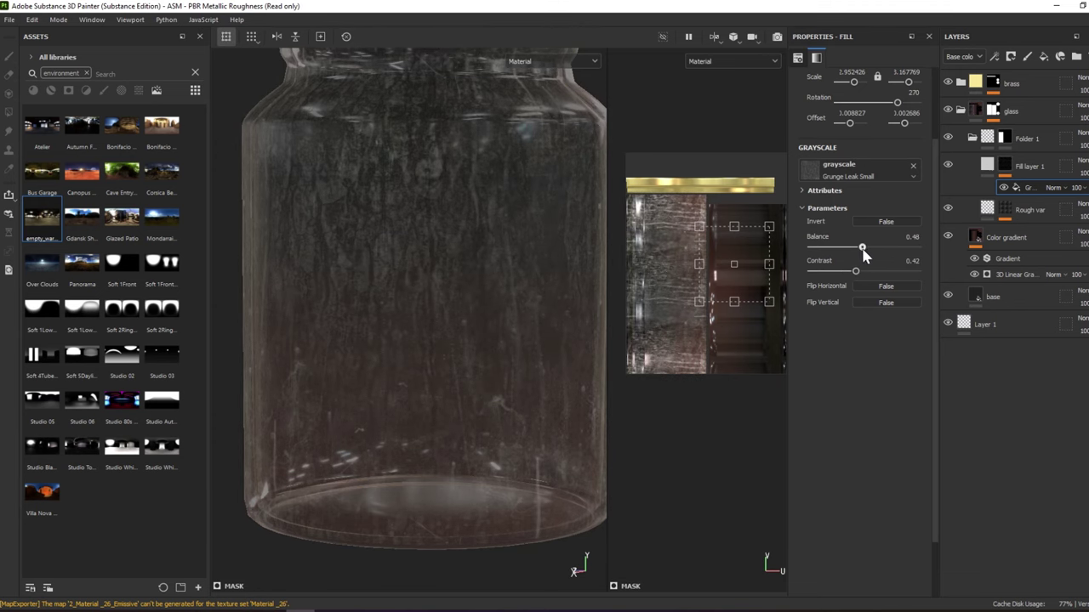
{"action": "mouse_move", "coordinate": [596, 178]}
{"action": "left_mouse_down", "text": "alt"}
{"action": "mouse_move", "coordinate": [438, 189]}
{"action": "mouse_move", "coordinate": [403, 175]}
{"action": "mouse_move", "coordinate": [485, 180]}
{"action": "left_mouse_up", "text": "alt"}
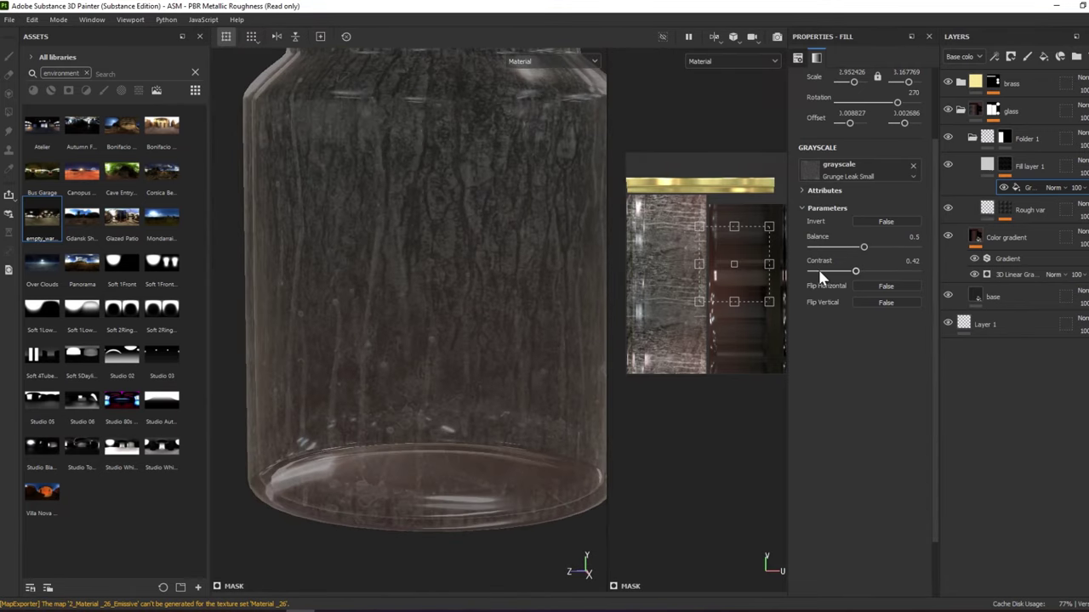
{"action": "mouse_move", "coordinate": [820, 272]}
{"action": "left_mouse_down"}
{"action": "mouse_move", "coordinate": [802, 272]}
{"action": "mouse_move", "coordinate": [858, 254]}
{"action": "left_mouse_up"}
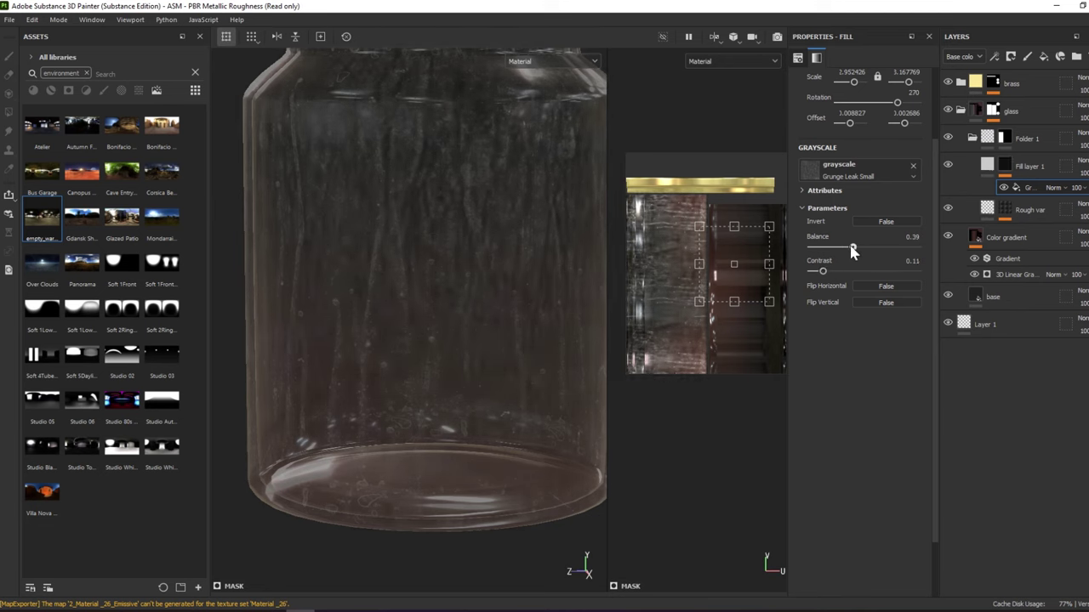
{"action": "left_click_drag", "start_coordinate": [856, 247], "coordinate": [854, 248]}
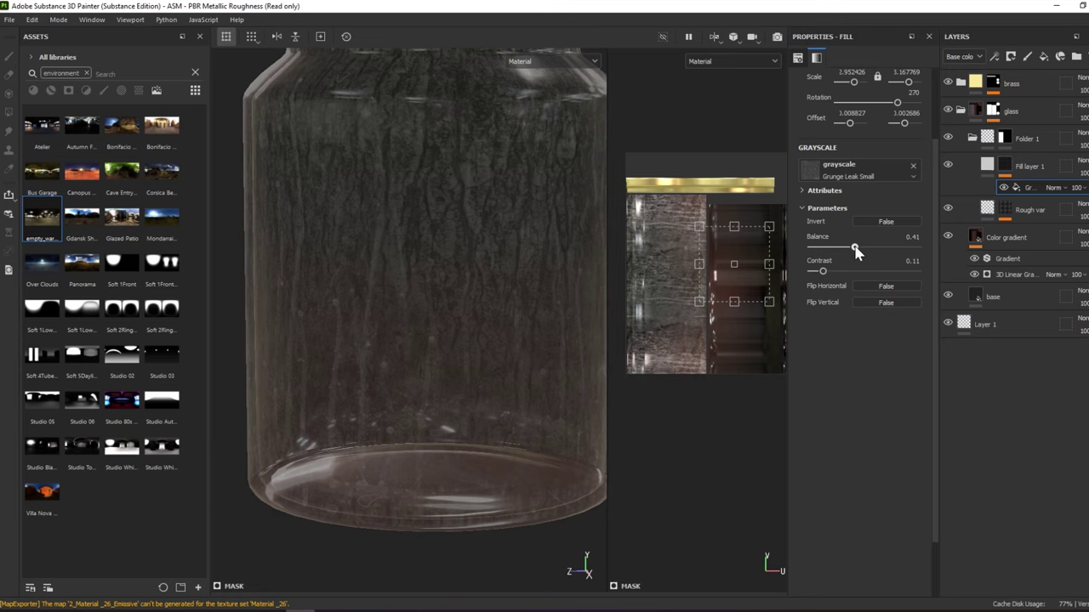
{"action": "mouse_move", "coordinate": [455, 228]}
{"action": "left_mouse_down", "text": "alt"}
{"action": "mouse_move", "coordinate": [504, 216]}
{"action": "mouse_move", "coordinate": [448, 249]}
{"action": "mouse_move", "coordinate": [523, 198]}
{"action": "mouse_move", "coordinate": [514, 184]}
{"action": "mouse_move", "coordinate": [493, 207]}
{"action": "mouse_move", "coordinate": [492, 181]}
{"action": "mouse_move", "coordinate": [457, 238]}
{"action": "mouse_move", "coordinate": [587, 210]}
{"action": "left_mouse_up", "text": "alt"}
{"action": "scroll", "coordinate": [502, 215], "scroll_direction": "down", "scroll_amount": 3}
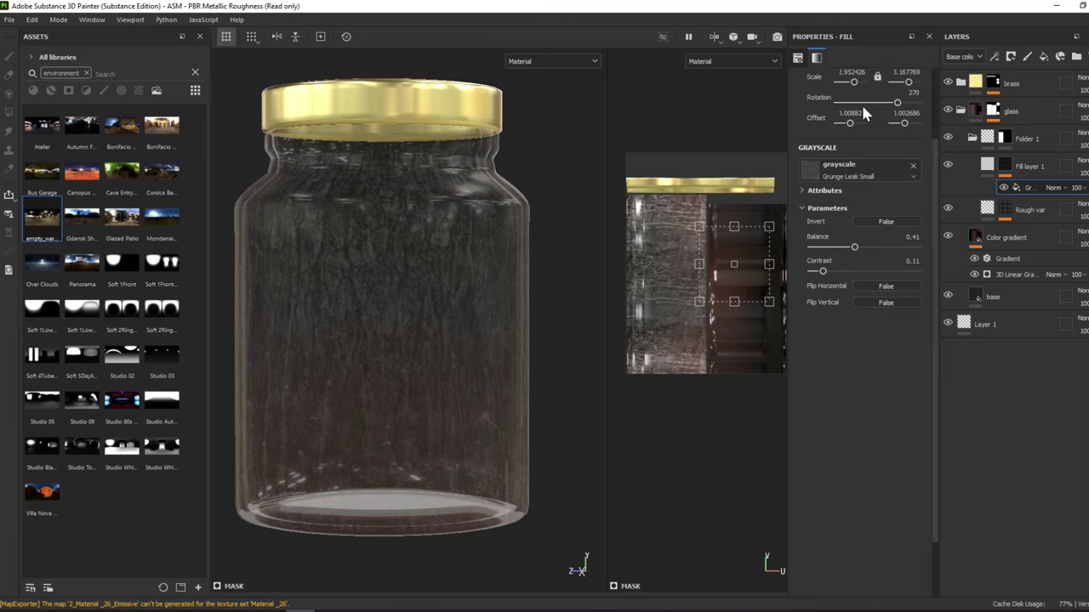
Stretch the leak texture's UV projection sideways and upward, and fade the effect to 20 opacity
{"action": "left_click_drag", "start_coordinate": [774, 264], "coordinate": [799, 265]}
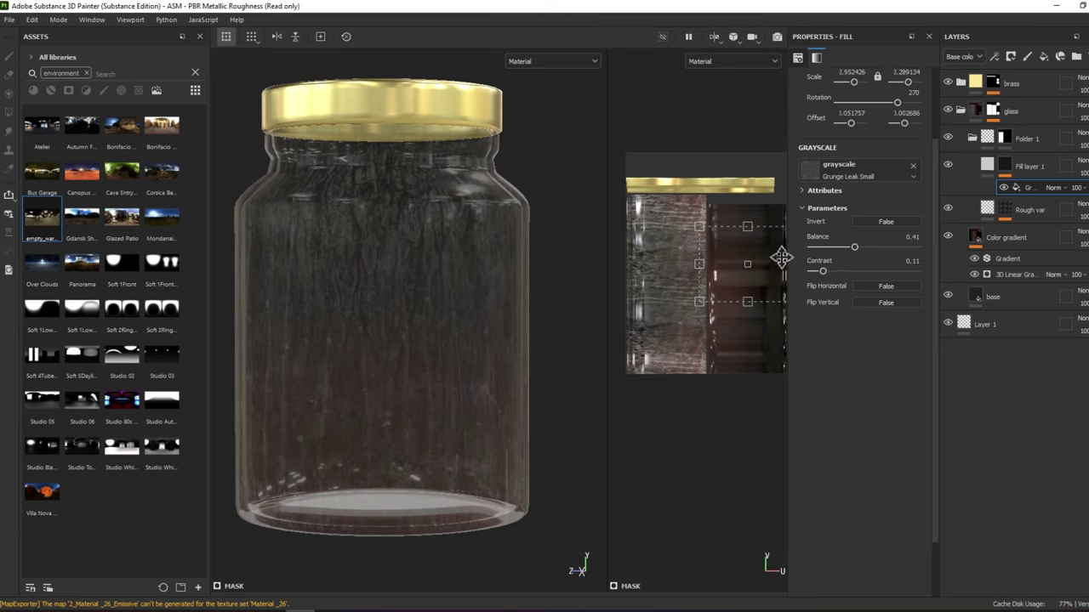
{"action": "left_click_drag", "start_coordinate": [747, 226], "coordinate": [752, 169]}
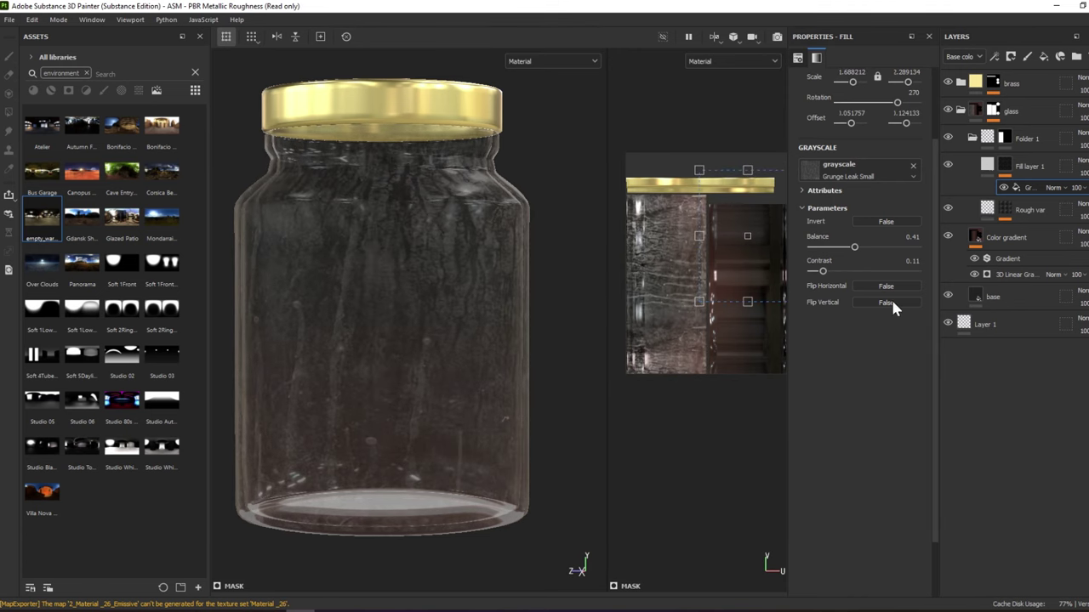
{"action": "left_click_drag", "start_coordinate": [822, 271], "coordinate": [825, 272]}
{"action": "left_click_drag", "start_coordinate": [1066, 187], "coordinate": [1081, 207]}
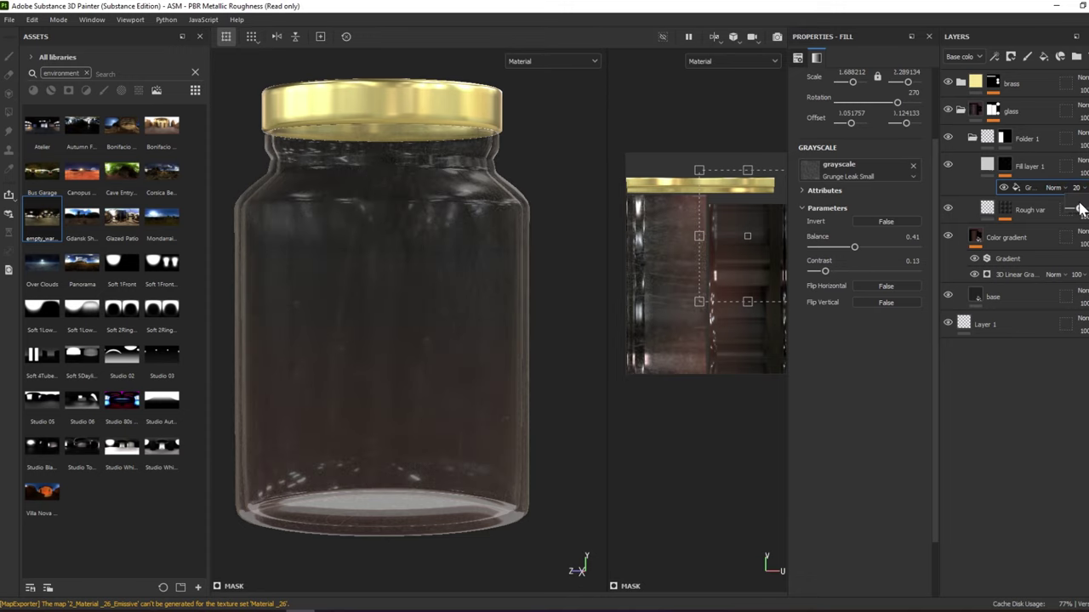
Lower the leak mask balance to 0.36 and frame the whole jar with its lid
{"action": "mouse_move", "coordinate": [576, 303]}
{"action": "left_mouse_down", "text": "alt"}
{"action": "mouse_move", "coordinate": [497, 236]}
{"action": "mouse_move", "coordinate": [806, 245]}
{"action": "left_mouse_up", "text": "alt"}
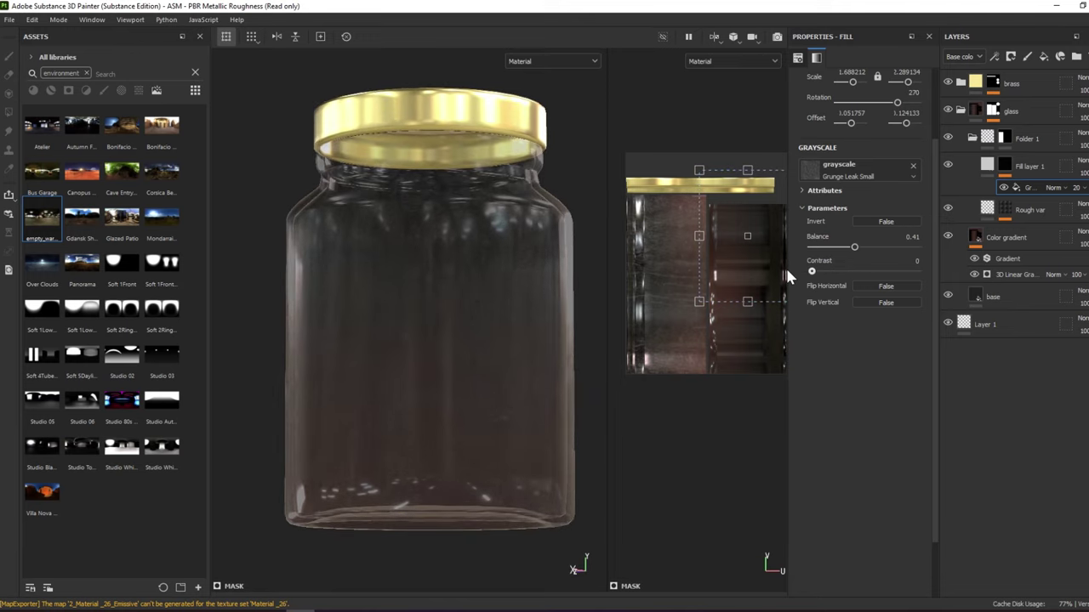
{"action": "left_click", "coordinate": [839, 247]}
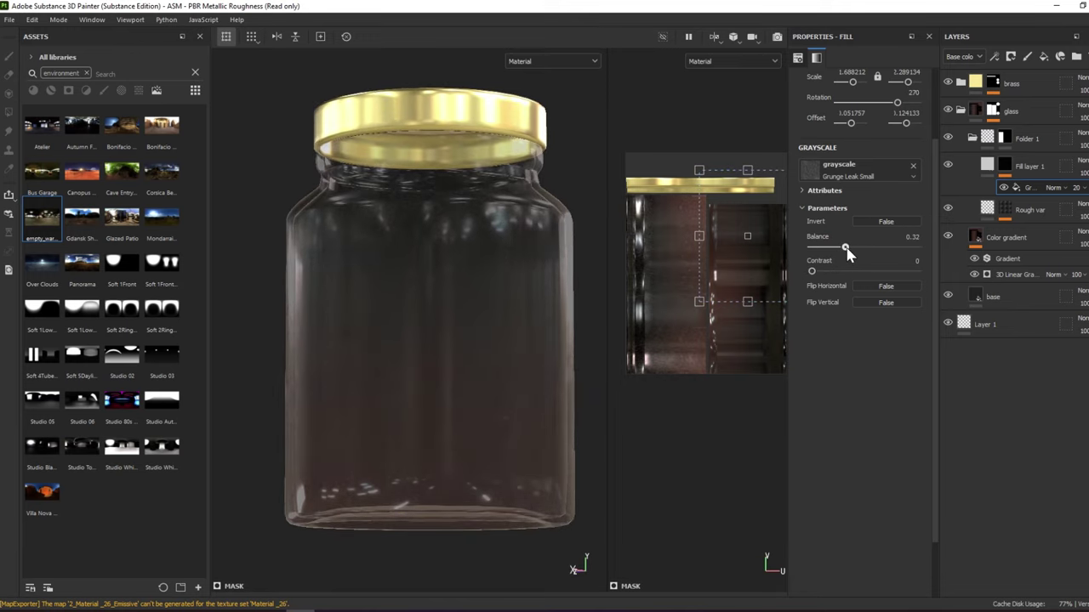
{"action": "right_click_drag", "start_coordinate": [504, 223], "coordinate": [381, 224], "text": "alt"}
{"action": "mouse_move", "coordinate": [382, 224]}
{"action": "left_mouse_down", "text": "alt"}
{"action": "mouse_move", "coordinate": [507, 267]}
{"action": "mouse_move", "coordinate": [451, 306]}
{"action": "mouse_move", "coordinate": [468, 289]}
{"action": "left_mouse_up", "text": "alt"}
{"action": "scroll", "coordinate": [441, 253], "scroll_direction": "down", "scroll_amount": 3}
{"action": "scroll", "coordinate": [441, 253], "scroll_direction": "down", "scroll_amount": 3}
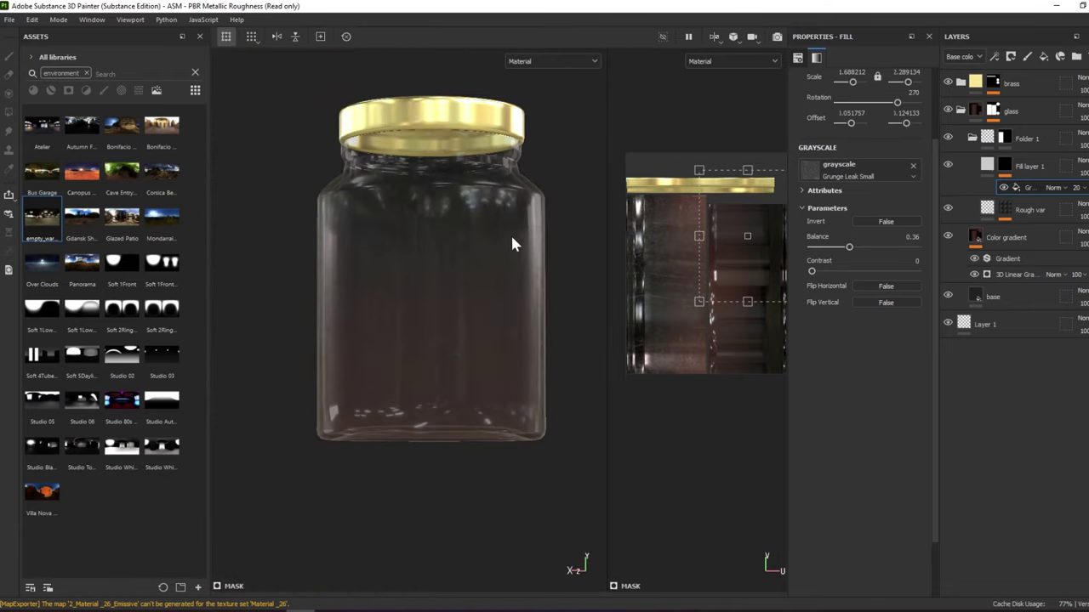
{"action": "mouse_move", "coordinate": [511, 233]}
{"action": "left_mouse_down", "text": "alt"}
{"action": "mouse_move", "coordinate": [492, 288]}
{"action": "mouse_move", "coordinate": [425, 292]}
{"action": "mouse_move", "coordinate": [523, 263]}
{"action": "mouse_move", "coordinate": [449, 261]}
{"action": "left_mouse_up", "text": "alt"}
Rename Fill layer 1 to 'Leak'
{"action": "double_click", "coordinate": [1034, 166]}
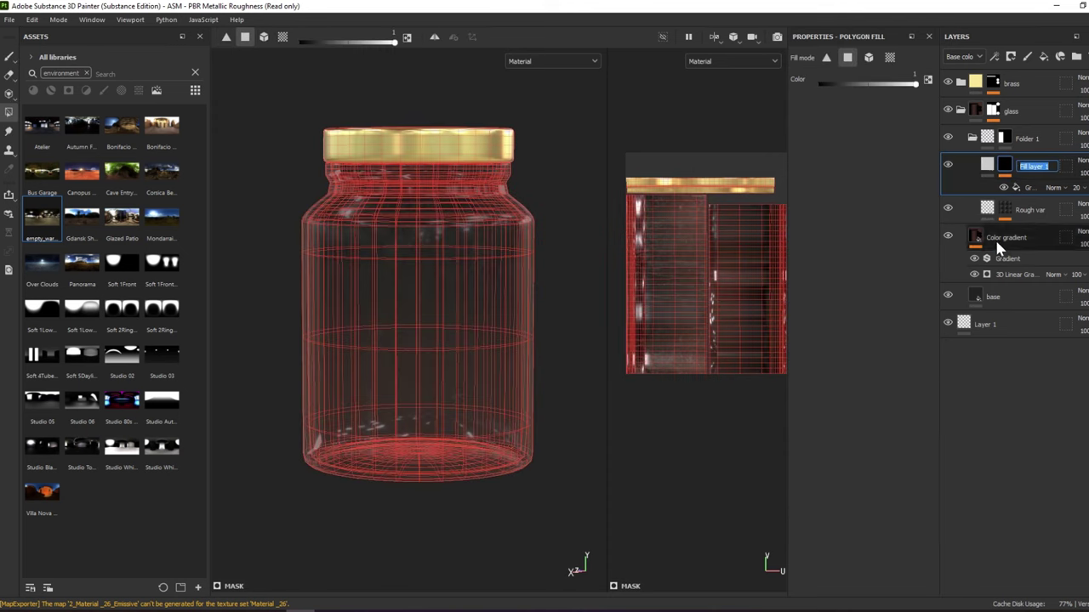
{"action": "type", "text": "Leak"}
{"action": "key", "text": "Return"}
Add a new fill layer with a black mask carrying Levels and fill effects
{"action": "left_click", "coordinate": [1032, 166]}
{"action": "right_click", "coordinate": [1032, 166]}
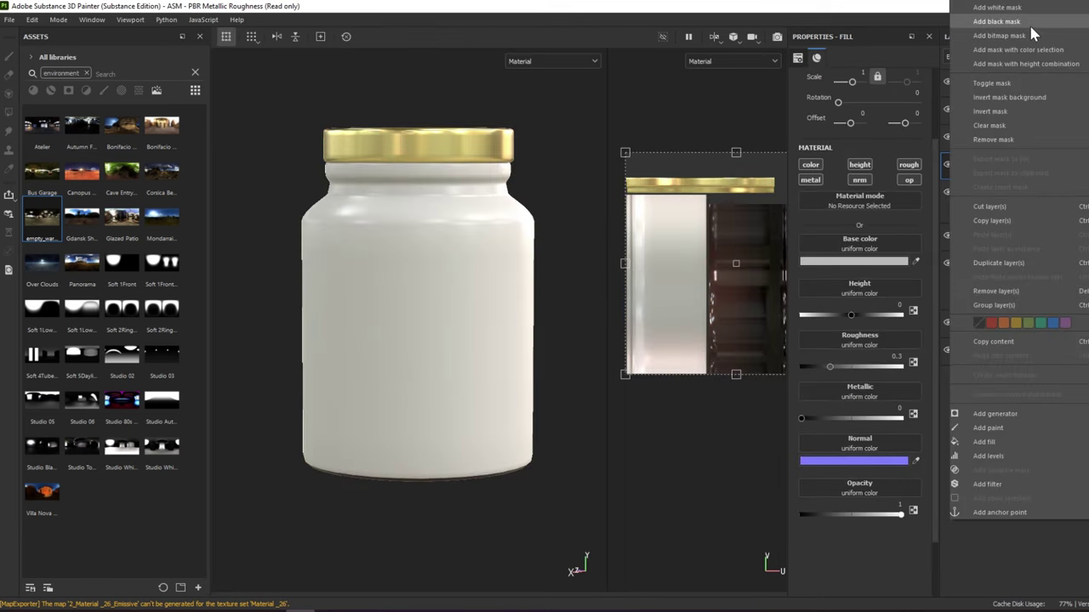
{"action": "left_click", "coordinate": [1028, 22]}
{"action": "right_click", "coordinate": [1014, 268]}
{"action": "left_click", "coordinate": [987, 456]}
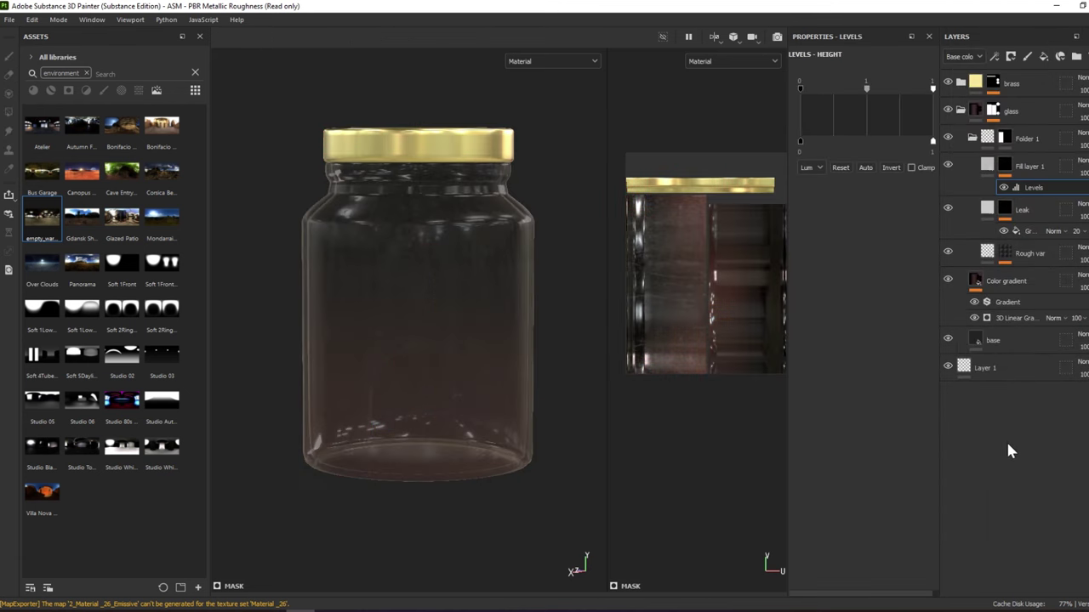
{"action": "right_click", "coordinate": [1020, 179]}
{"action": "left_click", "coordinate": [984, 441]}
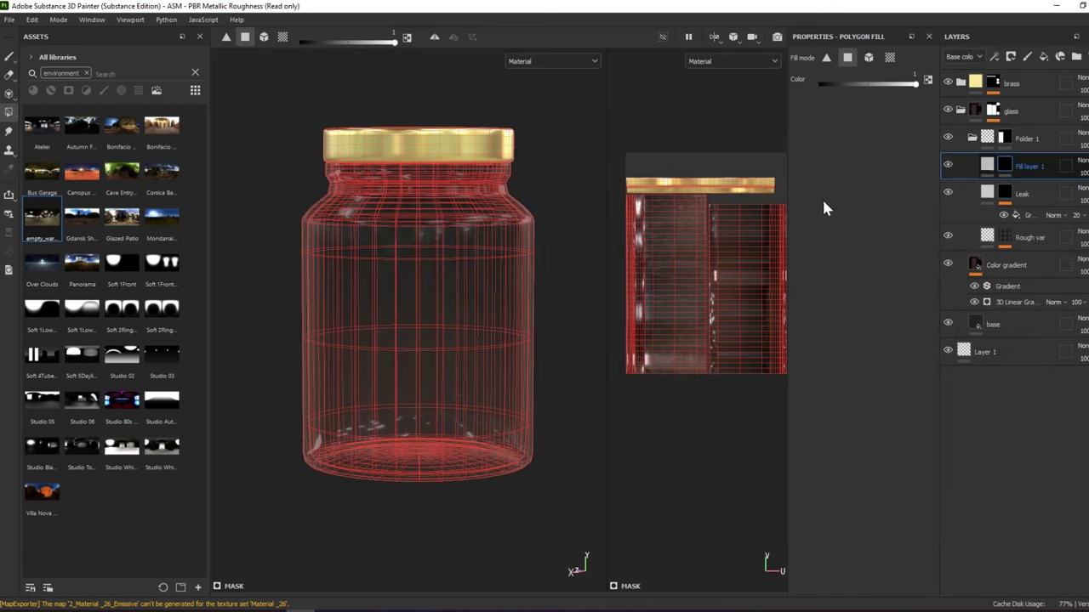
Search 'scra' in the grayscale picker to list scratch textures for the mask
{"action": "left_click", "coordinate": [859, 166]}
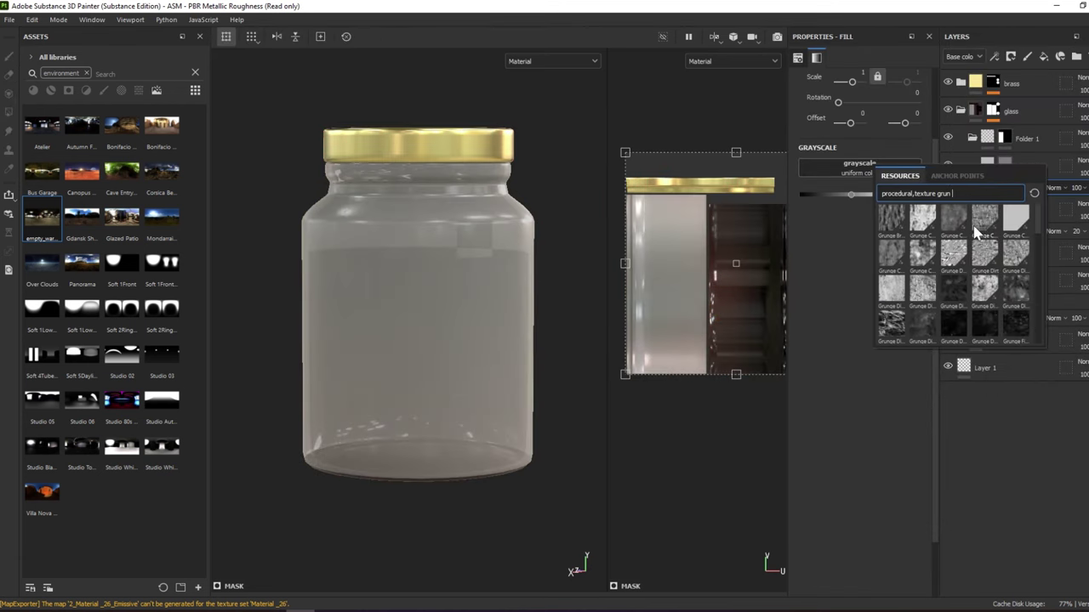
{"action": "key", "text": "BackSpace"}
{"action": "key", "text": "BackSpace"}
{"action": "key", "text": "BackSpace"}
{"action": "key", "text": "BackSpace"}
{"action": "key", "text": "BackSpace"}
{"action": "key", "text": "BackSpace"}
{"action": "type", "text": "scra"}
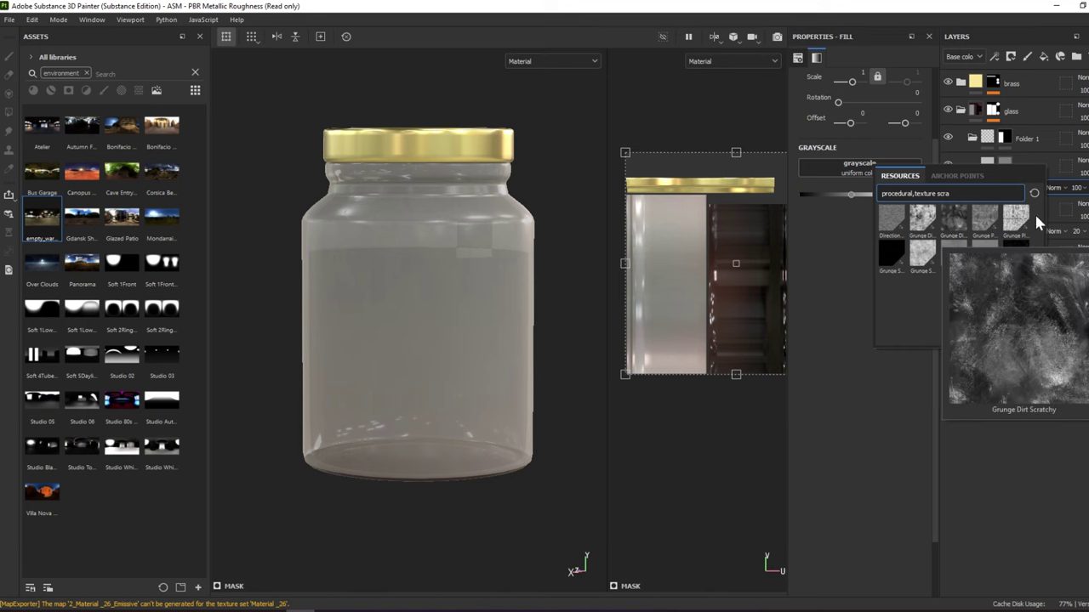
{"action": "mouse_move", "coordinate": [1015, 252]}
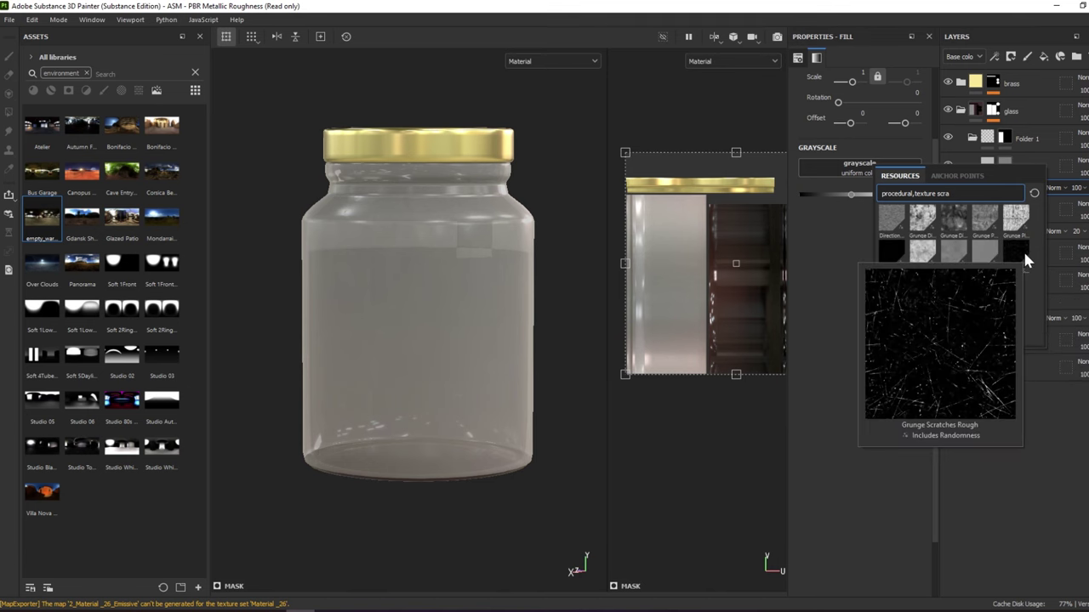
Apply Grunge Scratches Rough with width 0.16, double scratch 0.18, dust 0.11 and spots 0.34
{"action": "left_click", "coordinate": [1009, 266]}
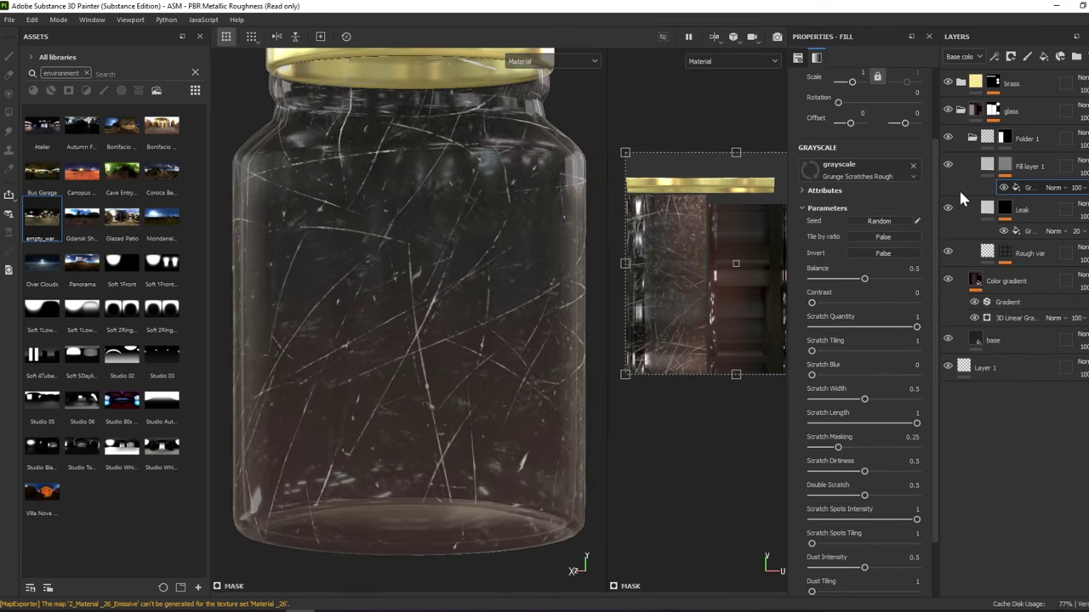
{"action": "left_click", "coordinate": [1008, 160], "text": "alt"}
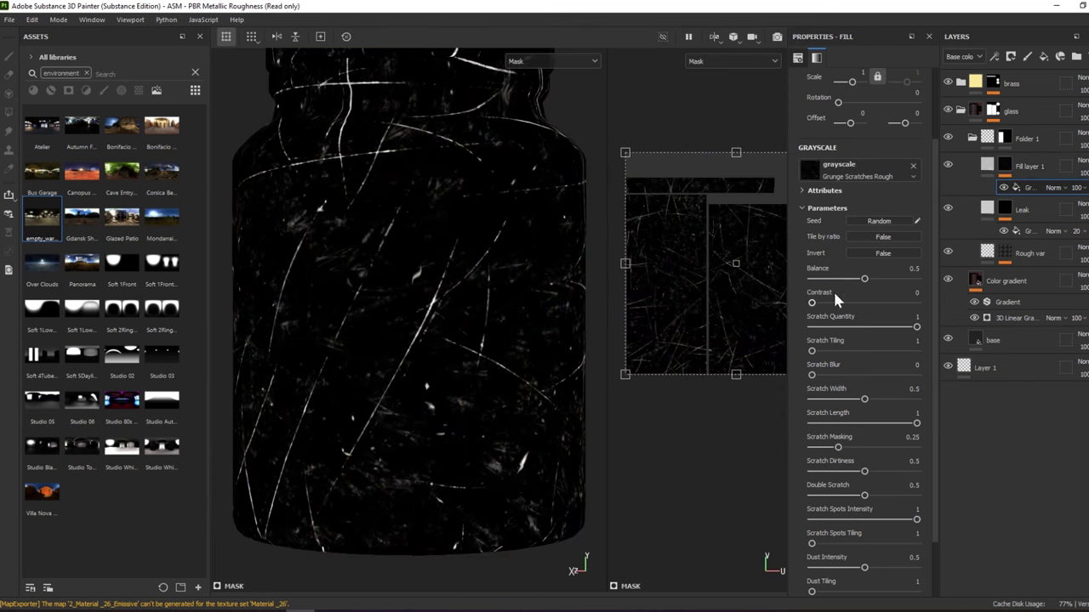
{"action": "scroll", "coordinate": [875, 460], "scroll_direction": "down", "scroll_amount": 2}
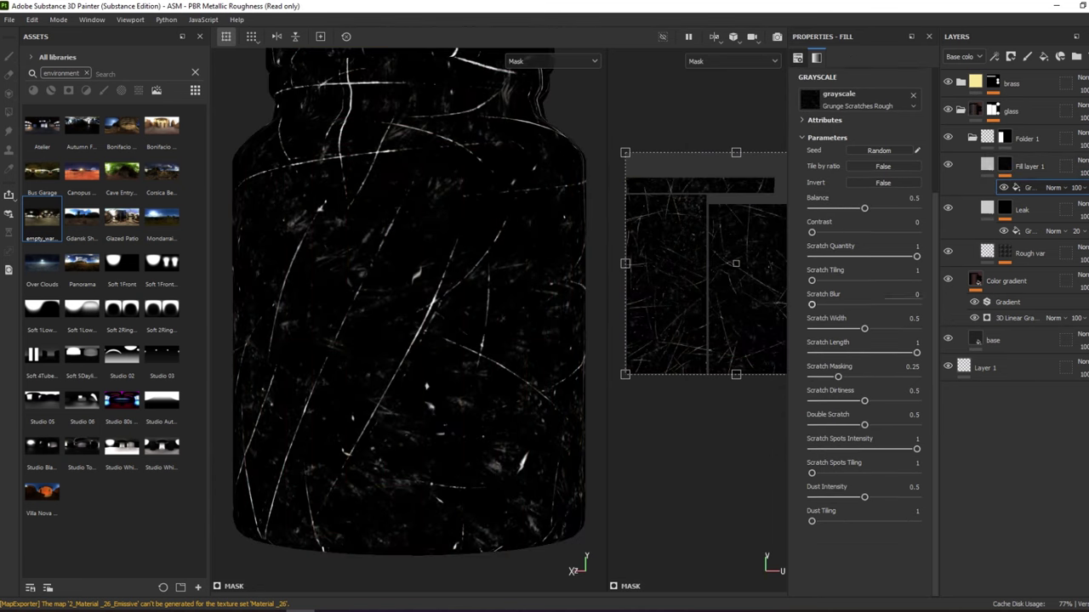
{"action": "left_click_drag", "start_coordinate": [840, 329], "coordinate": [821, 330]}
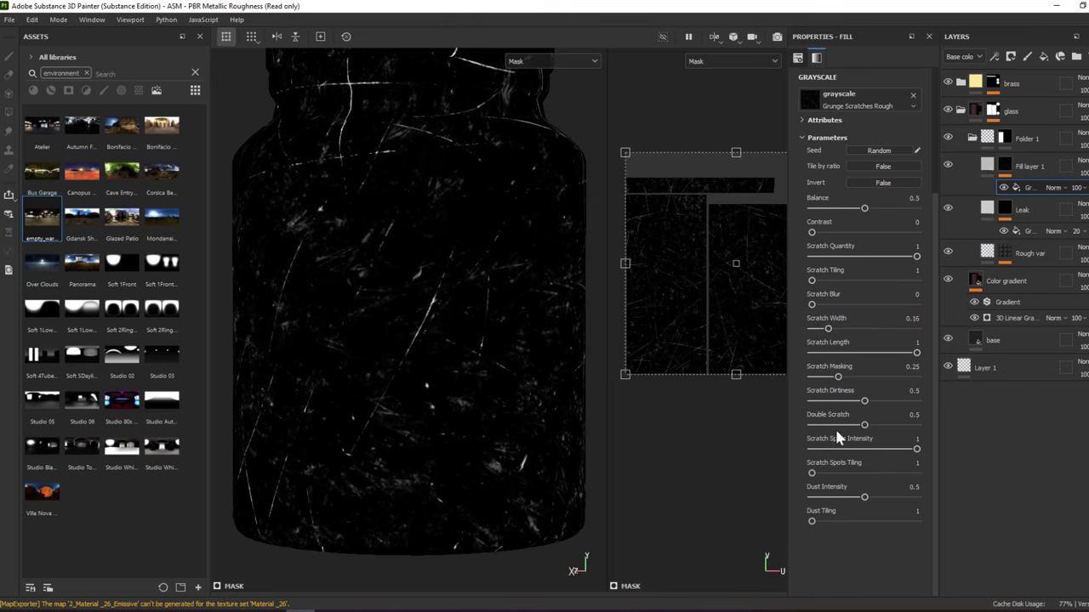
{"action": "left_click", "coordinate": [809, 425]}
{"action": "left_click", "coordinate": [829, 498]}
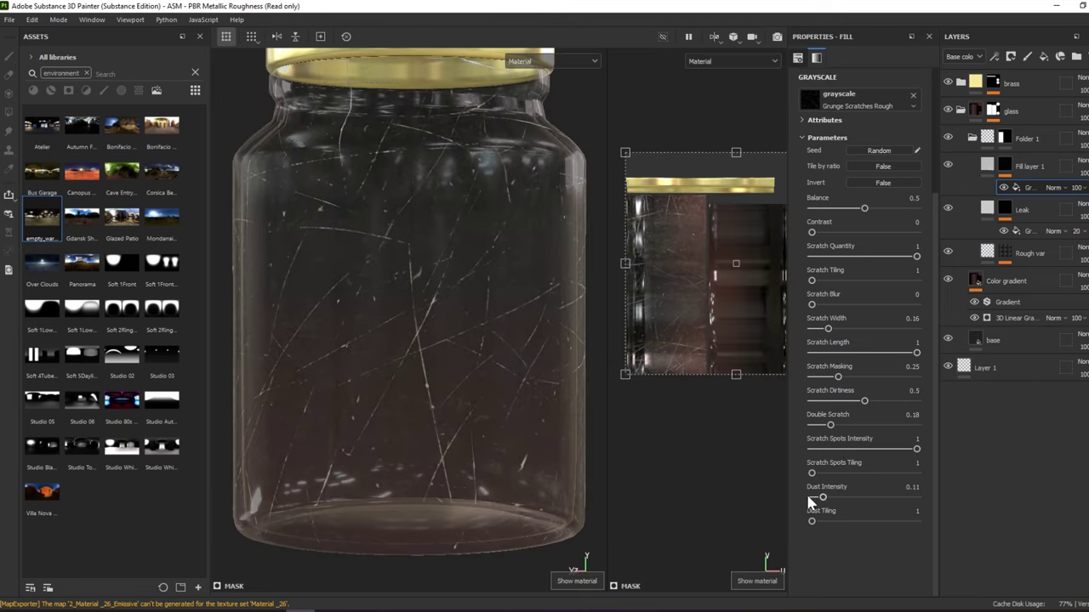
{"action": "left_click_drag", "start_coordinate": [377, 243], "coordinate": [330, 213], "text": "alt"}
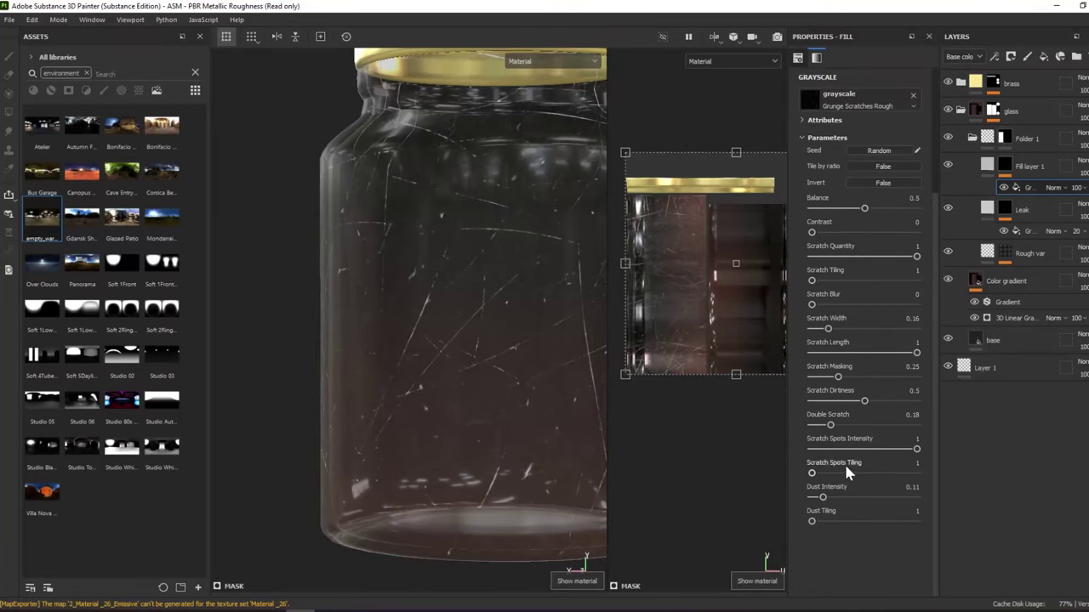
{"action": "left_click", "coordinate": [830, 449]}
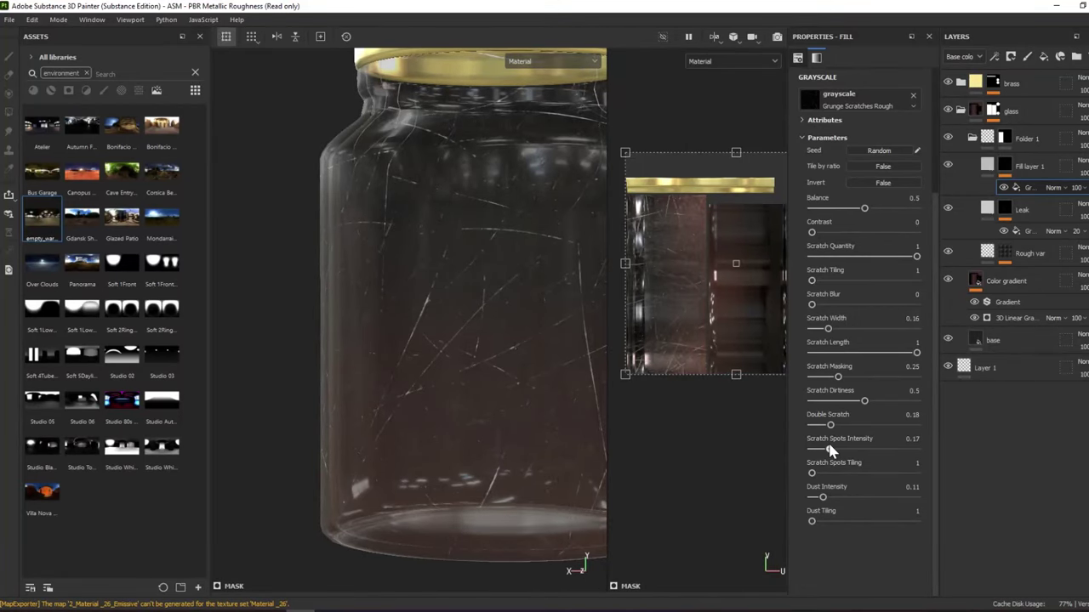
{"action": "left_click_drag", "start_coordinate": [502, 342], "coordinate": [503, 315], "text": "alt"}
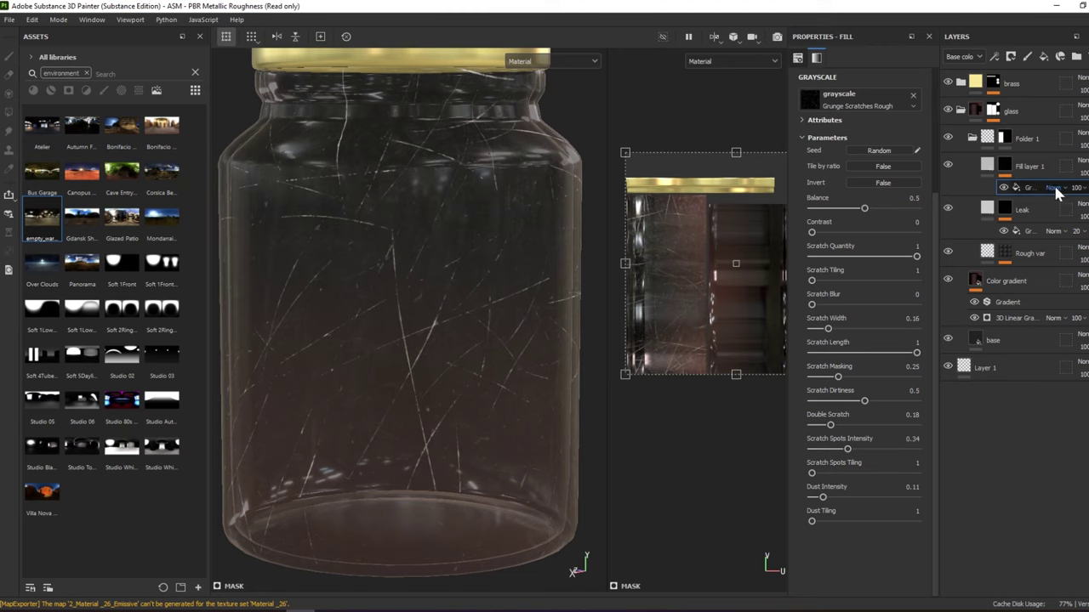
Restrict the scratch fill layer to the height channel, with height -0.0282
{"action": "left_click", "coordinate": [969, 169]}
{"action": "left_click", "coordinate": [868, 96]}
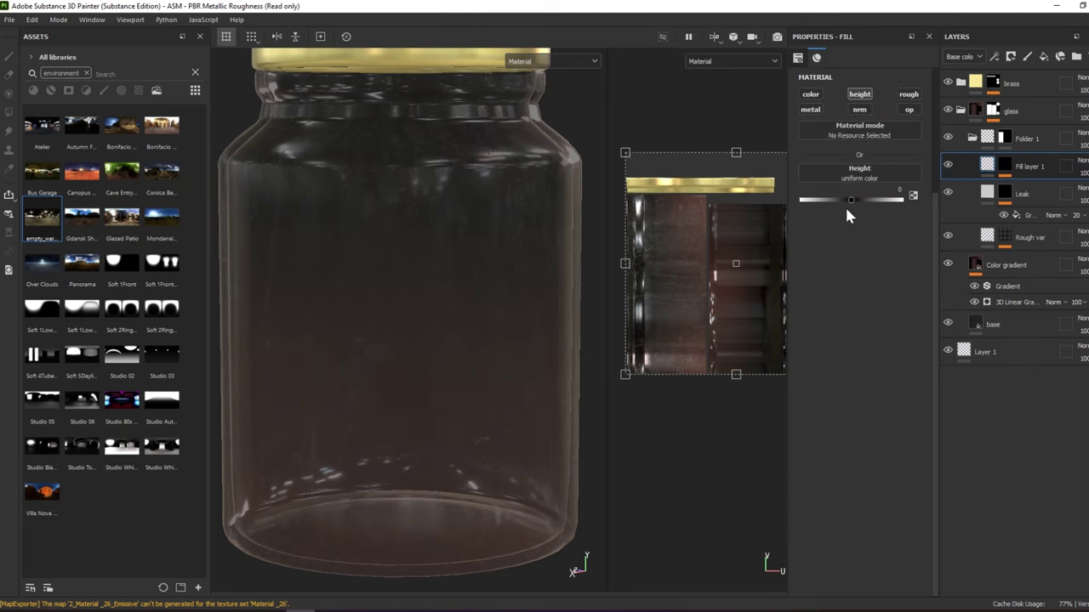
{"action": "left_click", "coordinate": [848, 197]}
{"action": "mouse_move", "coordinate": [463, 242]}
{"action": "left_mouse_down", "text": "alt"}
{"action": "mouse_move", "coordinate": [409, 170]}
{"action": "mouse_move", "coordinate": [460, 199]}
{"action": "mouse_move", "coordinate": [606, 197]}
{"action": "mouse_move", "coordinate": [544, 272]}
{"action": "mouse_move", "coordinate": [382, 219]}
{"action": "mouse_move", "coordinate": [470, 211]}
{"action": "mouse_move", "coordinate": [433, 230]}
{"action": "mouse_move", "coordinate": [465, 199]}
{"action": "left_mouse_up", "text": "alt"}
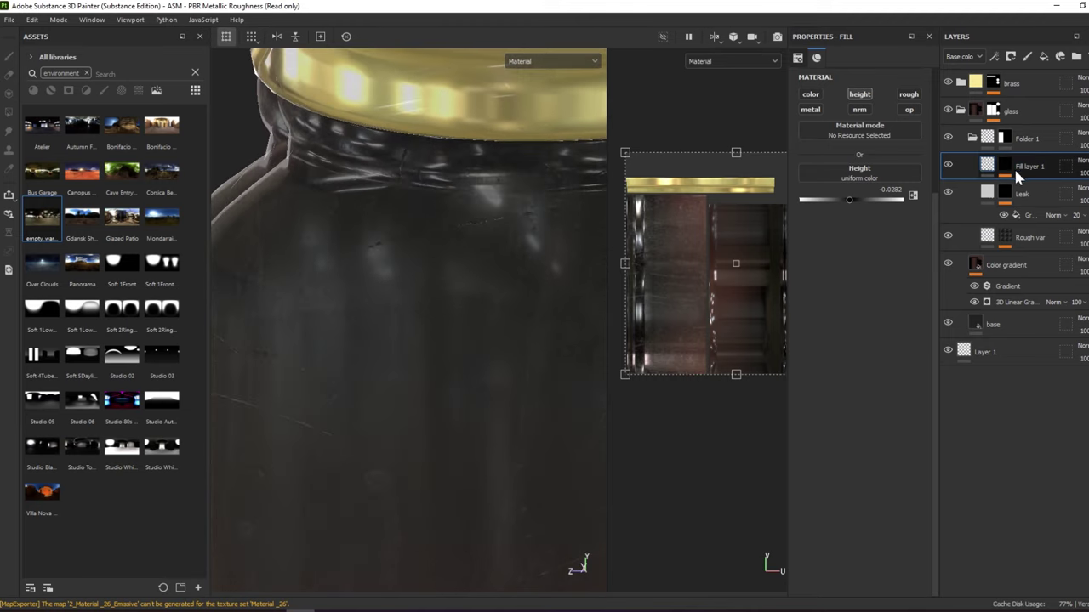
{"action": "scroll", "coordinate": [380, 267], "scroll_direction": "down", "scroll_amount": 3}
{"action": "mouse_move", "coordinate": [376, 290]}
{"action": "left_mouse_down", "text": "alt"}
{"action": "mouse_move", "coordinate": [408, 231]}
{"action": "mouse_move", "coordinate": [419, 251]}
{"action": "mouse_move", "coordinate": [471, 218]}
{"action": "mouse_move", "coordinate": [399, 243]}
{"action": "left_mouse_up", "text": "alt"}
{"action": "scroll", "coordinate": [397, 267], "scroll_direction": "down", "scroll_amount": 3}
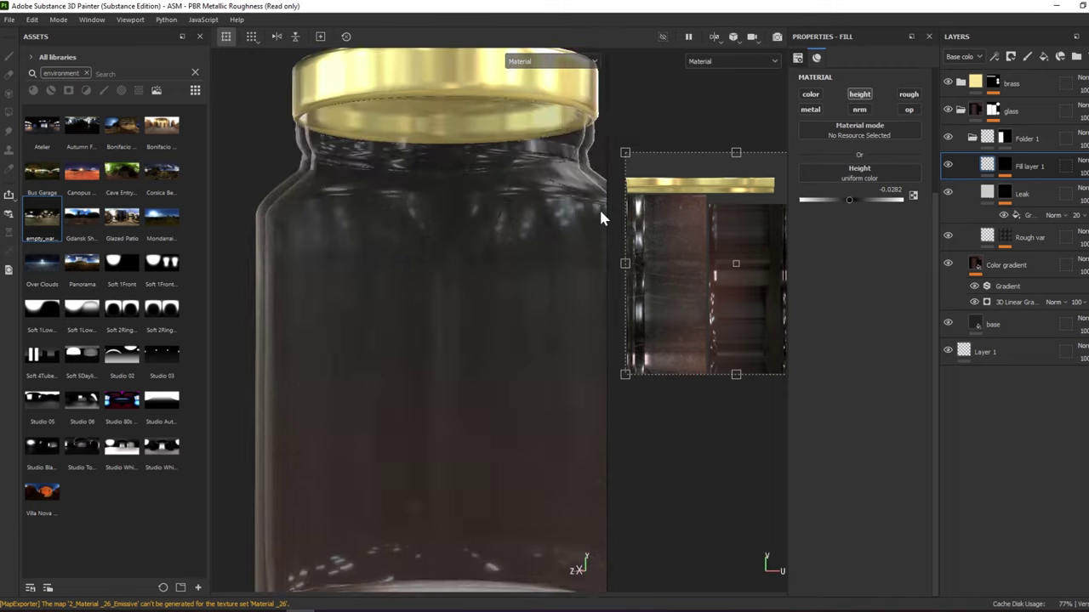
Enable roughness on the scratch layer at 0.4124 and show the single-channel view
{"action": "left_click", "coordinate": [909, 95]}
{"action": "mouse_move", "coordinate": [833, 251]}
{"action": "left_mouse_down"}
{"action": "mouse_move", "coordinate": [813, 252]}
{"action": "mouse_move", "coordinate": [841, 252]}
{"action": "left_mouse_up"}
{"action": "mouse_move", "coordinate": [578, 255]}
{"action": "left_mouse_down", "text": "alt"}
{"action": "mouse_move", "coordinate": [444, 199]}
{"action": "mouse_move", "coordinate": [520, 202]}
{"action": "mouse_move", "coordinate": [473, 226]}
{"action": "mouse_move", "coordinate": [510, 190]}
{"action": "mouse_move", "coordinate": [468, 189]}
{"action": "mouse_move", "coordinate": [466, 175]}
{"action": "left_mouse_up", "text": "alt"}
{"action": "key", "text": "c"}
{"action": "key", "text": "c"}
{"action": "key", "text": "c"}
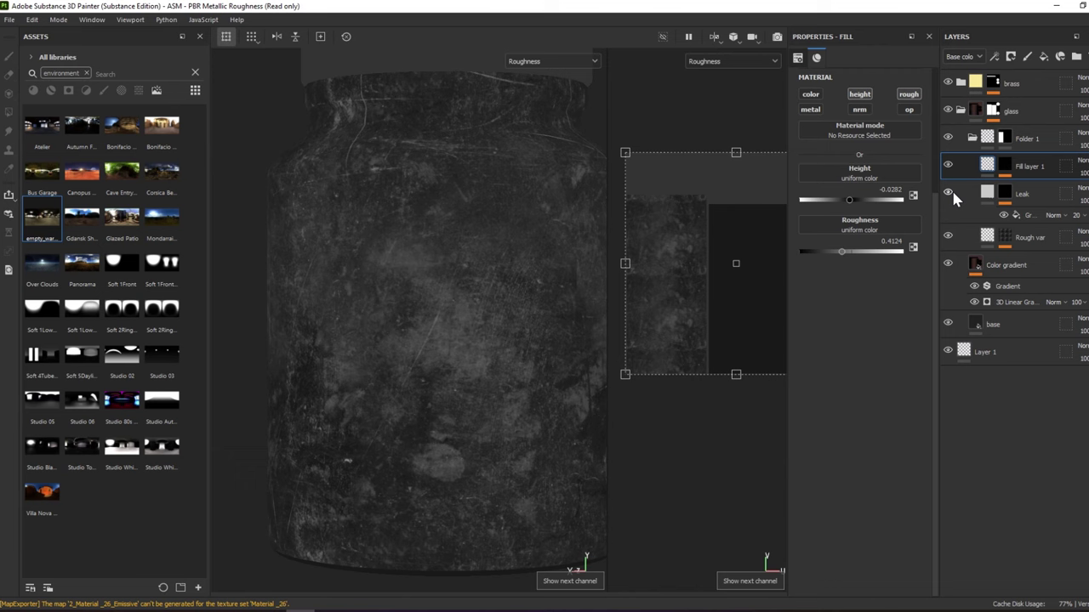
Paste a Grunge Dirt Thin grayscale fill onto the Rough var layer and check the full material
{"action": "left_click", "coordinate": [1068, 241]}
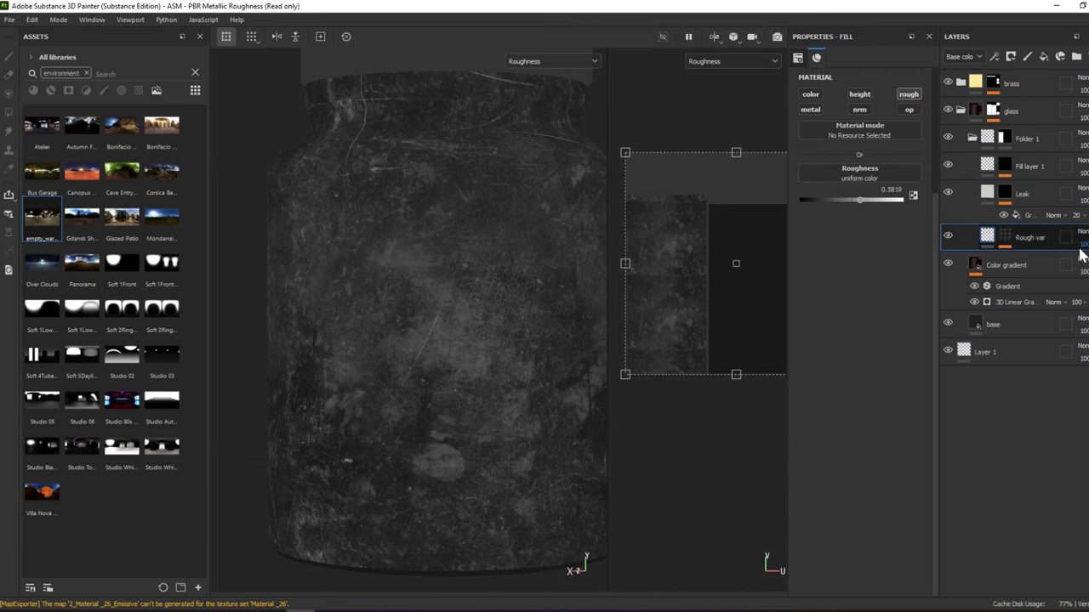
{"action": "key", "text": "ctrl+v"}
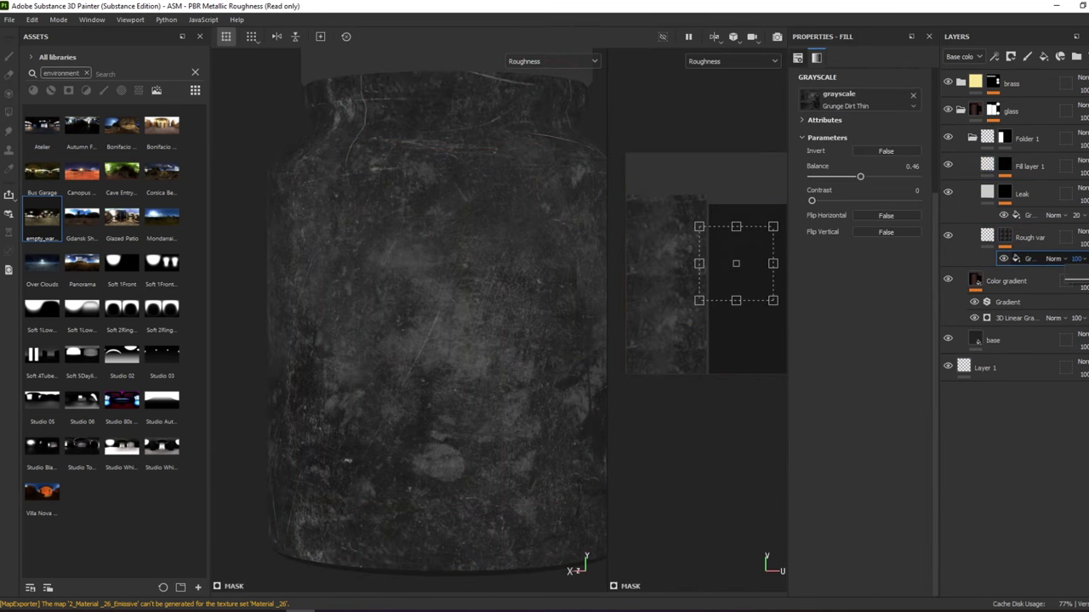
{"action": "key", "text": "m"}
{"action": "left_click_drag", "start_coordinate": [476, 243], "coordinate": [447, 232], "text": "alt"}
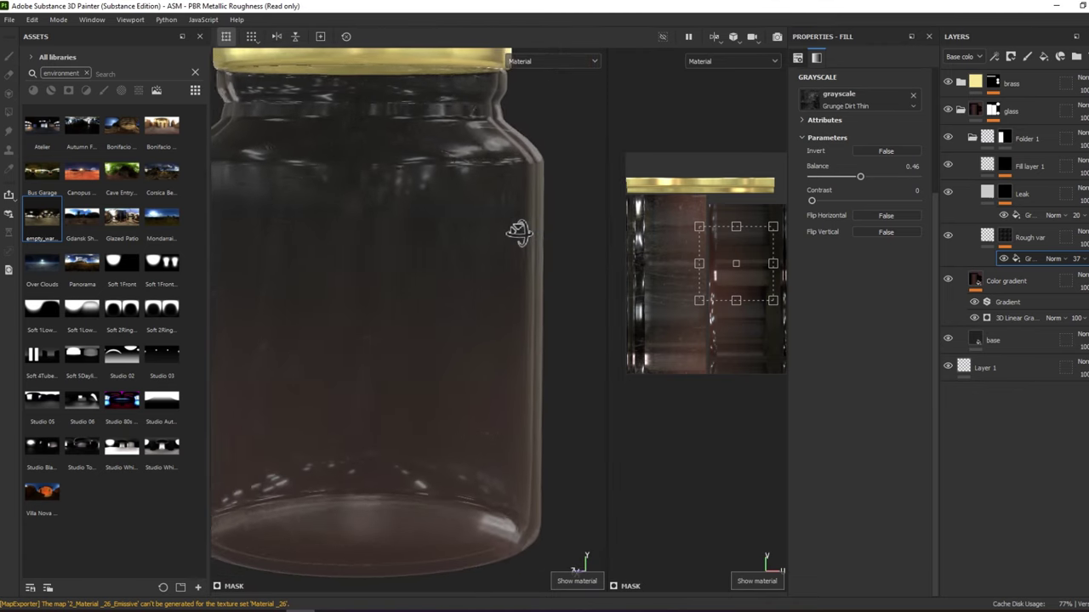
Compare the jar with Leak hidden, then drop Leak's grunge effect opacity to 13
{"action": "key", "text": "m"}
{"action": "left_click", "coordinate": [949, 193]}
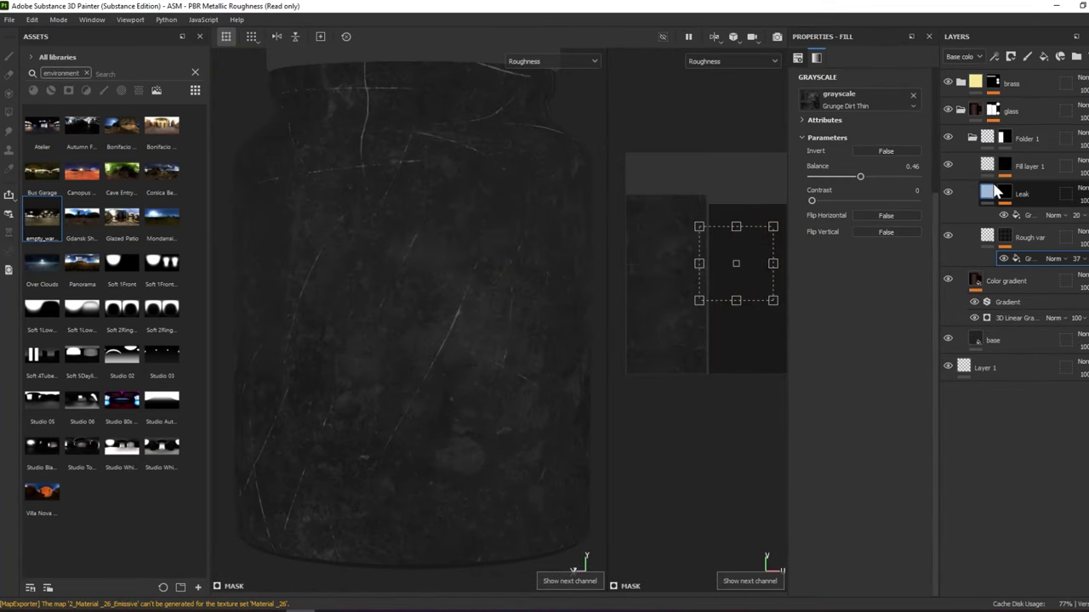
{"action": "left_click", "coordinate": [948, 194]}
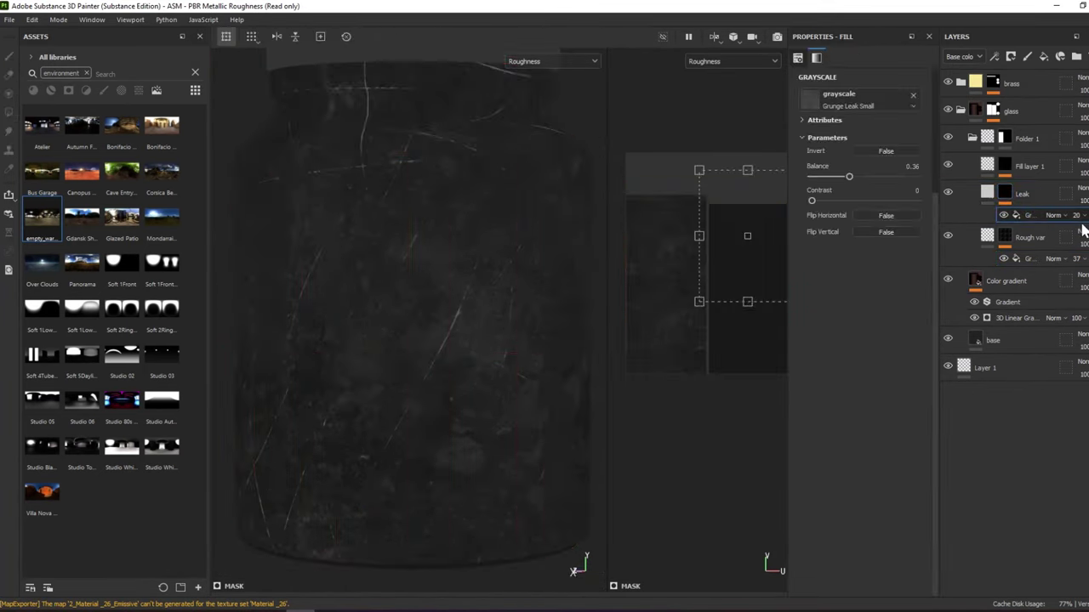
{"action": "left_click", "coordinate": [1028, 216]}
{"action": "key", "text": "m"}
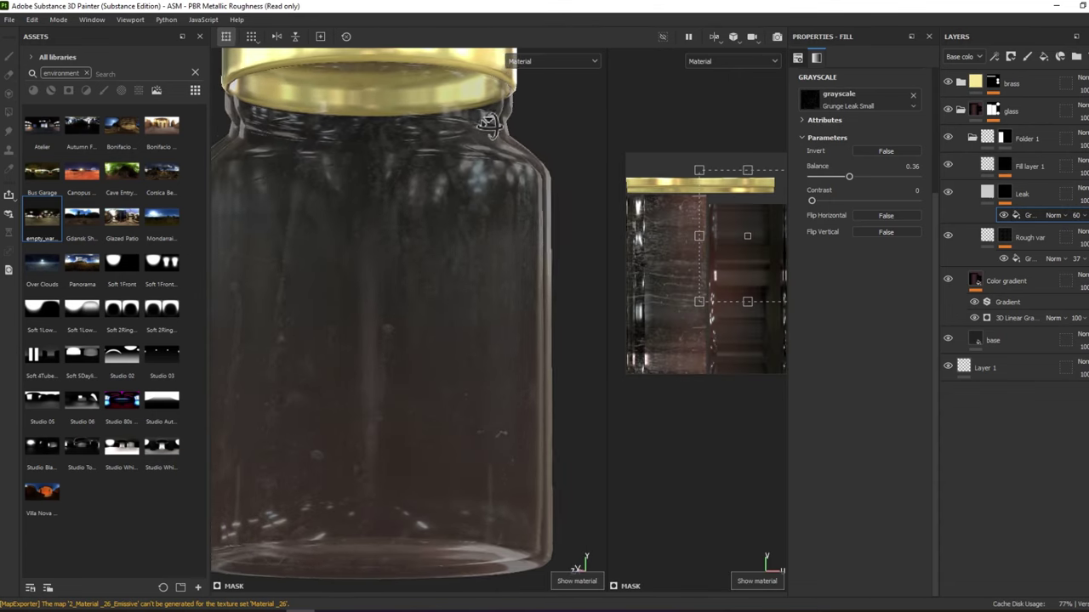
{"action": "left_click_drag", "start_coordinate": [1083, 236], "coordinate": [1075, 238]}
{"action": "left_click_drag", "start_coordinate": [538, 201], "coordinate": [432, 205], "text": "alt"}
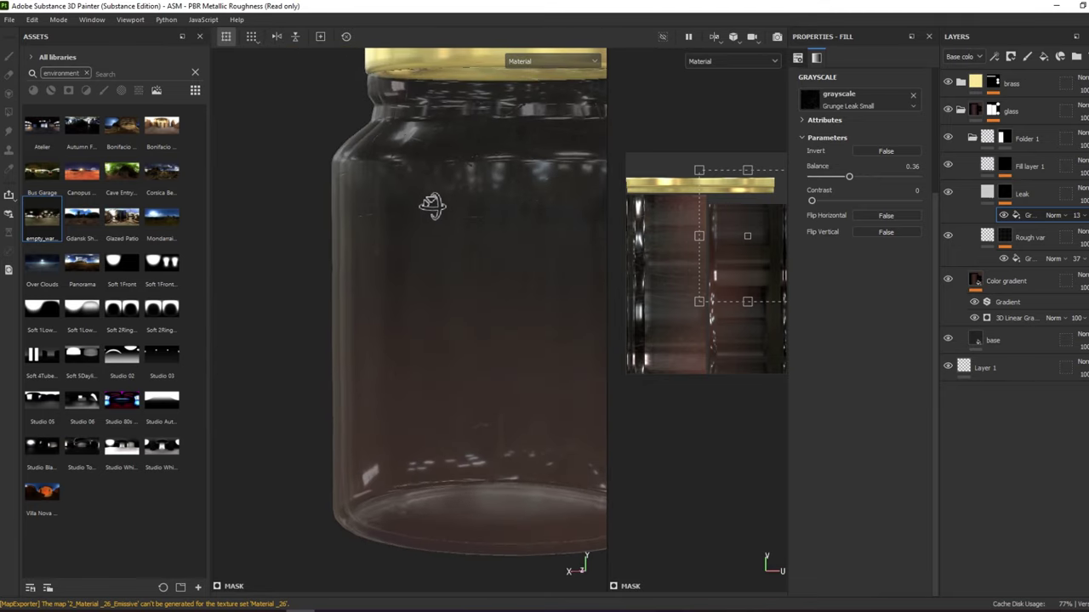
{"action": "left_click", "coordinate": [995, 165]}
{"action": "type", "text": "scratches"}
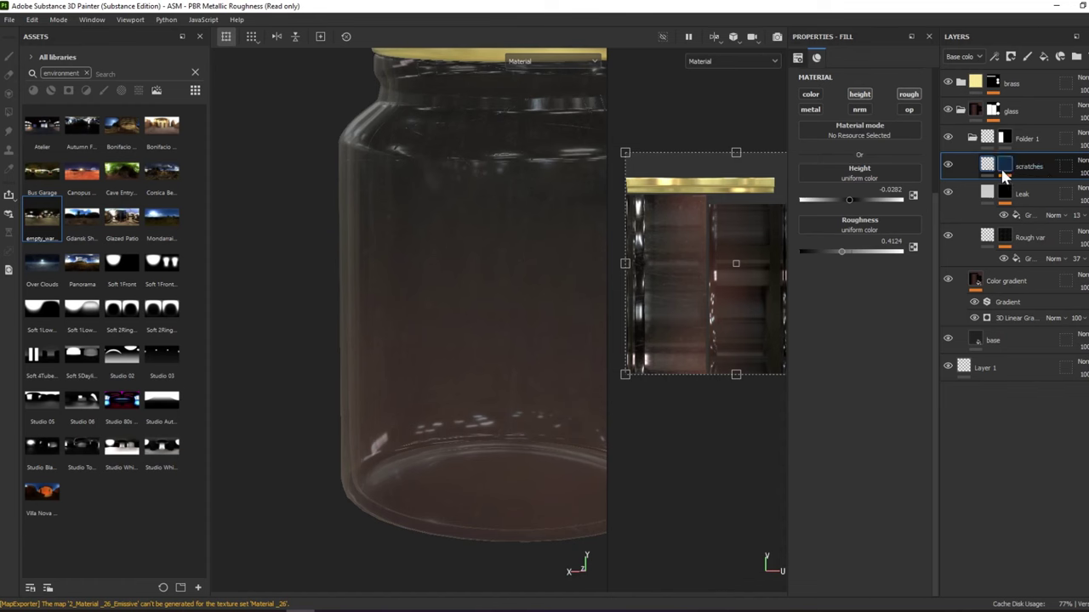
Inspect the scratches layer's Grunge Scratches Rough mask fill and add a second fill effect
{"action": "mouse_move", "coordinate": [408, 205]}
{"action": "left_mouse_down", "text": "alt"}
{"action": "mouse_move", "coordinate": [250, 236]}
{"action": "mouse_move", "coordinate": [264, 184]}
{"action": "mouse_move", "coordinate": [250, 194]}
{"action": "mouse_move", "coordinate": [394, 230]}
{"action": "mouse_move", "coordinate": [394, 202]}
{"action": "left_mouse_up", "text": "alt"}
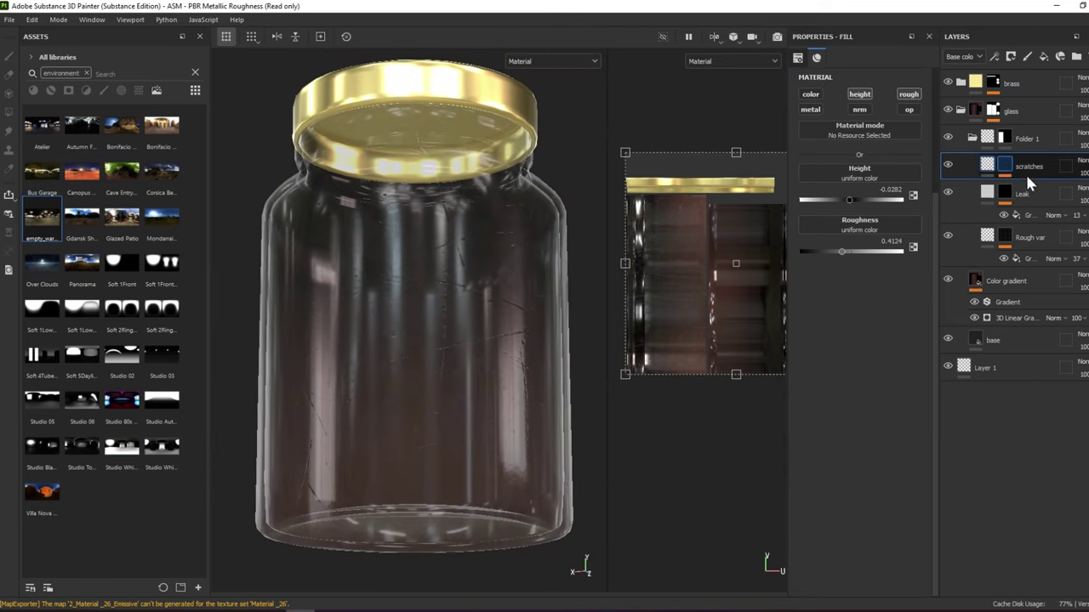
{"action": "left_click", "coordinate": [1028, 181], "text": "alt"}
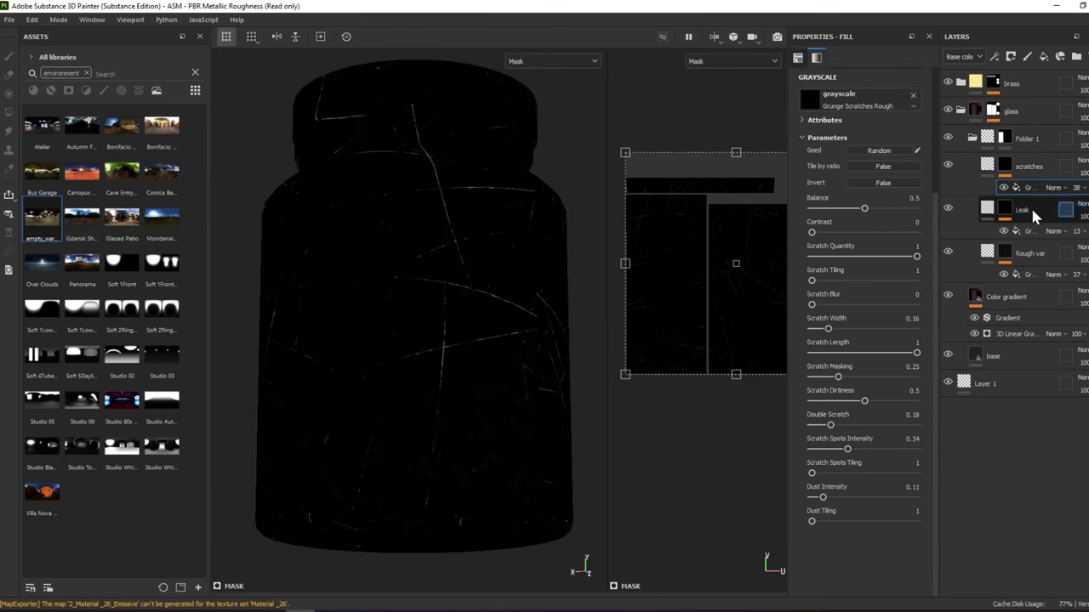
{"action": "key", "text": "m"}
{"action": "mouse_move", "coordinate": [485, 231]}
{"action": "left_mouse_down", "text": "alt"}
{"action": "mouse_move", "coordinate": [409, 238]}
{"action": "mouse_move", "coordinate": [486, 231]}
{"action": "left_mouse_up", "text": "alt"}
{"action": "scroll", "coordinate": [425, 251], "scroll_direction": "up", "scroll_amount": 2}
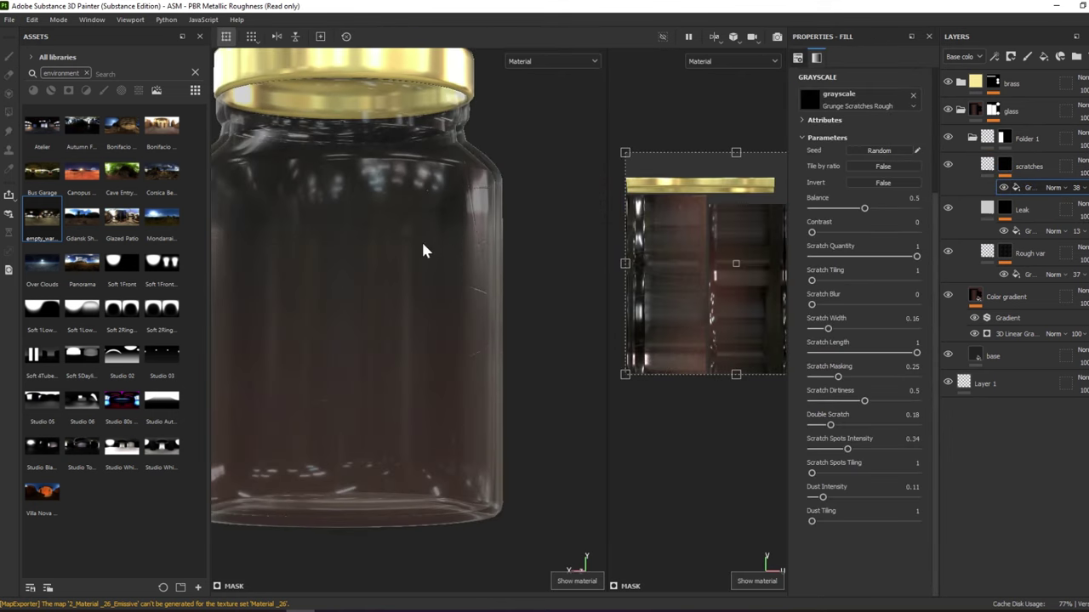
{"action": "left_click_drag", "start_coordinate": [425, 251], "coordinate": [525, 243], "text": "alt"}
{"action": "right_click", "coordinate": [1018, 184]}
{"action": "left_click", "coordinate": [1011, 359]}
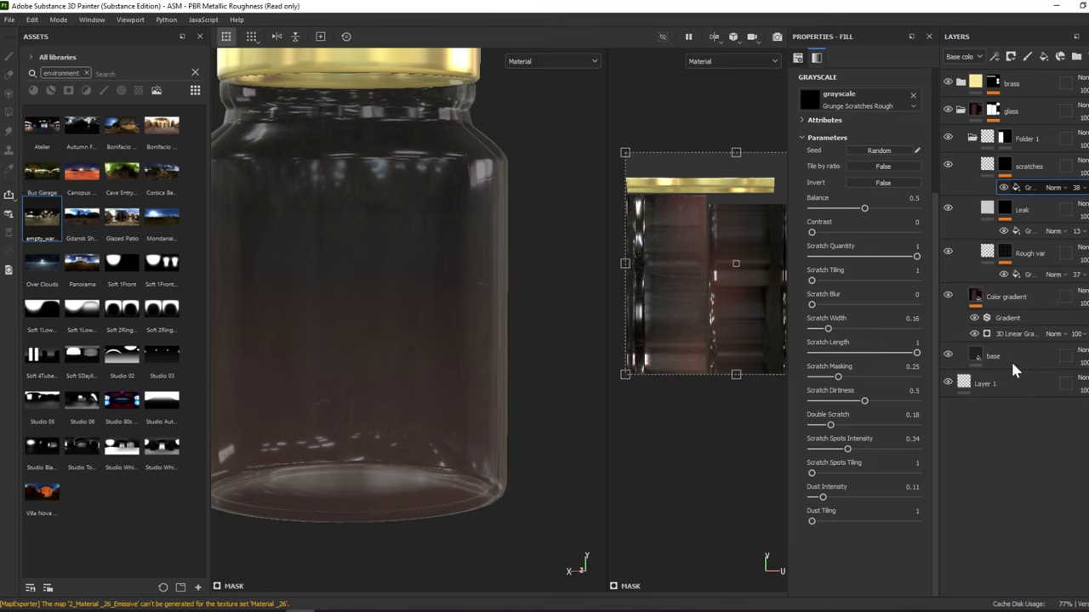
{"action": "left_click", "coordinate": [1010, 184], "text": "alt"}
Search 'scrat' in Resources and set the new fill to Grunge Scratches Rough
{"action": "left_click", "coordinate": [878, 97]}
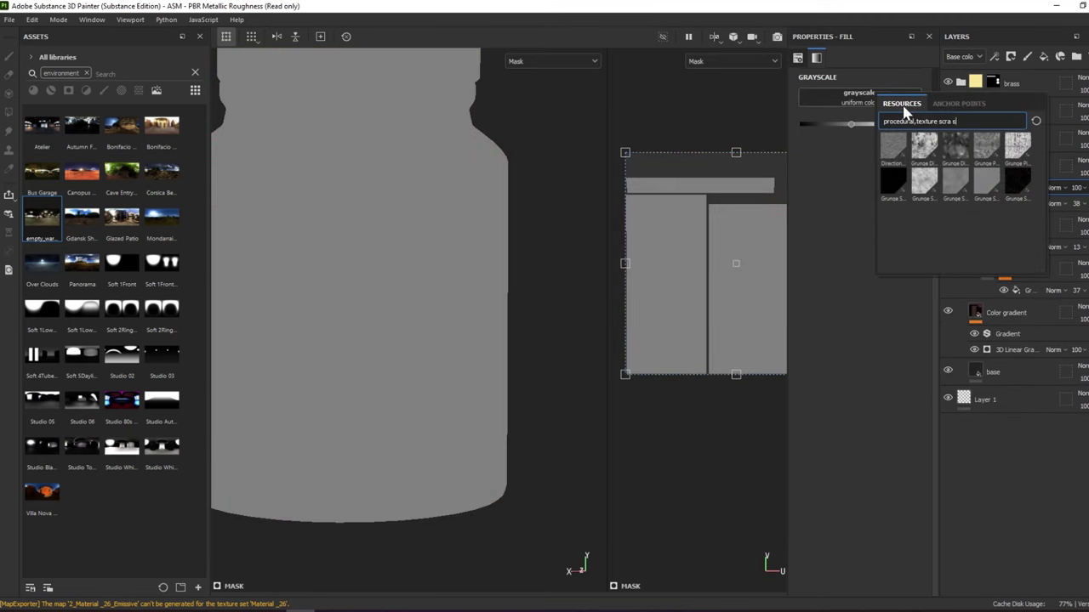
{"action": "key", "text": "BackSpace"}
{"action": "key", "text": "BackSpace"}
{"action": "key", "text": "BackSpace"}
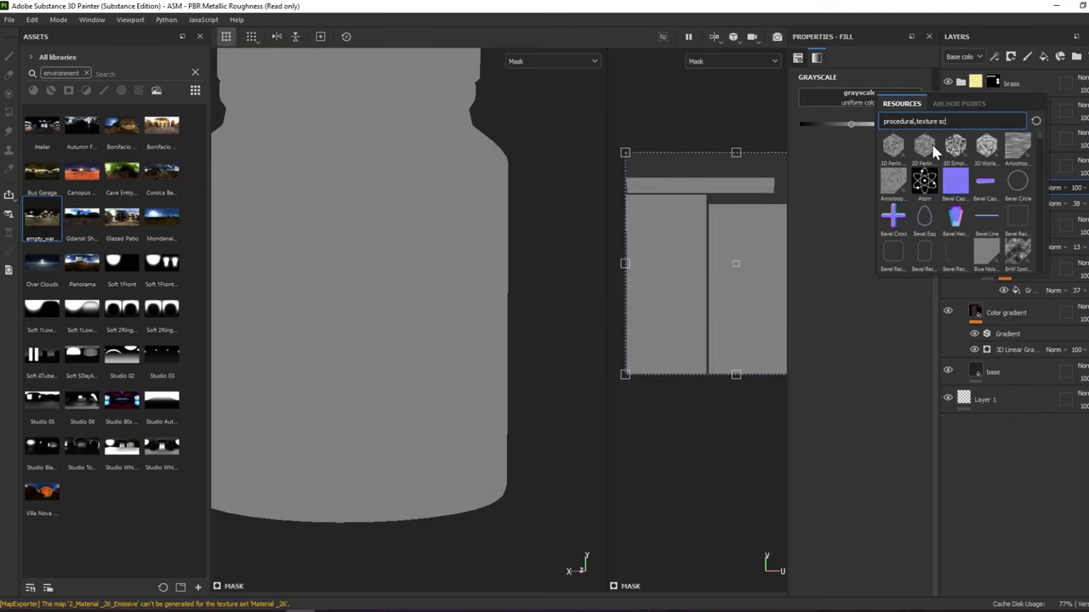
{"action": "type", "text": "r"}
{"action": "key", "text": "BackSpace"}
{"action": "type", "text": "at"}
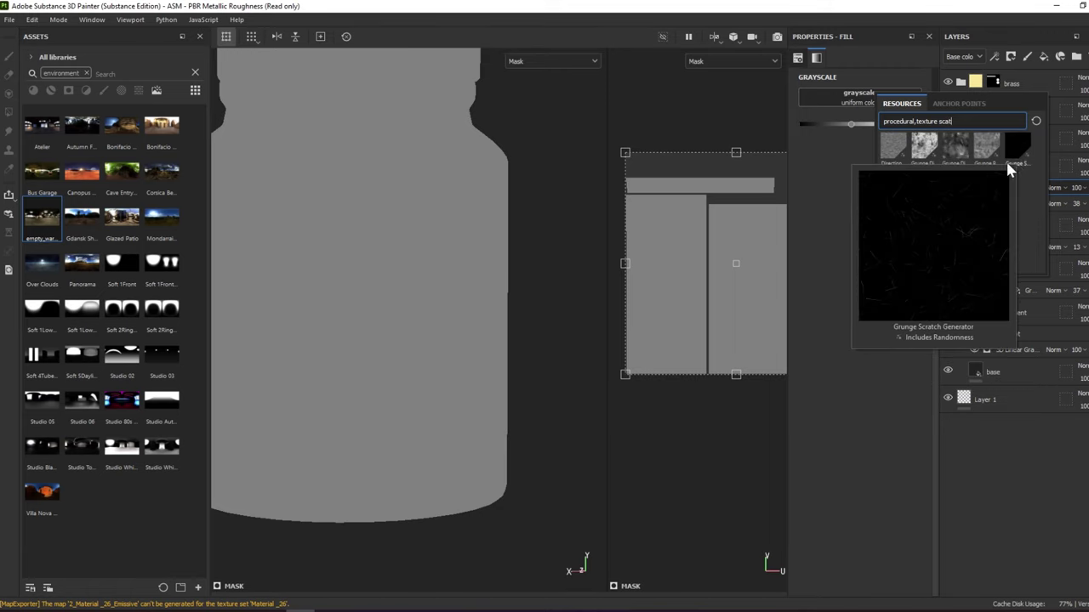
{"action": "left_click", "coordinate": [987, 181]}
{"action": "left_click", "coordinate": [859, 100]}
{"action": "left_click", "coordinate": [907, 166]}
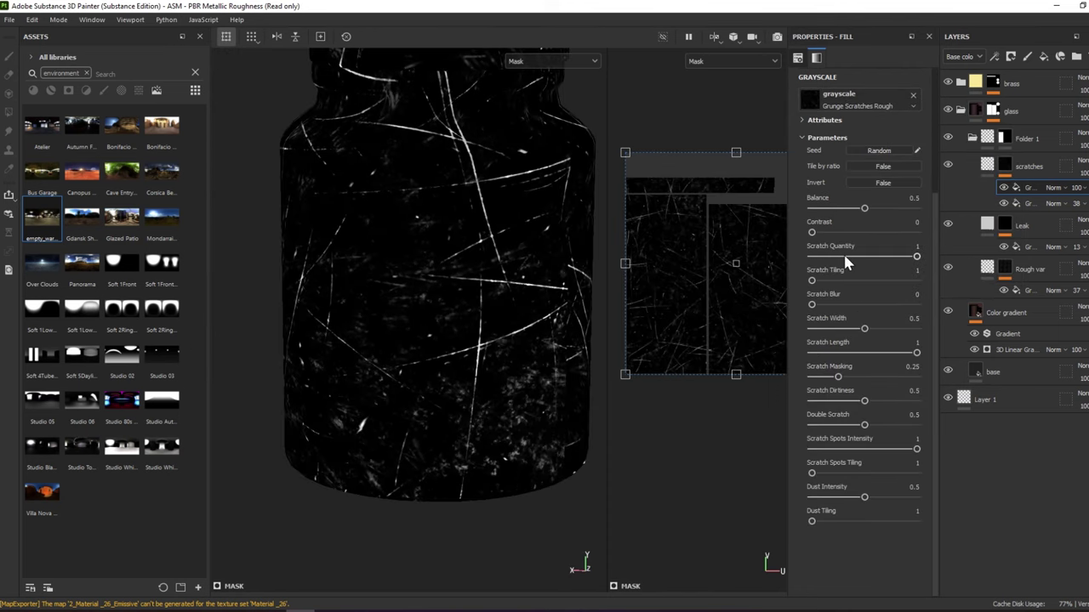
Set scratch tiling 6, quantity 0.6, width 0, spots 0.11 and dust 0.02
{"action": "left_click_drag", "start_coordinate": [836, 281], "coordinate": [873, 281]}
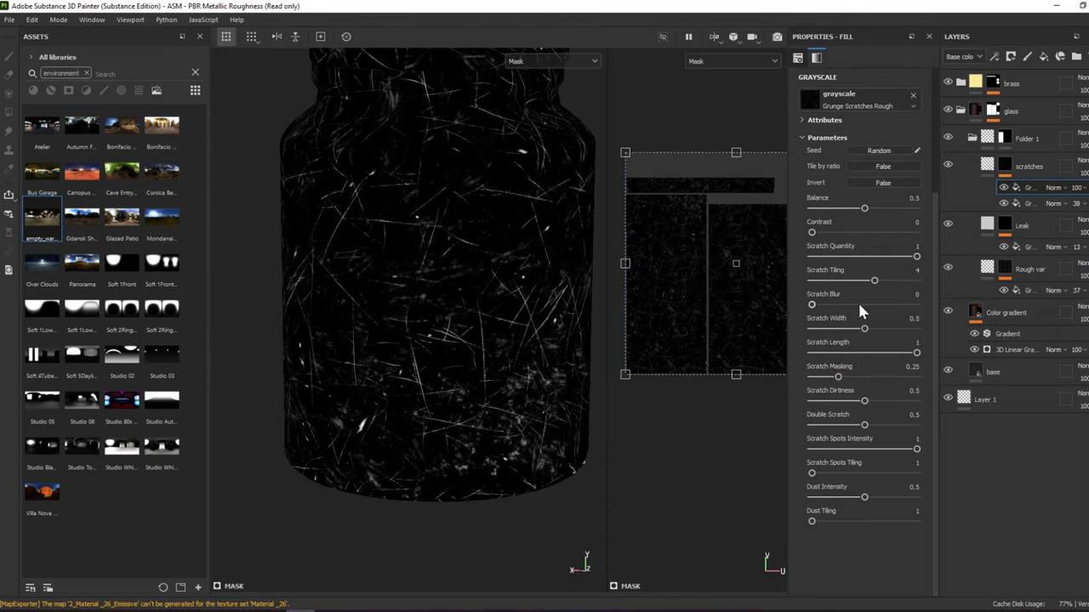
{"action": "left_click_drag", "start_coordinate": [831, 451], "coordinate": [823, 450]}
{"action": "left_click_drag", "start_coordinate": [824, 499], "coordinate": [810, 499]}
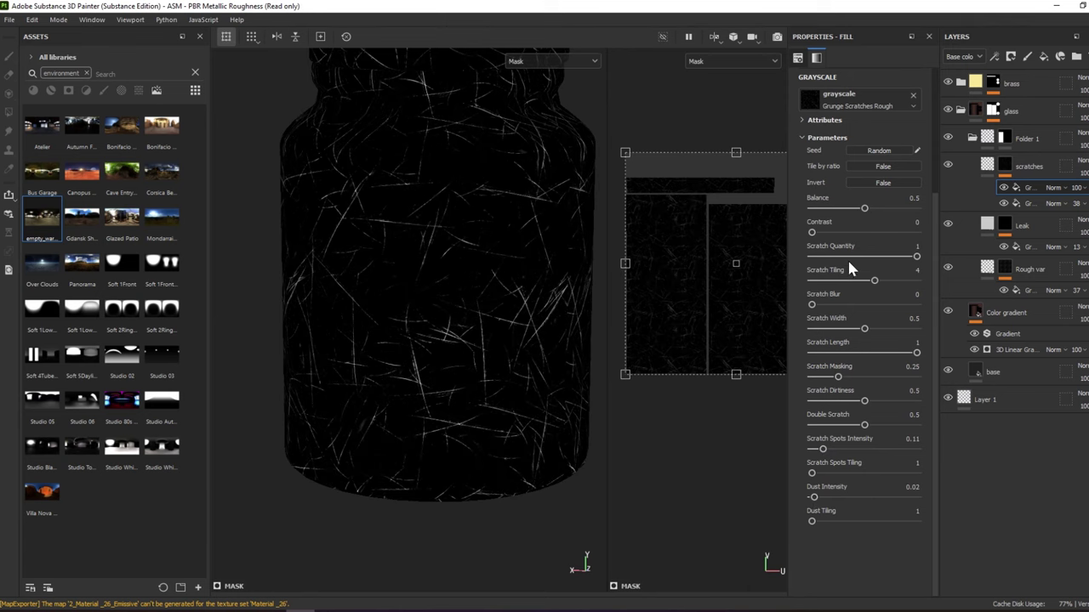
{"action": "left_click", "coordinate": [899, 281]}
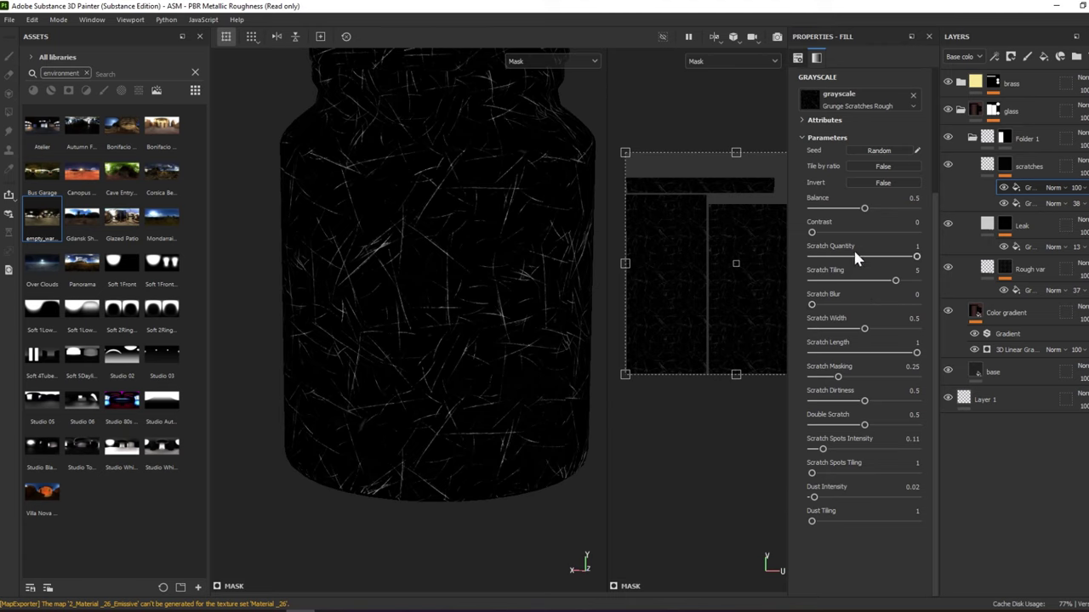
{"action": "mouse_move", "coordinate": [916, 256]}
{"action": "left_mouse_down"}
{"action": "mouse_move", "coordinate": [834, 257]}
{"action": "mouse_move", "coordinate": [845, 258]}
{"action": "left_mouse_up"}
{"action": "left_click_drag", "start_coordinate": [900, 282], "coordinate": [915, 283]}
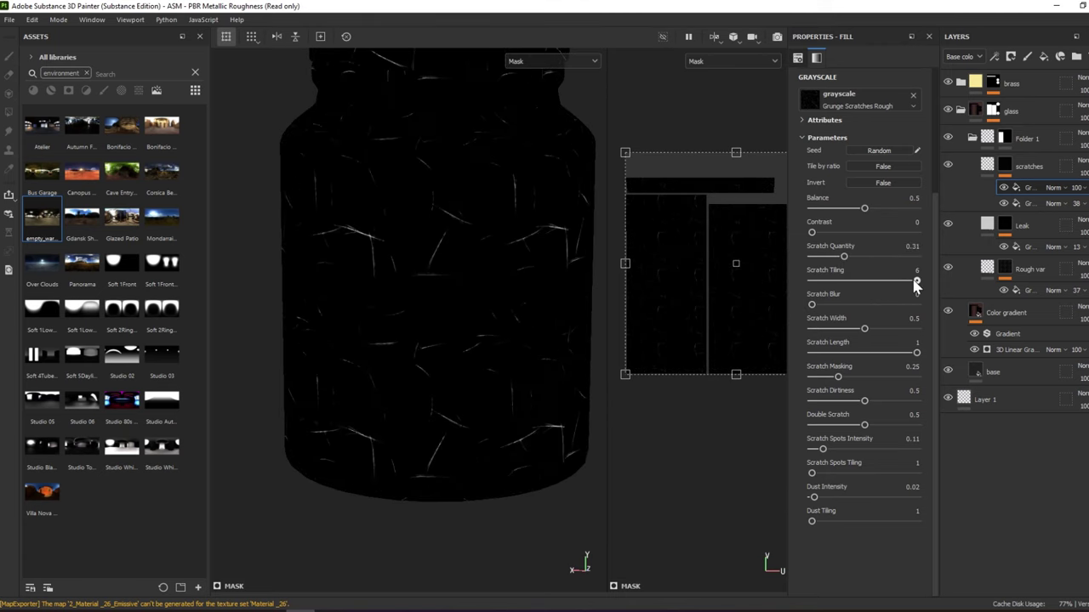
{"action": "left_click_drag", "start_coordinate": [861, 256], "coordinate": [874, 257]}
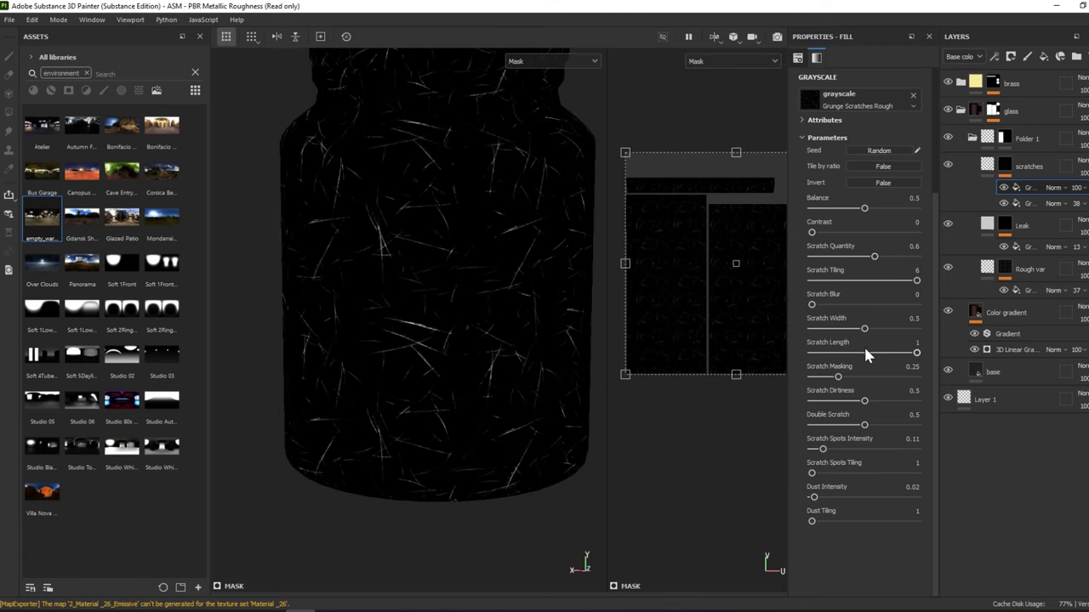
{"action": "left_click_drag", "start_coordinate": [864, 328], "coordinate": [811, 329]}
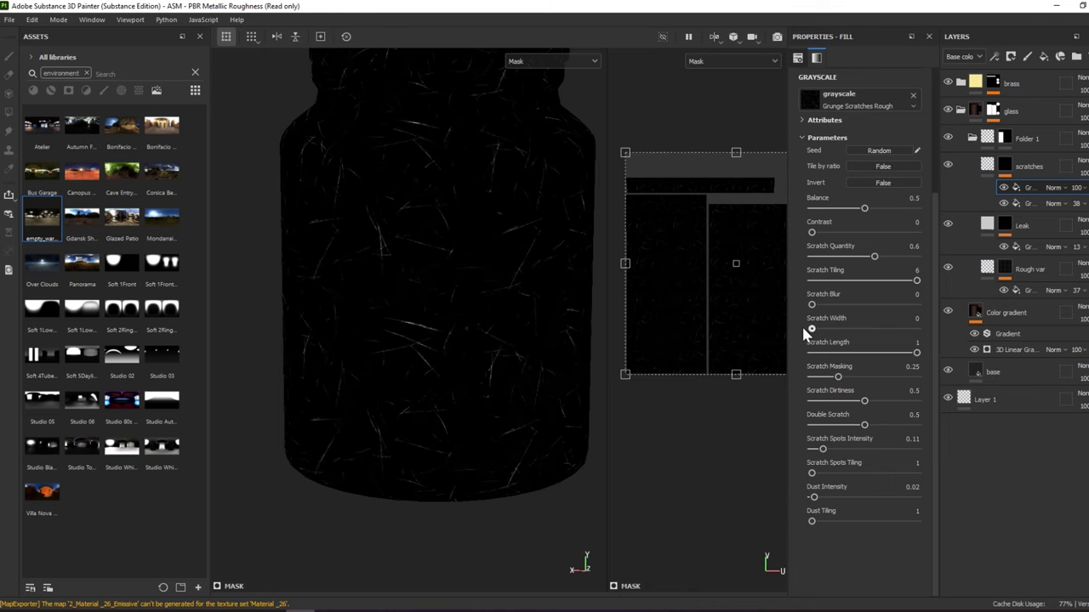
{"action": "key", "text": "m"}
{"action": "scroll", "coordinate": [474, 212], "scroll_direction": "up", "scroll_amount": 5}
{"action": "mouse_move", "coordinate": [473, 211]}
{"action": "left_mouse_down", "text": "alt"}
{"action": "mouse_move", "coordinate": [439, 178]}
{"action": "mouse_move", "coordinate": [589, 157]}
{"action": "left_mouse_up", "text": "alt"}
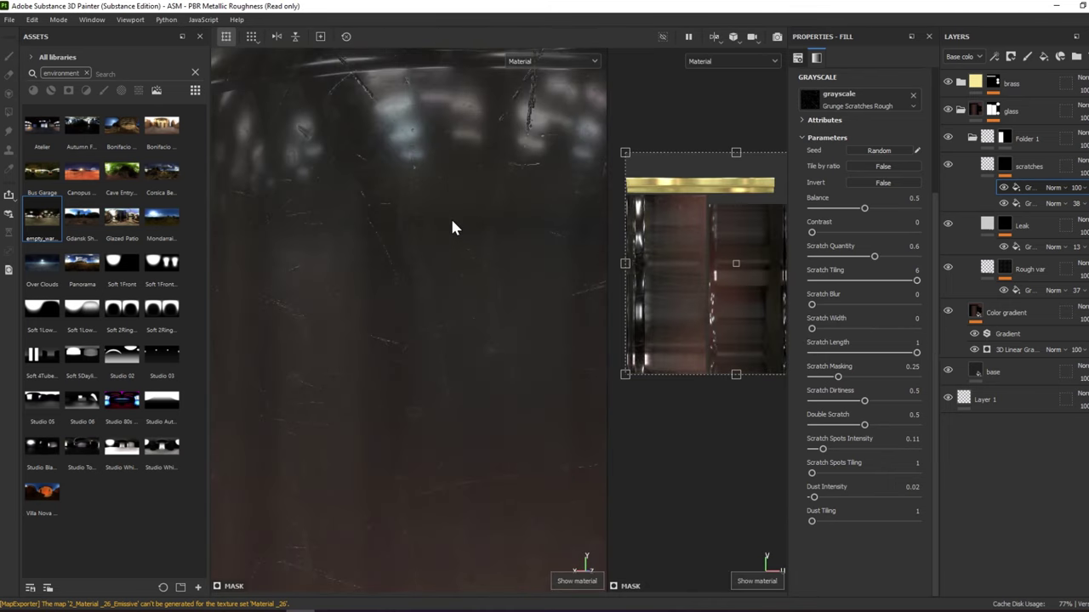
Blend the new scratch fill as Linear Dodge at 26 and lower the other fill to 10
{"action": "left_click", "coordinate": [1053, 187]}
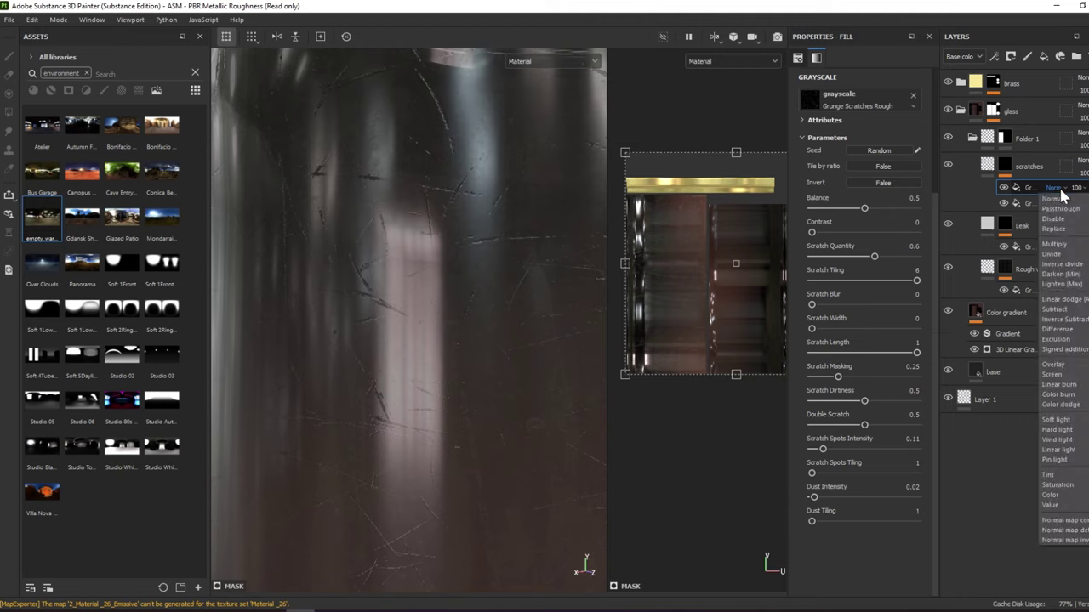
{"action": "left_click", "coordinate": [1064, 300]}
{"action": "left_click_drag", "start_coordinate": [1075, 187], "coordinate": [1073, 203]}
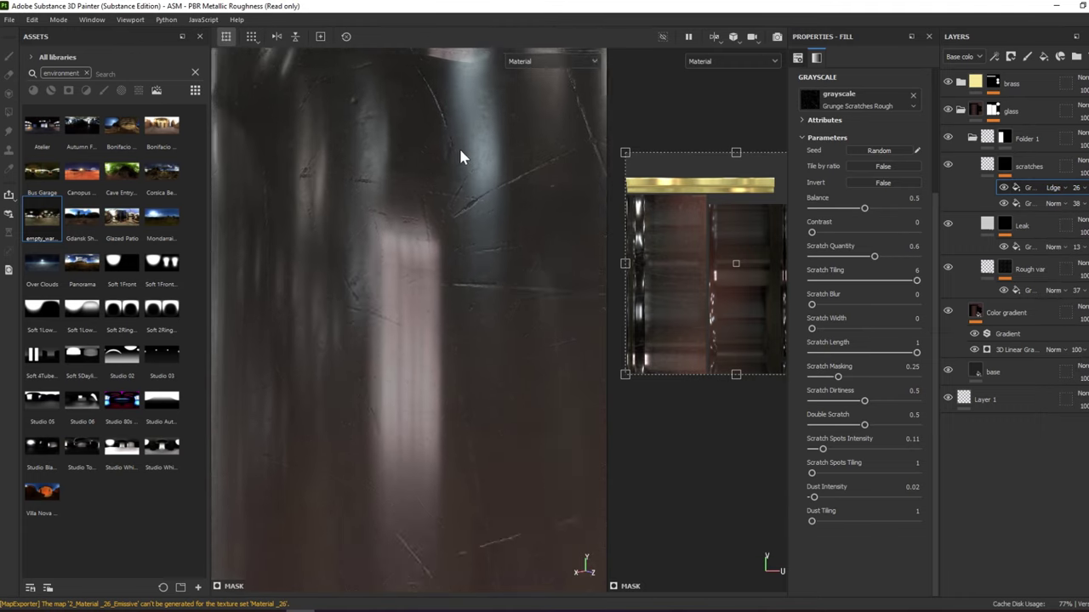
{"action": "left_click_drag", "start_coordinate": [458, 145], "coordinate": [454, 149], "text": "alt"}
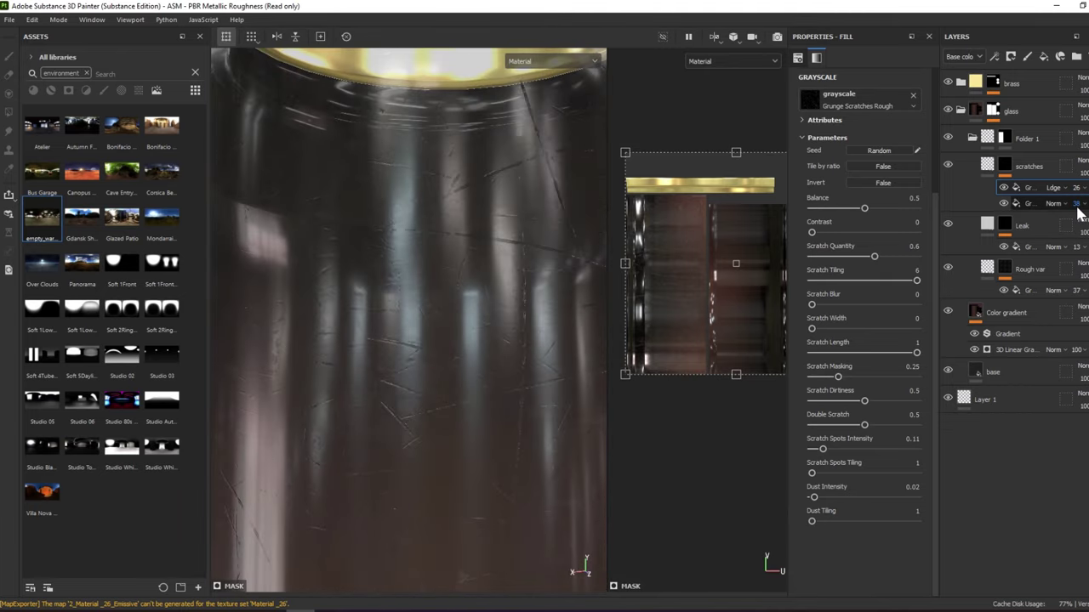
{"action": "left_click_drag", "start_coordinate": [1076, 203], "coordinate": [1074, 225]}
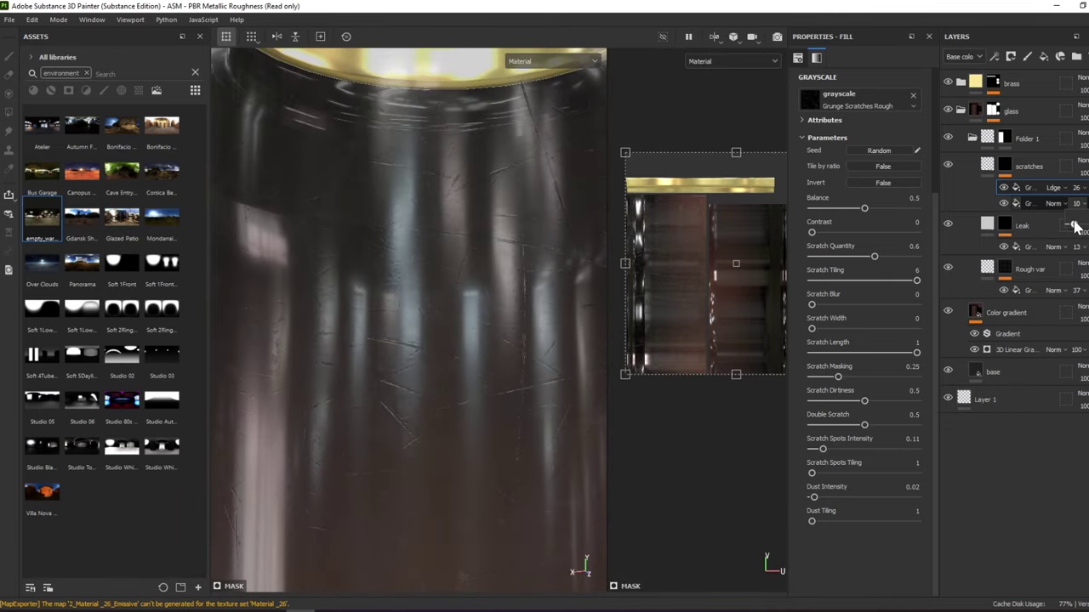
Frame the jar in the single 3D viewport layout and orbit to a front view
{"action": "key", "text": "f"}
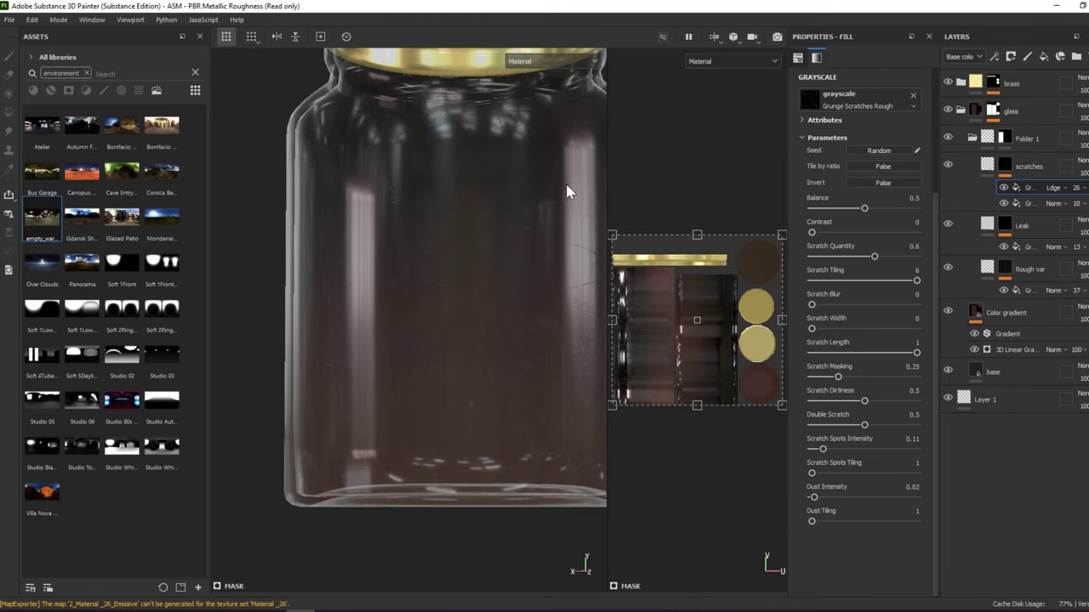
{"action": "key", "text": "F2"}
{"action": "mouse_move", "coordinate": [561, 180]}
{"action": "left_mouse_down", "text": "alt"}
{"action": "mouse_move", "coordinate": [579, 250]}
{"action": "mouse_move", "coordinate": [607, 275]}
{"action": "mouse_move", "coordinate": [705, 258]}
{"action": "mouse_move", "coordinate": [564, 258]}
{"action": "mouse_move", "coordinate": [564, 213]}
{"action": "mouse_move", "coordinate": [545, 276]}
{"action": "mouse_move", "coordinate": [624, 224]}
{"action": "mouse_move", "coordinate": [707, 197]}
{"action": "mouse_move", "coordinate": [707, 250]}
{"action": "left_mouse_up", "text": "alt"}
{"action": "scroll", "coordinate": [546, 277], "scroll_direction": "down", "scroll_amount": 5}
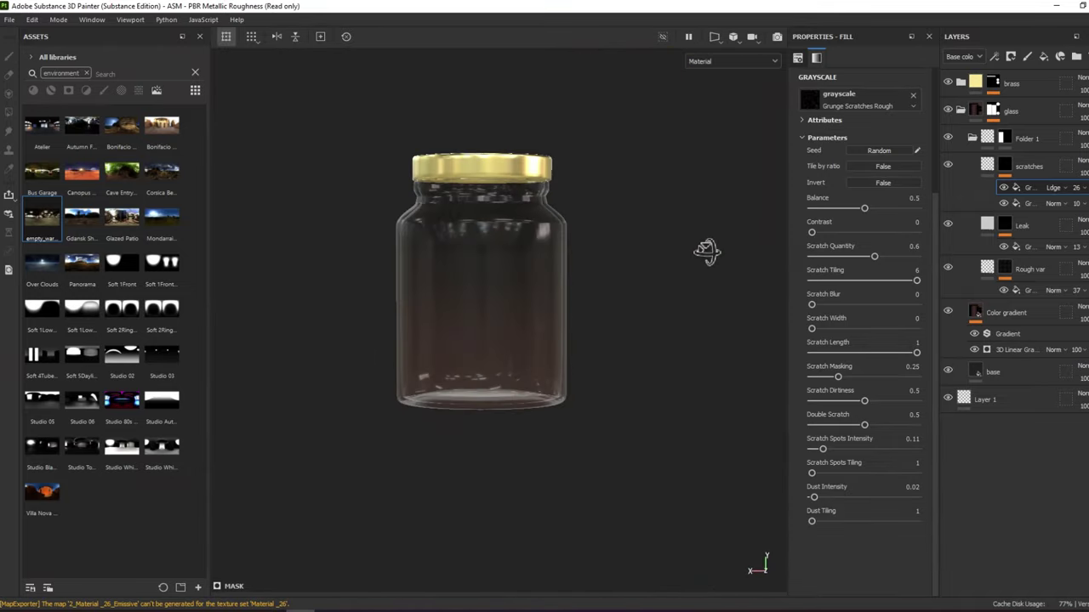
{"action": "scroll", "coordinate": [554, 246], "scroll_direction": "up", "scroll_amount": 3}
{"action": "scroll", "coordinate": [613, 235], "scroll_direction": "up", "scroll_amount": 2}
{"action": "mouse_move", "coordinate": [613, 235]}
{"action": "left_mouse_down", "text": "alt"}
{"action": "mouse_move", "coordinate": [595, 251]}
{"action": "mouse_move", "coordinate": [608, 219]}
{"action": "mouse_move", "coordinate": [556, 193]}
{"action": "left_mouse_up", "text": "alt"}
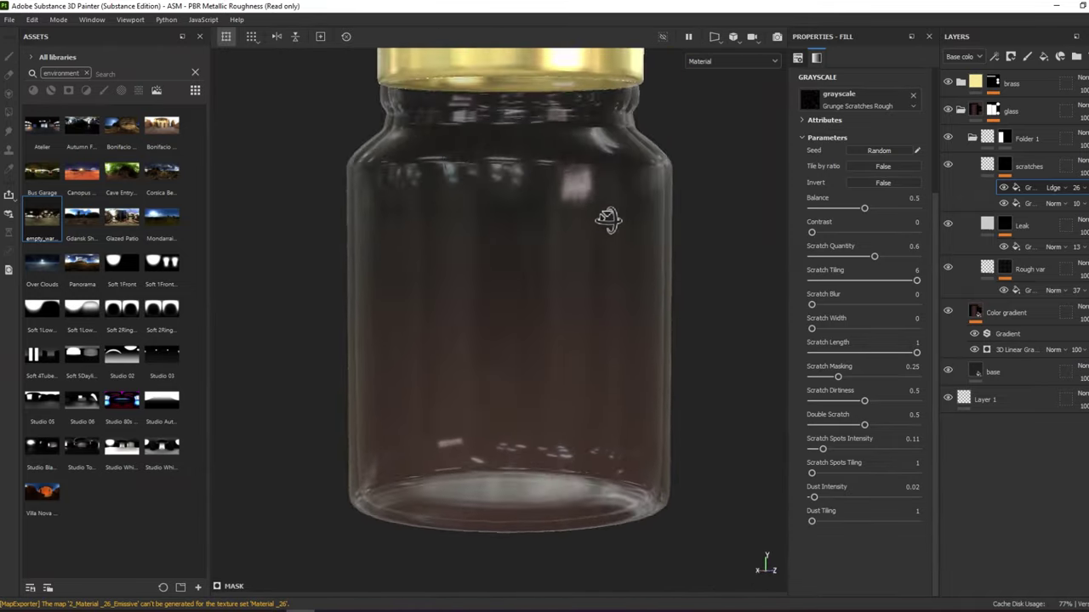
{"action": "scroll", "coordinate": [609, 219], "scroll_direction": "down", "scroll_amount": 3}
{"action": "scroll", "coordinate": [664, 199], "scroll_direction": "up", "scroll_amount": 3}
{"action": "left_click_drag", "start_coordinate": [664, 199], "coordinate": [675, 225], "text": "alt"}
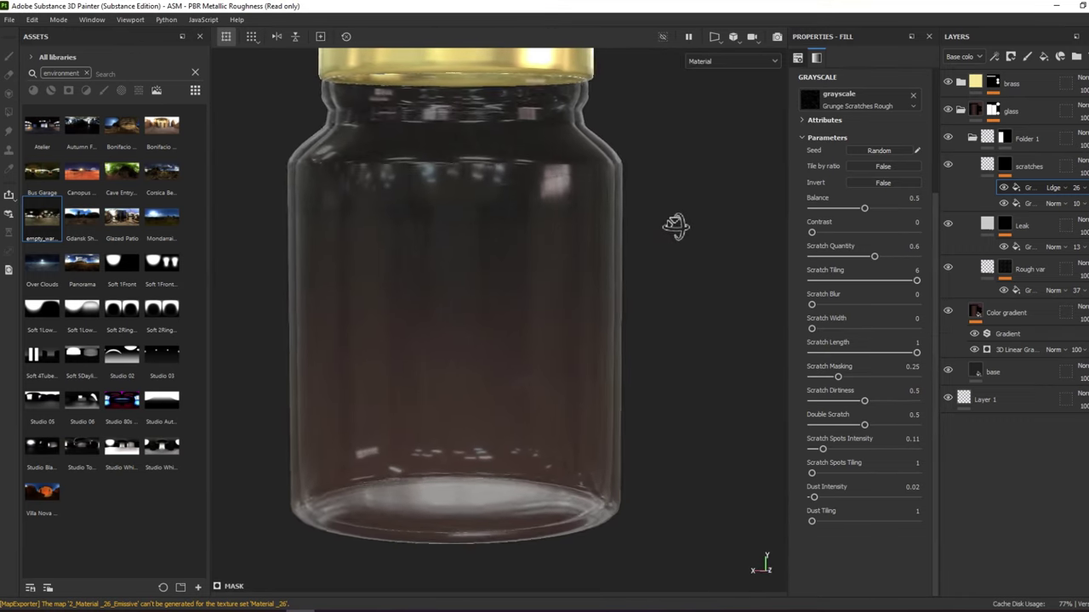
Collapse the scratches layer and duplicate the Rough var layer with its grunge fill
{"action": "left_click", "coordinate": [988, 168]}
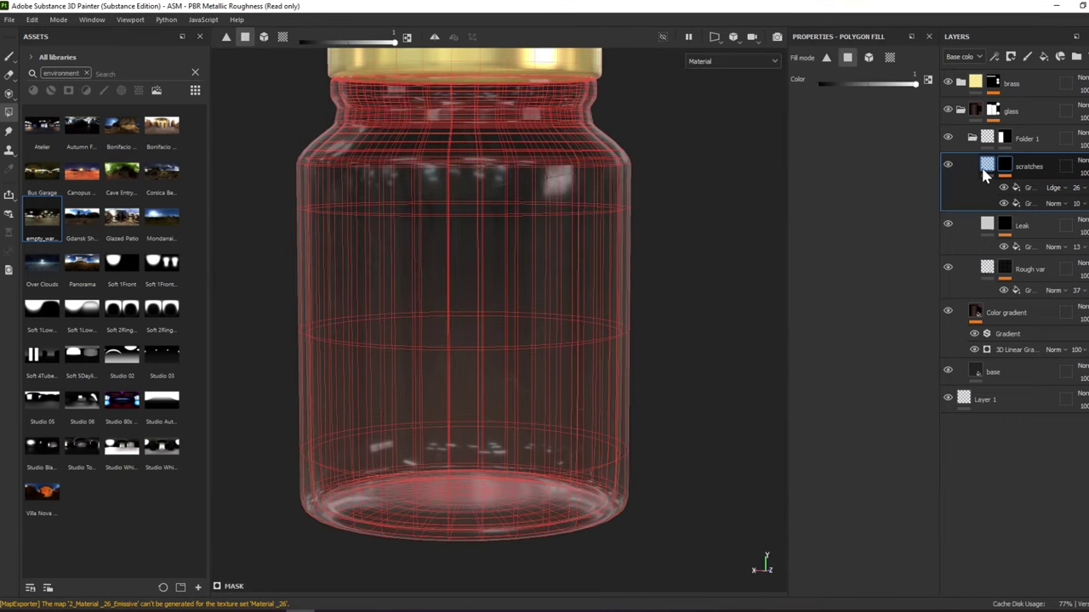
{"action": "left_click", "coordinate": [984, 172]}
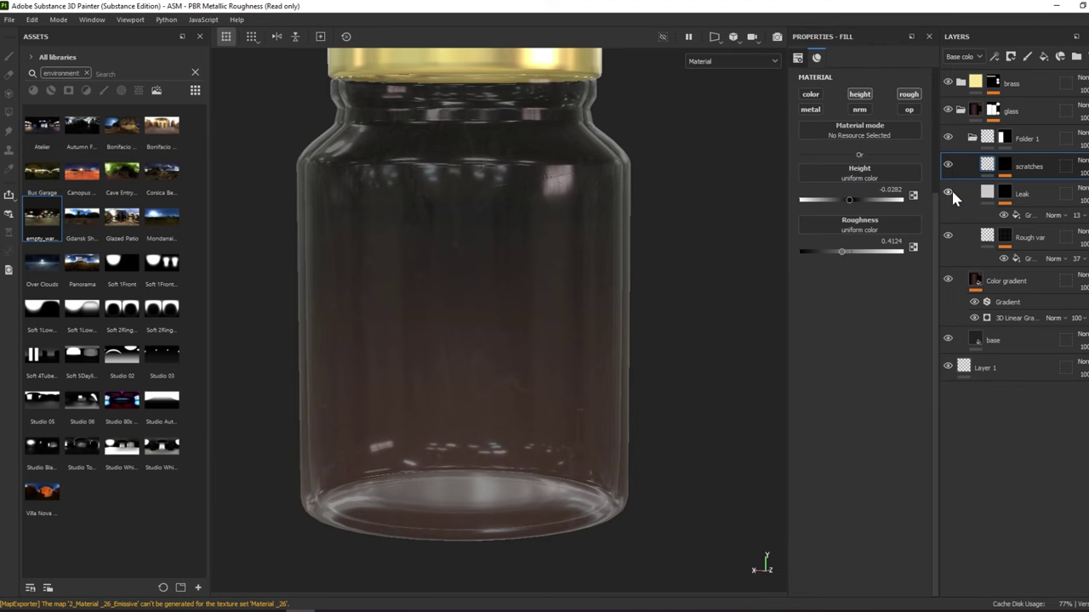
{"action": "left_click_drag", "start_coordinate": [668, 207], "coordinate": [584, 192], "text": "alt"}
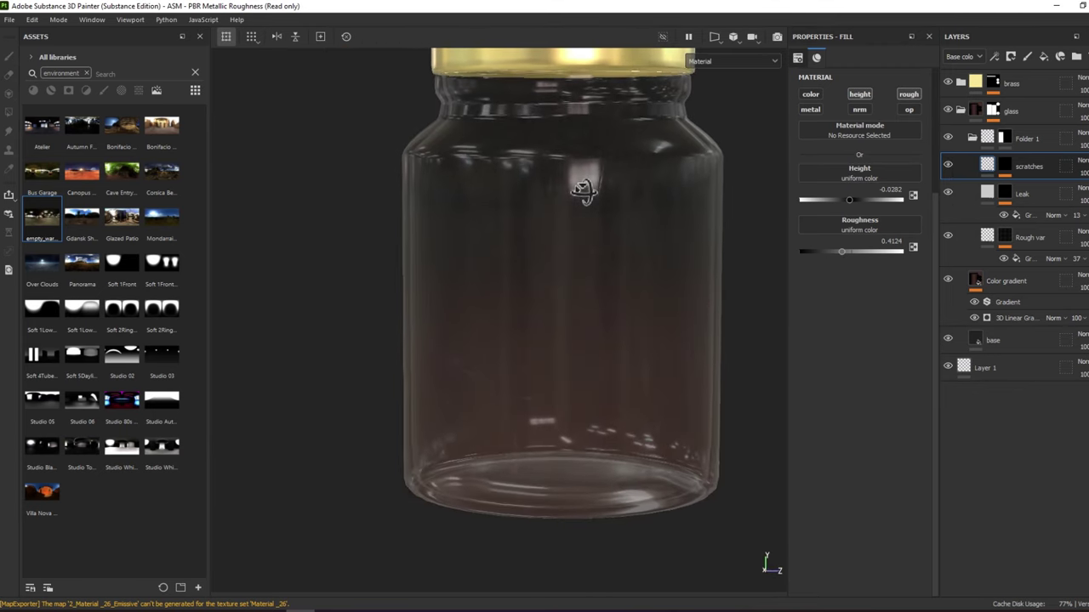
{"action": "left_click", "coordinate": [1010, 235]}
{"action": "right_click", "coordinate": [1020, 255]}
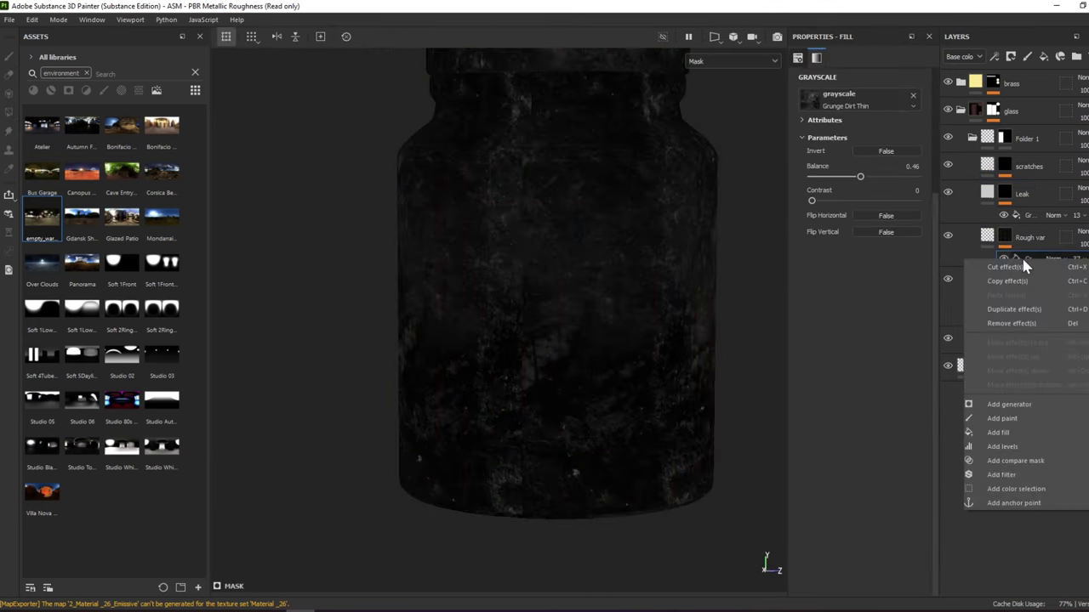
{"action": "key", "text": "ctrl+d"}
{"action": "left_click", "coordinate": [1019, 244]}
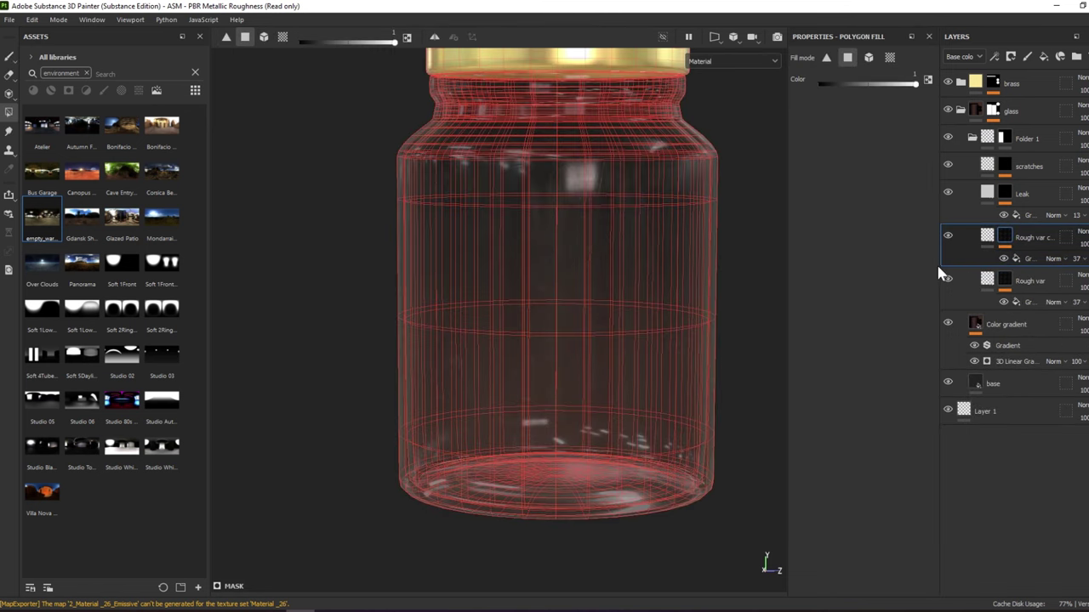
Bring up the grayscale texture choices for the Rough var copy's grunge fill
{"action": "right_click", "coordinate": [1012, 236]}
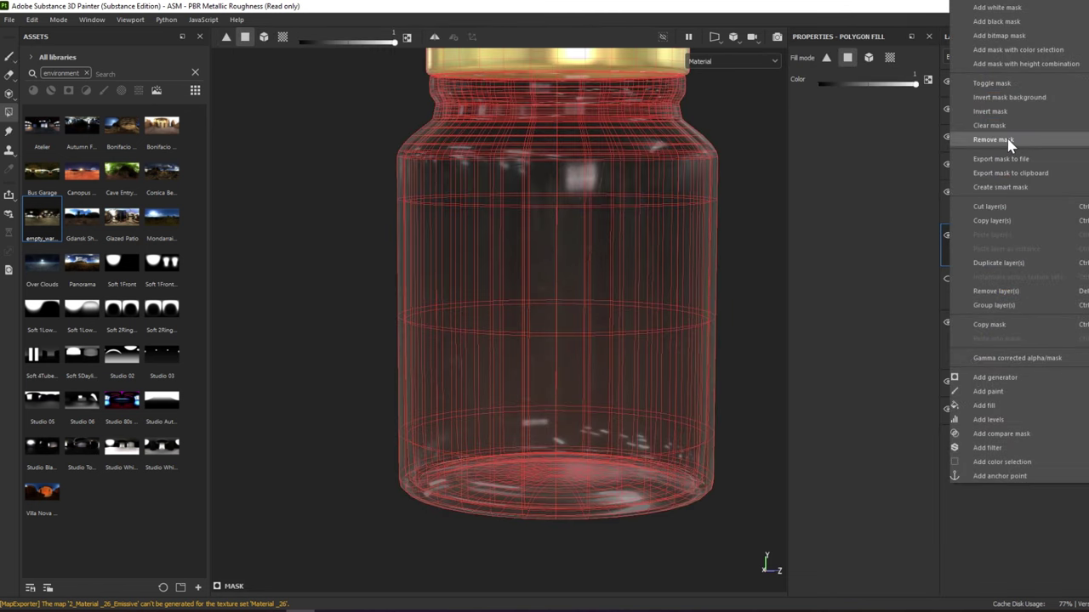
{"action": "left_click", "coordinate": [883, 221]}
{"action": "left_click", "coordinate": [1039, 254]}
Use Grunge Scratches Dirty as the mask's grayscale source at contrast 0.56, checking it in mask view
{"action": "left_click", "coordinate": [859, 106]}
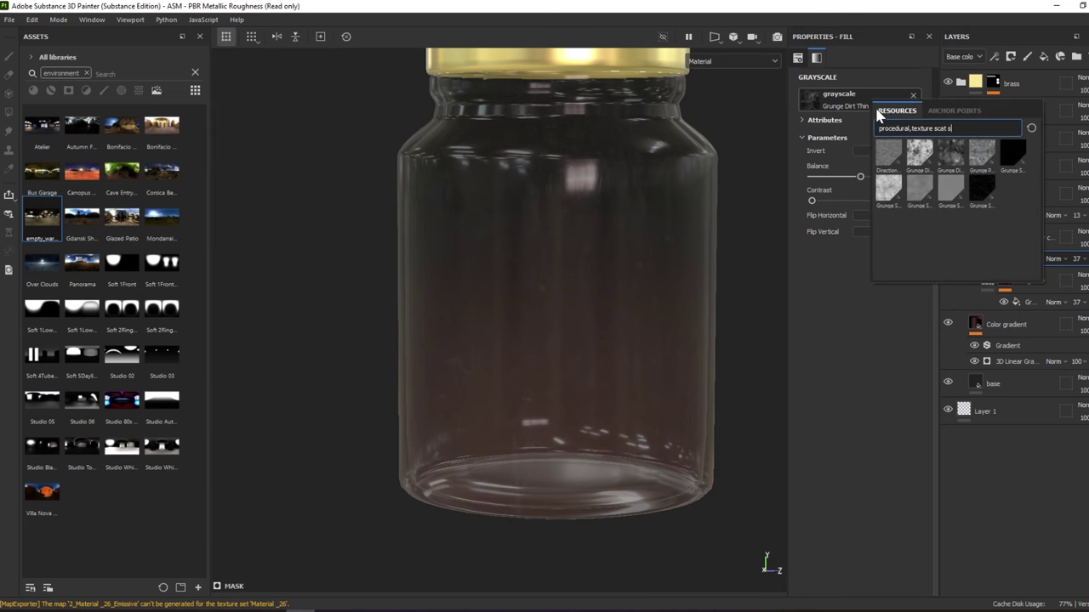
{"action": "left_click", "coordinate": [952, 191]}
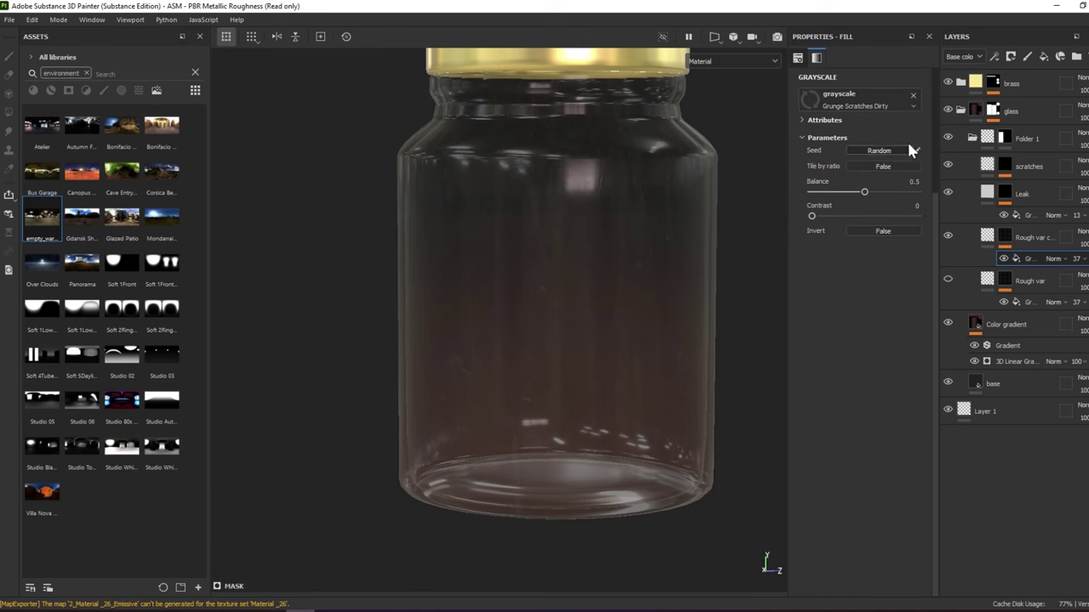
{"action": "key", "text": "m"}
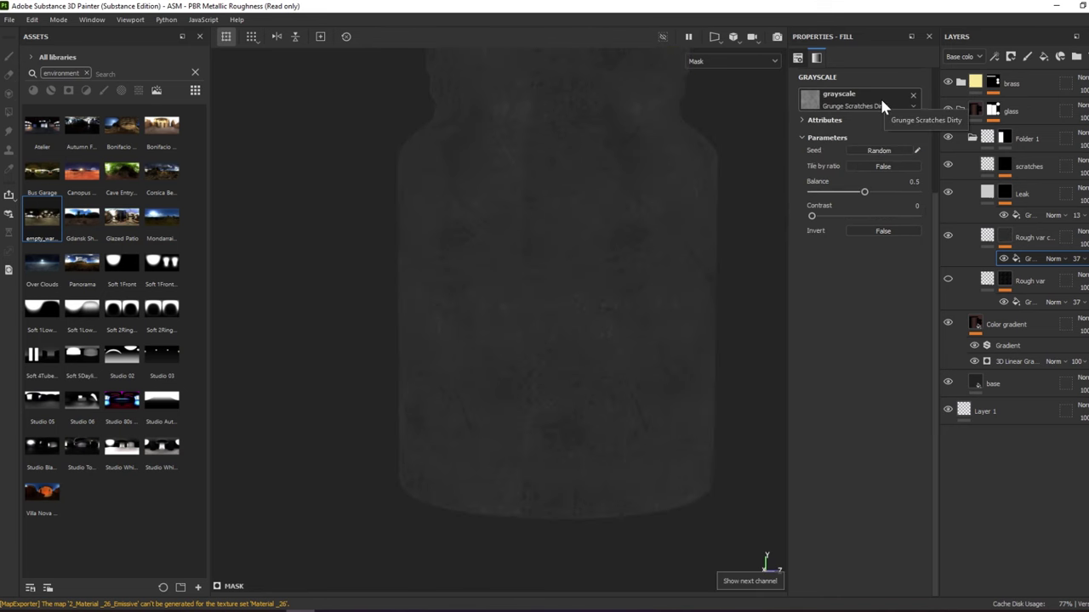
{"action": "middle_click_drag", "start_coordinate": [718, 155], "coordinate": [705, 163], "text": "alt"}
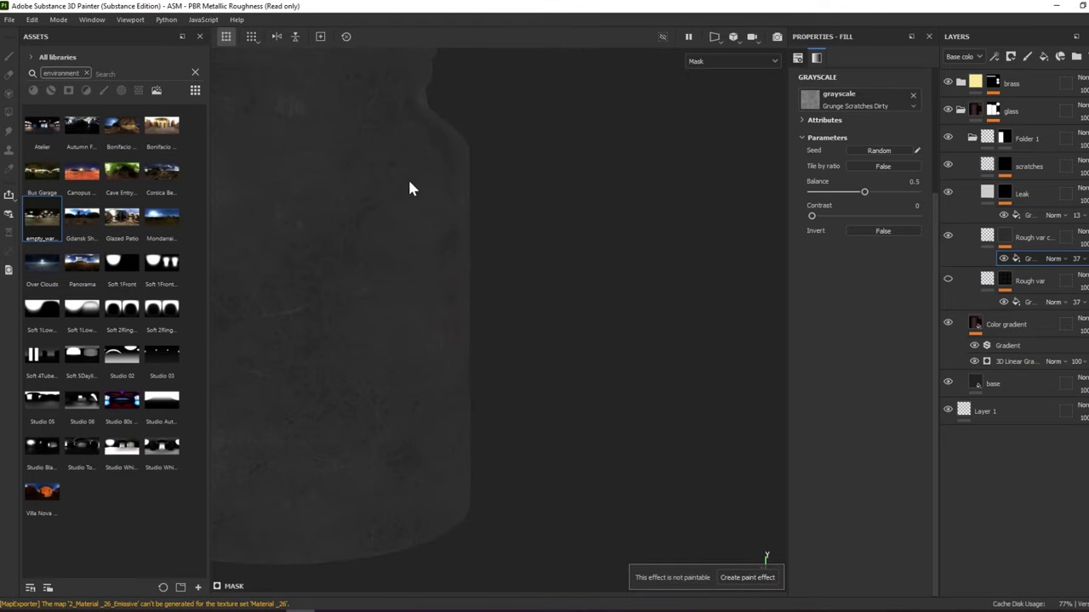
{"action": "mouse_move", "coordinate": [409, 188]}
{"action": "middle_mouse_down", "text": "alt"}
{"action": "mouse_move", "coordinate": [549, 163]}
{"action": "mouse_move", "coordinate": [586, 169]}
{"action": "middle_mouse_up", "text": "alt"}
{"action": "left_click", "coordinate": [869, 216]}
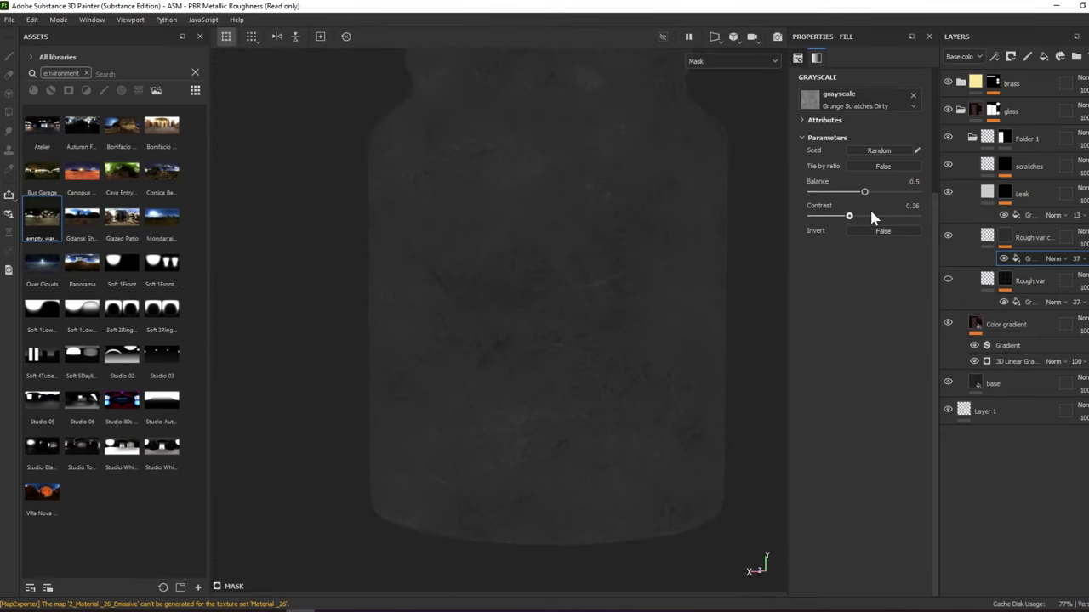
{"action": "key", "text": "m"}
Preview the copied roughness layer's mask on the jar, then reselect that fill layer
{"action": "scroll", "coordinate": [677, 261], "scroll_direction": "up", "scroll_amount": 3}
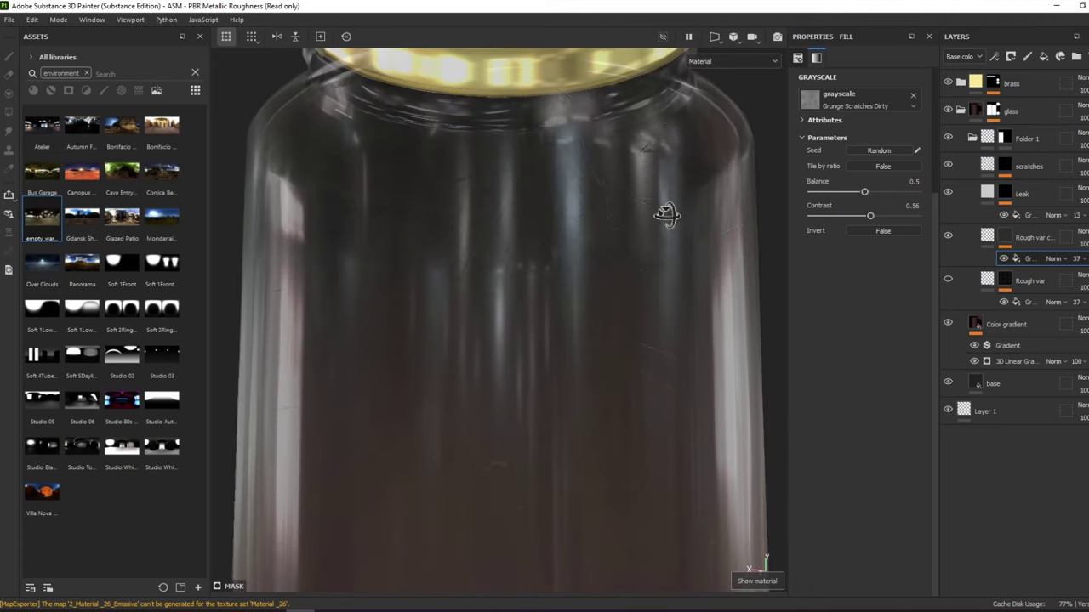
{"action": "left_click", "coordinate": [1004, 238]}
{"action": "key", "text": "4"}
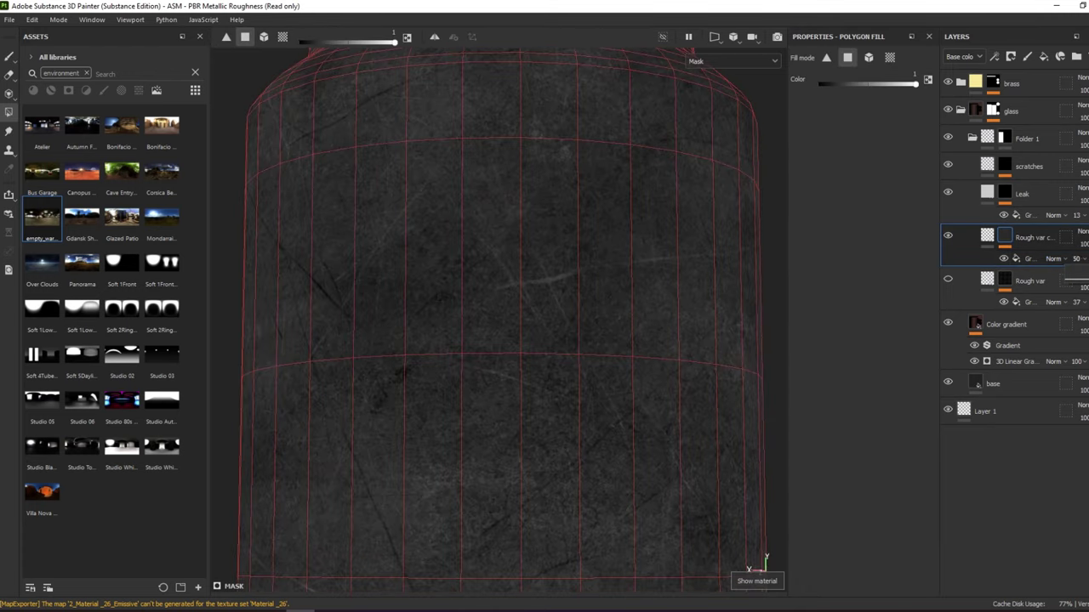
{"action": "key", "text": "m"}
{"action": "left_click", "coordinate": [987, 237]}
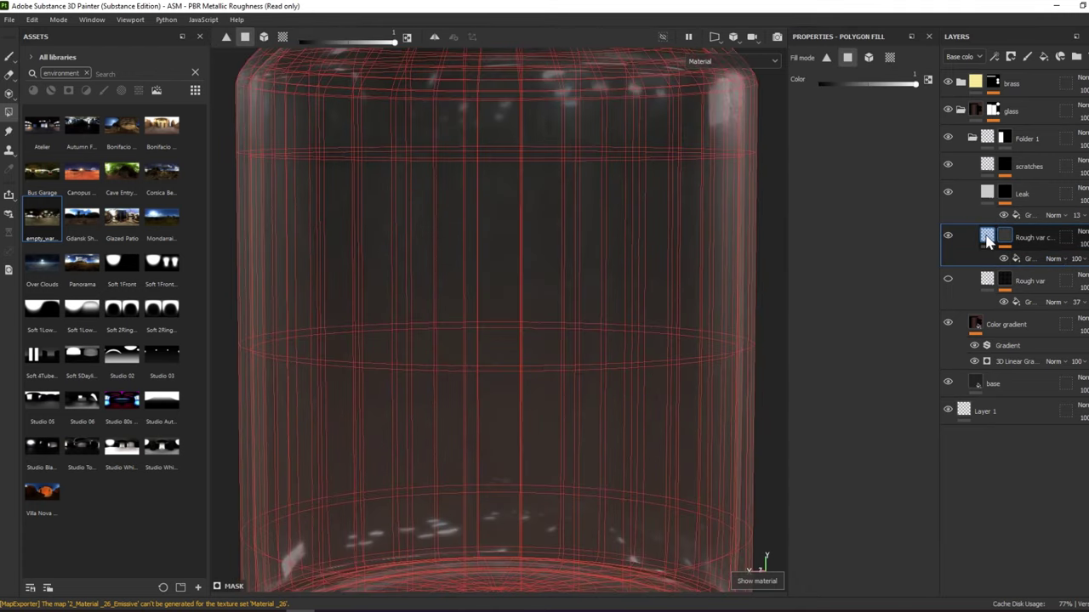
{"action": "mouse_move", "coordinate": [685, 271]}
{"action": "left_mouse_down", "text": "alt"}
{"action": "mouse_move", "coordinate": [702, 248]}
{"action": "mouse_move", "coordinate": [772, 213]}
{"action": "left_mouse_up", "text": "alt"}
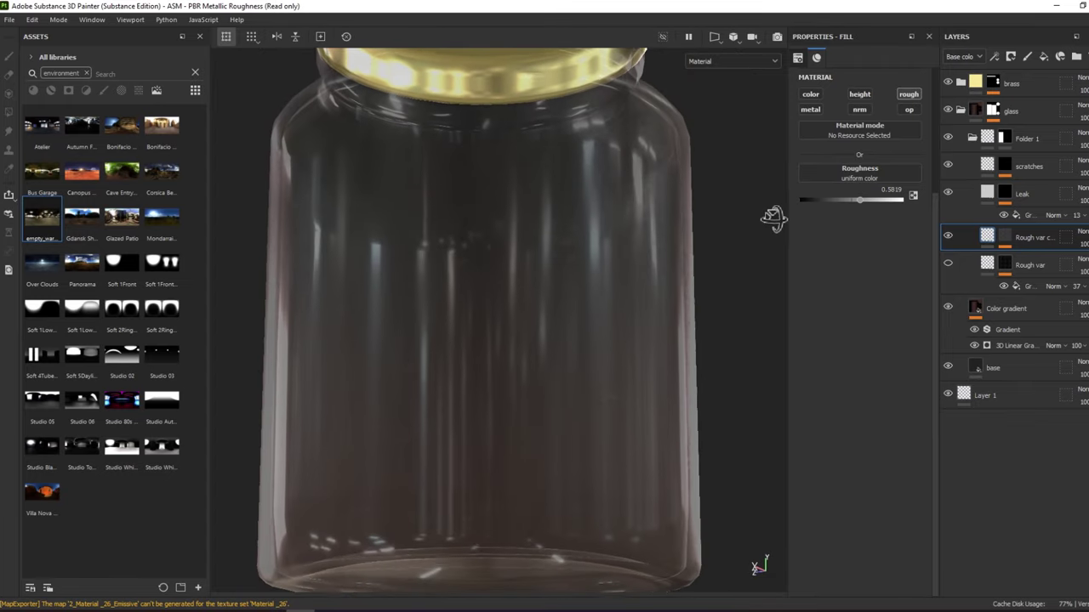
Hide the scratch roughness layer to compare the jar, then lower its grunge contrast
{"action": "left_click", "coordinate": [947, 238]}
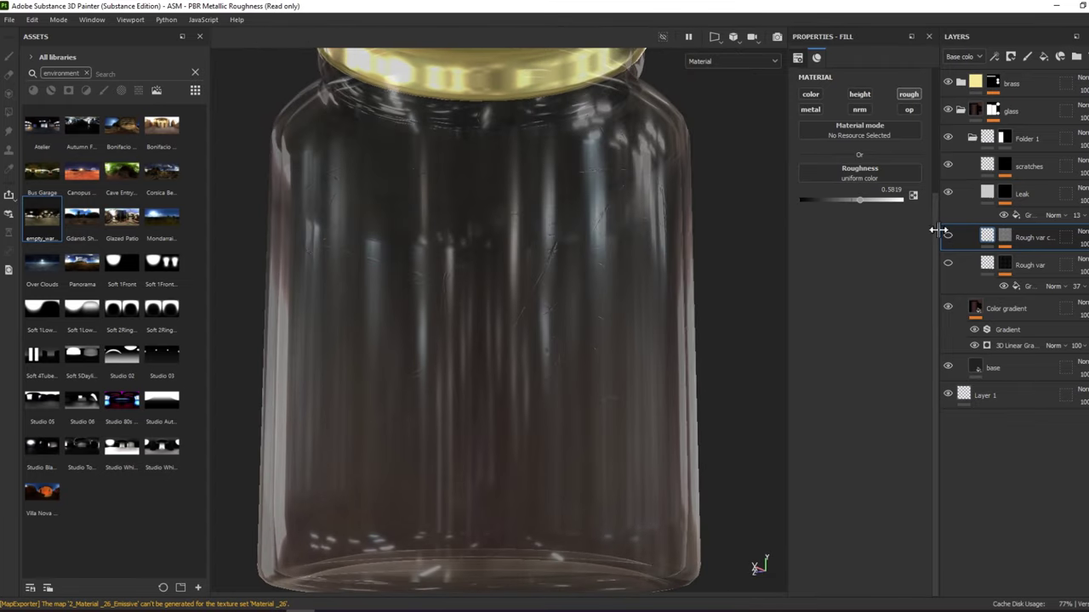
{"action": "left_click_drag", "start_coordinate": [625, 255], "coordinate": [627, 286], "text": "alt"}
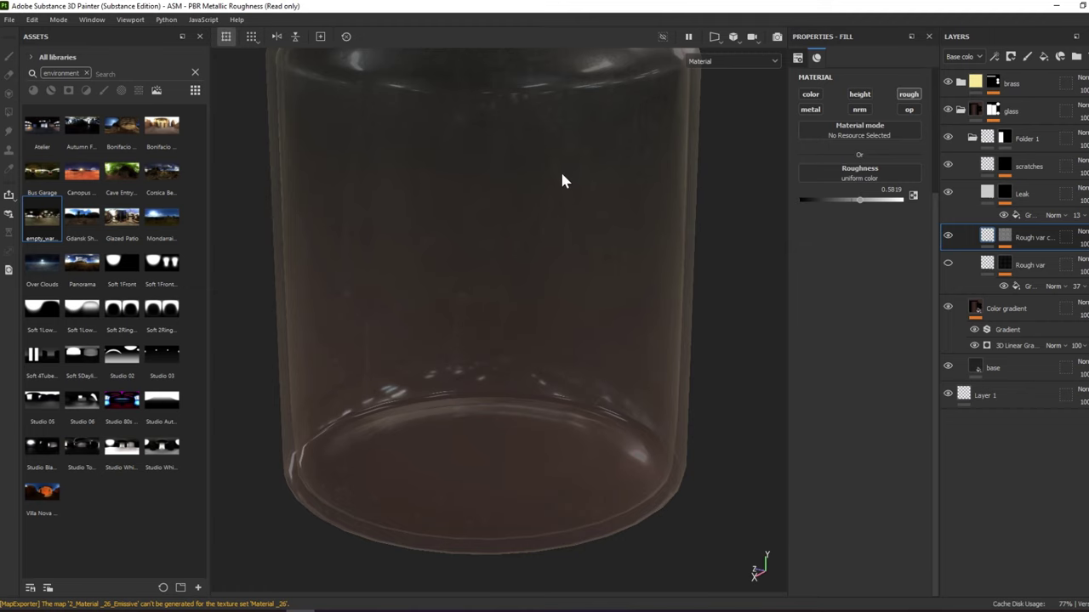
{"action": "mouse_move", "coordinate": [476, 102]}
{"action": "left_mouse_down", "text": "alt"}
{"action": "mouse_move", "coordinate": [583, 204]}
{"action": "mouse_move", "coordinate": [724, 170]}
{"action": "mouse_move", "coordinate": [641, 182]}
{"action": "left_mouse_up", "text": "alt"}
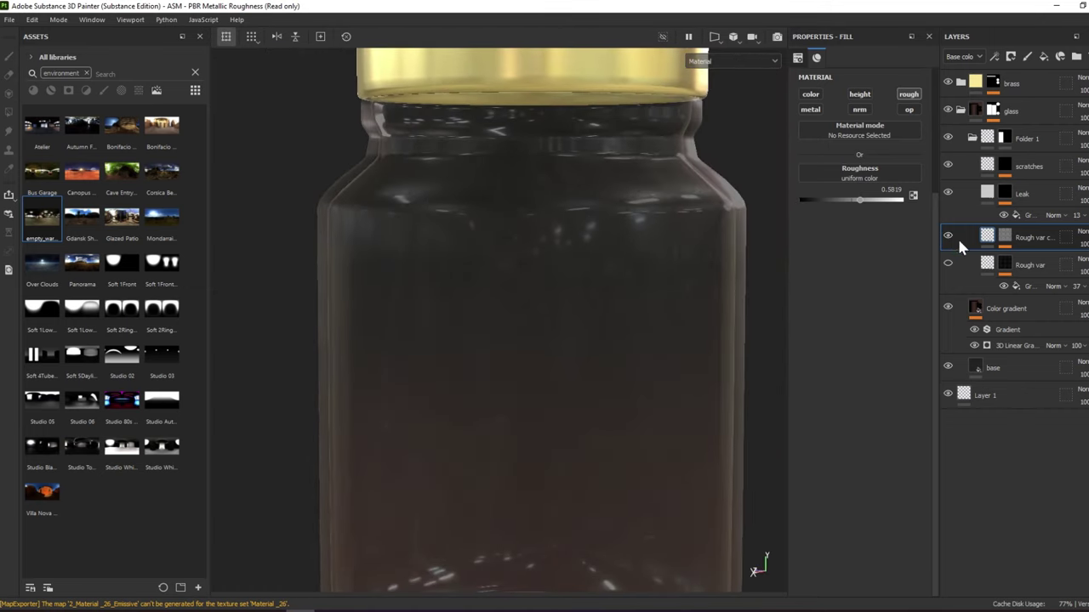
{"action": "left_click", "coordinate": [1012, 244], "text": "alt"}
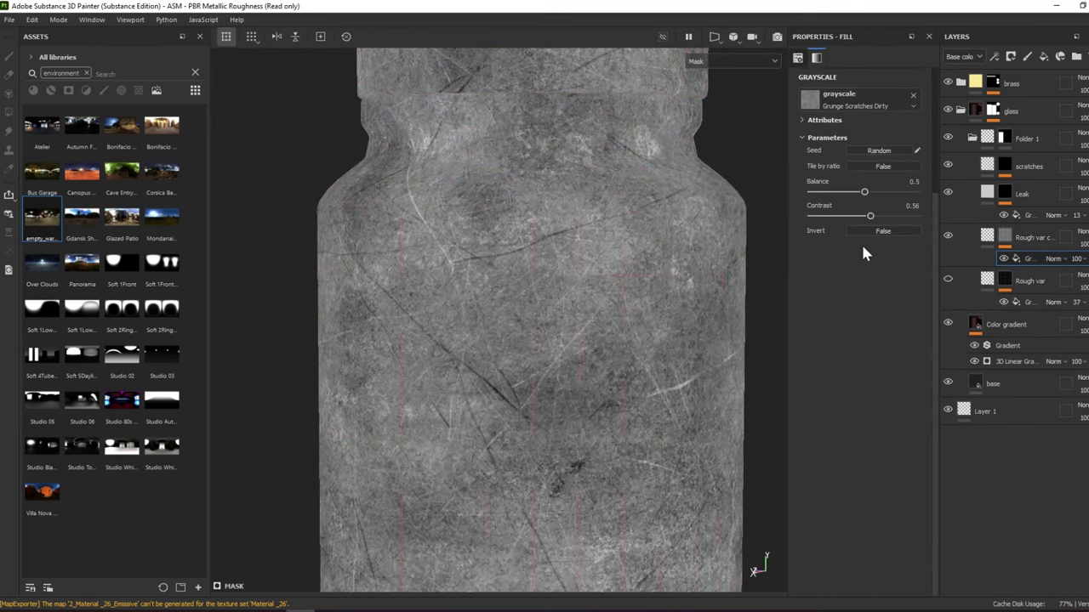
{"action": "mouse_move", "coordinate": [865, 216]}
{"action": "left_mouse_down"}
{"action": "mouse_move", "coordinate": [821, 218]}
{"action": "mouse_move", "coordinate": [831, 189]}
{"action": "mouse_move", "coordinate": [846, 194]}
{"action": "left_mouse_up"}
{"action": "mouse_move", "coordinate": [748, 189]}
{"action": "left_mouse_down", "text": "alt"}
{"action": "mouse_move", "coordinate": [683, 182]}
{"action": "mouse_move", "coordinate": [673, 163]}
{"action": "mouse_move", "coordinate": [652, 213]}
{"action": "mouse_move", "coordinate": [620, 201]}
{"action": "mouse_move", "coordinate": [568, 265]}
{"action": "left_mouse_up", "text": "alt"}
Re-enable Rough var and inspect the scratch layer's material, trying base colour and leaving it off
{"action": "left_click", "coordinate": [947, 278]}
{"action": "left_click", "coordinate": [1007, 234], "text": "alt"}
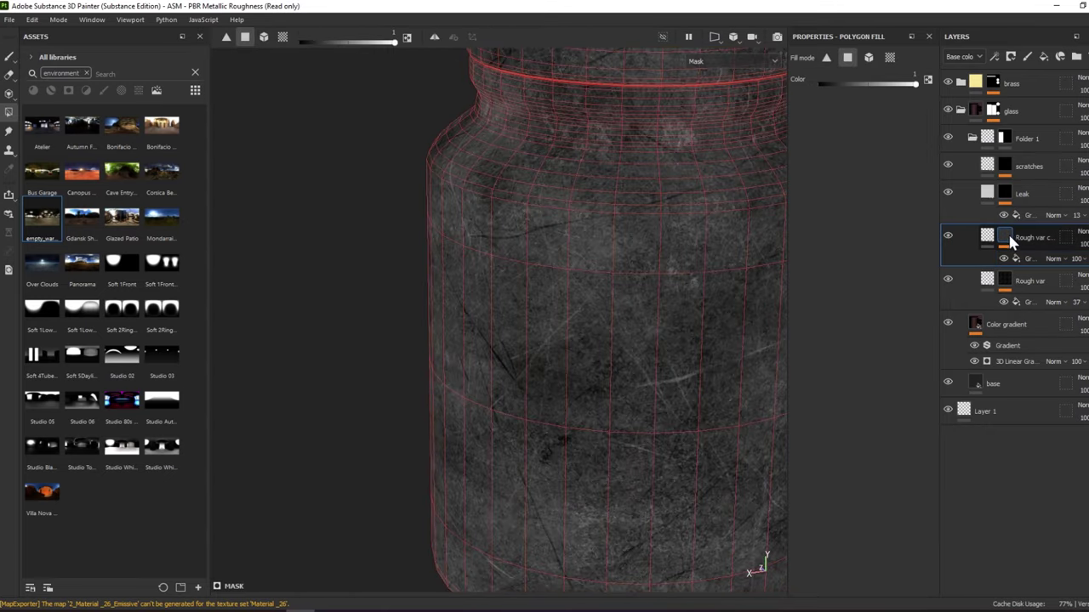
{"action": "left_click", "coordinate": [992, 238]}
{"action": "key", "text": "f"}
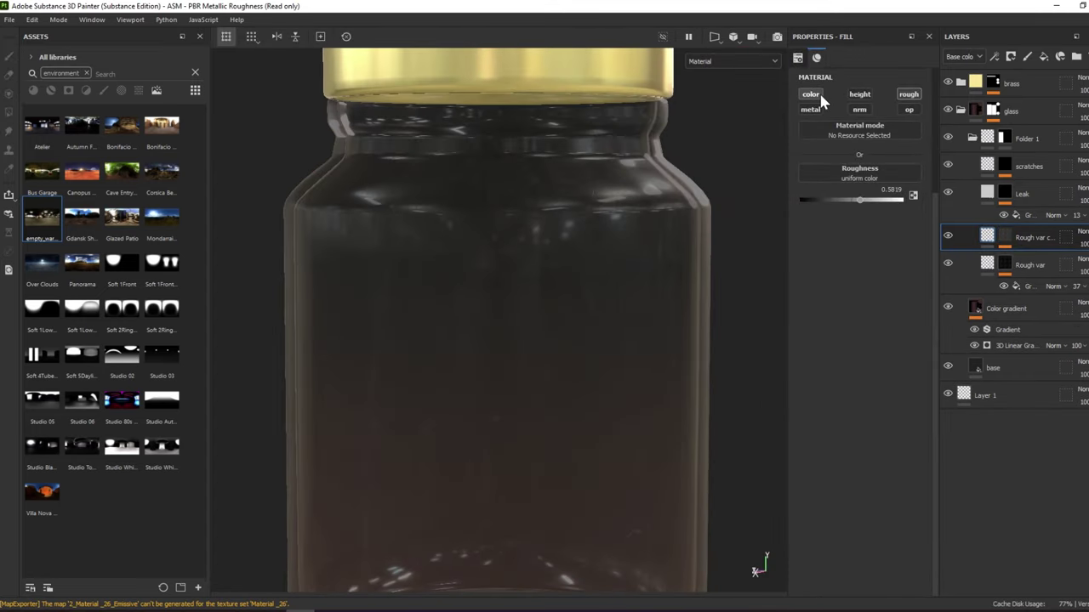
{"action": "left_click", "coordinate": [818, 96]}
{"action": "left_click_drag", "start_coordinate": [578, 292], "coordinate": [627, 199], "text": "alt"}
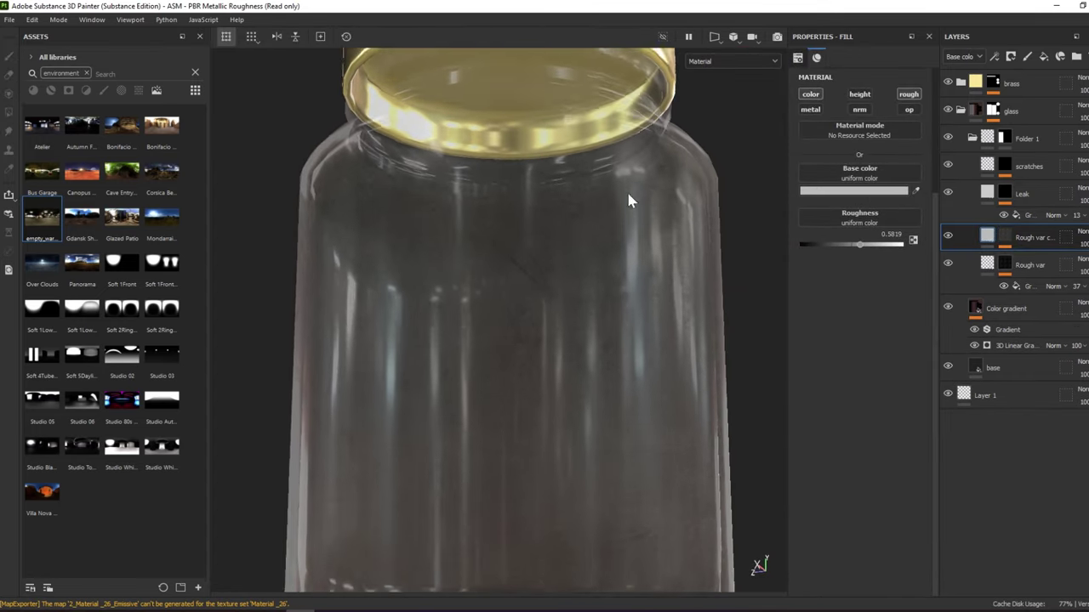
{"action": "left_click", "coordinate": [815, 98]}
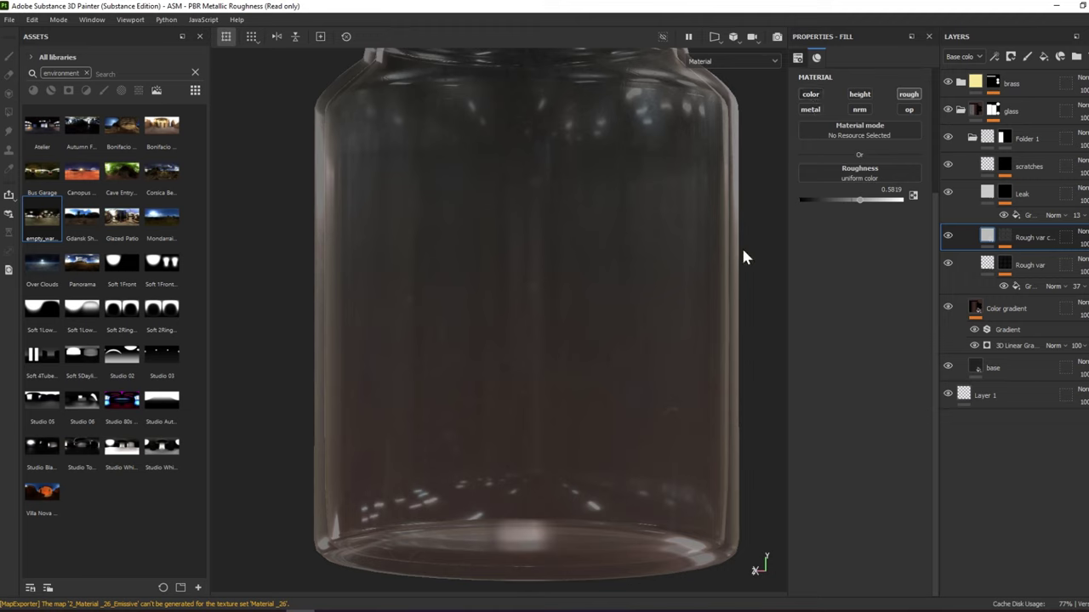
Set the scratch layer's roughness to 0 and check its mask across the viewport channels
{"action": "left_click_drag", "start_coordinate": [859, 200], "coordinate": [800, 200]}
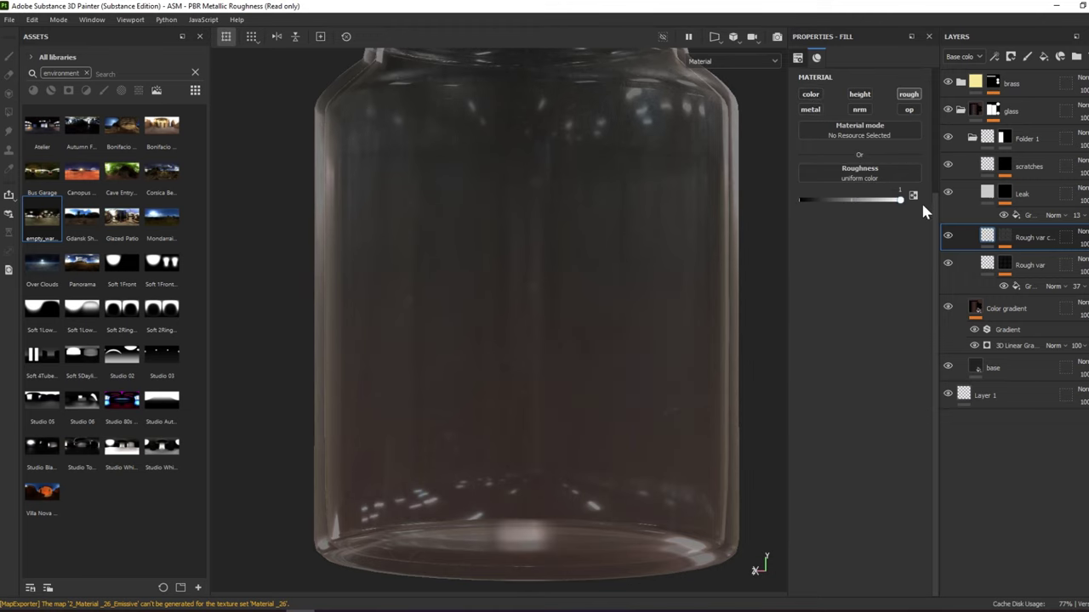
{"action": "middle_click_drag", "start_coordinate": [624, 176], "coordinate": [638, 313]}
{"action": "key", "text": "c"}
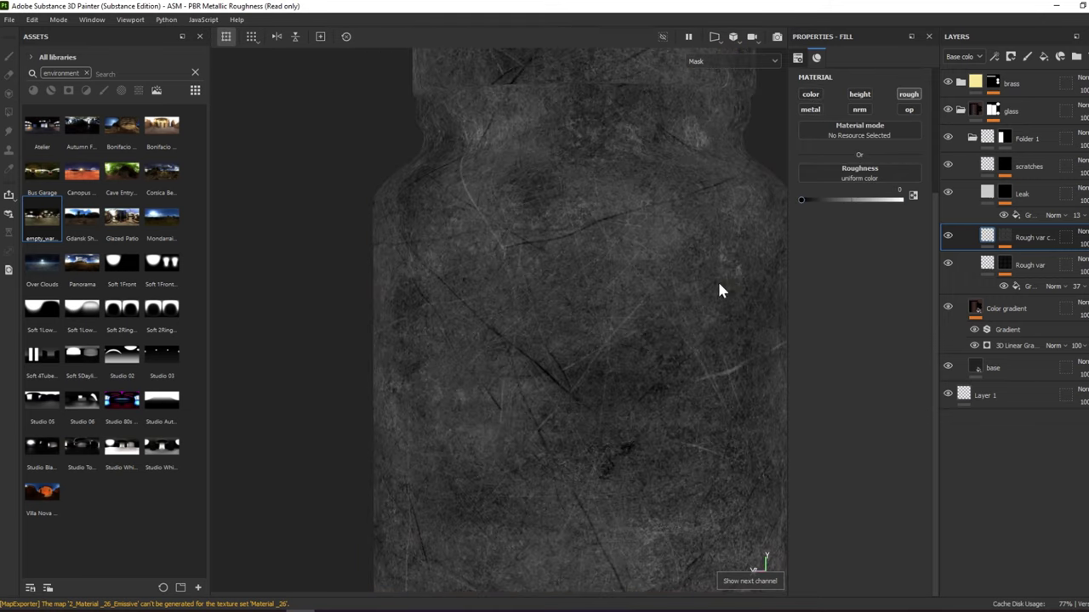
{"action": "left_click", "coordinate": [1005, 238]}
{"action": "left_click", "coordinate": [1023, 256]}
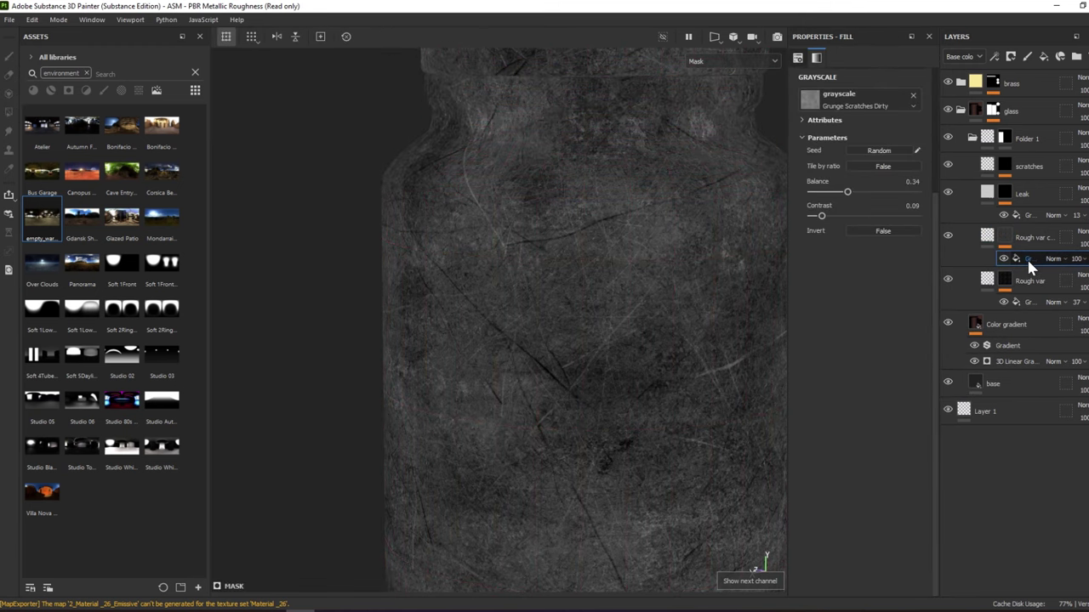
{"action": "key", "text": "c"}
{"action": "key", "text": "c"}
{"action": "key", "text": "c"}
{"action": "key", "text": "c"}
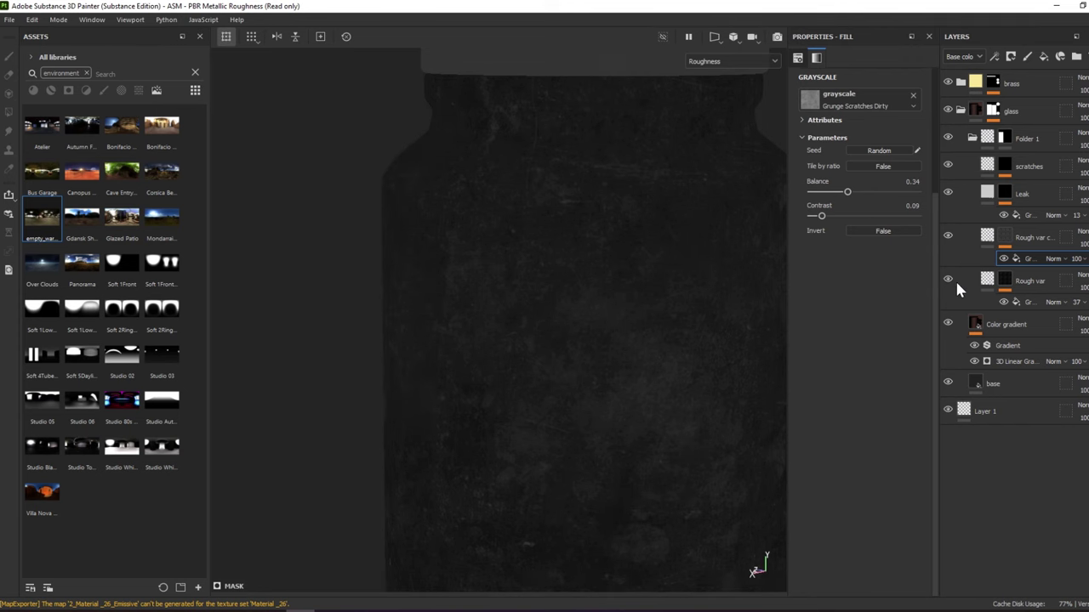
{"action": "left_click", "coordinate": [1004, 280]}
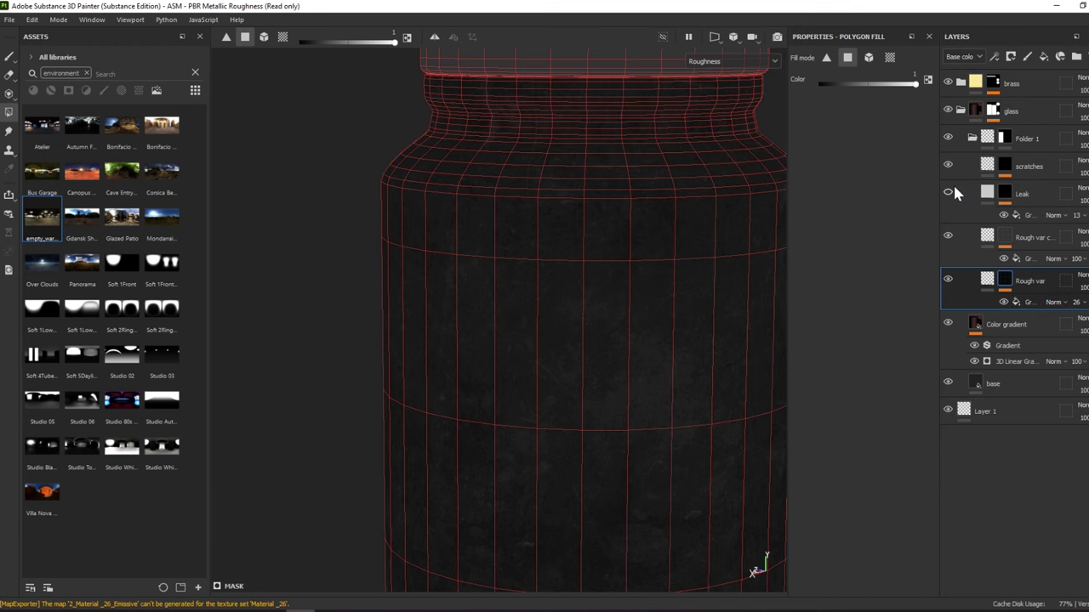
Raise the Leak effect's opacity to about 39, keeping its blend mode unchanged
{"action": "left_click", "coordinate": [1030, 194]}
{"action": "left_click_drag", "start_coordinate": [1076, 215], "coordinate": [1087, 216]}
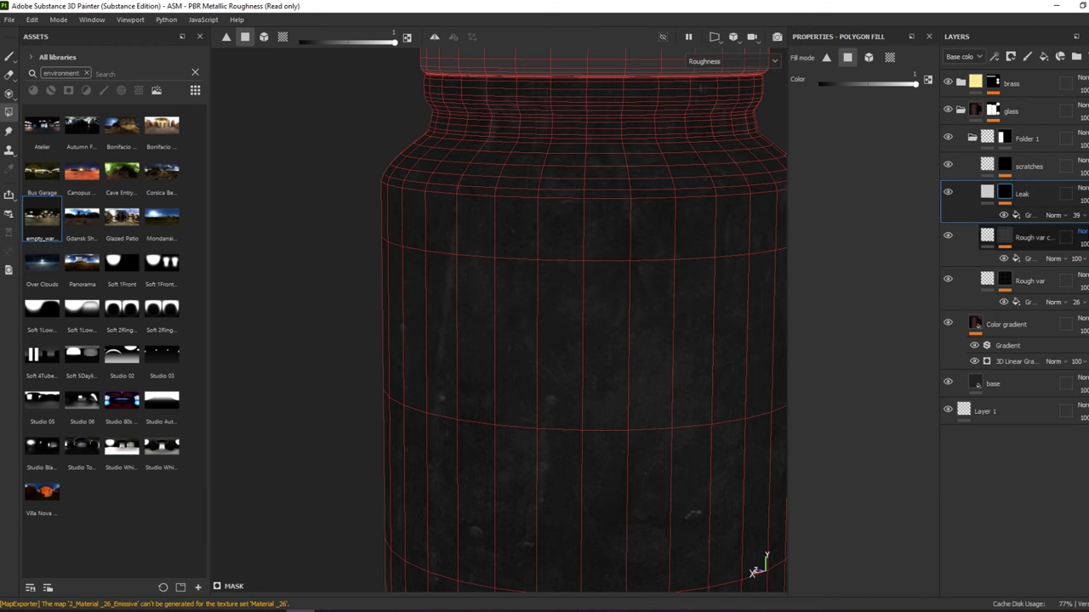
{"action": "key", "text": "m"}
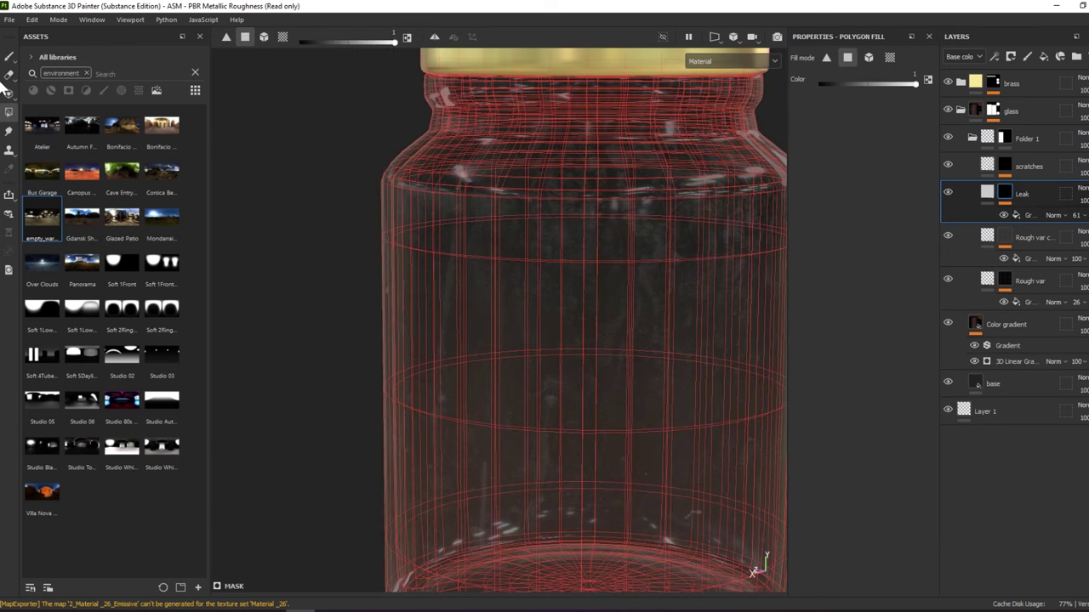
{"action": "left_click", "coordinate": [8, 56]}
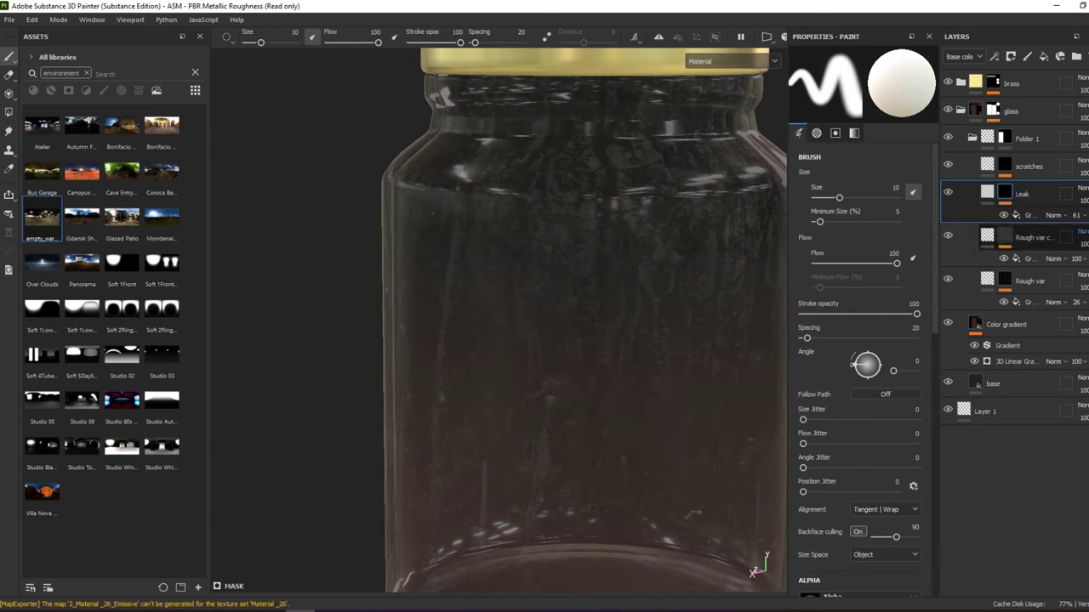
{"action": "left_click", "coordinate": [1081, 231]}
{"action": "left_click", "coordinate": [1086, 222]}
{"action": "type", "text": "25"}
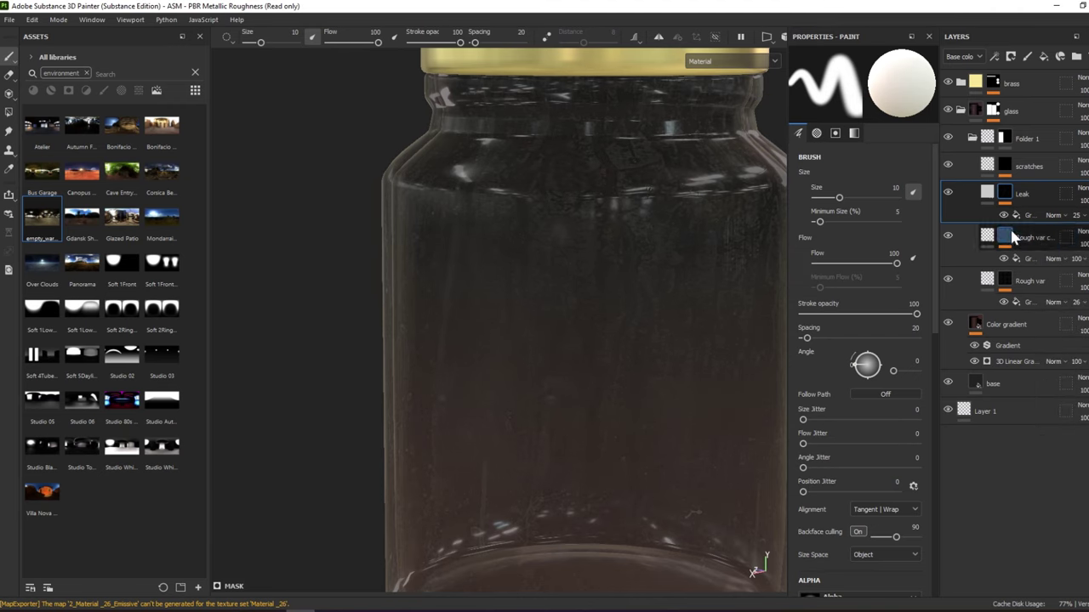
View the Leak mask alongside the 2D texture and rotate the leak projection about 45°
{"action": "left_click_drag", "start_coordinate": [579, 170], "coordinate": [584, 185], "text": "alt"}
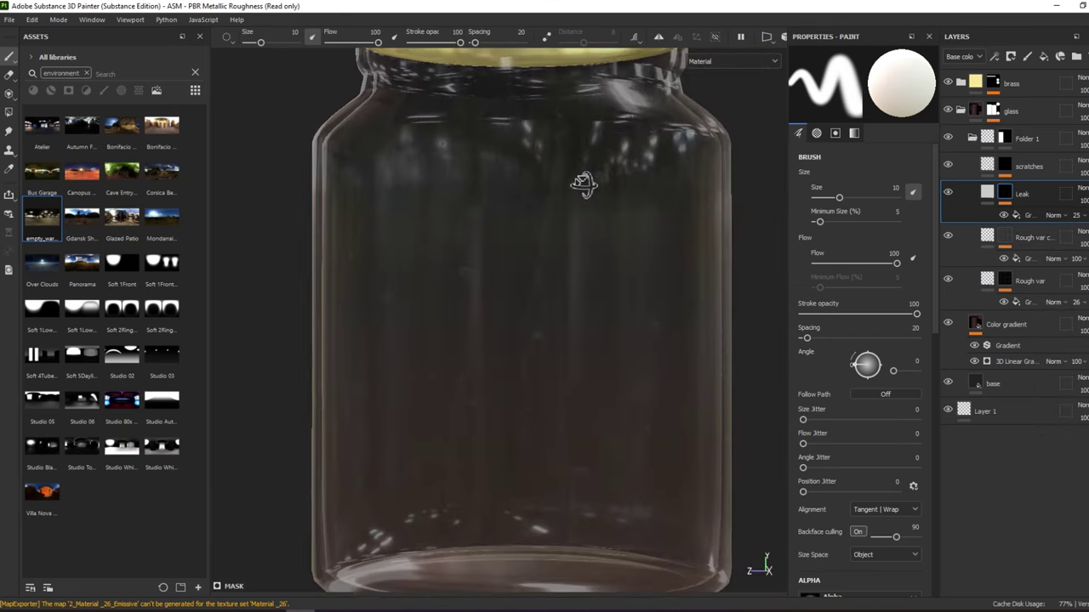
{"action": "right_click", "coordinate": [1021, 214]}
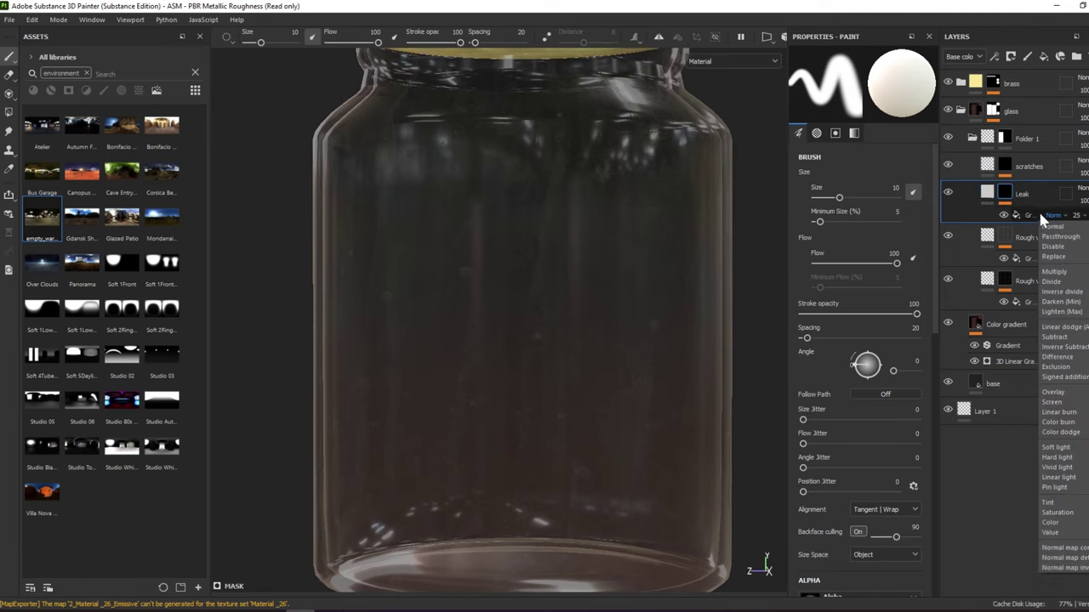
{"action": "left_click", "coordinate": [1021, 214]}
{"action": "left_click", "coordinate": [1006, 194], "text": "alt"}
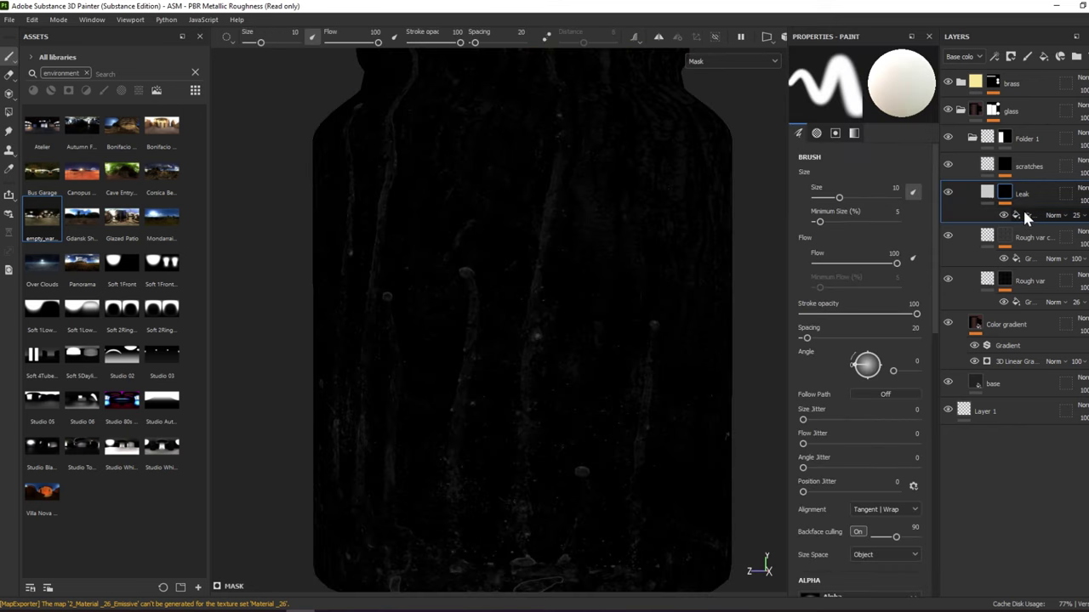
{"action": "left_click", "coordinate": [1021, 212]}
{"action": "key", "text": "F1"}
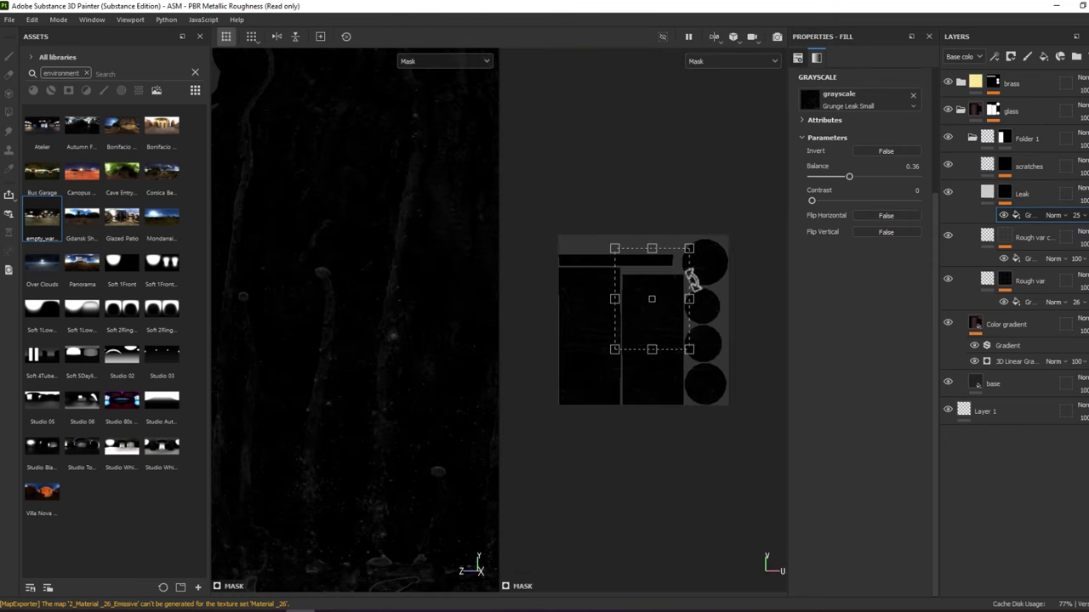
{"action": "mouse_move", "coordinate": [690, 281]}
{"action": "left_mouse_down"}
{"action": "mouse_move", "coordinate": [488, 310]}
{"action": "mouse_move", "coordinate": [586, 452]}
{"action": "mouse_move", "coordinate": [561, 438]}
{"action": "left_mouse_up"}
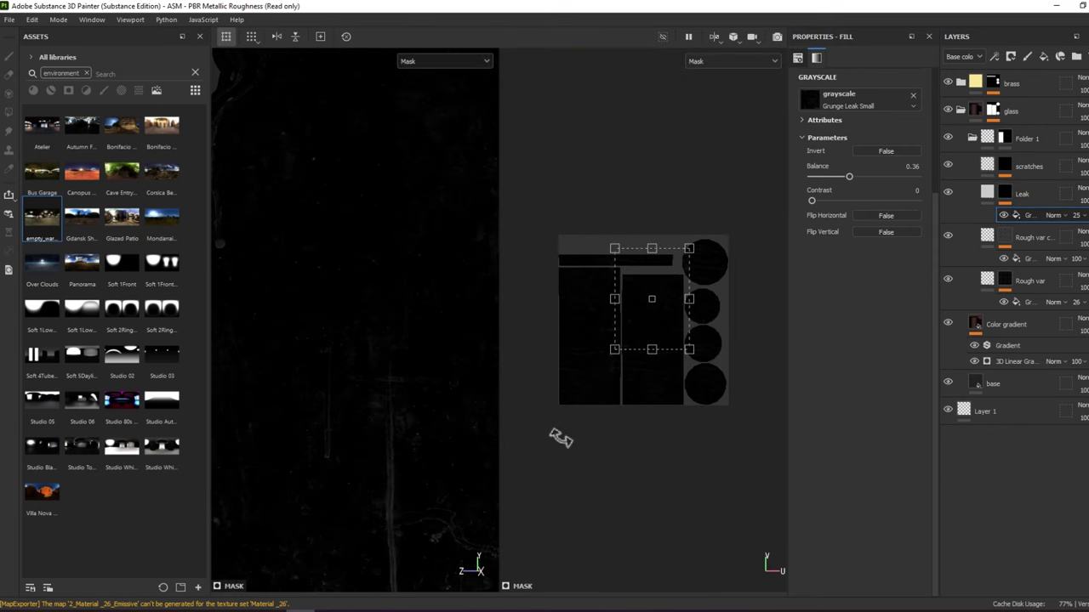
{"action": "left_click", "coordinate": [987, 193]}
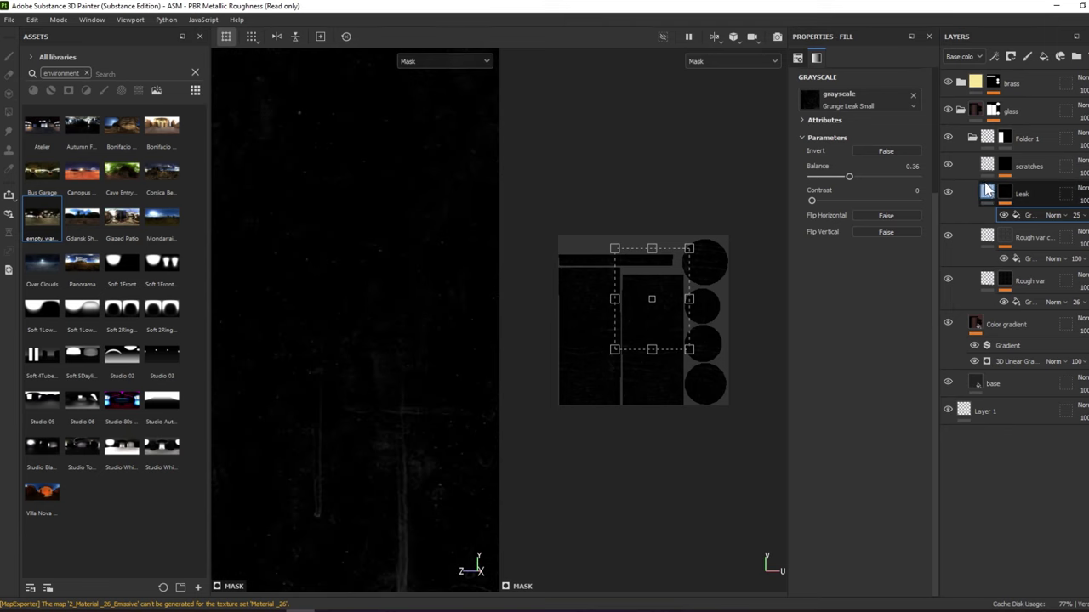
{"action": "scroll", "coordinate": [404, 304], "scroll_direction": "up", "scroll_amount": 3}
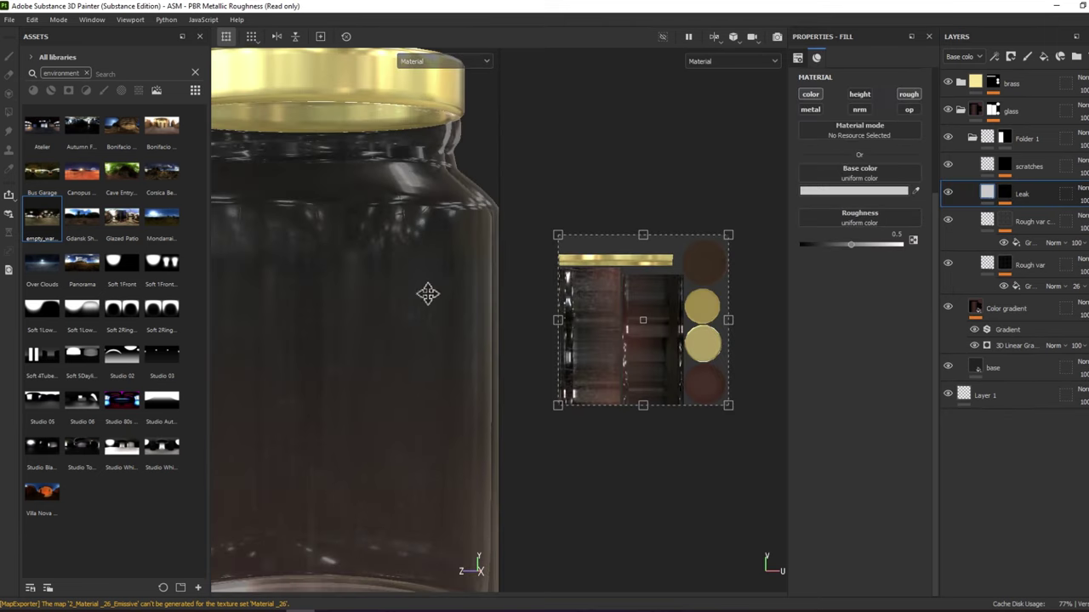
Switch to a 3D-only frontal view of the jar and compare the glass with scratches hidden
{"action": "mouse_move", "coordinate": [426, 292]}
{"action": "left_mouse_down", "text": "alt"}
{"action": "mouse_move", "coordinate": [425, 234]}
{"action": "mouse_move", "coordinate": [455, 166]}
{"action": "mouse_move", "coordinate": [433, 230]}
{"action": "mouse_move", "coordinate": [442, 258]}
{"action": "mouse_move", "coordinate": [414, 214]}
{"action": "mouse_move", "coordinate": [391, 204]}
{"action": "left_mouse_up", "text": "alt"}
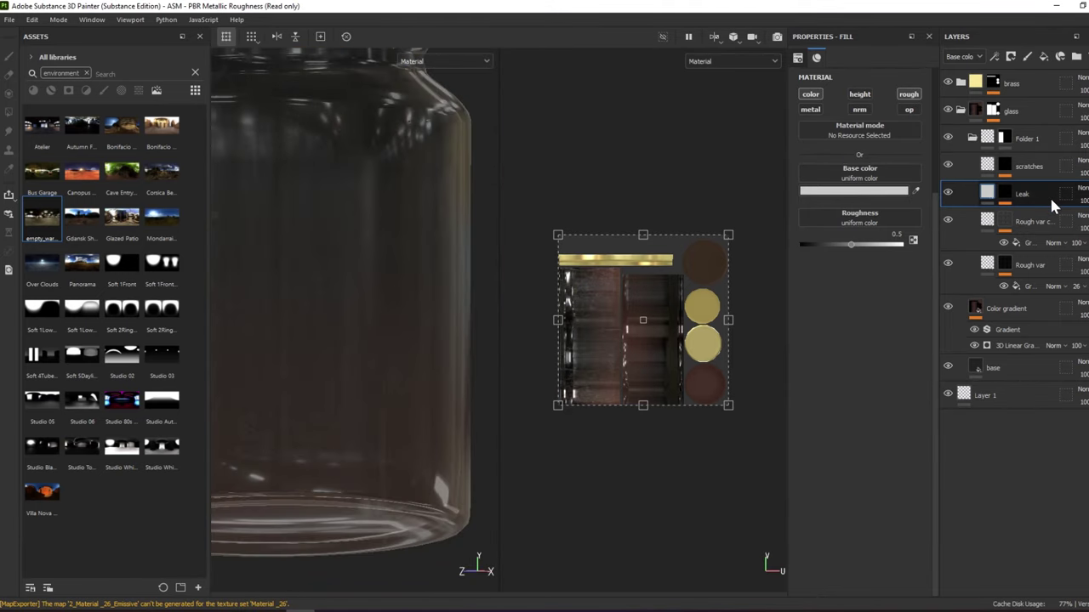
{"action": "left_click", "coordinate": [1005, 193]}
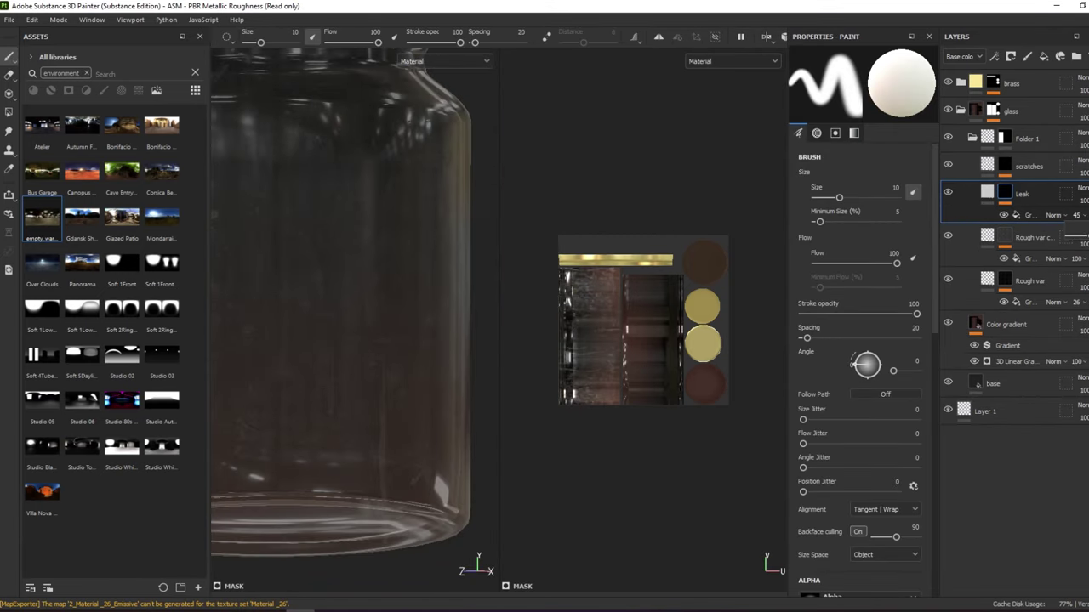
{"action": "mouse_move", "coordinate": [345, 165]}
{"action": "left_mouse_down", "text": "alt"}
{"action": "mouse_move", "coordinate": [299, 165]}
{"action": "mouse_move", "coordinate": [365, 182]}
{"action": "mouse_move", "coordinate": [502, 176]}
{"action": "mouse_move", "coordinate": [314, 182]}
{"action": "mouse_move", "coordinate": [405, 175]}
{"action": "mouse_move", "coordinate": [382, 172]}
{"action": "mouse_move", "coordinate": [595, 190]}
{"action": "mouse_move", "coordinate": [426, 190]}
{"action": "mouse_move", "coordinate": [471, 119]}
{"action": "mouse_move", "coordinate": [468, 165]}
{"action": "mouse_move", "coordinate": [499, 165]}
{"action": "left_mouse_up", "text": "alt"}
{"action": "key", "text": "F2"}
{"action": "middle_click_drag", "start_coordinate": [498, 165], "coordinate": [504, 230], "text": "alt"}
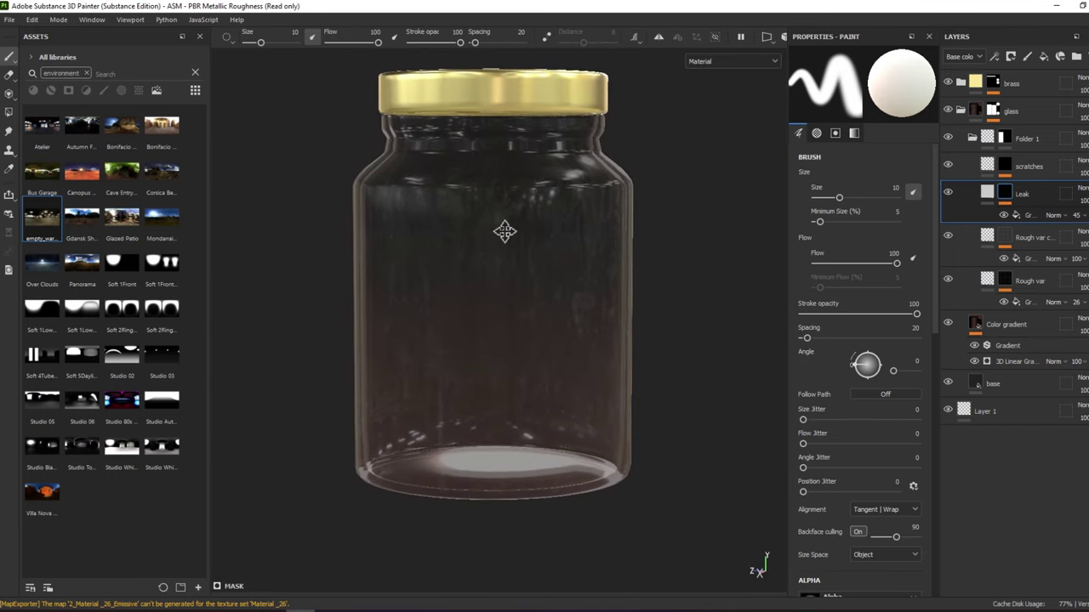
{"action": "left_click", "coordinate": [947, 165]}
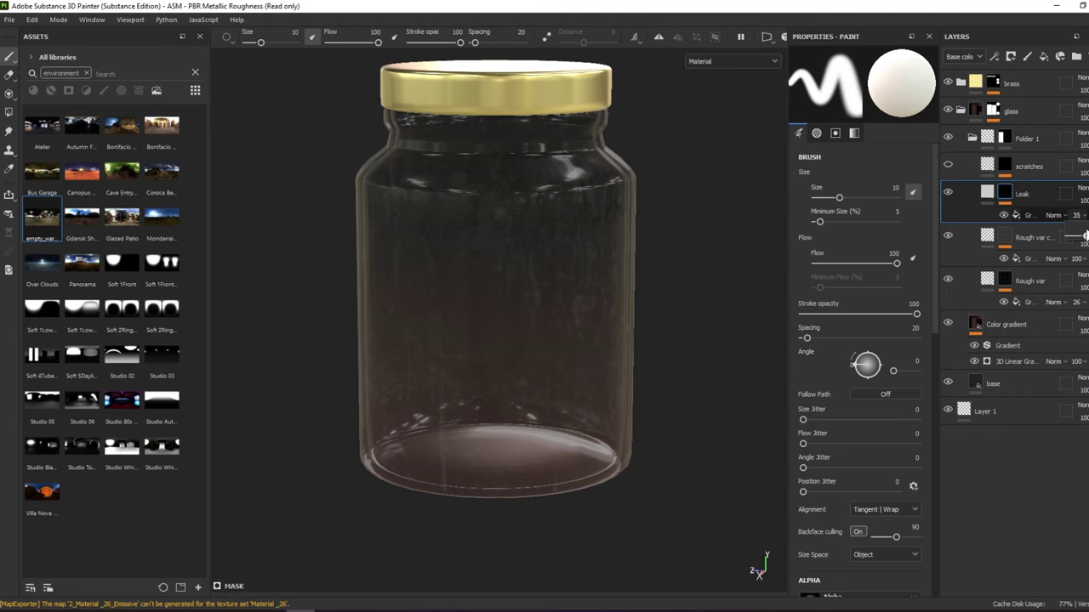
{"action": "left_click_drag", "start_coordinate": [685, 177], "coordinate": [691, 175], "text": "alt"}
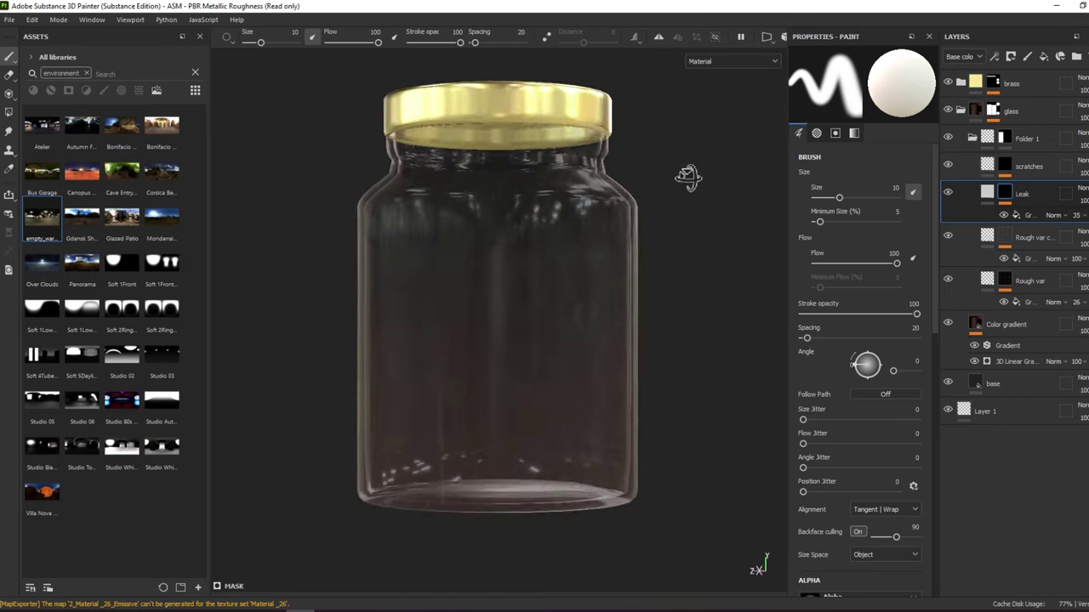
{"action": "left_click", "coordinate": [1005, 164]}
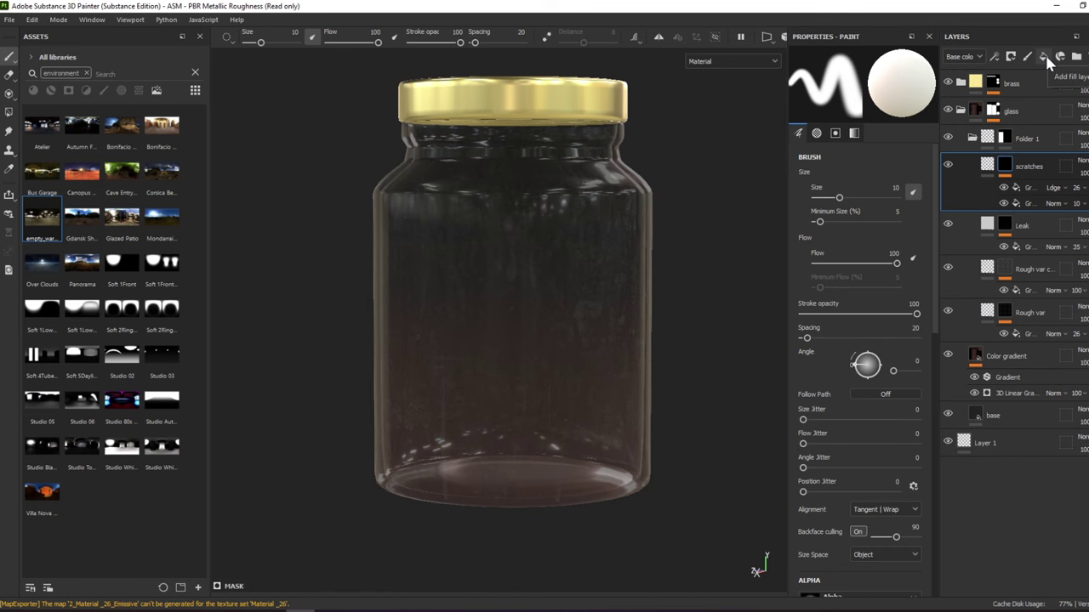
Add a new fill layer above scratches with a black mask and a generator
{"action": "left_click", "coordinate": [1044, 56]}
{"action": "right_click", "coordinate": [1016, 170]}
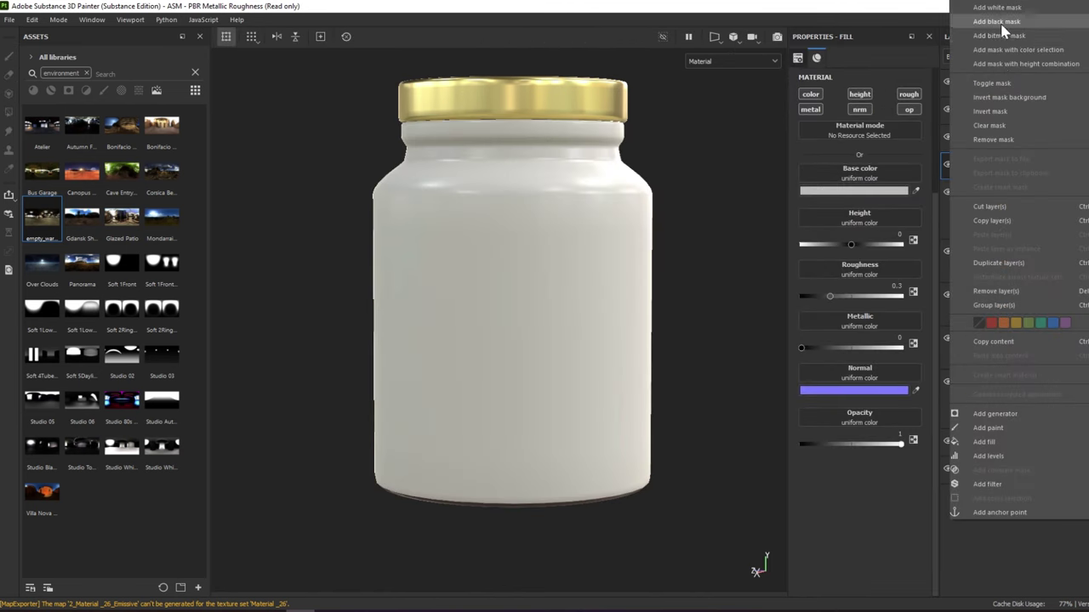
{"action": "left_click", "coordinate": [1000, 27]}
{"action": "right_click", "coordinate": [1001, 157]}
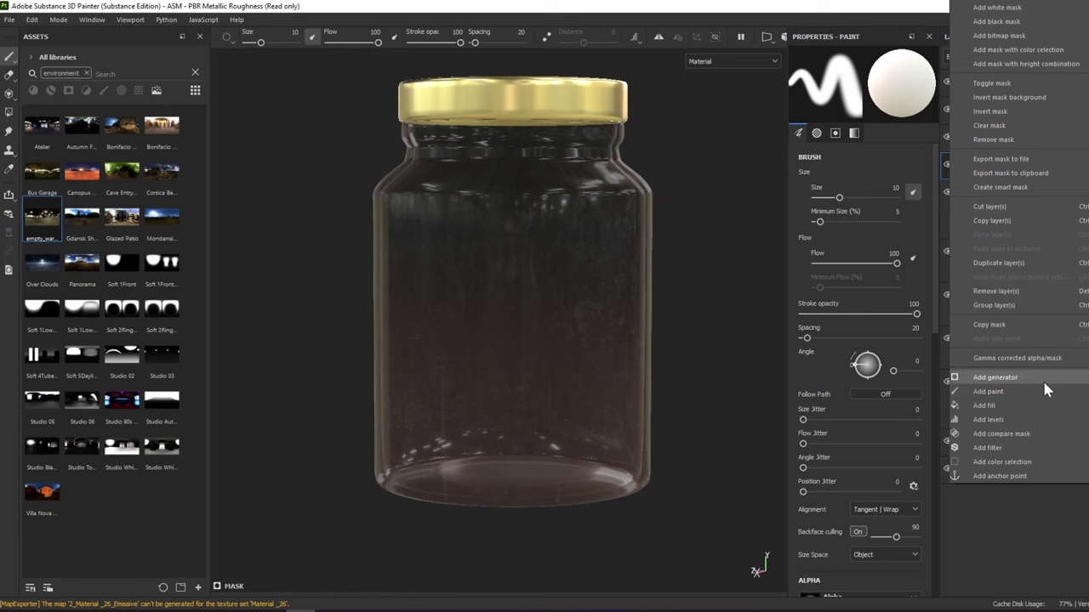
{"action": "left_click", "coordinate": [991, 376]}
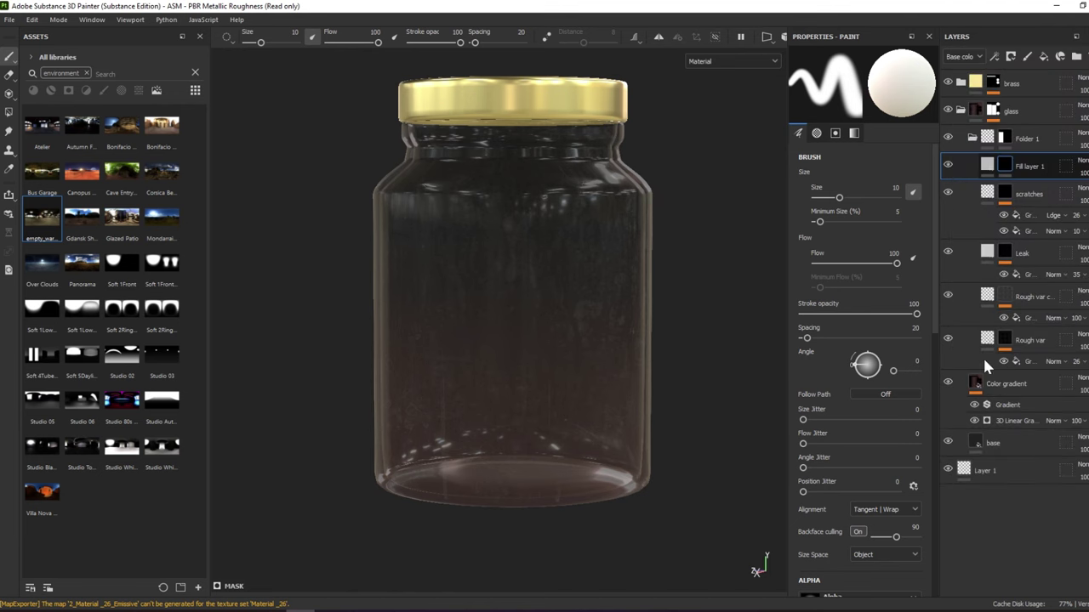
Set the mask generator to 3D Linear Gradient and preview the resulting mask
{"action": "left_click", "coordinate": [864, 80]}
{"action": "mouse_move", "coordinate": [889, 121]}
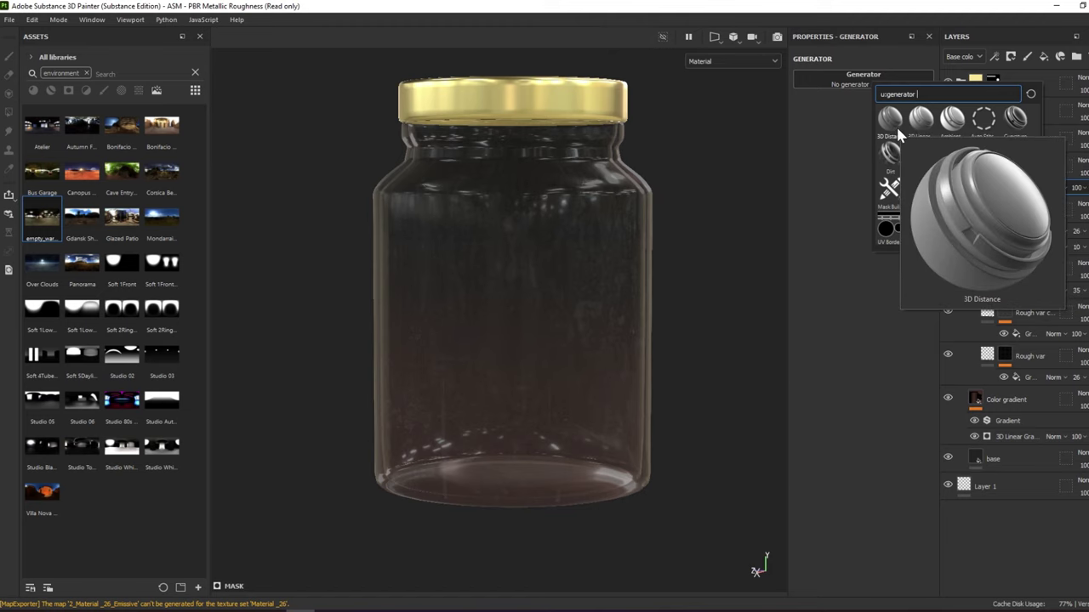
{"action": "left_click", "coordinate": [920, 119]}
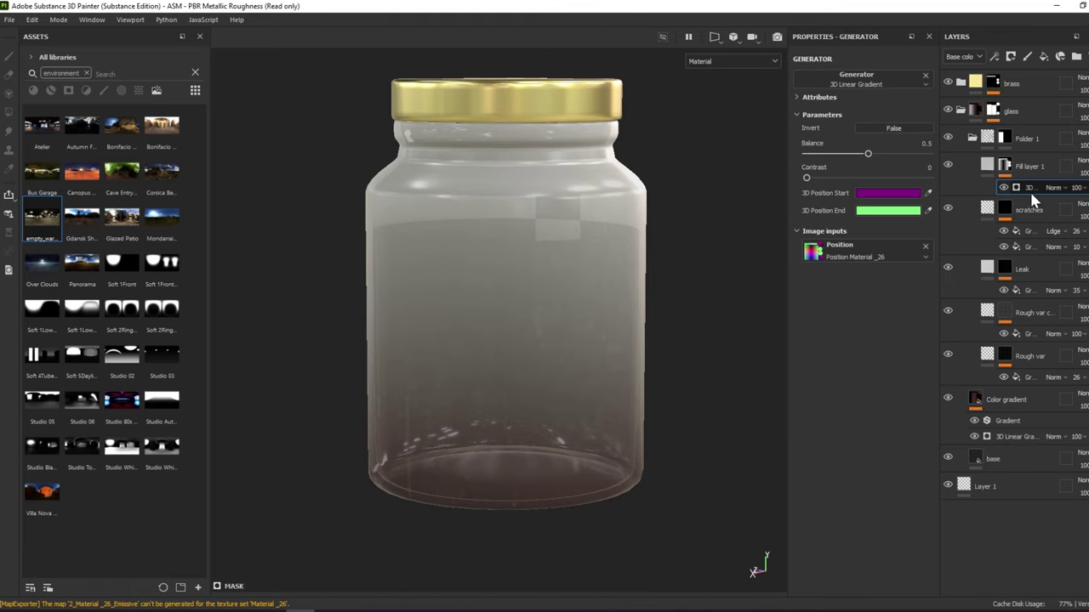
{"action": "left_click_drag", "start_coordinate": [724, 168], "coordinate": [669, 173], "text": "alt"}
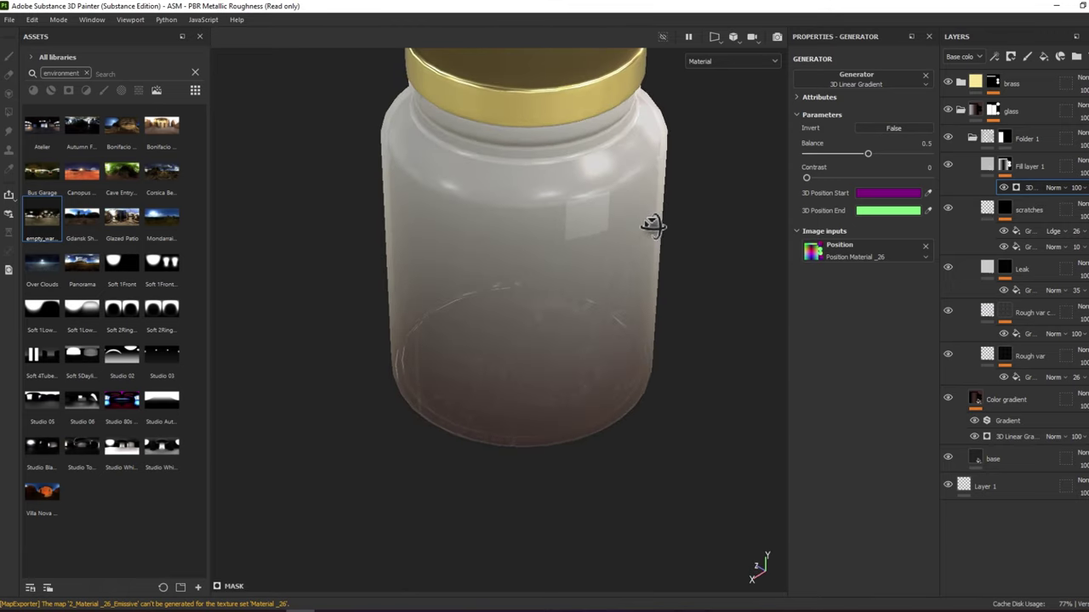
{"action": "left_click", "coordinate": [1004, 188]}
{"action": "left_click", "coordinate": [1004, 188]}
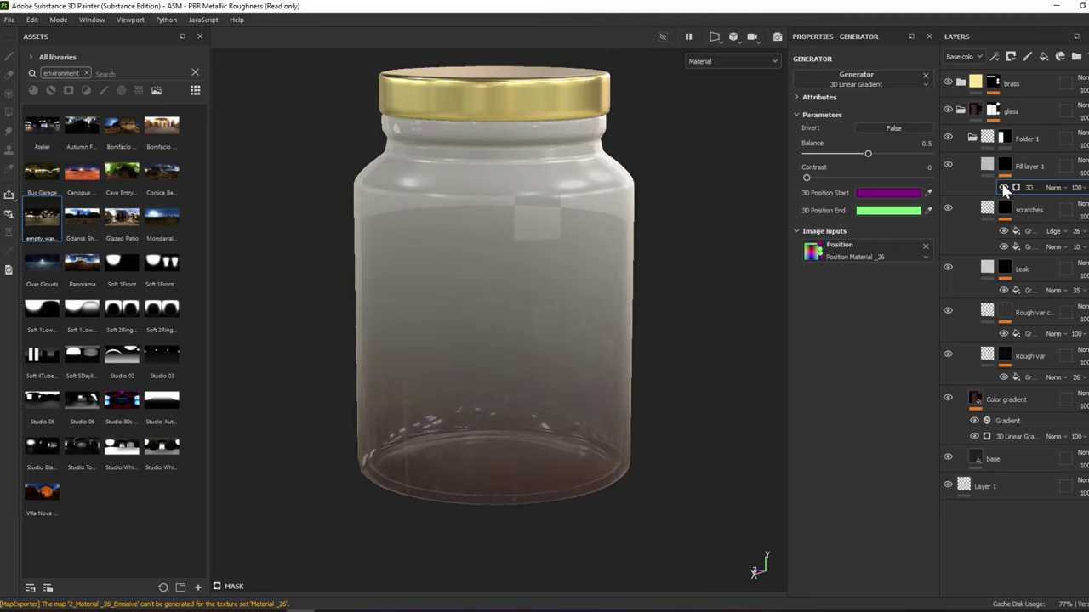
{"action": "left_click", "coordinate": [1005, 166], "text": "alt"}
{"action": "left_click", "coordinate": [1004, 188]}
{"action": "left_click", "coordinate": [1022, 184]}
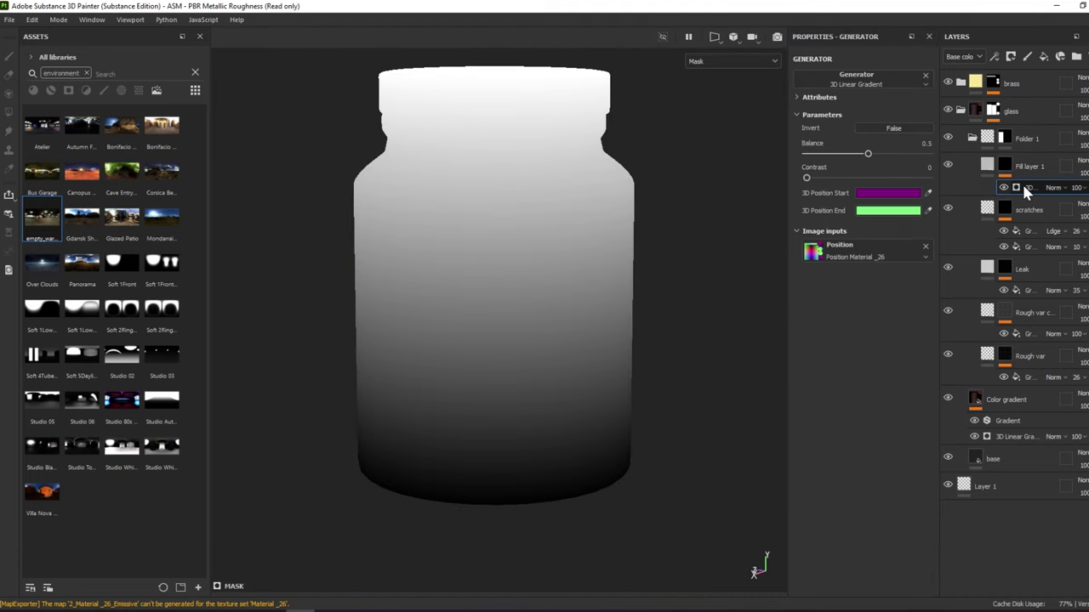
Replace the 3D Linear Gradient with a Mask Builder - Legacy generator
{"action": "key", "text": "Delete"}
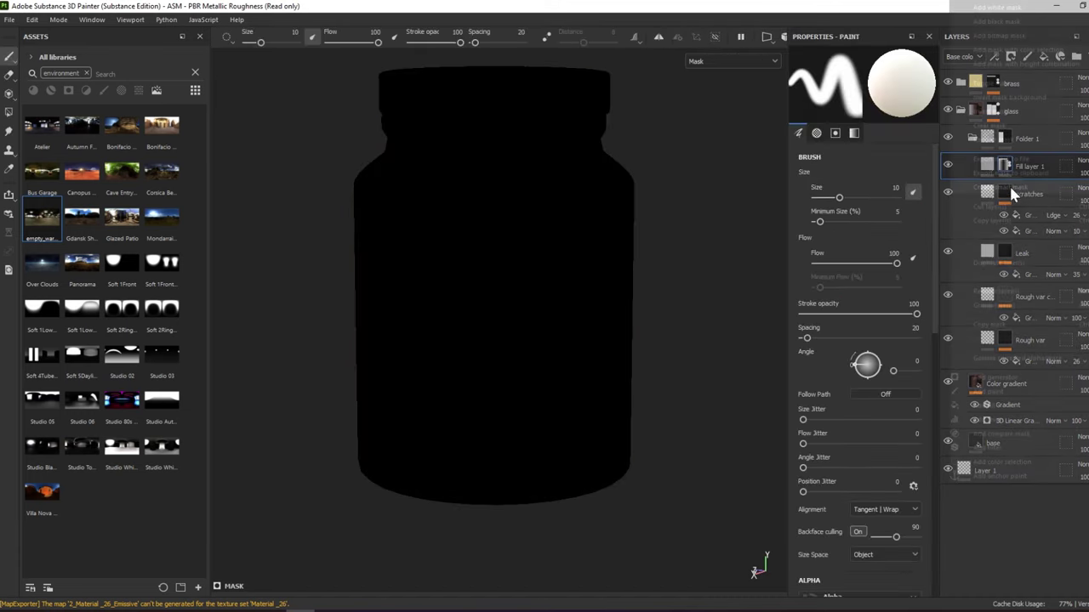
{"action": "right_click", "coordinate": [1009, 184]}
{"action": "left_click", "coordinate": [994, 378]}
{"action": "left_click", "coordinate": [907, 78]}
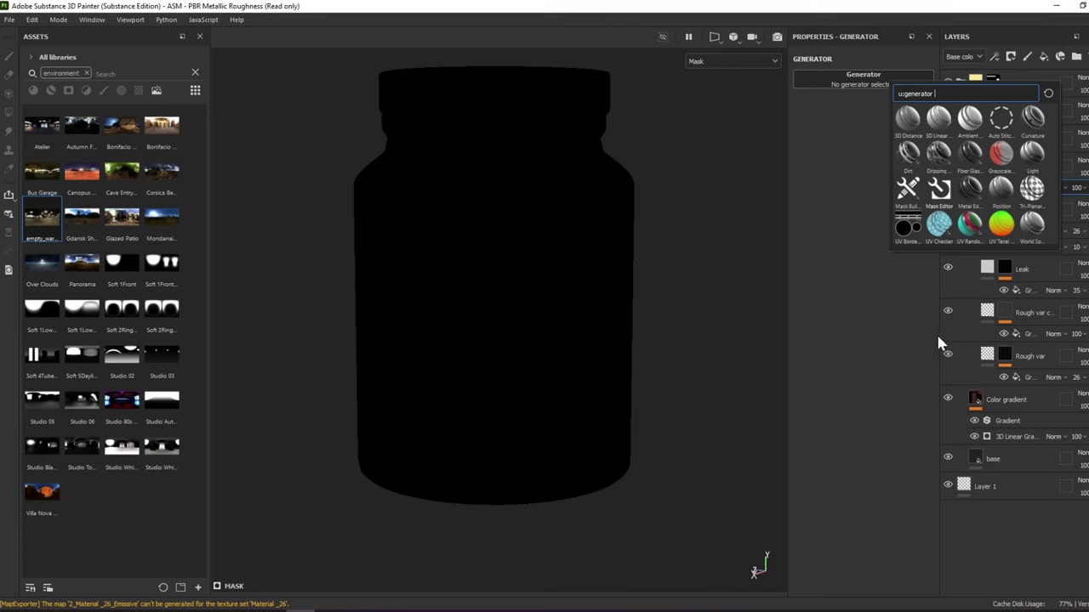
{"action": "scroll", "coordinate": [927, 425], "scroll_direction": "down", "scroll_amount": 4}
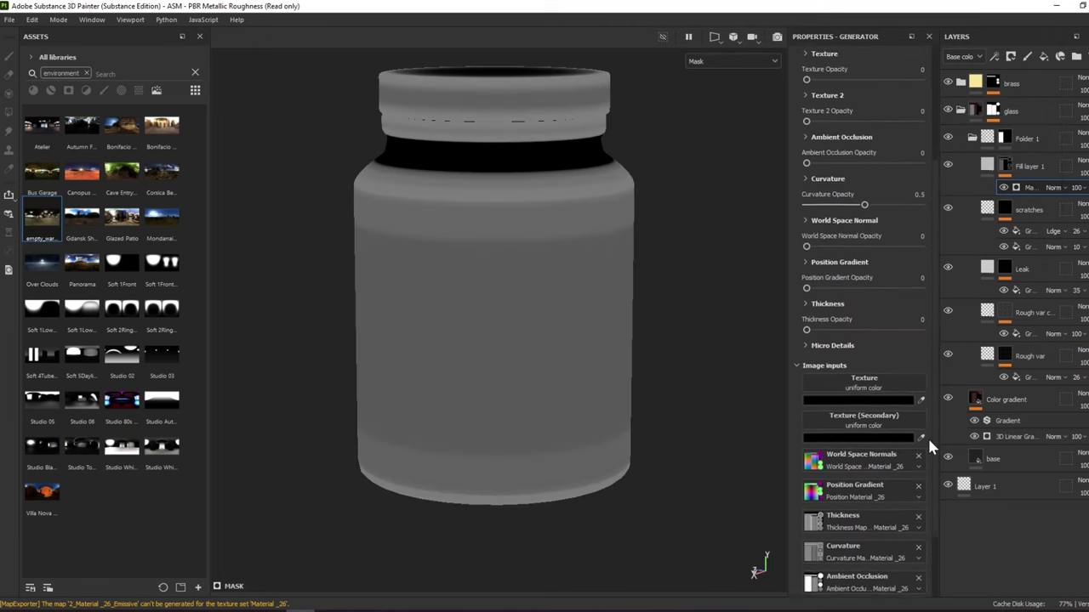
{"action": "scroll", "coordinate": [926, 439], "scroll_direction": "down", "scroll_amount": 1}
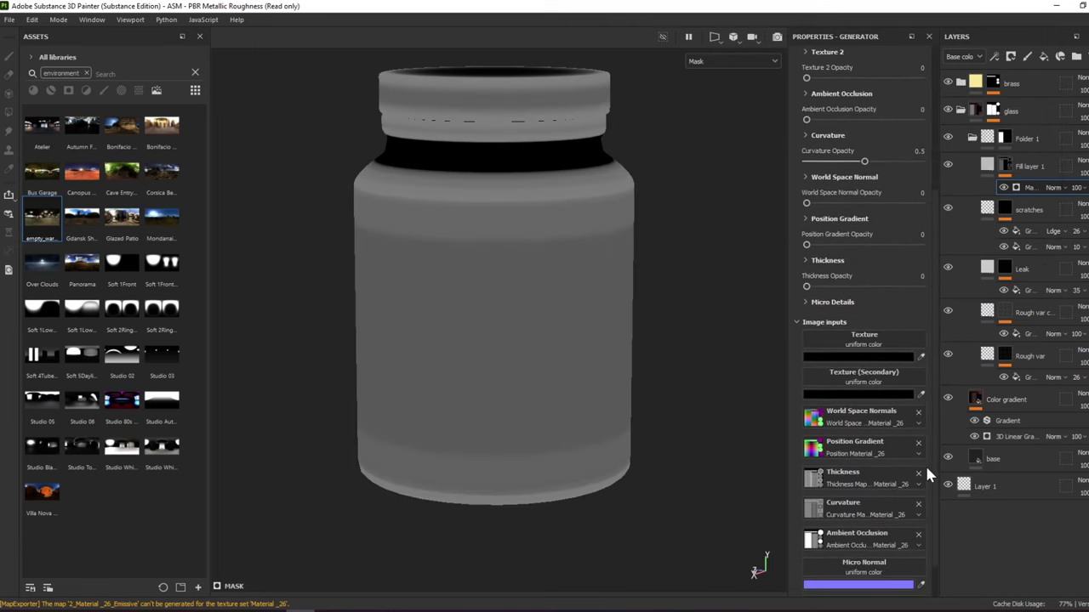
{"action": "scroll", "coordinate": [926, 425], "scroll_direction": "up", "scroll_amount": 1}
{"action": "scroll", "coordinate": [927, 340], "scroll_direction": "up", "scroll_amount": 3}
{"action": "scroll", "coordinate": [929, 340], "scroll_direction": "up", "scroll_amount": 1}
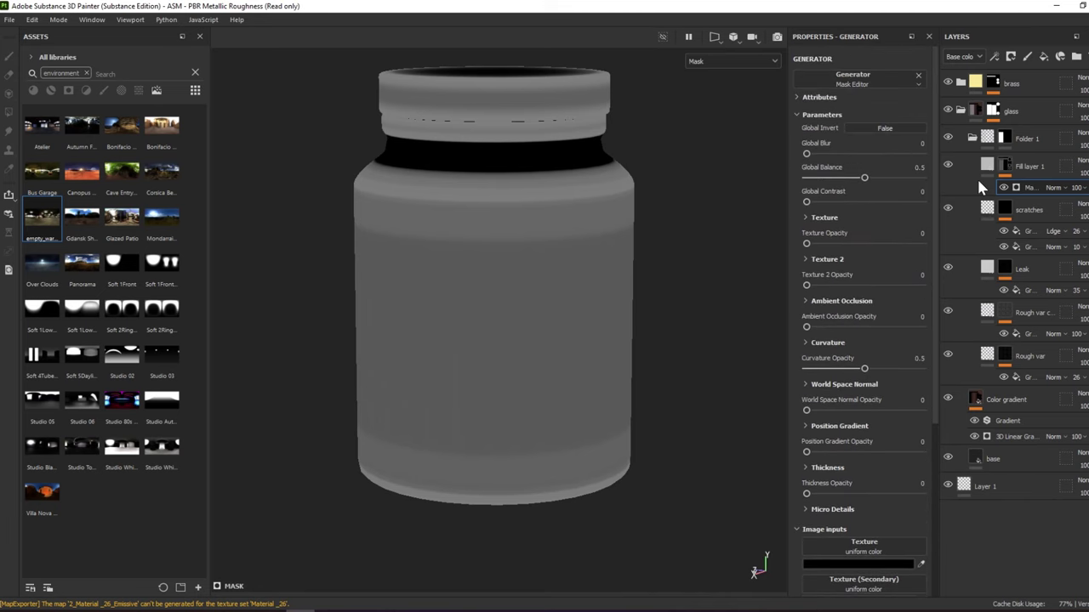
{"action": "left_click", "coordinate": [874, 87]}
{"action": "left_click", "coordinate": [898, 187]}
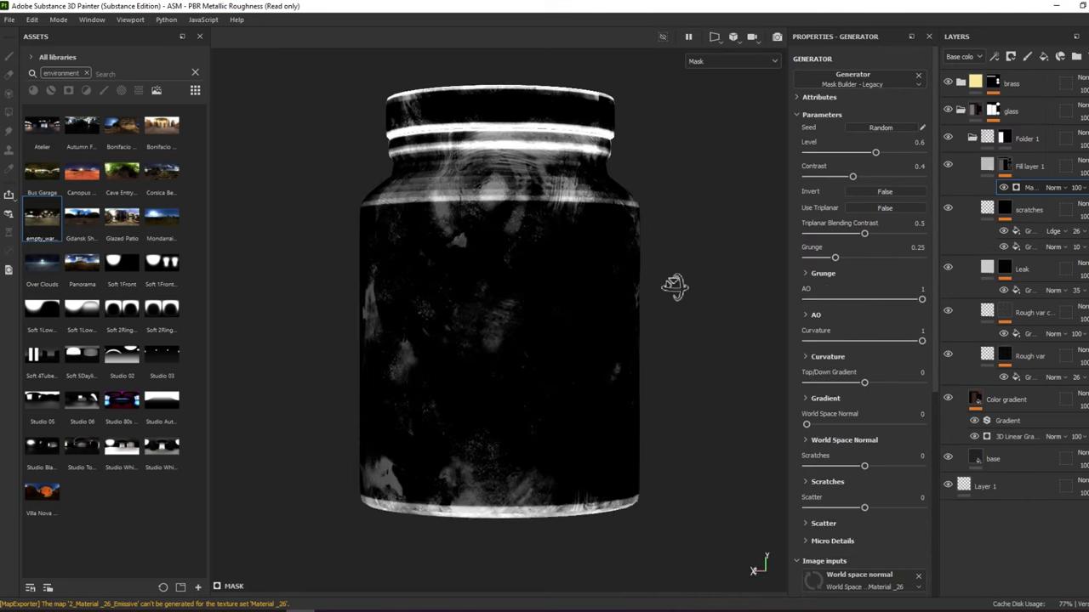
Browse grunge textures for the generator's Custom grunge 1 image input
{"action": "left_click_drag", "start_coordinate": [675, 286], "coordinate": [698, 290], "text": "alt"}
{"action": "scroll", "coordinate": [879, 361], "scroll_direction": "down", "scroll_amount": 5}
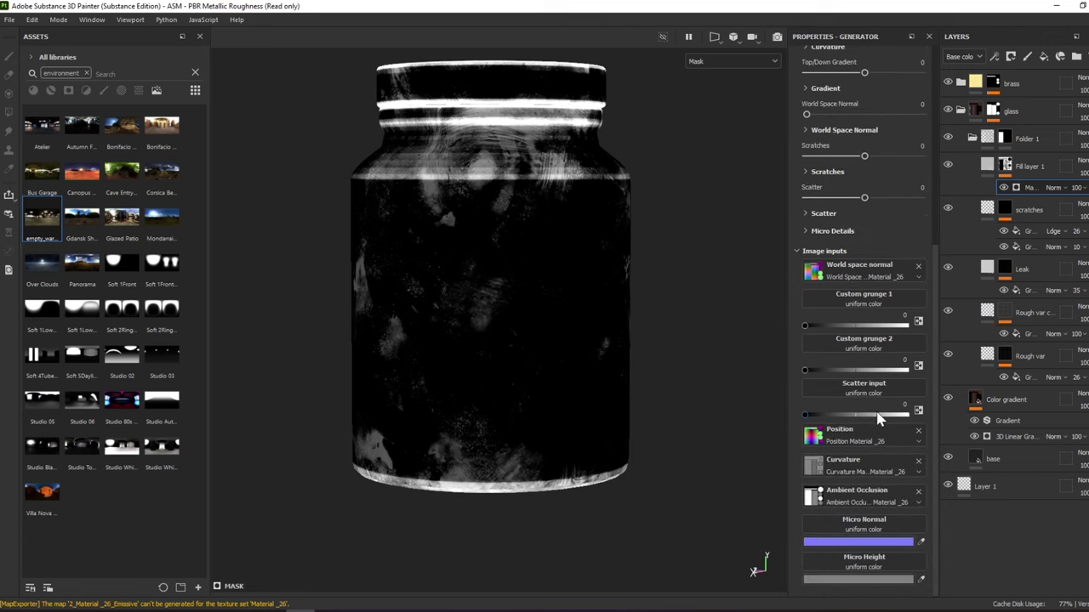
{"action": "scroll", "coordinate": [891, 441], "scroll_direction": "up", "scroll_amount": 3}
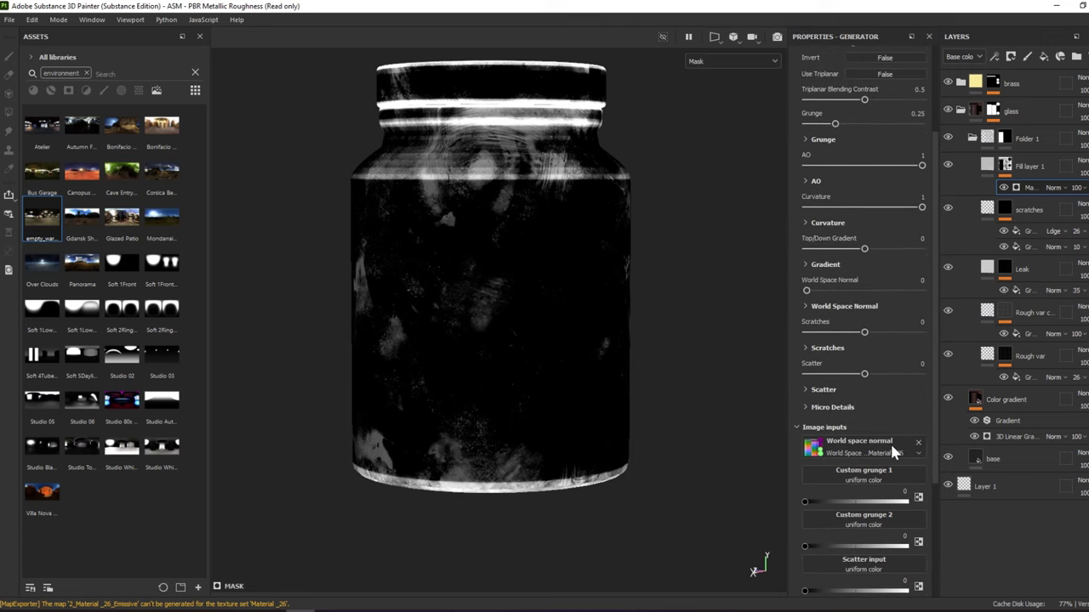
{"action": "scroll", "coordinate": [891, 441], "scroll_direction": "down", "scroll_amount": 3}
{"action": "left_click", "coordinate": [888, 366]}
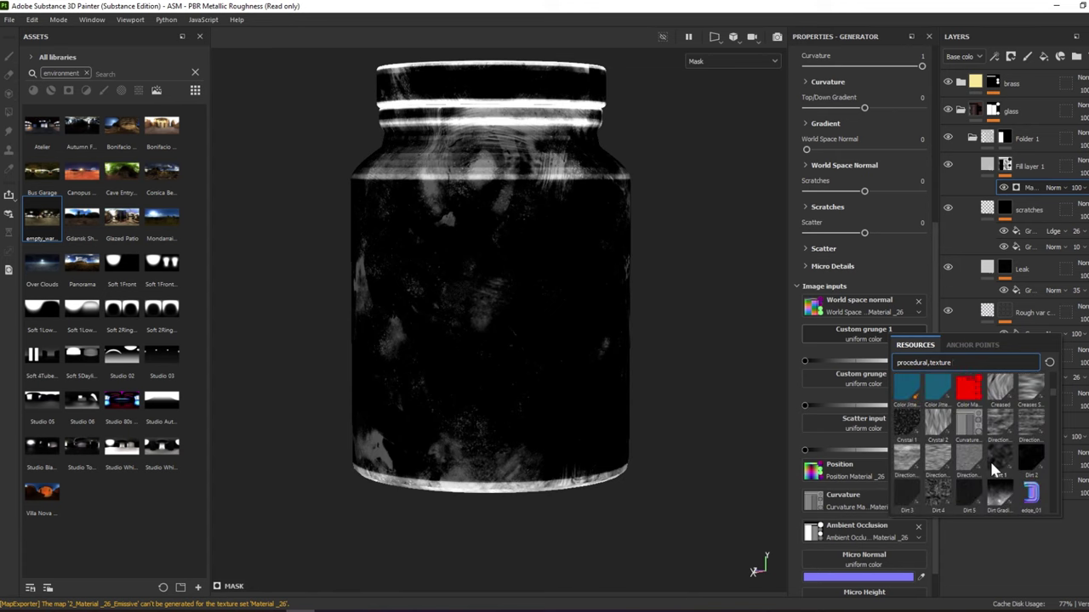
{"action": "scroll", "coordinate": [993, 466], "scroll_direction": "down", "scroll_amount": 3}
{"action": "scroll", "coordinate": [993, 466], "scroll_direction": "up", "scroll_amount": 3}
{"action": "scroll", "coordinate": [993, 467], "scroll_direction": "down", "scroll_amount": 3}
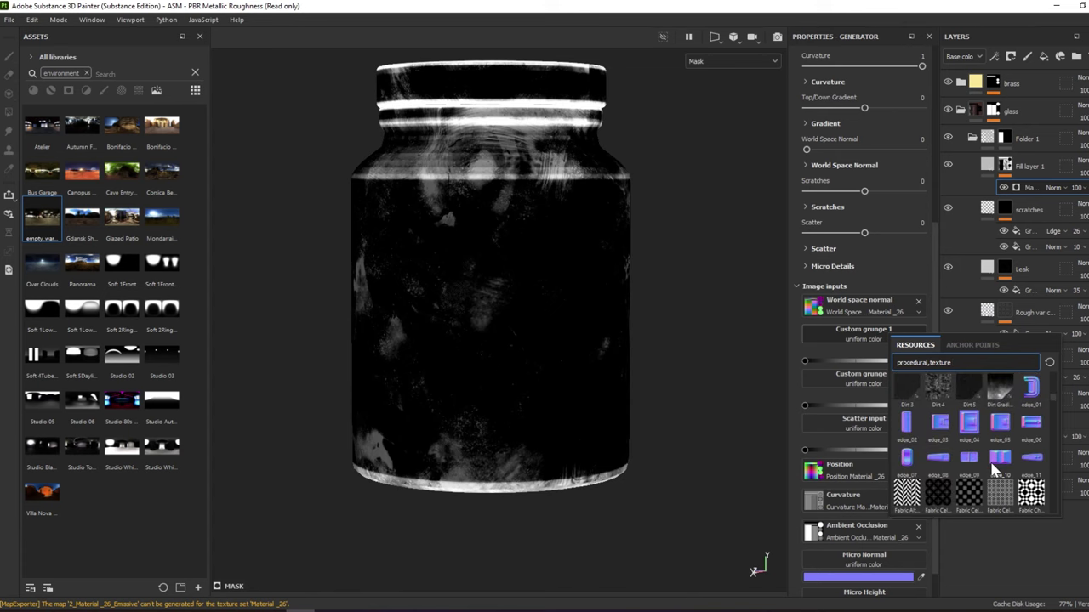
{"action": "scroll", "coordinate": [989, 460], "scroll_direction": "down", "scroll_amount": 3}
{"action": "scroll", "coordinate": [989, 459], "scroll_direction": "down", "scroll_amount": 3}
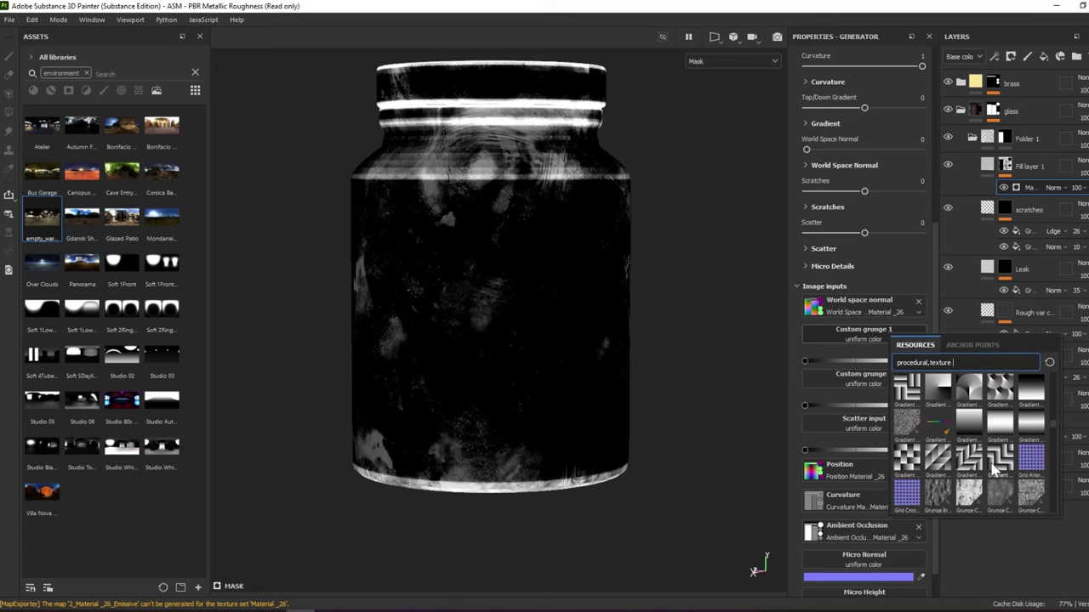
{"action": "scroll", "coordinate": [992, 466], "scroll_direction": "down", "scroll_amount": 3}
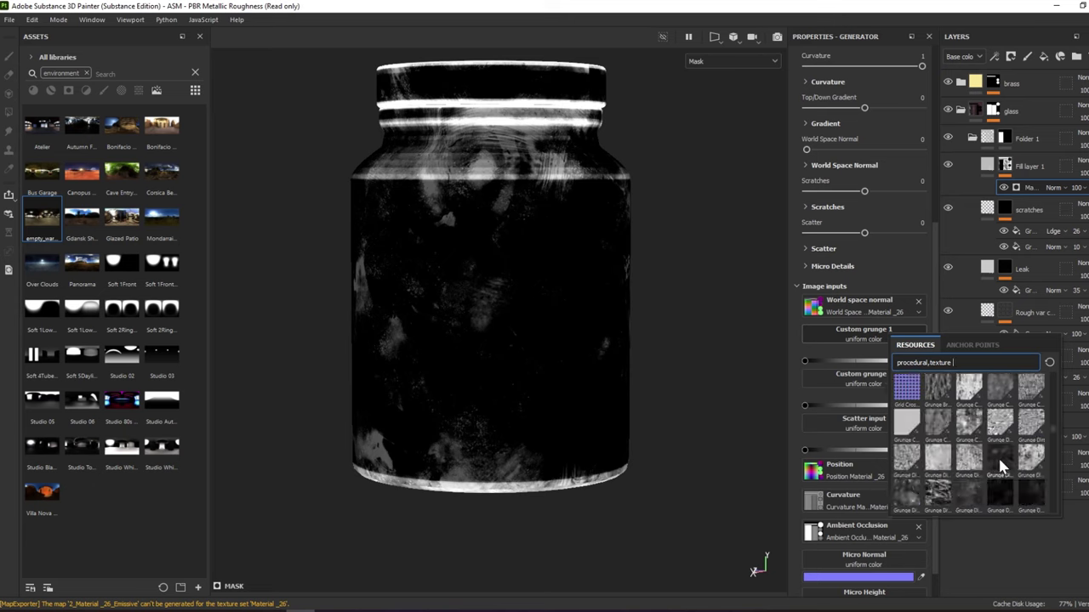
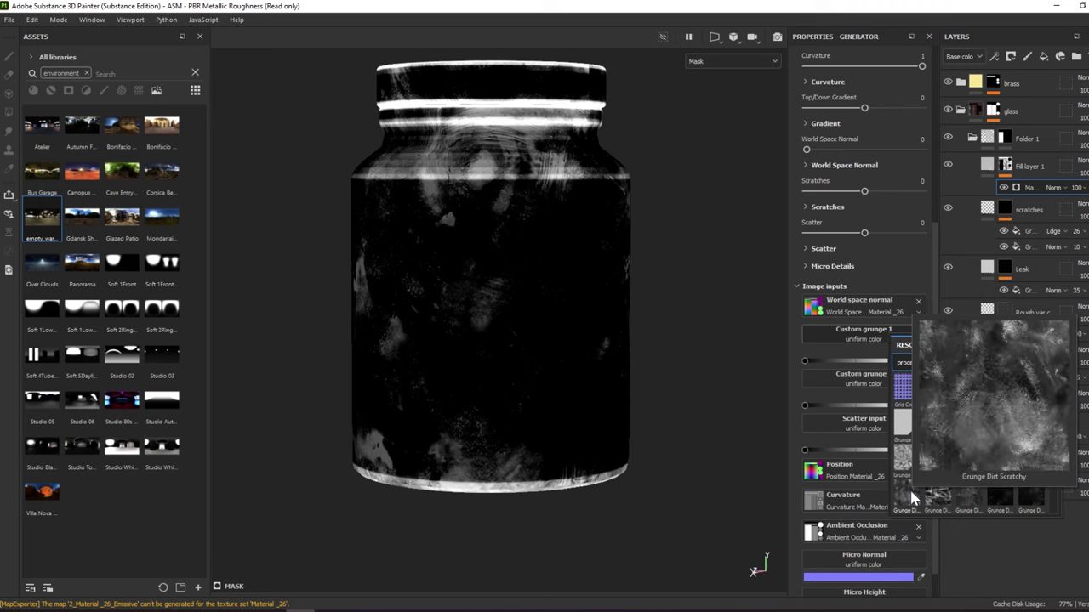
Pick Grunge Wipe Dusty from the procedural textures as Custom grunge 1
{"action": "scroll", "coordinate": [986, 453], "scroll_direction": "down", "scroll_amount": 3}
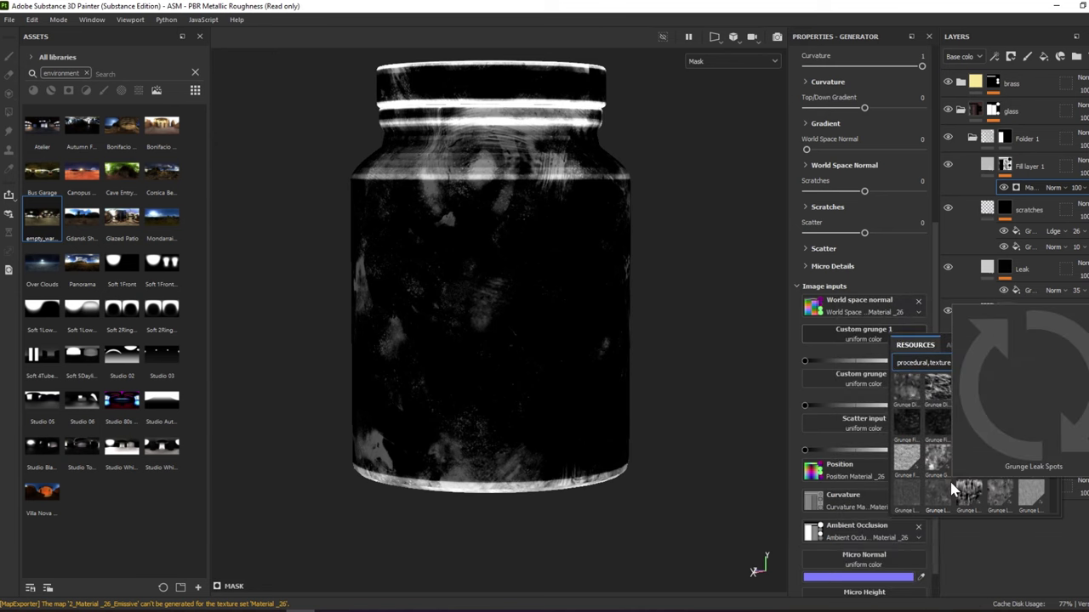
{"action": "scroll", "coordinate": [926, 483], "scroll_direction": "down", "scroll_amount": 3}
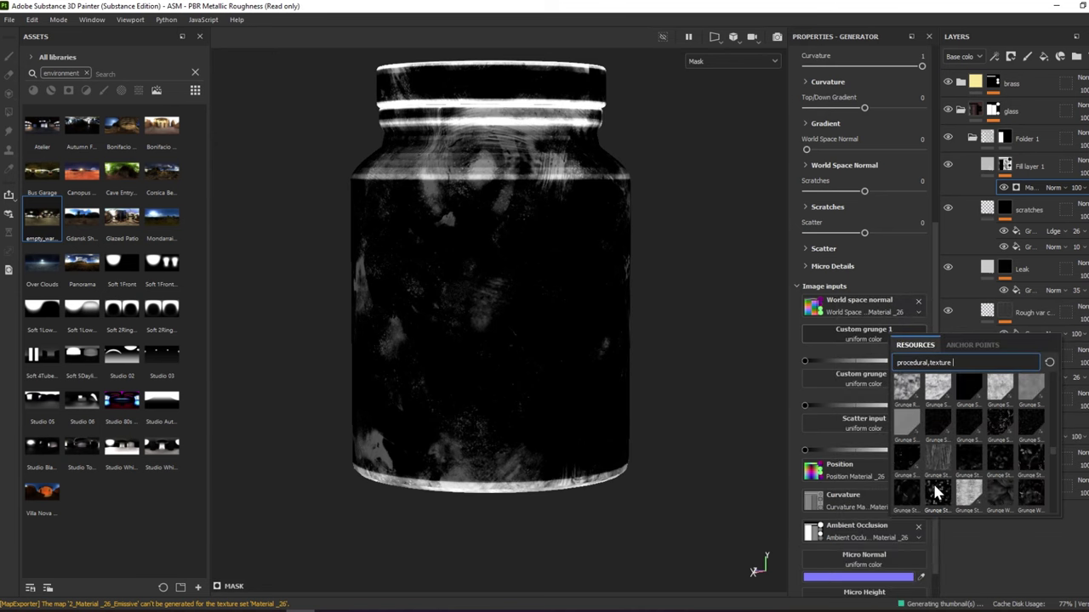
{"action": "scroll", "coordinate": [1033, 451], "scroll_direction": "up", "scroll_amount": 3}
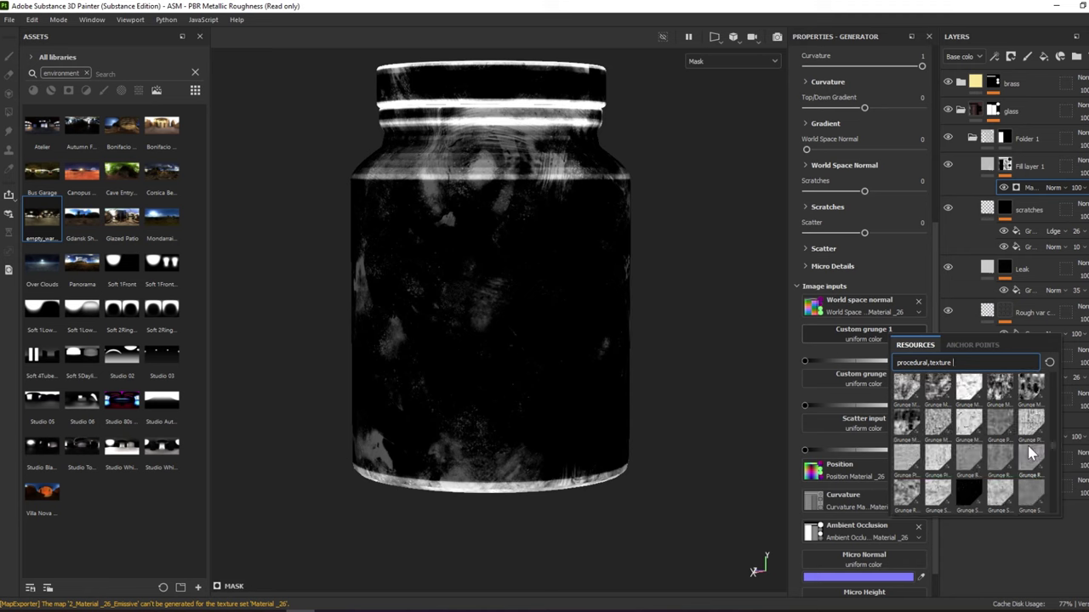
{"action": "scroll", "coordinate": [1009, 468], "scroll_direction": "up", "scroll_amount": 3}
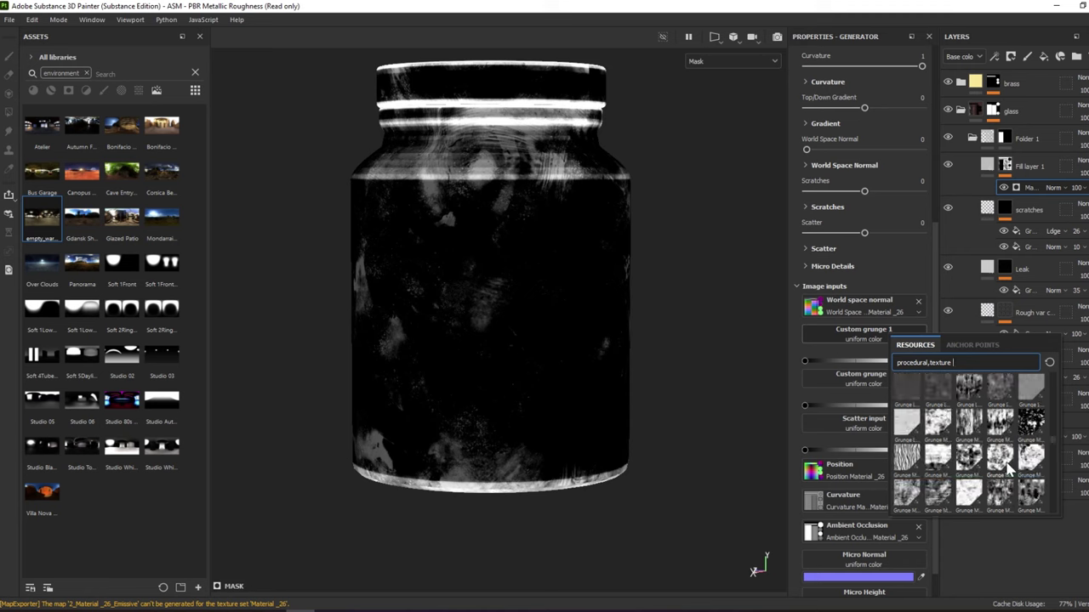
{"action": "scroll", "coordinate": [1009, 467], "scroll_direction": "down", "scroll_amount": 3}
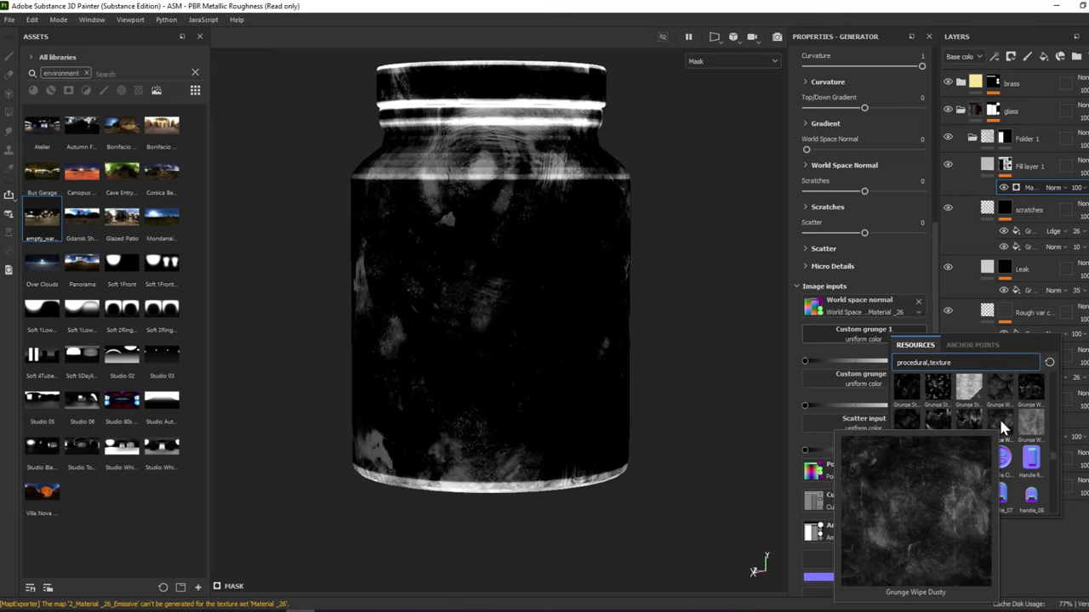
{"action": "key", "text": "Escape"}
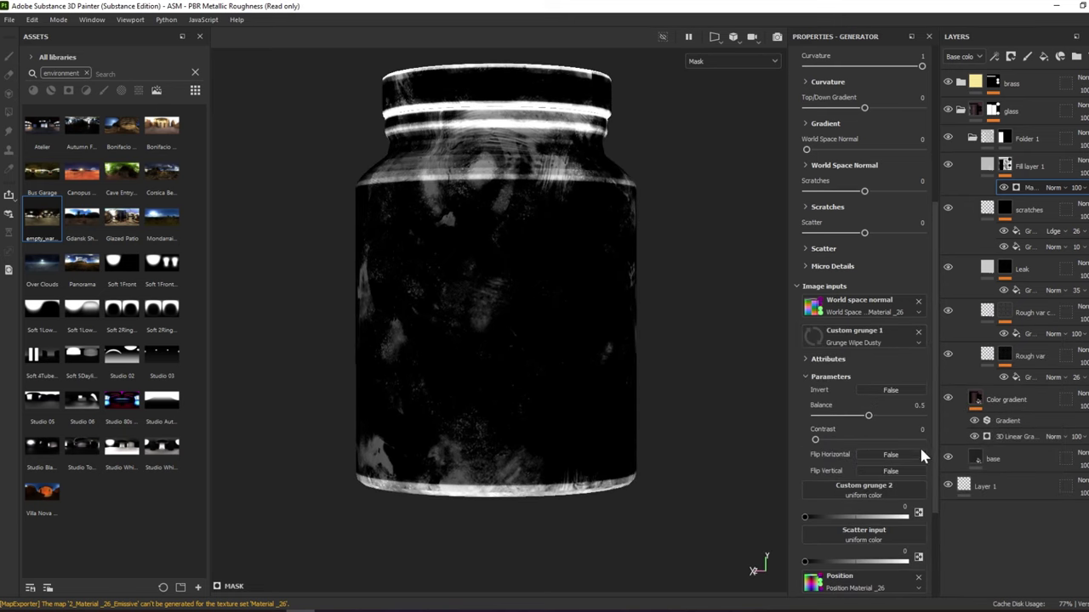
Expand the Grunge settings and raise the grunge scale and secondary custom grunge
{"action": "scroll", "coordinate": [919, 489], "scroll_direction": "up", "scroll_amount": 1}
{"action": "scroll", "coordinate": [918, 484], "scroll_direction": "up", "scroll_amount": 2}
{"action": "scroll", "coordinate": [916, 482], "scroll_direction": "up", "scroll_amount": 1}
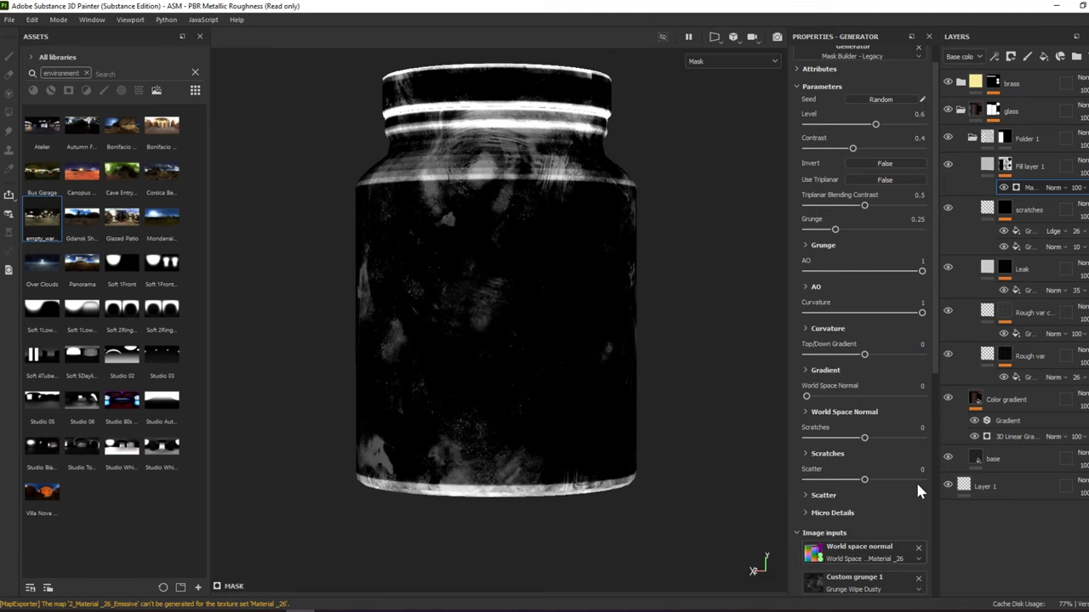
{"action": "scroll", "coordinate": [915, 480], "scroll_direction": "up", "scroll_amount": 1}
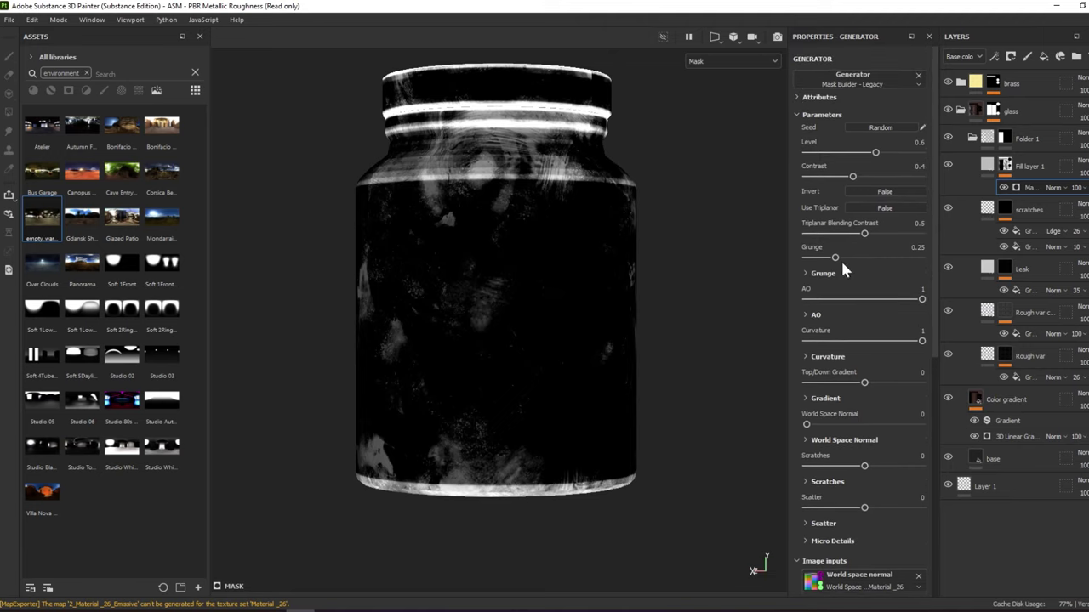
{"action": "left_click", "coordinate": [817, 274]}
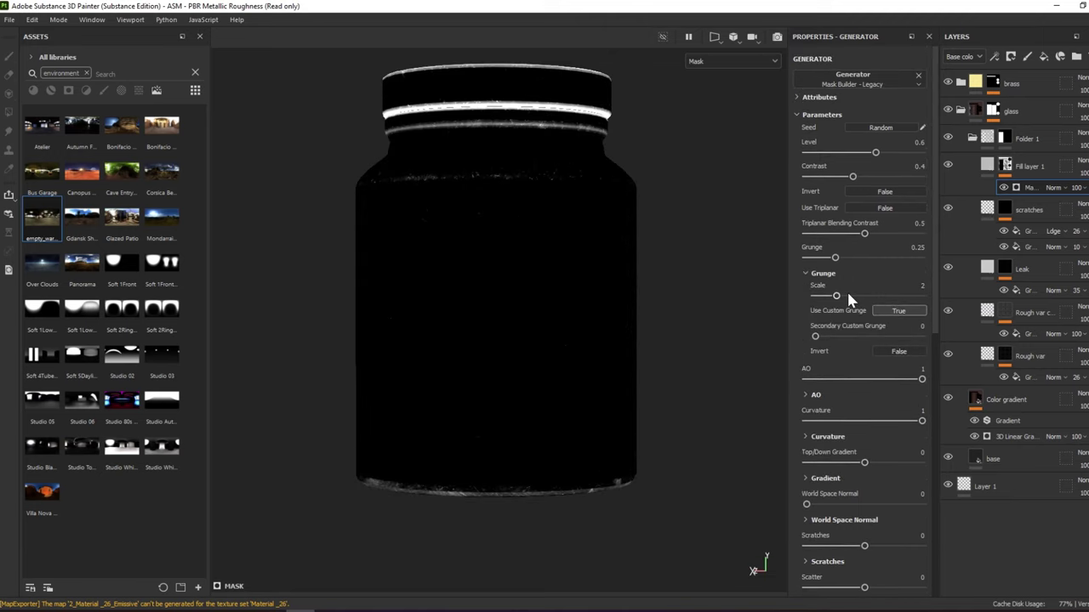
{"action": "left_click_drag", "start_coordinate": [839, 298], "coordinate": [849, 302]}
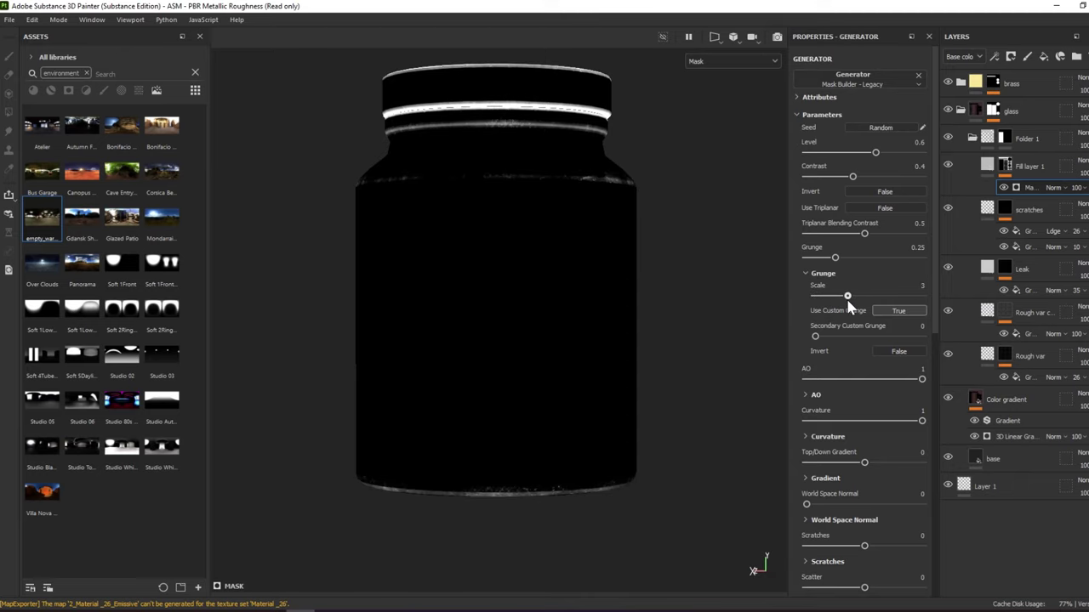
{"action": "left_click_drag", "start_coordinate": [815, 336], "coordinate": [879, 336]}
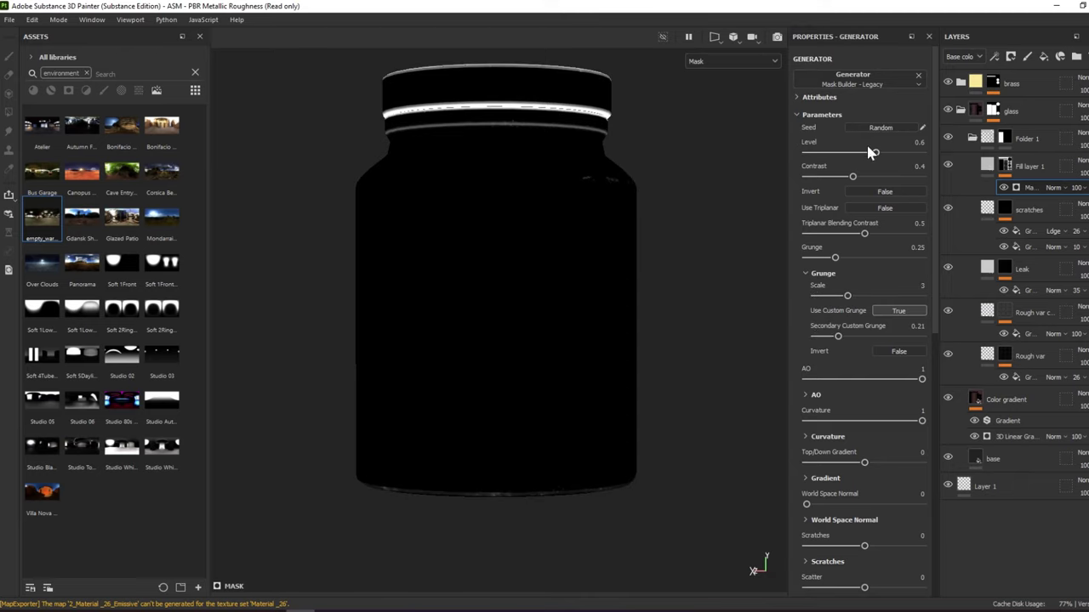
Set Level 0.79, Grunge 0.14, Scale 4, Contrast 0 and Secondary Custom Grunge 0
{"action": "left_click_drag", "start_coordinate": [871, 152], "coordinate": [915, 152]}
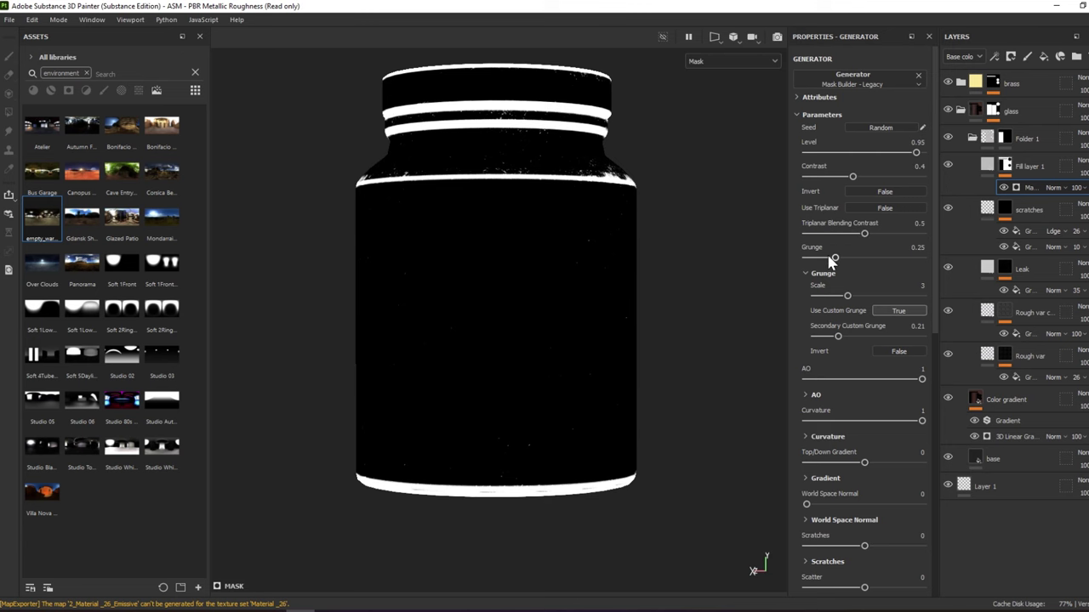
{"action": "left_click_drag", "start_coordinate": [831, 259], "coordinate": [819, 260]}
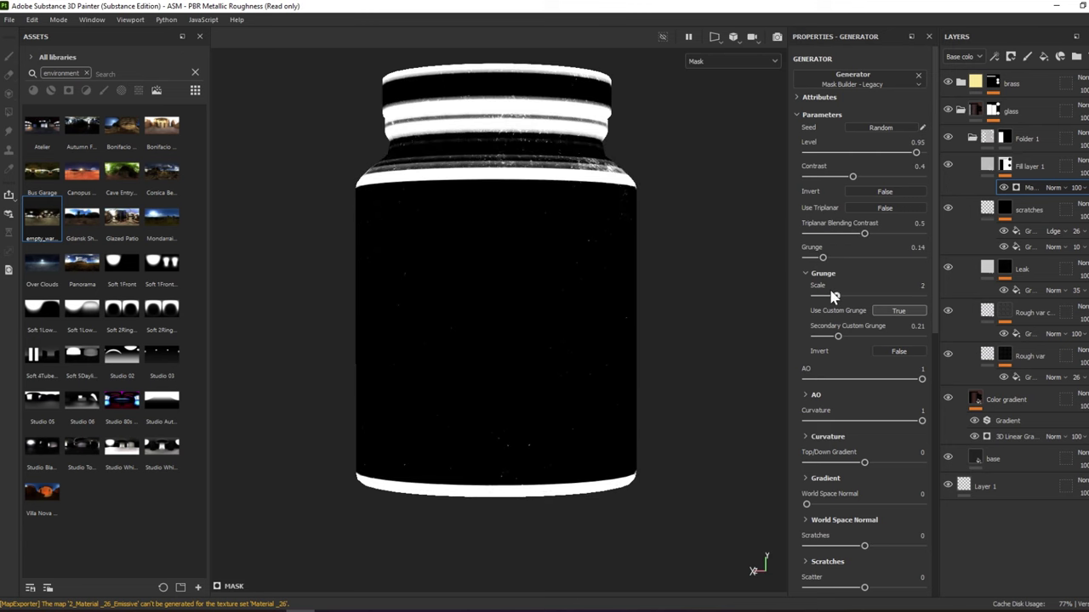
{"action": "mouse_move", "coordinate": [834, 296]}
{"action": "left_mouse_down"}
{"action": "mouse_move", "coordinate": [819, 293]}
{"action": "mouse_move", "coordinate": [859, 298]}
{"action": "left_mouse_up"}
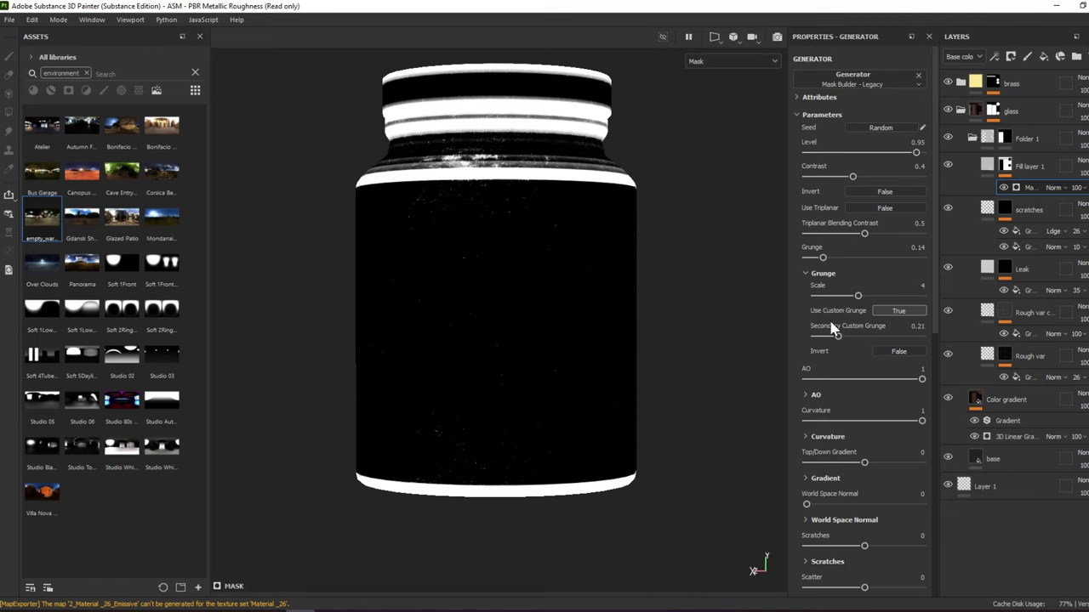
{"action": "left_click_drag", "start_coordinate": [837, 334], "coordinate": [800, 339]}
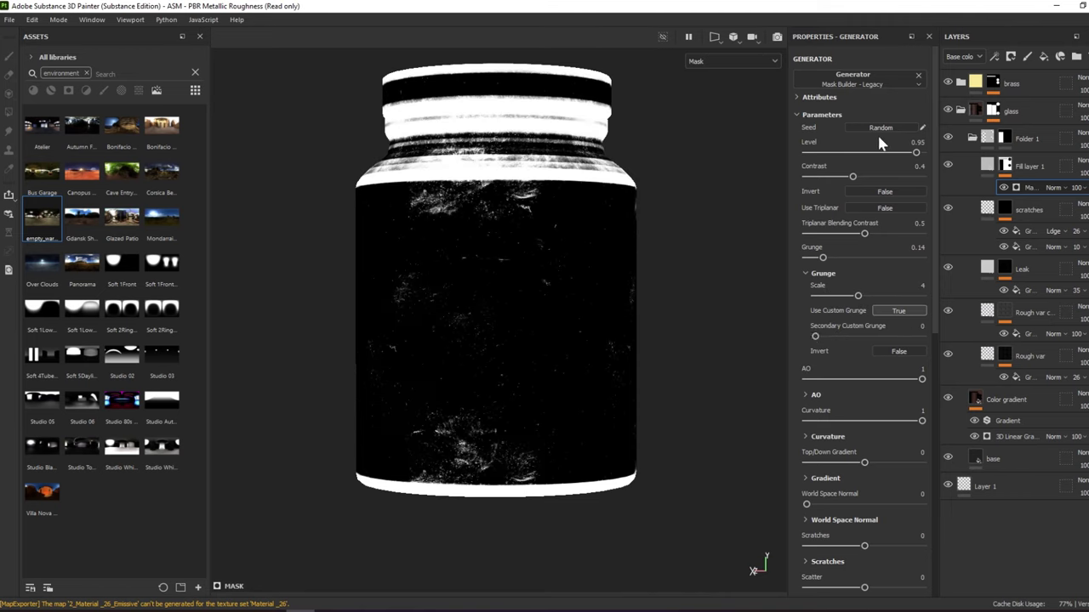
{"action": "left_click_drag", "start_coordinate": [854, 176], "coordinate": [807, 176]}
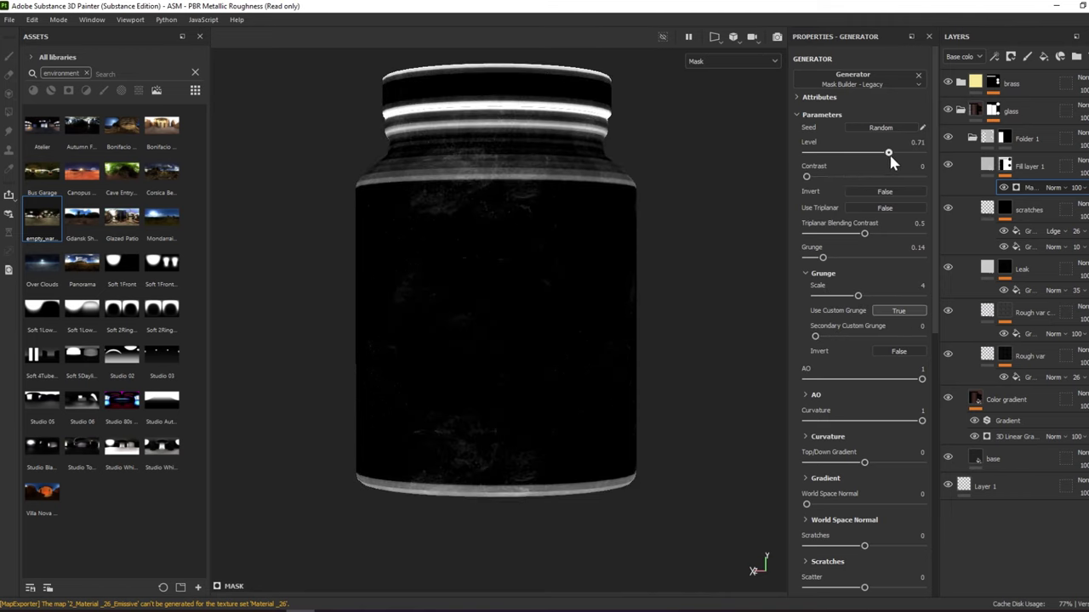
{"action": "left_click_drag", "start_coordinate": [894, 154], "coordinate": [897, 153]}
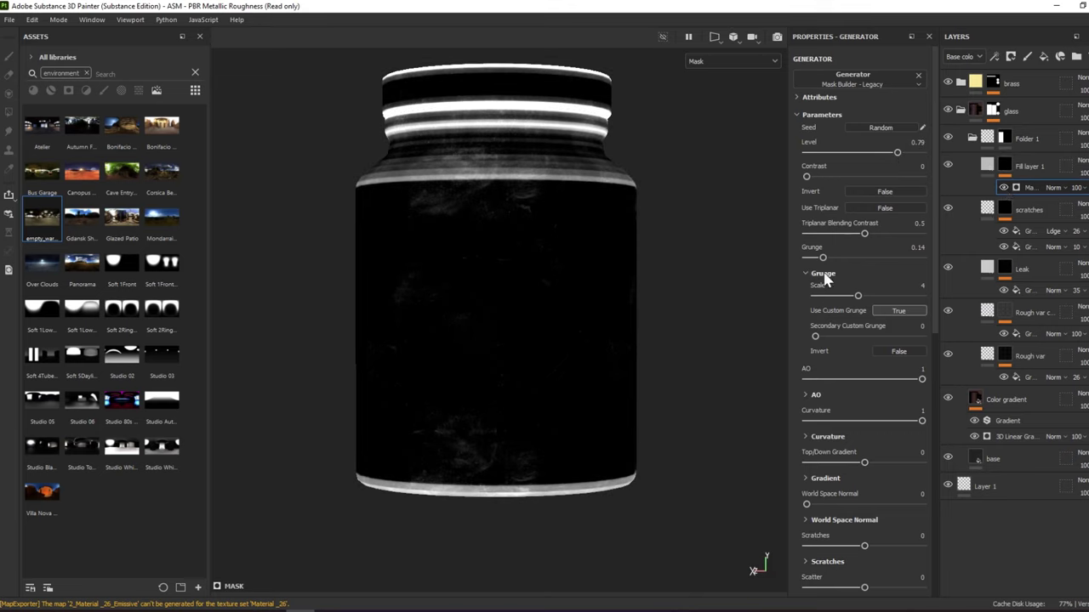
Set AO to -1 and Curvature to 0.95, invert the mask, and set Top/Down Gradient to 0.96
{"action": "left_click", "coordinate": [807, 379]}
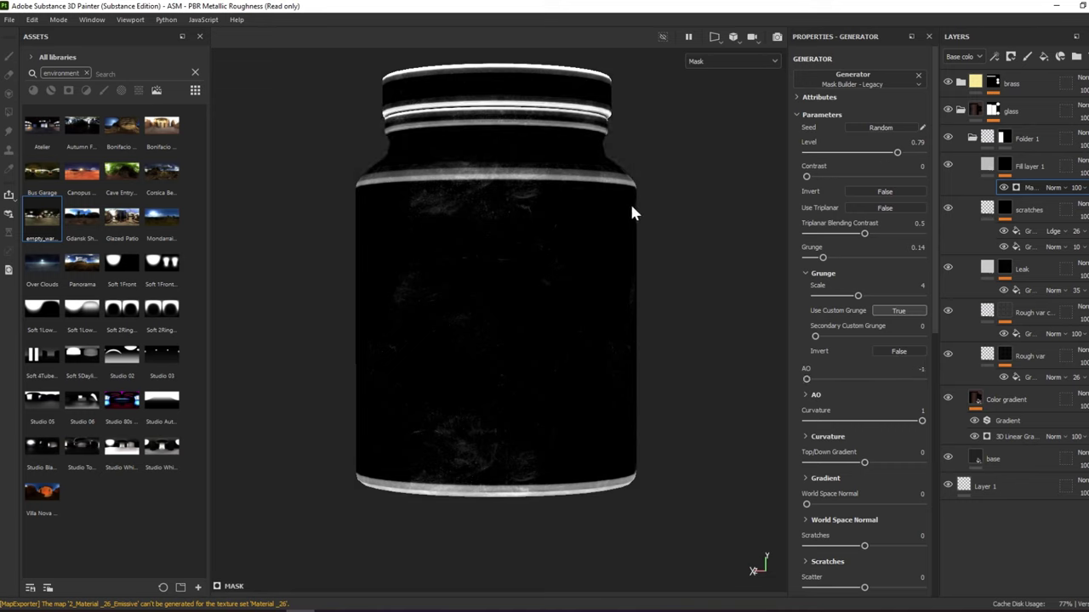
{"action": "left_click_drag", "start_coordinate": [630, 201], "coordinate": [633, 223], "text": "alt"}
{"action": "mouse_move", "coordinate": [921, 420]}
{"action": "left_mouse_down"}
{"action": "mouse_move", "coordinate": [870, 420]}
{"action": "mouse_move", "coordinate": [915, 420]}
{"action": "left_mouse_up"}
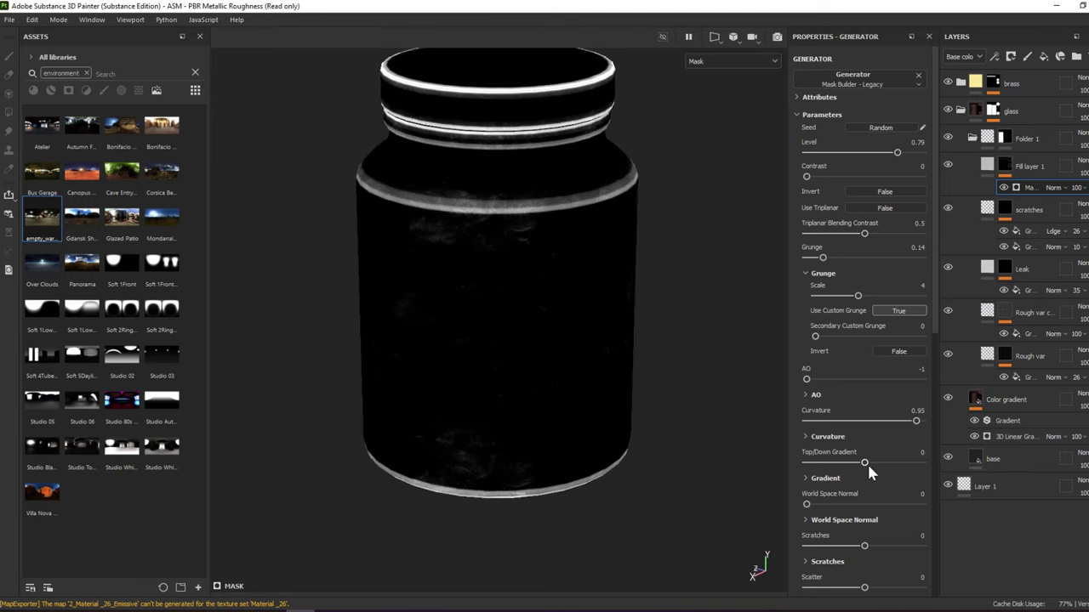
{"action": "mouse_move", "coordinate": [885, 465]}
{"action": "left_mouse_down"}
{"action": "mouse_move", "coordinate": [832, 468]}
{"action": "mouse_move", "coordinate": [876, 461]}
{"action": "left_mouse_up"}
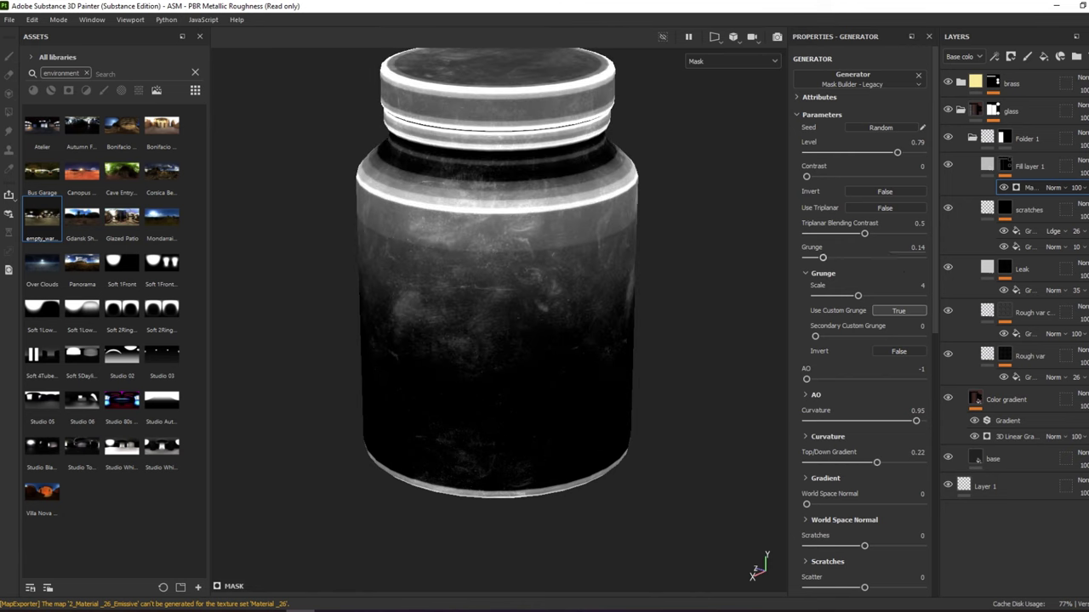
{"action": "left_click", "coordinate": [906, 192]}
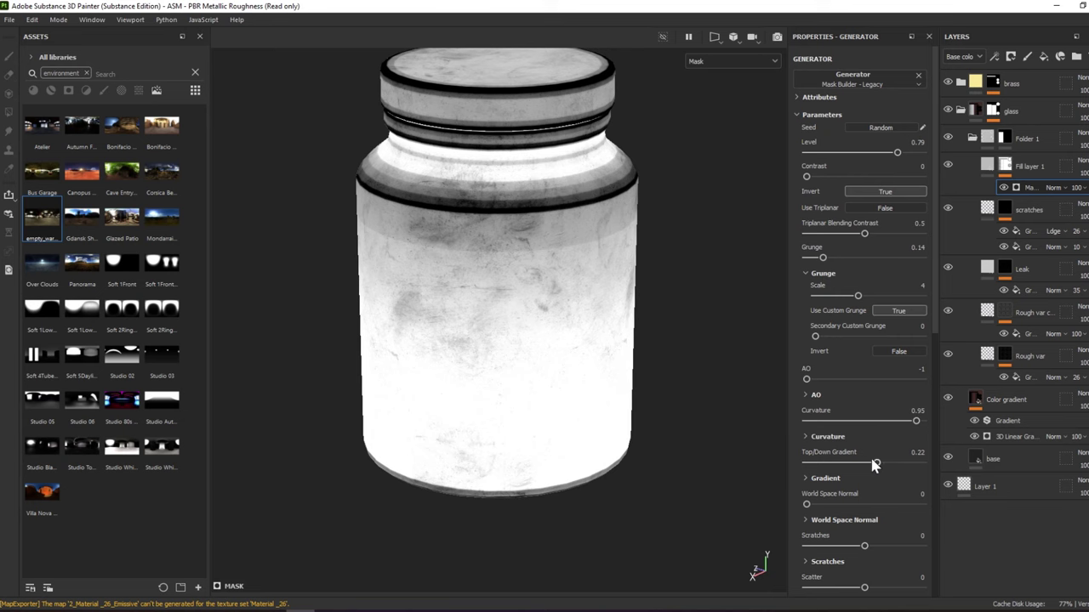
{"action": "left_click_drag", "start_coordinate": [877, 462], "coordinate": [918, 462]}
{"action": "mouse_move", "coordinate": [706, 293]}
{"action": "left_mouse_down", "text": "alt"}
{"action": "mouse_move", "coordinate": [692, 301]}
{"action": "mouse_move", "coordinate": [797, 284]}
{"action": "mouse_move", "coordinate": [768, 304]}
{"action": "mouse_move", "coordinate": [770, 292]}
{"action": "left_mouse_up", "text": "alt"}
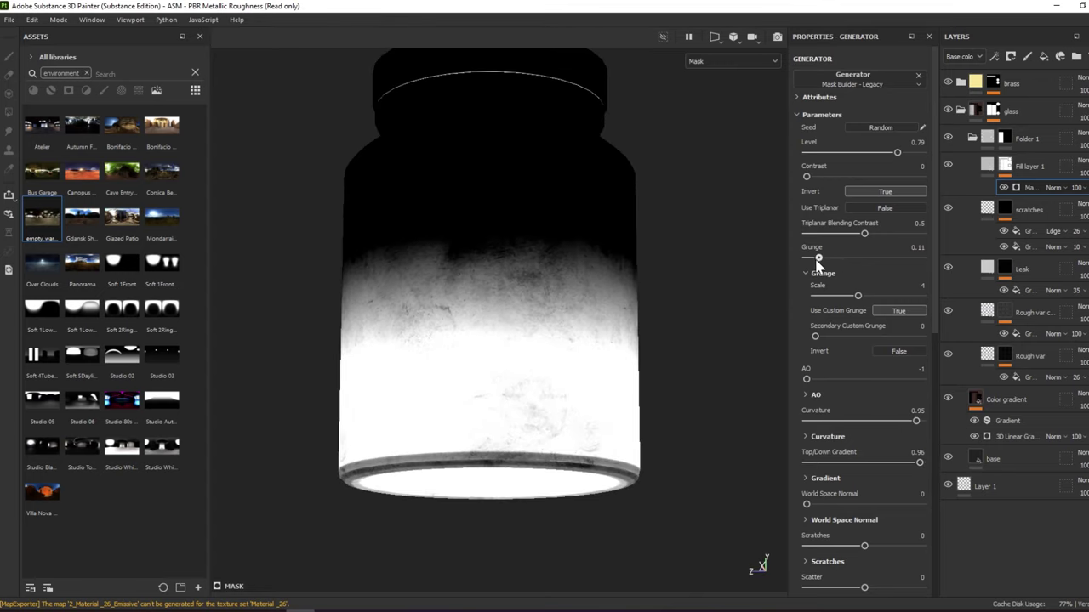
Set Grunge to 0.12, custom grunge Contrast to 0, Balance to 0.81 and Scale to 3
{"action": "left_click_drag", "start_coordinate": [816, 265], "coordinate": [820, 267]}
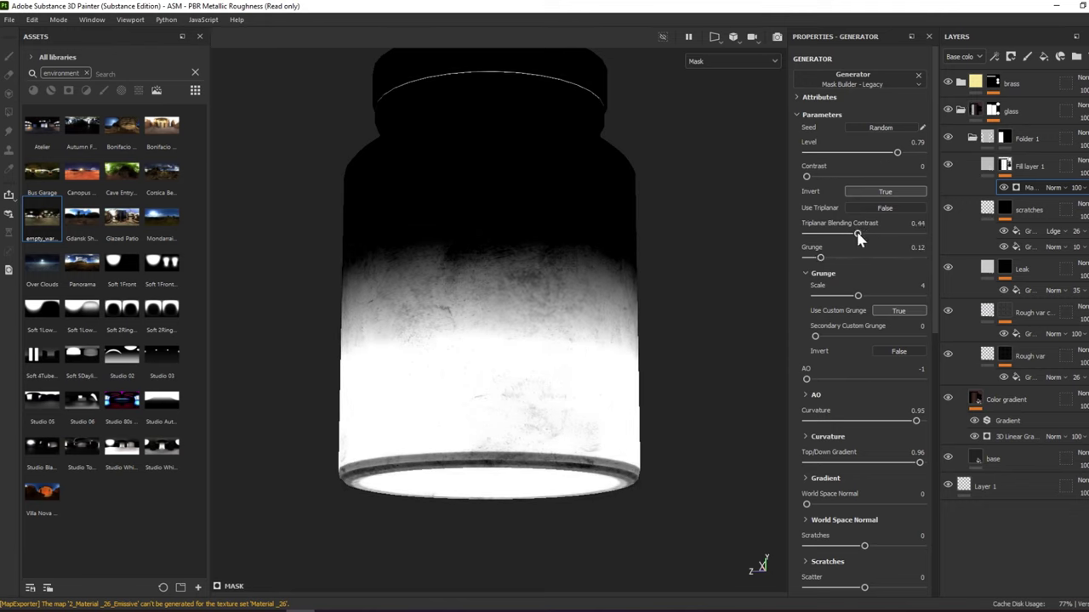
{"action": "scroll", "coordinate": [871, 319], "scroll_direction": "down", "scroll_amount": 2}
{"action": "scroll", "coordinate": [876, 408], "scroll_direction": "down", "scroll_amount": 3}
{"action": "scroll", "coordinate": [882, 491], "scroll_direction": "down", "scroll_amount": 3}
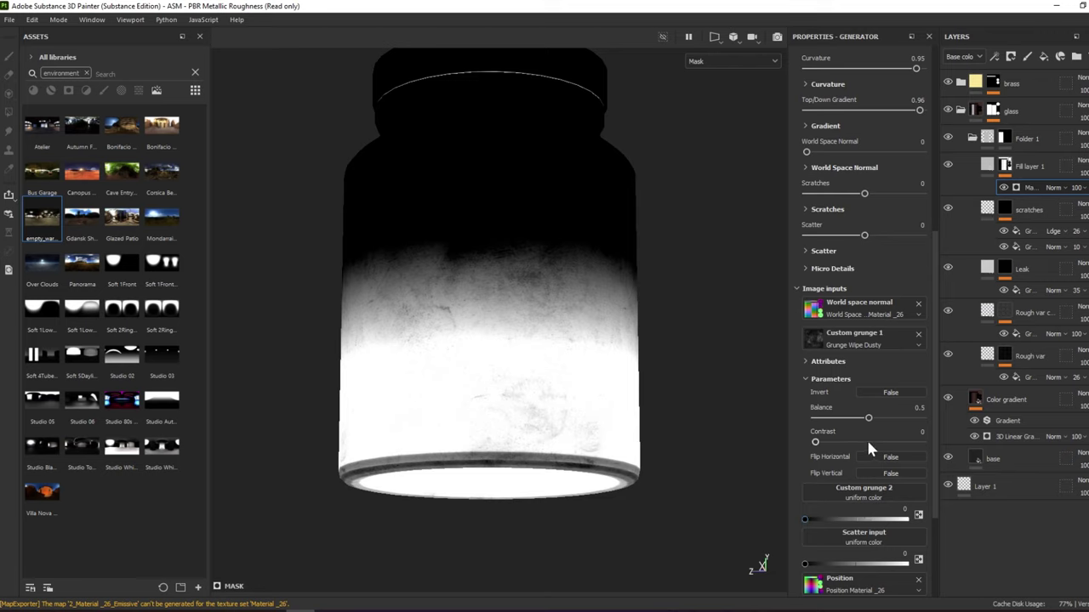
{"action": "left_click_drag", "start_coordinate": [859, 443], "coordinate": [803, 437]}
{"action": "mouse_move", "coordinate": [868, 418]}
{"action": "left_mouse_down"}
{"action": "mouse_move", "coordinate": [850, 423]}
{"action": "mouse_move", "coordinate": [903, 423]}
{"action": "left_mouse_up"}
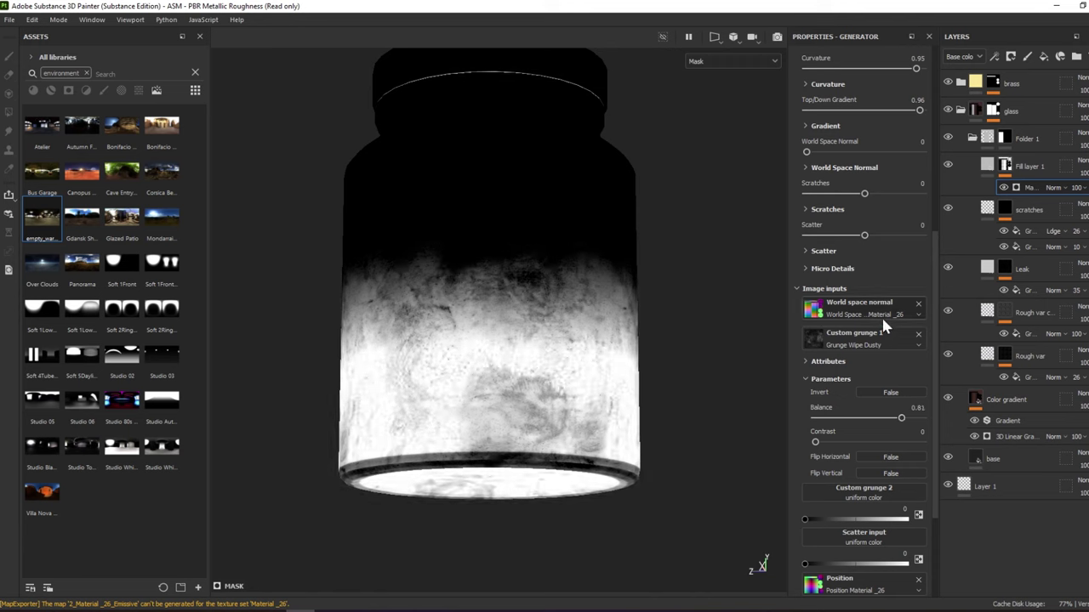
{"action": "scroll", "coordinate": [876, 313], "scroll_direction": "up", "scroll_amount": 5}
{"action": "scroll", "coordinate": [876, 311], "scroll_direction": "up", "scroll_amount": 2}
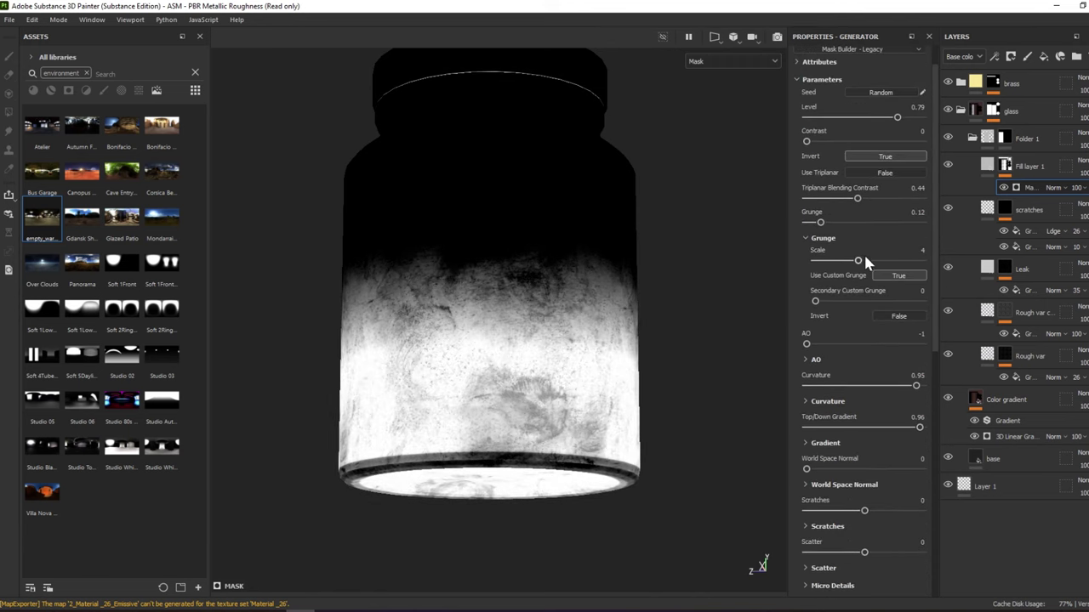
{"action": "left_click_drag", "start_coordinate": [869, 262], "coordinate": [848, 262]}
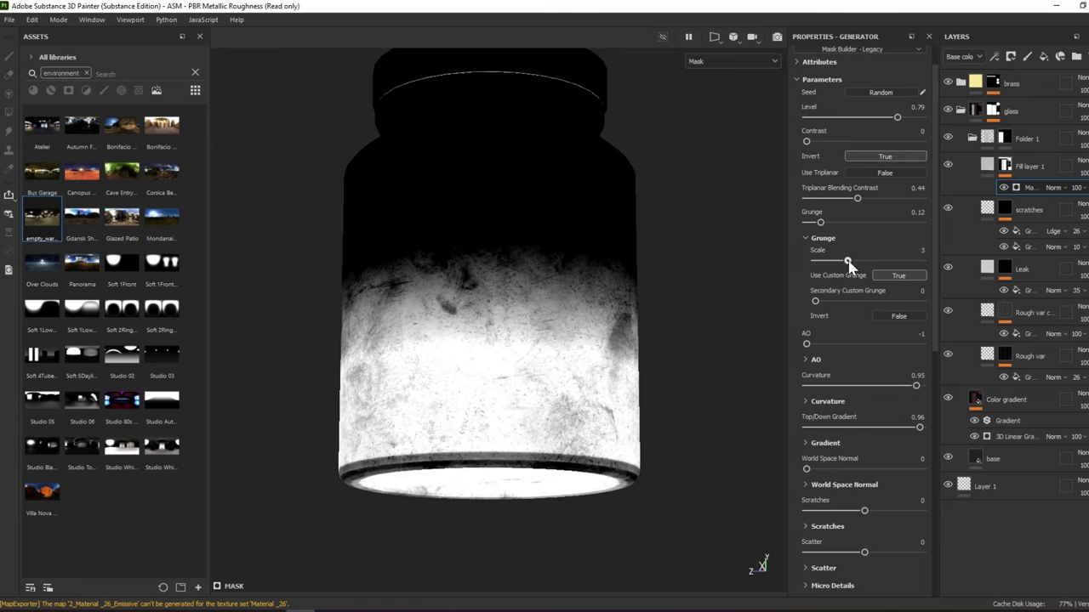
{"action": "scroll", "coordinate": [821, 397], "scroll_direction": "down", "scroll_amount": 5}
{"action": "scroll", "coordinate": [843, 385], "scroll_direction": "down", "scroll_amount": 5}
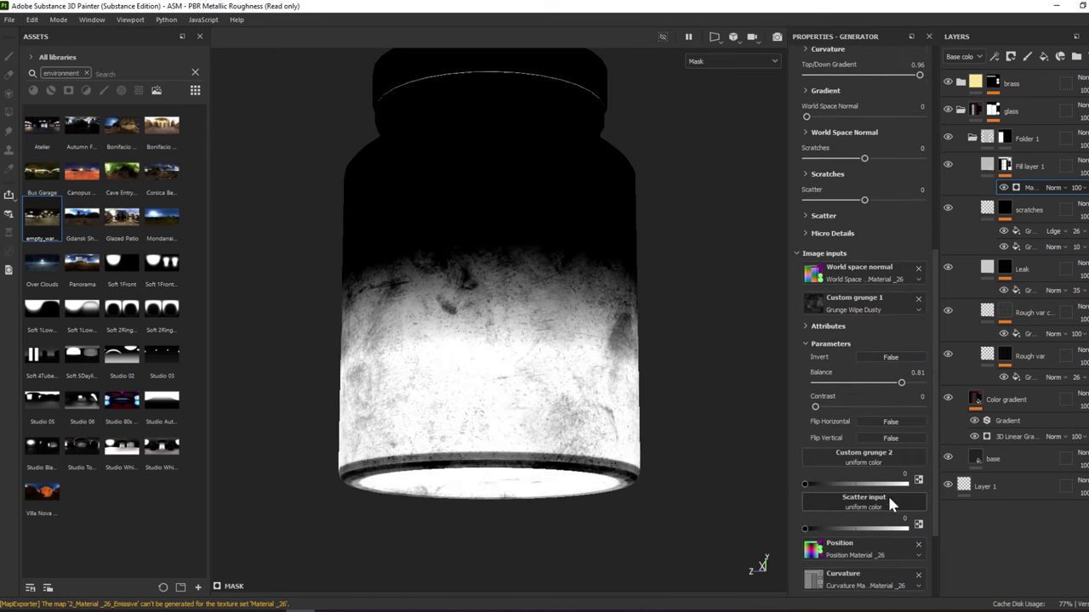
{"action": "left_click", "coordinate": [887, 500]}
Add a fill effect to Fill layer 1's mask using the Dirt Gradient texture
{"action": "right_click", "coordinate": [1031, 212]}
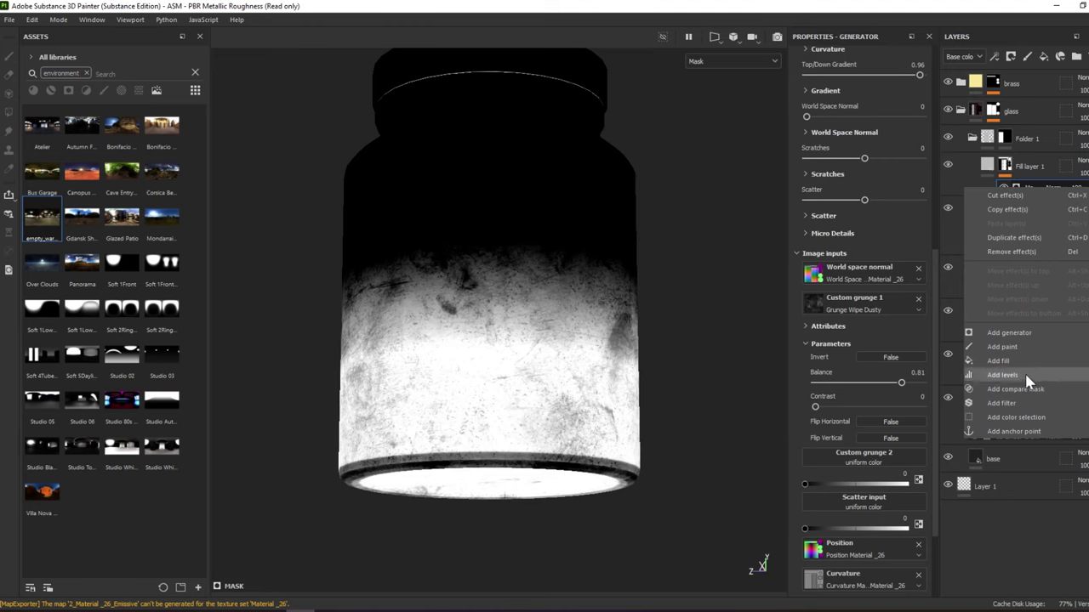
{"action": "left_click", "coordinate": [1024, 371]}
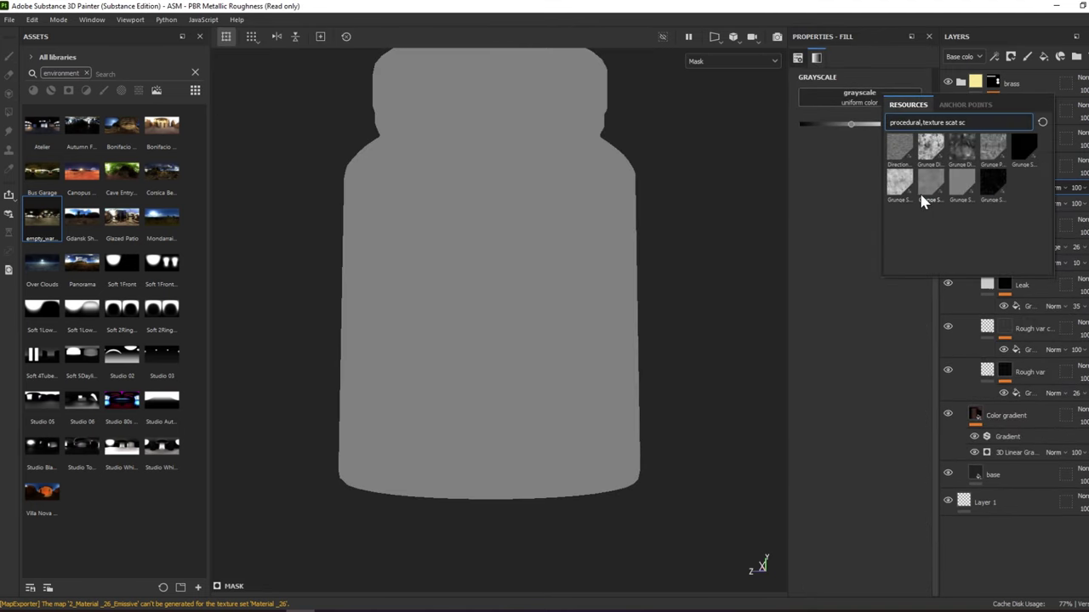
{"action": "mouse_move", "coordinate": [961, 184]}
{"action": "type", "text": "procedural,texture sca"}
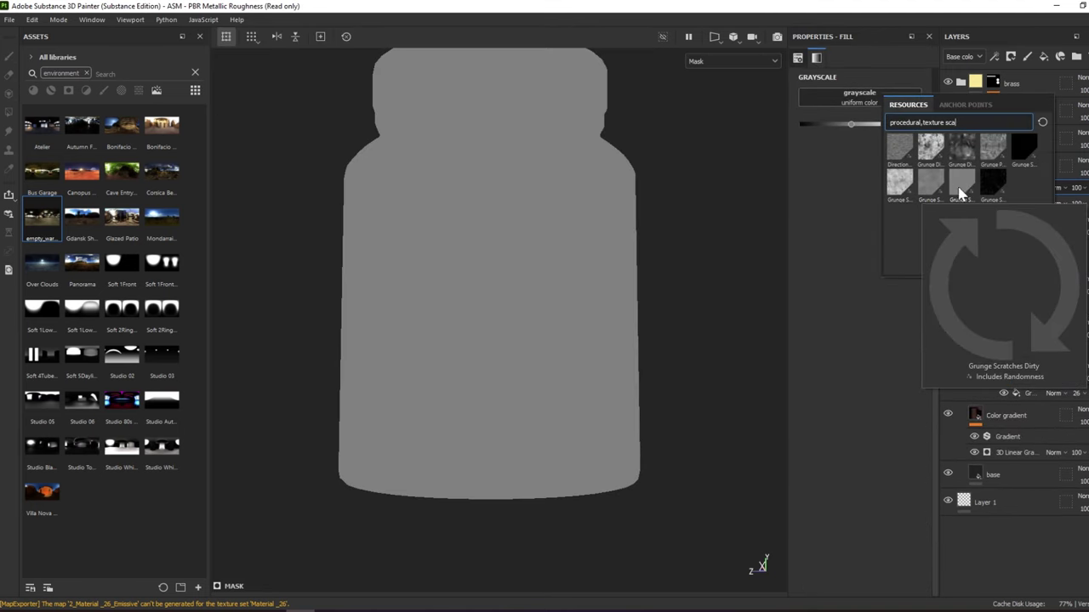
{"action": "key", "text": "BackSpace"}
{"action": "key", "text": "BackSpace"}
{"action": "key", "text": "BackSpace"}
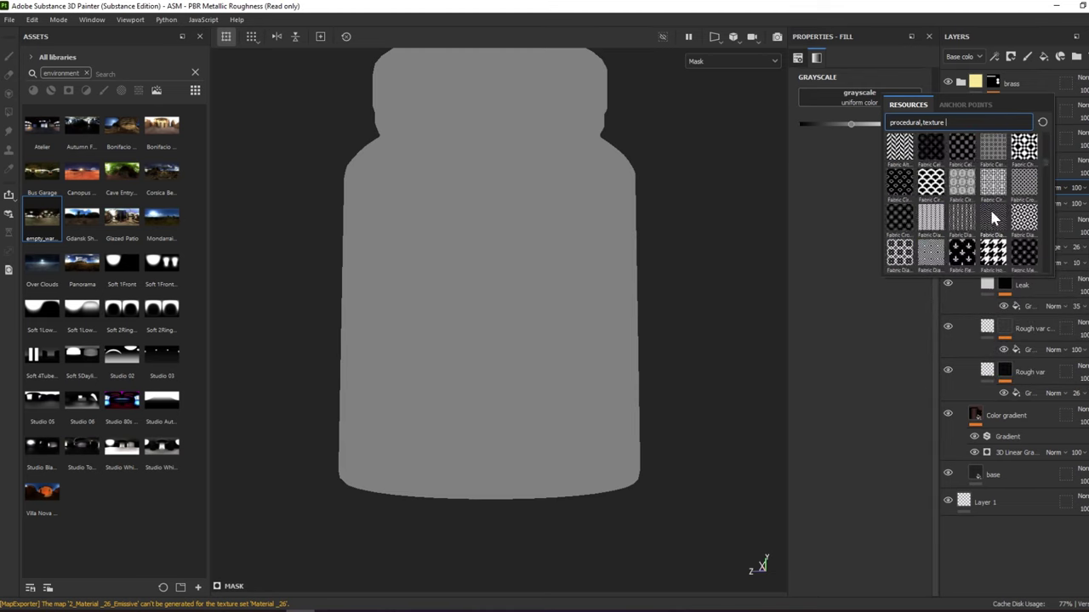
{"action": "scroll", "coordinate": [992, 217], "scroll_direction": "down", "scroll_amount": 2}
{"action": "scroll", "coordinate": [991, 217], "scroll_direction": "down", "scroll_amount": 2}
{"action": "scroll", "coordinate": [993, 218], "scroll_direction": "down", "scroll_amount": 2}
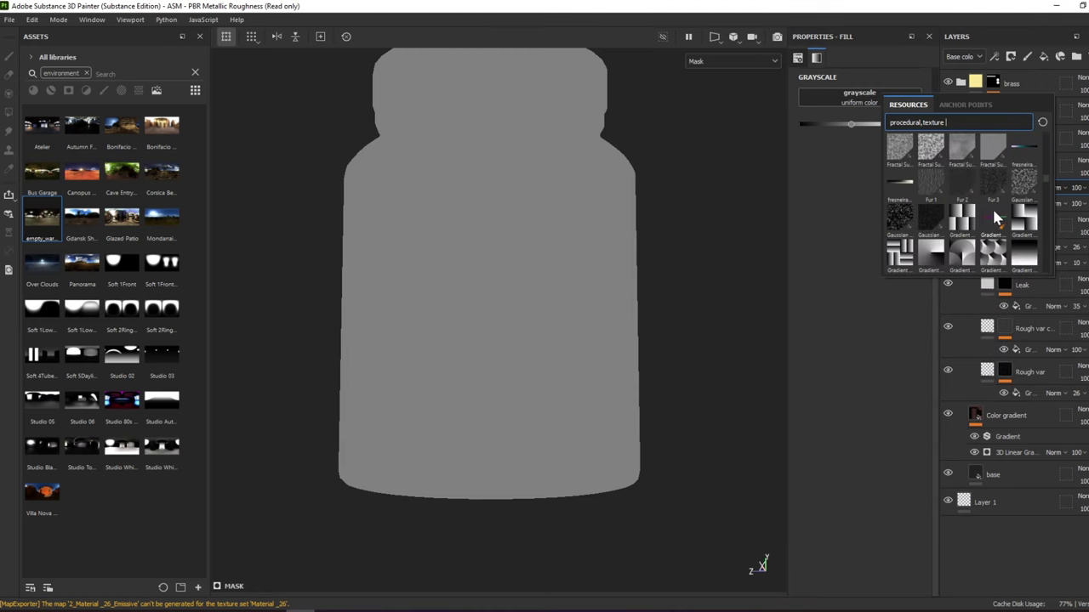
{"action": "scroll", "coordinate": [993, 214], "scroll_direction": "up", "scroll_amount": 2}
{"action": "scroll", "coordinate": [994, 214], "scroll_direction": "up", "scroll_amount": 2}
{"action": "scroll", "coordinate": [995, 181], "scroll_direction": "up", "scroll_amount": 2}
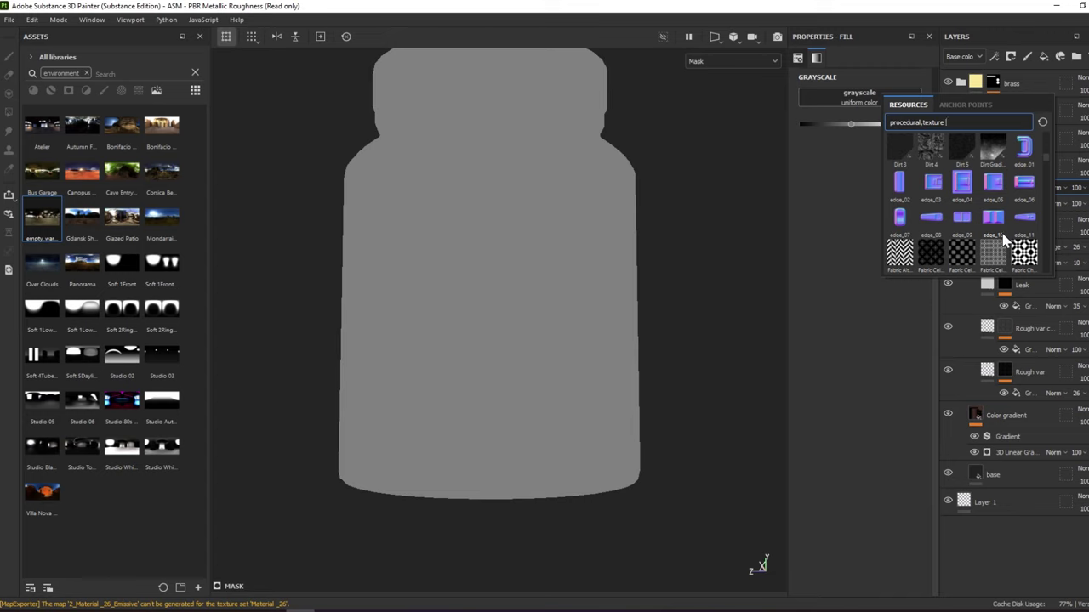
{"action": "left_click", "coordinate": [989, 154]}
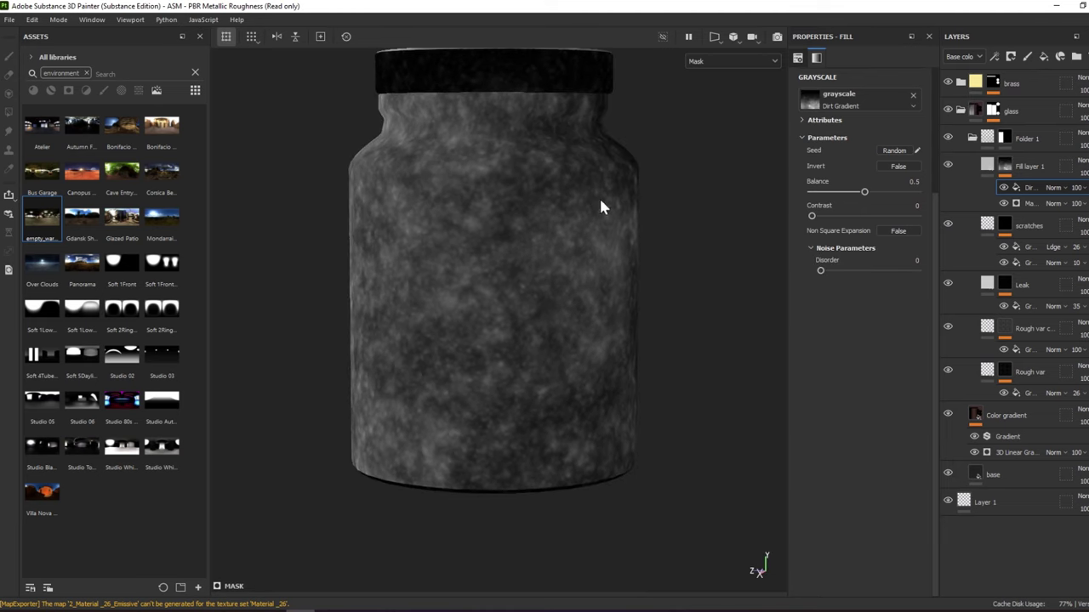
Swap the fill's grayscale to Grunge Wipe grainy, scale it up and rotate it 270 degrees
{"action": "left_click", "coordinate": [867, 100]}
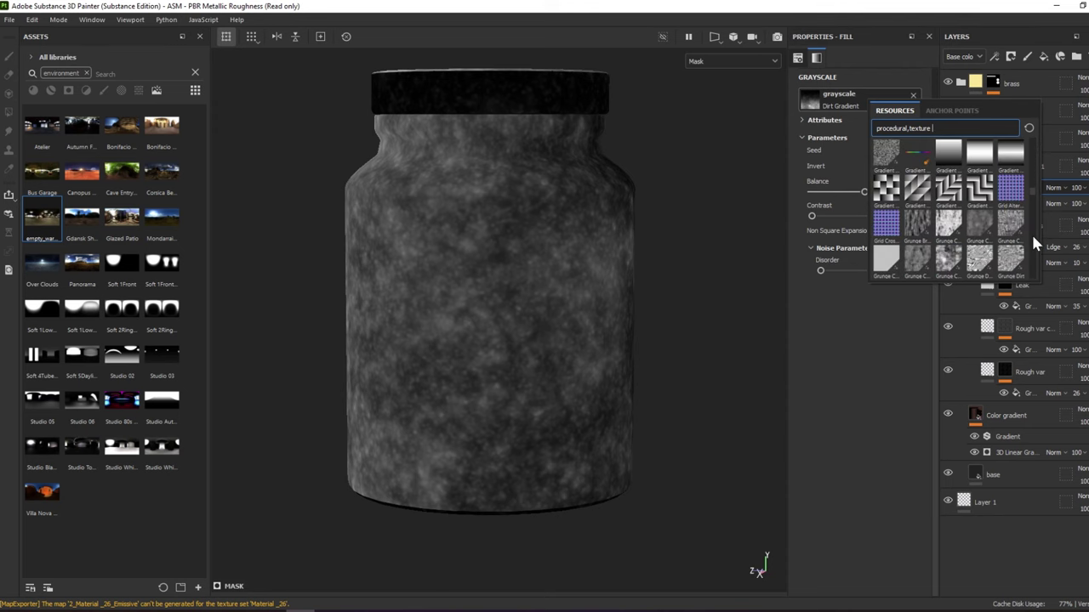
{"action": "scroll", "coordinate": [997, 234], "scroll_direction": "up", "scroll_amount": 3}
{"action": "scroll", "coordinate": [1006, 239], "scroll_direction": "down", "scroll_amount": 3}
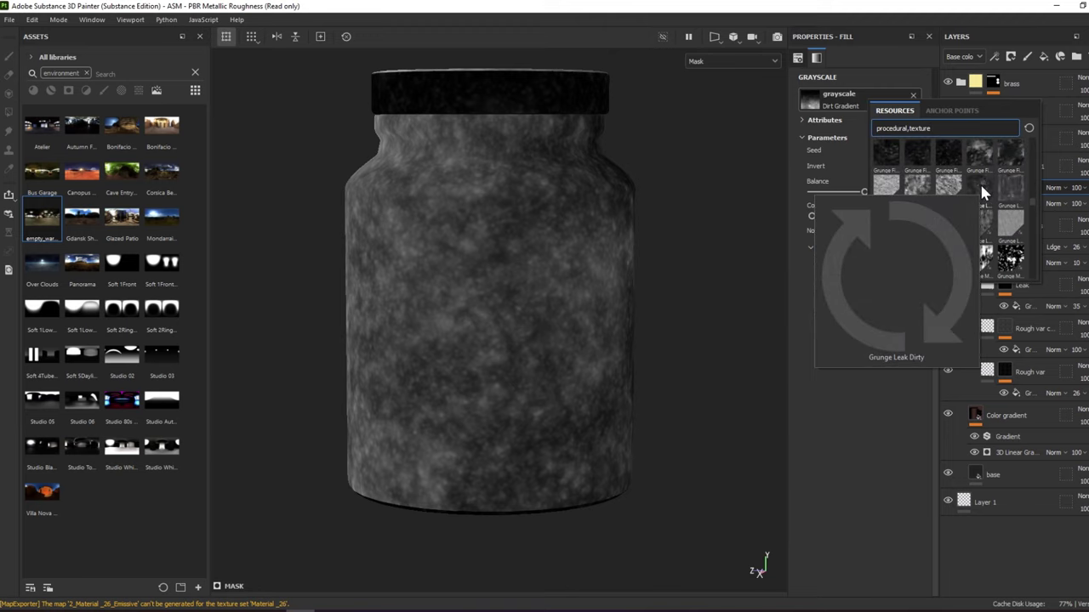
{"action": "scroll", "coordinate": [986, 189], "scroll_direction": "down", "scroll_amount": 3}
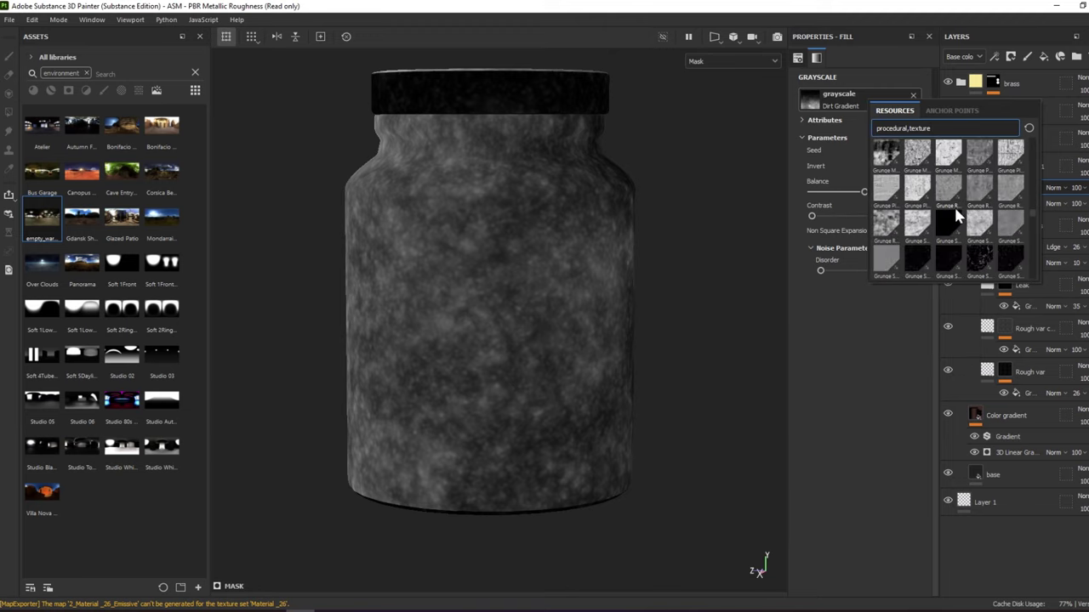
{"action": "scroll", "coordinate": [1000, 239], "scroll_direction": "down", "scroll_amount": 3}
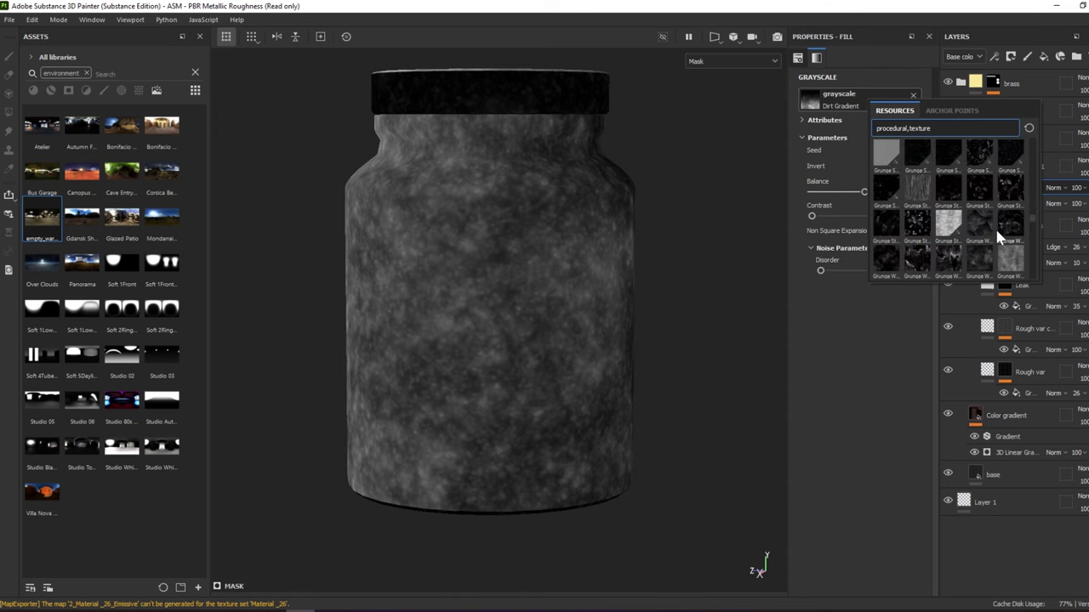
{"action": "left_click", "coordinate": [1003, 261]}
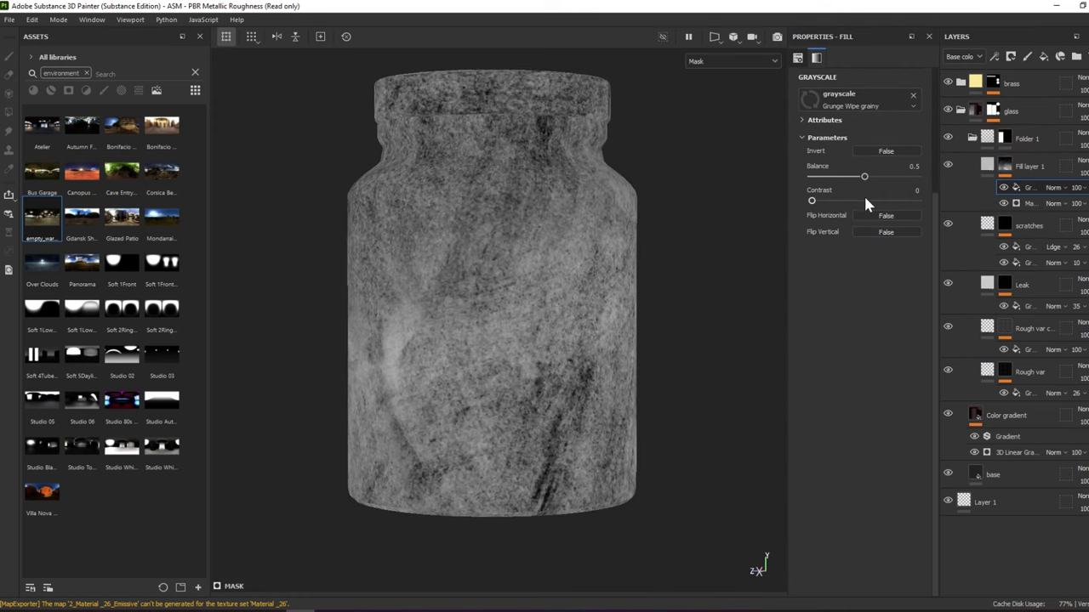
{"action": "scroll", "coordinate": [857, 195], "scroll_direction": "up", "scroll_amount": 2}
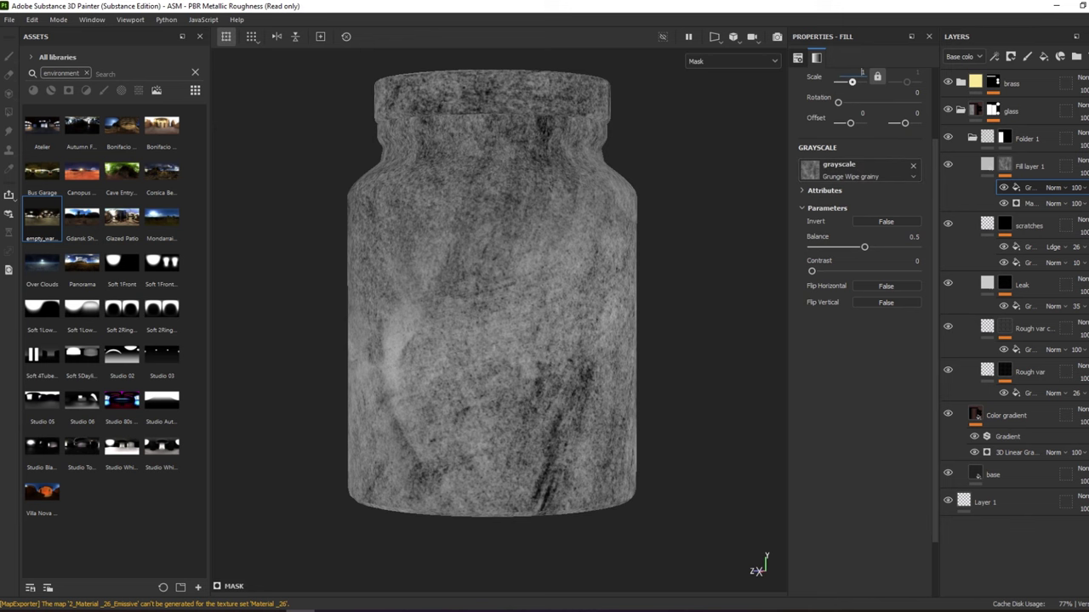
{"action": "left_click", "coordinate": [853, 82]}
{"action": "key", "text": "F1"}
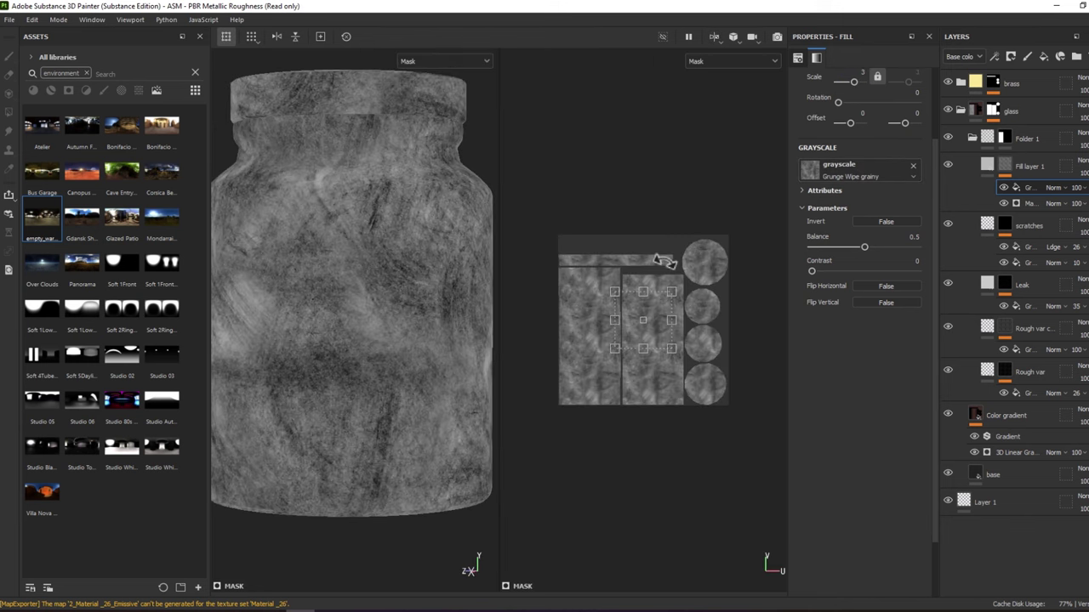
{"action": "mouse_move", "coordinate": [696, 311]}
{"action": "left_mouse_down"}
{"action": "mouse_move", "coordinate": [697, 366]}
{"action": "mouse_move", "coordinate": [693, 287]}
{"action": "mouse_move", "coordinate": [659, 255]}
{"action": "mouse_move", "coordinate": [600, 286]}
{"action": "mouse_move", "coordinate": [639, 304]}
{"action": "mouse_move", "coordinate": [644, 236]}
{"action": "mouse_move", "coordinate": [672, 289]}
{"action": "mouse_move", "coordinate": [652, 286]}
{"action": "mouse_move", "coordinate": [645, 336]}
{"action": "mouse_move", "coordinate": [658, 350]}
{"action": "mouse_move", "coordinate": [652, 365]}
{"action": "mouse_move", "coordinate": [608, 385]}
{"action": "mouse_move", "coordinate": [648, 387]}
{"action": "left_mouse_up"}
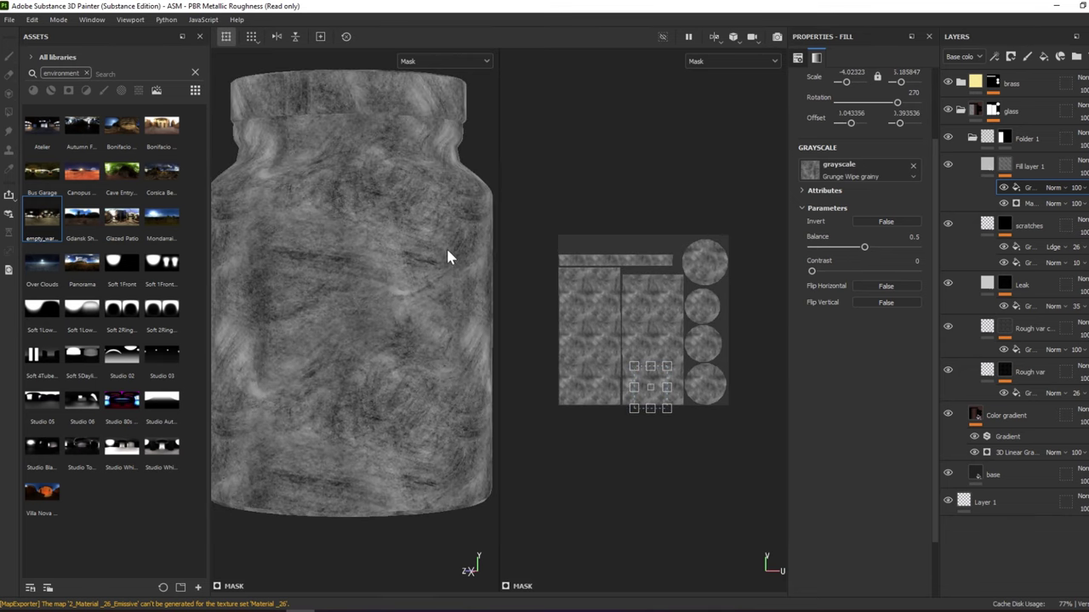
{"action": "left_click", "coordinate": [1053, 187]}
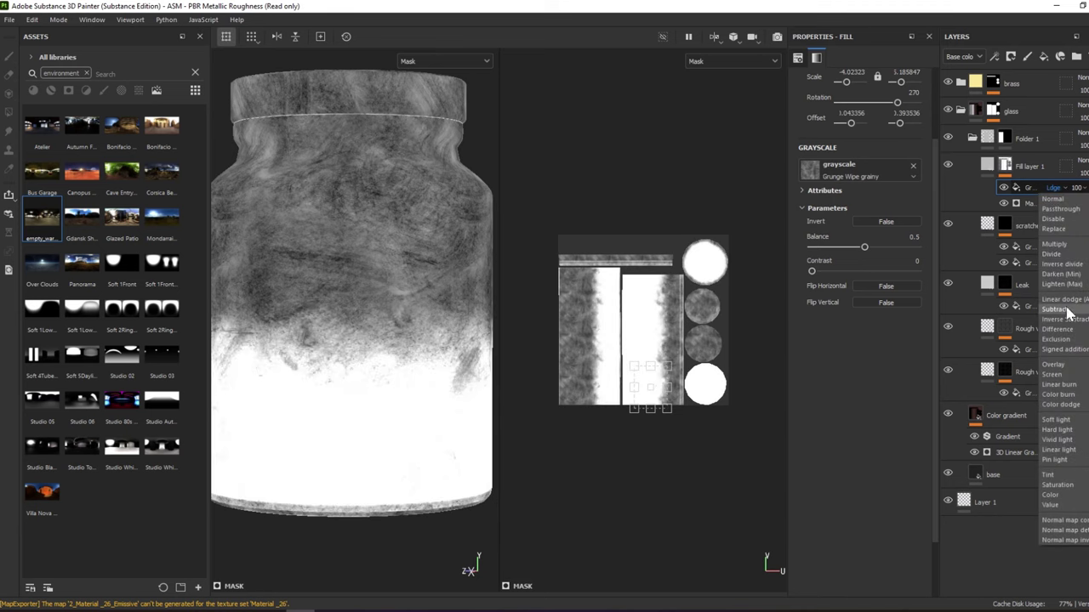
Set the Grunge Wipe grainy fill to Multiply at opacity 65 and return to the material view
{"action": "left_click", "coordinate": [1055, 244]}
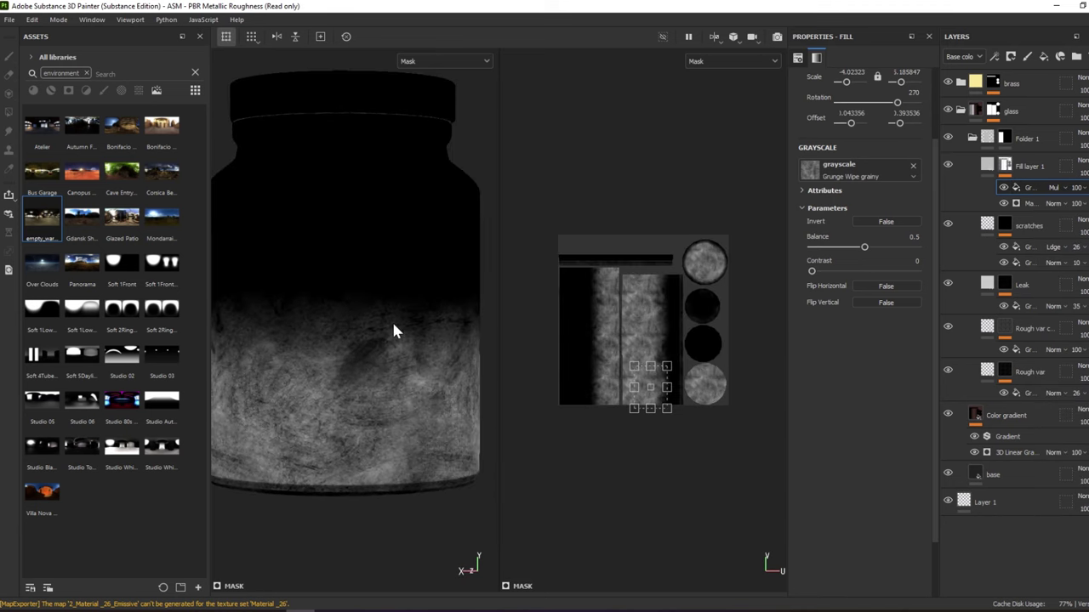
{"action": "left_click_drag", "start_coordinate": [1076, 187], "coordinate": [1059, 187]}
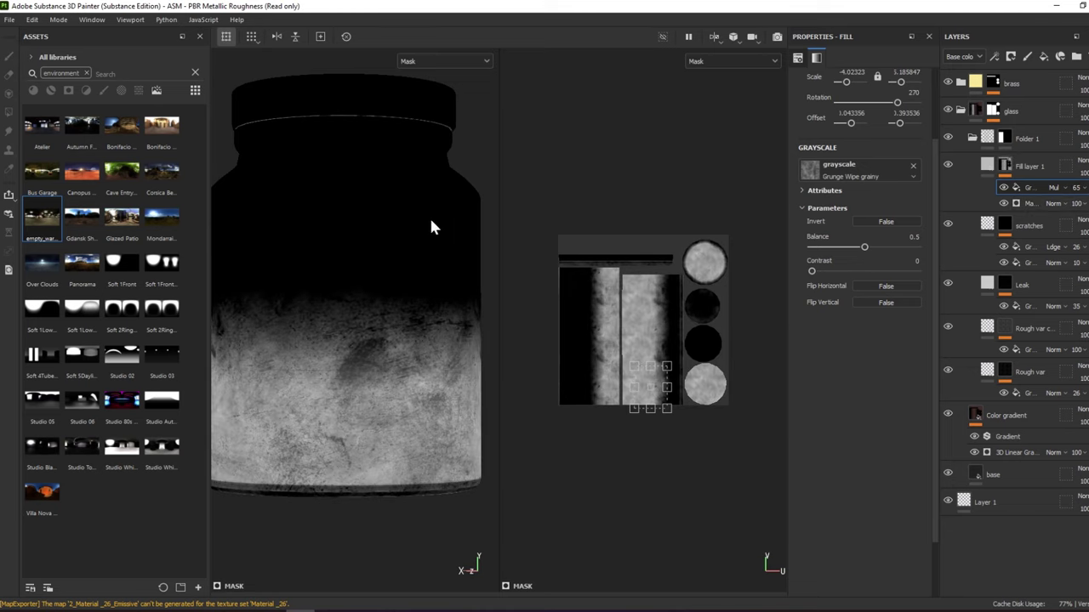
{"action": "mouse_move", "coordinate": [431, 227]}
{"action": "left_mouse_down", "text": "alt"}
{"action": "mouse_move", "coordinate": [416, 176]}
{"action": "mouse_move", "coordinate": [389, 279]}
{"action": "left_mouse_up", "text": "alt"}
{"action": "key", "text": "m"}
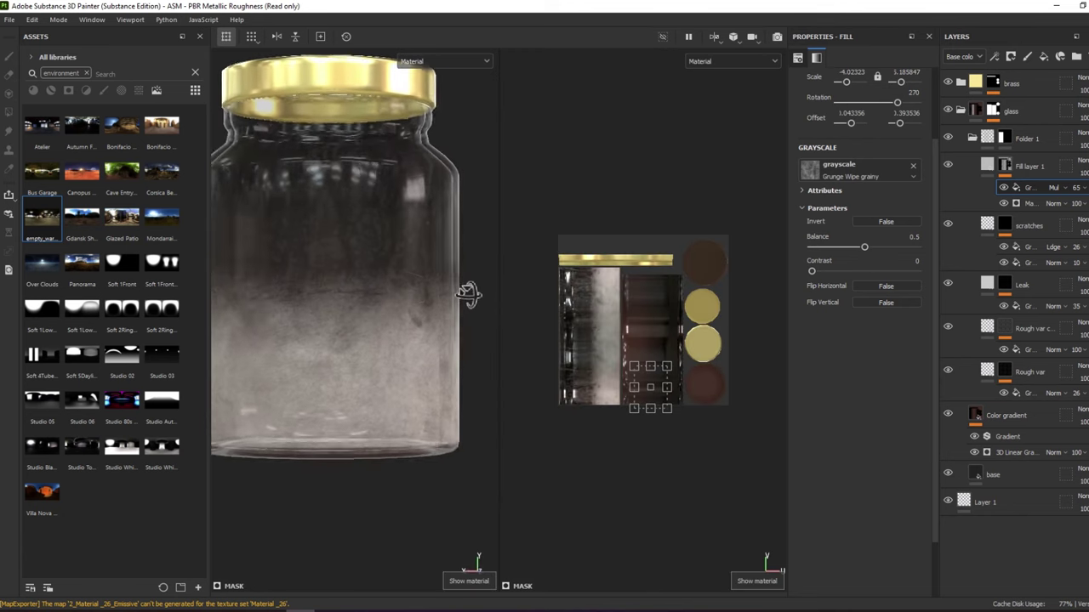
{"action": "scroll", "coordinate": [389, 279], "scroll_direction": "up", "scroll_amount": 2}
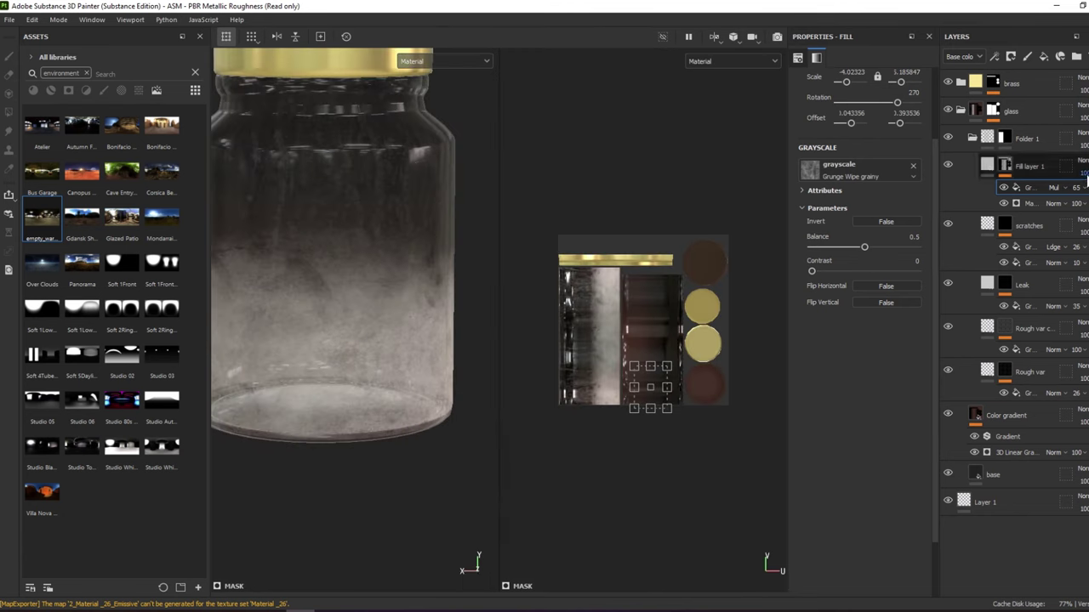
{"action": "left_click_drag", "start_coordinate": [1076, 187], "coordinate": [1080, 187]}
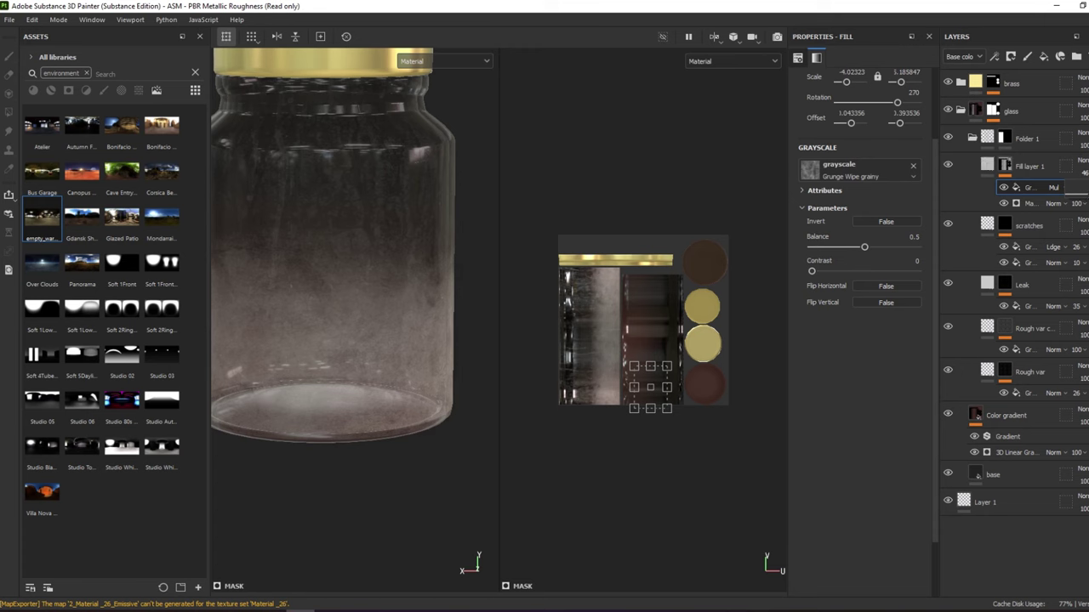
Rename the fill layer to Dust and load BnW Spots 1 into its base color
{"action": "right_click", "coordinate": [950, 167]}
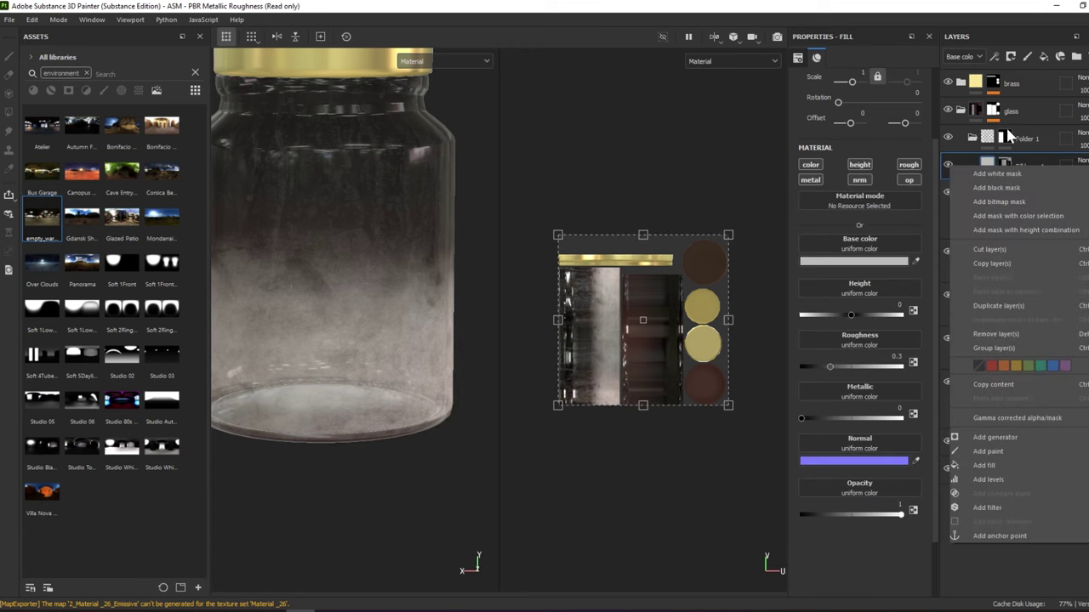
{"action": "left_click", "coordinate": [1034, 166]}
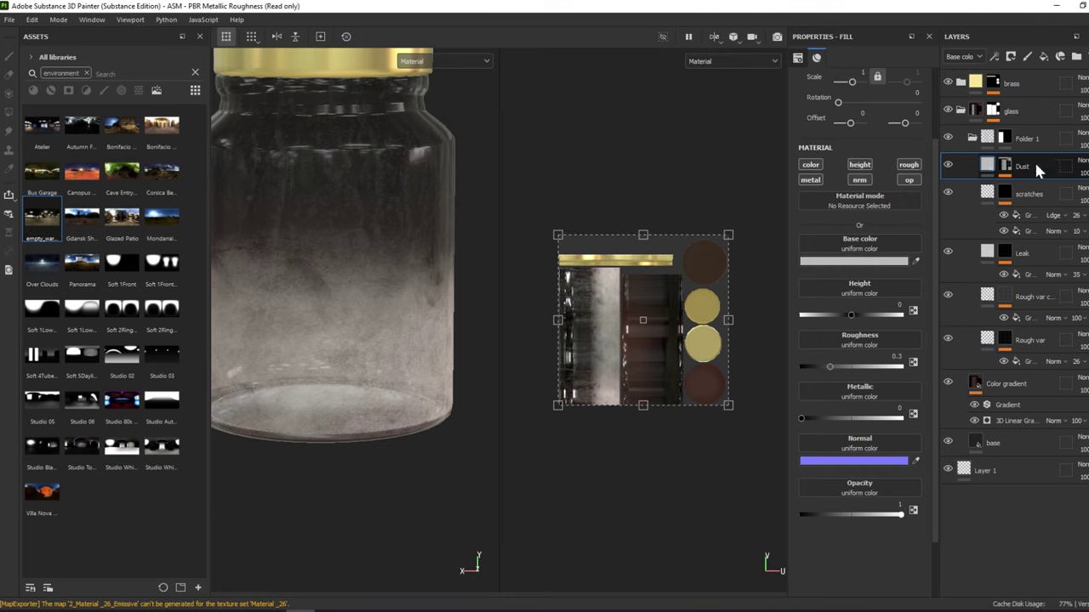
{"action": "right_click", "coordinate": [1031, 170]}
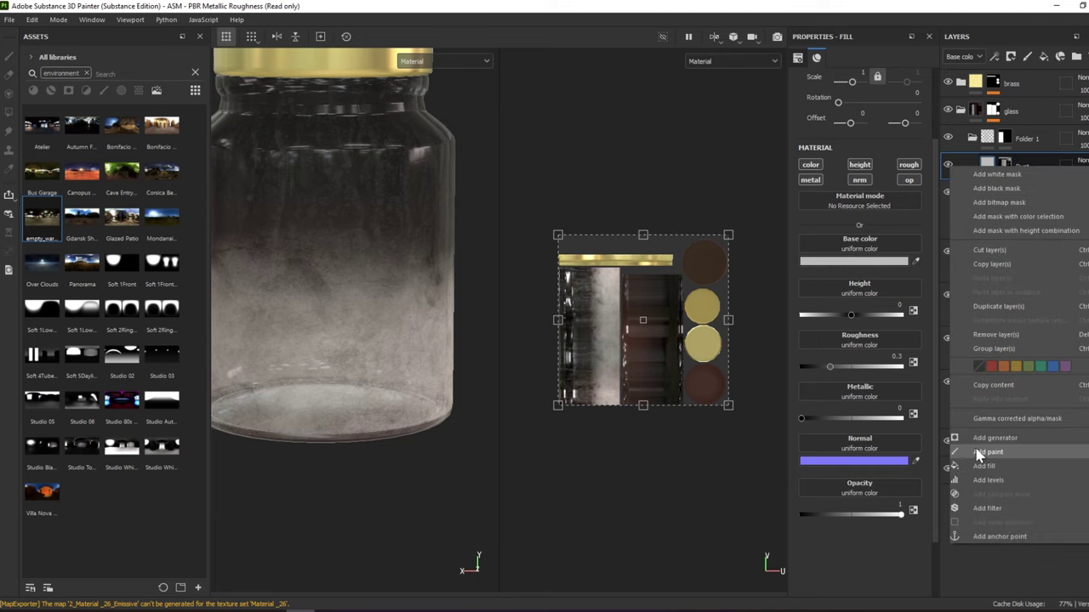
{"action": "left_click", "coordinate": [871, 255]}
{"action": "type", "text": "w"}
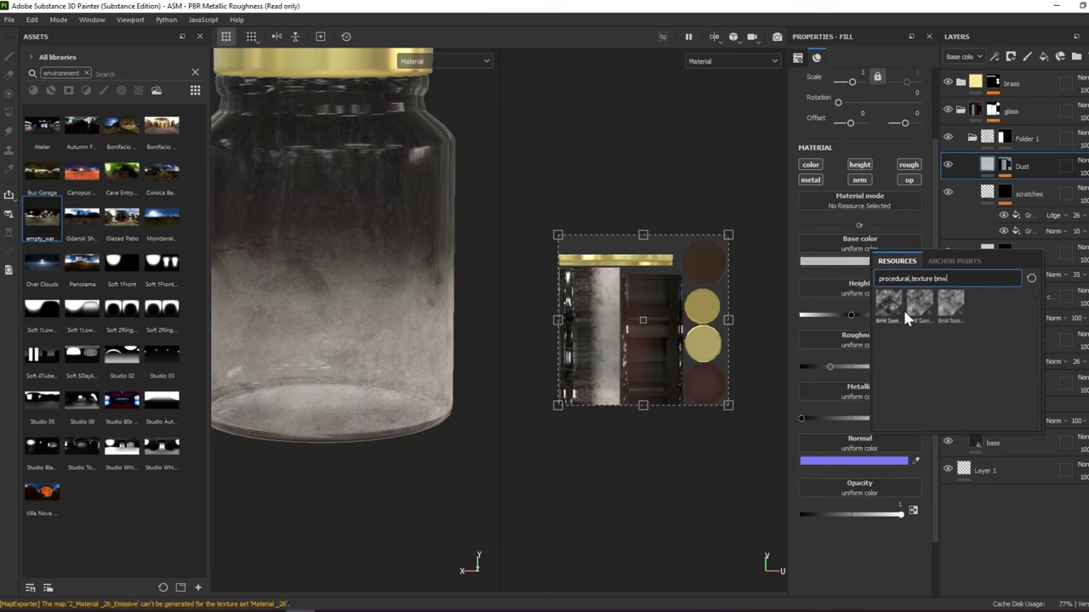
{"action": "left_click", "coordinate": [902, 308]}
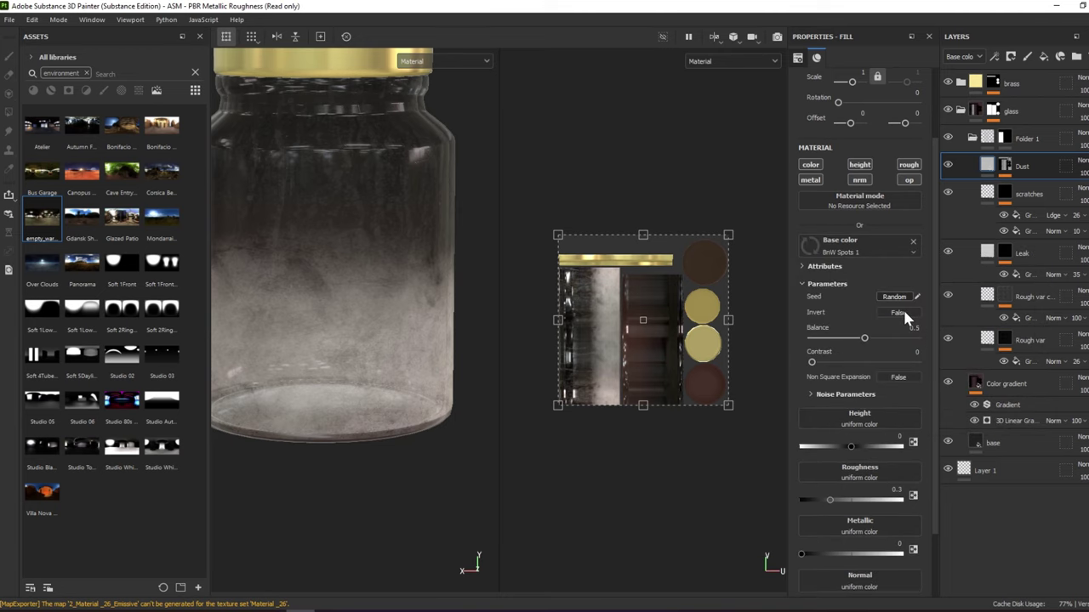
Set the BnW Spots 1 pattern to scale 8 and balance 0.7
{"action": "left_click_drag", "start_coordinate": [294, 282], "coordinate": [700, 331], "text": "alt"}
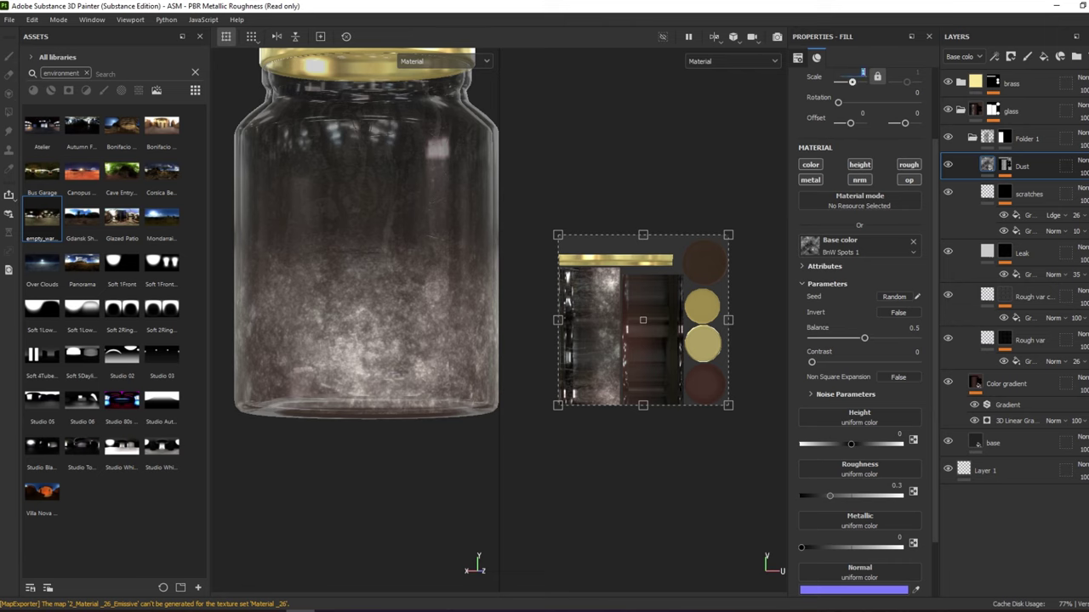
{"action": "left_click_drag", "start_coordinate": [852, 81], "coordinate": [855, 81]}
{"action": "left_click_drag", "start_coordinate": [364, 231], "coordinate": [299, 263], "text": "alt"}
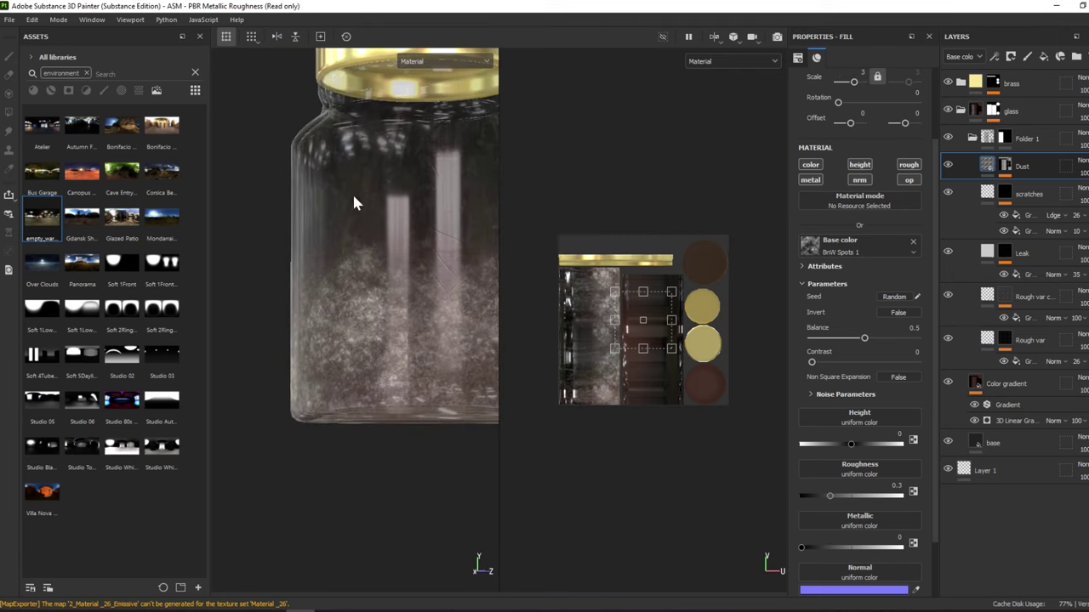
{"action": "mouse_move", "coordinate": [353, 337]}
{"action": "left_mouse_down", "text": "alt"}
{"action": "mouse_move", "coordinate": [418, 352]}
{"action": "mouse_move", "coordinate": [382, 365]}
{"action": "mouse_move", "coordinate": [447, 404]}
{"action": "left_mouse_up", "text": "alt"}
{"action": "mouse_move", "coordinate": [448, 410]}
{"action": "right_mouse_down", "text": "alt"}
{"action": "mouse_move", "coordinate": [419, 339]}
{"action": "mouse_move", "coordinate": [382, 347]}
{"action": "right_mouse_up", "text": "alt"}
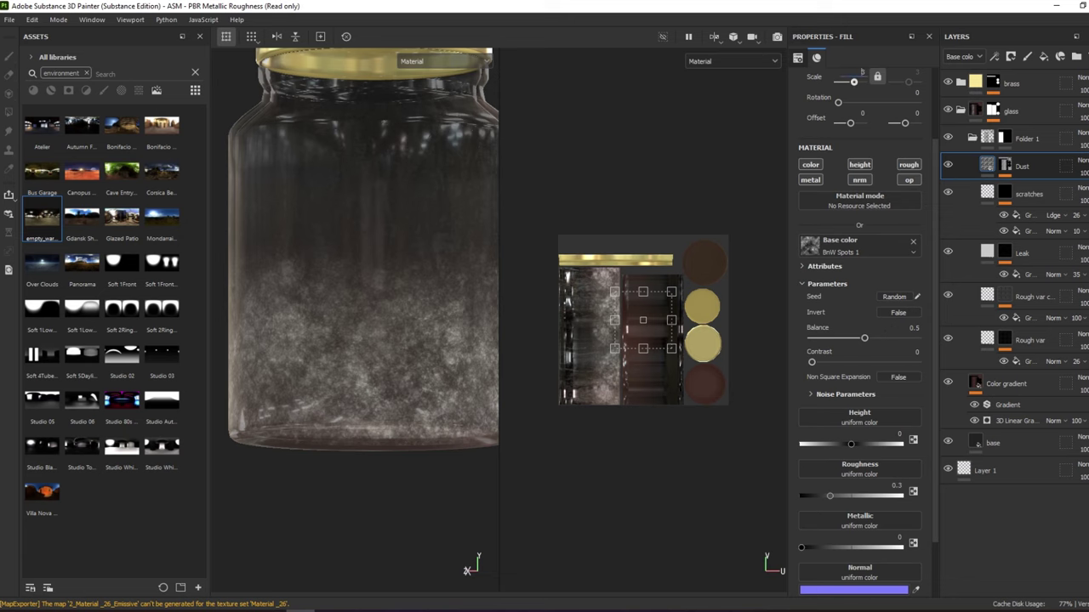
{"action": "left_click_drag", "start_coordinate": [853, 82], "coordinate": [855, 82]}
{"action": "left_click_drag", "start_coordinate": [453, 332], "coordinate": [464, 340], "text": "alt"}
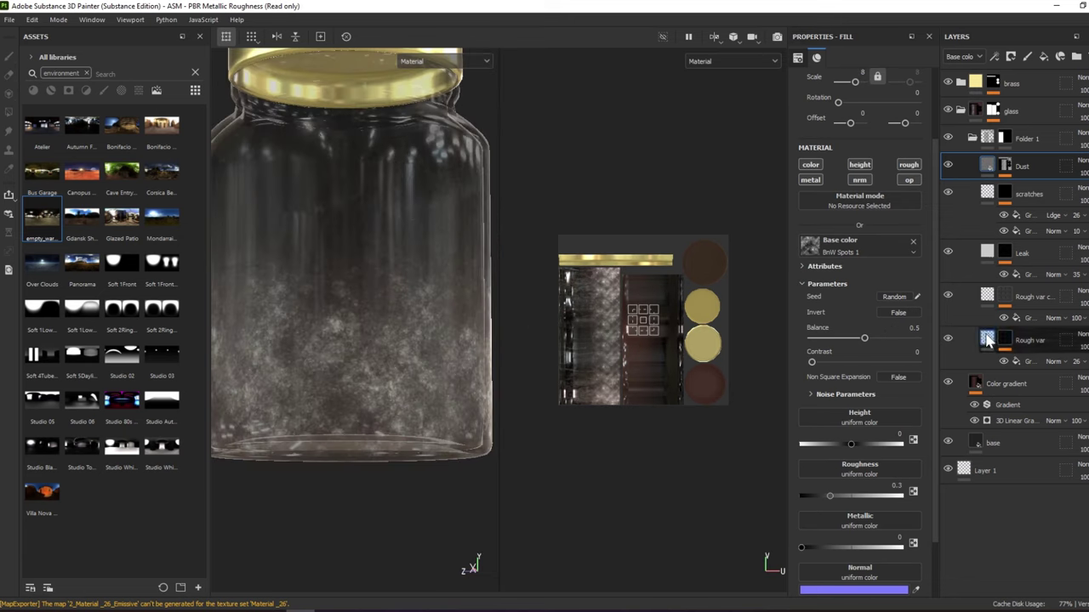
{"action": "mouse_move", "coordinate": [881, 343]}
{"action": "left_mouse_down"}
{"action": "mouse_move", "coordinate": [873, 349]}
{"action": "mouse_move", "coordinate": [894, 348]}
{"action": "mouse_move", "coordinate": [884, 346]}
{"action": "left_mouse_up"}
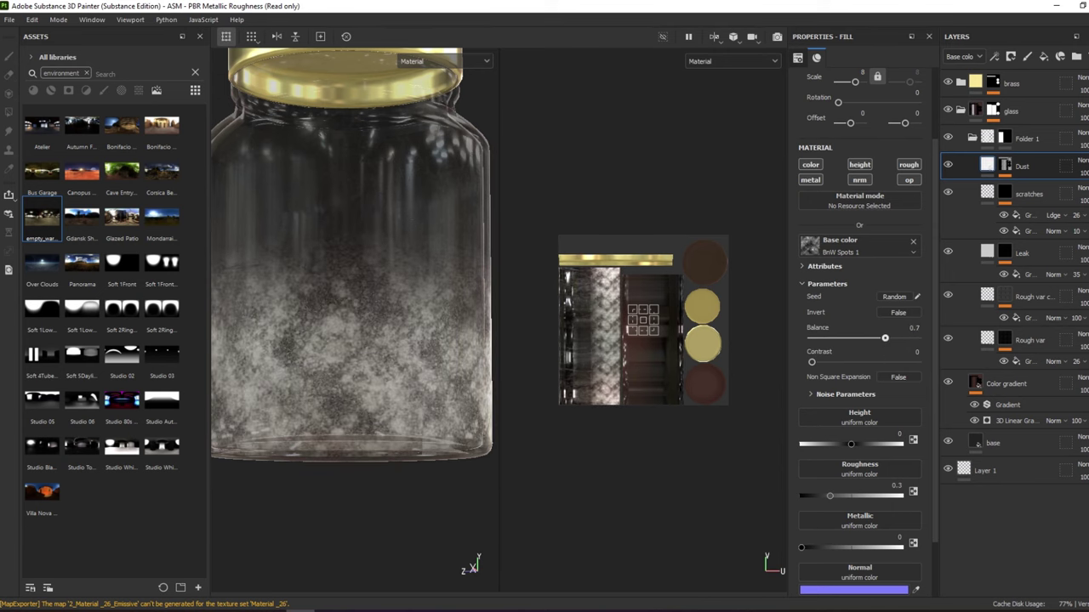
Add a Gradient filter to the Dust layer
{"action": "right_click", "coordinate": [987, 165]}
{"action": "left_click", "coordinate": [994, 432]}
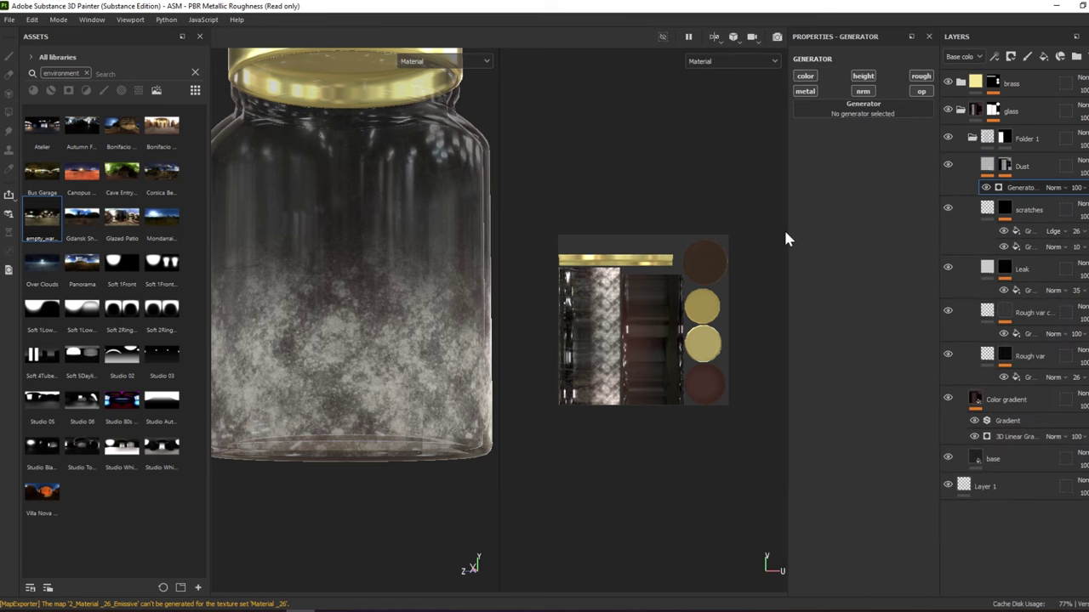
{"action": "left_click", "coordinate": [859, 108]}
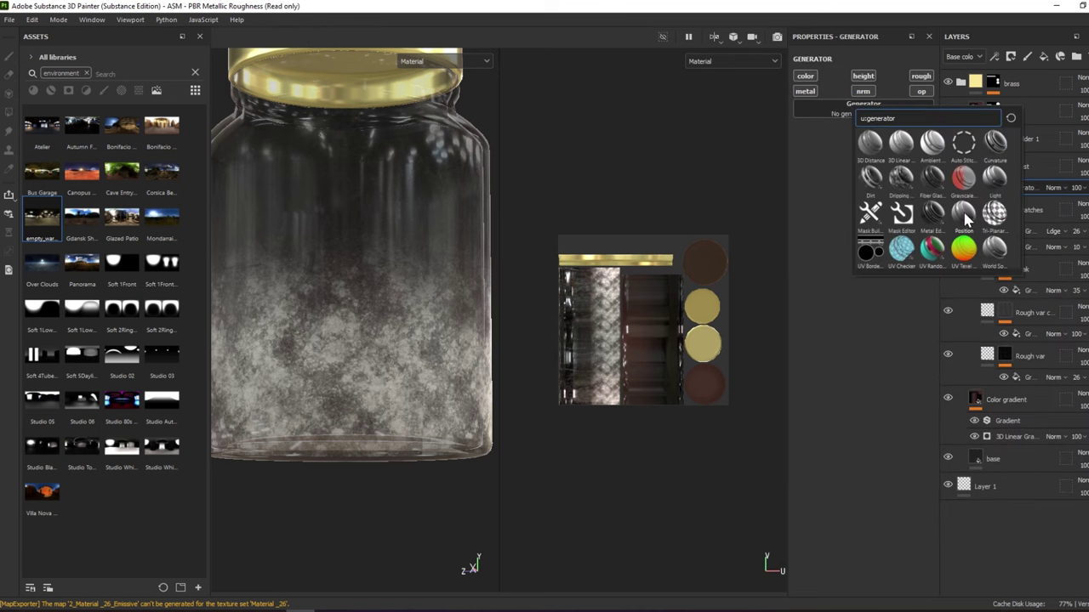
{"action": "left_click", "coordinate": [1030, 170]}
{"action": "left_click", "coordinate": [1032, 182]}
{"action": "right_click", "coordinate": [1031, 182]}
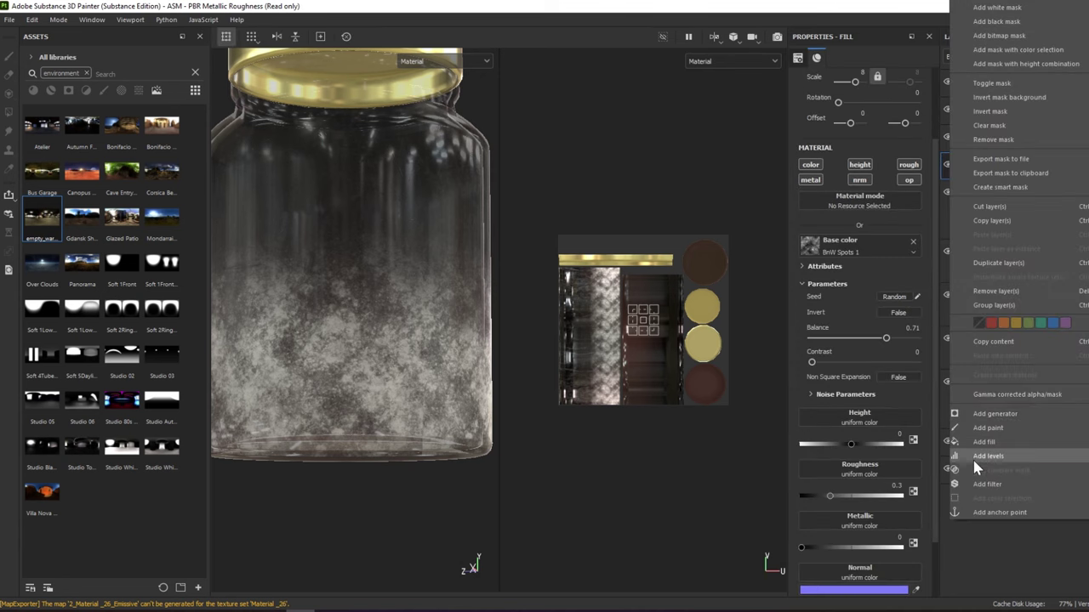
{"action": "left_click", "coordinate": [987, 484]}
{"action": "left_click", "coordinate": [881, 106]}
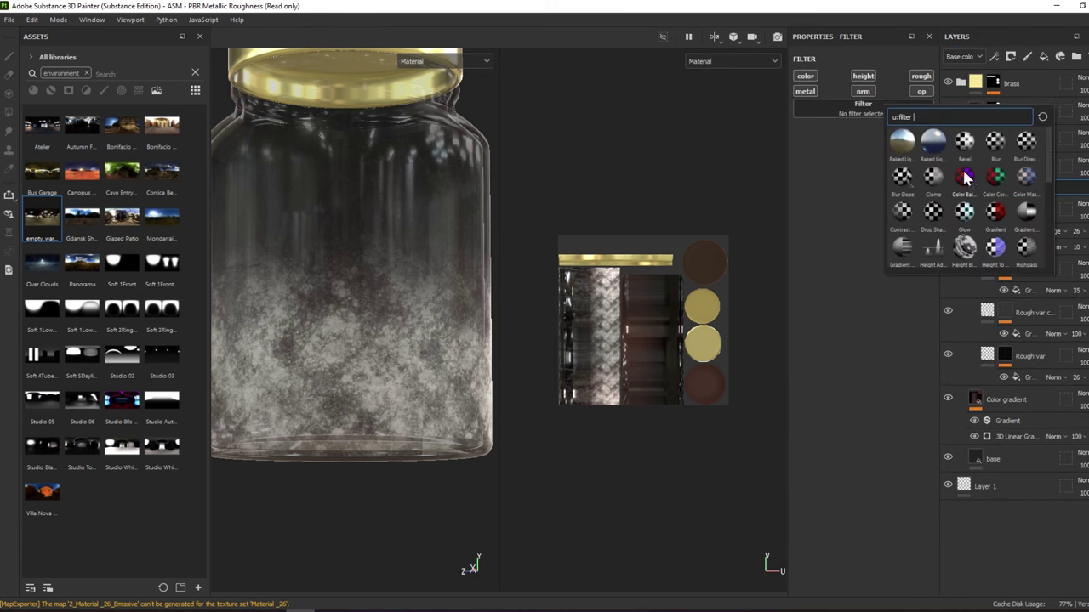
{"action": "left_click", "coordinate": [996, 213]}
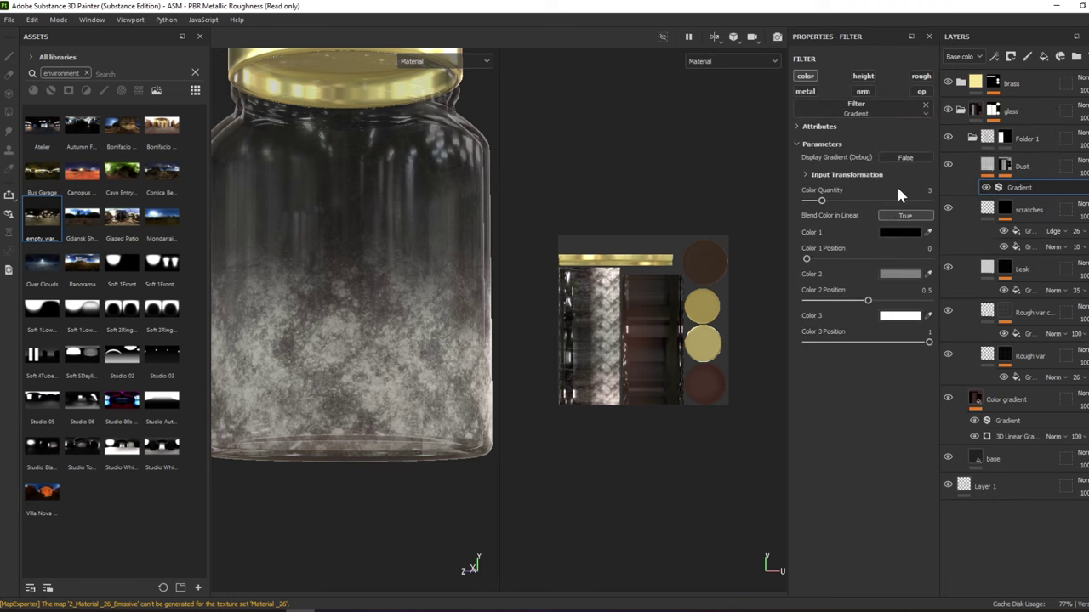
Make gradient Color 2 pinkish grey and Color 3 warm off-white, with Color 2 at position 0.18
{"action": "left_click", "coordinate": [896, 275]}
{"action": "left_click", "coordinate": [916, 366]}
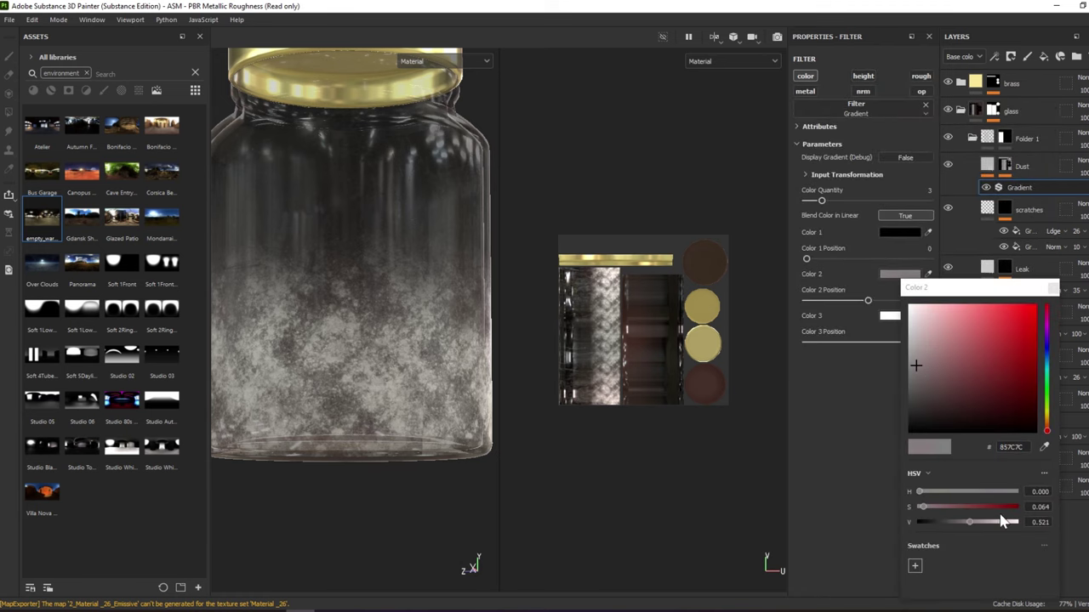
{"action": "left_click", "coordinate": [932, 507]}
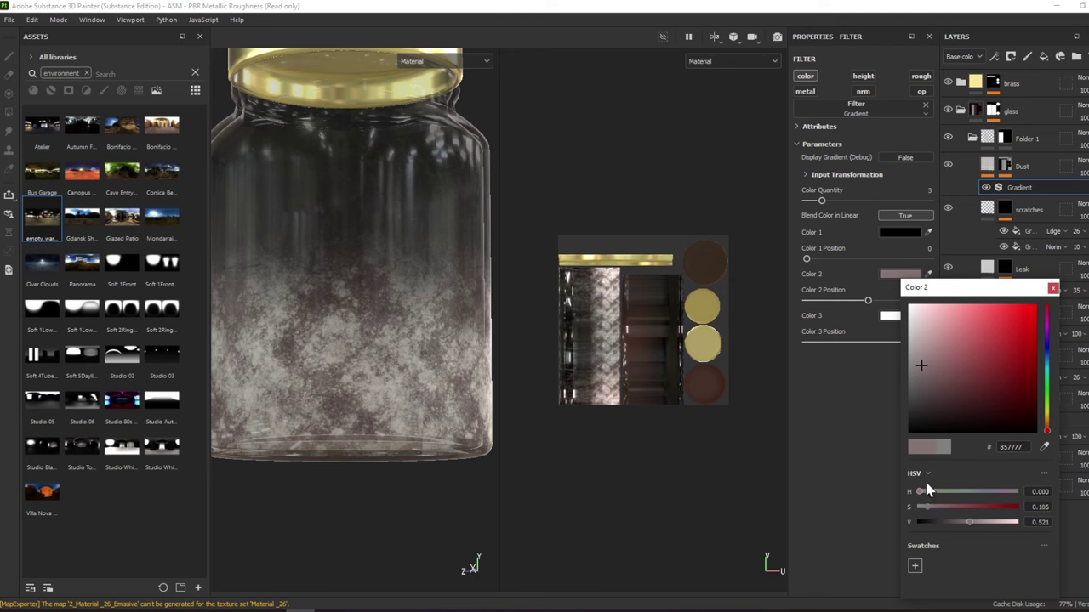
{"action": "left_click", "coordinate": [889, 316]}
{"action": "left_click_drag", "start_coordinate": [912, 410], "coordinate": [921, 309]}
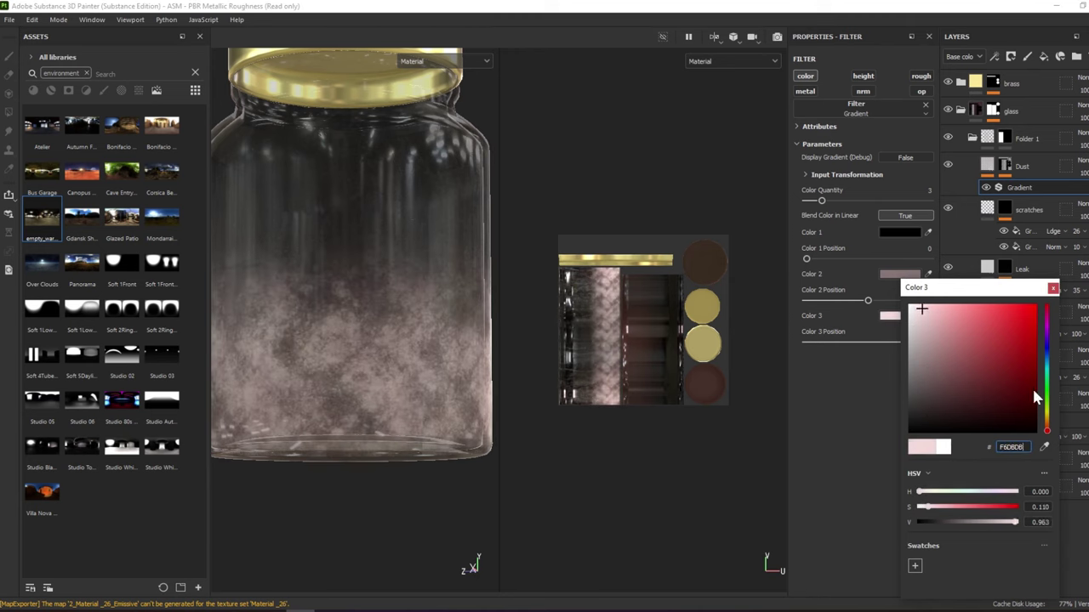
{"action": "left_click_drag", "start_coordinate": [1048, 428], "coordinate": [1047, 420]}
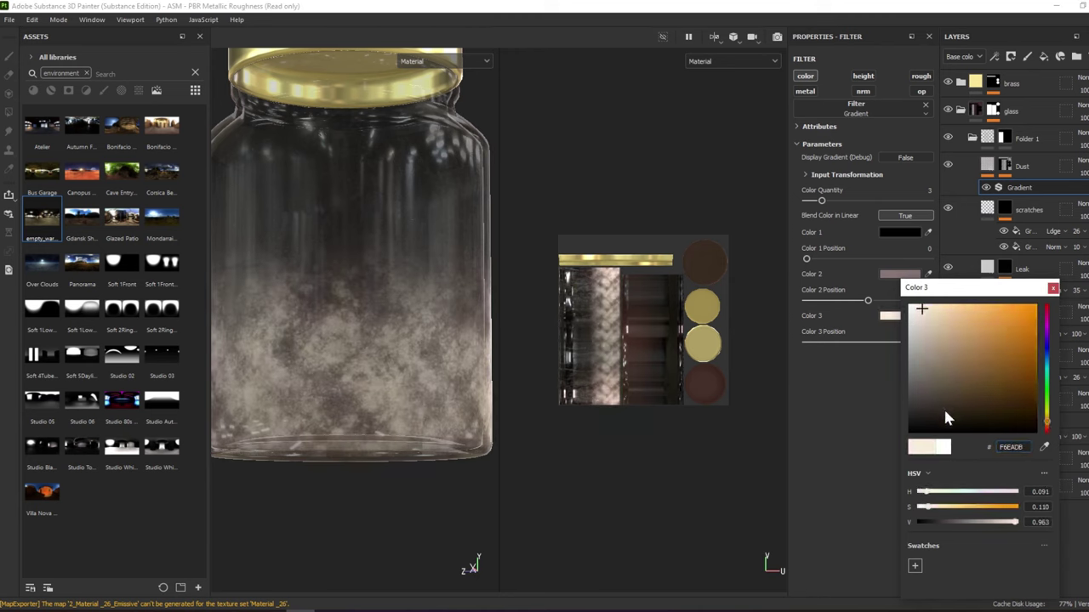
{"action": "left_click_drag", "start_coordinate": [918, 312], "coordinate": [915, 315]}
{"action": "left_click", "coordinate": [1053, 290]}
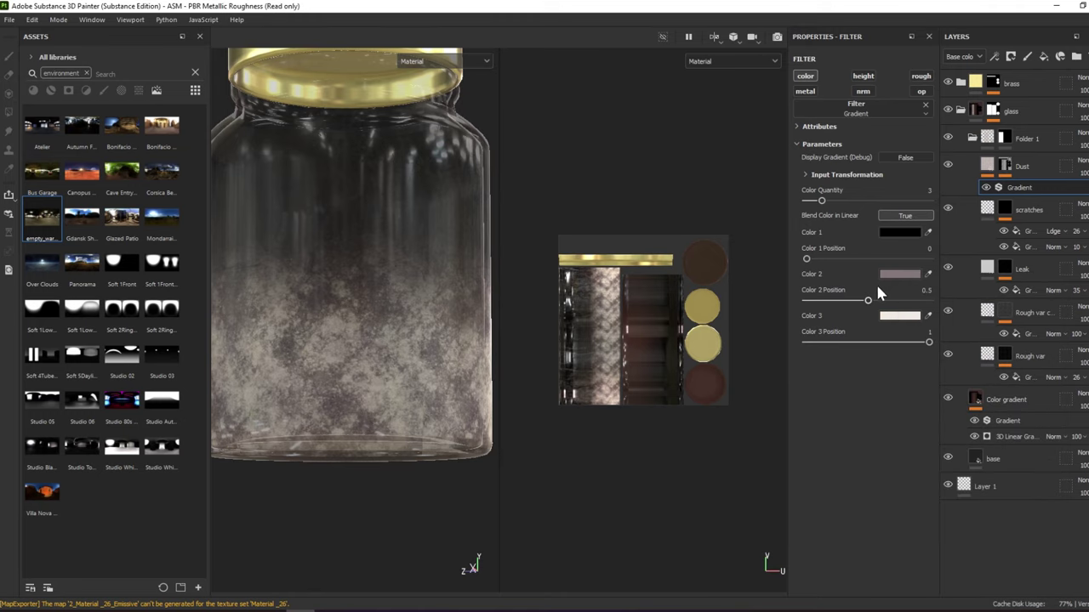
{"action": "left_click_drag", "start_coordinate": [864, 303], "coordinate": [841, 305]}
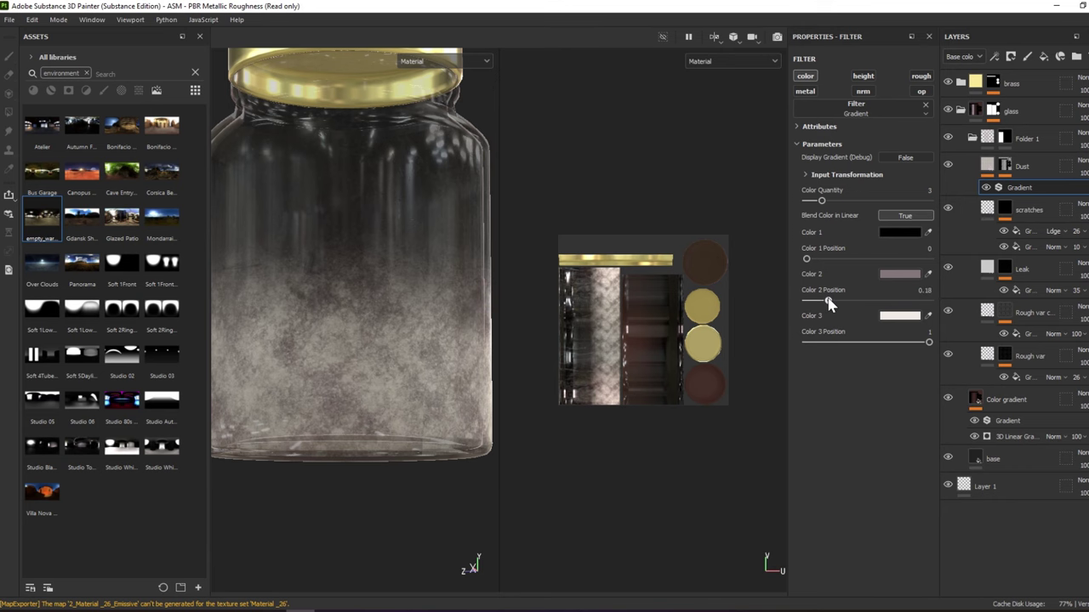
{"action": "scroll", "coordinate": [346, 279], "scroll_direction": "up", "scroll_amount": 3}
{"action": "scroll", "coordinate": [382, 328], "scroll_direction": "up", "scroll_amount": 2}
{"action": "scroll", "coordinate": [439, 261], "scroll_direction": "up", "scroll_amount": 2}
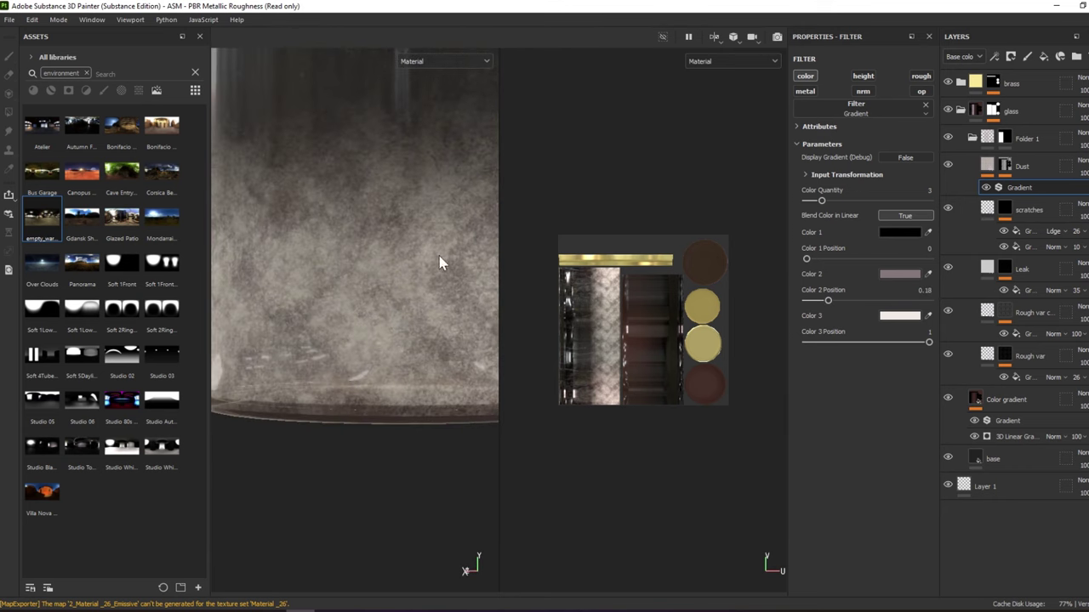
Keep the Dust mask's grunge fill on Multiply and raise its opacity to full
{"action": "left_click", "coordinate": [1005, 166]}
{"action": "left_click", "coordinate": [1028, 186]}
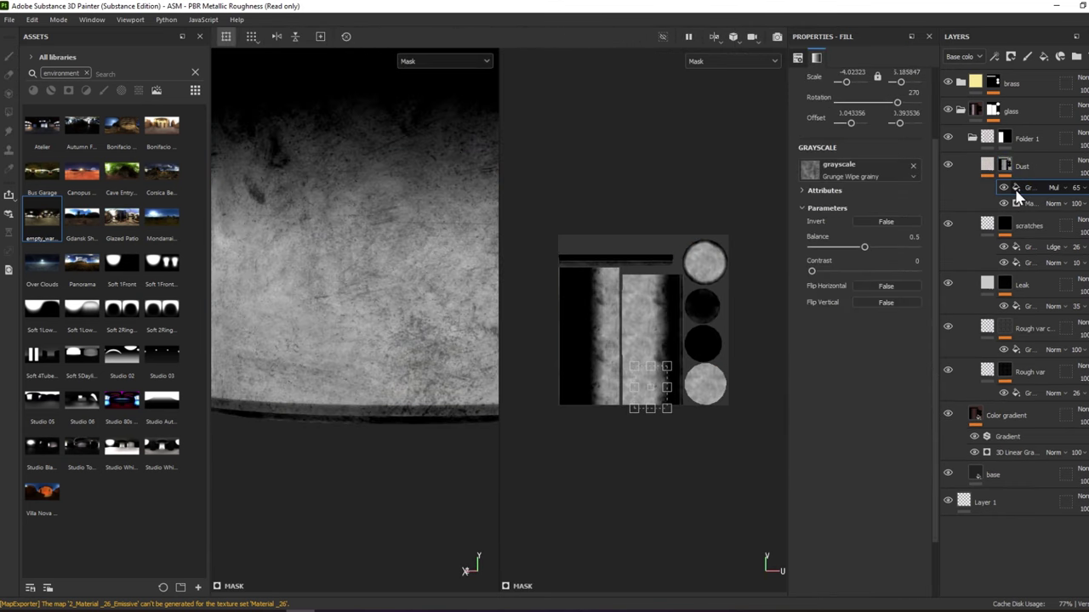
{"action": "left_click", "coordinate": [1059, 187]}
{"action": "left_click", "coordinate": [1070, 185]}
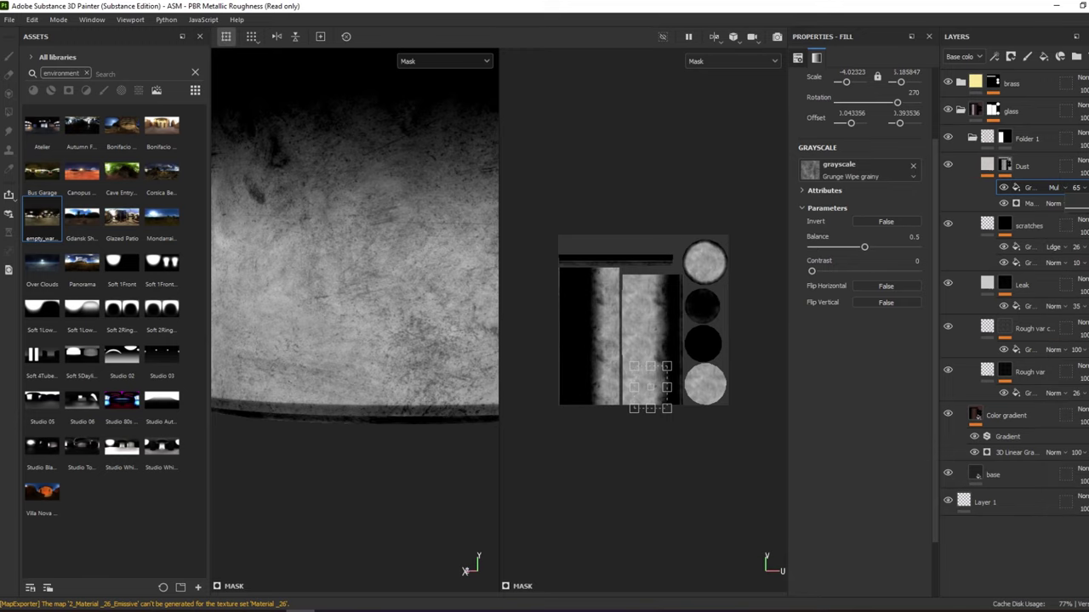
{"action": "mouse_move", "coordinate": [1073, 187]}
{"action": "left_mouse_down"}
{"action": "mouse_move", "coordinate": [1085, 188]}
{"action": "mouse_move", "coordinate": [1073, 188]}
{"action": "left_mouse_up"}
{"action": "key", "text": "m"}
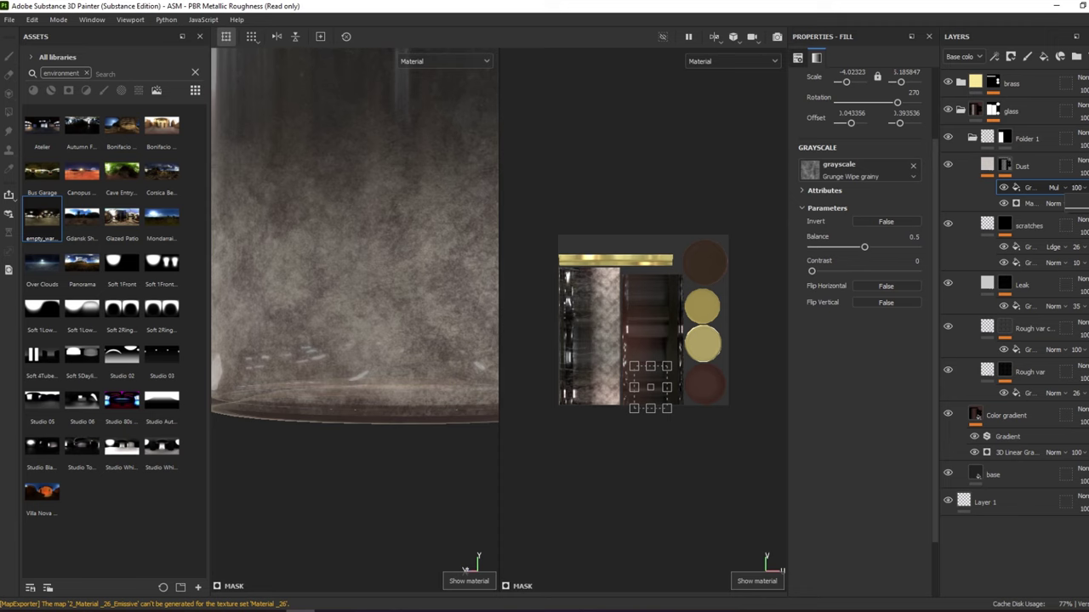
Set the Dust mask generator's Level to 0.92 and Contrast to 0
{"action": "left_click", "coordinate": [1029, 203]}
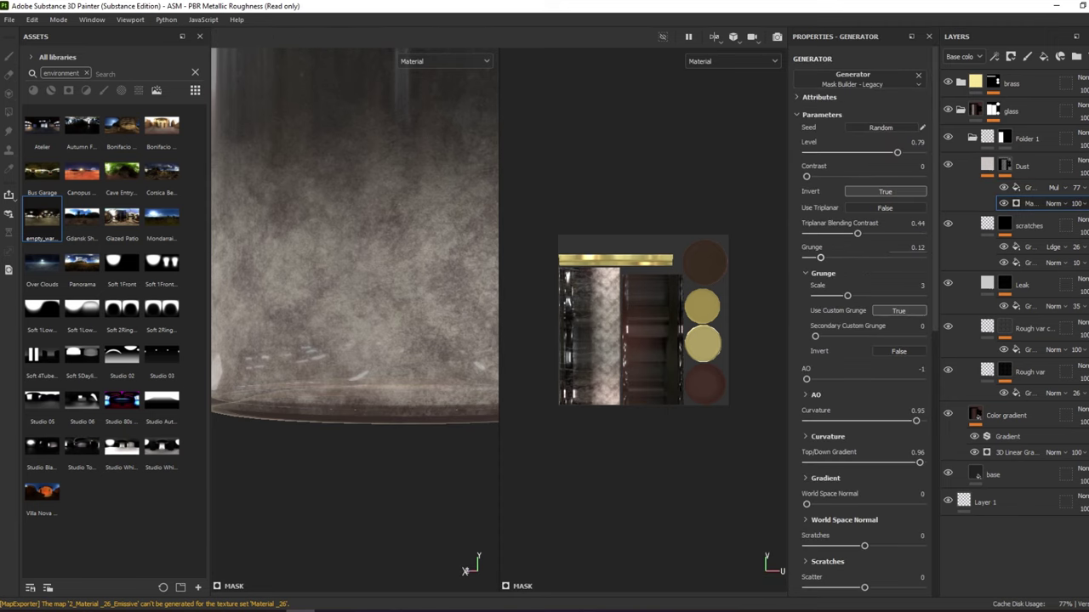
{"action": "left_click_drag", "start_coordinate": [839, 175], "coordinate": [909, 178]}
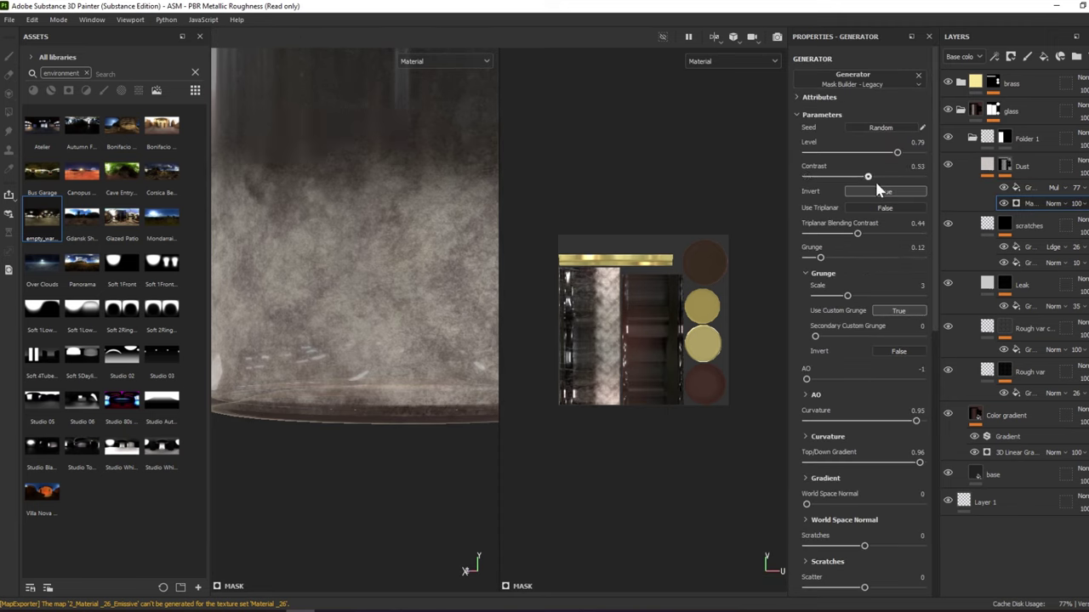
{"action": "key", "text": "m"}
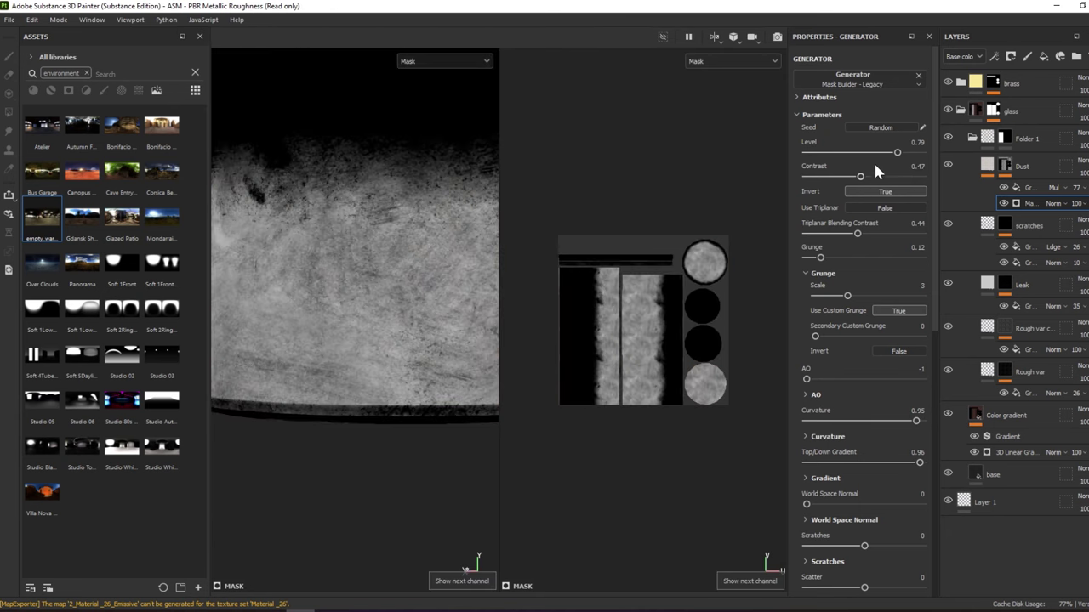
{"action": "mouse_move", "coordinate": [876, 157]}
{"action": "left_mouse_down"}
{"action": "mouse_move", "coordinate": [916, 154]}
{"action": "mouse_move", "coordinate": [898, 153]}
{"action": "left_mouse_up"}
{"action": "key", "text": "m"}
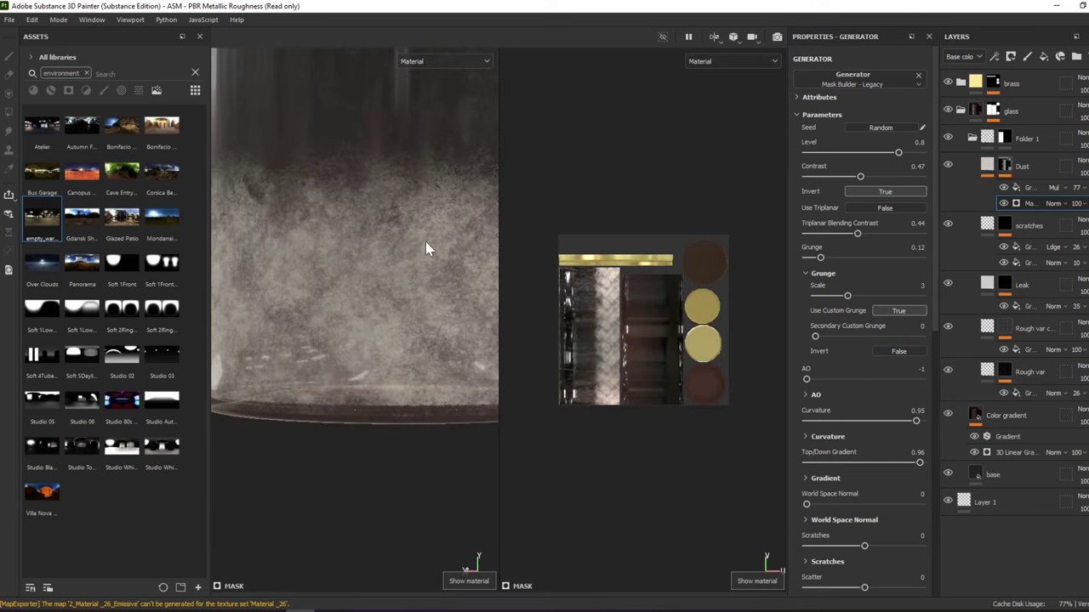
{"action": "scroll", "coordinate": [432, 220], "scroll_direction": "down", "scroll_amount": 3}
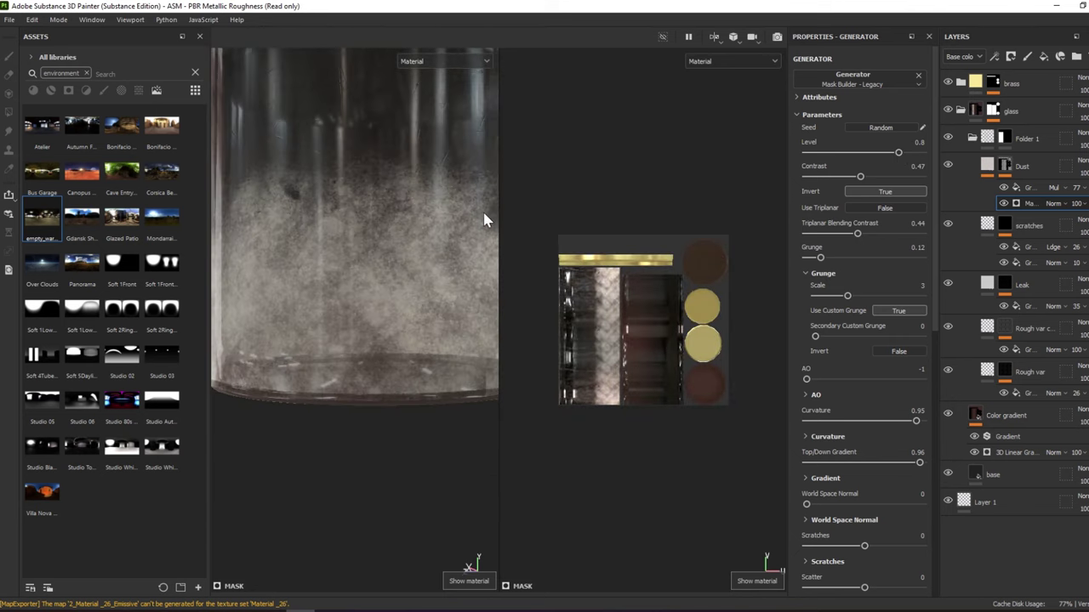
{"action": "key", "text": "F2"}
{"action": "scroll", "coordinate": [595, 212], "scroll_direction": "down", "scroll_amount": 2}
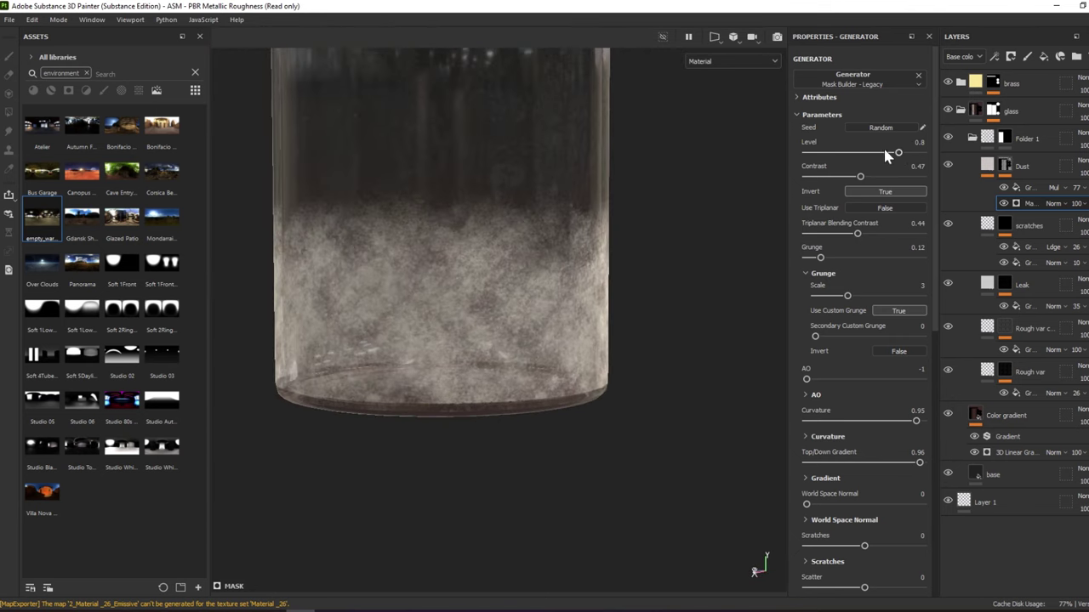
{"action": "left_click_drag", "start_coordinate": [880, 153], "coordinate": [913, 156]}
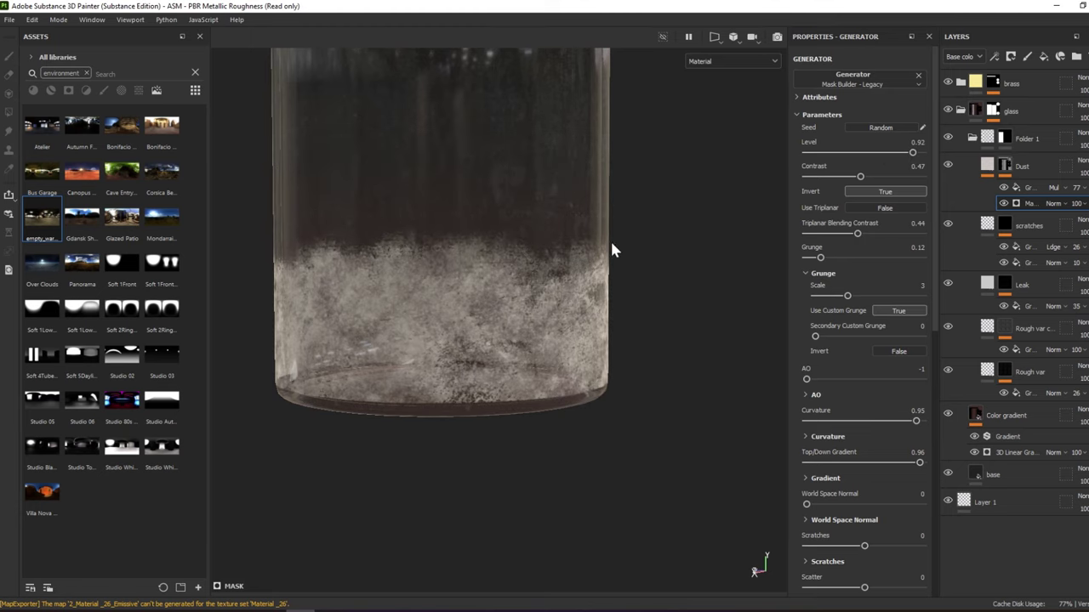
{"action": "mouse_move", "coordinate": [822, 179]}
{"action": "left_mouse_down"}
{"action": "mouse_move", "coordinate": [766, 173]}
{"action": "mouse_move", "coordinate": [723, 255]}
{"action": "left_mouse_up"}
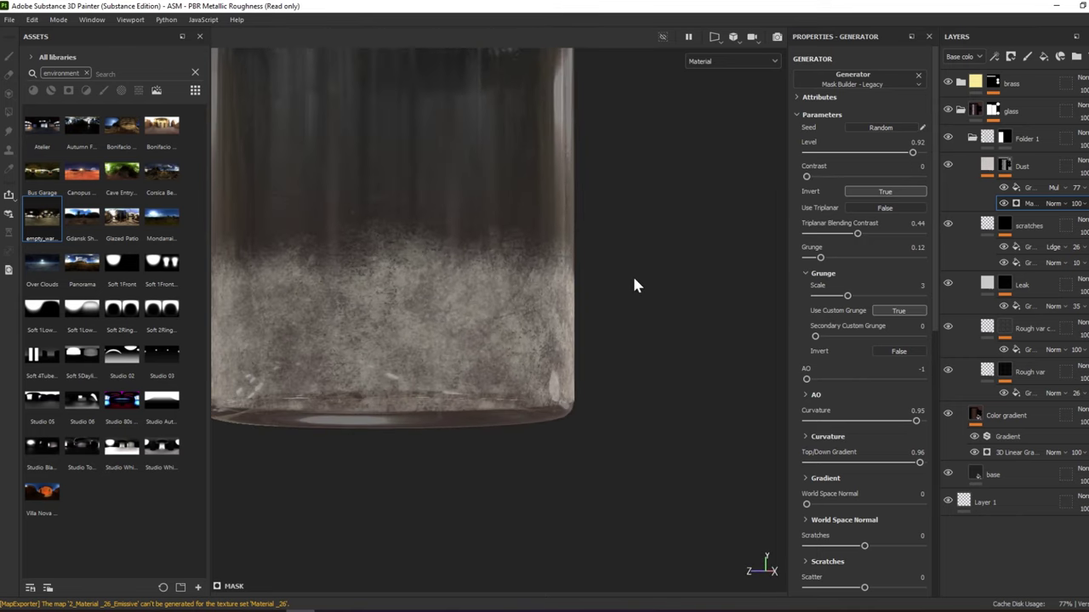
{"action": "middle_click_drag", "start_coordinate": [579, 230], "coordinate": [640, 428], "text": "alt"}
{"action": "mouse_move", "coordinate": [638, 420]}
{"action": "left_mouse_down", "text": "alt"}
{"action": "mouse_move", "coordinate": [462, 249]}
{"action": "mouse_move", "coordinate": [553, 263]}
{"action": "mouse_move", "coordinate": [579, 360]}
{"action": "mouse_move", "coordinate": [607, 311]}
{"action": "mouse_move", "coordinate": [773, 262]}
{"action": "mouse_move", "coordinate": [644, 312]}
{"action": "mouse_move", "coordinate": [681, 290]}
{"action": "left_mouse_up", "text": "alt"}
Fade the mask generator to opacity 29, Top/Down Gradient to 0.51, and lower the grunge fill opacity
{"action": "left_click", "coordinate": [1076, 247]}
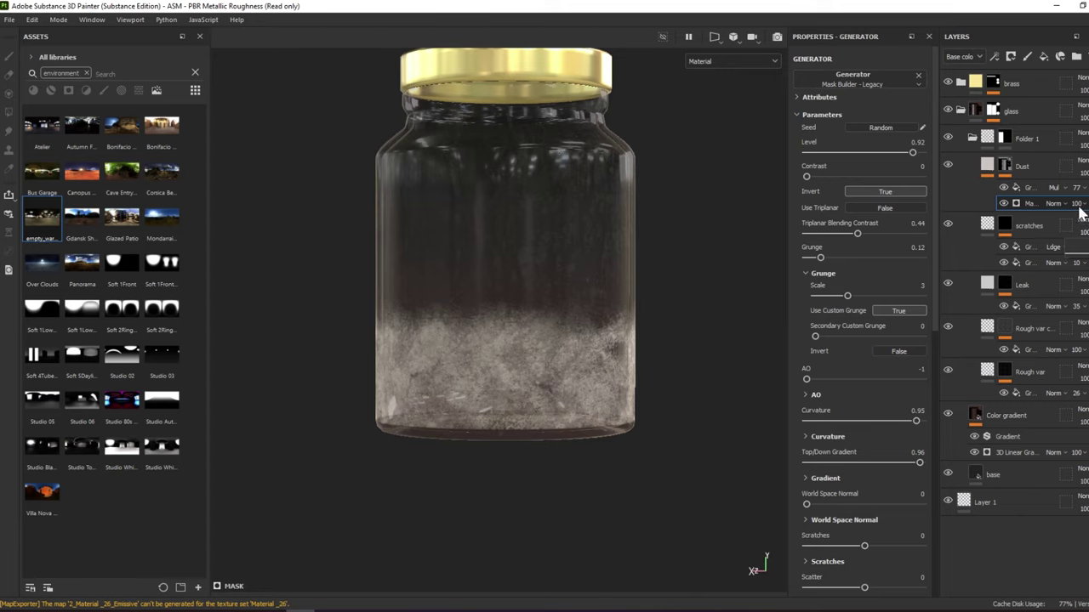
{"action": "left_click_drag", "start_coordinate": [1078, 208], "coordinate": [1083, 223]}
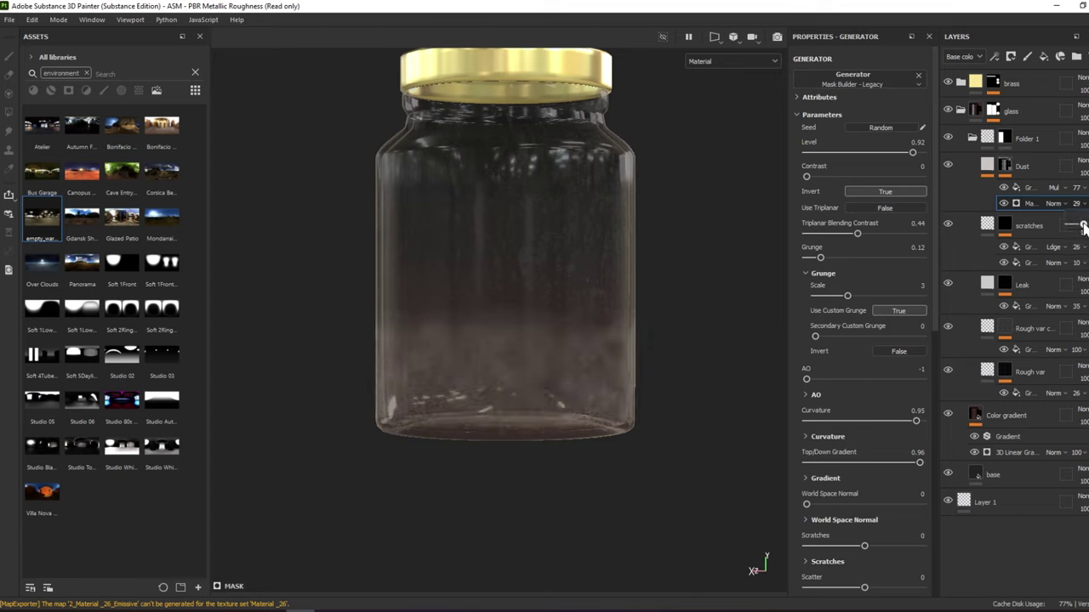
{"action": "mouse_move", "coordinate": [1083, 223]}
{"action": "left_mouse_down"}
{"action": "mouse_move", "coordinate": [1082, 209]}
{"action": "mouse_move", "coordinate": [1029, 208]}
{"action": "left_mouse_up"}
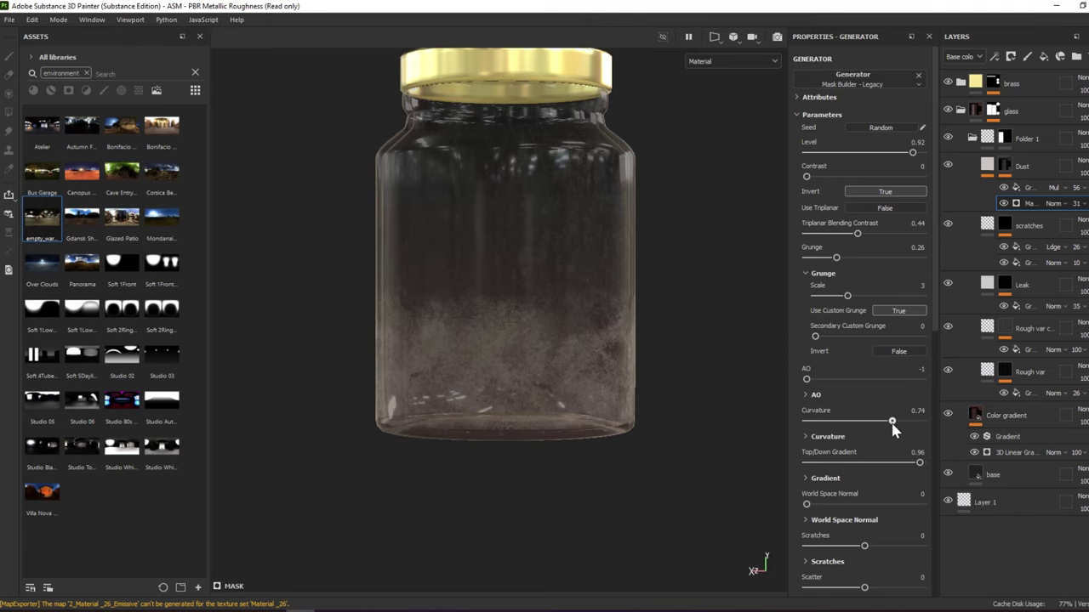
{"action": "left_click_drag", "start_coordinate": [901, 466], "coordinate": [900, 466]}
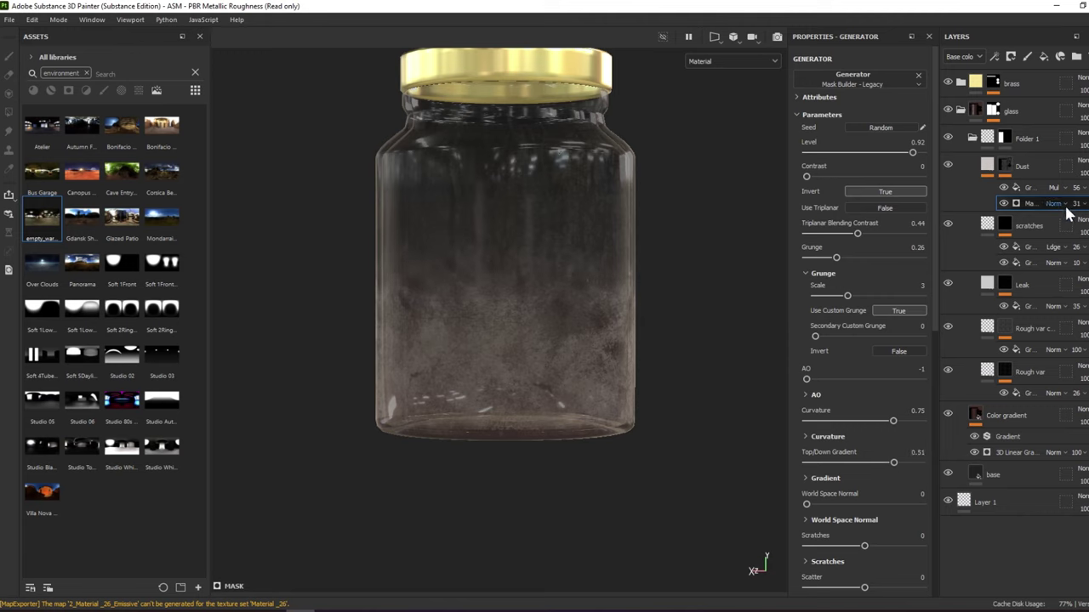
{"action": "left_click_drag", "start_coordinate": [1076, 187], "coordinate": [1078, 225]}
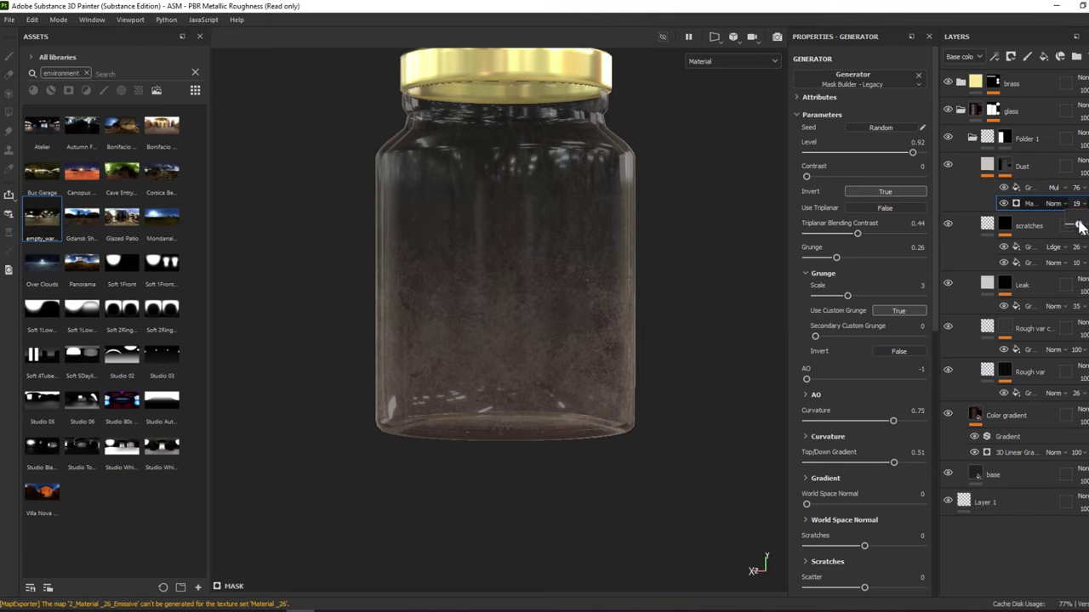
{"action": "left_click_drag", "start_coordinate": [686, 360], "coordinate": [687, 382], "text": "alt"}
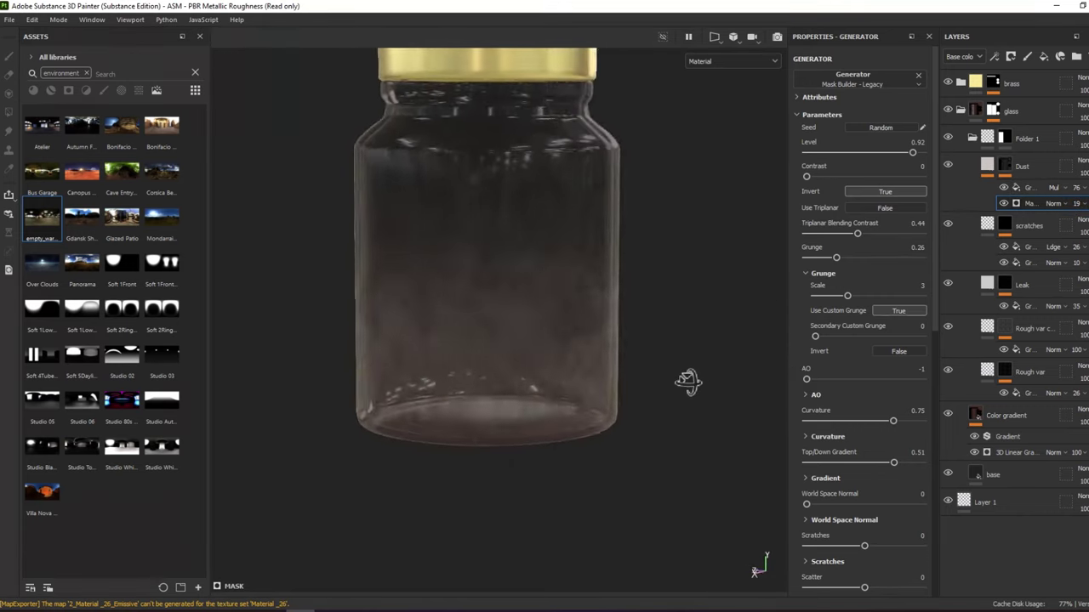
{"action": "left_click_drag", "start_coordinate": [687, 382], "coordinate": [731, 360], "text": "alt"}
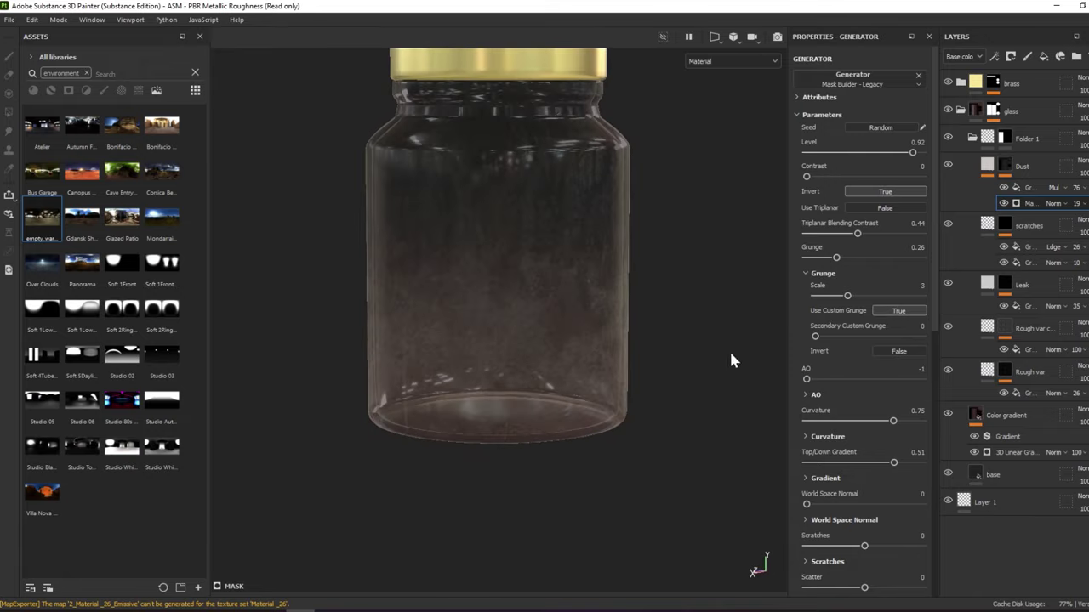
{"action": "mouse_move", "coordinate": [672, 217]}
{"action": "left_mouse_down", "text": "alt"}
{"action": "mouse_move", "coordinate": [622, 224]}
{"action": "mouse_move", "coordinate": [639, 263]}
{"action": "mouse_move", "coordinate": [529, 242]}
{"action": "left_mouse_up", "text": "alt"}
{"action": "mouse_move", "coordinate": [434, 257]}
{"action": "left_mouse_down", "text": "alt"}
{"action": "mouse_move", "coordinate": [588, 238]}
{"action": "mouse_move", "coordinate": [578, 287]}
{"action": "mouse_move", "coordinate": [575, 218]}
{"action": "mouse_move", "coordinate": [564, 267]}
{"action": "mouse_move", "coordinate": [567, 236]}
{"action": "mouse_move", "coordinate": [554, 261]}
{"action": "mouse_move", "coordinate": [598, 332]}
{"action": "mouse_move", "coordinate": [486, 340]}
{"action": "mouse_move", "coordinate": [440, 323]}
{"action": "left_mouse_up", "text": "alt"}
Select the Leak layer's Grunge Leak Small fill and resize its placement over the UV layout
{"action": "left_click", "coordinate": [1005, 283]}
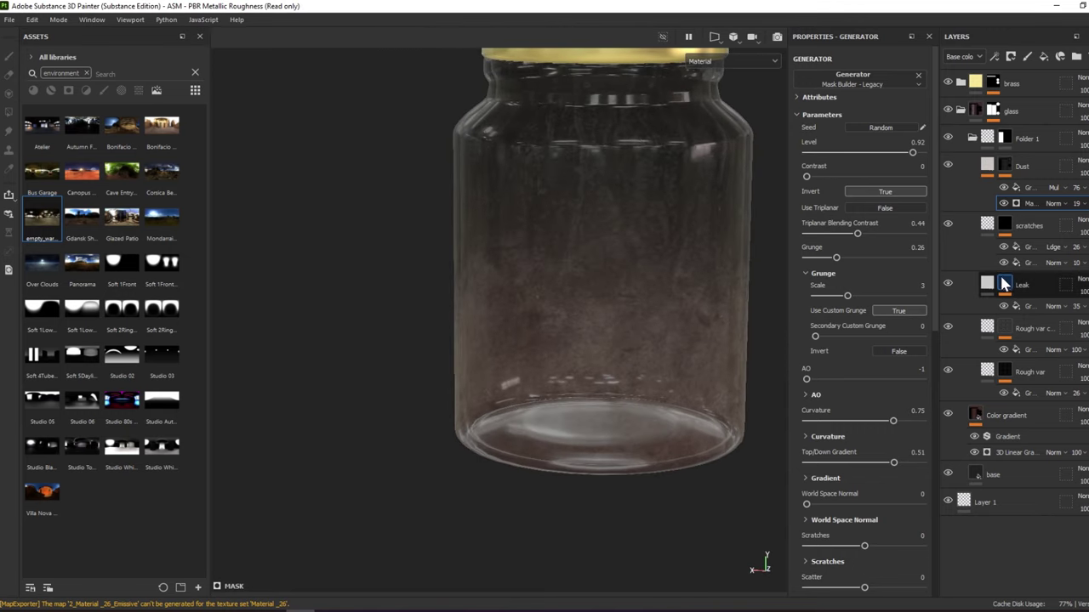
{"action": "left_click", "coordinate": [1020, 306]}
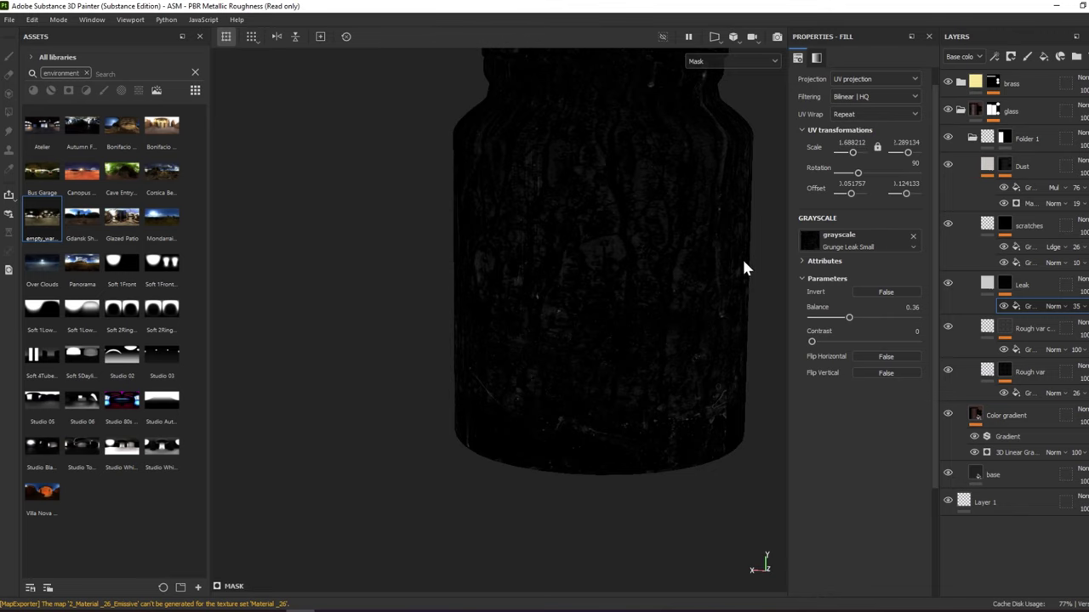
{"action": "key", "text": "F1"}
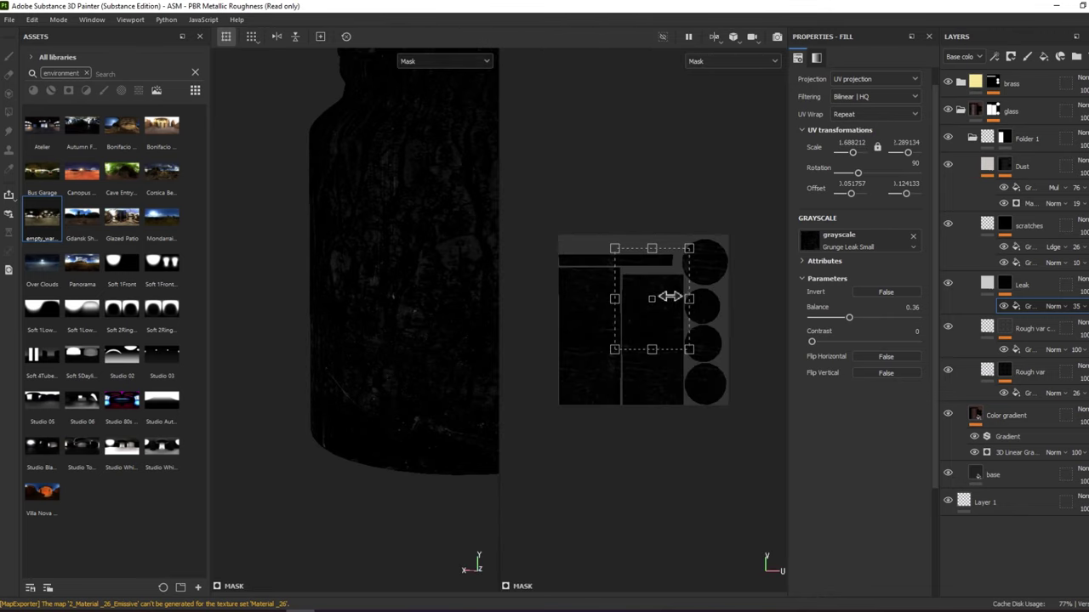
{"action": "left_click_drag", "start_coordinate": [671, 296], "coordinate": [752, 307]}
{"action": "mouse_move", "coordinate": [614, 299]}
{"action": "left_mouse_down"}
{"action": "mouse_move", "coordinate": [576, 298]}
{"action": "mouse_move", "coordinate": [698, 304]}
{"action": "mouse_move", "coordinate": [626, 304]}
{"action": "left_mouse_up"}
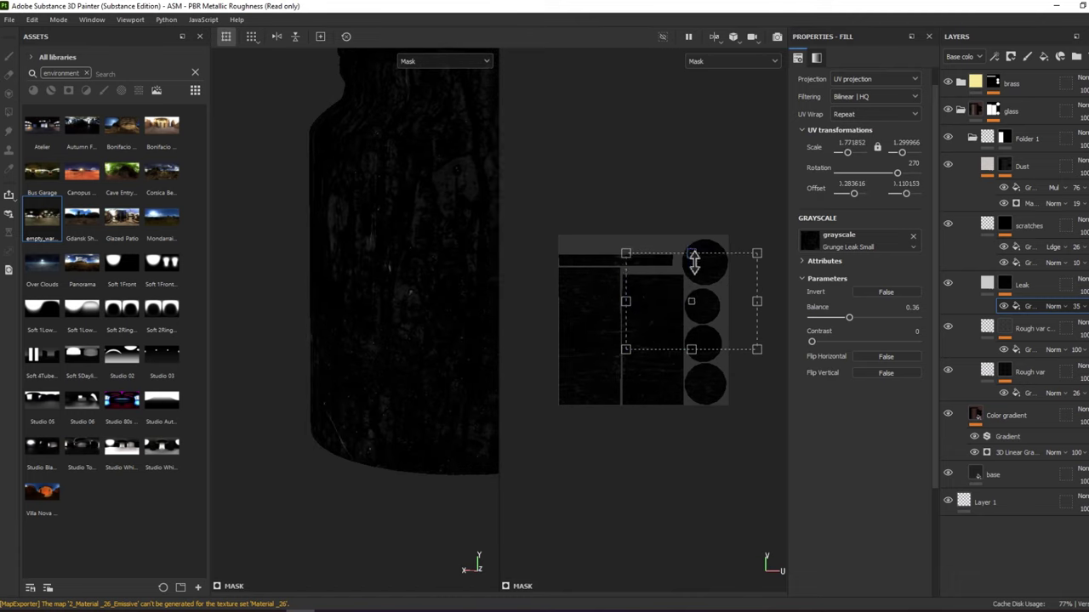
{"action": "left_click_drag", "start_coordinate": [694, 251], "coordinate": [694, 290]}
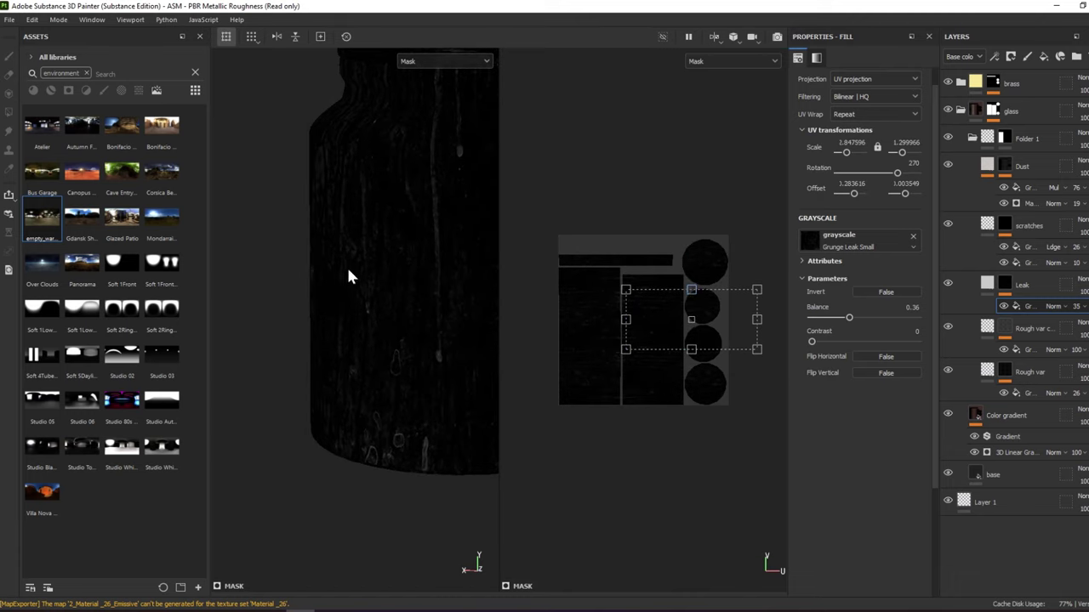
Refine the leak pattern's vertical and horizontal scale while checking it on the rotated jar
{"action": "mouse_move", "coordinate": [347, 277]}
{"action": "left_mouse_down", "text": "alt"}
{"action": "mouse_move", "coordinate": [348, 253]}
{"action": "mouse_move", "coordinate": [326, 250]}
{"action": "left_mouse_up", "text": "alt"}
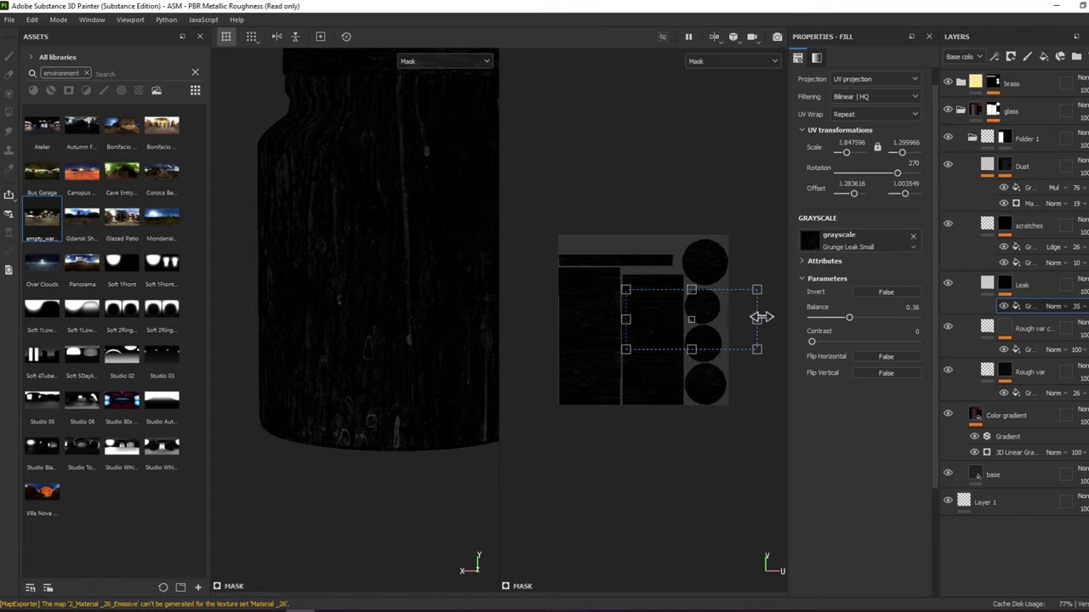
{"action": "left_click_drag", "start_coordinate": [760, 317], "coordinate": [708, 316]}
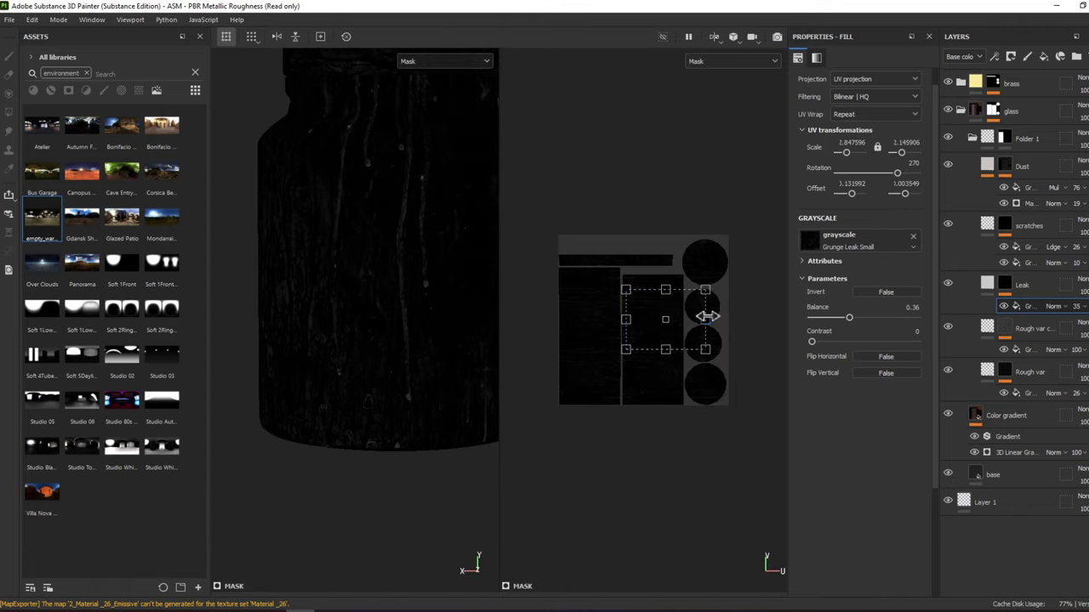
{"action": "mouse_move", "coordinate": [430, 246]}
{"action": "left_mouse_down", "text": "alt"}
{"action": "mouse_move", "coordinate": [428, 216]}
{"action": "mouse_move", "coordinate": [367, 217]}
{"action": "left_mouse_up", "text": "alt"}
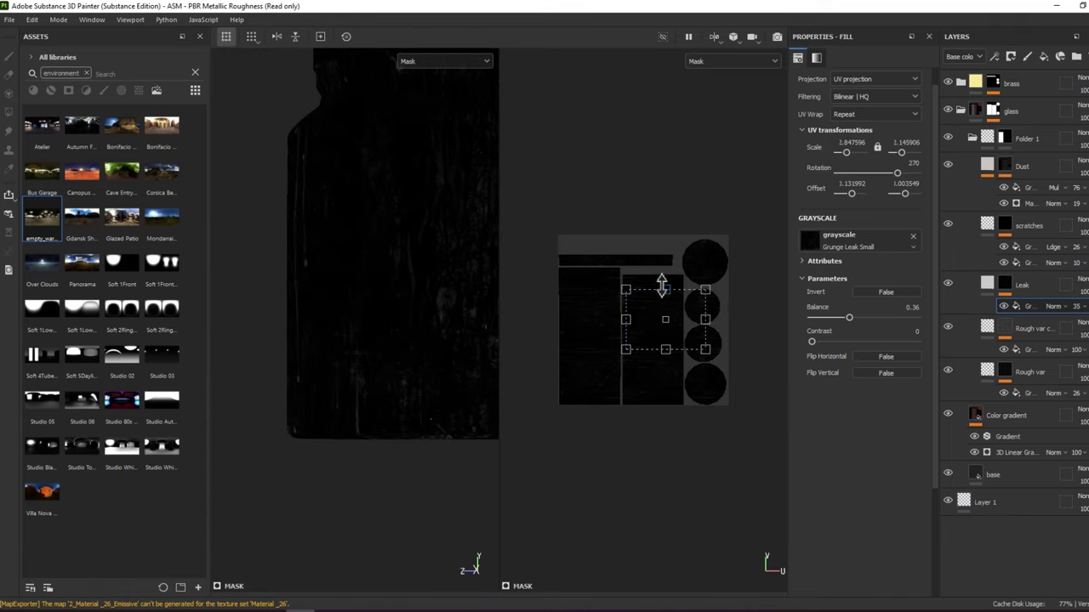
{"action": "left_click_drag", "start_coordinate": [661, 287], "coordinate": [662, 293]}
{"action": "left_click_drag", "start_coordinate": [342, 254], "coordinate": [530, 234], "text": "alt"}
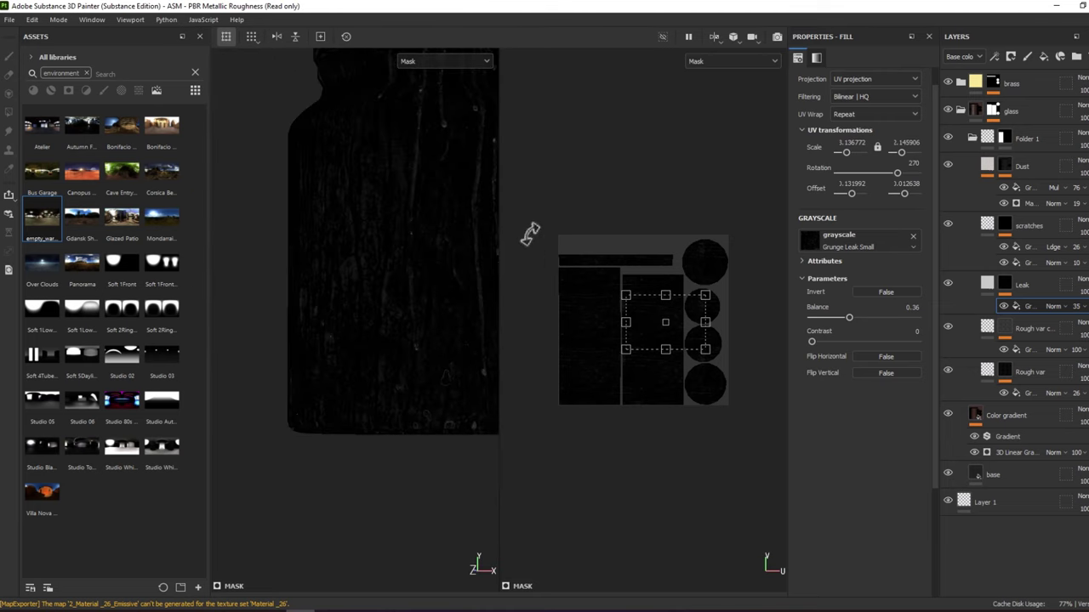
Return to full material view and frame the whole jar and lid
{"action": "key", "text": "m"}
{"action": "middle_click_drag", "start_coordinate": [460, 241], "coordinate": [391, 247], "text": "alt"}
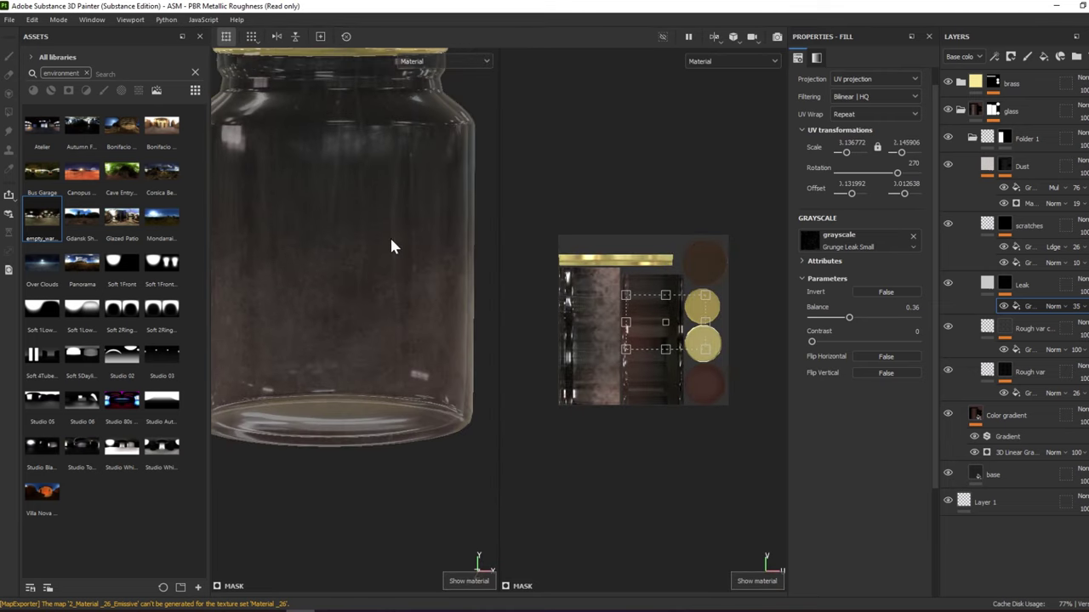
{"action": "mouse_move", "coordinate": [390, 247]}
{"action": "left_mouse_down", "text": "alt"}
{"action": "mouse_move", "coordinate": [335, 224]}
{"action": "mouse_move", "coordinate": [369, 211]}
{"action": "mouse_move", "coordinate": [324, 235]}
{"action": "mouse_move", "coordinate": [416, 250]}
{"action": "mouse_move", "coordinate": [357, 236]}
{"action": "mouse_move", "coordinate": [370, 182]}
{"action": "mouse_move", "coordinate": [406, 236]}
{"action": "mouse_move", "coordinate": [462, 236]}
{"action": "mouse_move", "coordinate": [406, 244]}
{"action": "mouse_move", "coordinate": [384, 214]}
{"action": "left_mouse_up", "text": "alt"}
{"action": "key", "text": "f"}
{"action": "scroll", "coordinate": [348, 252], "scroll_direction": "up", "scroll_amount": 2}
Duplicate the Dust layer and select Dust copy 1's Mask Builder generator
{"action": "left_click", "coordinate": [1042, 170]}
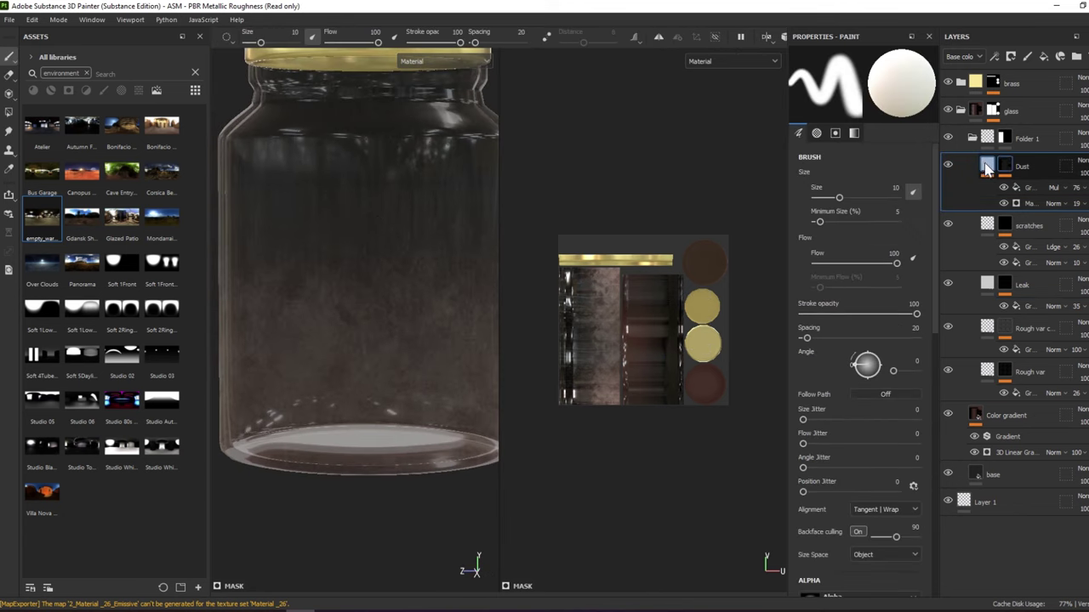
{"action": "key", "text": "ctrl+d"}
{"action": "left_click", "coordinate": [1008, 166]}
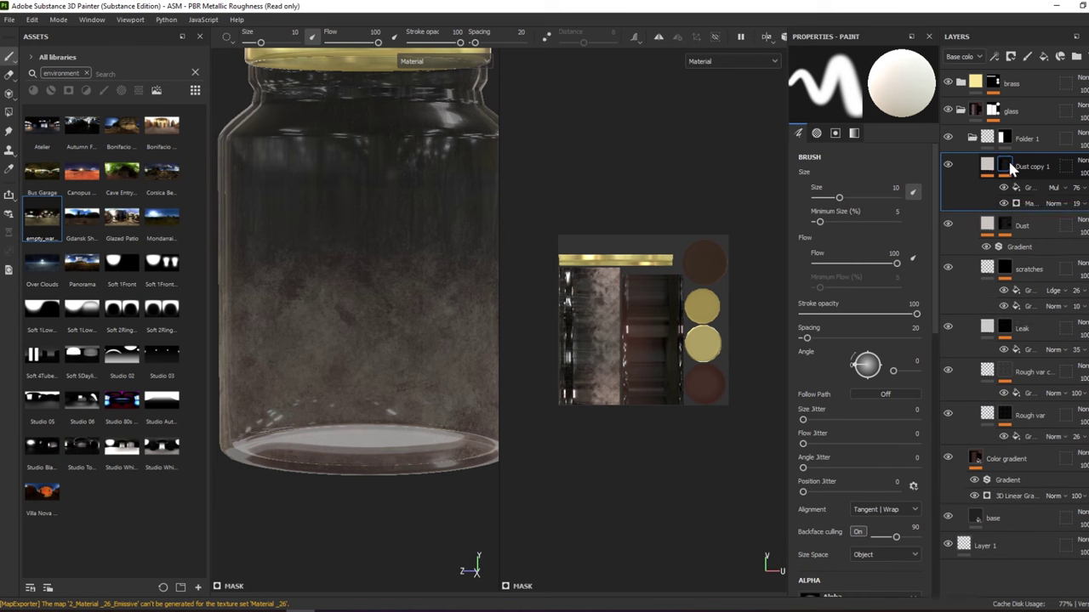
{"action": "left_click", "coordinate": [1007, 163], "text": "alt"}
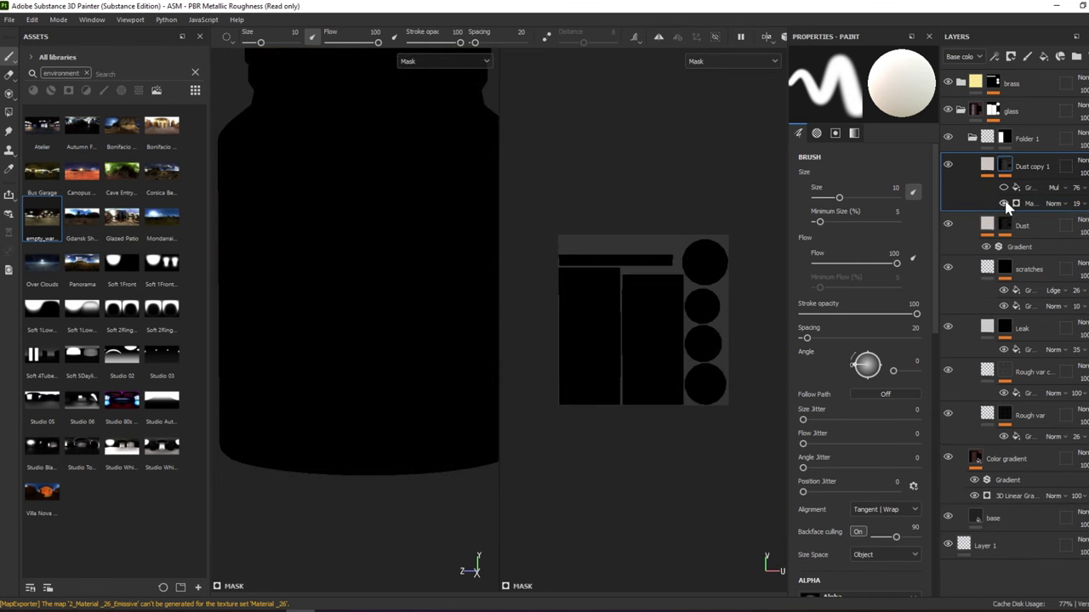
{"action": "left_click", "coordinate": [994, 206]}
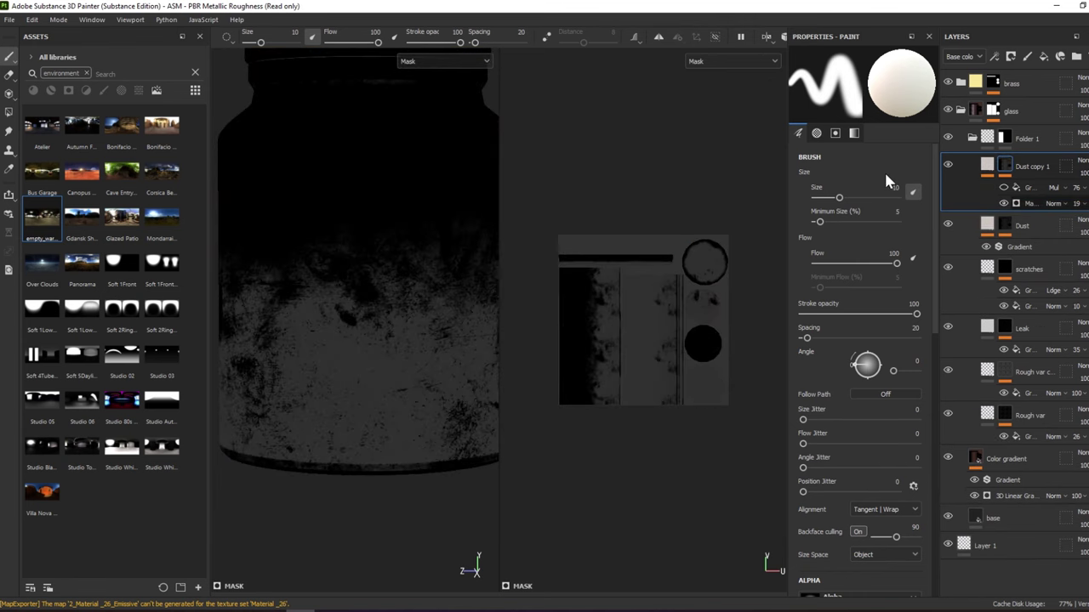
Raise the mask generator's Level to 0.99 and keep Invert on so the top stays clean
{"action": "left_click_drag", "start_coordinate": [887, 153], "coordinate": [911, 156]}
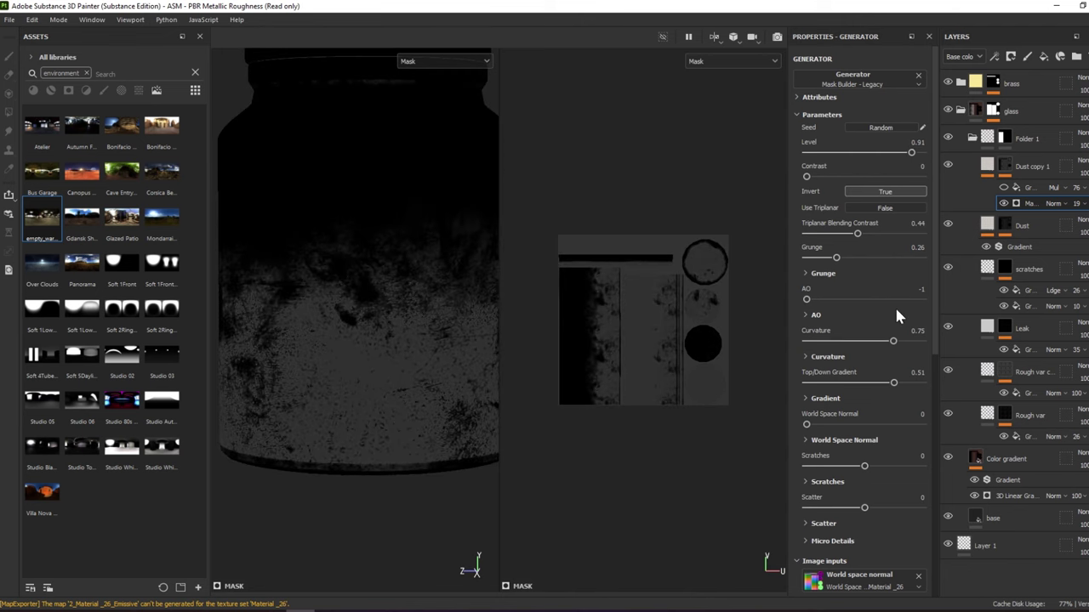
{"action": "mouse_move", "coordinate": [893, 383]}
{"action": "left_mouse_down"}
{"action": "mouse_move", "coordinate": [935, 384]}
{"action": "mouse_move", "coordinate": [898, 383]}
{"action": "left_mouse_up"}
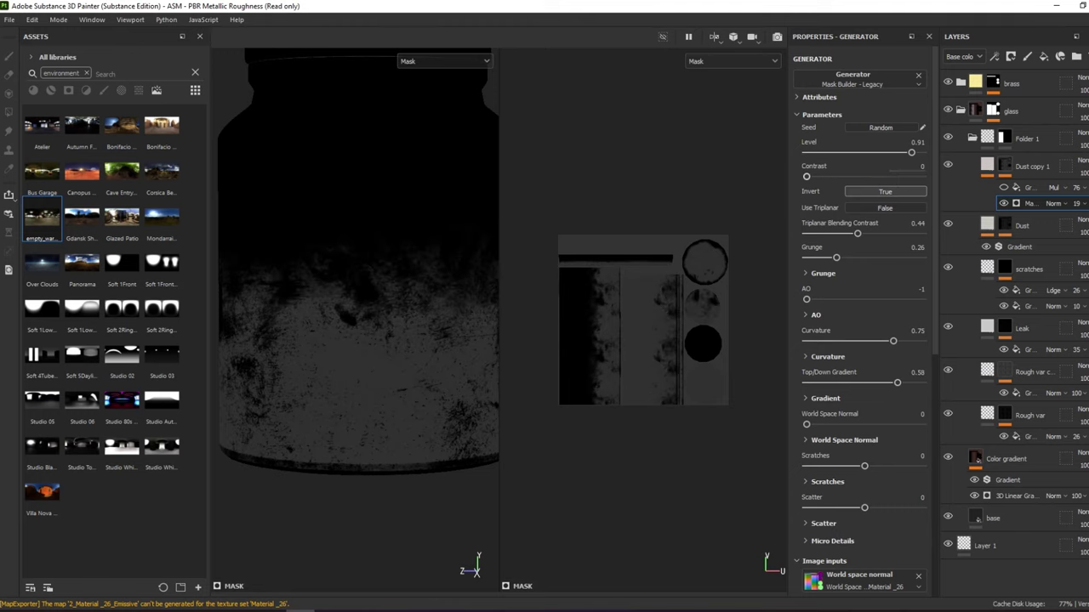
{"action": "left_click", "coordinate": [901, 196]}
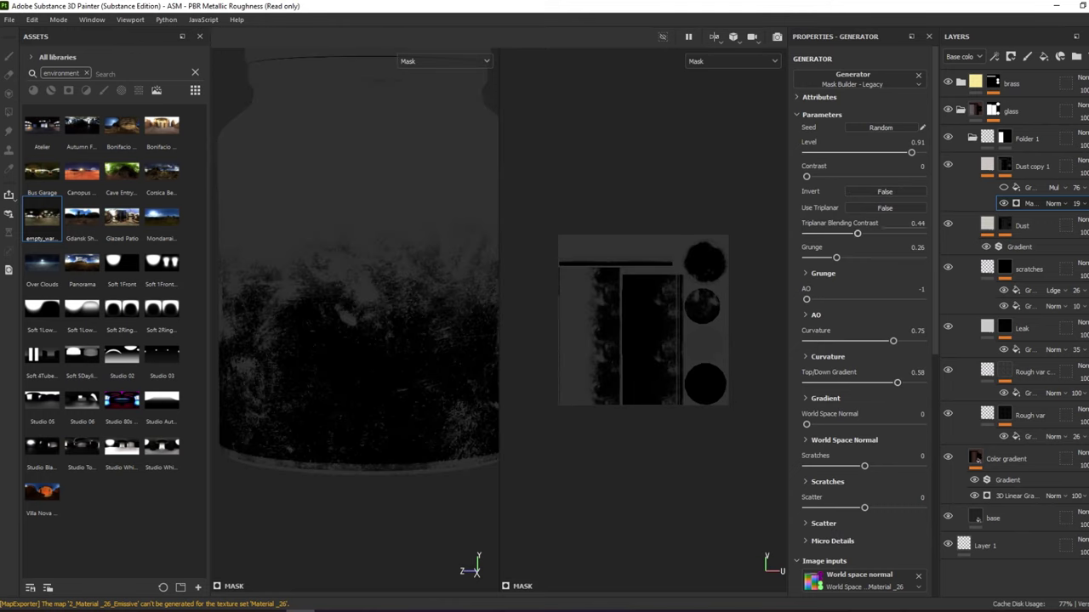
{"action": "left_click", "coordinate": [897, 192]}
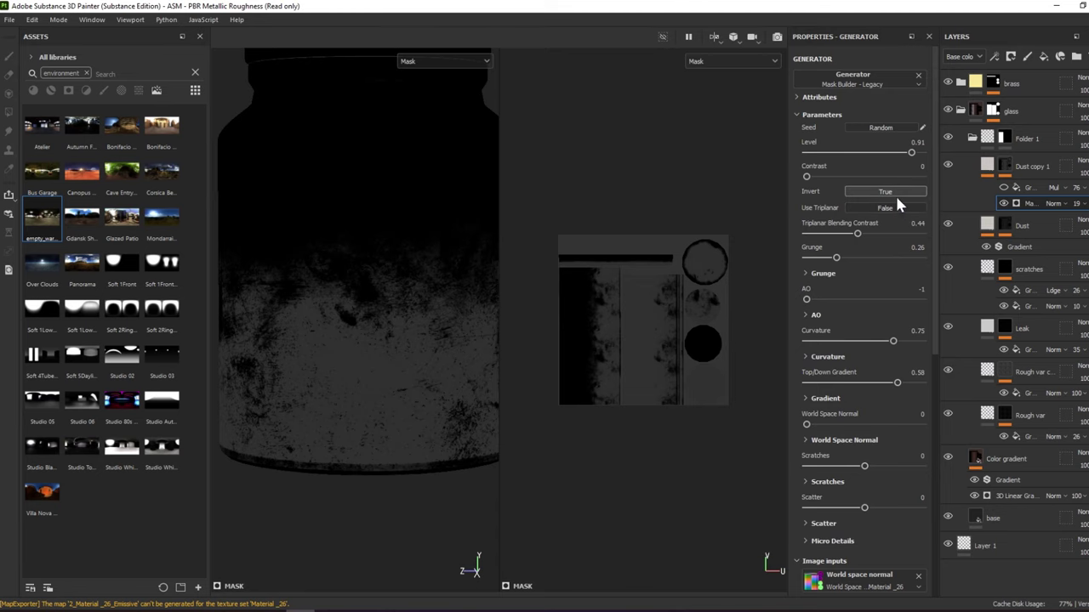
{"action": "left_click_drag", "start_coordinate": [911, 153], "coordinate": [922, 153]}
{"action": "left_click", "coordinate": [900, 191]}
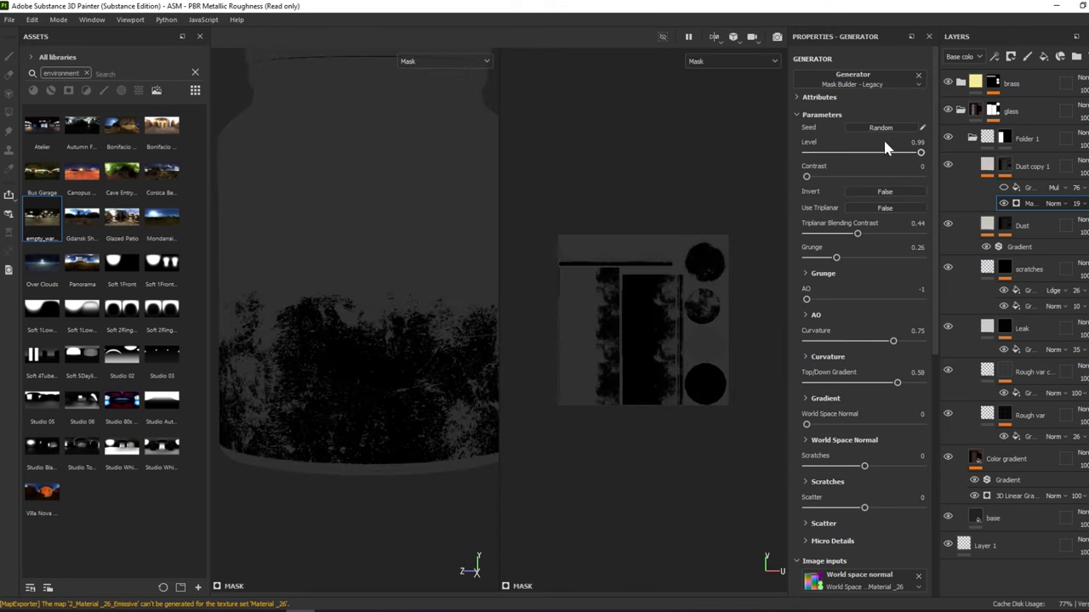
{"action": "left_click", "coordinate": [888, 192]}
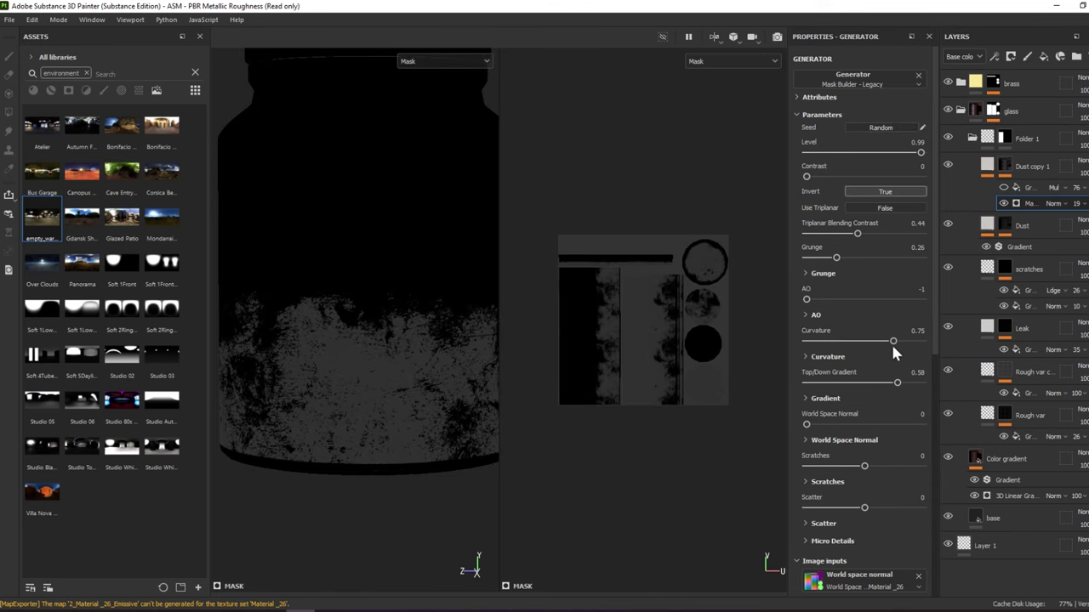
Set Curvature to 0.75 and Top/Down Gradient to 0.62
{"action": "left_click_drag", "start_coordinate": [861, 341], "coordinate": [892, 341]}
{"action": "left_click_drag", "start_coordinate": [896, 383], "coordinate": [900, 383]}
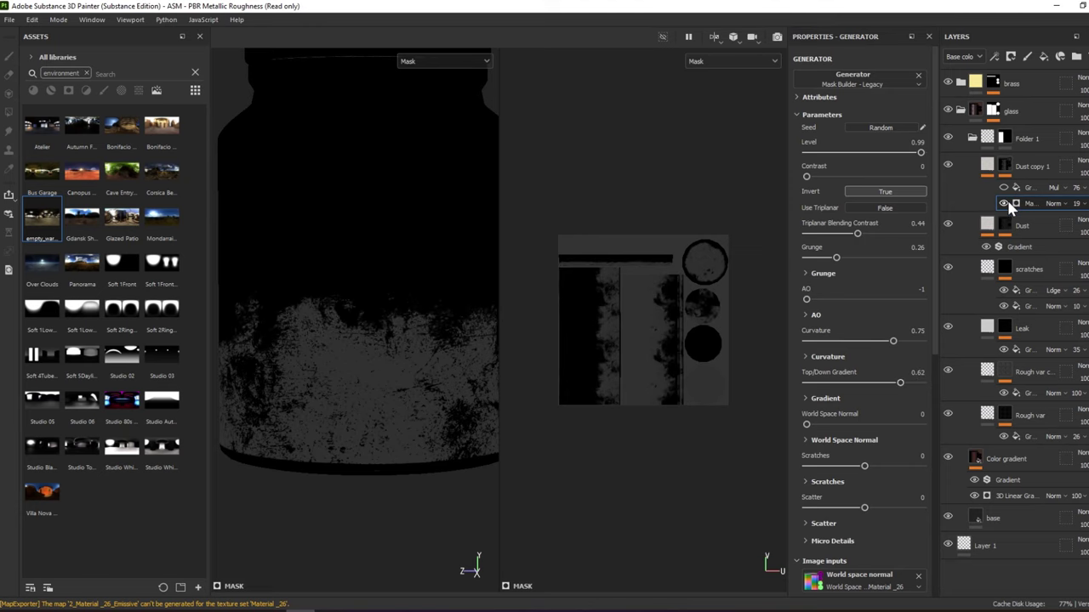
{"action": "left_click", "coordinate": [1028, 187]}
{"action": "right_click", "coordinate": [1028, 188]}
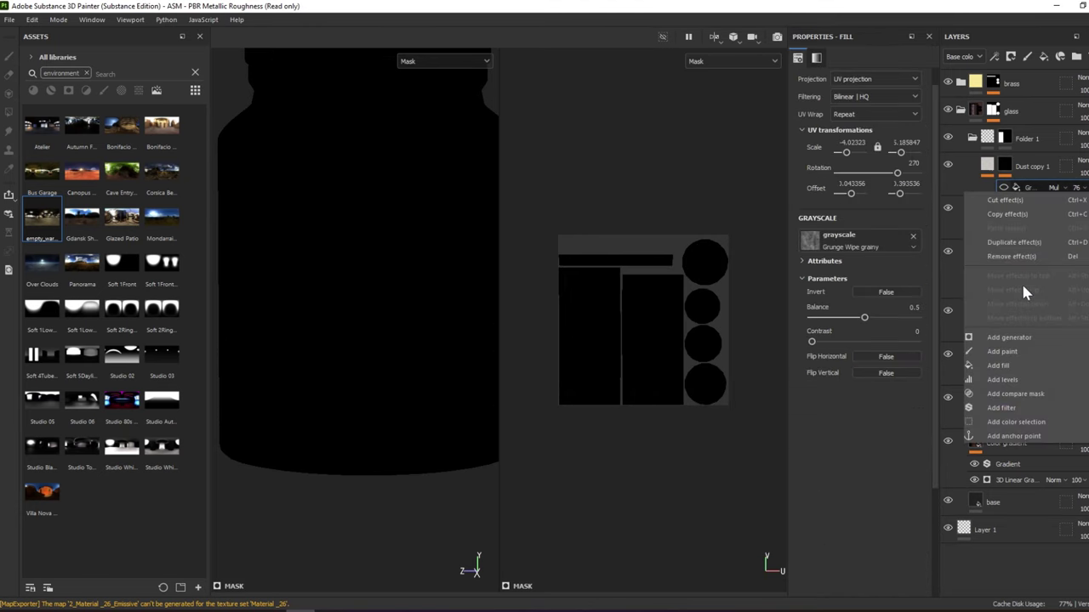
Add a Position generator to Dust copy 1's mask, multiplying the grunge over it
{"action": "left_click", "coordinate": [1008, 338]}
{"action": "left_click", "coordinate": [1023, 204]}
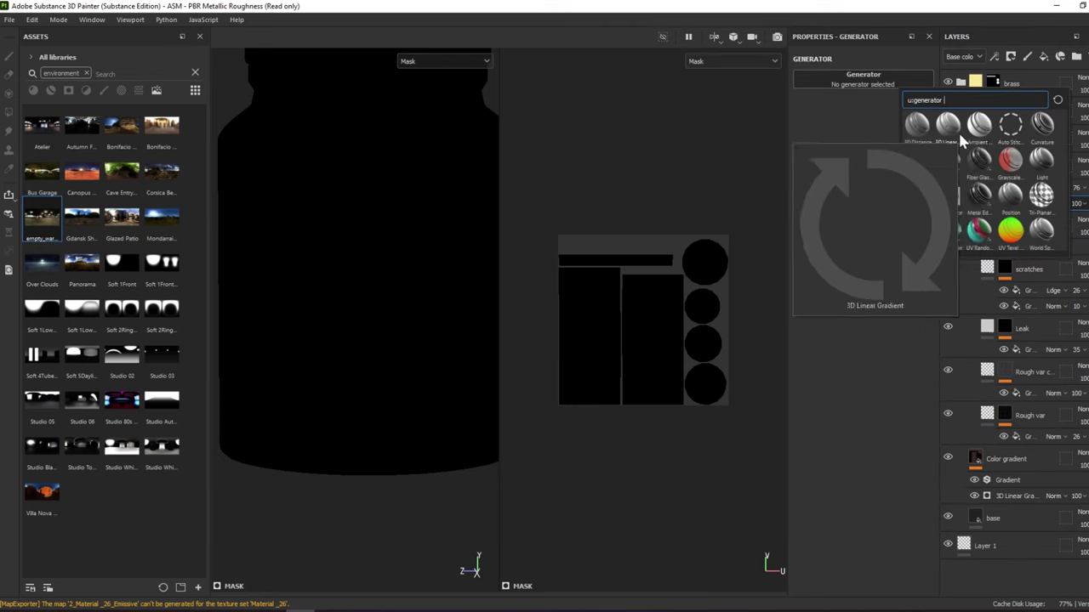
{"action": "mouse_move", "coordinate": [979, 125]}
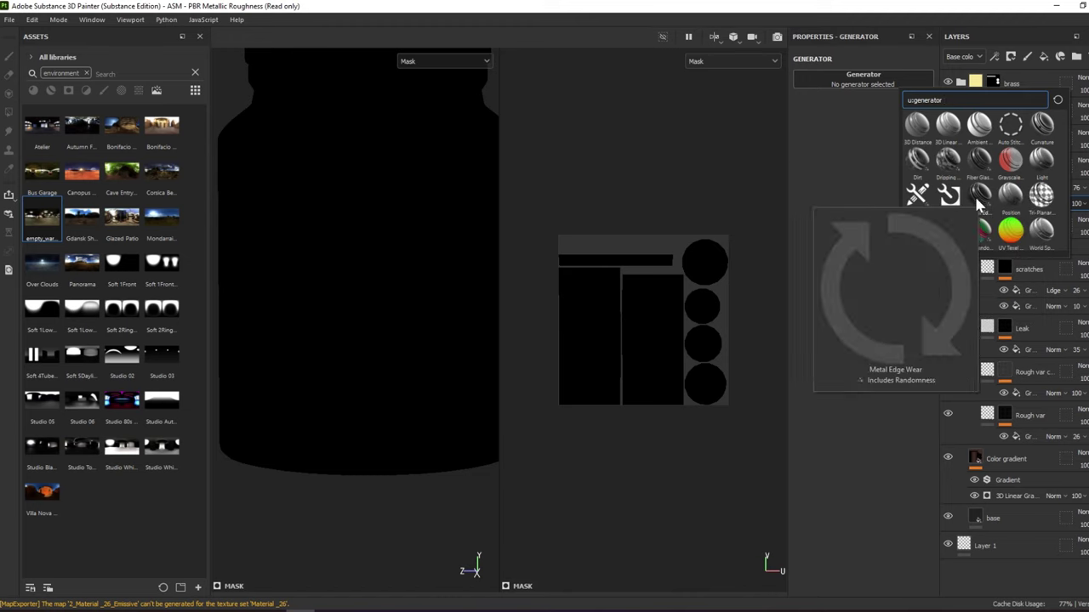
{"action": "left_click", "coordinate": [1020, 200]}
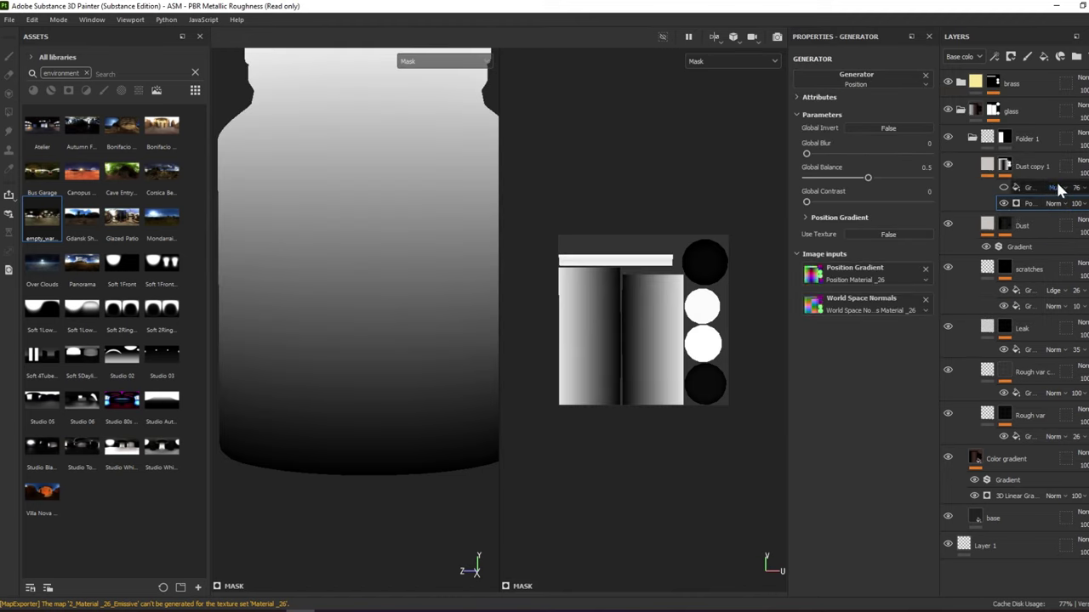
{"action": "left_click", "coordinate": [1004, 188]}
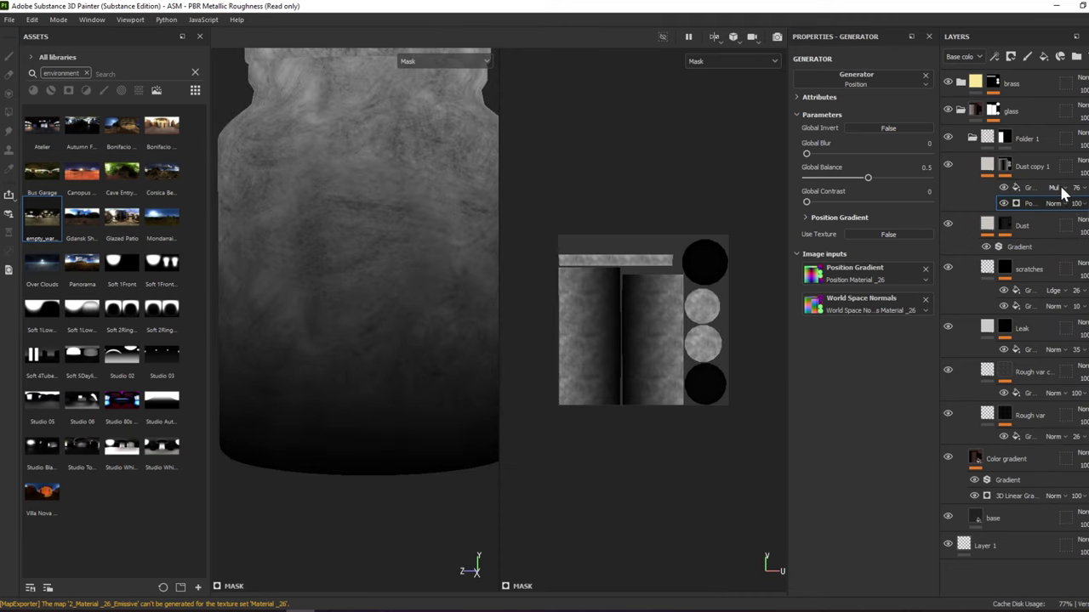
{"action": "left_click", "coordinate": [1026, 226]}
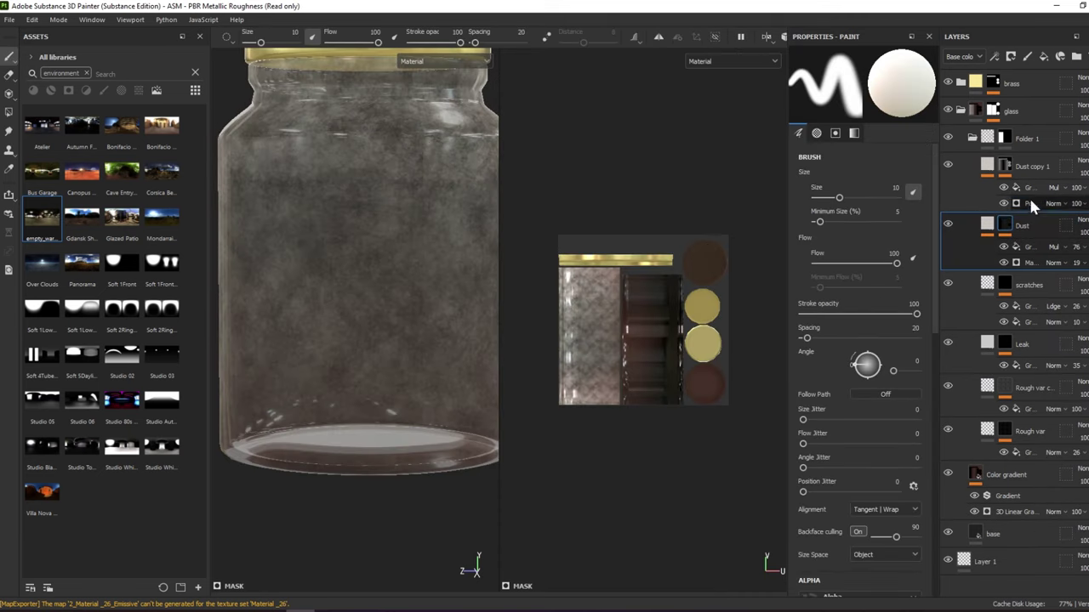
{"action": "left_click", "coordinate": [1029, 203]}
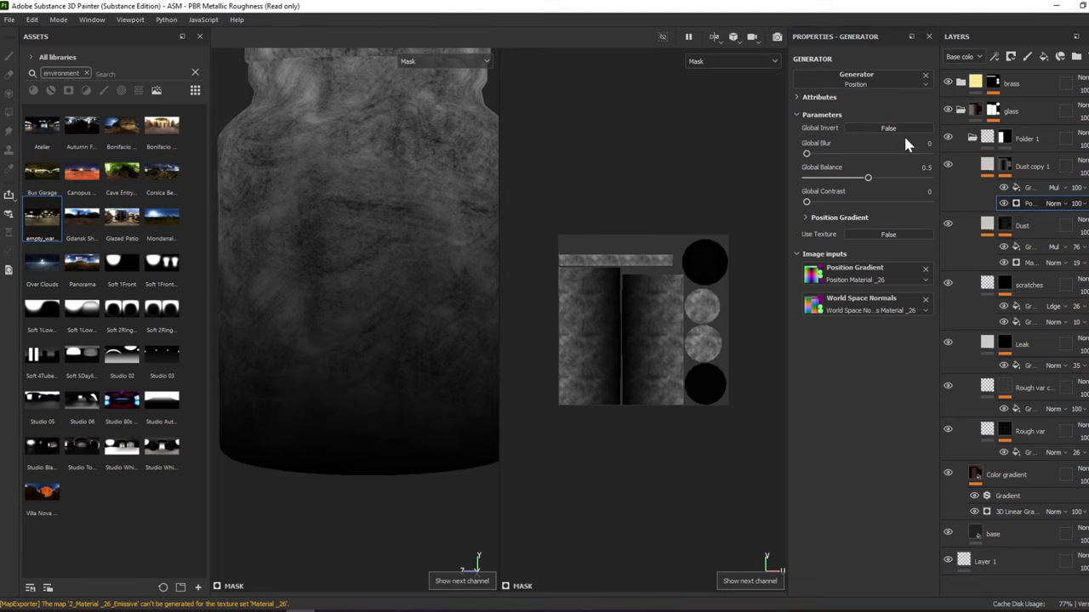
Invert the Position gradient with Blur 0, Balance 0.87 and Contrast about 0.1
{"action": "left_click", "coordinate": [888, 128]}
{"action": "left_click_drag", "start_coordinate": [864, 174], "coordinate": [905, 182]}
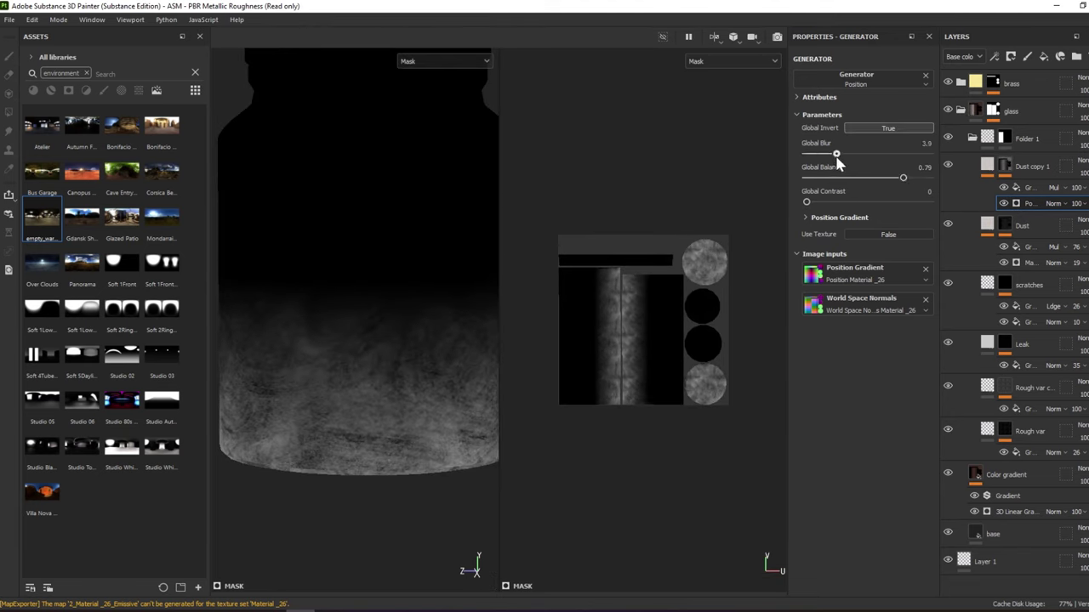
{"action": "left_click_drag", "start_coordinate": [884, 153], "coordinate": [804, 154]}
{"action": "left_click_drag", "start_coordinate": [903, 178], "coordinate": [900, 178]}
{"action": "left_click", "coordinate": [841, 203]}
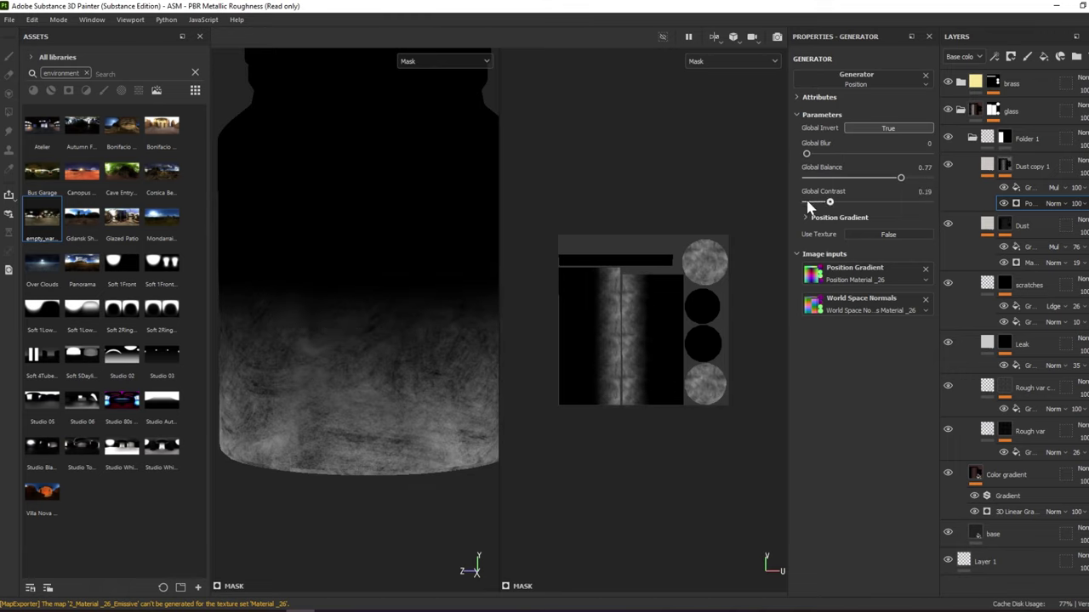
{"action": "left_click_drag", "start_coordinate": [809, 207], "coordinate": [818, 202]}
{"action": "left_click_drag", "start_coordinate": [900, 178], "coordinate": [915, 187]}
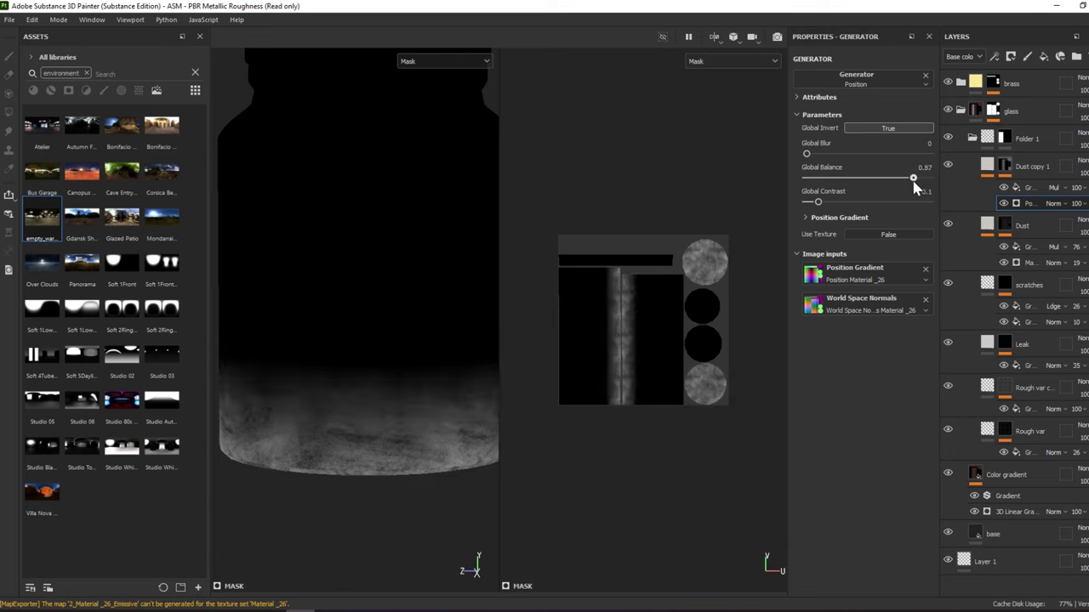
{"action": "left_click", "coordinate": [1023, 187]}
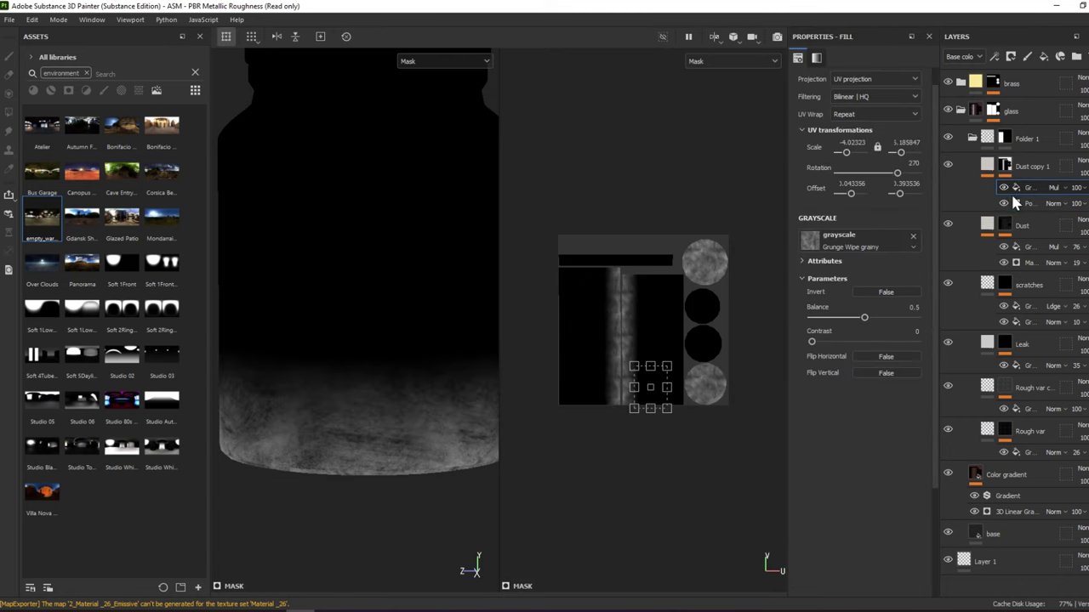
Add a Dirt generator to the Dust copy 1 mask
{"action": "left_click", "coordinate": [1019, 202]}
{"action": "right_click", "coordinate": [1020, 201]}
{"action": "left_click", "coordinate": [1034, 188]}
{"action": "right_click", "coordinate": [1035, 192]}
{"action": "left_click", "coordinate": [1033, 332]}
{"action": "left_click", "coordinate": [864, 78]}
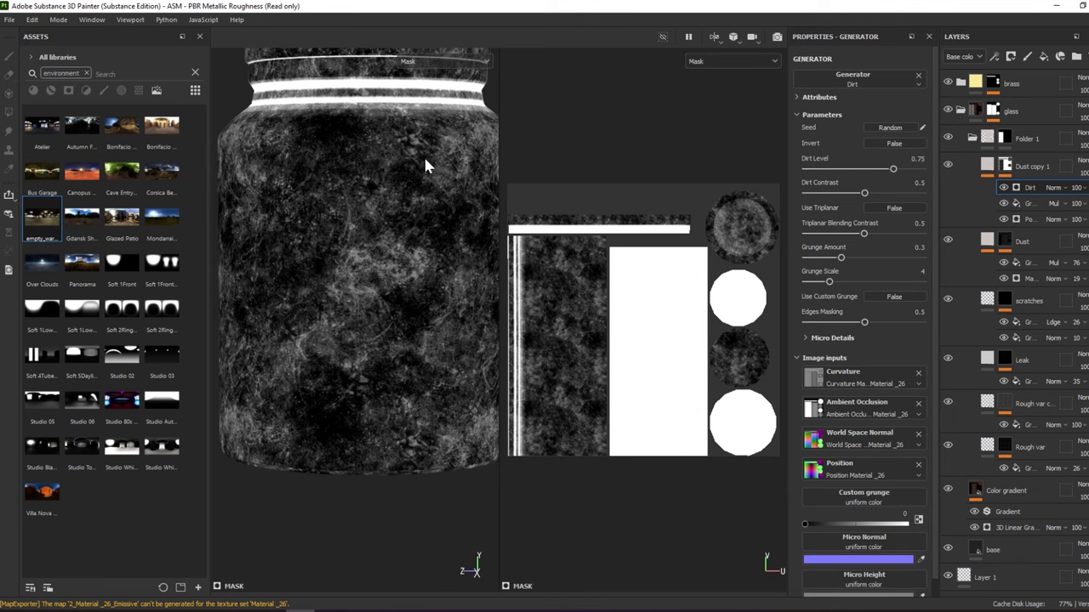
Tune the Dirt settings: grunge scale 5, less edge masking, Dirt Contrast 0.4
{"action": "left_click_drag", "start_coordinate": [859, 190], "coordinate": [881, 195]}
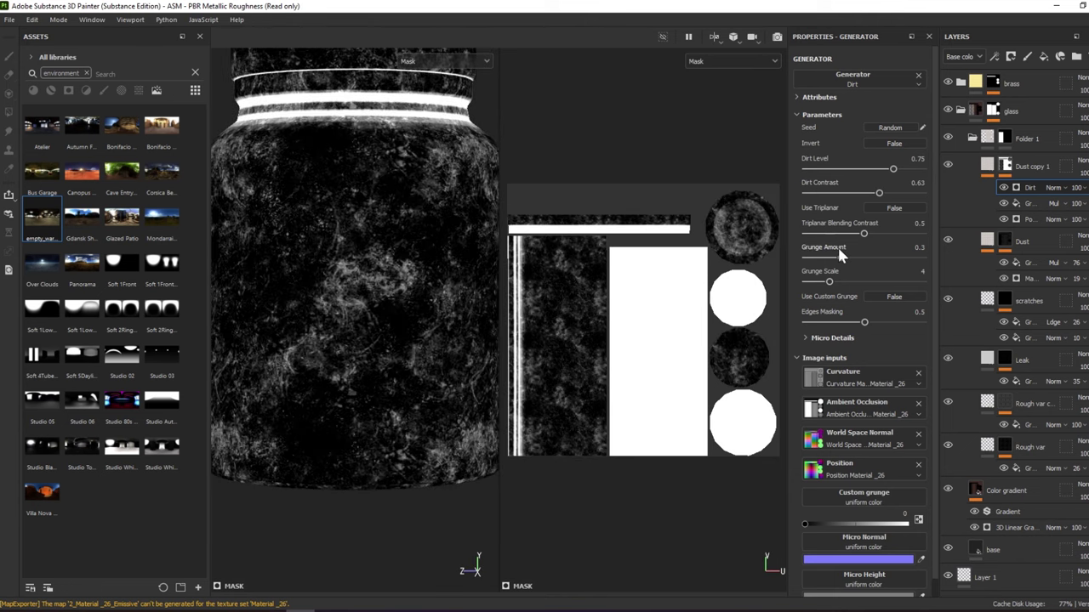
{"action": "left_click", "coordinate": [829, 259]}
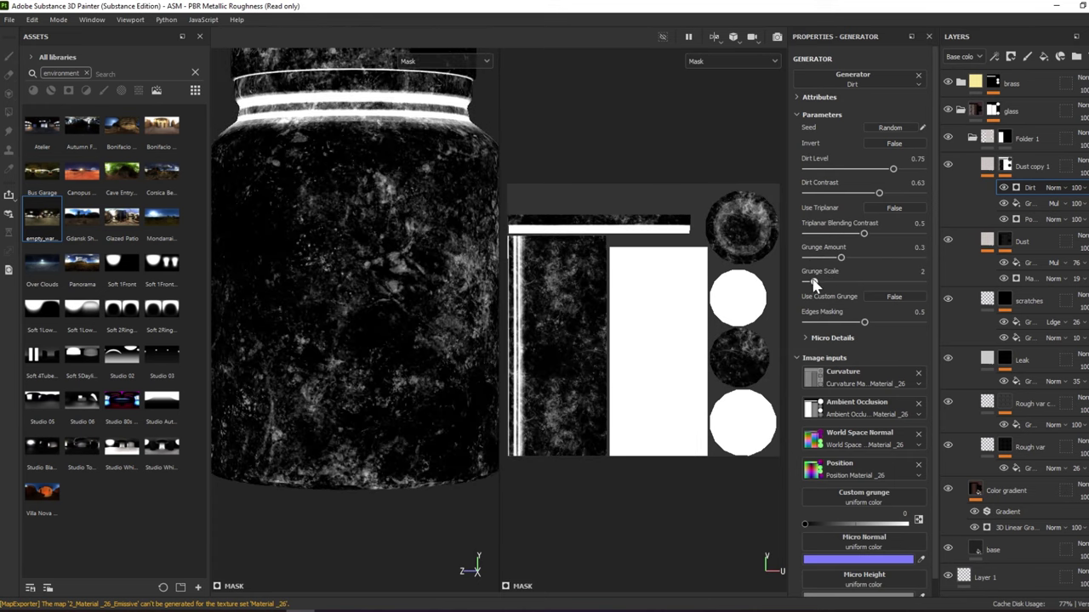
{"action": "left_click_drag", "start_coordinate": [813, 282], "coordinate": [838, 282]}
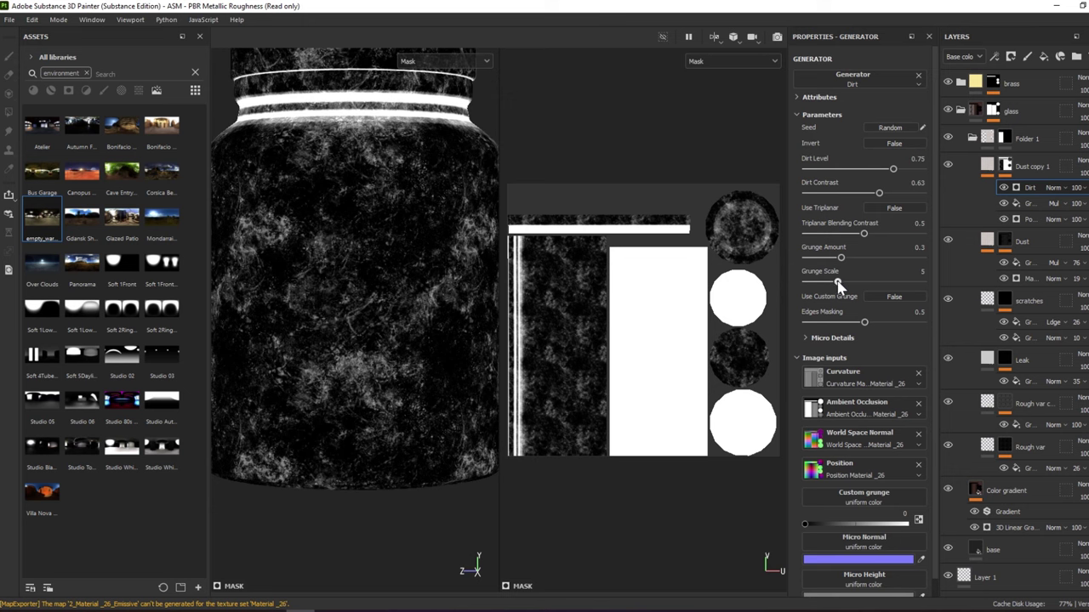
{"action": "left_click_drag", "start_coordinate": [865, 323], "coordinate": [800, 324]}
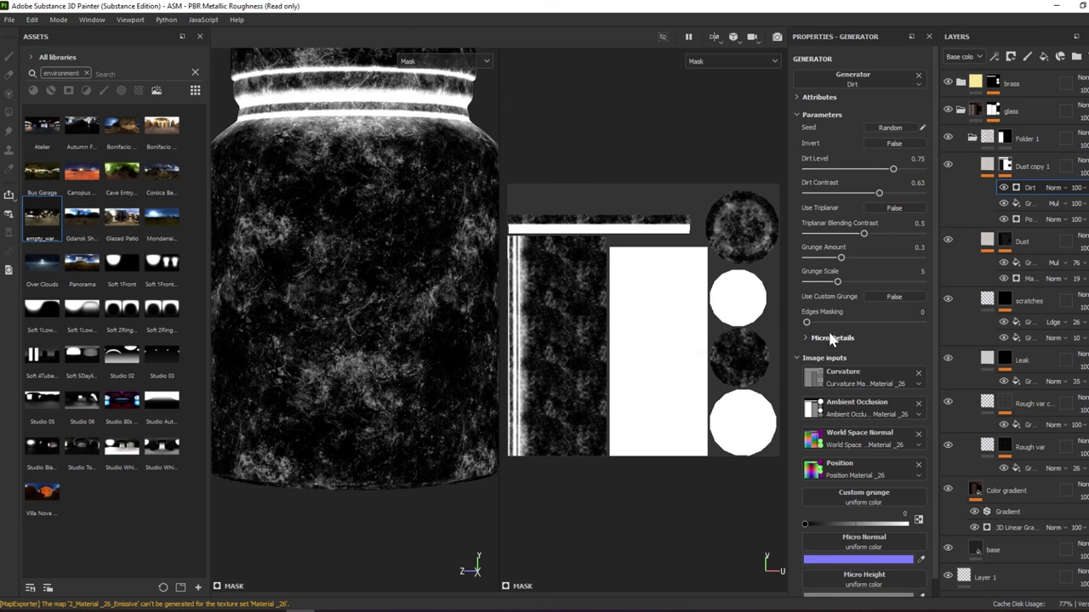
{"action": "left_click", "coordinate": [832, 339]}
{"action": "left_click_drag", "start_coordinate": [879, 193], "coordinate": [848, 194]}
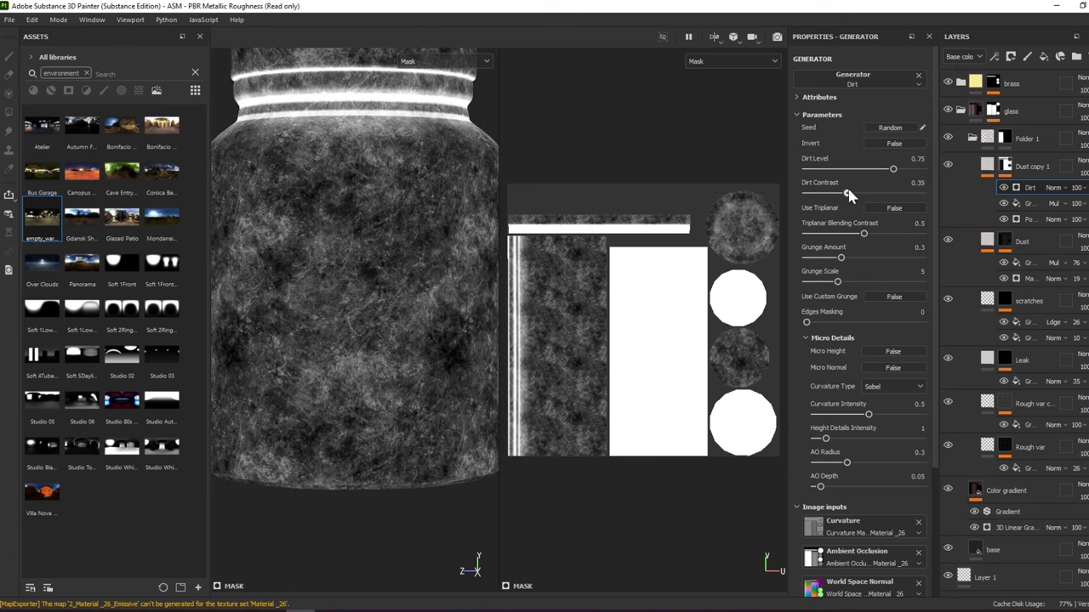
Try Linear dodge and then Multiply blend modes on the Dirt effect
{"action": "left_click", "coordinate": [1055, 187]}
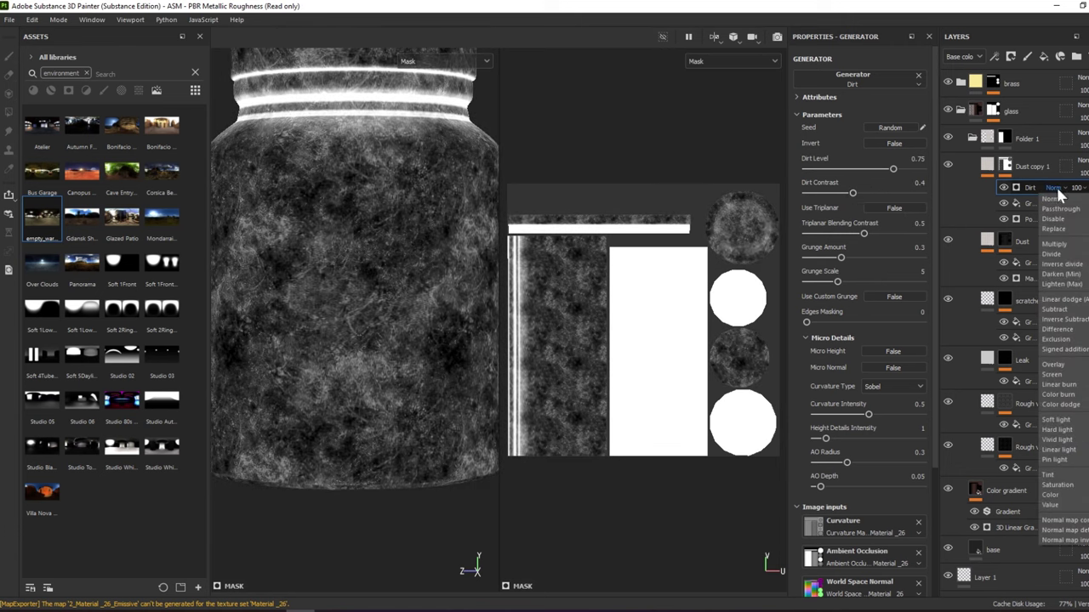
{"action": "left_click", "coordinate": [1058, 301]}
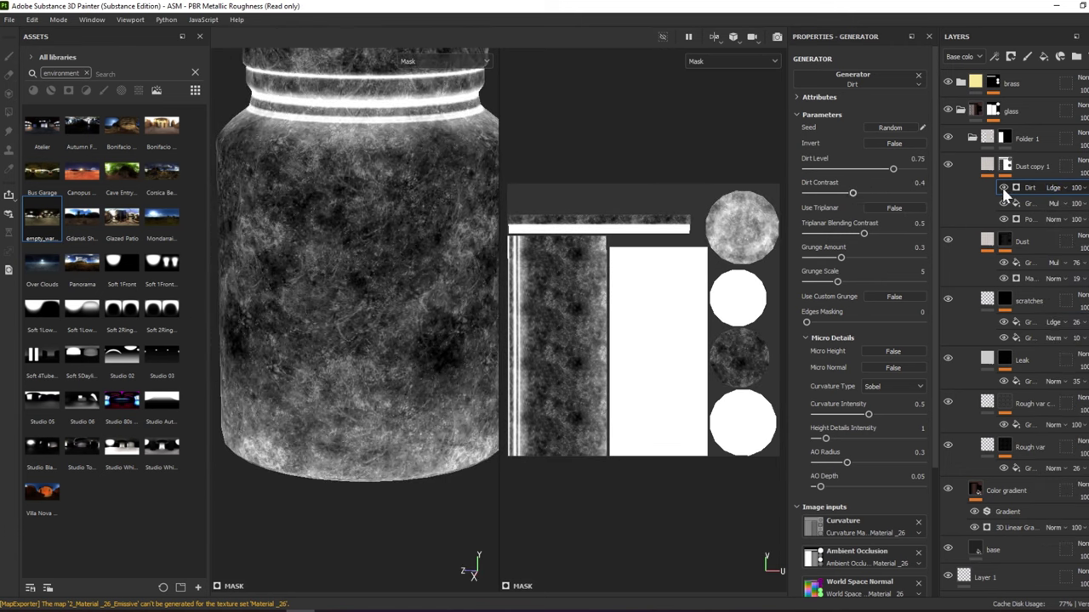
{"action": "left_click", "coordinate": [1059, 188]}
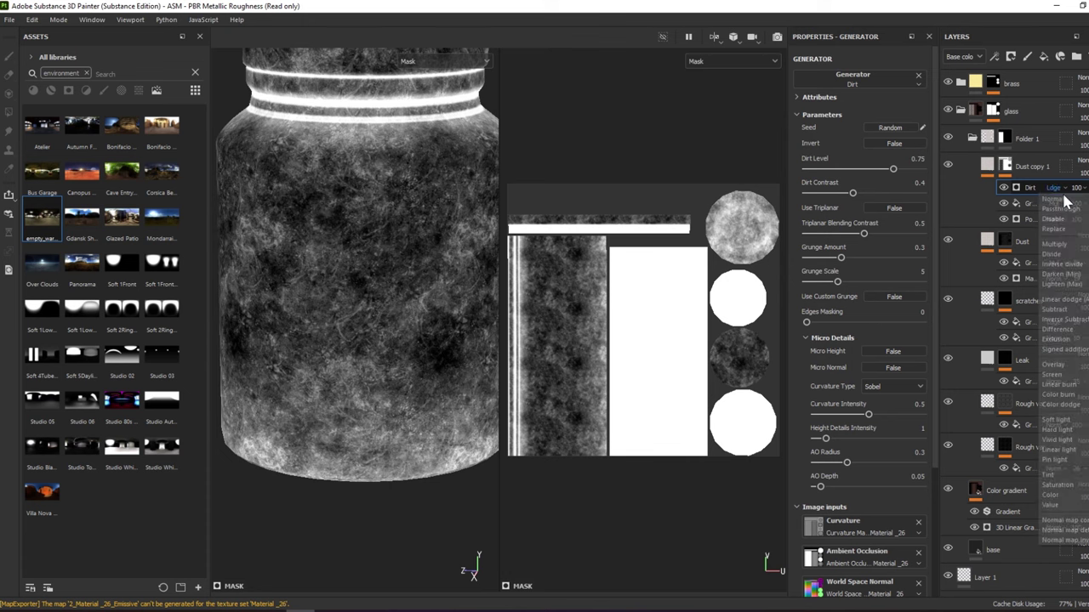
{"action": "left_click", "coordinate": [1055, 244]}
{"action": "key", "text": "m"}
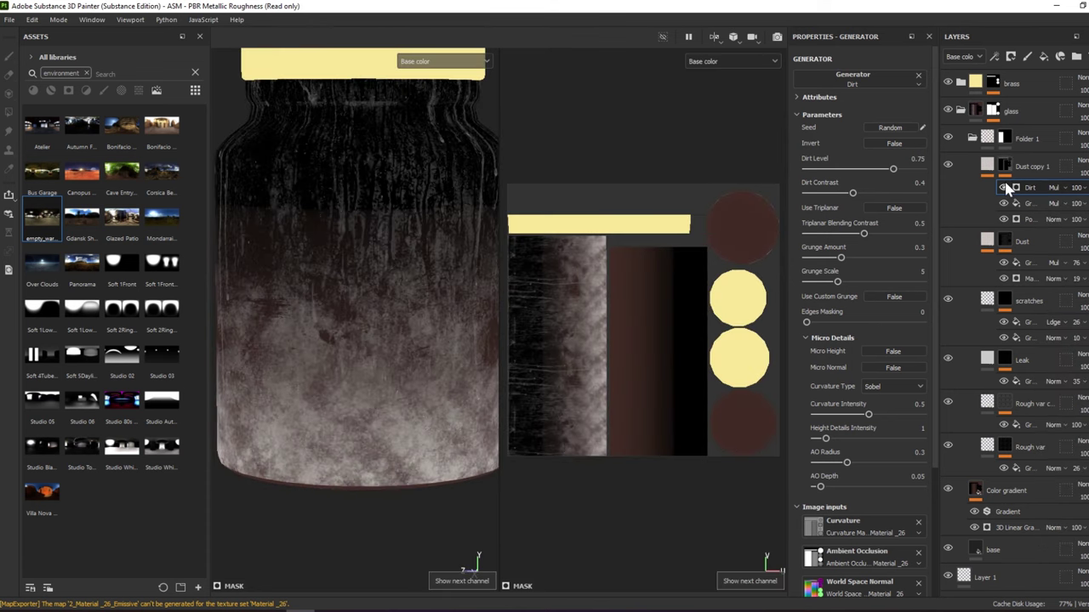
Set the Dirt effect to Normal blending at 12 opacity
{"action": "left_click", "coordinate": [1014, 160]}
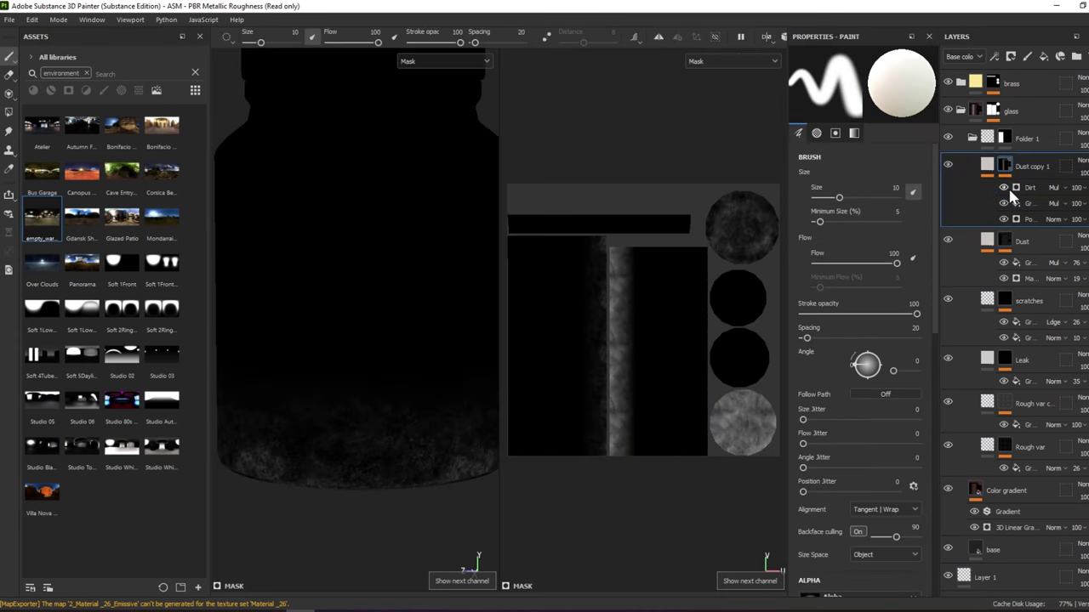
{"action": "left_click", "coordinate": [1004, 188]}
{"action": "left_click", "coordinate": [1003, 188]}
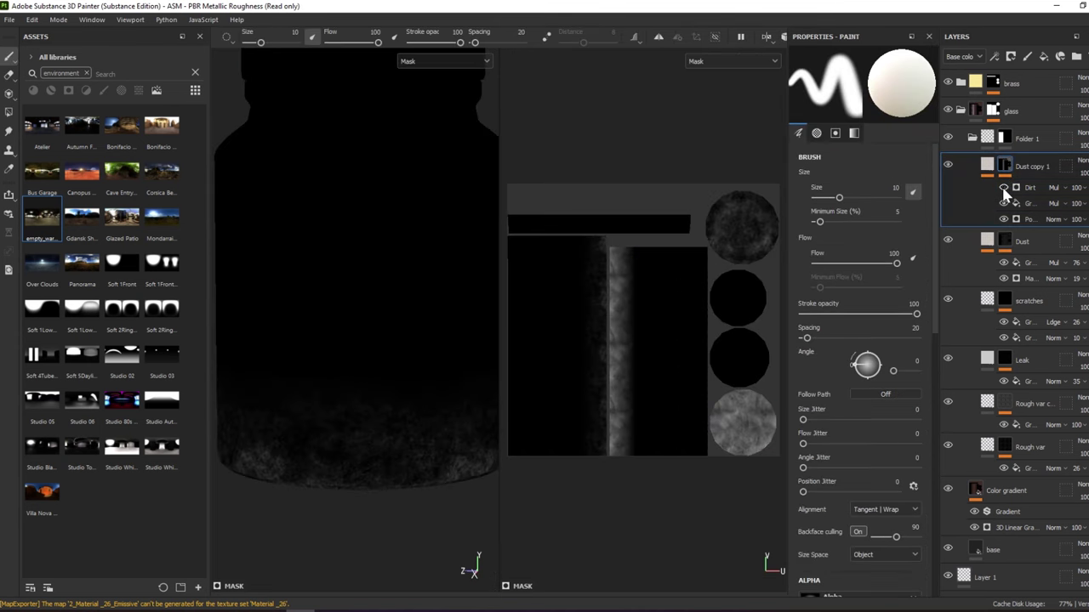
{"action": "left_click", "coordinate": [1024, 187]}
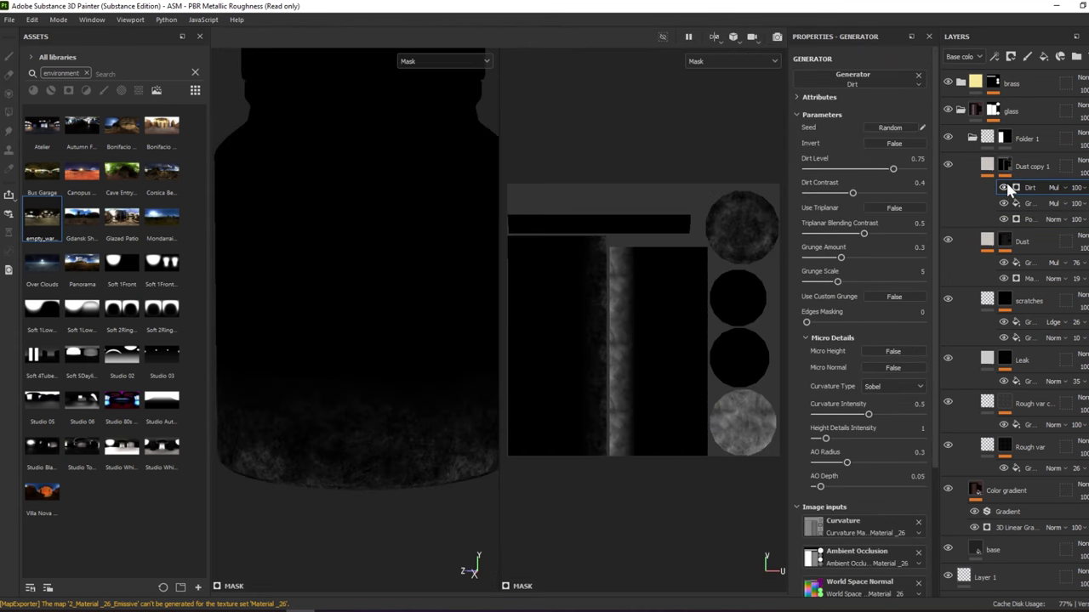
{"action": "left_click", "coordinate": [1053, 187]}
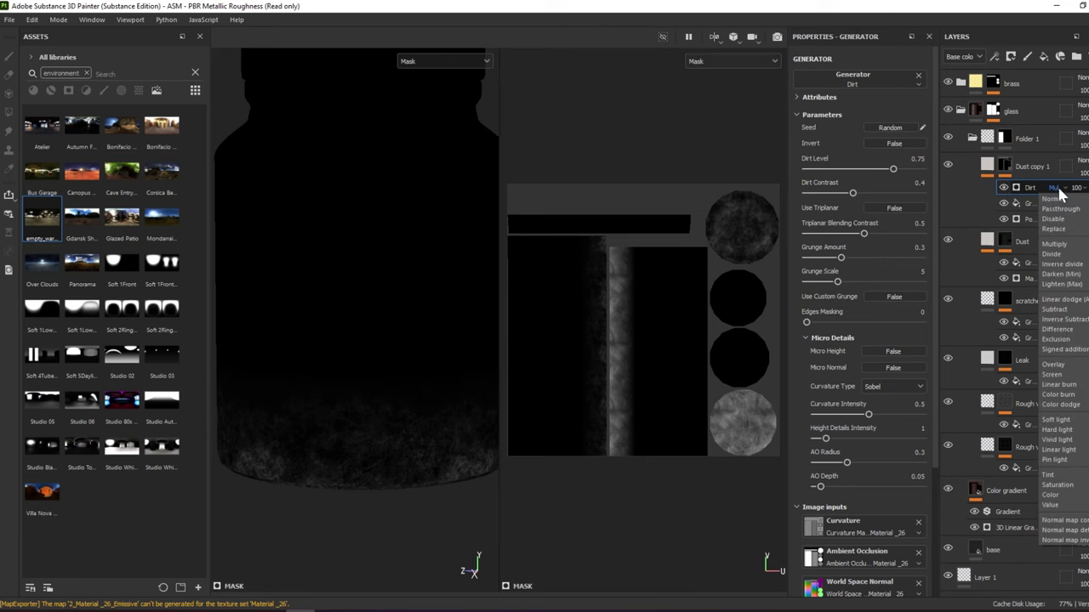
{"action": "left_click", "coordinate": [1060, 203]}
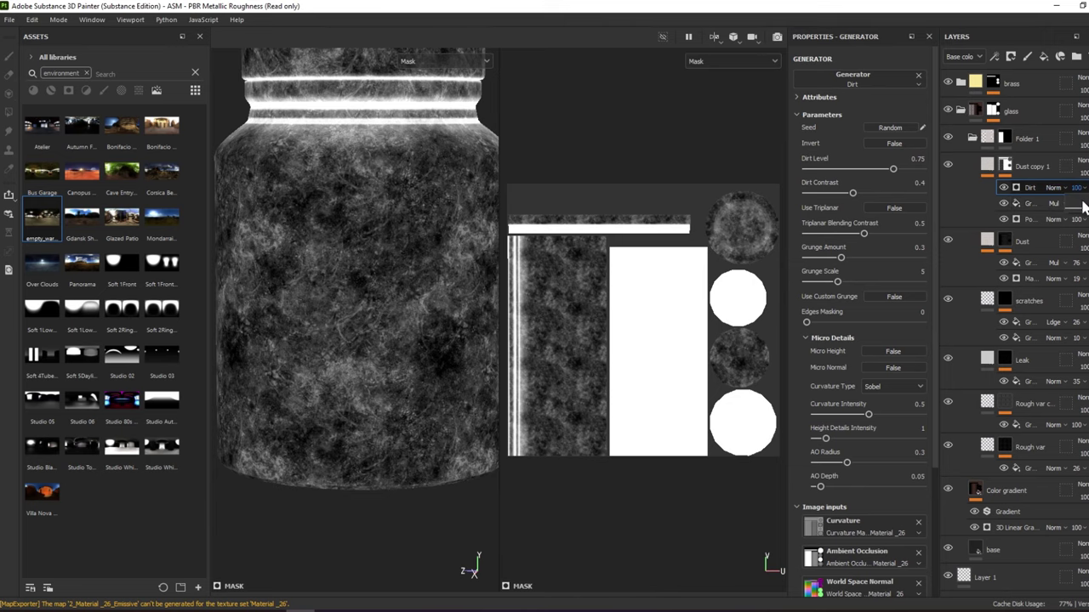
{"action": "left_click_drag", "start_coordinate": [1076, 188], "coordinate": [1073, 209]}
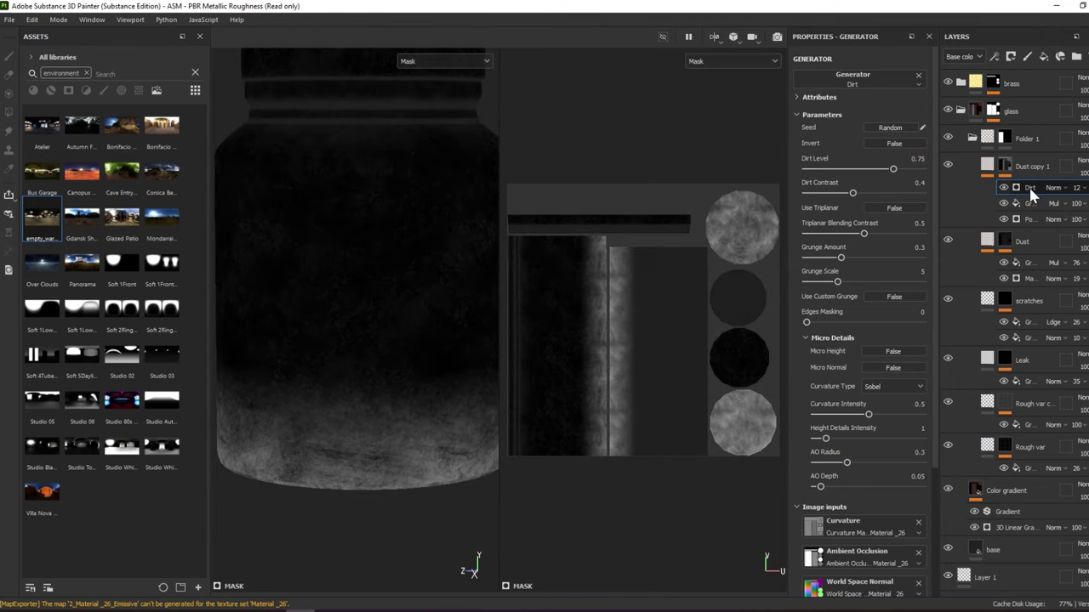
Duplicate the Dirt effect and blend the copy as Multiply at about 73 opacity
{"action": "key", "text": "ctrl+d"}
{"action": "left_click", "coordinate": [1047, 189]}
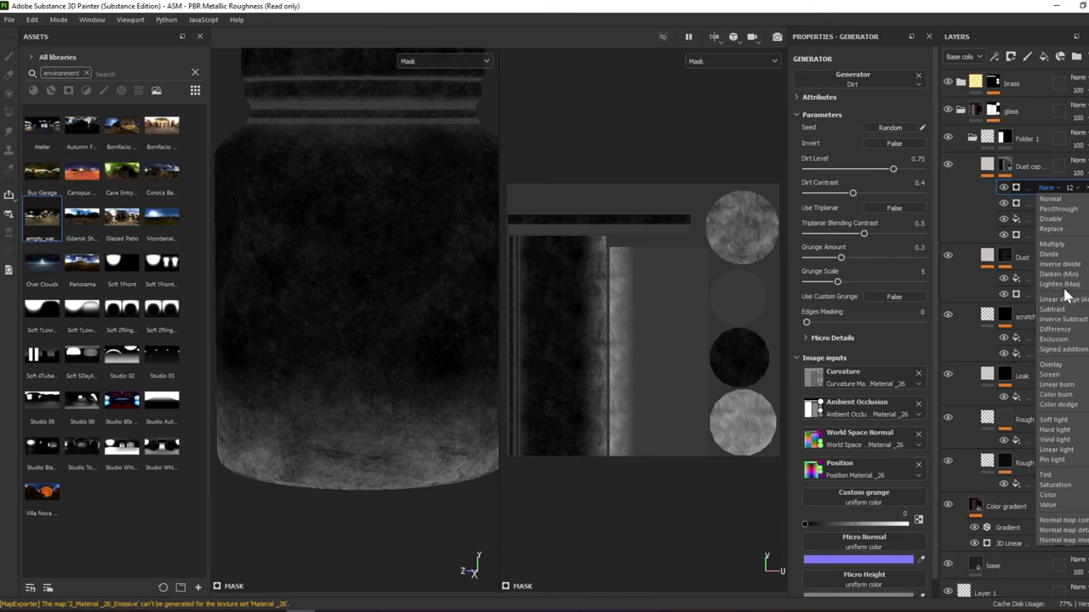
{"action": "left_click", "coordinate": [1053, 244]}
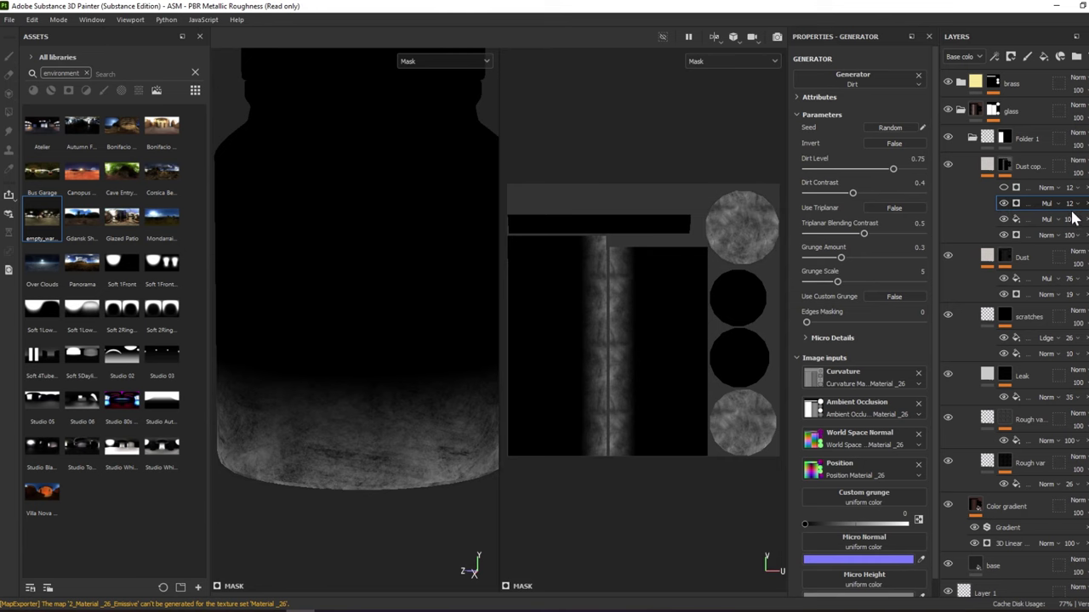
{"action": "left_click_drag", "start_coordinate": [1069, 203], "coordinate": [1084, 203]}
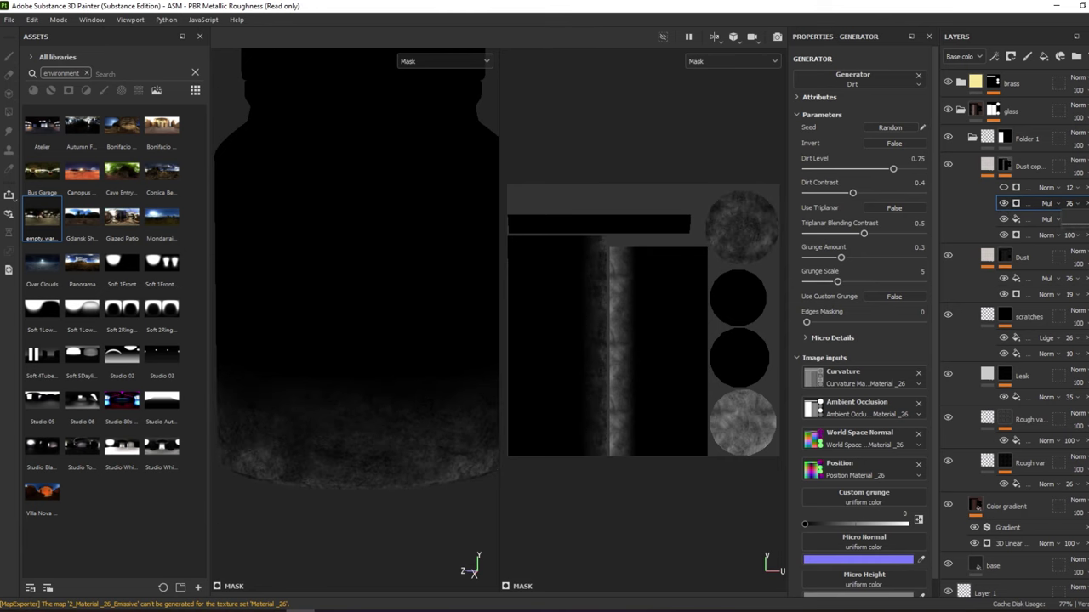
Lower the Dirt Level to 0.67 and raise Grunge Amount to 0.31
{"action": "left_click", "coordinate": [1004, 189]}
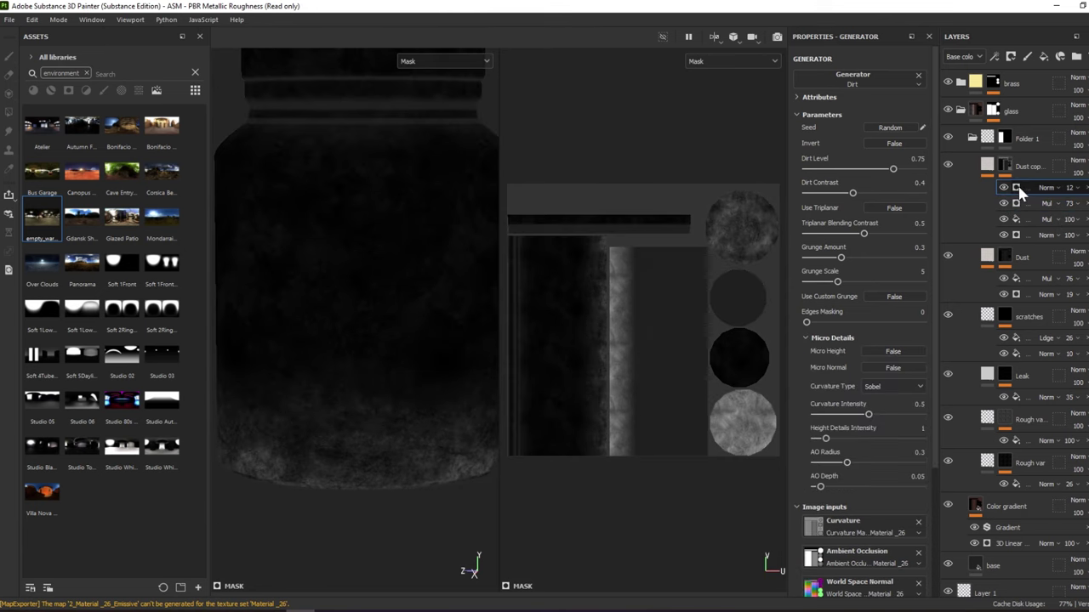
{"action": "left_click", "coordinate": [1004, 189]}
{"action": "left_click", "coordinate": [1004, 188]}
{"action": "mouse_move", "coordinate": [869, 170]}
{"action": "left_mouse_down"}
{"action": "mouse_move", "coordinate": [854, 170]}
{"action": "mouse_move", "coordinate": [879, 174]}
{"action": "left_mouse_up"}
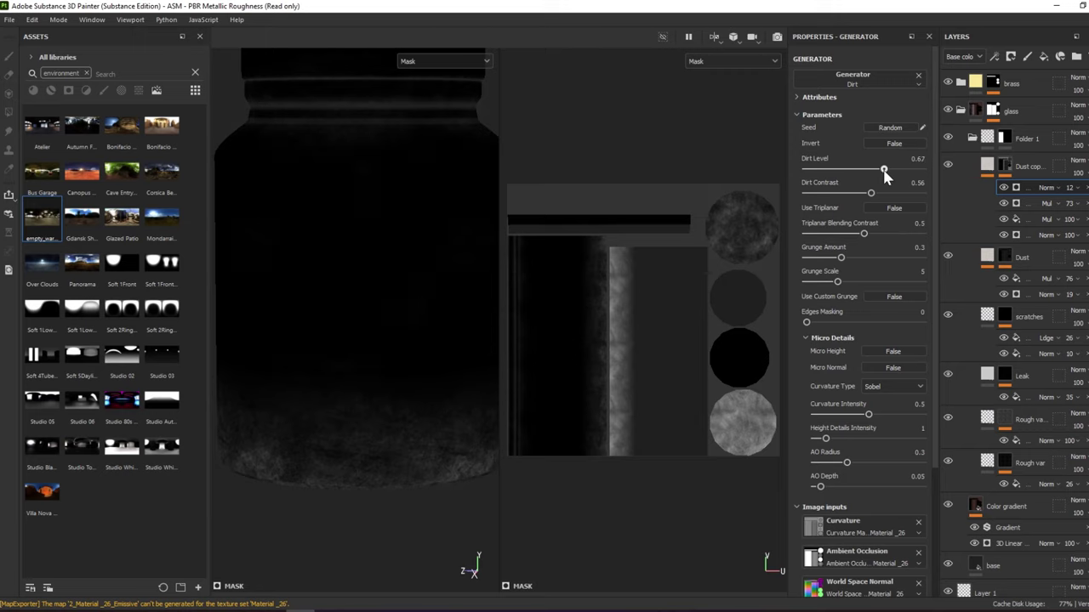
{"action": "left_click_drag", "start_coordinate": [840, 261], "coordinate": [843, 262]}
Return to material view and select the Dust copy 1 fill layer
{"action": "key", "text": "m"}
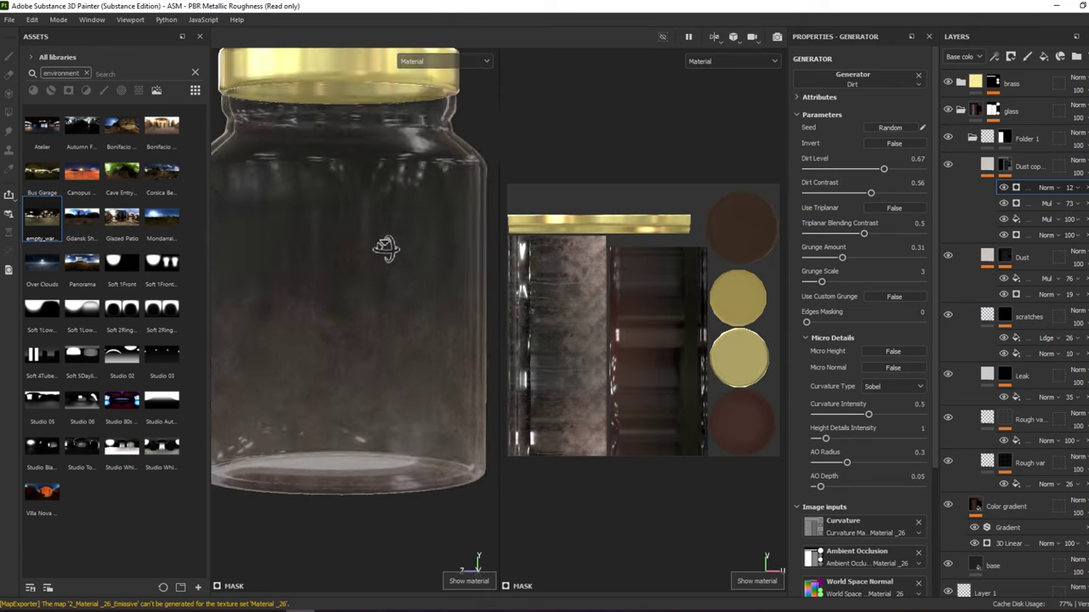
{"action": "left_click_drag", "start_coordinate": [453, 273], "coordinate": [510, 268], "text": "alt"}
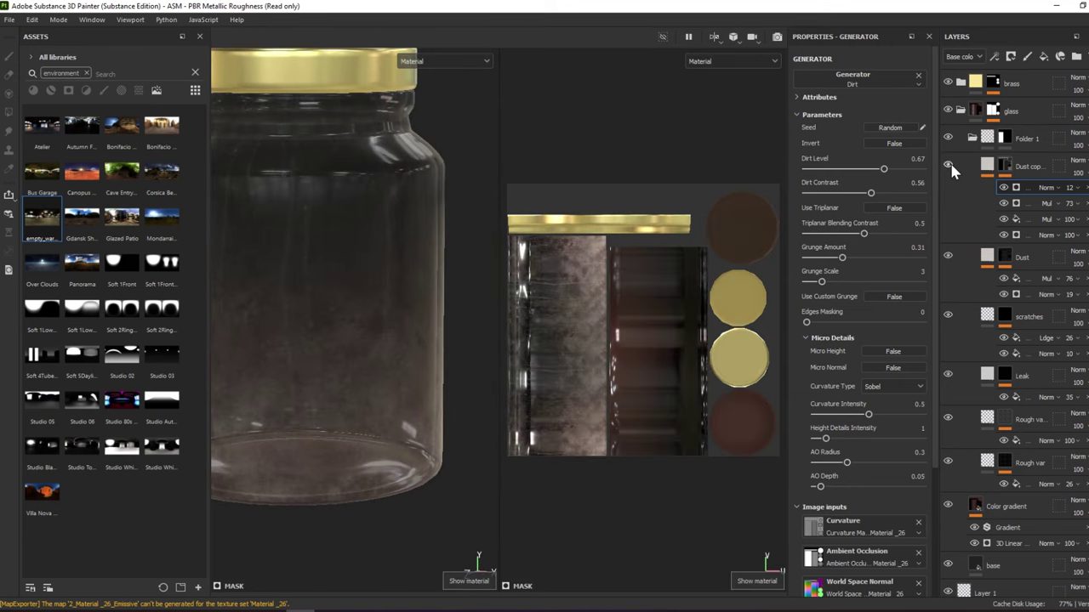
{"action": "left_click", "coordinate": [1003, 168]}
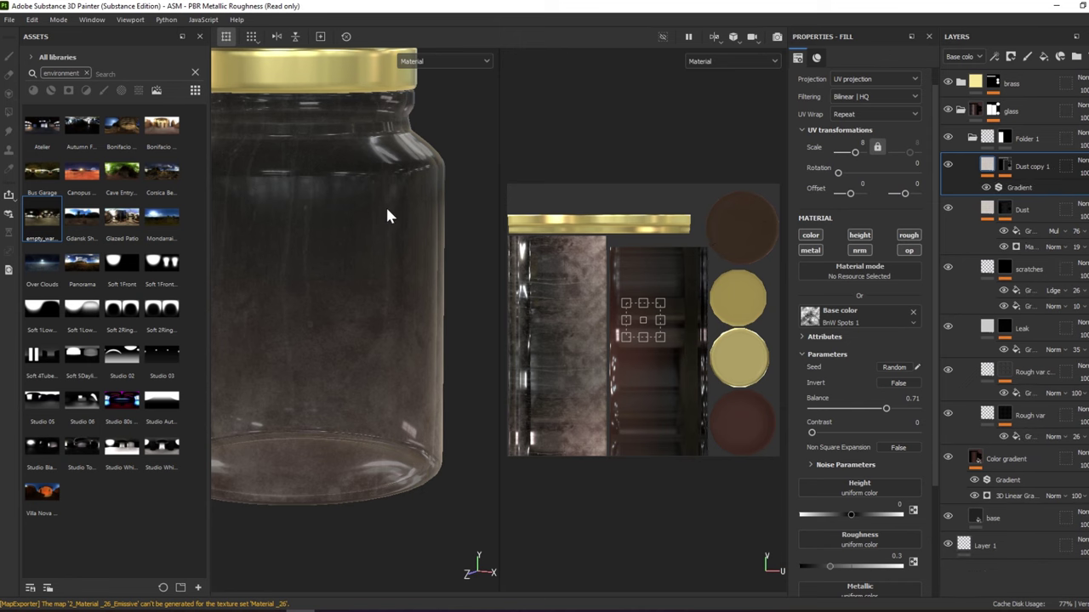
{"action": "mouse_move", "coordinate": [385, 205]}
{"action": "left_mouse_down", "text": "alt"}
{"action": "mouse_move", "coordinate": [365, 202]}
{"action": "mouse_move", "coordinate": [351, 182]}
{"action": "mouse_move", "coordinate": [382, 175]}
{"action": "mouse_move", "coordinate": [357, 178]}
{"action": "left_mouse_up", "text": "alt"}
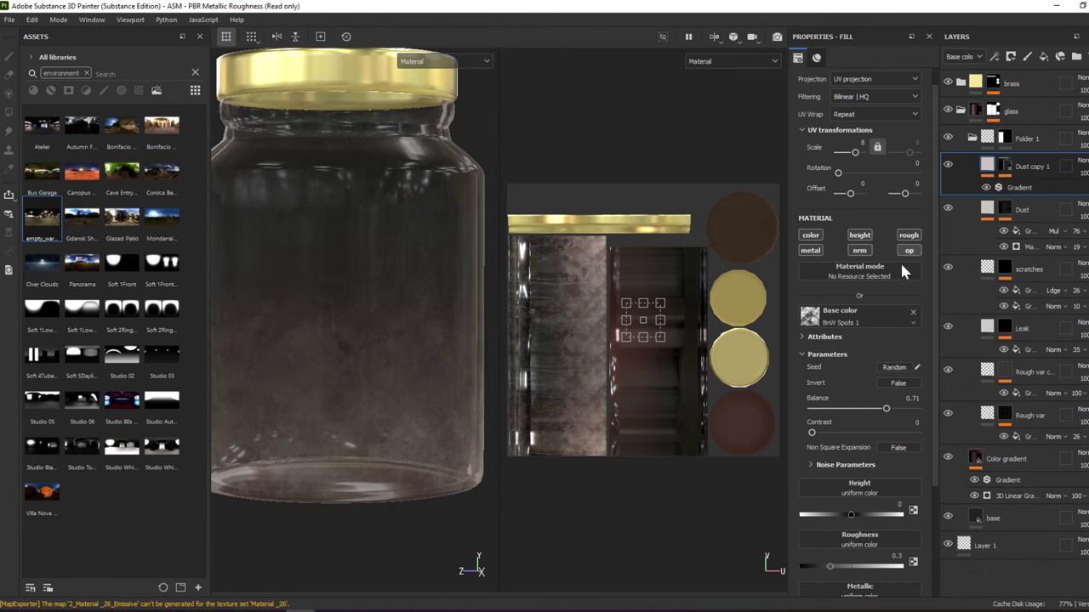
Add an HSL Perceptive filter above the Gradient with Saturation 0.574 and Lightness 0.833
{"action": "right_click", "coordinate": [1036, 191]}
{"action": "left_click", "coordinate": [1057, 437]}
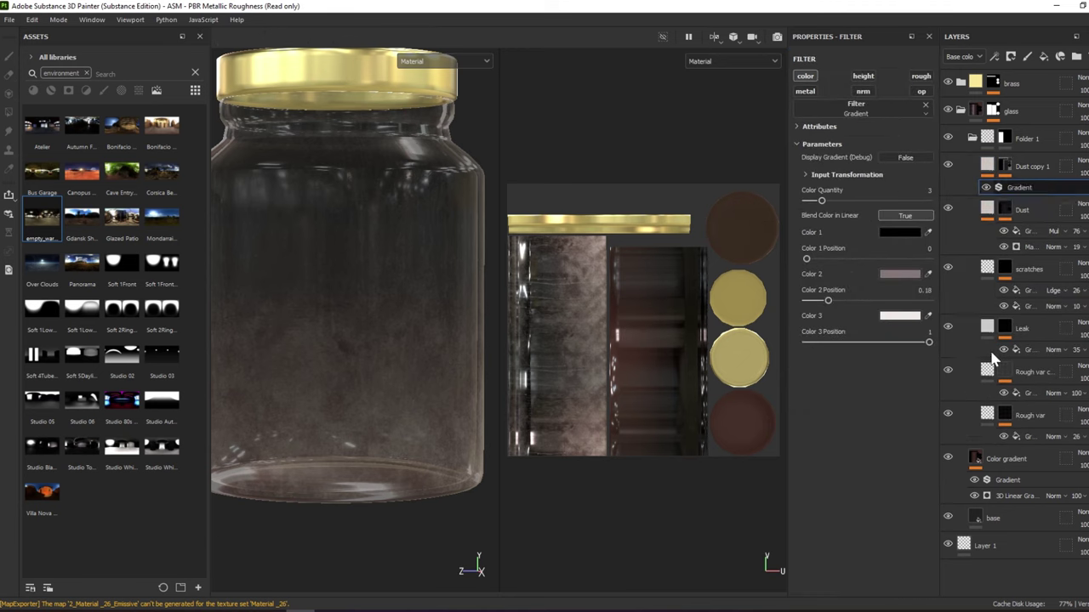
{"action": "left_click", "coordinate": [881, 105]}
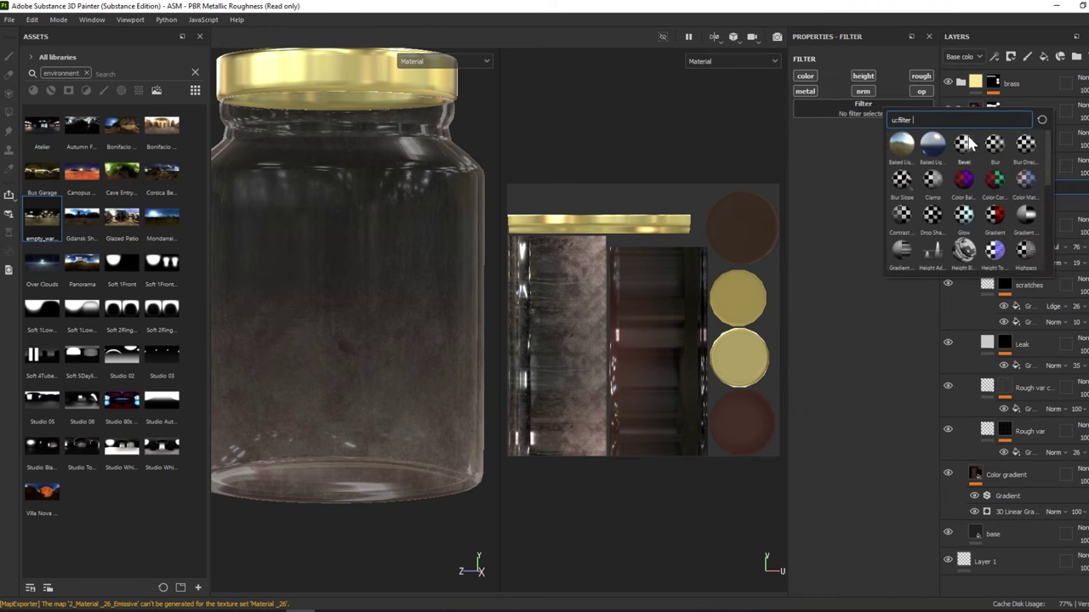
{"action": "scroll", "coordinate": [966, 250], "scroll_direction": "down", "scroll_amount": 2}
{"action": "left_click", "coordinate": [917, 208]}
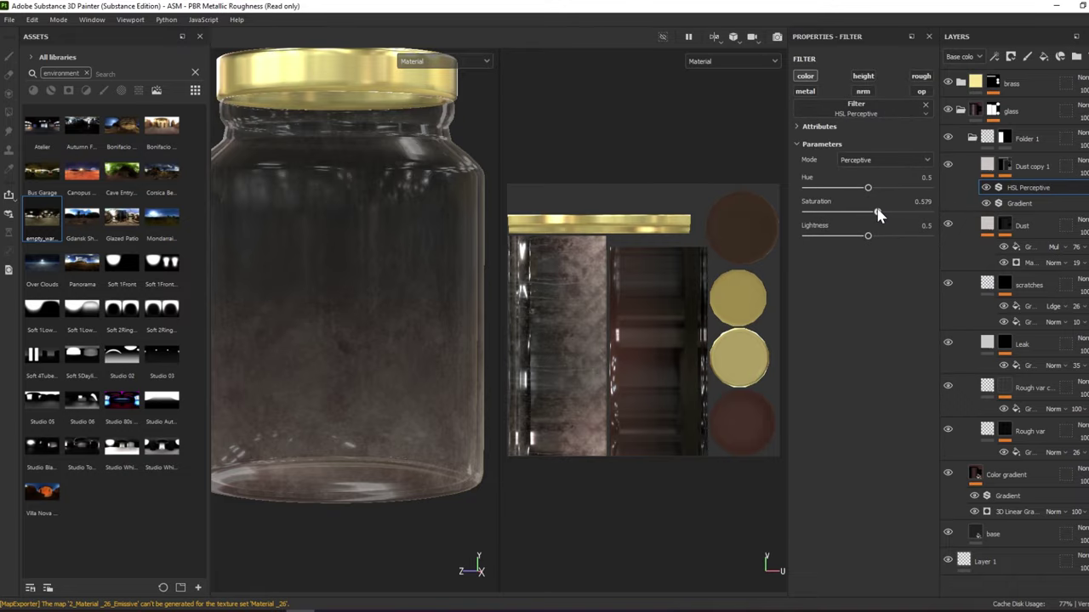
{"action": "mouse_move", "coordinate": [861, 240]}
{"action": "left_mouse_down"}
{"action": "mouse_move", "coordinate": [838, 237]}
{"action": "mouse_move", "coordinate": [894, 242]}
{"action": "left_mouse_up"}
Compare Dust copy 1 on and off in the base colour view, then select the Leak layer
{"action": "key", "text": "c"}
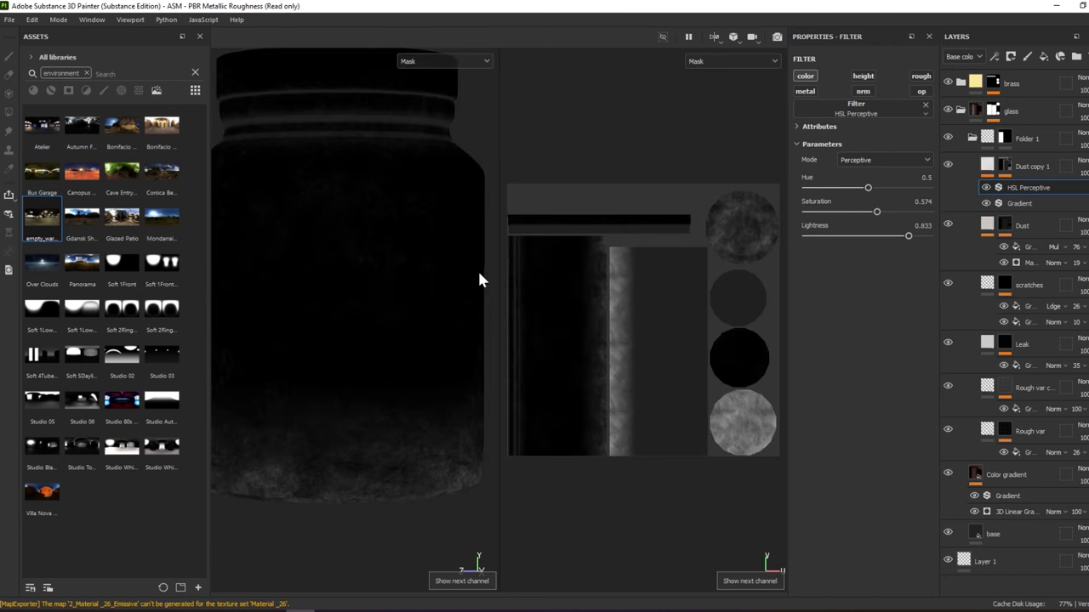
{"action": "left_click", "coordinate": [985, 166]}
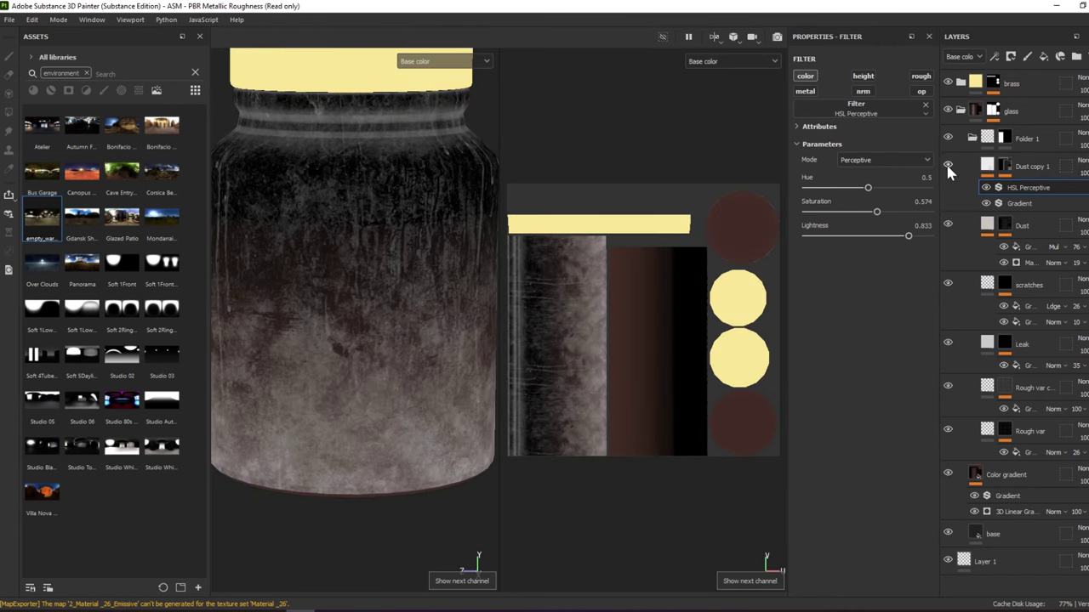
{"action": "left_click", "coordinate": [948, 165]}
{"action": "left_click", "coordinate": [947, 165]}
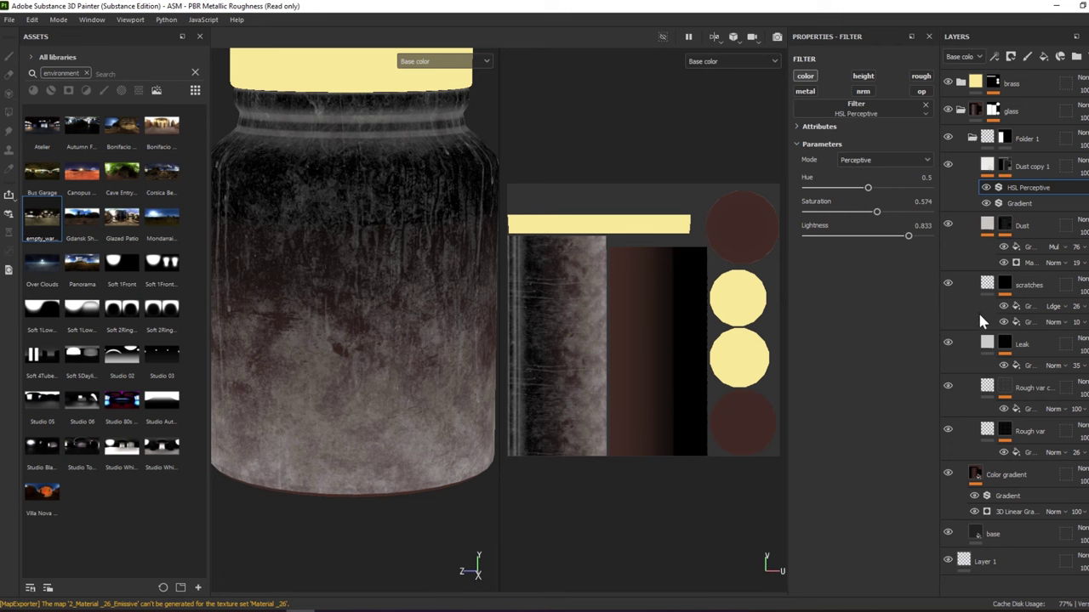
{"action": "left_click", "coordinate": [986, 343]}
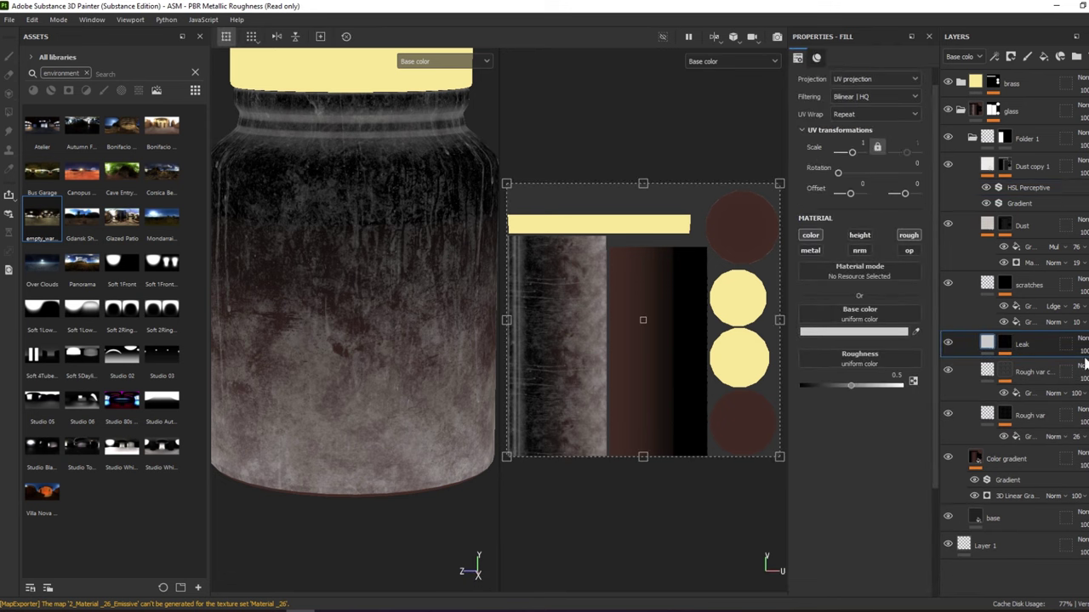
Lower the Leak layer's opacity and toggle the Dust layer to compare the jar
{"action": "left_click_drag", "start_coordinate": [1085, 364], "coordinate": [1074, 371]}
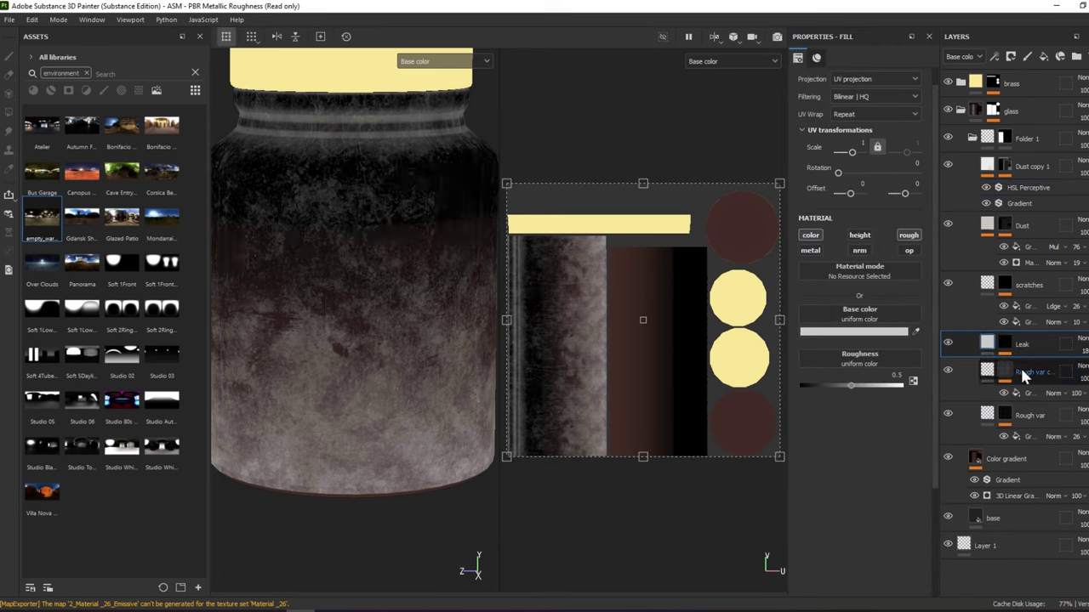
{"action": "left_click", "coordinate": [948, 226]}
{"action": "left_click", "coordinate": [949, 227]}
{"action": "left_click", "coordinate": [948, 225]}
{"action": "left_click", "coordinate": [949, 222]}
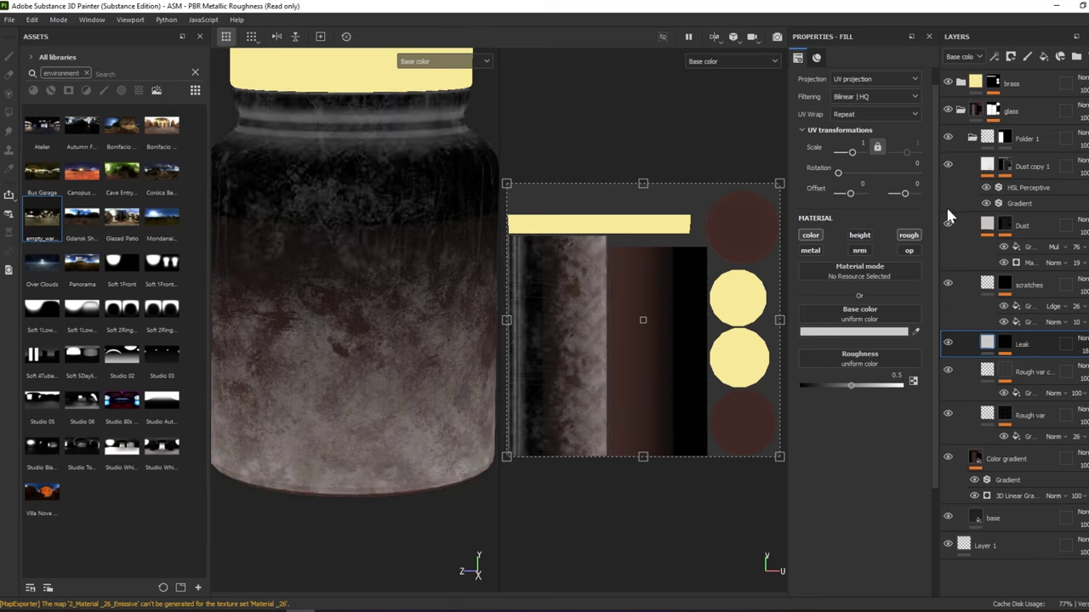
{"action": "left_click", "coordinate": [947, 221]}
{"action": "left_click", "coordinate": [946, 220]}
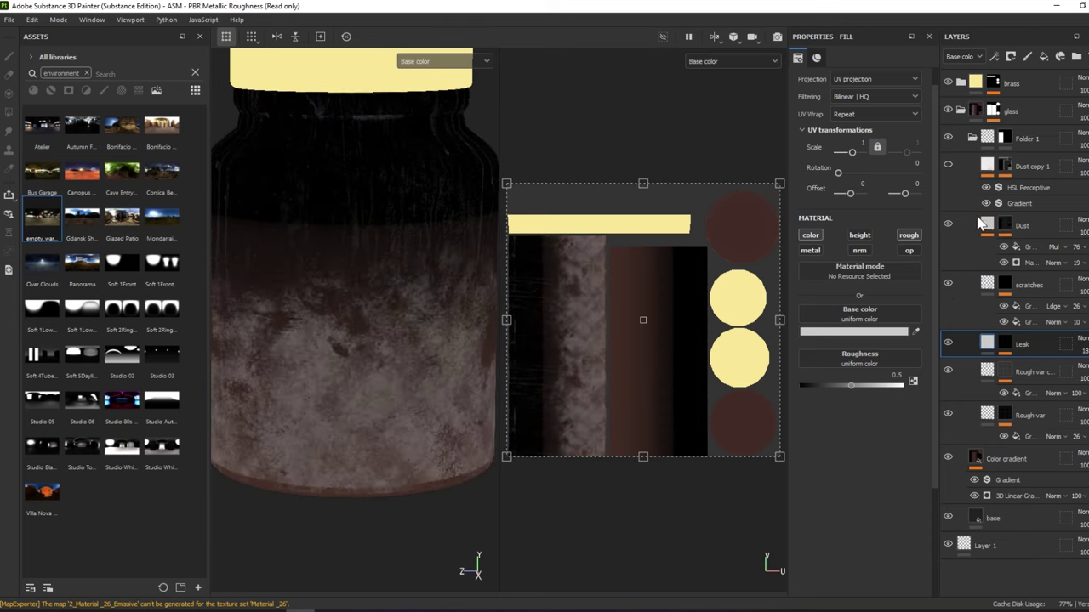
Turn off the Dust fill's height and metal channels and turn on opacity
{"action": "left_click", "coordinate": [1021, 225]}
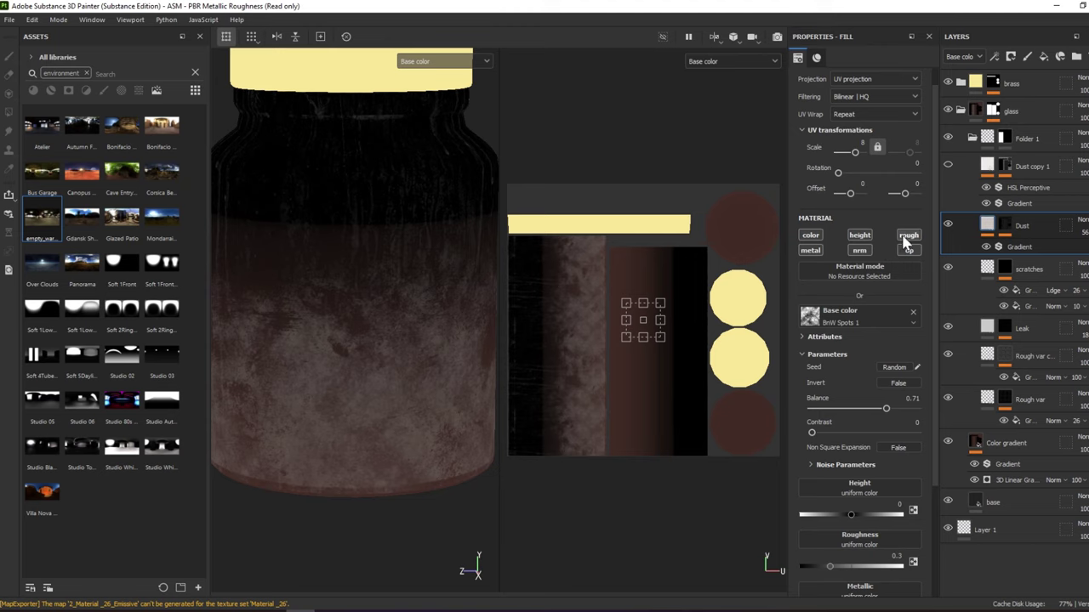
{"action": "left_click", "coordinate": [859, 236]}
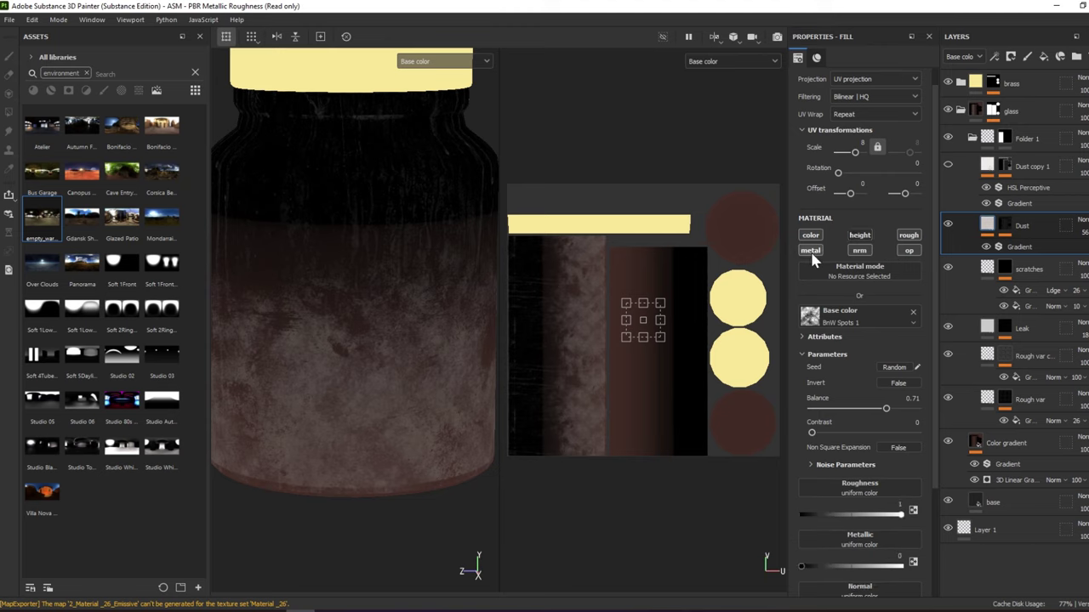
{"action": "left_click", "coordinate": [810, 251]}
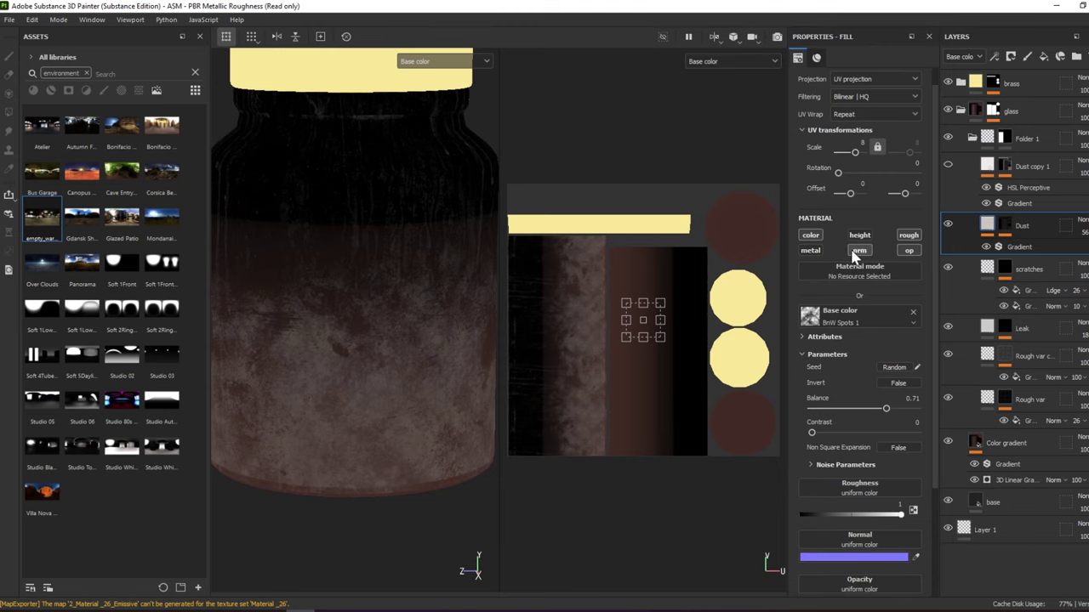
{"action": "left_click", "coordinate": [908, 251]}
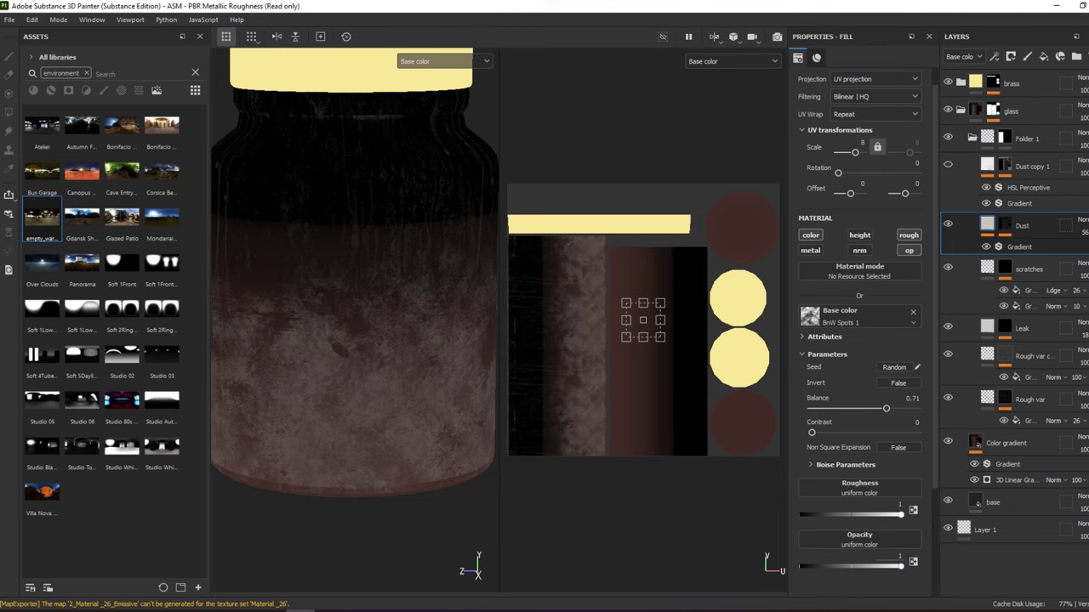
Show the framed full material and make the Dust copy 1 layer visible
{"action": "key", "text": "m"}
{"action": "key", "text": "f"}
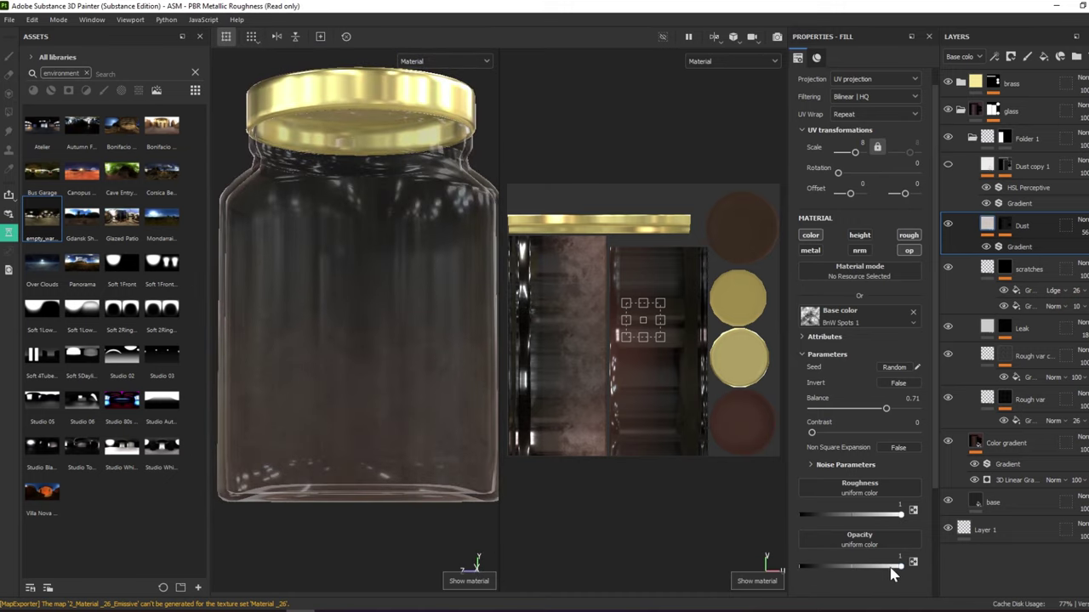
{"action": "left_click_drag", "start_coordinate": [445, 377], "coordinate": [451, 357], "text": "alt"}
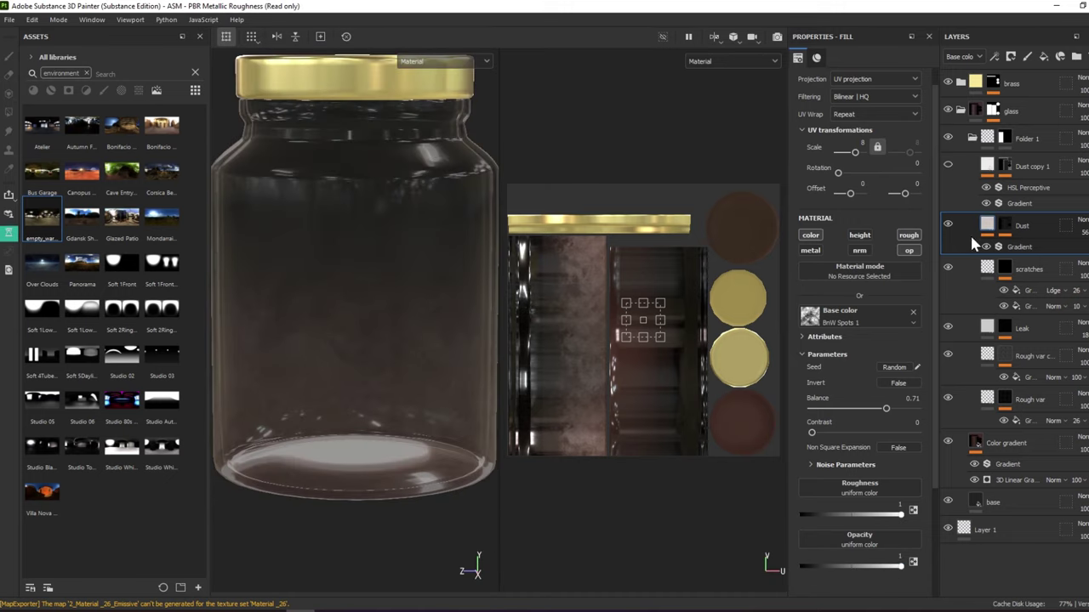
{"action": "left_click", "coordinate": [948, 164]}
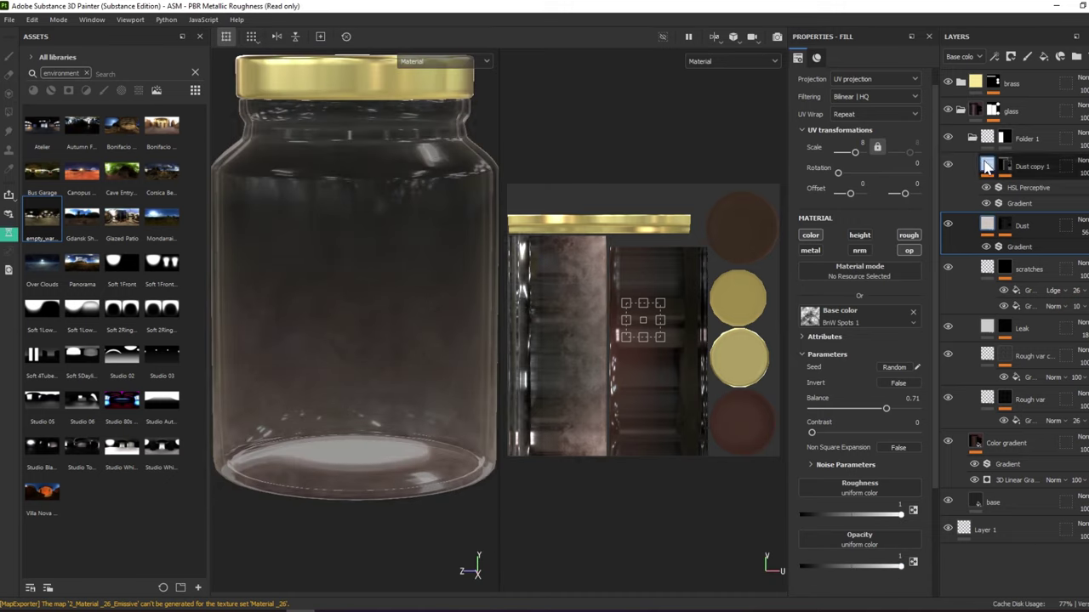
{"action": "left_click", "coordinate": [991, 168]}
{"action": "left_click", "coordinate": [992, 168], "text": "alt"}
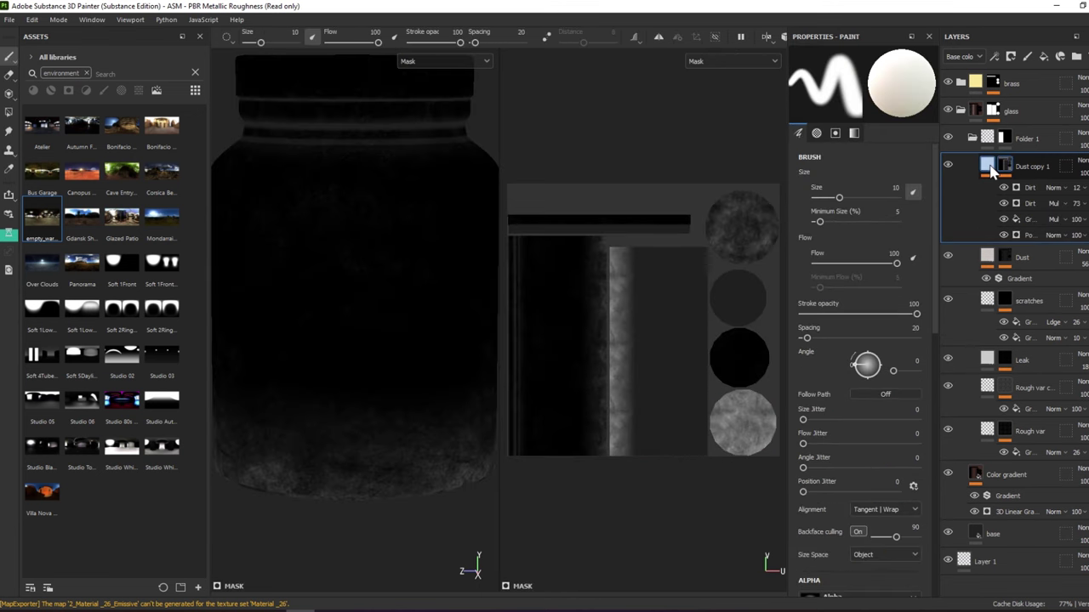
{"action": "left_click", "coordinate": [987, 167]}
Disable Dust copy 1's height and metal channels and raise its Roughness to 1
{"action": "left_click", "coordinate": [860, 235]}
{"action": "left_click", "coordinate": [815, 250]}
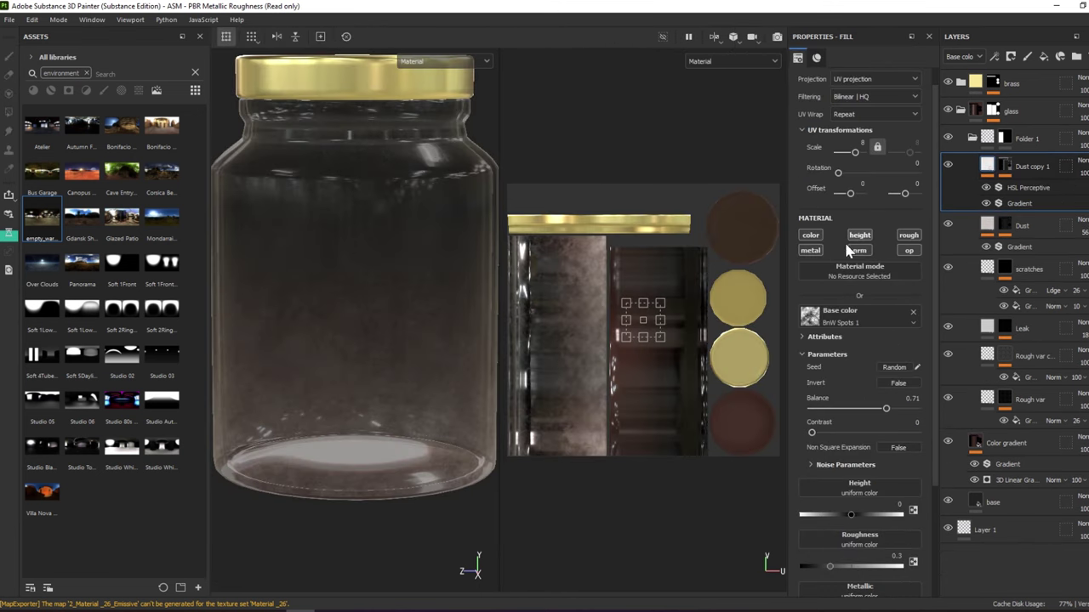
{"action": "scroll", "coordinate": [861, 451], "scroll_direction": "down", "scroll_amount": 3}
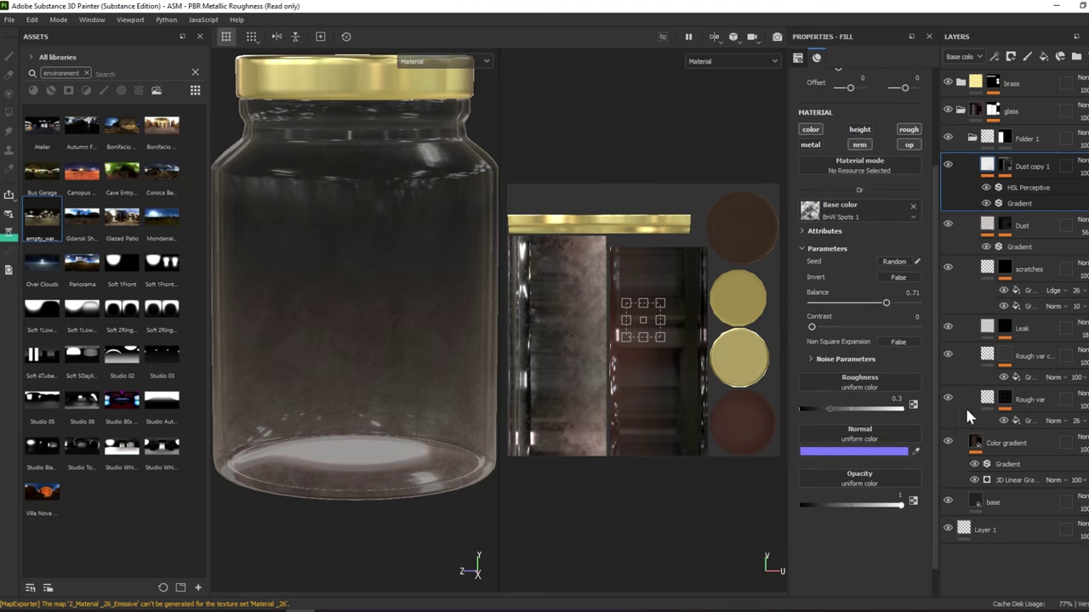
{"action": "left_click_drag", "start_coordinate": [830, 409], "coordinate": [967, 410]}
Check the base colour channel view and save the project
{"action": "key", "text": "c"}
{"action": "key", "text": "c"}
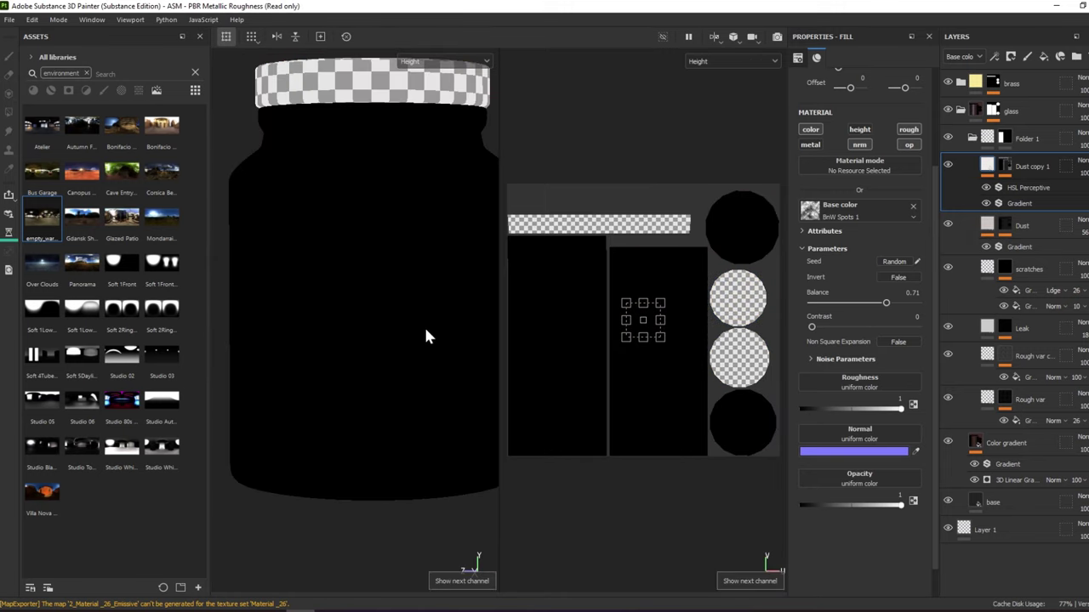
{"action": "key", "text": "c"}
{"action": "middle_click_drag", "start_coordinate": [399, 306], "coordinate": [414, 271]}
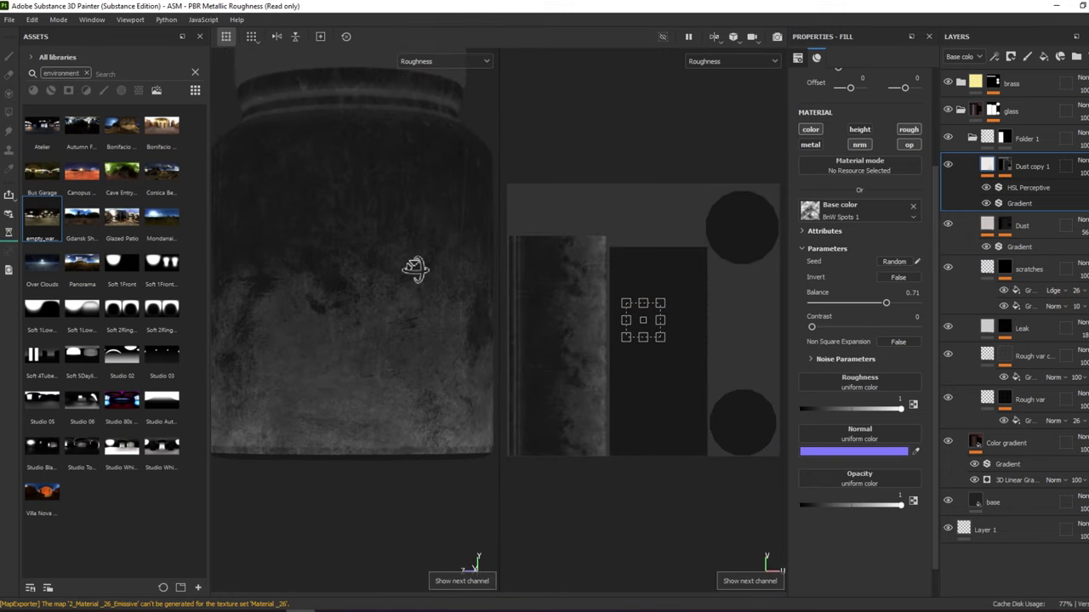
{"action": "key", "text": "ctrl+s"}
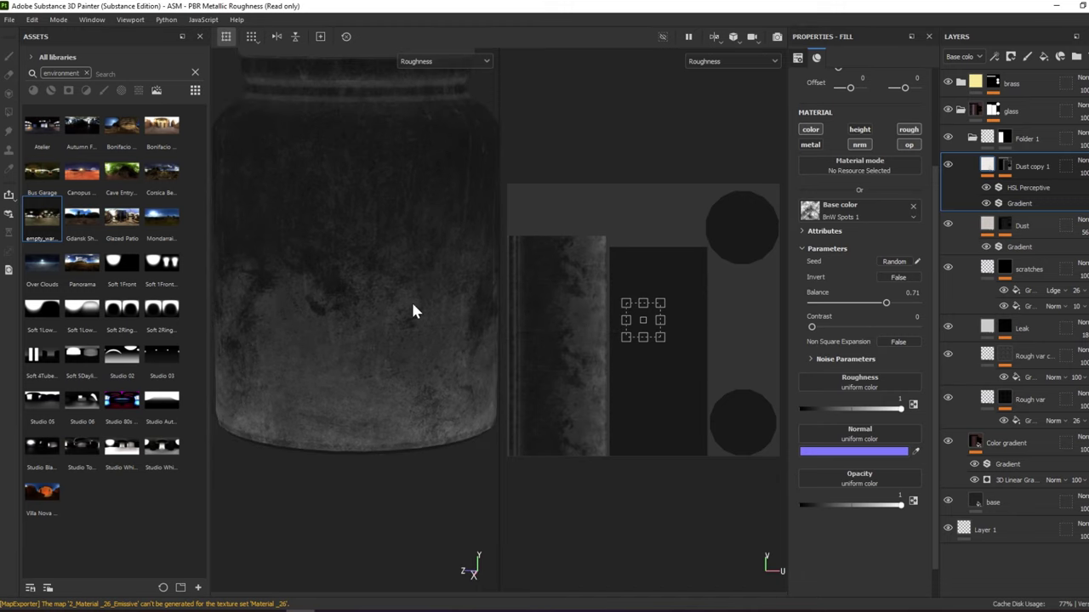
Step through metallic, normal, opacity and mask views, then return to the framed material
{"action": "key", "text": "c"}
{"action": "middle_click_drag", "start_coordinate": [411, 300], "coordinate": [390, 280]}
{"action": "key", "text": "c"}
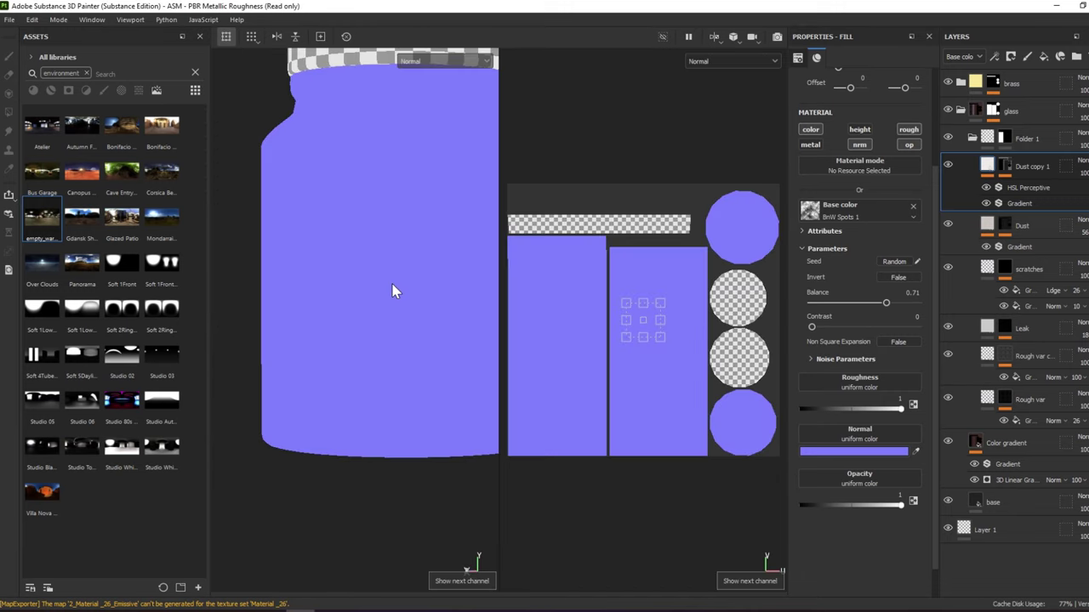
{"action": "key", "text": "c"}
{"action": "mouse_move", "coordinate": [388, 287]}
{"action": "left_mouse_down", "text": "alt"}
{"action": "mouse_move", "coordinate": [368, 253]}
{"action": "mouse_move", "coordinate": [345, 258]}
{"action": "left_mouse_up", "text": "alt"}
{"action": "key", "text": "c"}
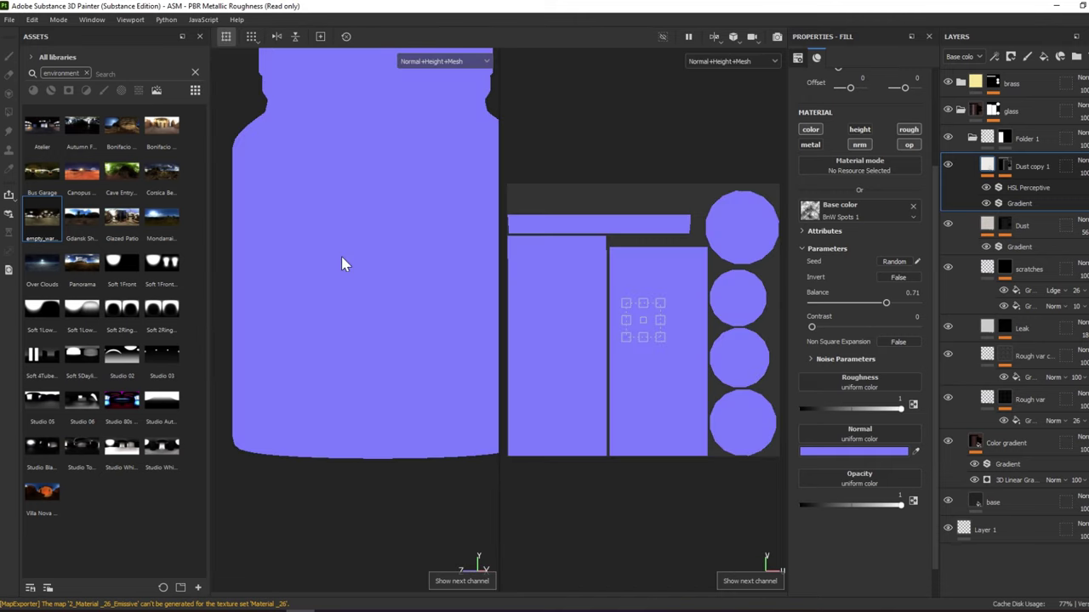
{"action": "key", "text": "c"}
{"action": "key", "text": "m"}
{"action": "left_click_drag", "start_coordinate": [340, 264], "coordinate": [365, 249], "text": "alt"}
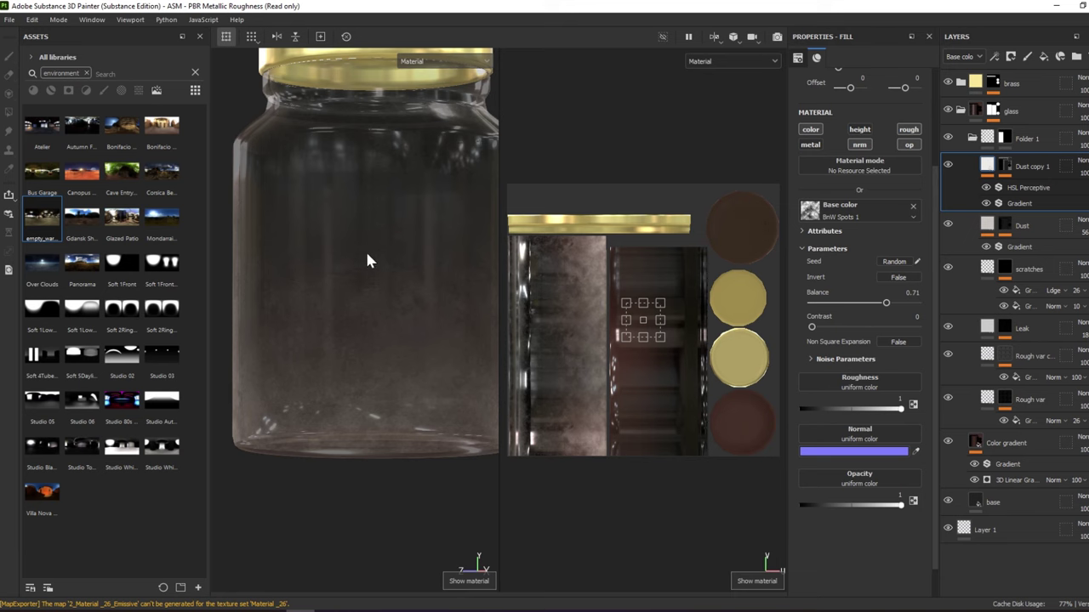
{"action": "key", "text": "f"}
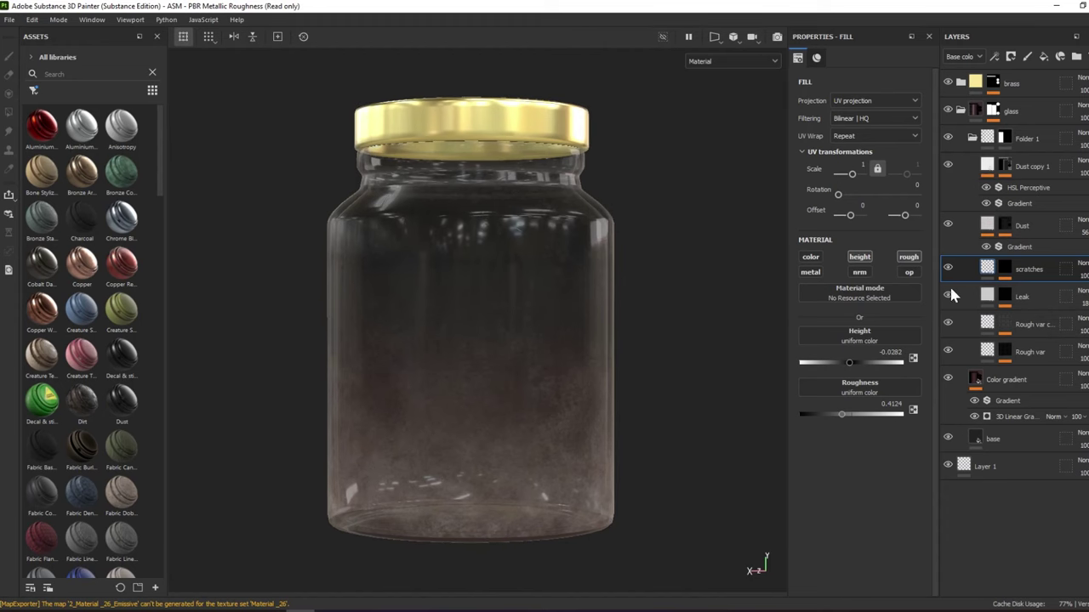
Add an HSL Perceptive filter to the Color gradient layer and raise its Hue to 0.732
{"action": "left_click", "coordinate": [1014, 399]}
{"action": "right_click", "coordinate": [1018, 401]}
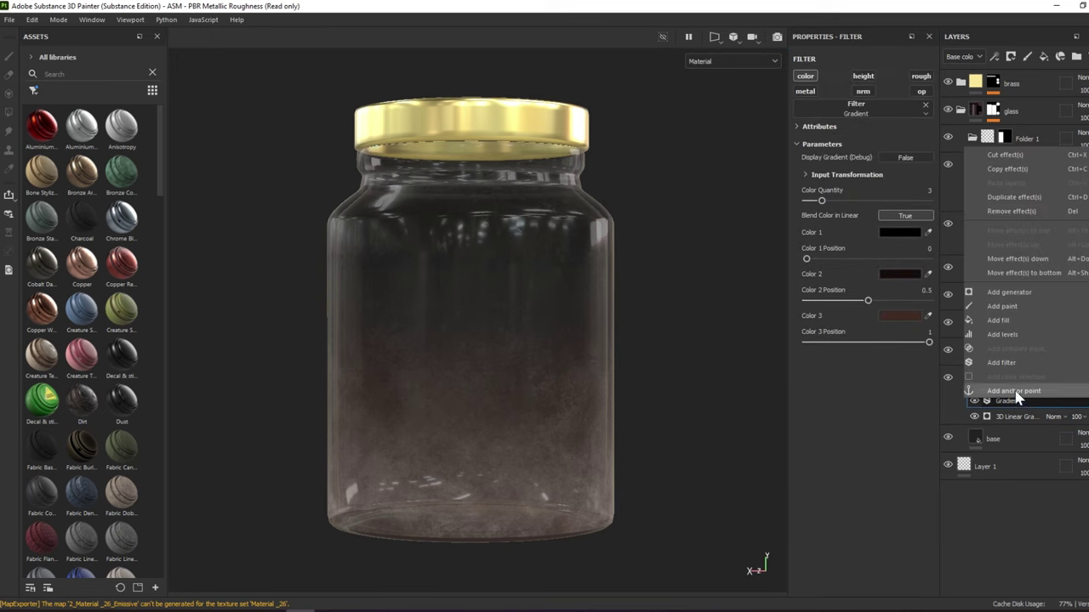
{"action": "left_click", "coordinate": [1016, 360]}
{"action": "left_click", "coordinate": [878, 109]}
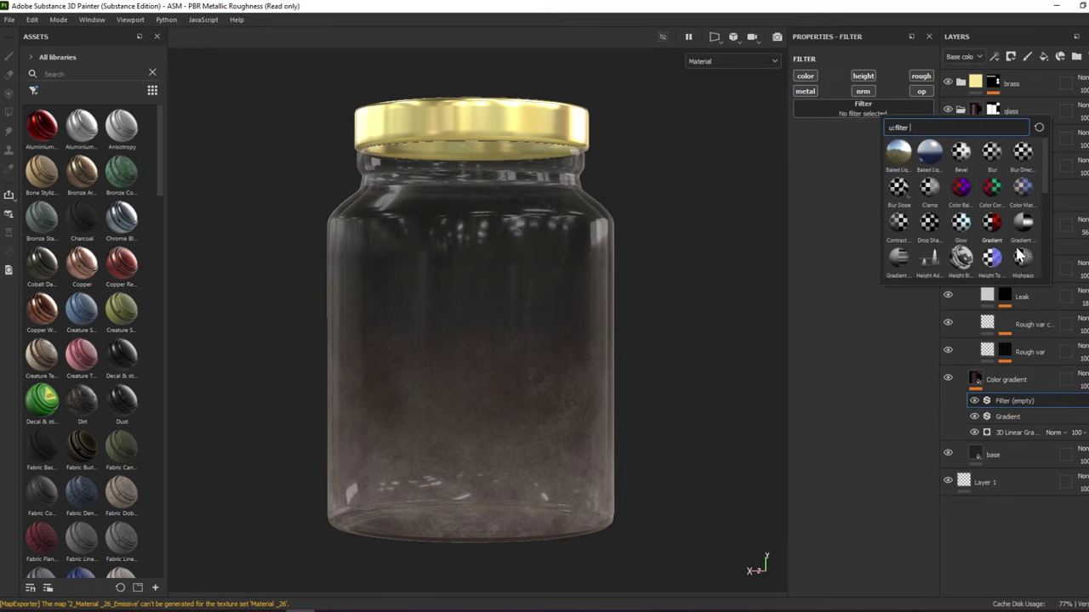
{"action": "left_click", "coordinate": [970, 215]}
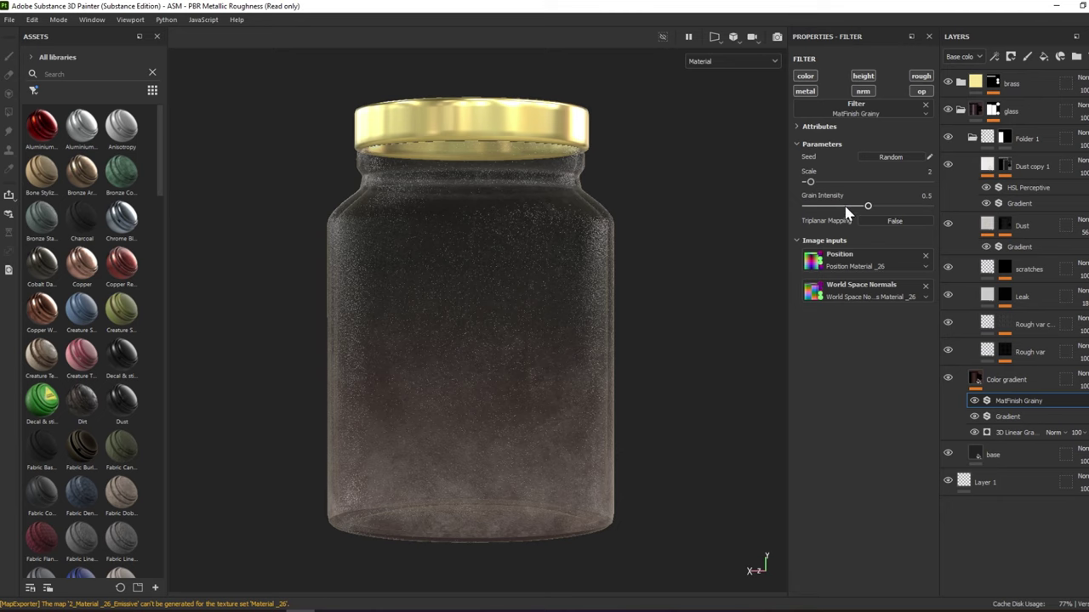
{"action": "left_click", "coordinate": [885, 108]}
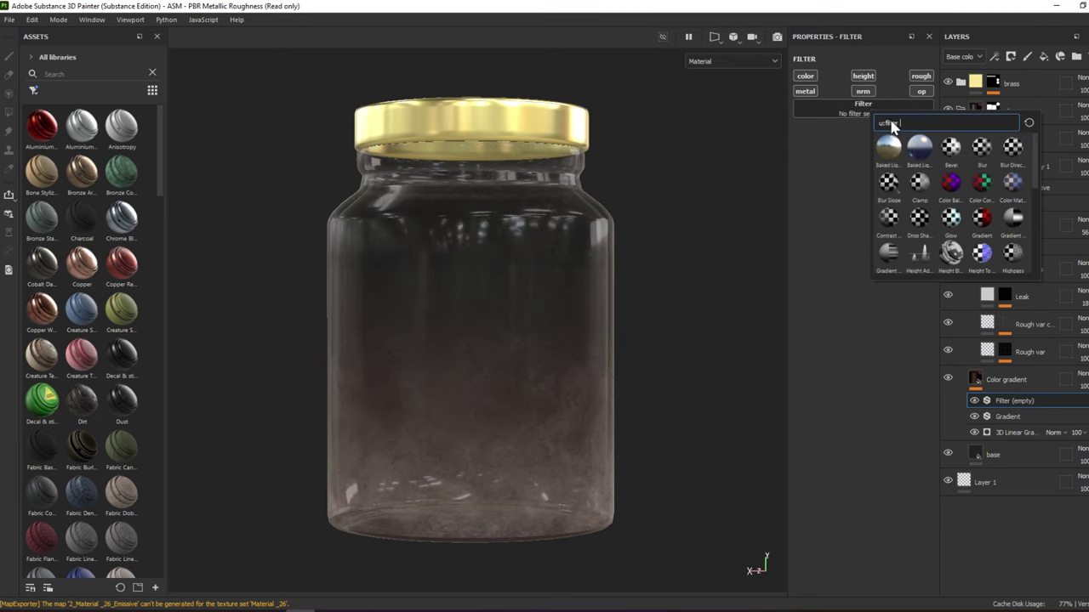
{"action": "scroll", "coordinate": [952, 218], "scroll_direction": "down", "scroll_amount": 3}
{"action": "left_click", "coordinate": [889, 166]}
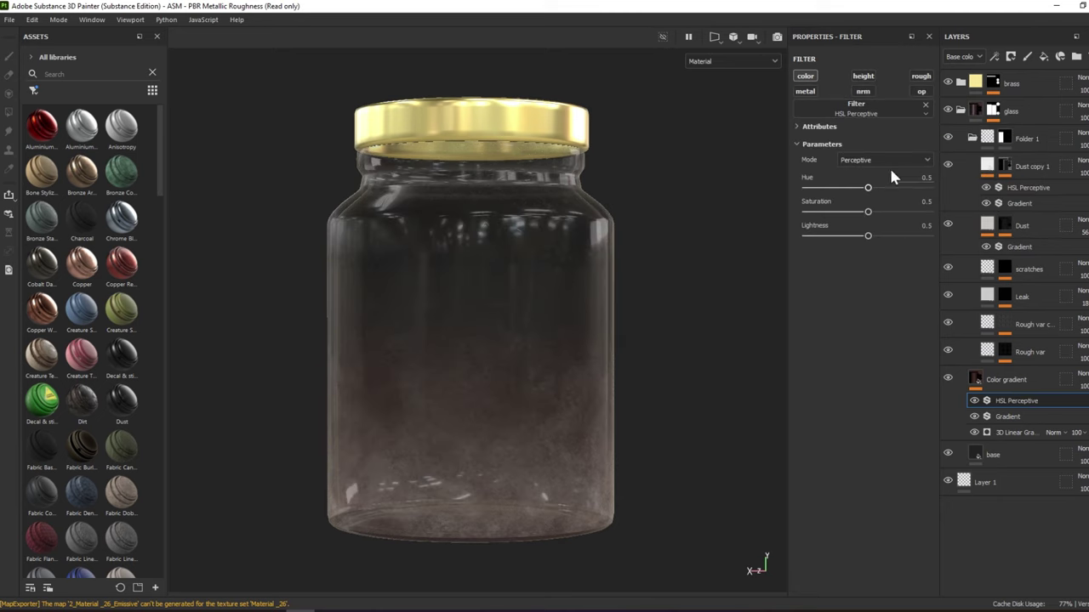
{"action": "left_click_drag", "start_coordinate": [877, 191], "coordinate": [897, 194]}
Toggle the Color gradient and Rough var layers off and on to compare the jar's look
{"action": "mouse_move", "coordinate": [724, 226]}
{"action": "left_mouse_down", "text": "alt"}
{"action": "mouse_move", "coordinate": [510, 183]}
{"action": "mouse_move", "coordinate": [683, 221]}
{"action": "left_mouse_up", "text": "alt"}
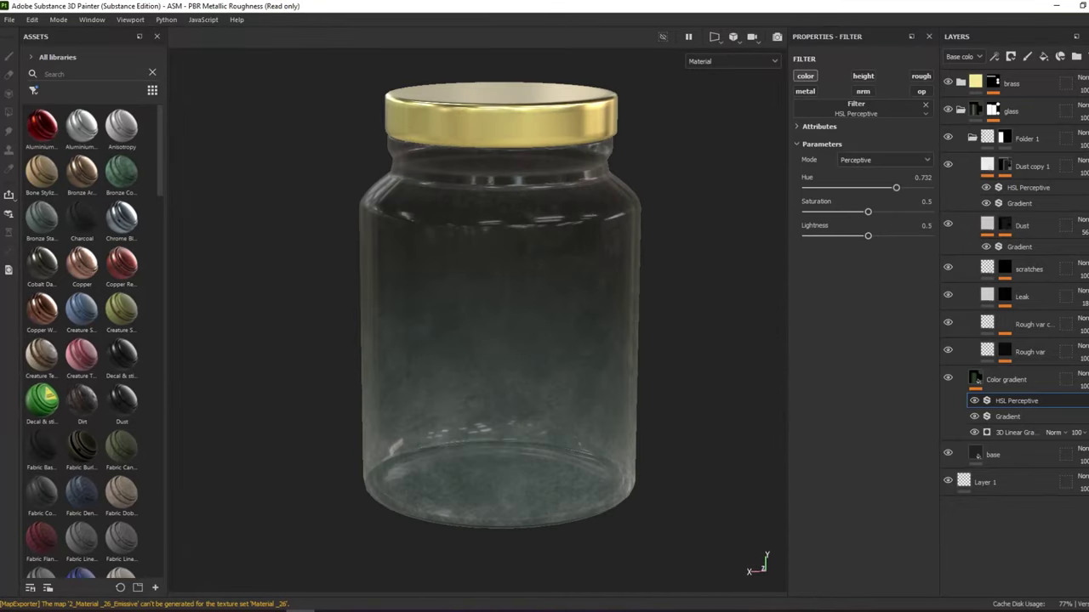
{"action": "left_click", "coordinate": [950, 377]}
{"action": "left_click", "coordinate": [950, 377]}
{"action": "left_click", "coordinate": [950, 378]}
{"action": "left_click", "coordinate": [949, 378]}
{"action": "left_click", "coordinate": [949, 377]}
{"action": "left_click", "coordinate": [950, 378]}
{"action": "left_click", "coordinate": [949, 351]}
{"action": "left_click", "coordinate": [949, 351]}
{"action": "left_click", "coordinate": [949, 324]}
{"action": "left_click", "coordinate": [949, 324]}
{"action": "left_click_drag", "start_coordinate": [736, 242], "coordinate": [742, 221], "text": "alt"}
{"action": "left_click", "coordinate": [1021, 166]}
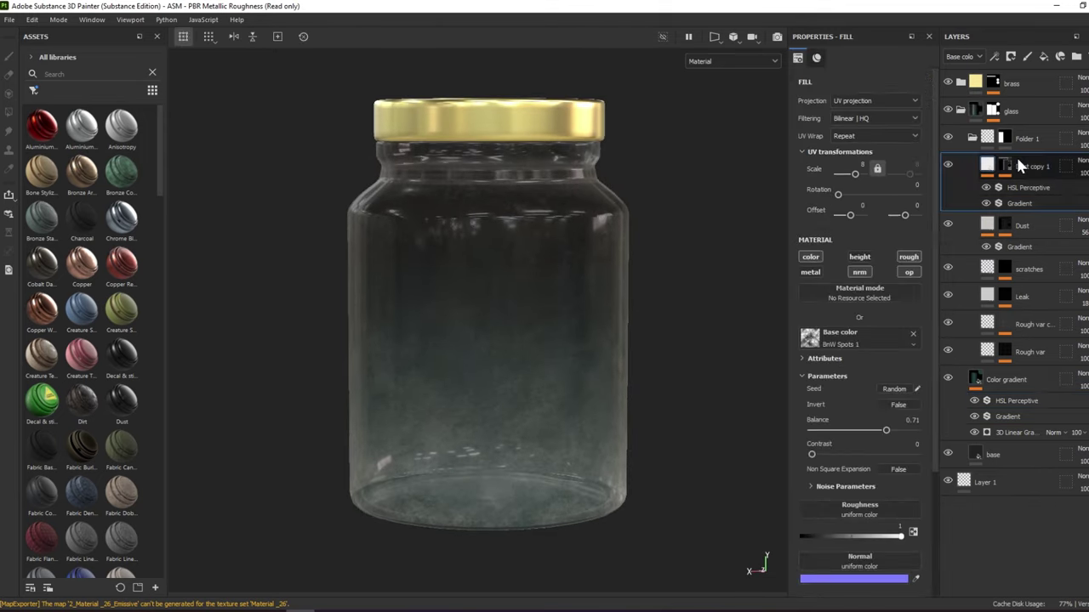
Add a new fill layer above the dust with a black mask and a paint effect
{"action": "left_click", "coordinate": [1044, 61]}
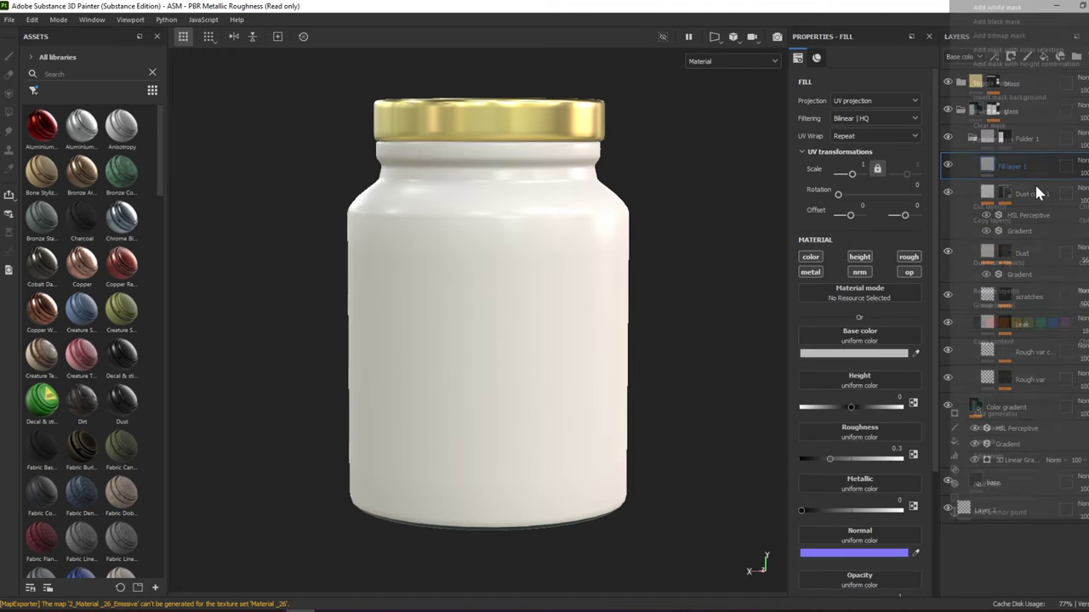
{"action": "right_click", "coordinate": [1034, 174]}
{"action": "left_click", "coordinate": [1013, 34]}
{"action": "right_click", "coordinate": [1023, 168]}
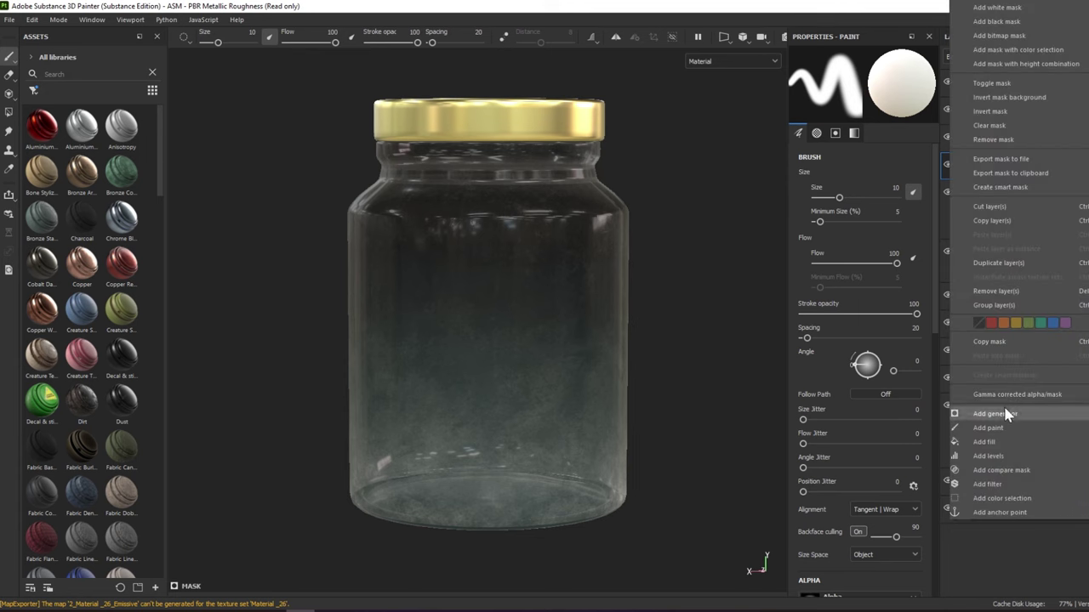
{"action": "left_click", "coordinate": [1002, 431]}
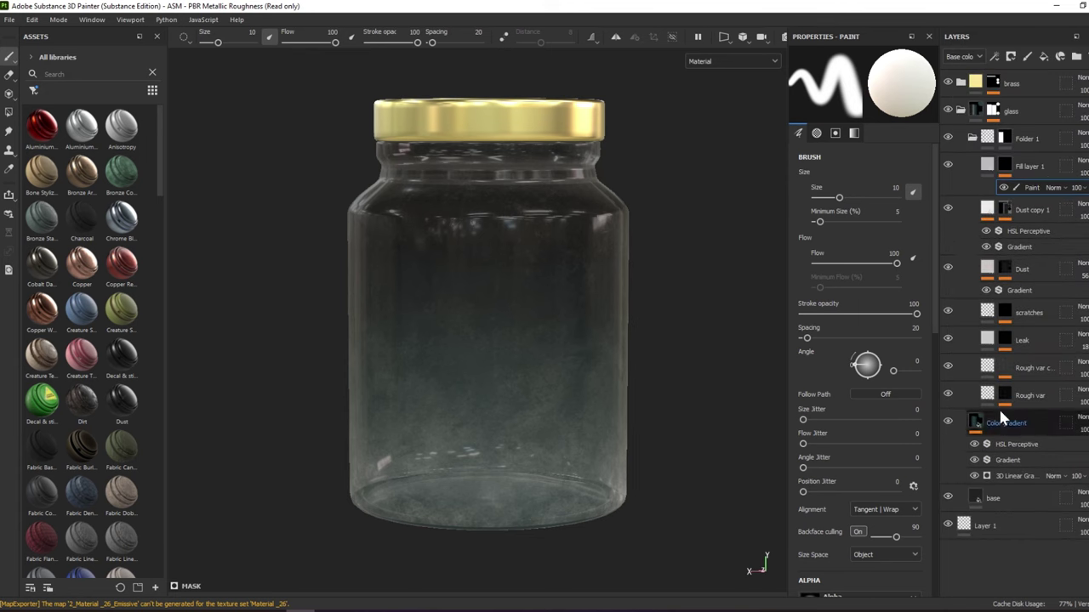
Rename the new fill layer after the Mason Fruit Jar lettering
{"action": "left_click", "coordinate": [1005, 162]}
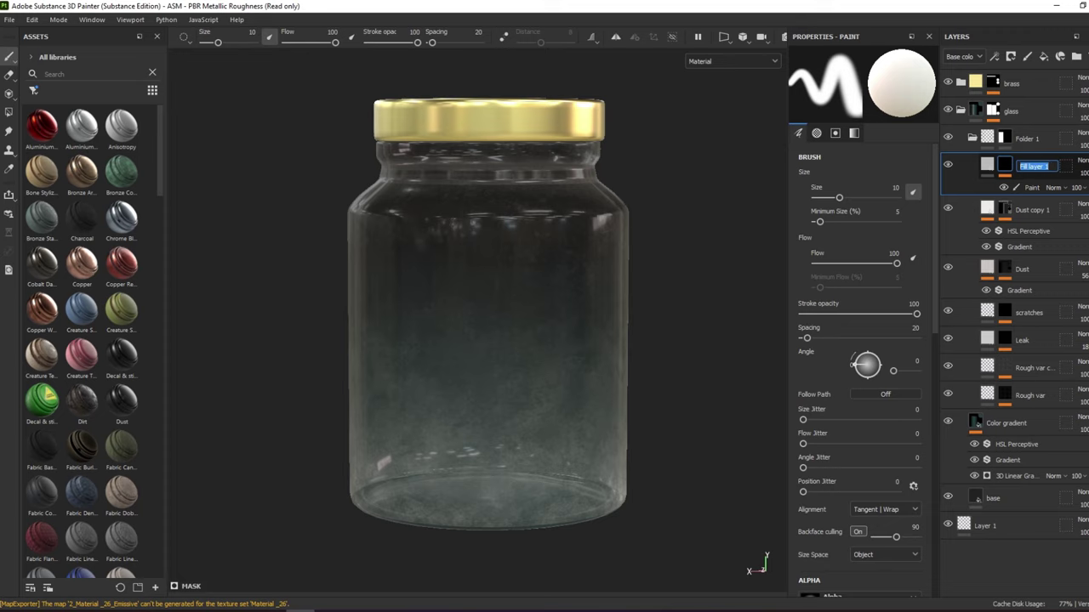
{"action": "type", "text": "mason jar"}
{"action": "key", "text": "Return"}
{"action": "key", "text": "alt+Tab"}
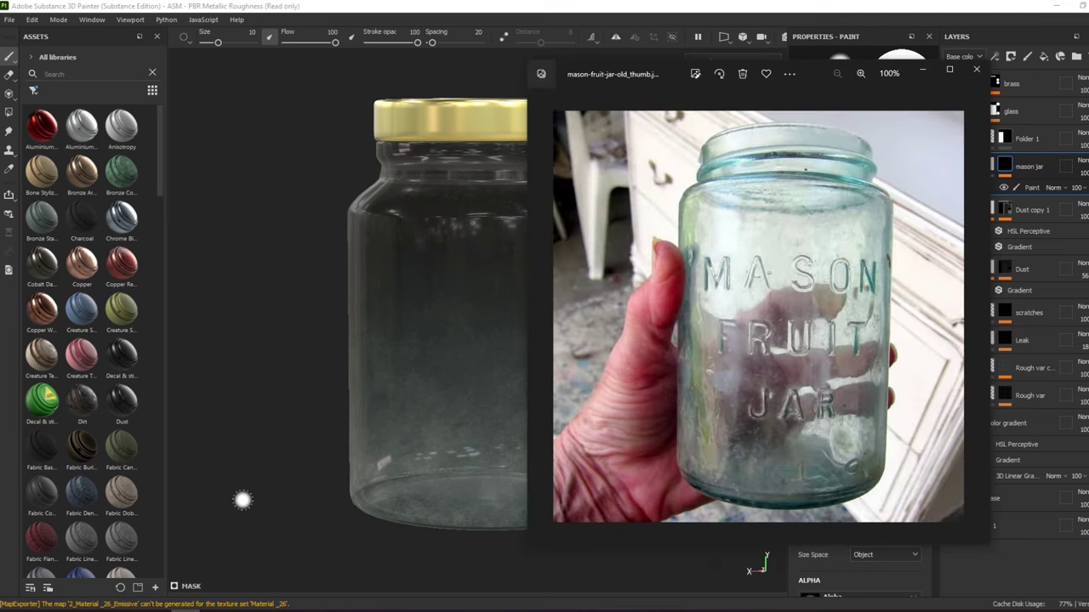
{"action": "left_click", "coordinate": [920, 74]}
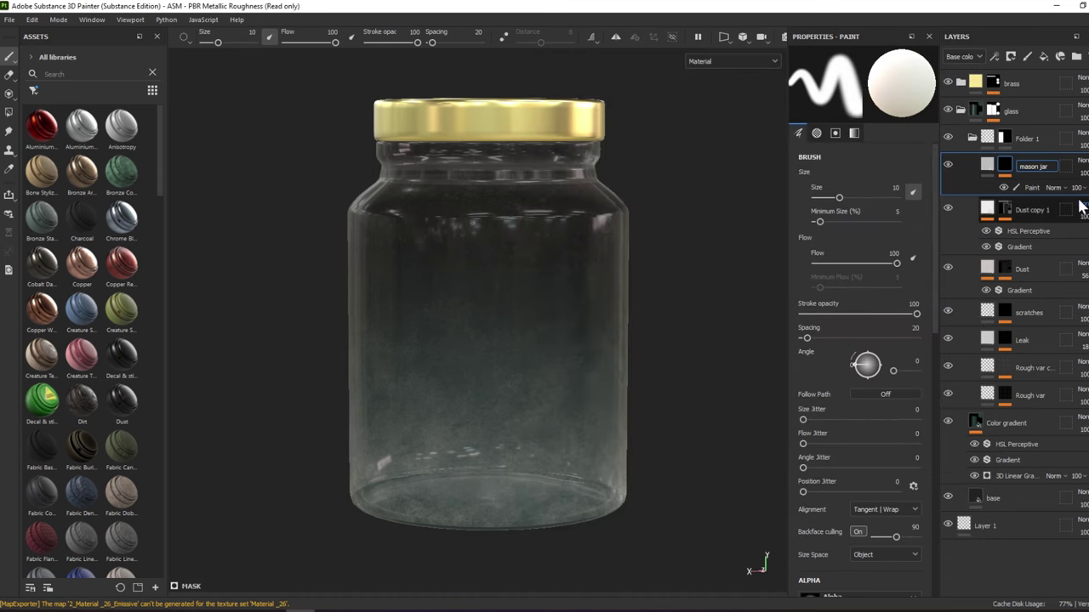
{"action": "type", "text": "F"}
{"action": "type", "text": "ru"}
{"action": "type", "text": "id"}
{"action": "key", "text": "Left"}
{"action": "key", "text": "Return"}
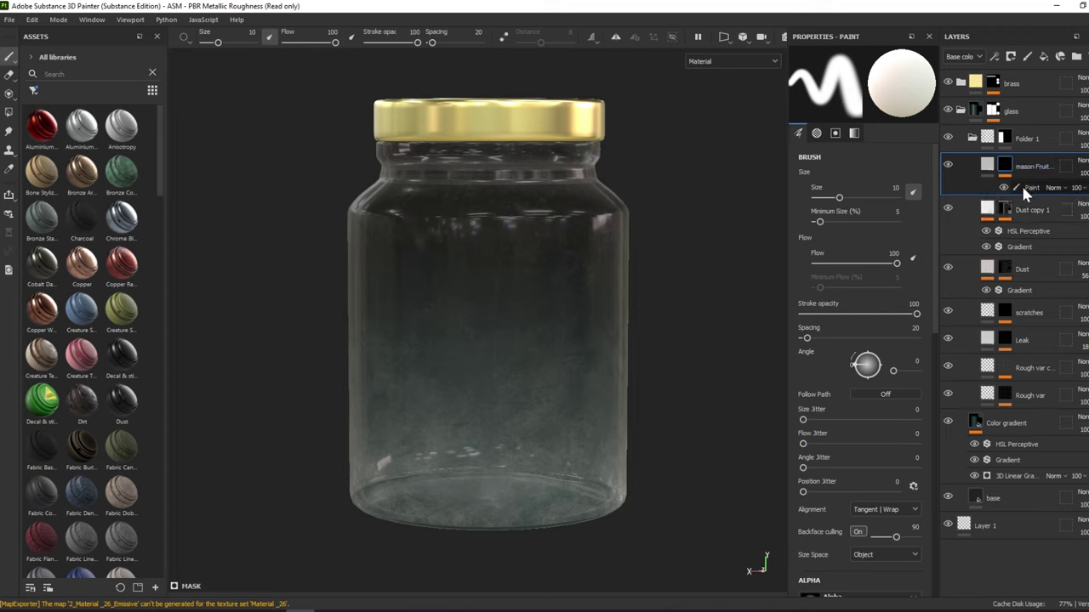
{"action": "left_click", "coordinate": [1021, 185]}
{"action": "left_click", "coordinate": [68, 74]}
Search the assets for 'font' and choose the Font Jura alpha as the brush stamp
{"action": "type", "text": "font"}
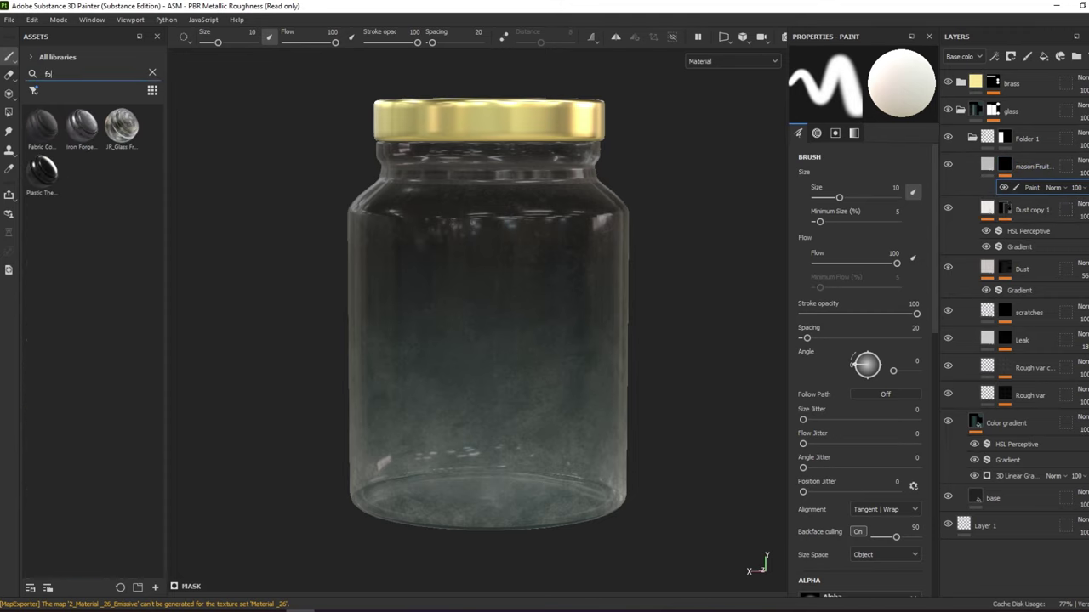
{"action": "left_click_drag", "start_coordinate": [166, 90], "coordinate": [199, 90]}
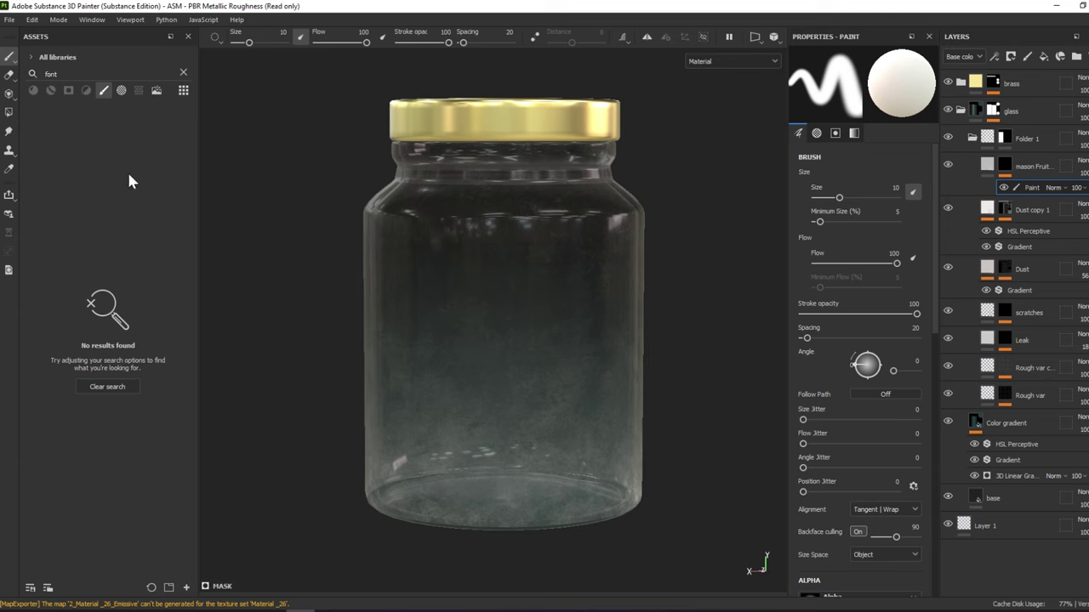
{"action": "left_click", "coordinate": [121, 90]}
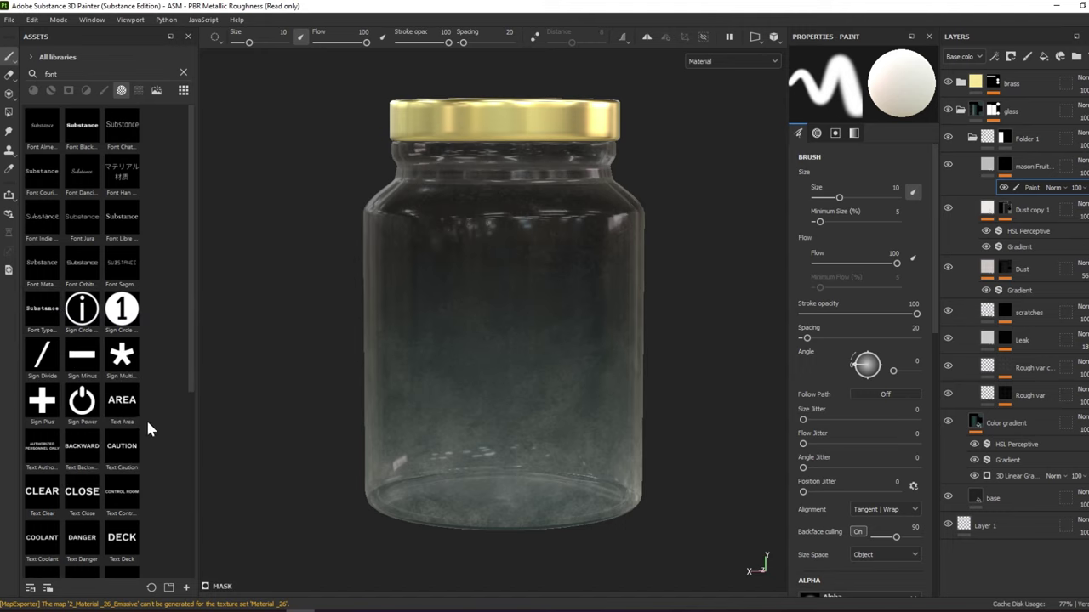
{"action": "left_click", "coordinate": [88, 220]}
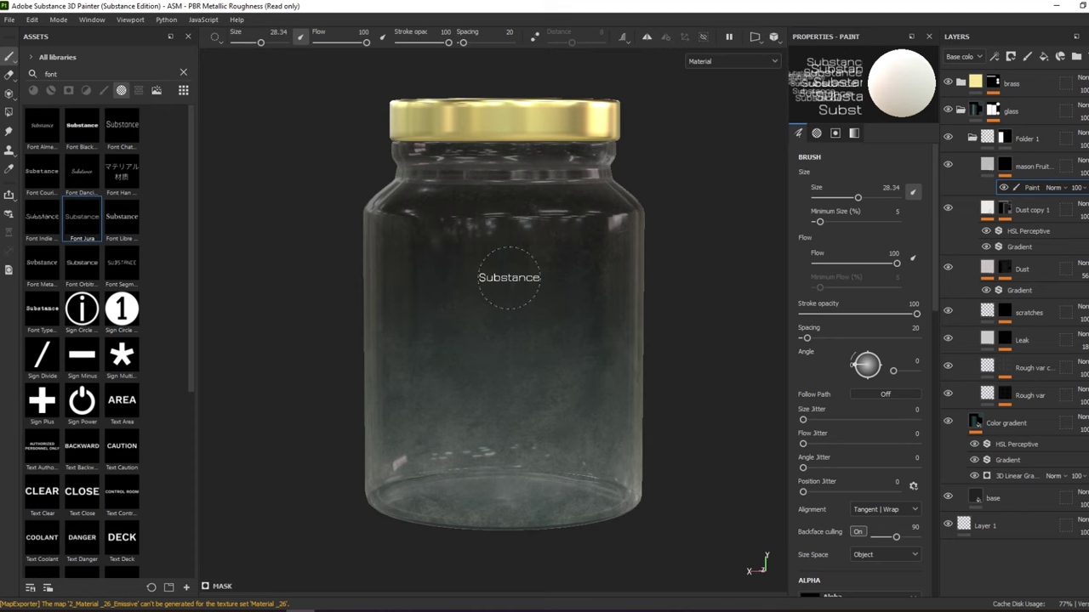
Replace the stamp's text with 'Mason Fruit Jar'
{"action": "scroll", "coordinate": [884, 383], "scroll_direction": "down", "scroll_amount": 1}
{"action": "scroll", "coordinate": [894, 465], "scroll_direction": "down", "scroll_amount": 4}
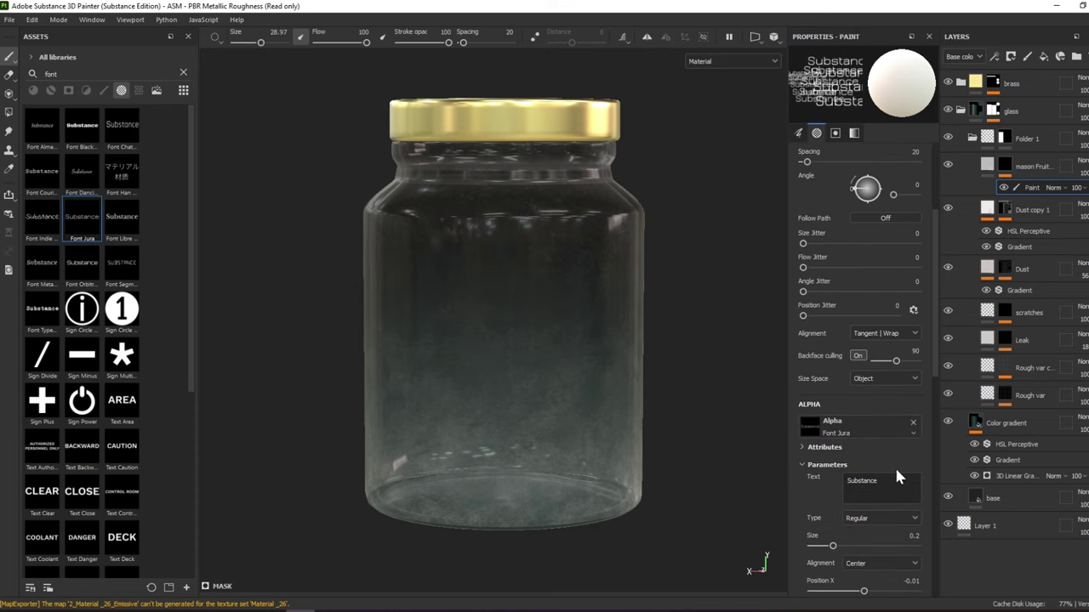
{"action": "left_click", "coordinate": [854, 482]}
{"action": "key", "text": "ctrl+a"}
{"action": "type", "text": "m"}
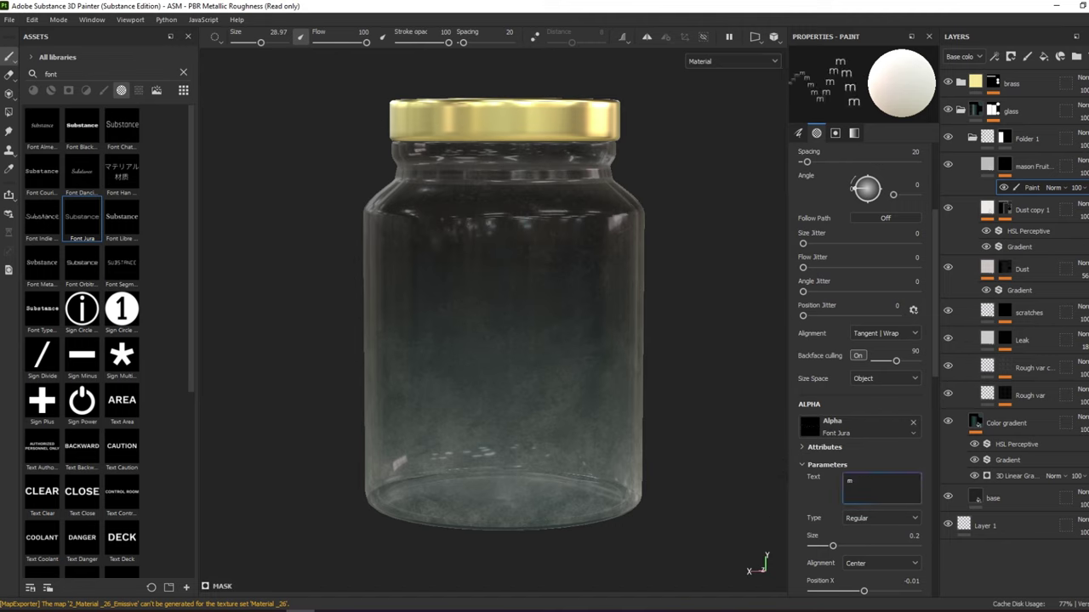
{"action": "key", "text": "BackSpace"}
{"action": "type", "text": "Mason"}
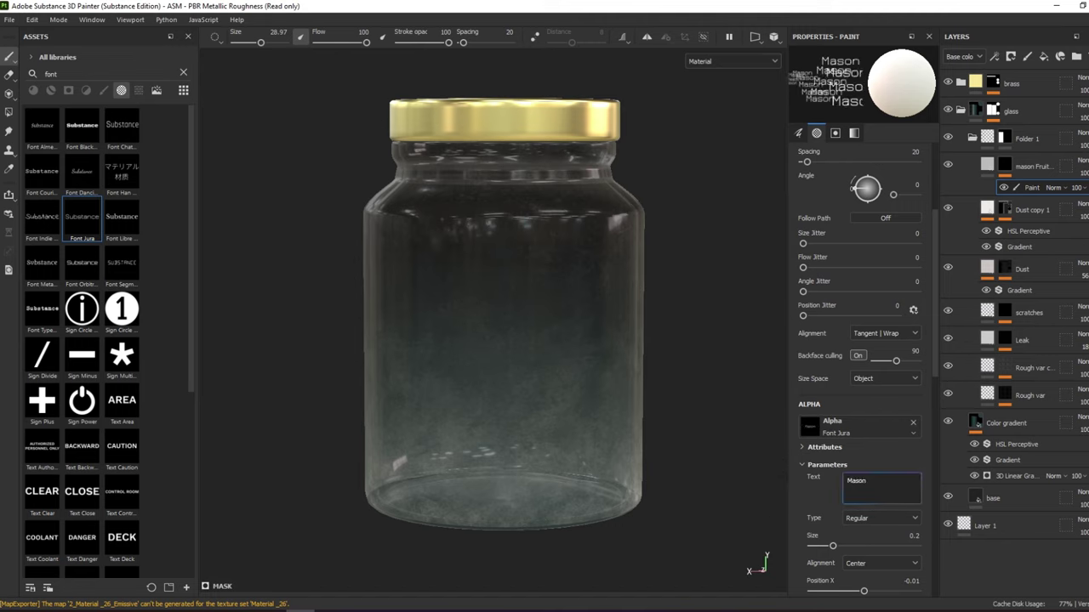
{"action": "type", "text": " F"}
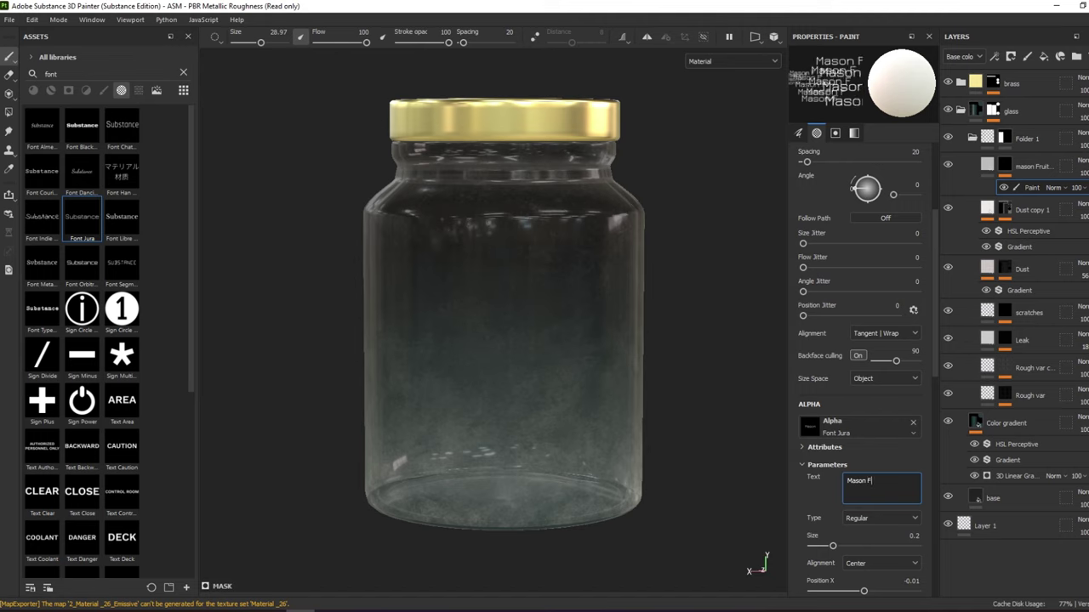
{"action": "type", "text": "ruit"}
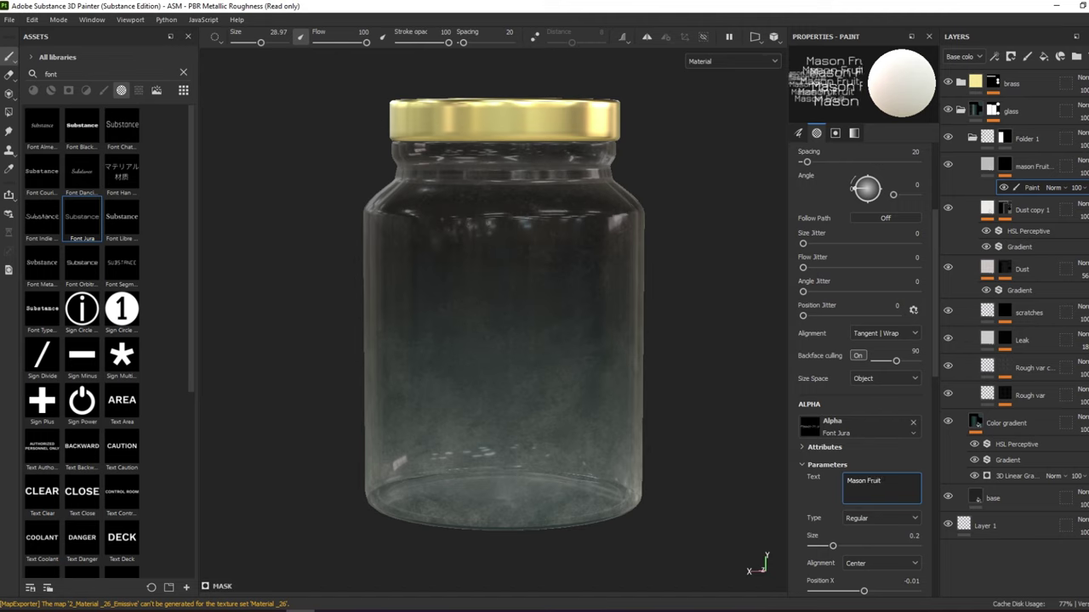
{"action": "type", "text": " Jar"}
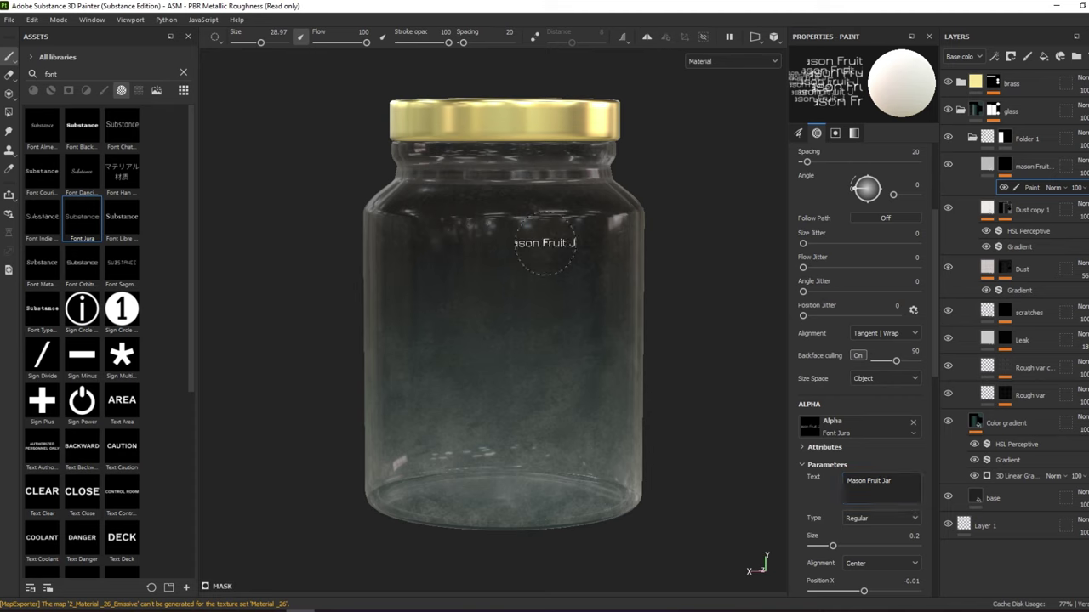
Resize the text stamp, with text size 0.1 and brush size 100
{"action": "right_click_drag", "start_coordinate": [476, 285], "coordinate": [514, 285], "text": "ctrl"}
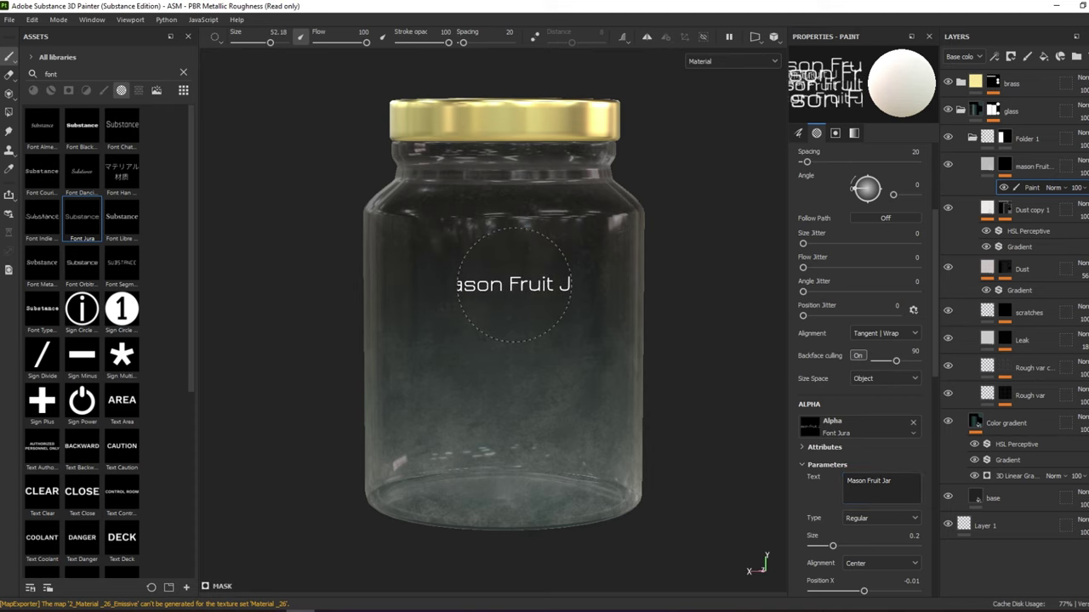
{"action": "scroll", "coordinate": [842, 265], "scroll_direction": "up", "scroll_amount": 2}
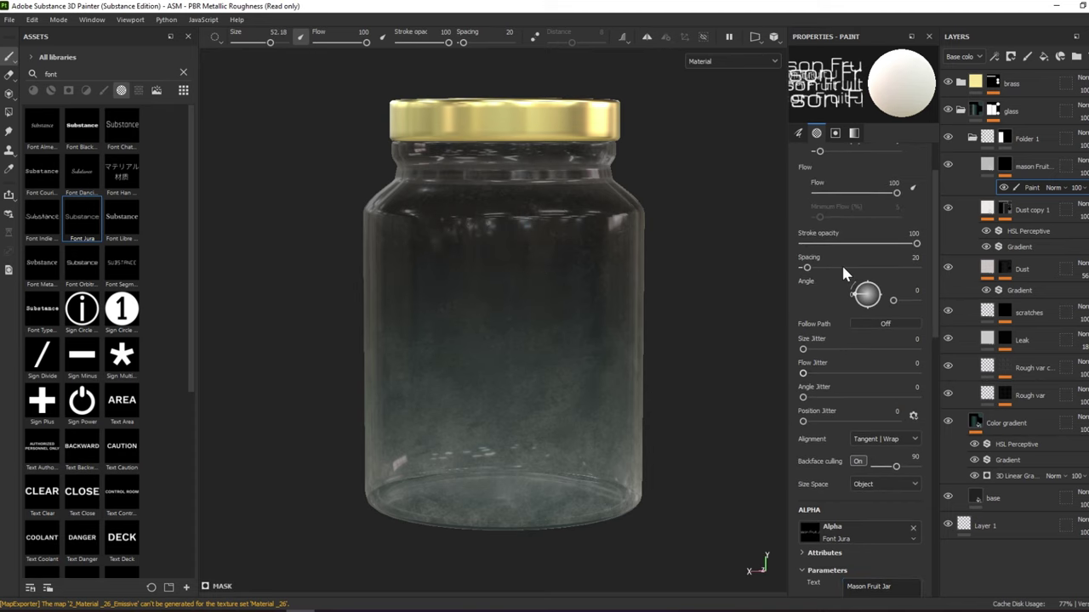
{"action": "scroll", "coordinate": [841, 264], "scroll_direction": "up", "scroll_amount": 1}
{"action": "scroll", "coordinate": [841, 277], "scroll_direction": "down", "scroll_amount": 2}
{"action": "scroll", "coordinate": [843, 315], "scroll_direction": "down", "scroll_amount": 3}
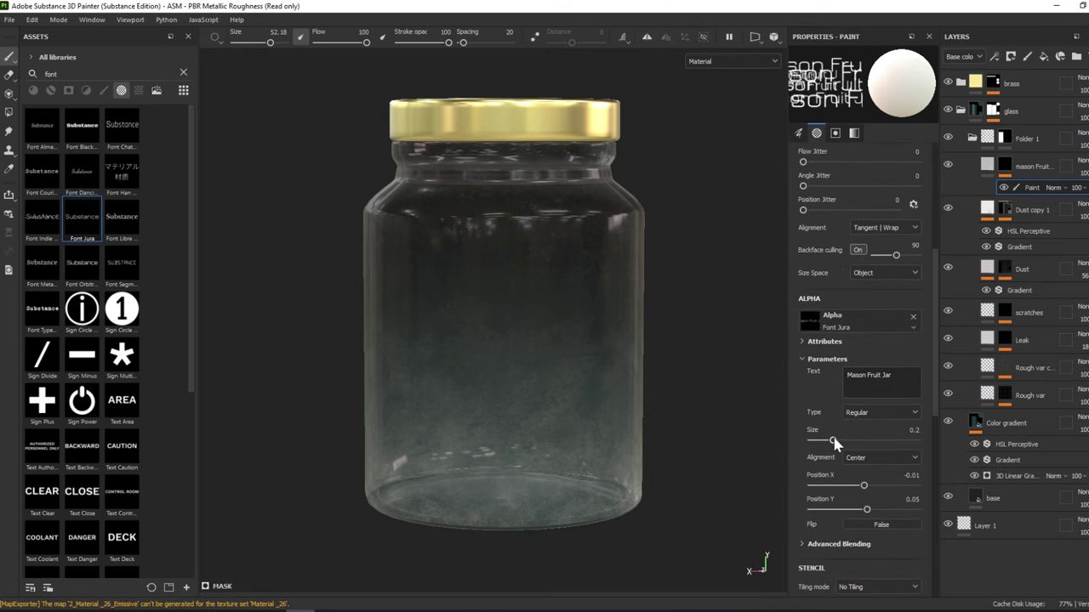
{"action": "left_click_drag", "start_coordinate": [833, 440], "coordinate": [822, 440]}
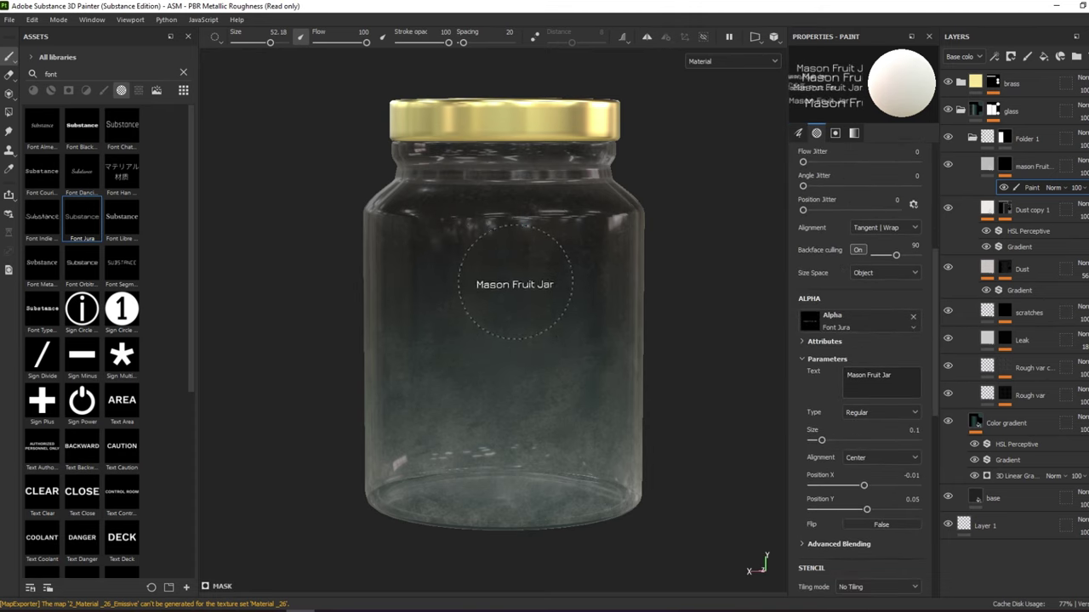
{"action": "right_click_drag", "start_coordinate": [513, 283], "coordinate": [578, 286], "text": "ctrl"}
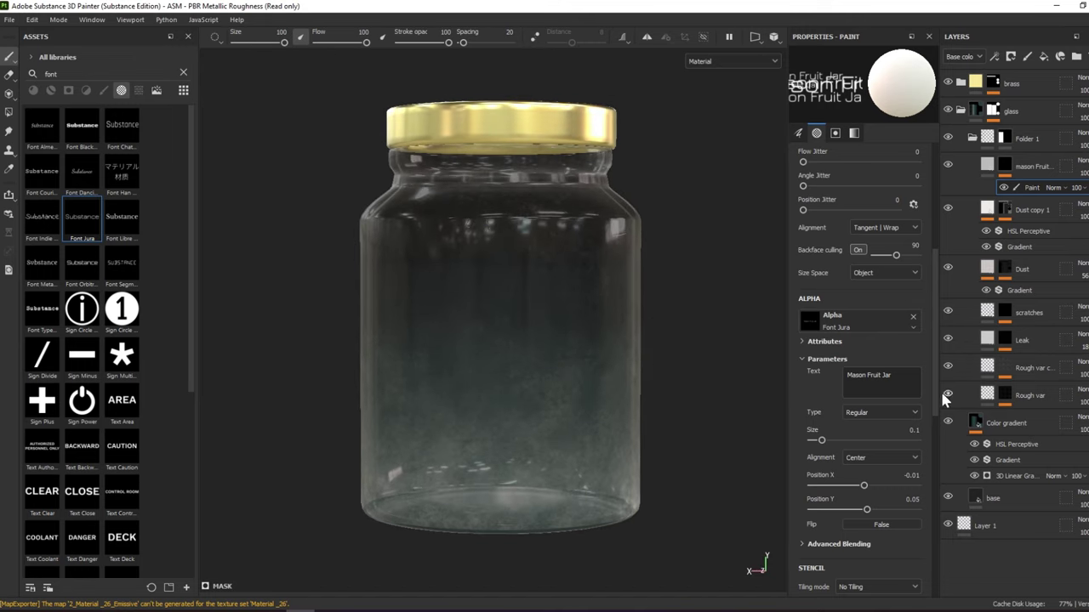
Break the stamp text into three lines: Mason, Fruit, Jar
{"action": "key", "text": "Return"}
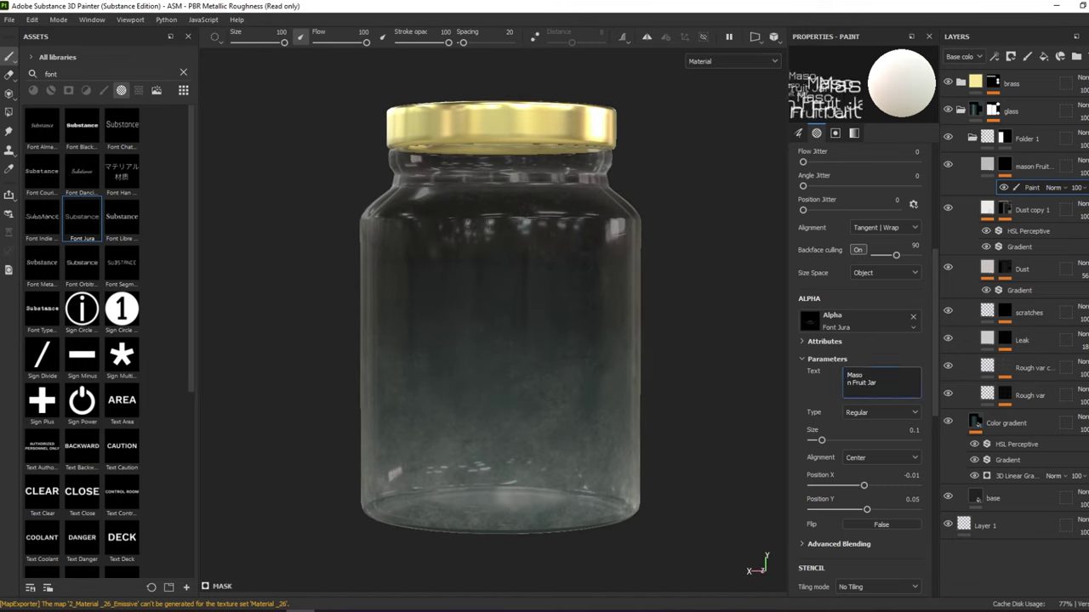
{"action": "key", "text": "Return"}
{"action": "key", "text": "BackSpace"}
{"action": "key", "text": "BackSpace"}
{"action": "key", "text": "Return"}
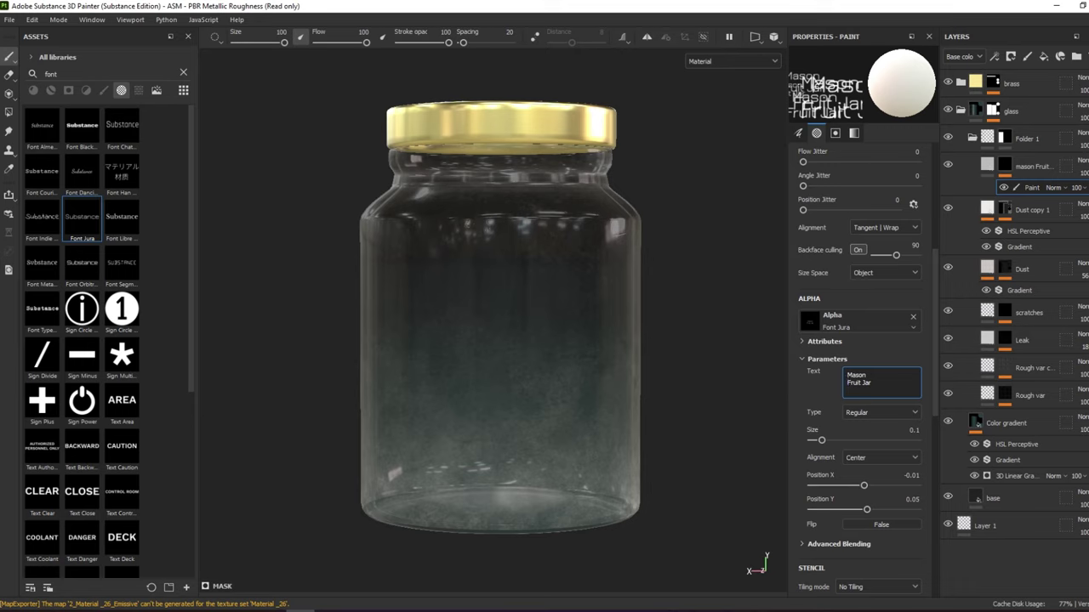
{"action": "key", "text": "Return"}
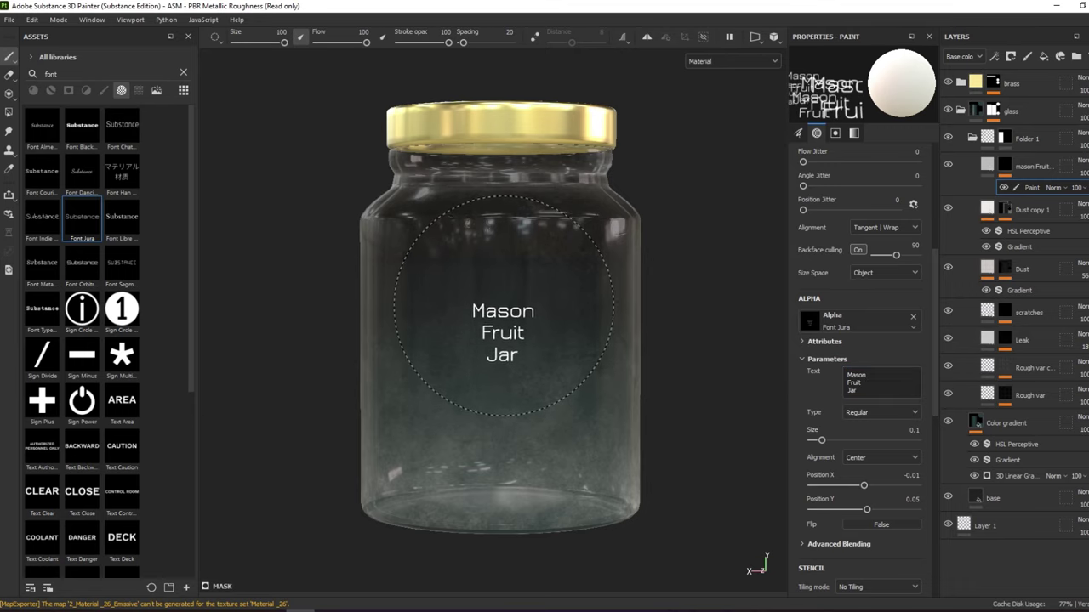
Enlarge and shift the lettering, test-stamp it on the jar, then undo the poor fit
{"action": "left_click_drag", "start_coordinate": [822, 440], "coordinate": [829, 439]}
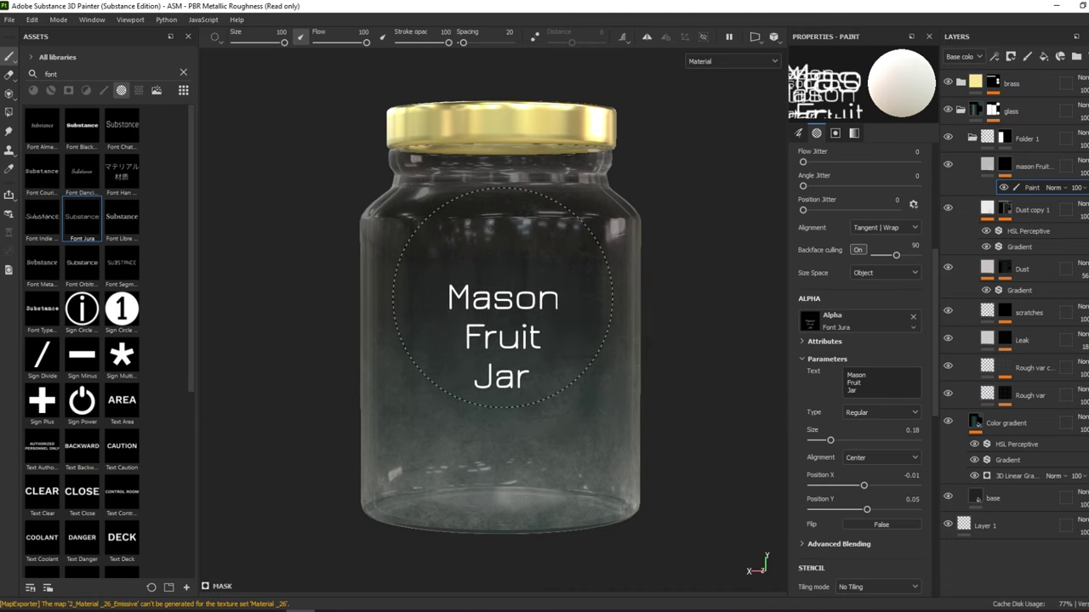
{"action": "scroll", "coordinate": [506, 296], "scroll_direction": "up", "scroll_amount": 2}
{"action": "scroll", "coordinate": [502, 289], "scroll_direction": "down", "scroll_amount": 3}
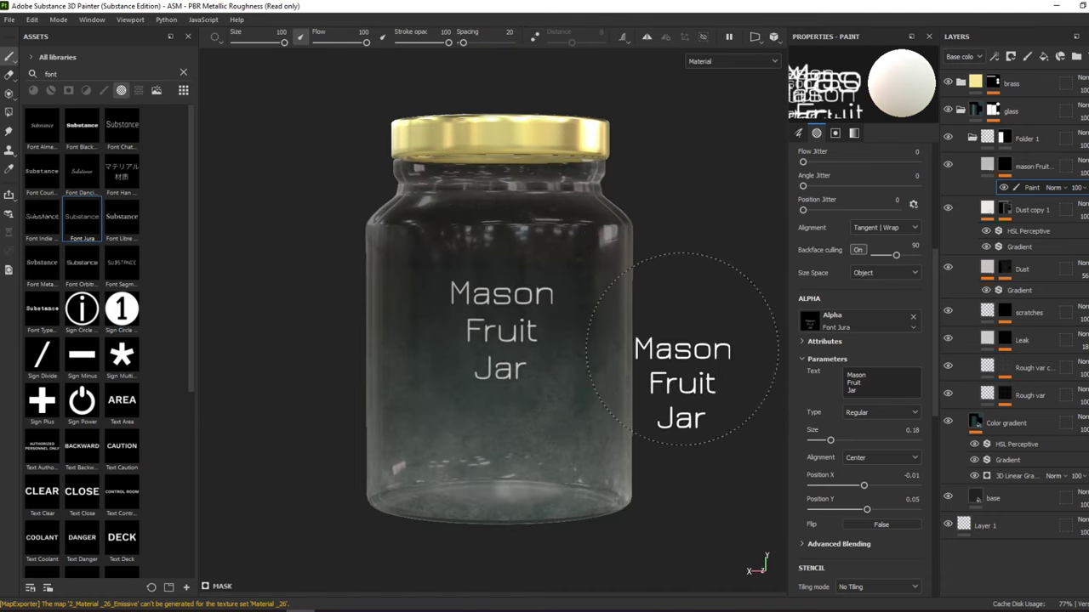
{"action": "mouse_move", "coordinate": [791, 374]}
{"action": "left_mouse_down", "text": "alt"}
{"action": "mouse_move", "coordinate": [729, 323]}
{"action": "mouse_move", "coordinate": [752, 340]}
{"action": "mouse_move", "coordinate": [717, 360]}
{"action": "mouse_move", "coordinate": [646, 358]}
{"action": "mouse_move", "coordinate": [748, 350]}
{"action": "left_mouse_up", "text": "alt"}
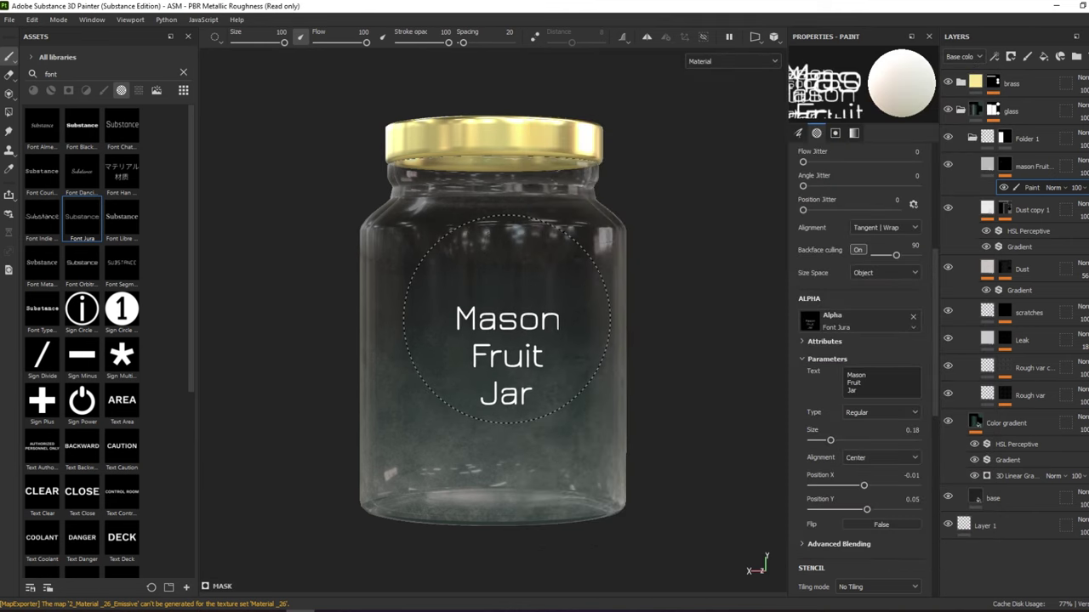
{"action": "left_click_drag", "start_coordinate": [864, 485], "coordinate": [868, 484]}
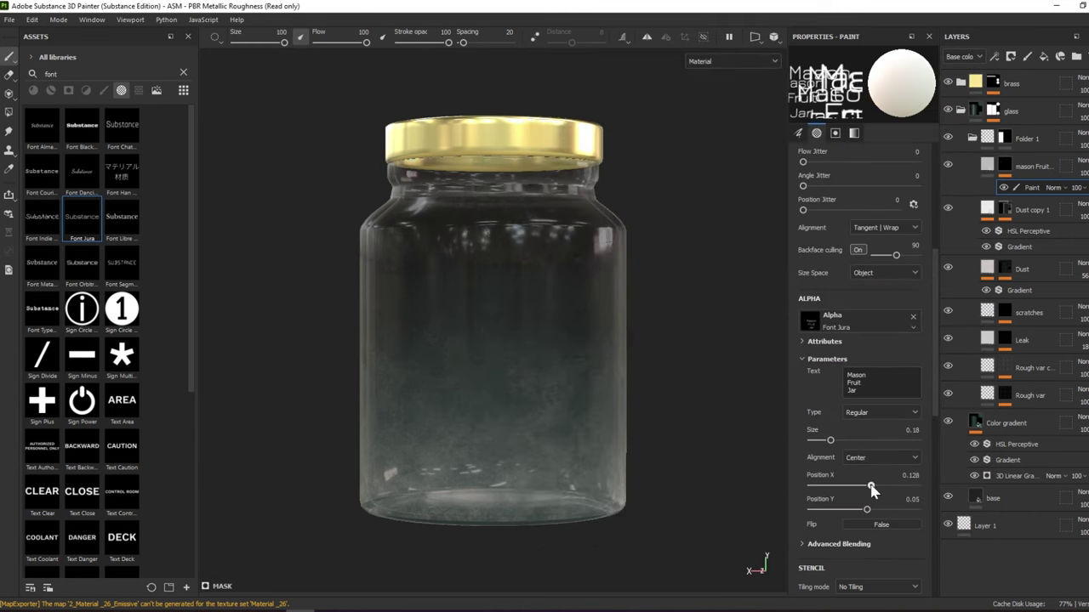
{"action": "left_click_drag", "start_coordinate": [830, 440], "coordinate": [848, 441]}
{"action": "left_click", "coordinate": [478, 318]}
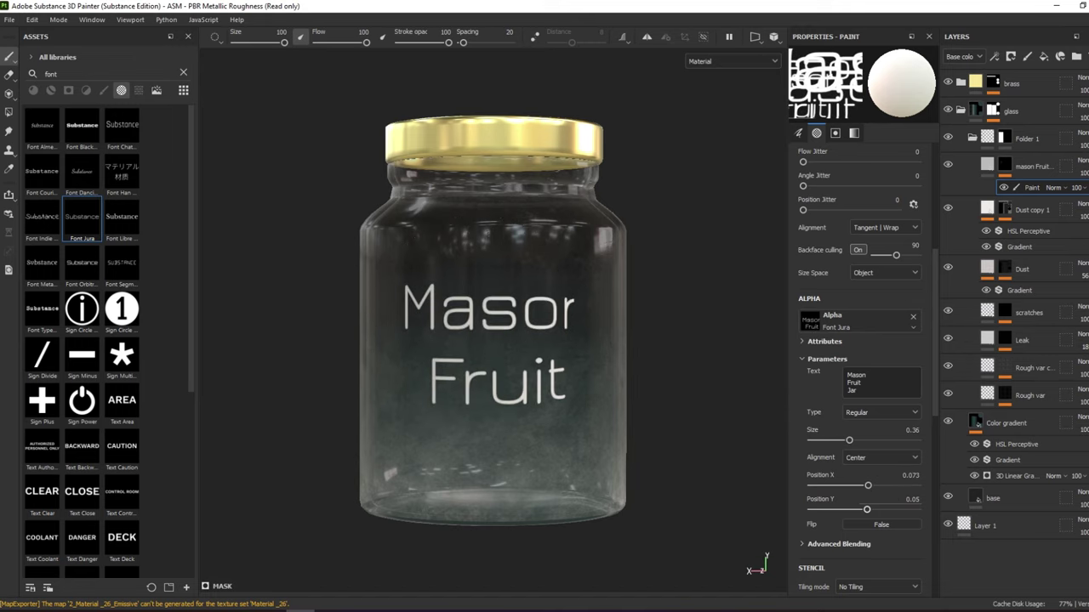
{"action": "key", "text": "ctrl+z"}
Set the lettering offset to 0.05 and brush size to 150, shrink and lower the text, and stamp it mid-jar
{"action": "left_click", "coordinate": [910, 475]}
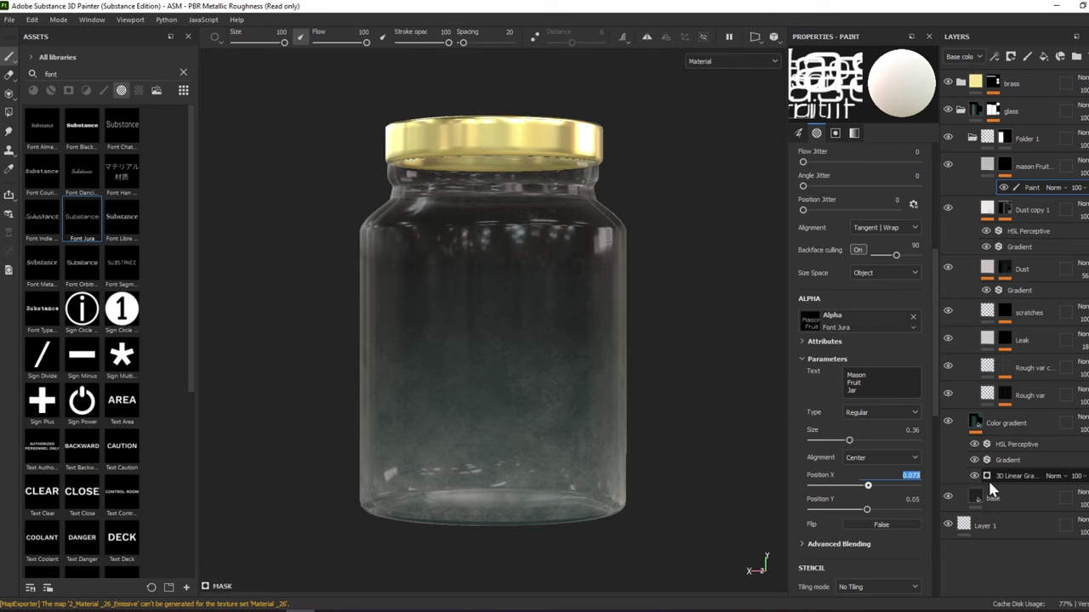
{"action": "type", "text": "0.05"}
{"action": "key", "text": "Return"}
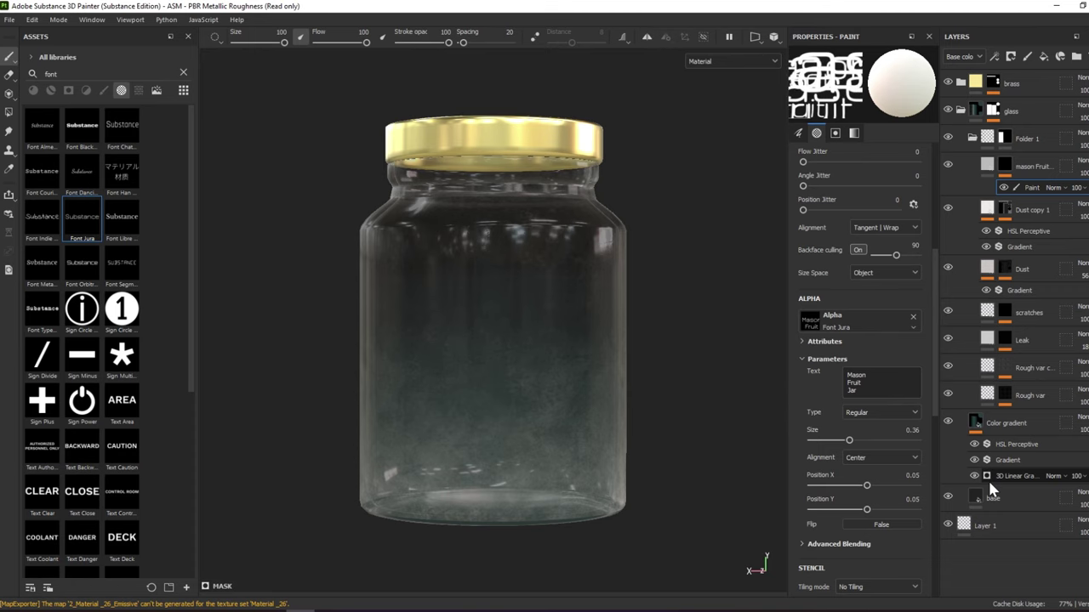
{"action": "scroll", "coordinate": [805, 259], "scroll_direction": "up", "scroll_amount": 1}
{"action": "scroll", "coordinate": [647, 341], "scroll_direction": "up", "scroll_amount": 2}
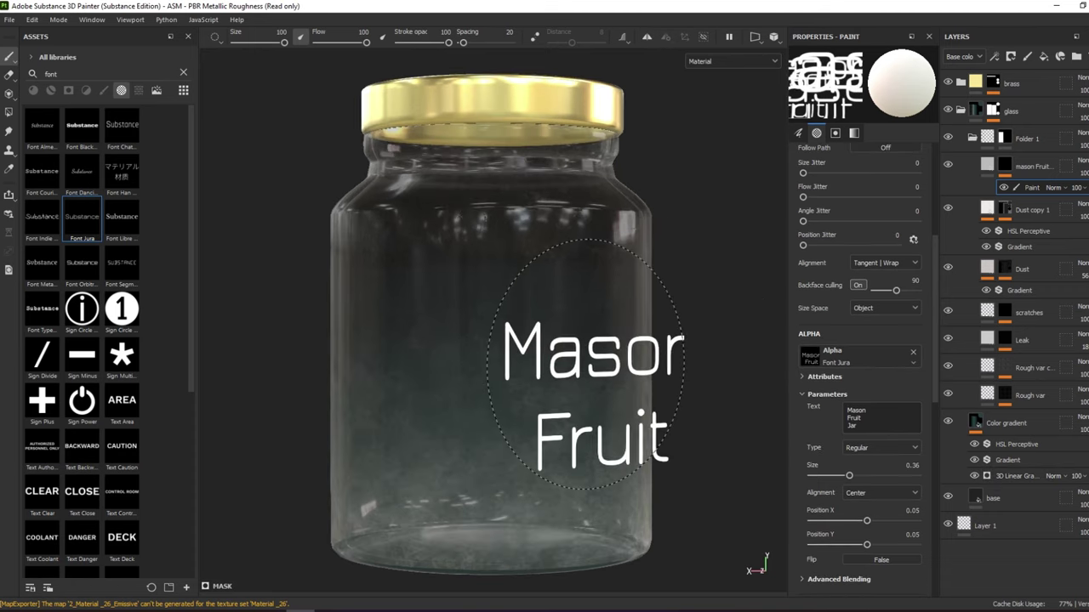
{"action": "left_click", "coordinate": [281, 31]}
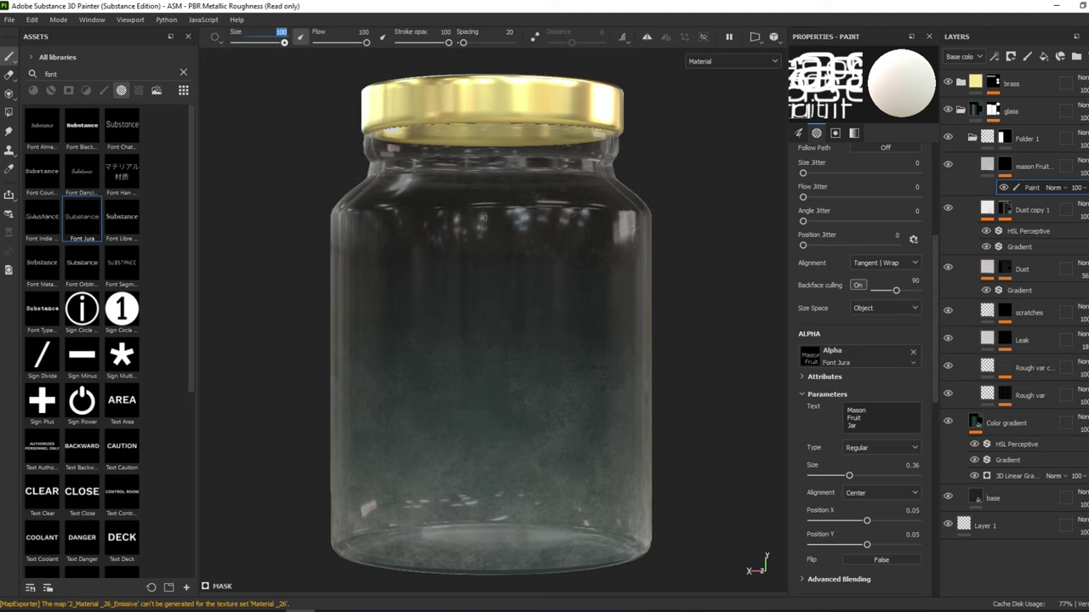
{"action": "type", "text": "150"}
{"action": "key", "text": "Return"}
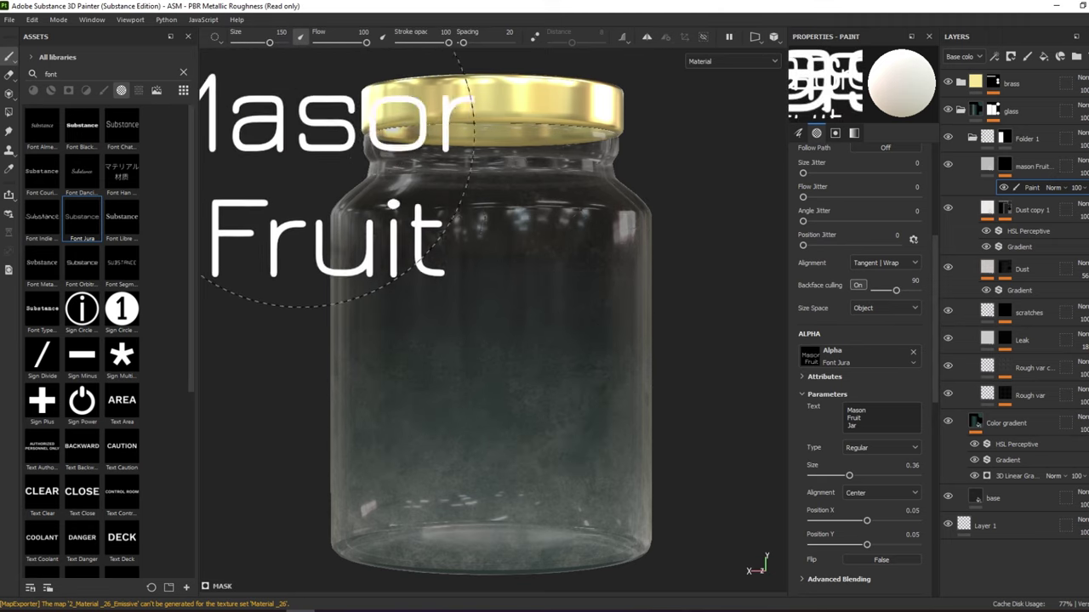
{"action": "left_click_drag", "start_coordinate": [849, 476], "coordinate": [834, 475]}
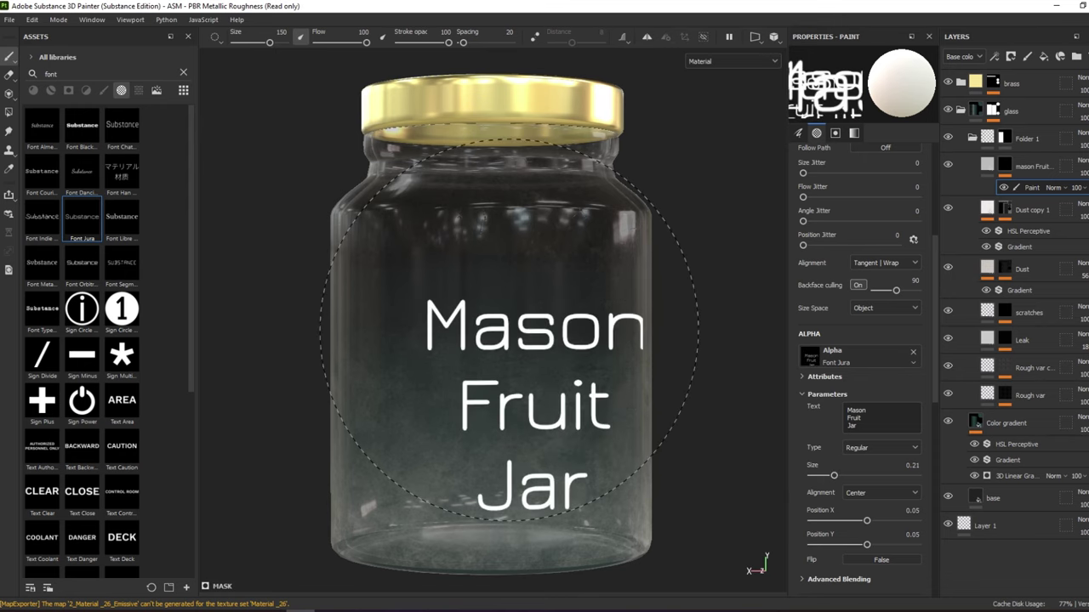
{"action": "left_click", "coordinate": [861, 518]}
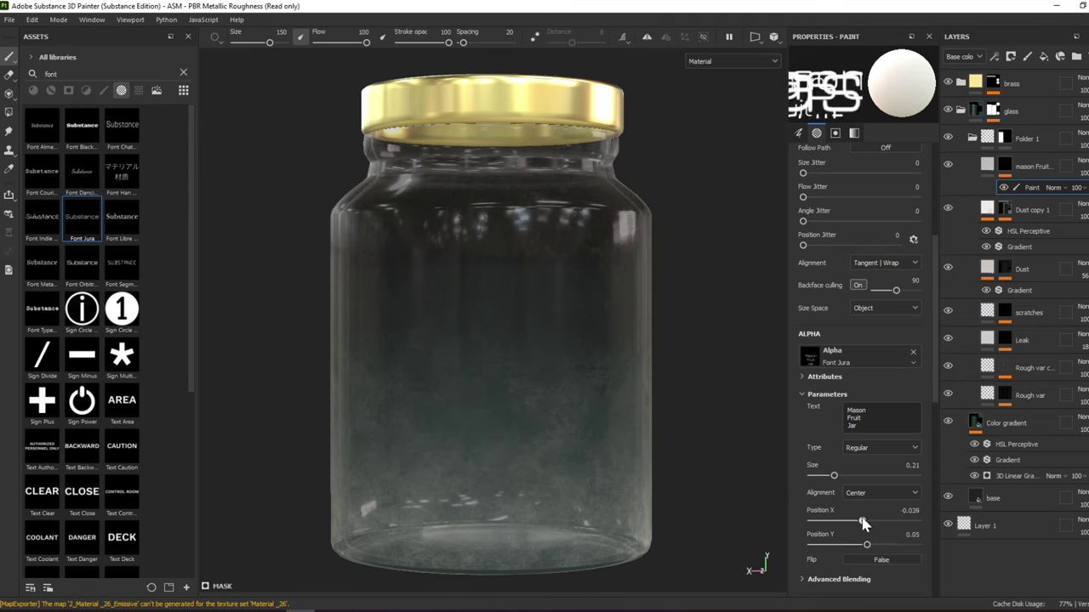
{"action": "left_click_drag", "start_coordinate": [868, 547], "coordinate": [857, 548]}
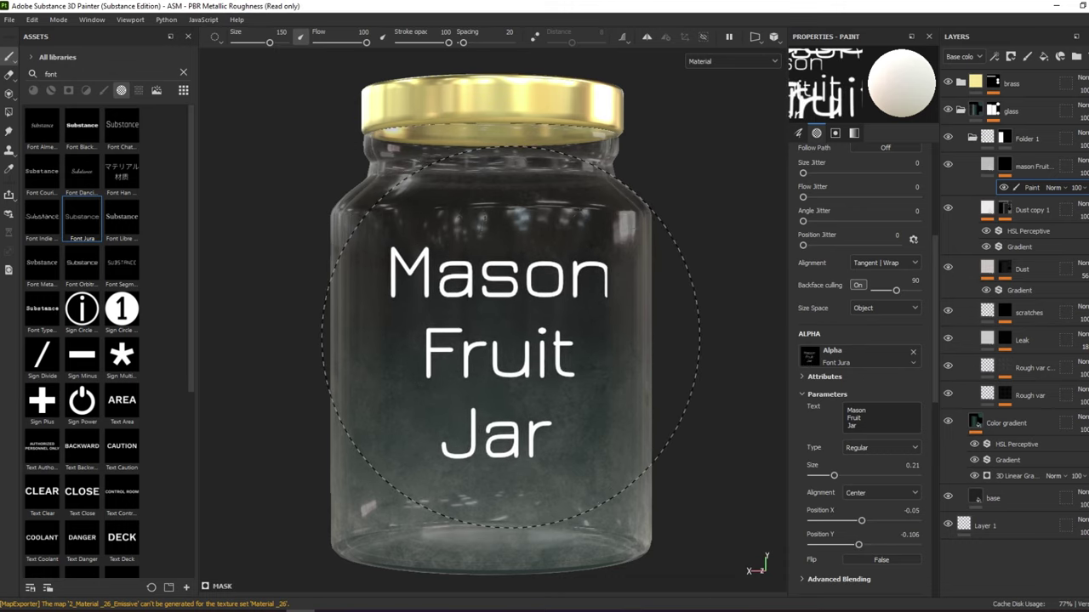
{"action": "left_click", "coordinate": [510, 341]}
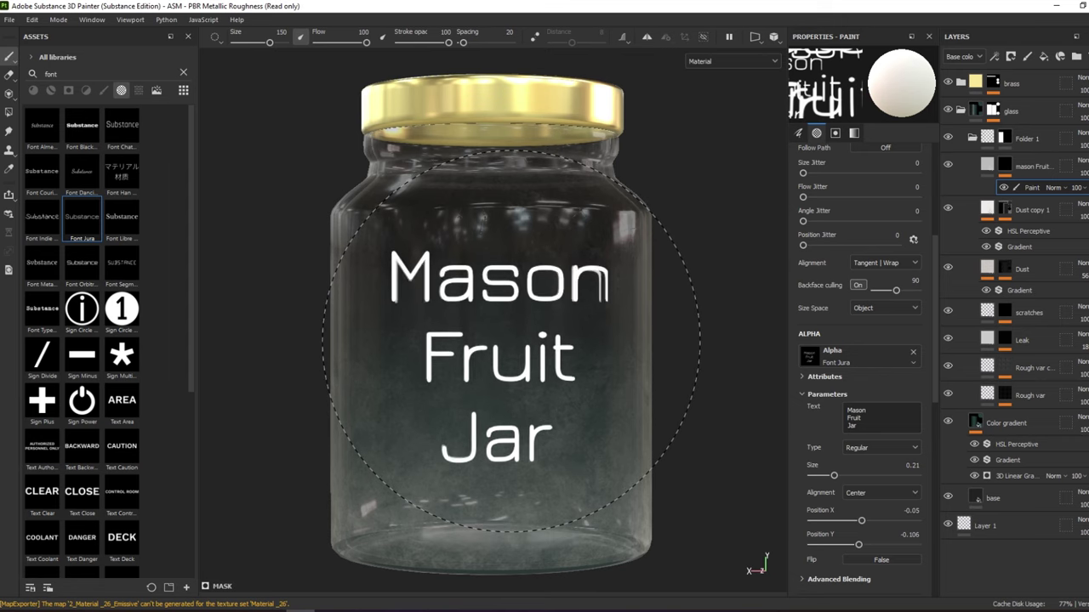
{"action": "left_click", "coordinate": [987, 166]}
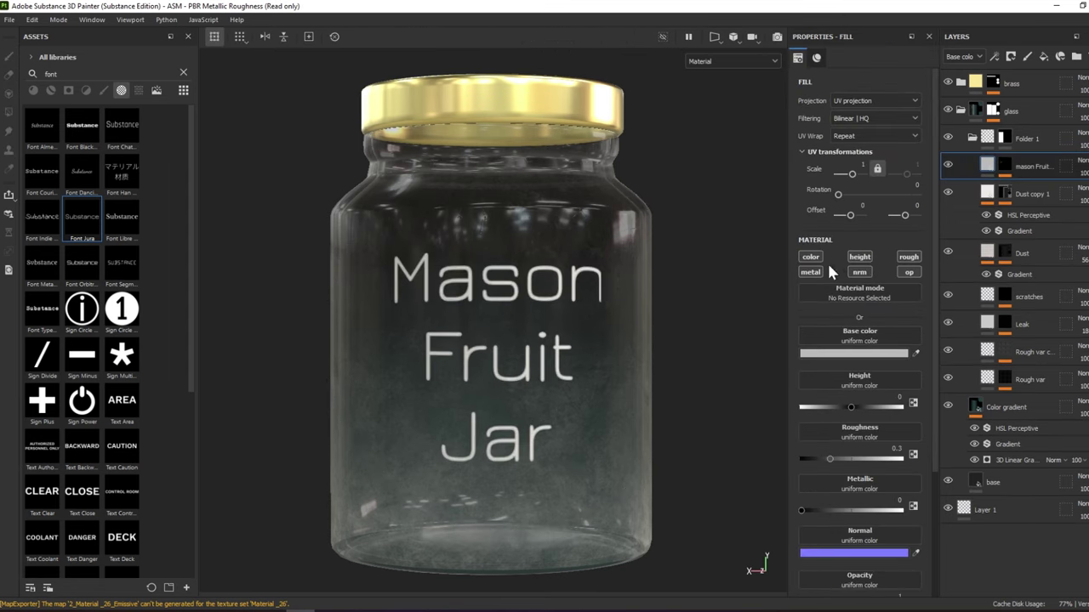
Limit the lettering layer to height at 0.2881 and inspect the embossed text
{"action": "left_click", "coordinate": [861, 257]}
{"action": "left_click_drag", "start_coordinate": [856, 362], "coordinate": [865, 363]}
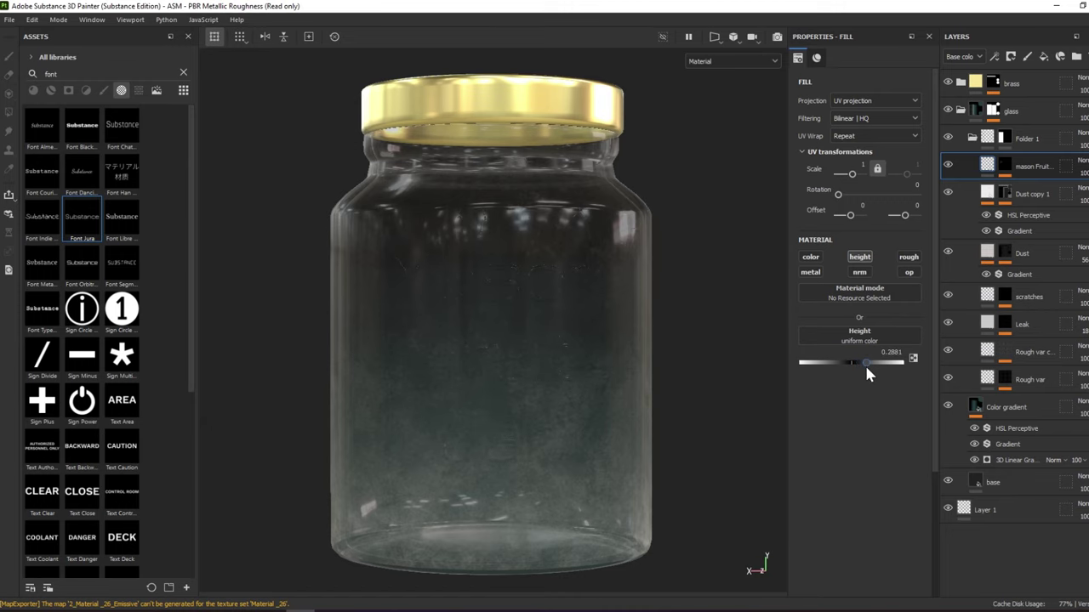
{"action": "left_click_drag", "start_coordinate": [693, 338], "coordinate": [498, 340], "text": "alt"}
{"action": "scroll", "coordinate": [510, 382], "scroll_direction": "up", "scroll_amount": 3}
{"action": "scroll", "coordinate": [521, 406], "scroll_direction": "up", "scroll_amount": 3}
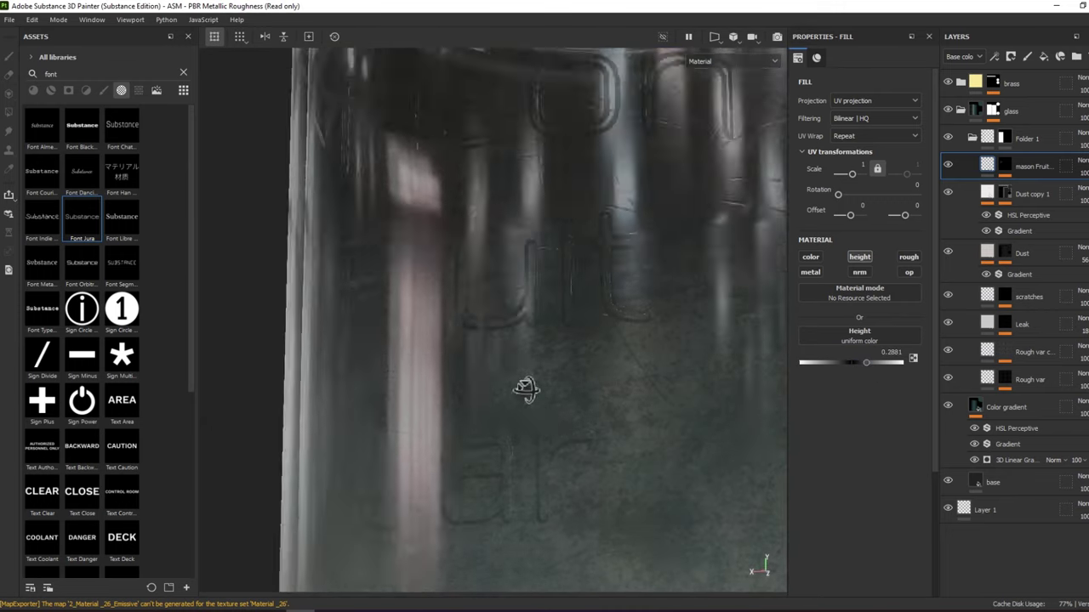
{"action": "left_click_drag", "start_coordinate": [525, 389], "coordinate": [520, 360], "text": "alt"}
{"action": "scroll", "coordinate": [510, 387], "scroll_direction": "up", "scroll_amount": 3}
{"action": "left_click_drag", "start_coordinate": [500, 414], "coordinate": [579, 425], "text": "alt"}
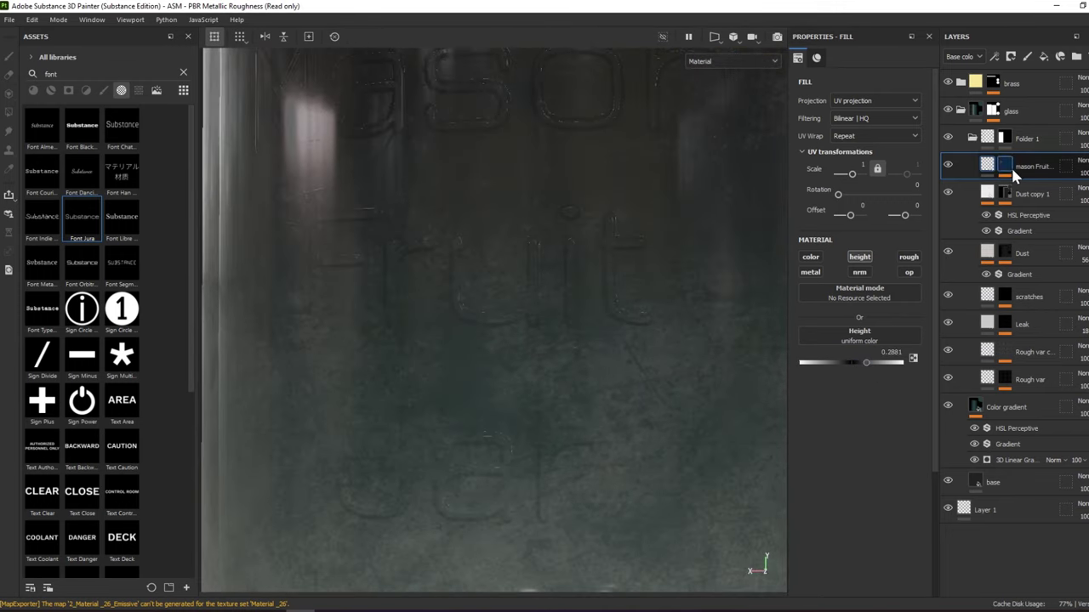
Add a Blur filter to the lettering mask with intensity 0.38
{"action": "left_click", "coordinate": [1004, 165]}
{"action": "left_click", "coordinate": [1018, 180], "text": "alt"}
{"action": "right_click", "coordinate": [1021, 179]}
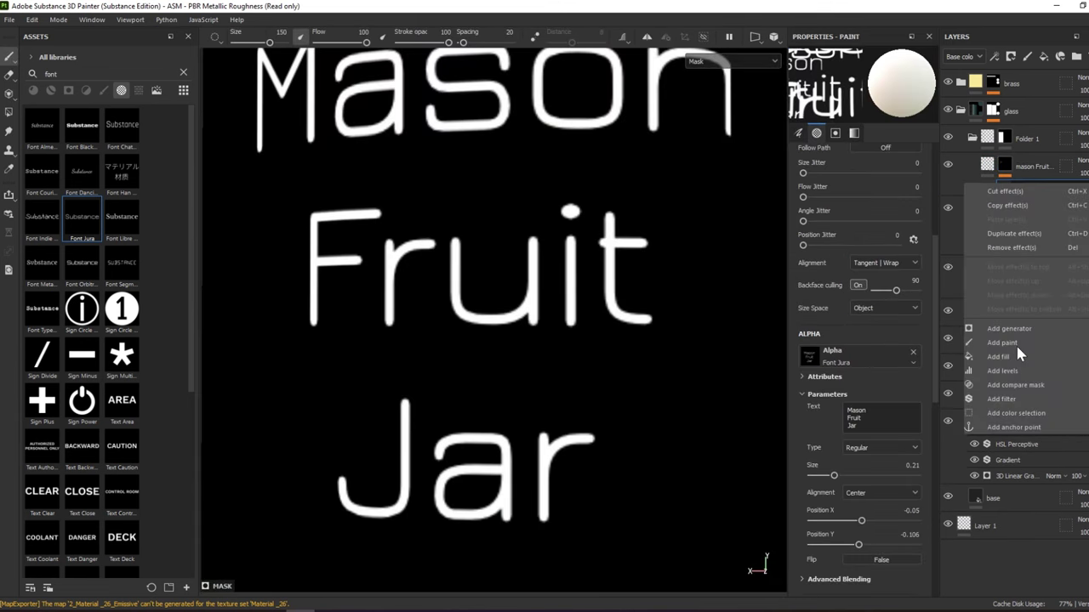
{"action": "left_click", "coordinate": [1015, 343]}
{"action": "left_click", "coordinate": [864, 79]}
{"action": "left_click", "coordinate": [967, 119]}
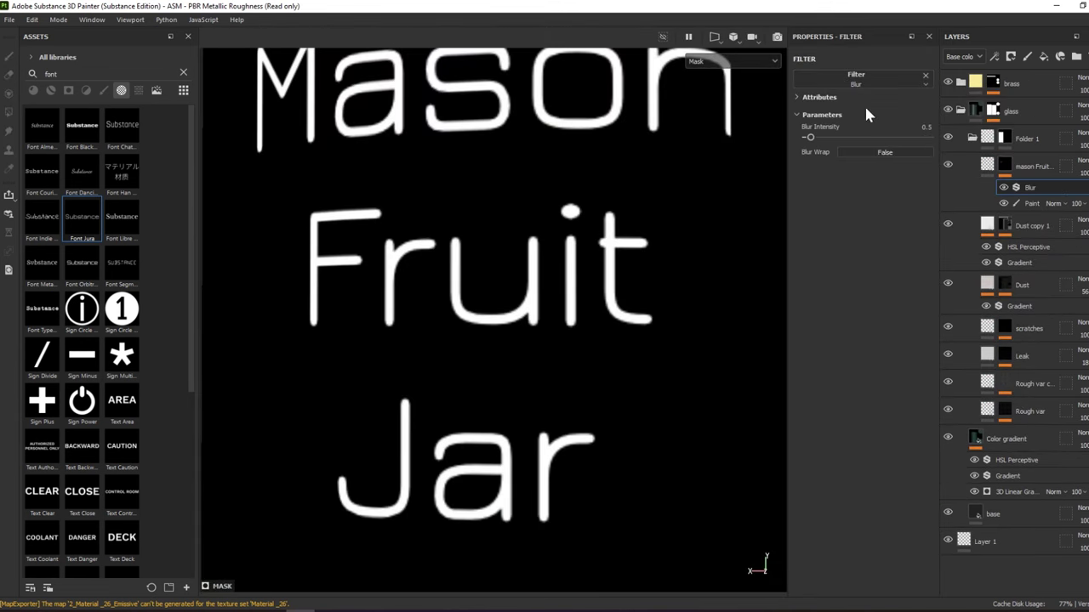
{"action": "left_click_drag", "start_coordinate": [809, 137], "coordinate": [806, 138]}
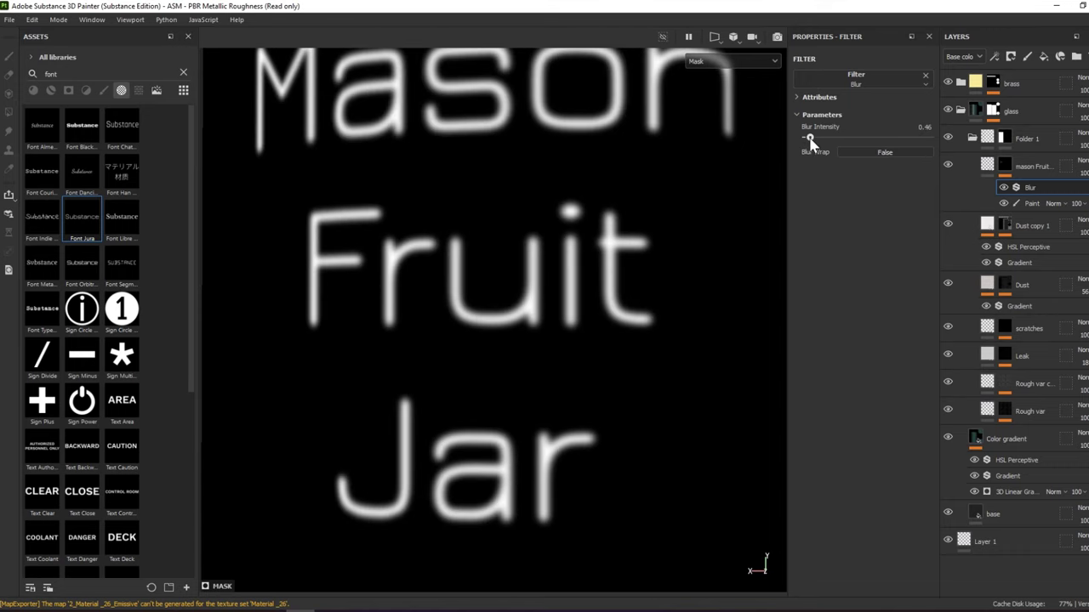
{"action": "key", "text": "m"}
{"action": "left_click_drag", "start_coordinate": [700, 180], "coordinate": [567, 165], "text": "alt"}
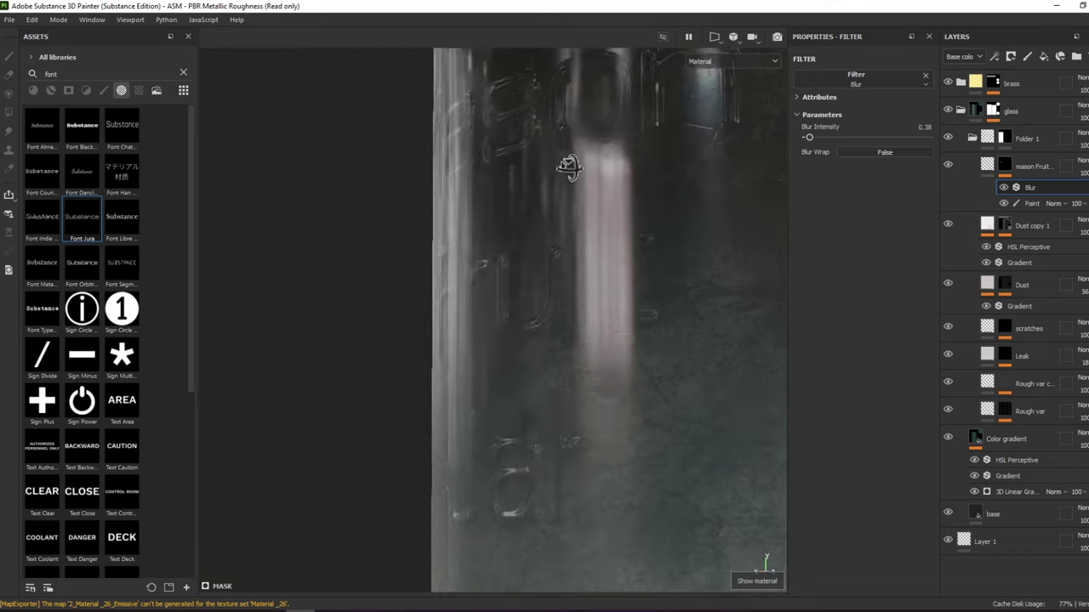
{"action": "scroll", "coordinate": [595, 165], "scroll_direction": "down", "scroll_amount": 5}
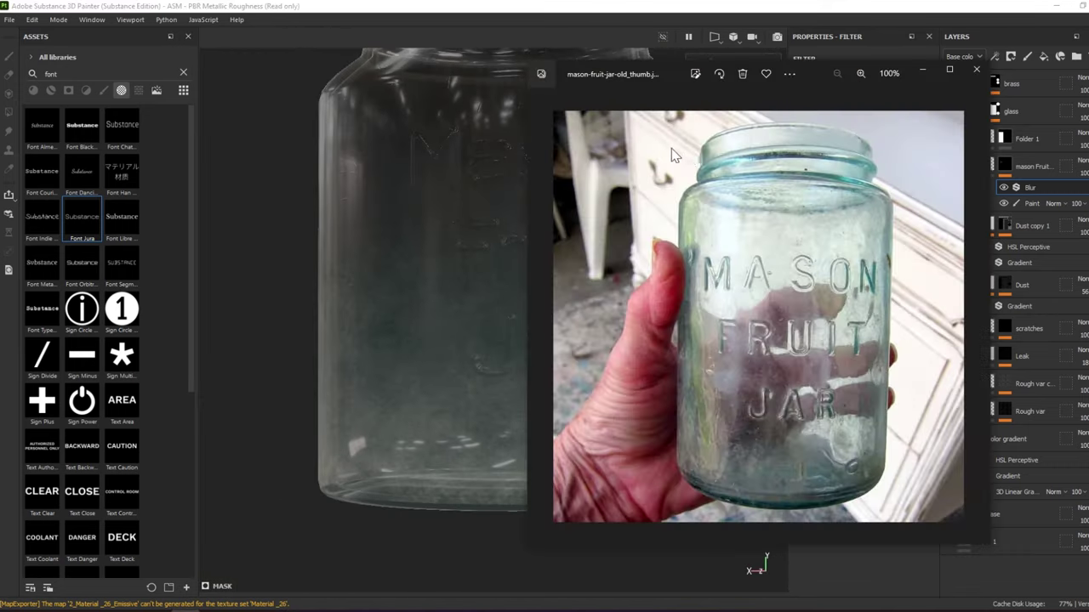
{"action": "scroll", "coordinate": [508, 172], "scroll_direction": "up", "scroll_amount": 5}
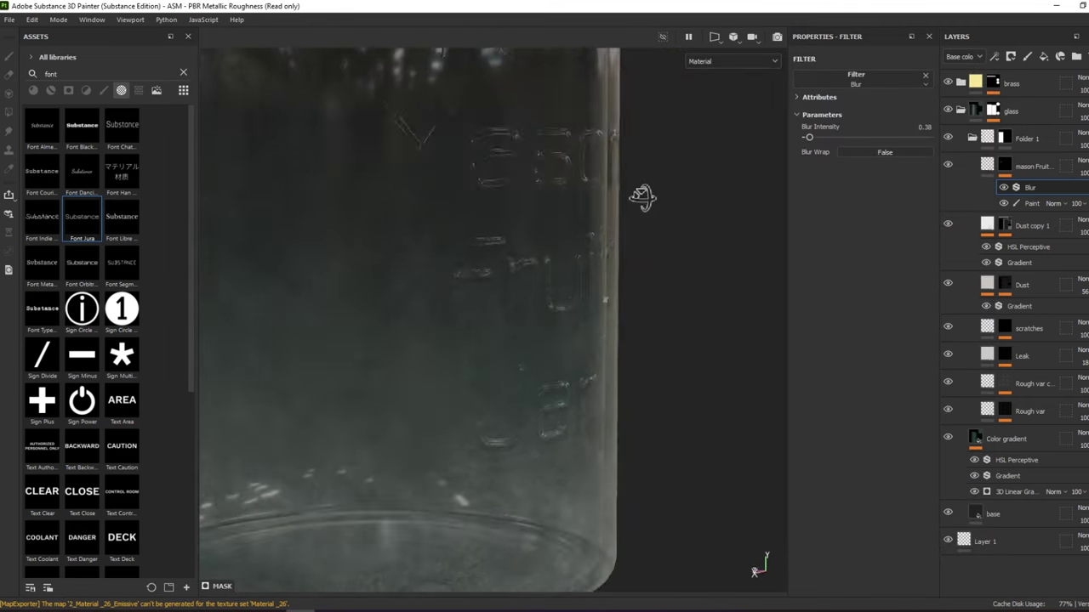
{"action": "mouse_move", "coordinate": [639, 195]}
{"action": "left_mouse_down", "text": "alt"}
{"action": "mouse_move", "coordinate": [529, 211]}
{"action": "mouse_move", "coordinate": [471, 235]}
{"action": "mouse_move", "coordinate": [383, 182]}
{"action": "mouse_move", "coordinate": [527, 212]}
{"action": "left_mouse_up", "text": "alt"}
Enable the color channel on the lettering layer and move it below the scratches layer
{"action": "left_click", "coordinate": [989, 167]}
{"action": "left_click", "coordinate": [811, 257]}
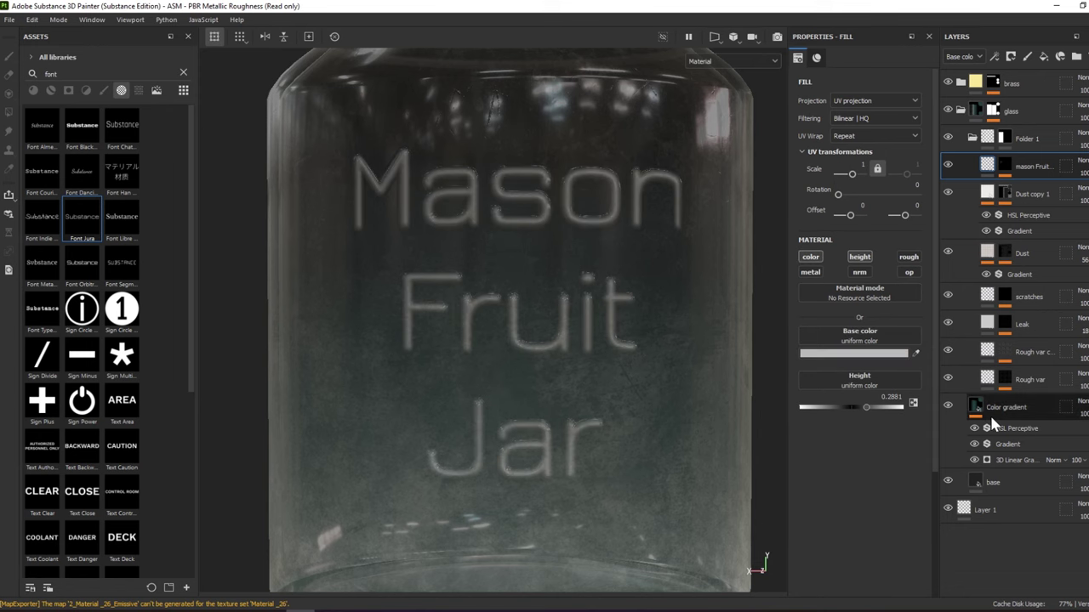
{"action": "left_click", "coordinate": [1069, 195]}
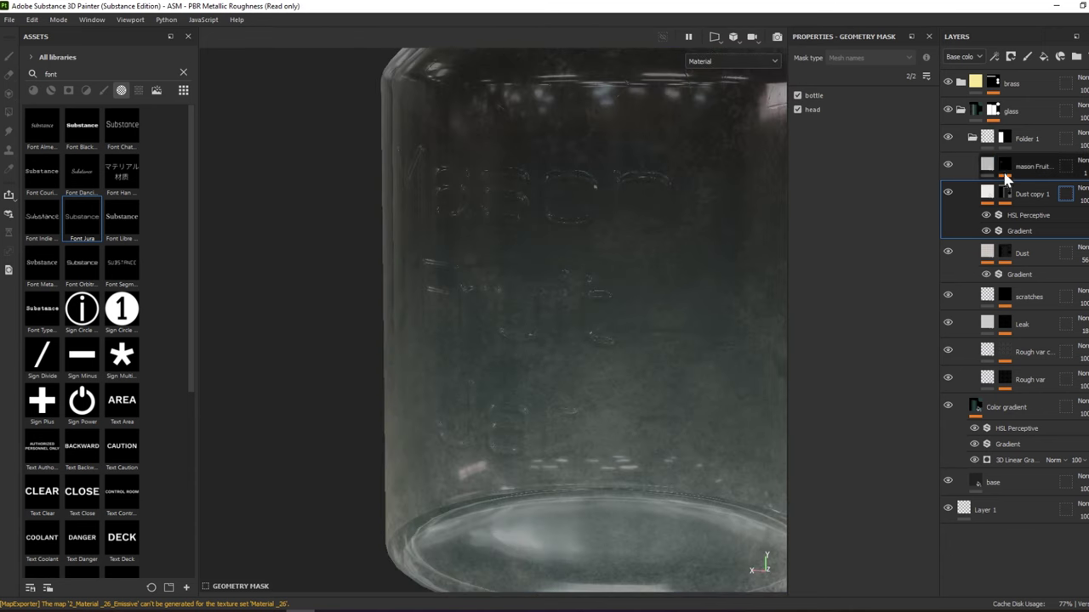
{"action": "left_click", "coordinate": [1010, 195]}
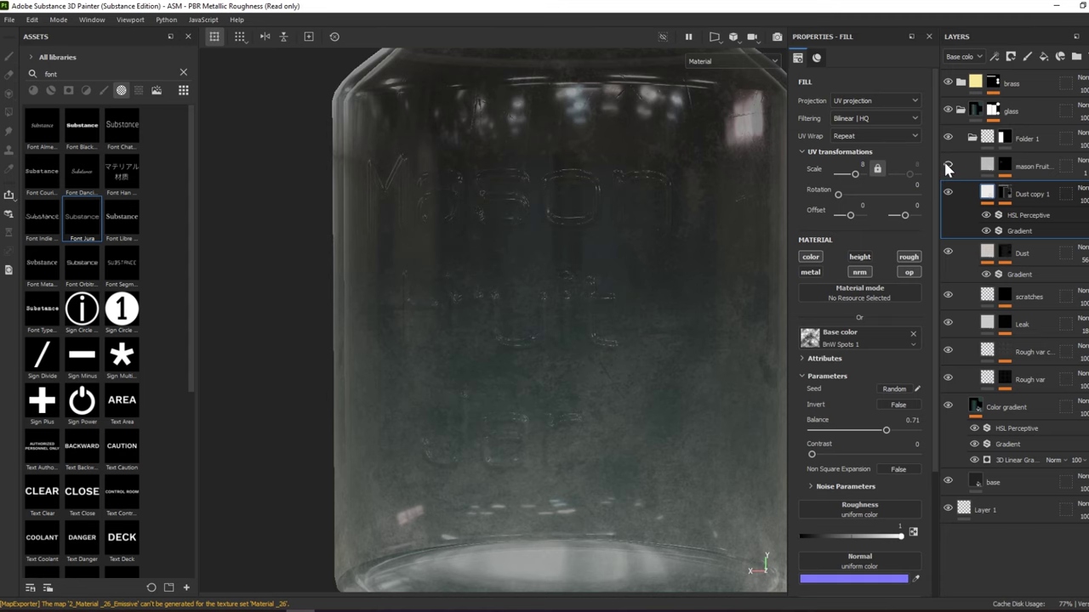
{"action": "left_click_drag", "start_coordinate": [1025, 167], "coordinate": [1021, 322]}
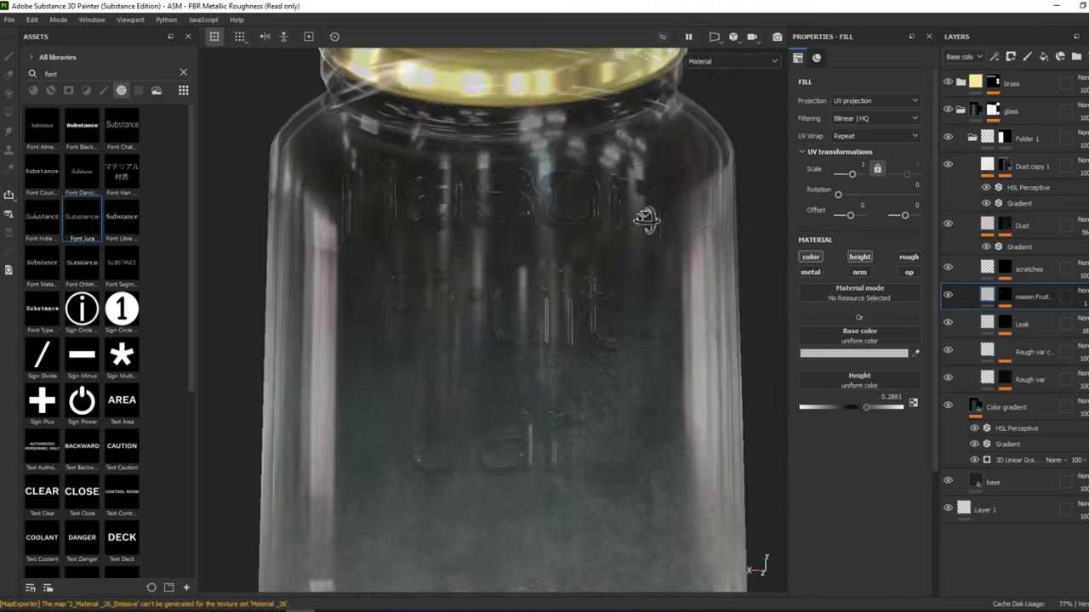
Inspect the scratches, Dust and Dust copy 1 masks and the Dust mask generator settings
{"action": "left_click_drag", "start_coordinate": [646, 218], "coordinate": [675, 226], "text": "alt"}
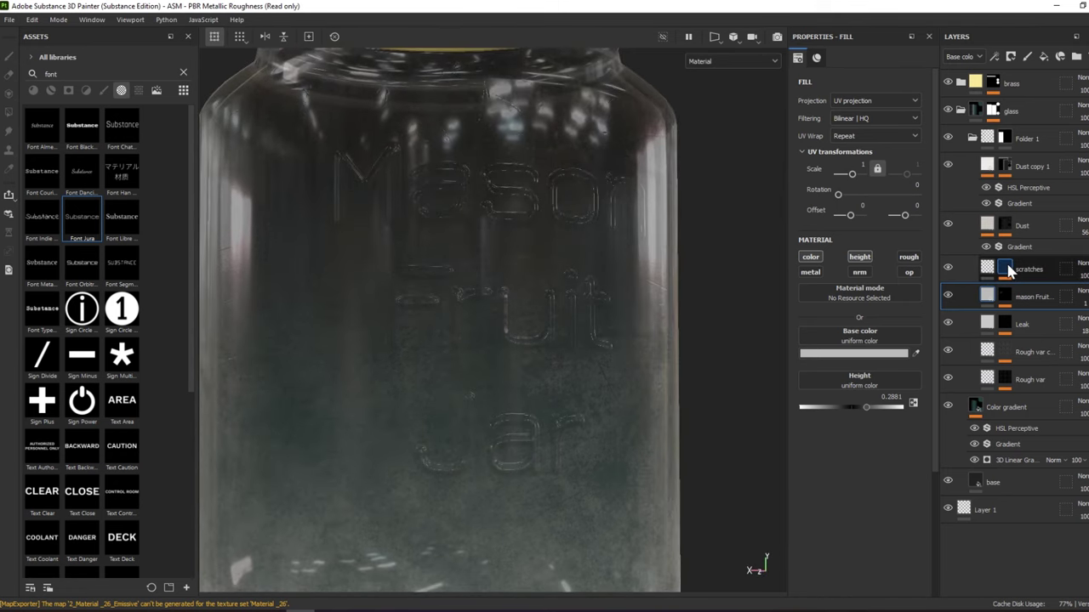
{"action": "left_click", "coordinate": [1006, 269]}
{"action": "left_click", "coordinate": [1006, 226]}
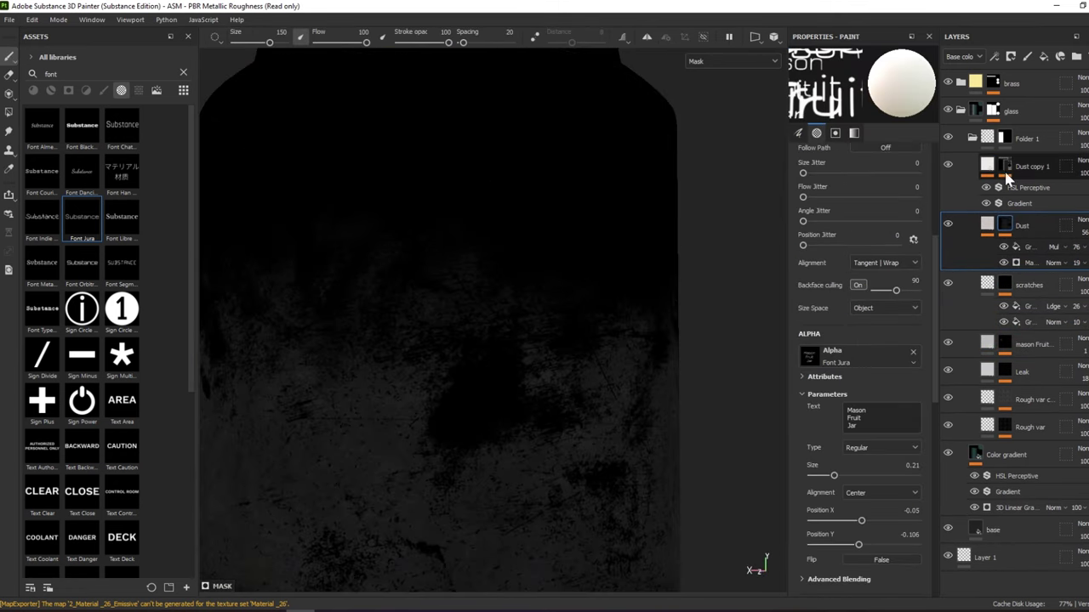
{"action": "left_click", "coordinate": [1006, 168]}
{"action": "left_click", "coordinate": [1005, 256]}
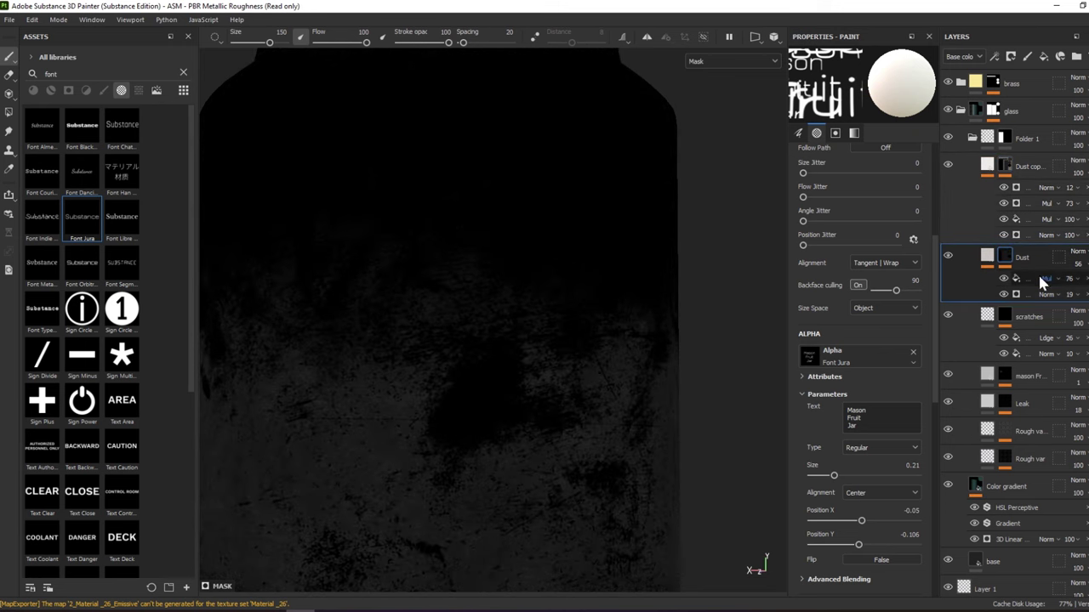
{"action": "left_click", "coordinate": [953, 292]}
{"action": "scroll", "coordinate": [879, 275], "scroll_direction": "down", "scroll_amount": 3}
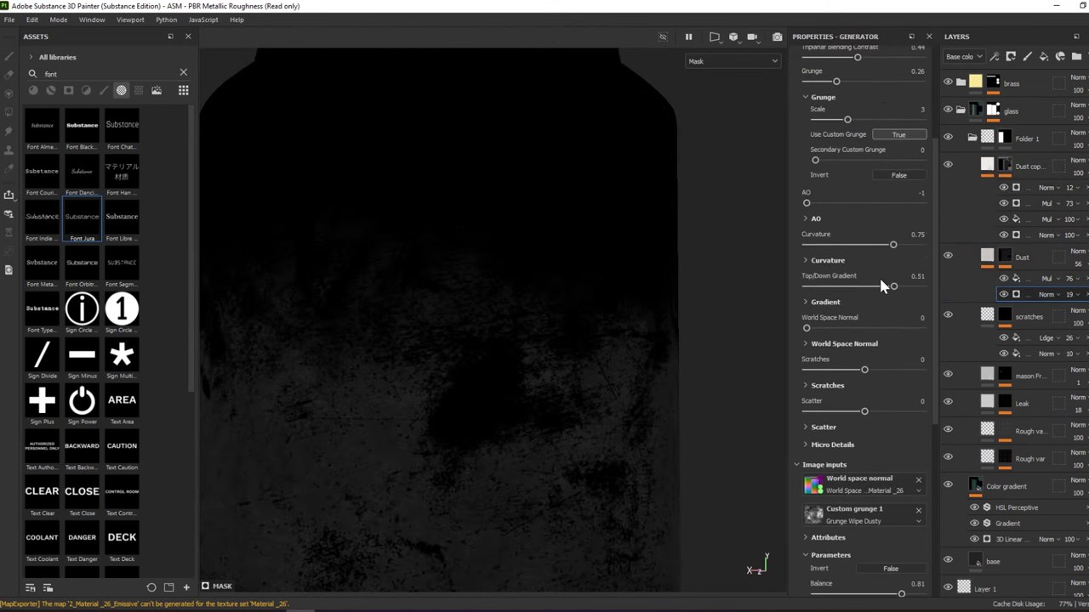
{"action": "scroll", "coordinate": [885, 323], "scroll_direction": "down", "scroll_amount": 3}
{"action": "scroll", "coordinate": [893, 363], "scroll_direction": "down", "scroll_amount": 3}
{"action": "scroll", "coordinate": [884, 367], "scroll_direction": "down", "scroll_amount": 6}
{"action": "scroll", "coordinate": [905, 412], "scroll_direction": "down", "scroll_amount": 2}
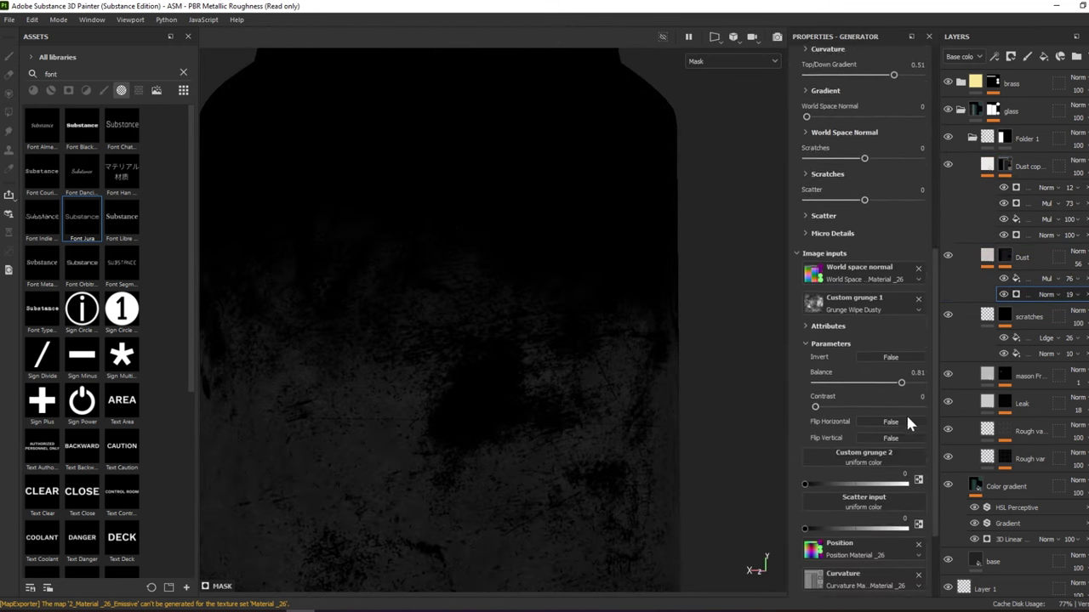
{"action": "scroll", "coordinate": [934, 451], "scroll_direction": "down", "scroll_amount": 1}
{"action": "scroll", "coordinate": [932, 468], "scroll_direction": "up", "scroll_amount": 1}
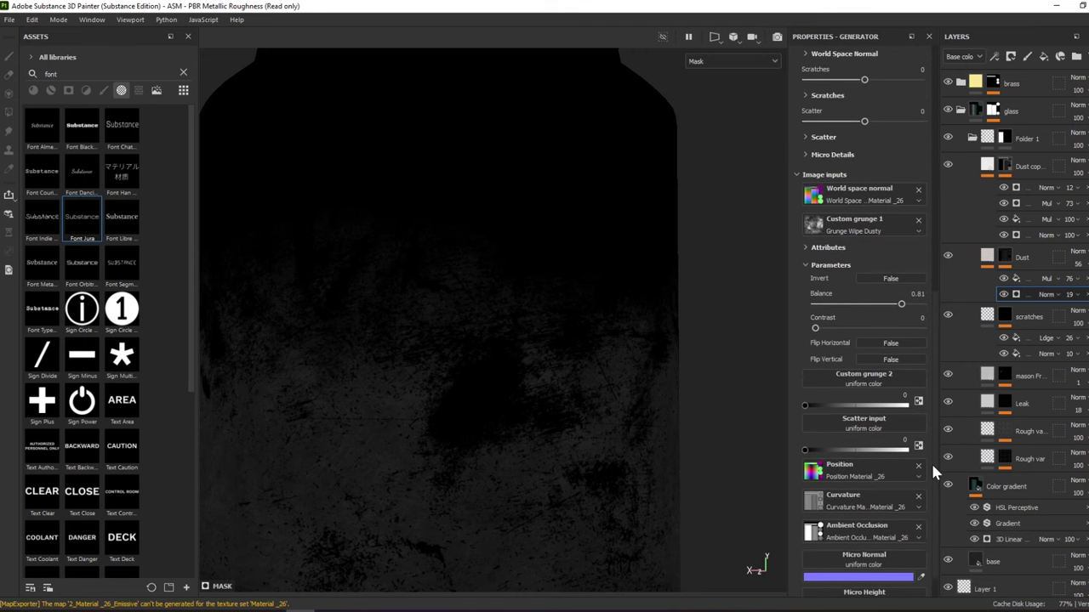
Add a fill layer above Dust copy 1 with a black mask driven by a Dirt generator
{"action": "left_click", "coordinate": [991, 167]}
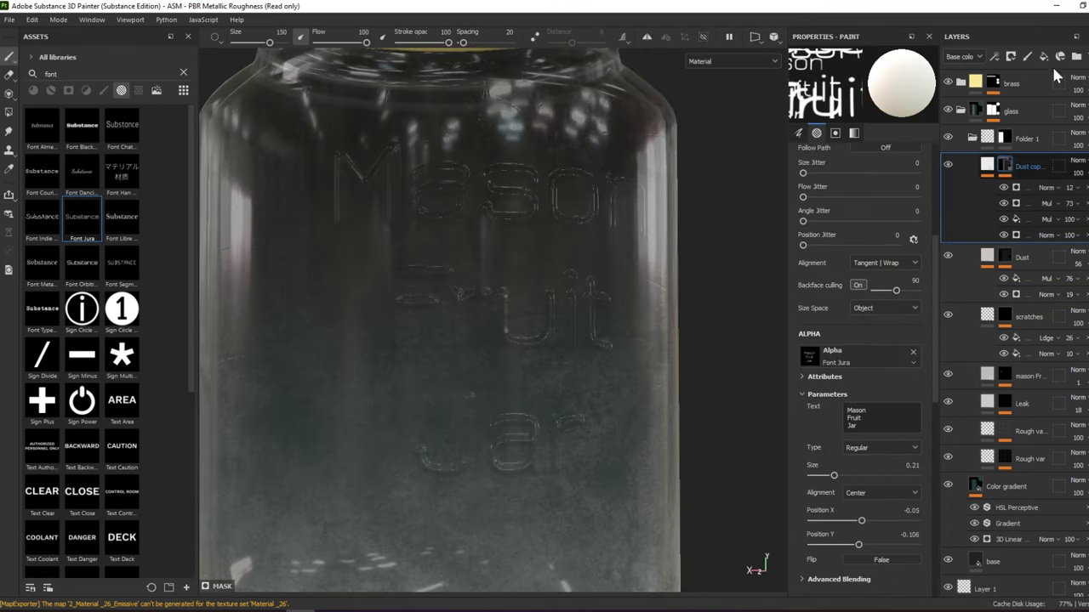
{"action": "left_click", "coordinate": [990, 128]}
{"action": "right_click", "coordinate": [1016, 179]}
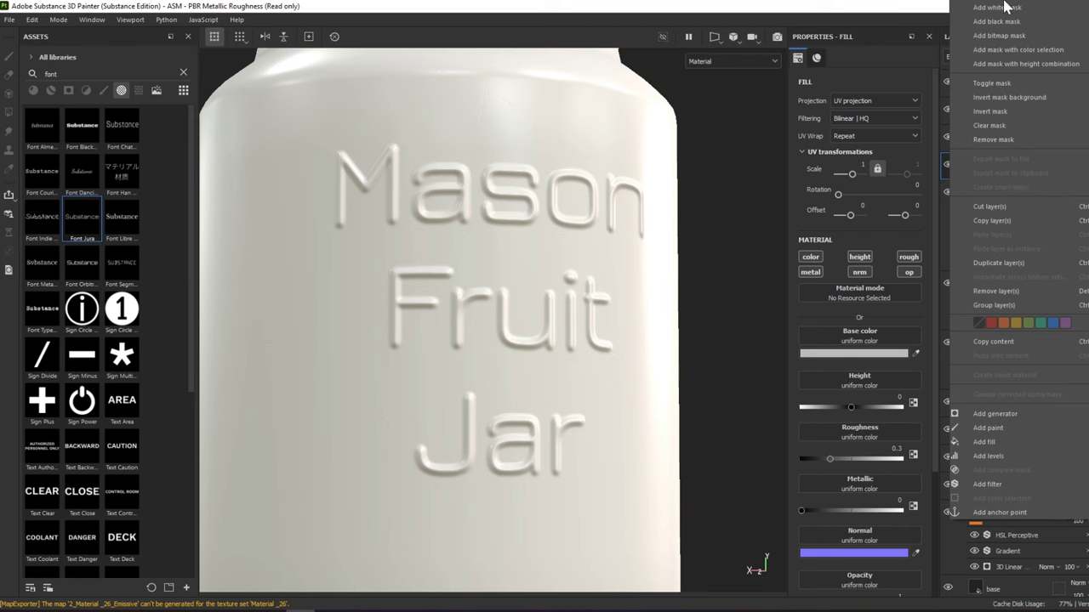
{"action": "left_click", "coordinate": [997, 21]}
{"action": "right_click", "coordinate": [1009, 162]}
{"action": "left_click", "coordinate": [1006, 376]}
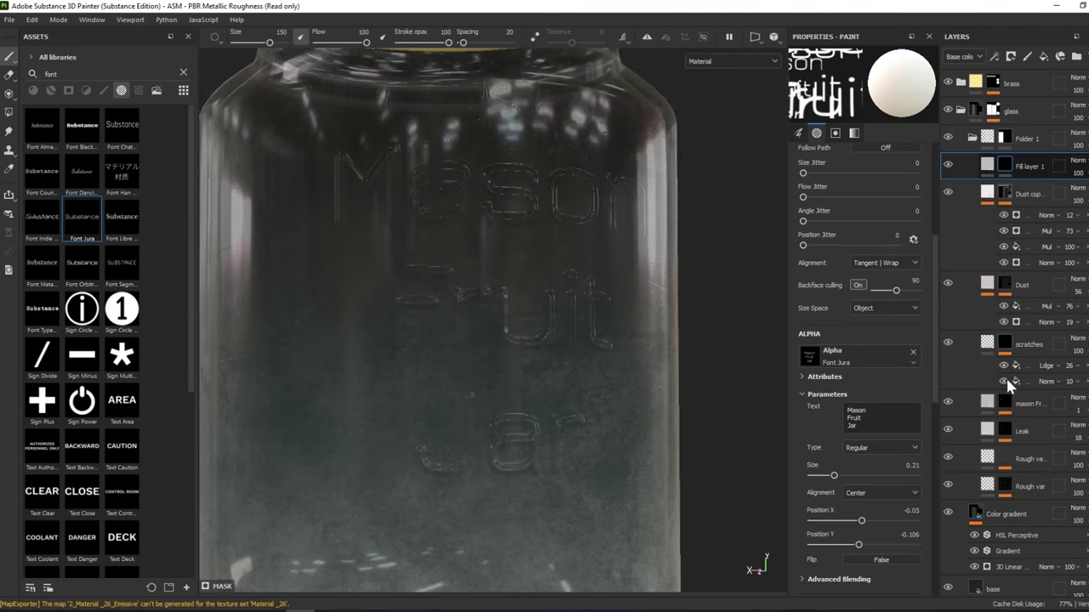
{"action": "left_click", "coordinate": [867, 79]}
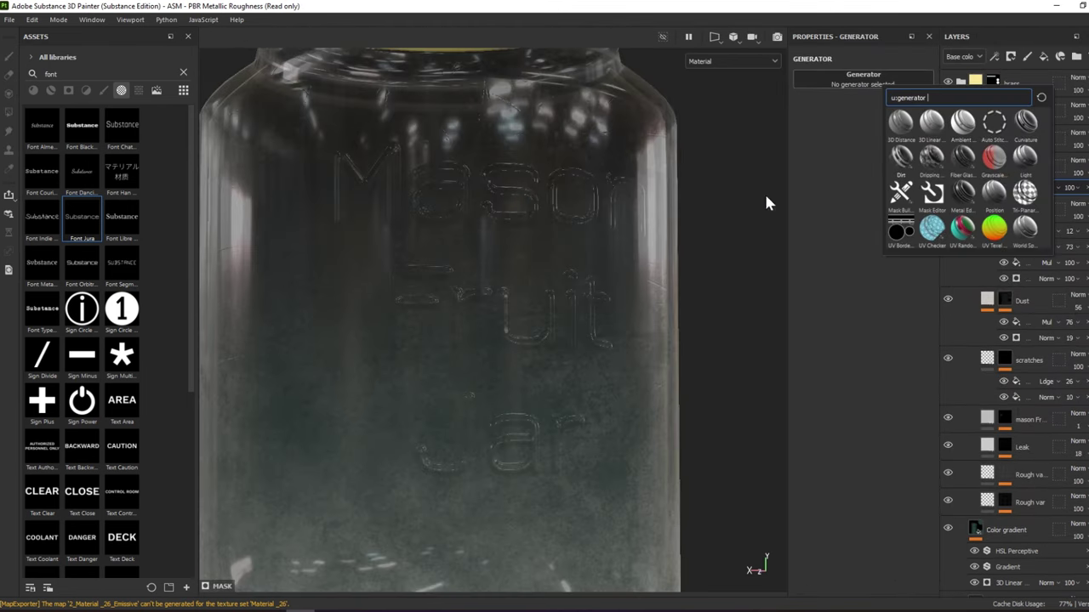
{"action": "left_click", "coordinate": [901, 156]}
{"action": "scroll", "coordinate": [935, 425], "scroll_direction": "down", "scroll_amount": 1}
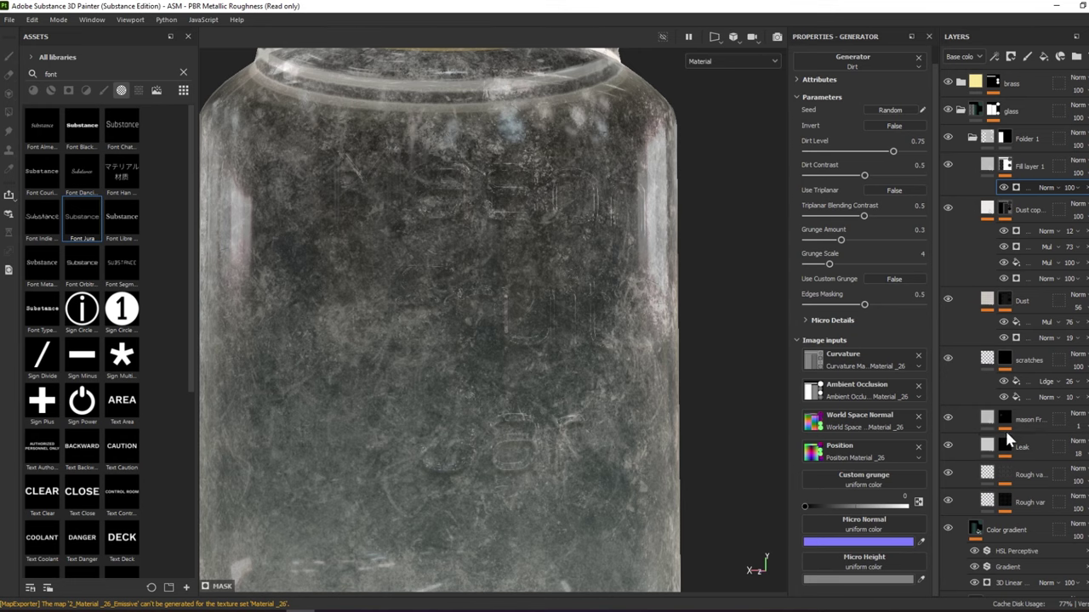
Add an anchor point to the mason Fruit jar lettering layer's mask
{"action": "left_click", "coordinate": [1028, 418]}
{"action": "right_click", "coordinate": [952, 418]}
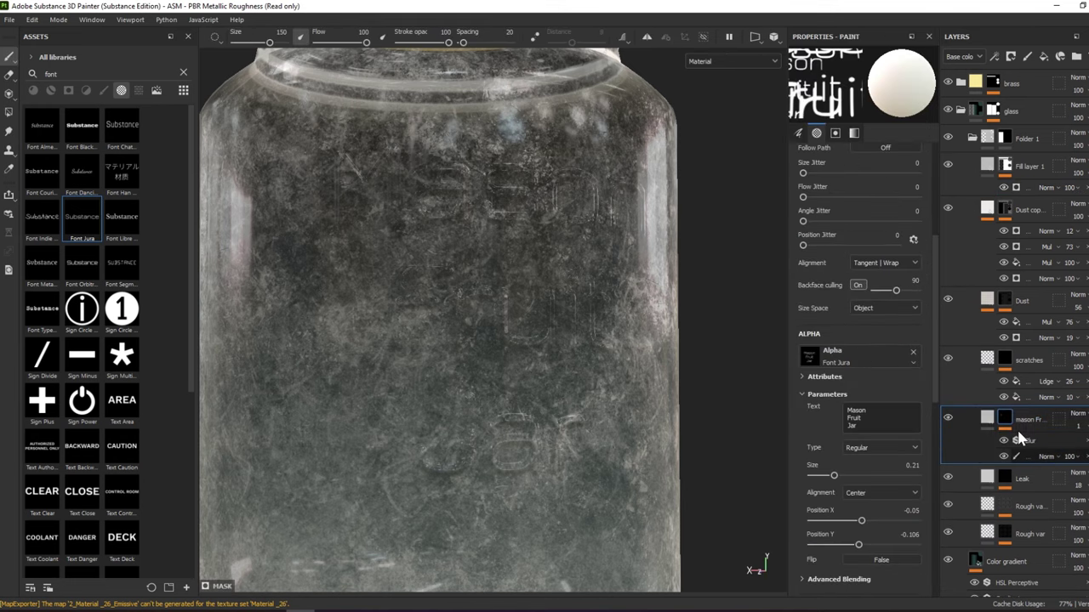
{"action": "left_click", "coordinate": [999, 512]}
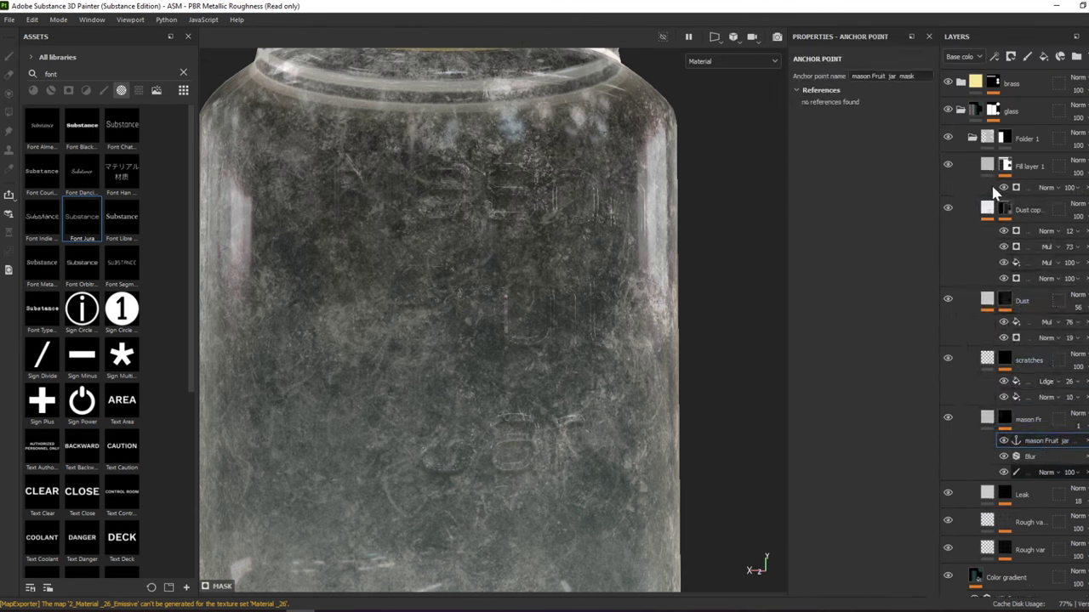
Feed the lettering anchor into Fill layer 1's Dirt generator Micro Height and enable Micro Height
{"action": "left_click", "coordinate": [1010, 164]}
{"action": "left_click", "coordinate": [1017, 188]}
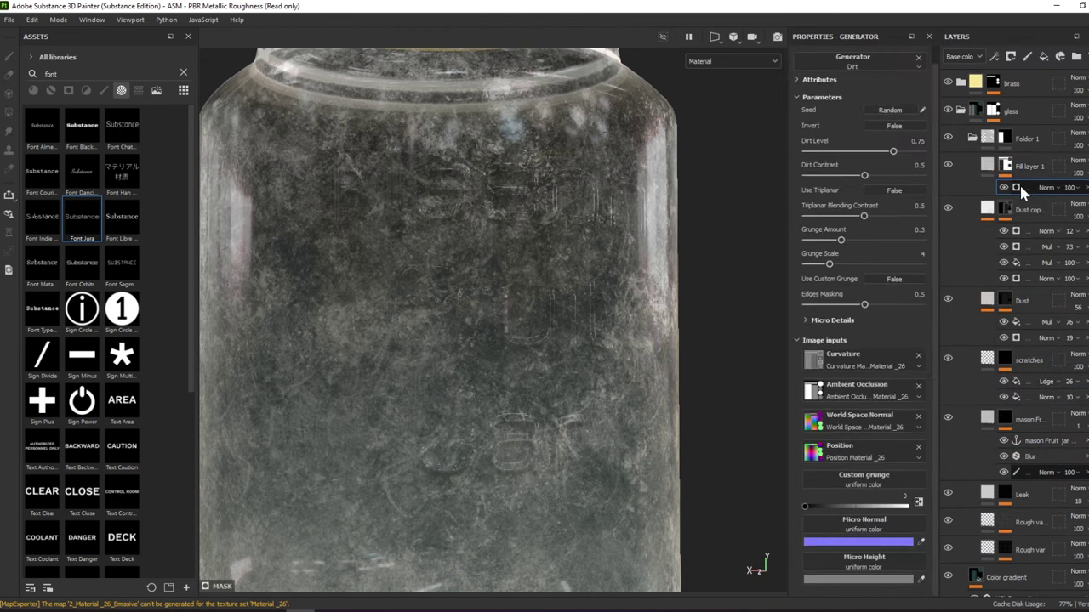
{"action": "mouse_move", "coordinate": [646, 238]}
{"action": "left_mouse_down", "text": "alt"}
{"action": "mouse_move", "coordinate": [570, 224]}
{"action": "mouse_move", "coordinate": [671, 234]}
{"action": "left_mouse_up", "text": "alt"}
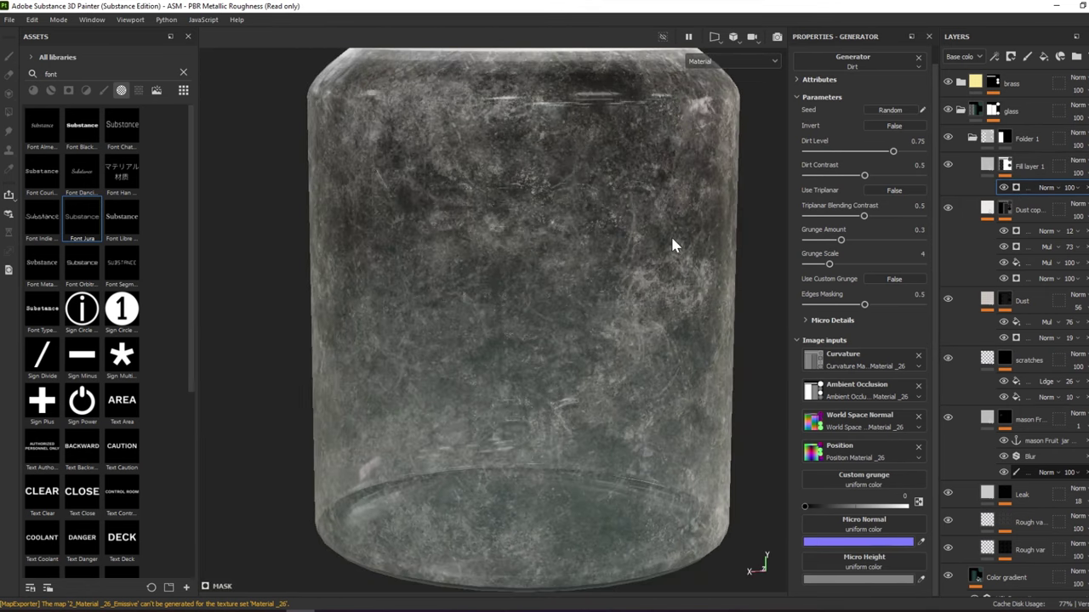
{"action": "right_click", "coordinate": [1025, 186]}
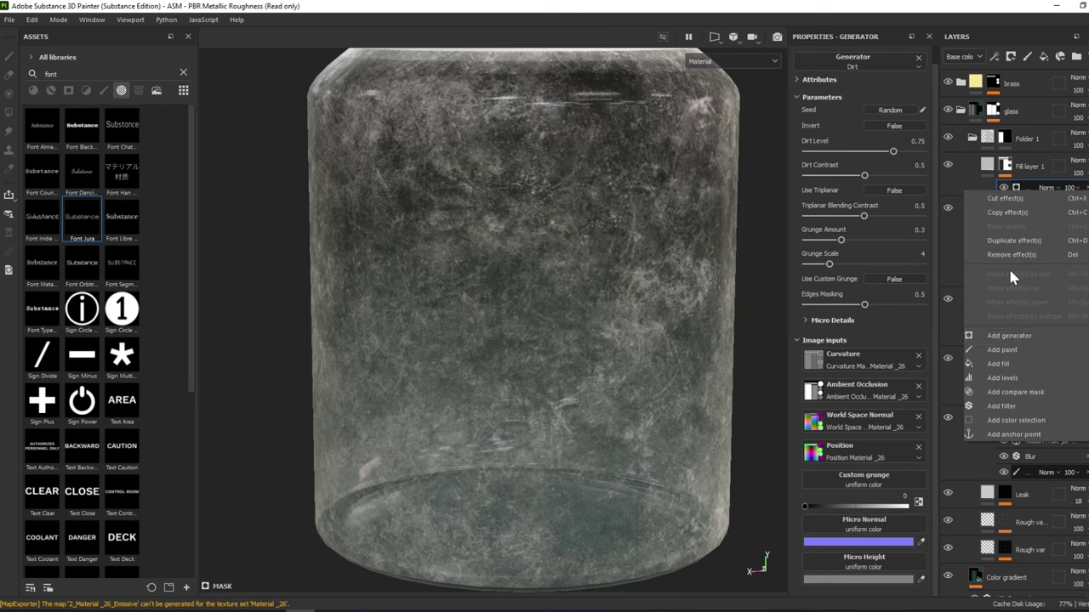
{"action": "left_click", "coordinate": [893, 500]}
{"action": "left_click", "coordinate": [900, 568]}
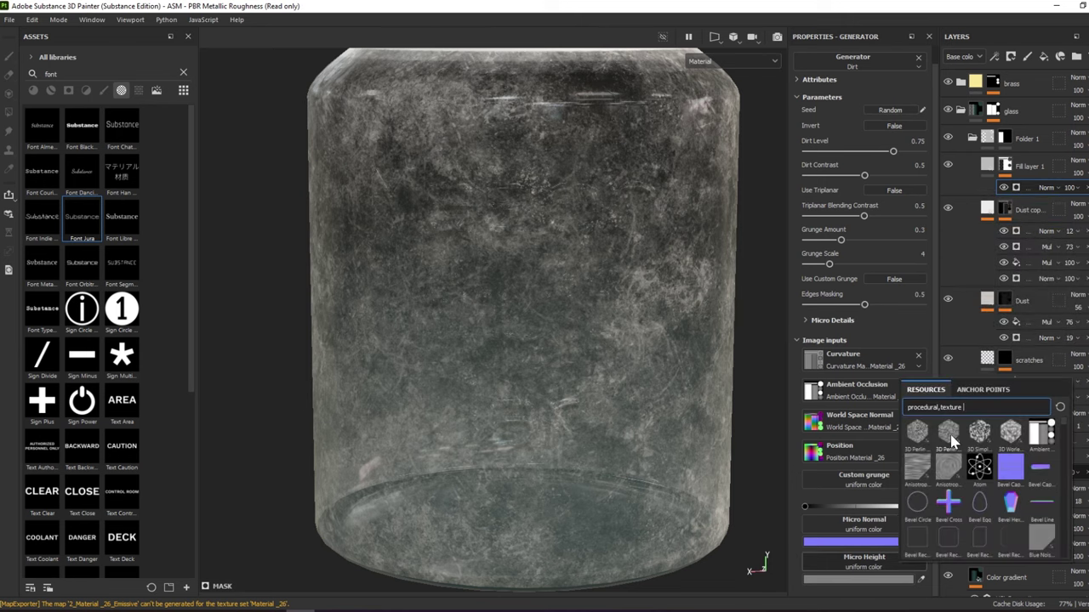
{"action": "left_click", "coordinate": [978, 392]}
{"action": "left_click", "coordinate": [943, 407]}
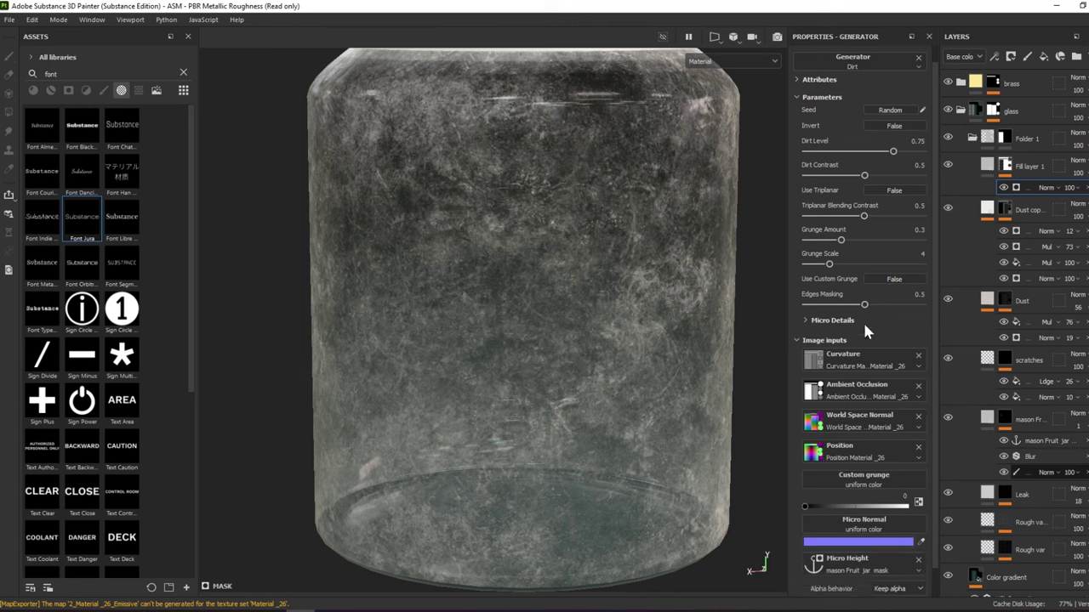
{"action": "left_click", "coordinate": [832, 321]}
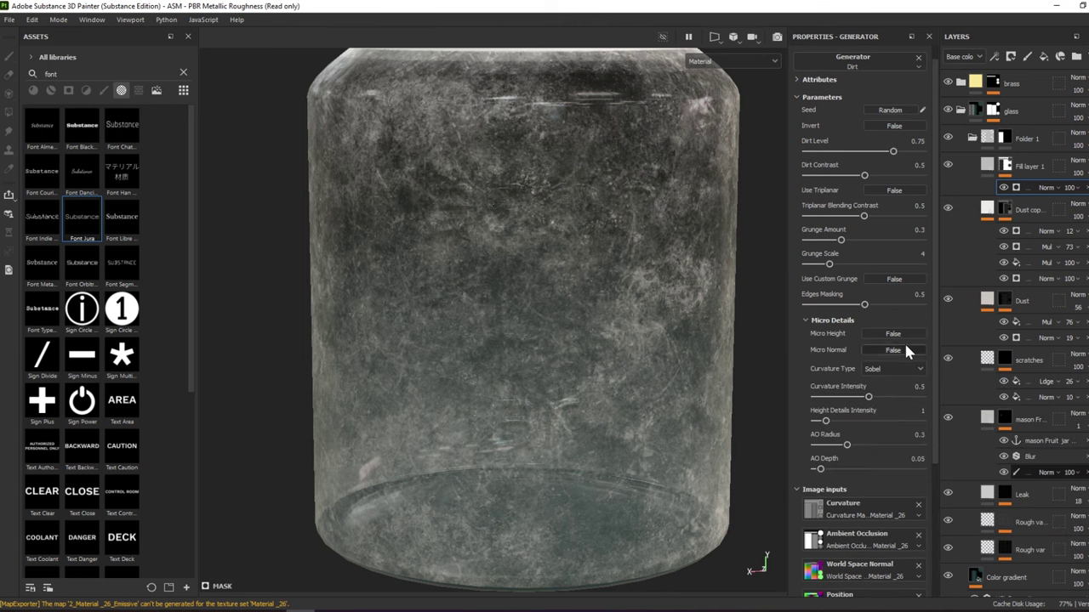
{"action": "left_click", "coordinate": [906, 332]}
Tune the dirt generator: contrast 0, adjusted grunge scale, dirt level about 0.58
{"action": "left_click", "coordinate": [1030, 183]}
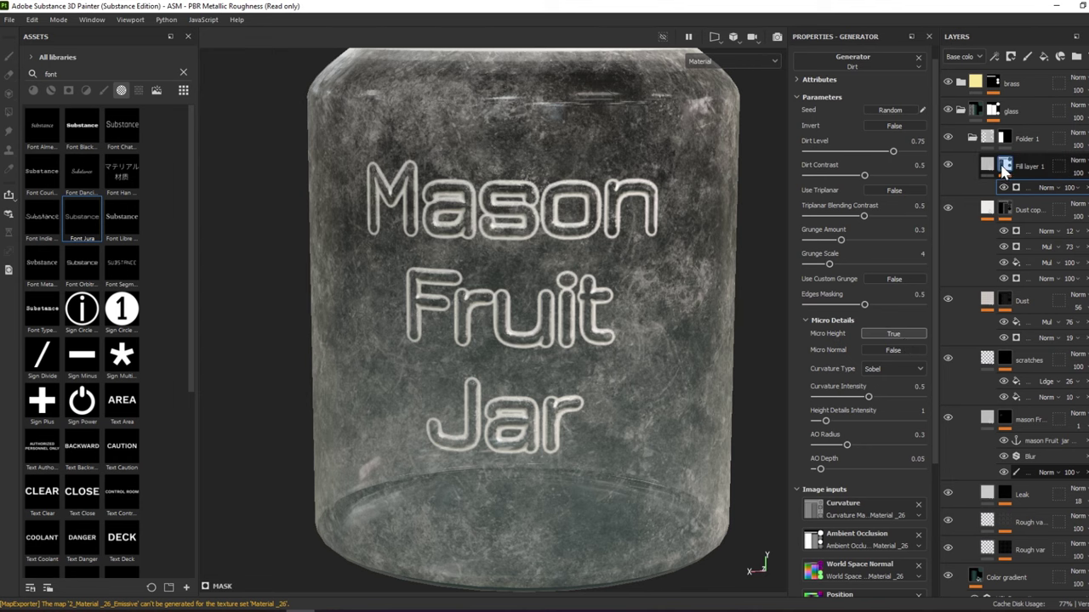
{"action": "left_click", "coordinate": [1033, 189]}
{"action": "mouse_move", "coordinate": [869, 151]}
{"action": "left_mouse_down"}
{"action": "mouse_move", "coordinate": [847, 152]}
{"action": "mouse_move", "coordinate": [831, 175]}
{"action": "mouse_move", "coordinate": [805, 175]}
{"action": "left_mouse_up"}
{"action": "left_click_drag", "start_coordinate": [847, 151], "coordinate": [855, 152]}
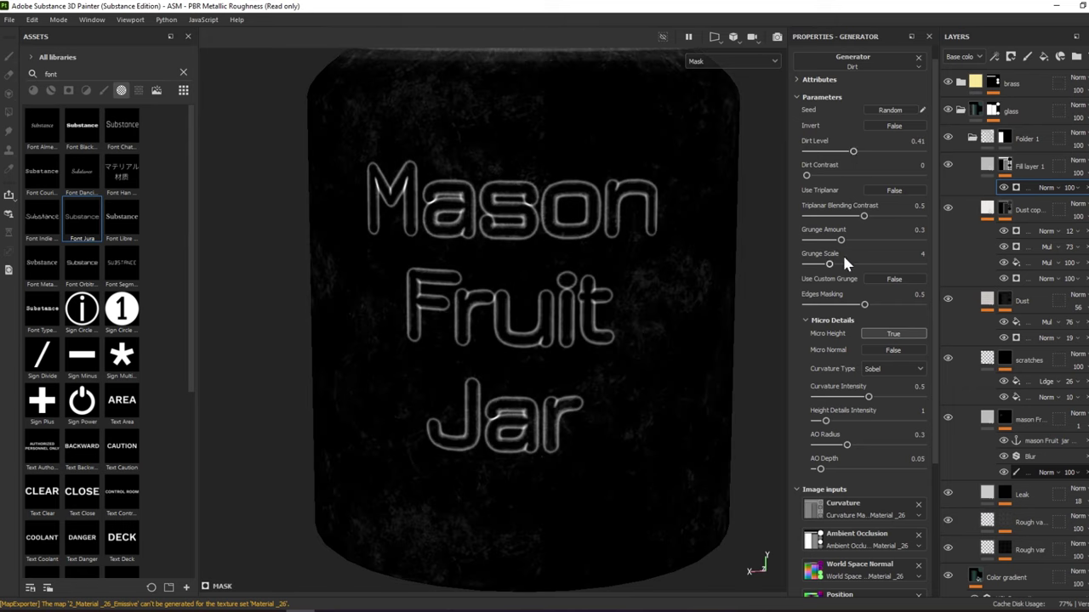
{"action": "mouse_move", "coordinate": [884, 264]}
{"action": "left_mouse_down"}
{"action": "mouse_move", "coordinate": [806, 264]}
{"action": "mouse_move", "coordinate": [885, 241]}
{"action": "mouse_move", "coordinate": [840, 216]}
{"action": "mouse_move", "coordinate": [847, 242]}
{"action": "left_mouse_up"}
{"action": "mouse_move", "coordinate": [843, 150]}
{"action": "left_mouse_down"}
{"action": "mouse_move", "coordinate": [873, 151]}
{"action": "mouse_move", "coordinate": [870, 175]}
{"action": "mouse_move", "coordinate": [885, 177]}
{"action": "mouse_move", "coordinate": [871, 158]}
{"action": "left_mouse_up"}
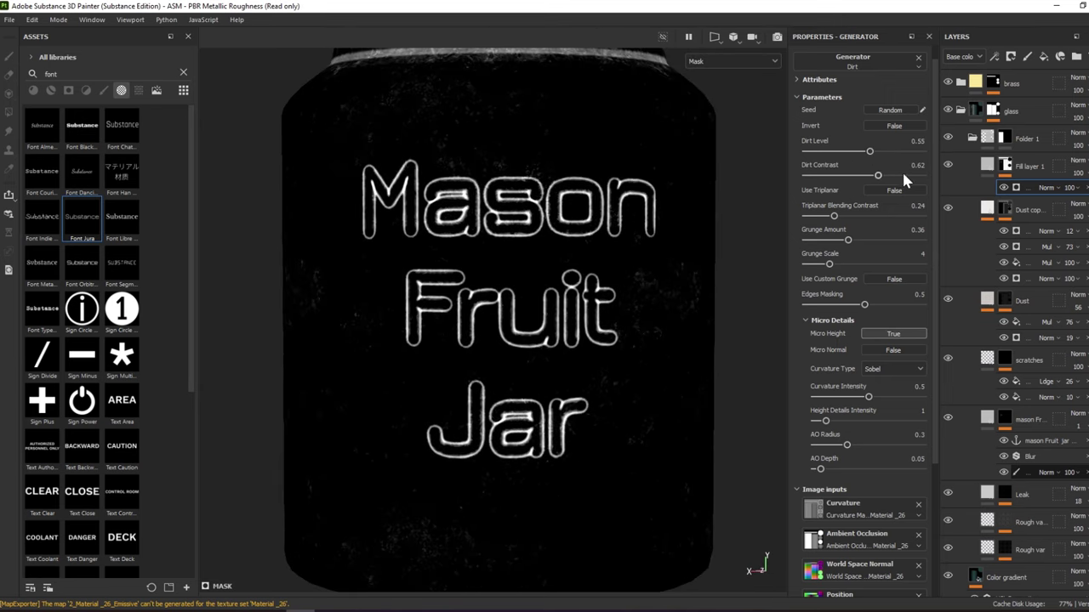
Lower the dirt effect opacity step by step down to 6
{"action": "left_click", "coordinate": [1069, 187]}
{"action": "left_click_drag", "start_coordinate": [1084, 211], "coordinate": [1077, 211]}
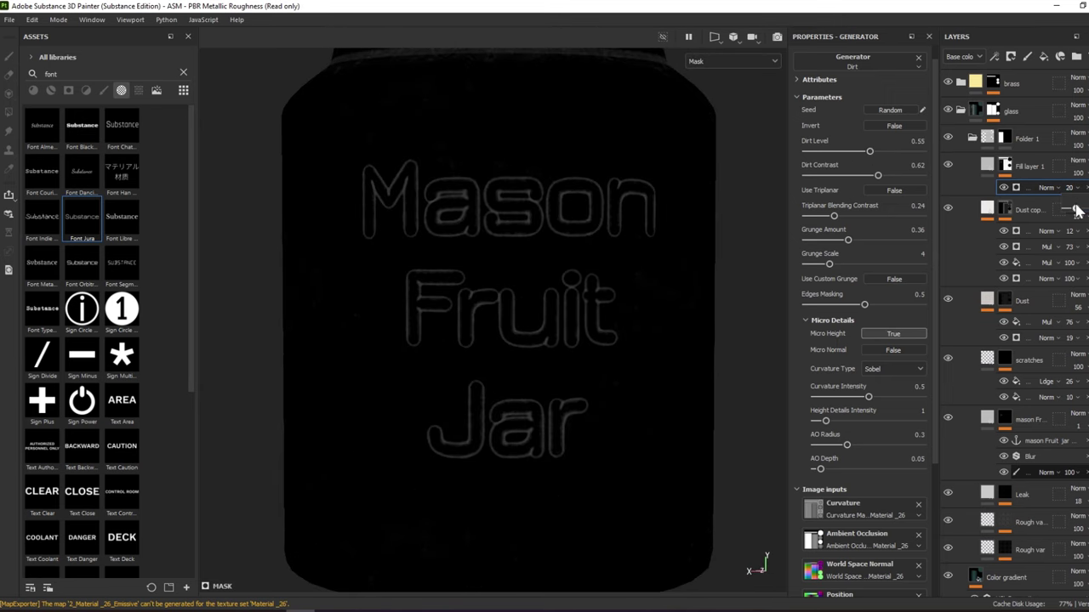
{"action": "key", "text": "m"}
{"action": "mouse_move", "coordinate": [656, 170]}
{"action": "left_mouse_down", "text": "alt"}
{"action": "mouse_move", "coordinate": [626, 146]}
{"action": "mouse_move", "coordinate": [624, 101]}
{"action": "mouse_move", "coordinate": [552, 243]}
{"action": "left_mouse_up", "text": "alt"}
{"action": "scroll", "coordinate": [638, 170], "scroll_direction": "up", "scroll_amount": 3}
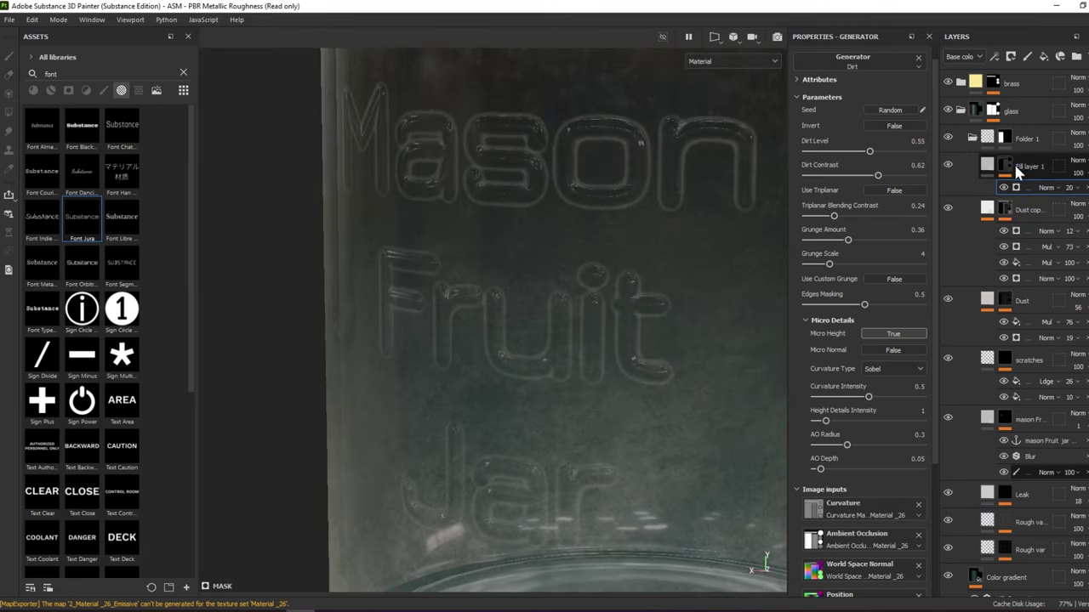
{"action": "key", "text": "m"}
{"action": "left_click", "coordinate": [1069, 187]}
{"action": "left_click_drag", "start_coordinate": [1080, 209], "coordinate": [1073, 208]}
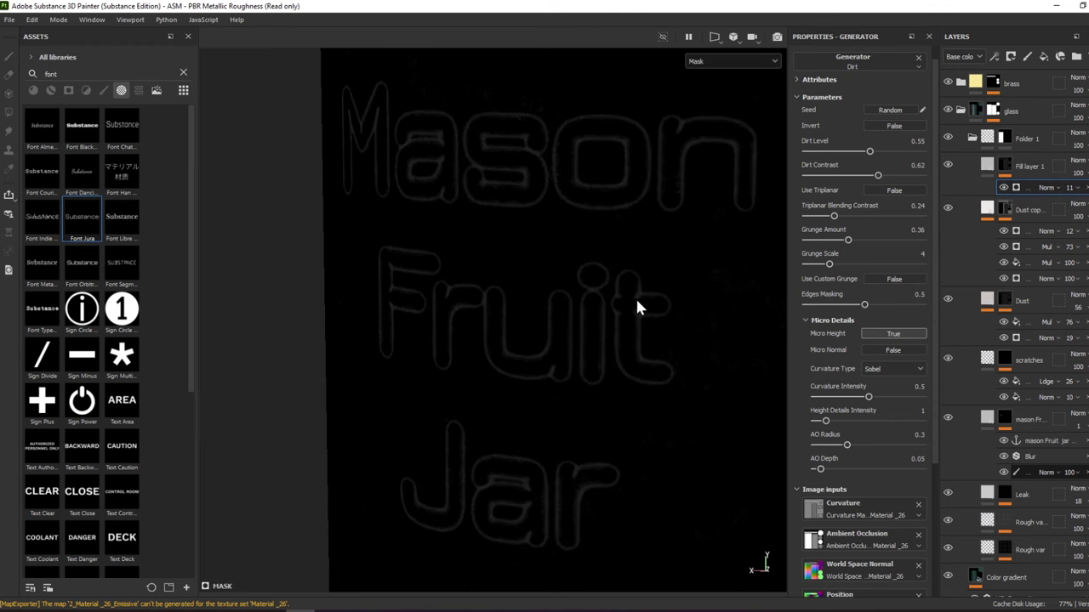
{"action": "key", "text": "m"}
{"action": "left_click_drag", "start_coordinate": [685, 267], "coordinate": [752, 243], "text": "alt"}
{"action": "left_click", "coordinate": [1069, 187]}
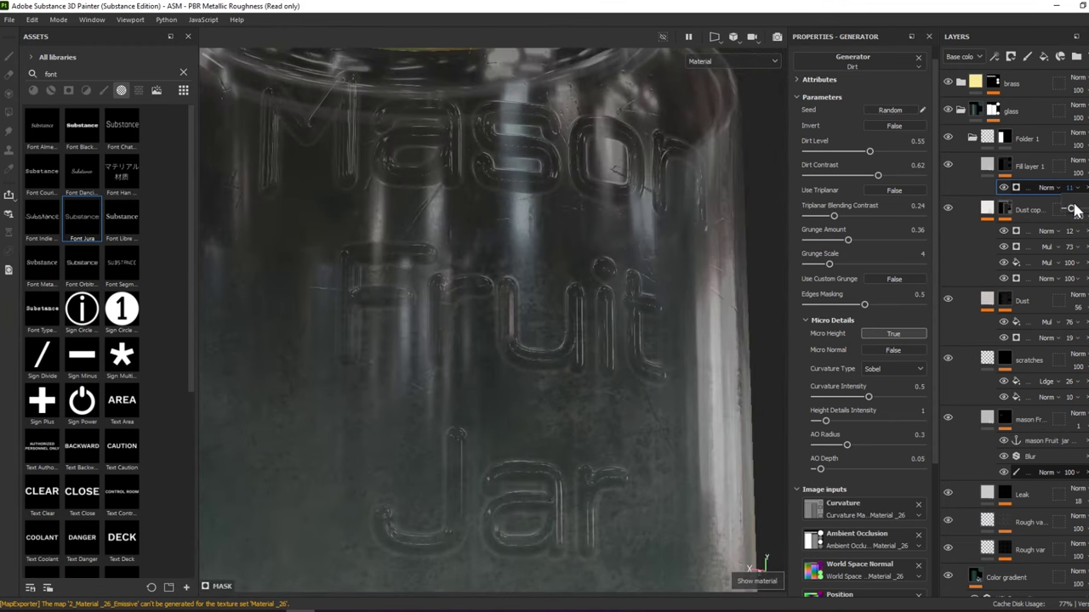
{"action": "left_click_drag", "start_coordinate": [1078, 209], "coordinate": [1072, 212]}
Rename Fill layer 1 to 'dust edge'
{"action": "left_click_drag", "start_coordinate": [554, 236], "coordinate": [612, 236], "text": "alt"}
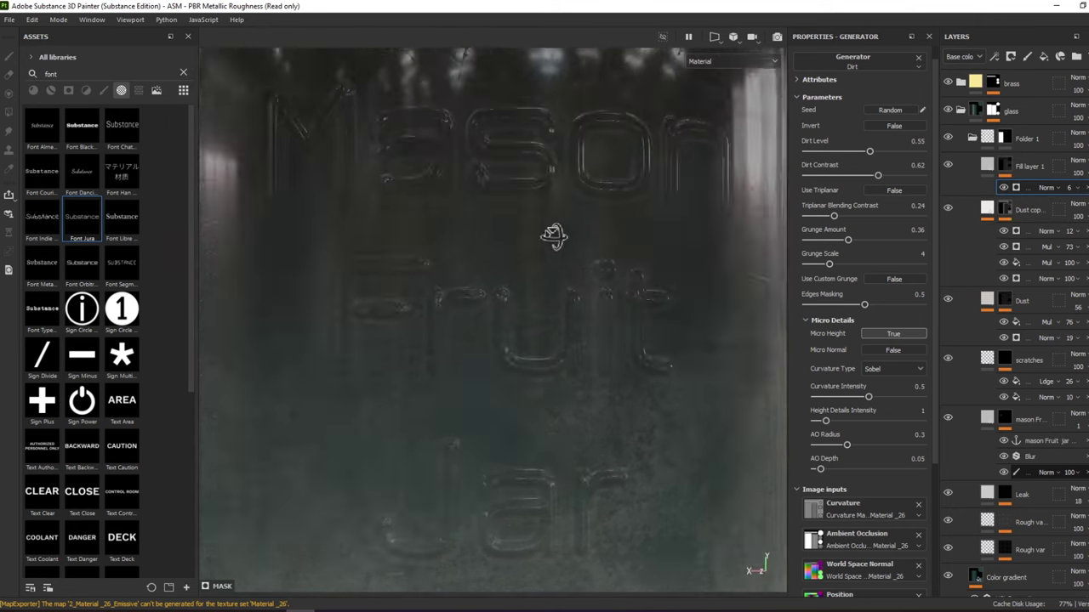
{"action": "scroll", "coordinate": [612, 236], "scroll_direction": "down", "scroll_amount": 5}
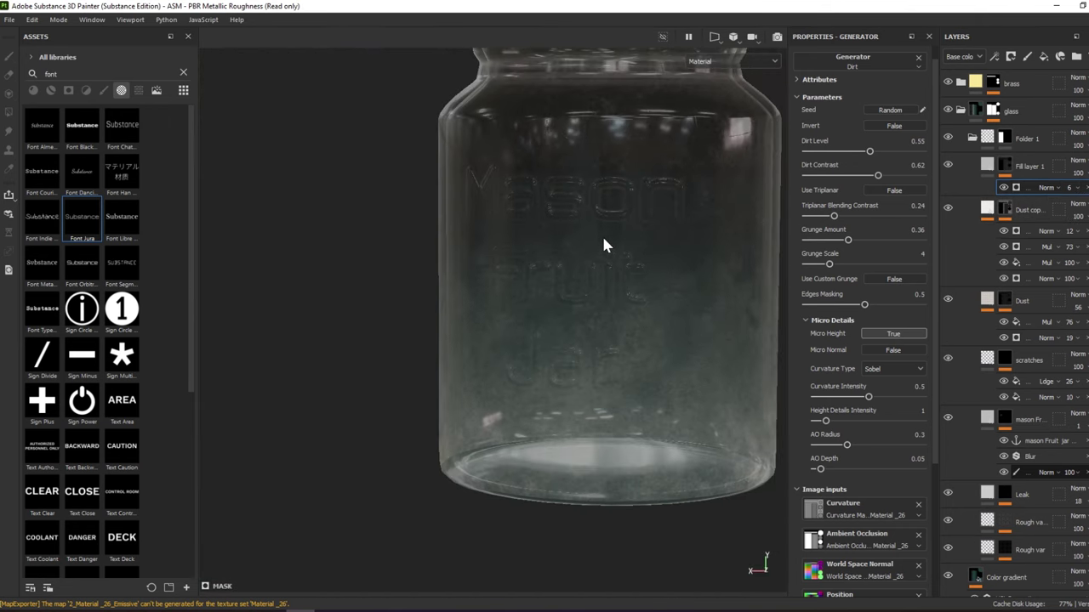
{"action": "mouse_move", "coordinate": [550, 297]}
{"action": "left_mouse_down", "text": "alt"}
{"action": "mouse_move", "coordinate": [618, 263]}
{"action": "mouse_move", "coordinate": [593, 201]}
{"action": "mouse_move", "coordinate": [561, 201]}
{"action": "left_mouse_up", "text": "alt"}
{"action": "double_click", "coordinate": [1033, 163]}
{"action": "type", "text": "dust edge"}
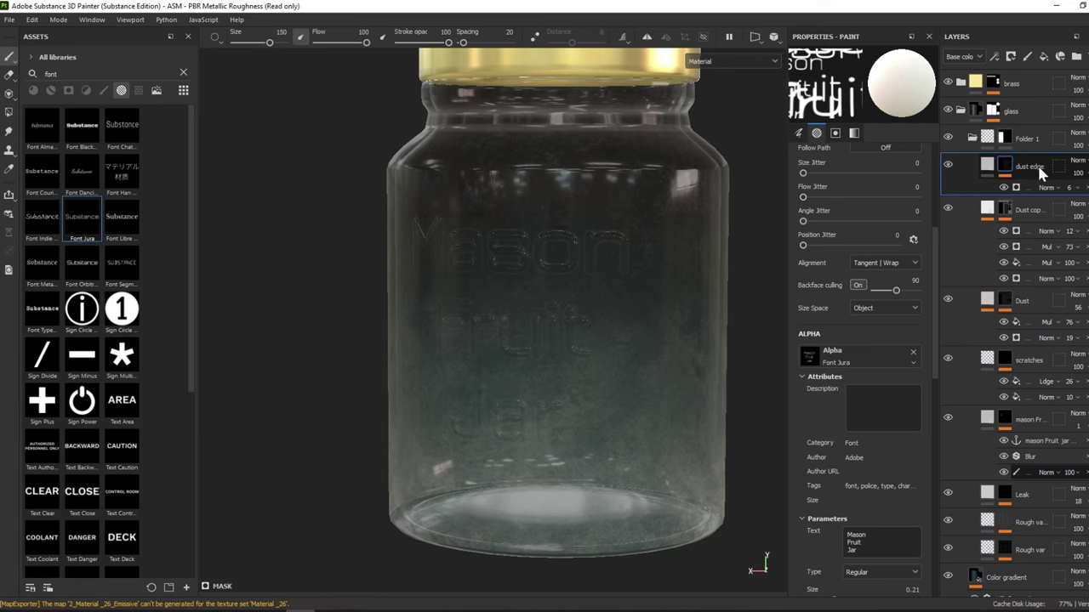
{"action": "key", "text": "Return"}
Add a fill layer with roughness about 0.92 and pale cream base colour, then give it a black mask
{"action": "left_click", "coordinate": [1043, 56]}
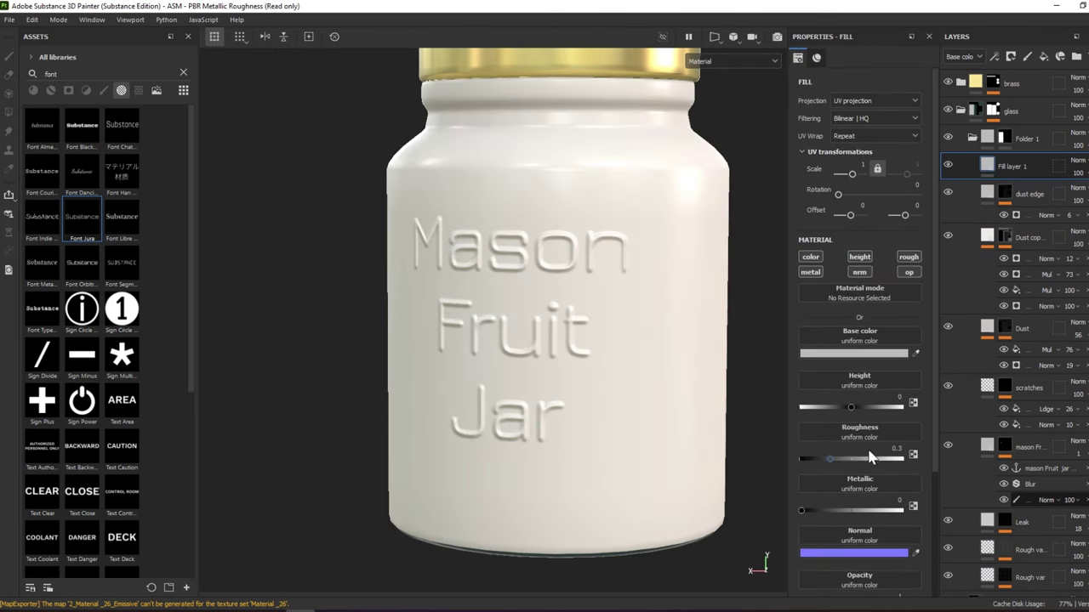
{"action": "left_click_drag", "start_coordinate": [870, 458], "coordinate": [895, 464]}
{"action": "right_click", "coordinate": [1014, 168]}
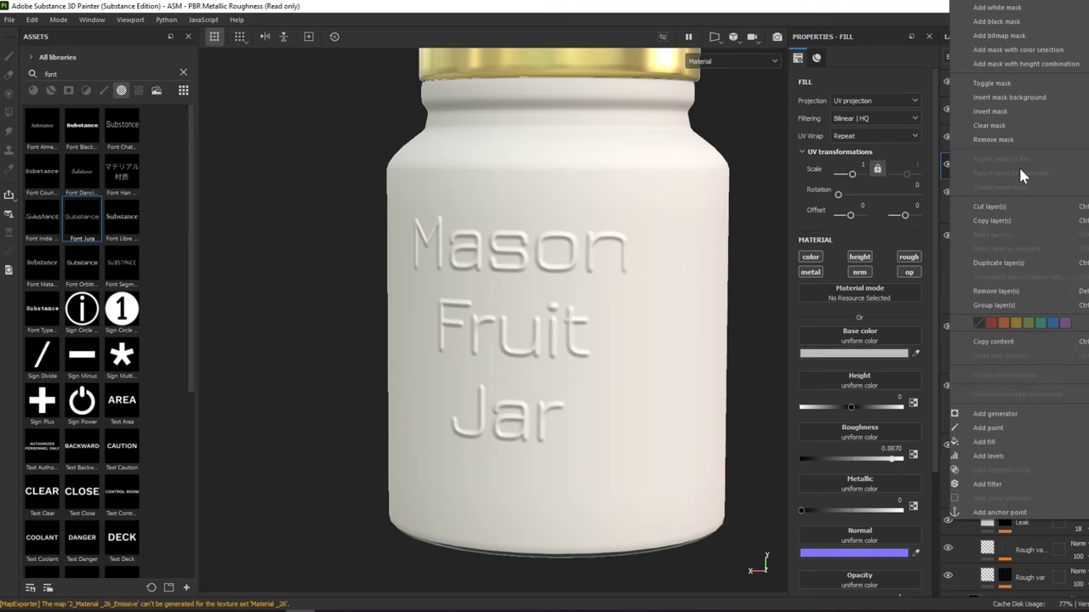
{"action": "left_click", "coordinate": [868, 353]}
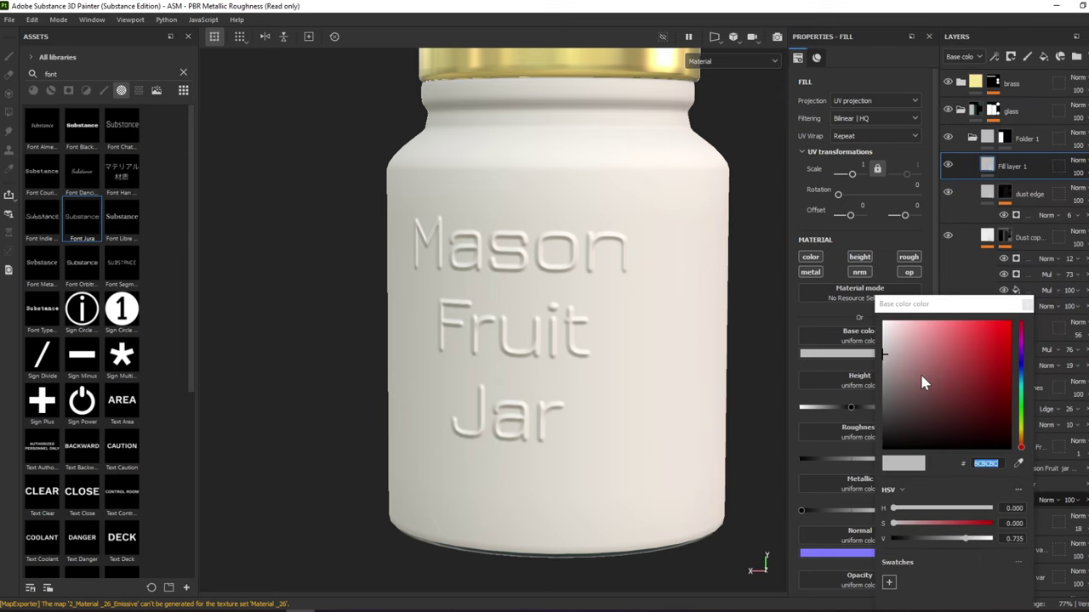
{"action": "left_click", "coordinate": [1022, 435]}
{"action": "left_click_drag", "start_coordinate": [899, 369], "coordinate": [904, 337]}
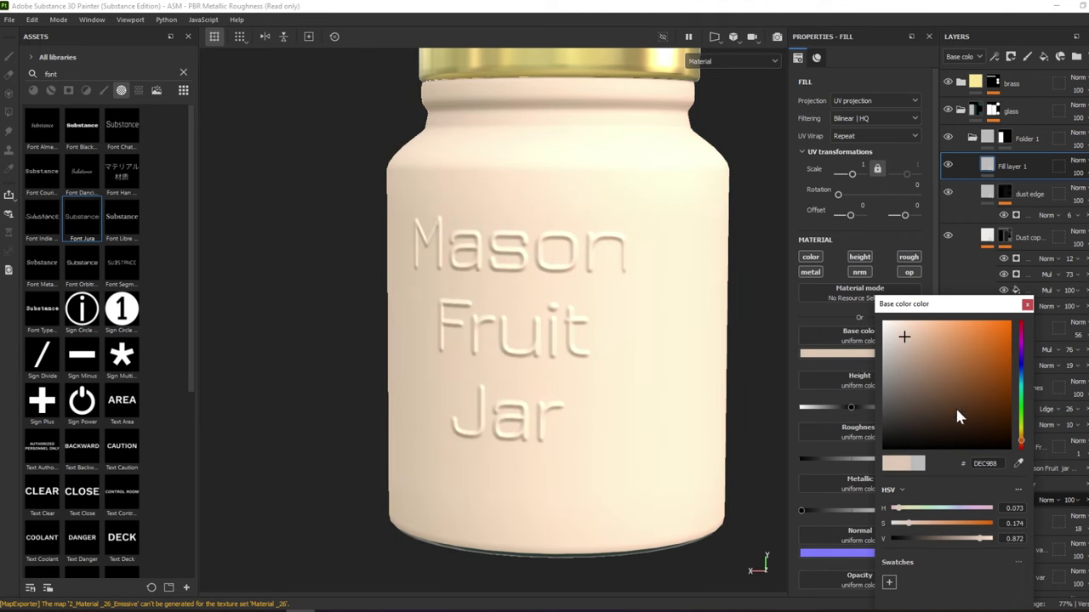
{"action": "right_click", "coordinate": [1004, 163]}
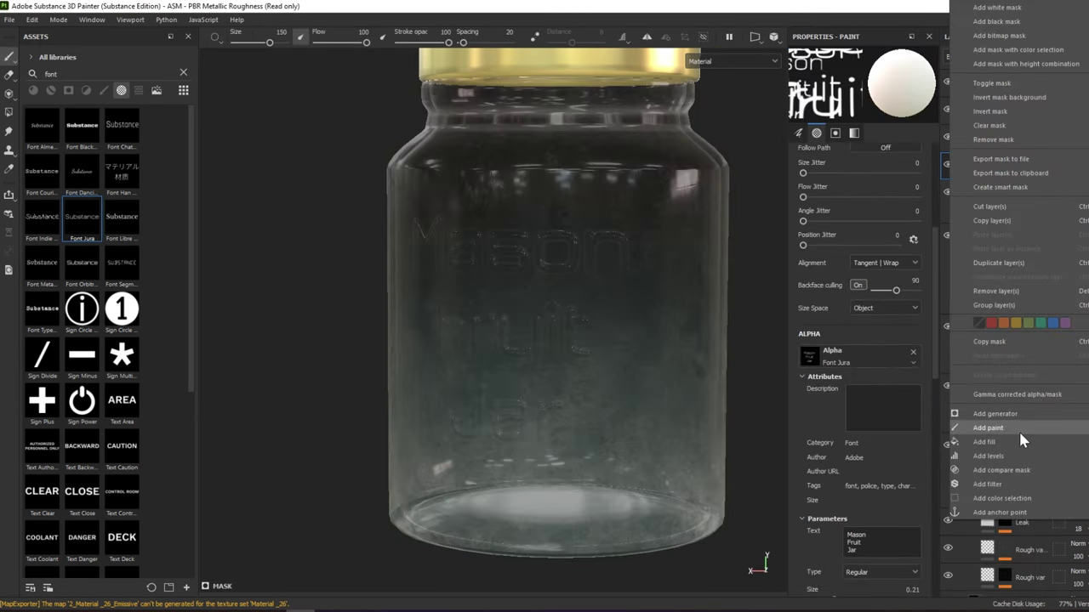
{"action": "left_click", "coordinate": [1016, 434]}
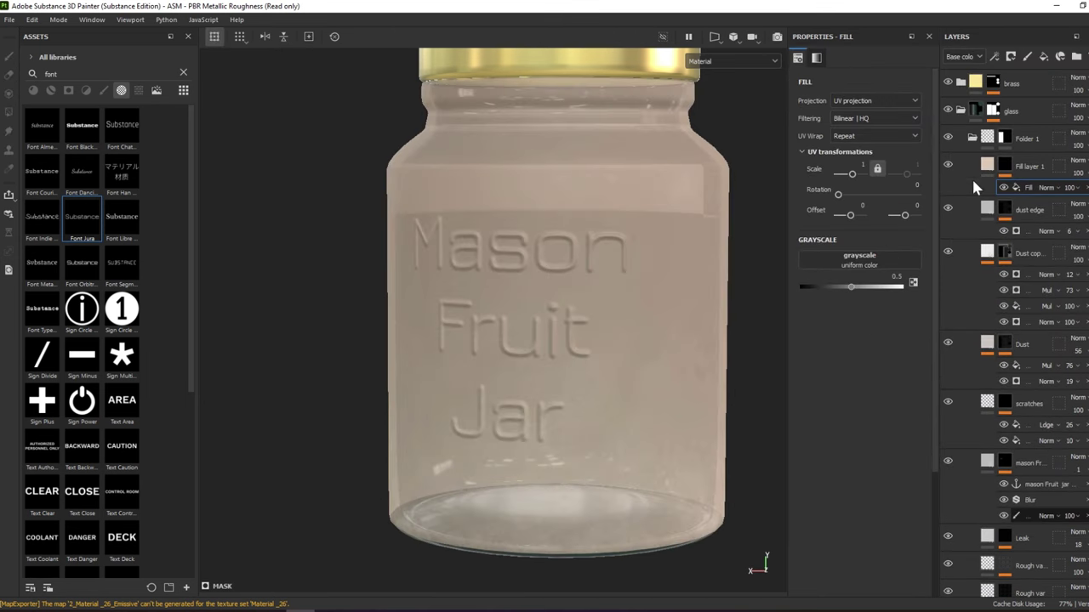
Fill the mask with the Grunge Leak Spots texture at scale 3
{"action": "left_click", "coordinate": [893, 256]}
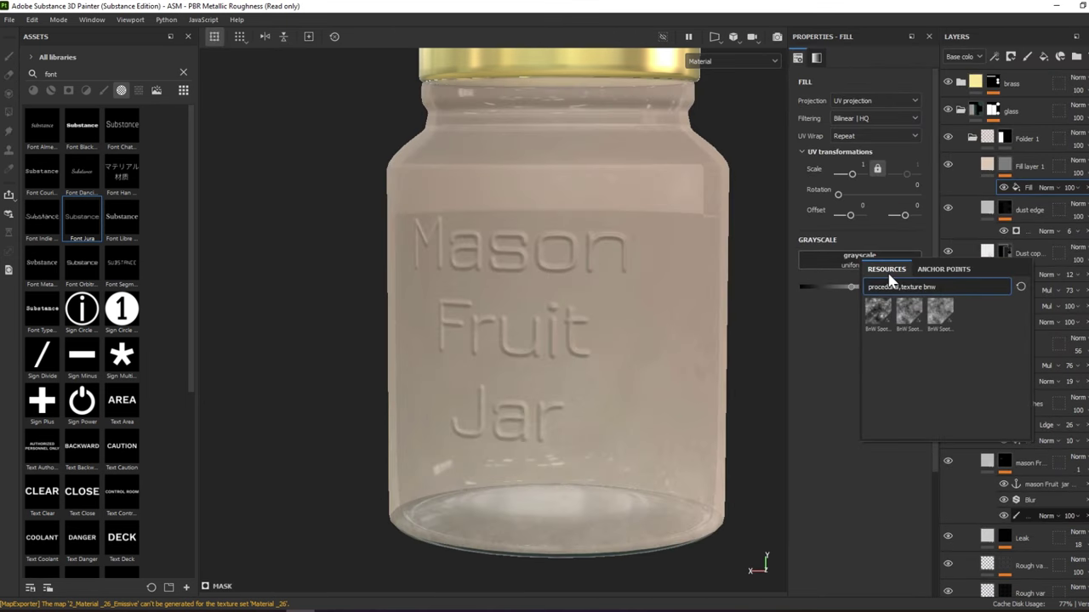
{"action": "key", "text": "BackSpace"}
{"action": "type", "text": "grunge"}
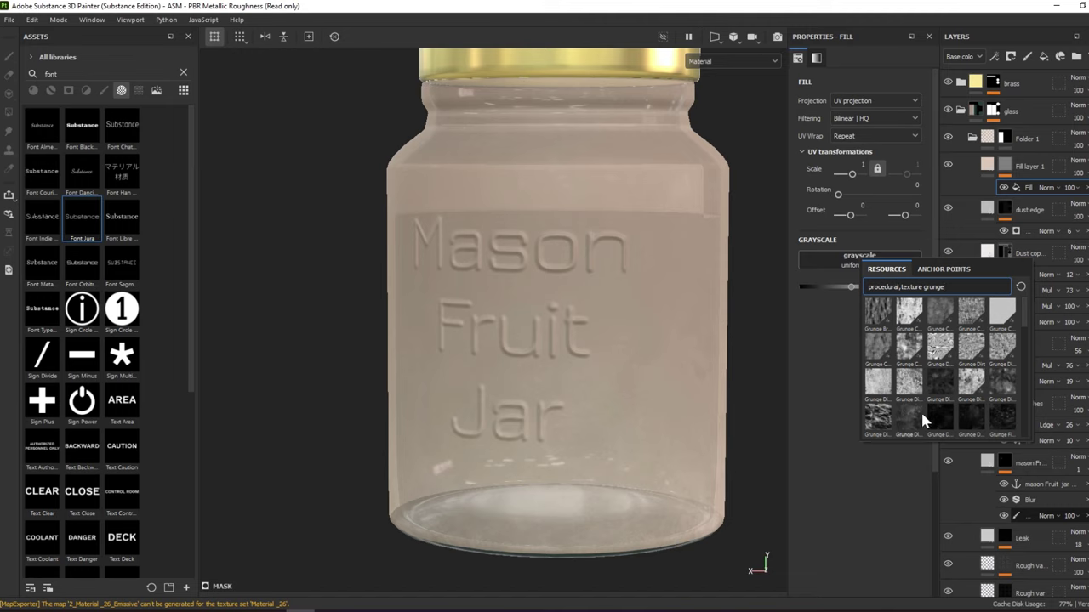
{"action": "scroll", "coordinate": [922, 415], "scroll_direction": "down", "scroll_amount": 3}
{"action": "scroll", "coordinate": [922, 417], "scroll_direction": "up", "scroll_amount": 2}
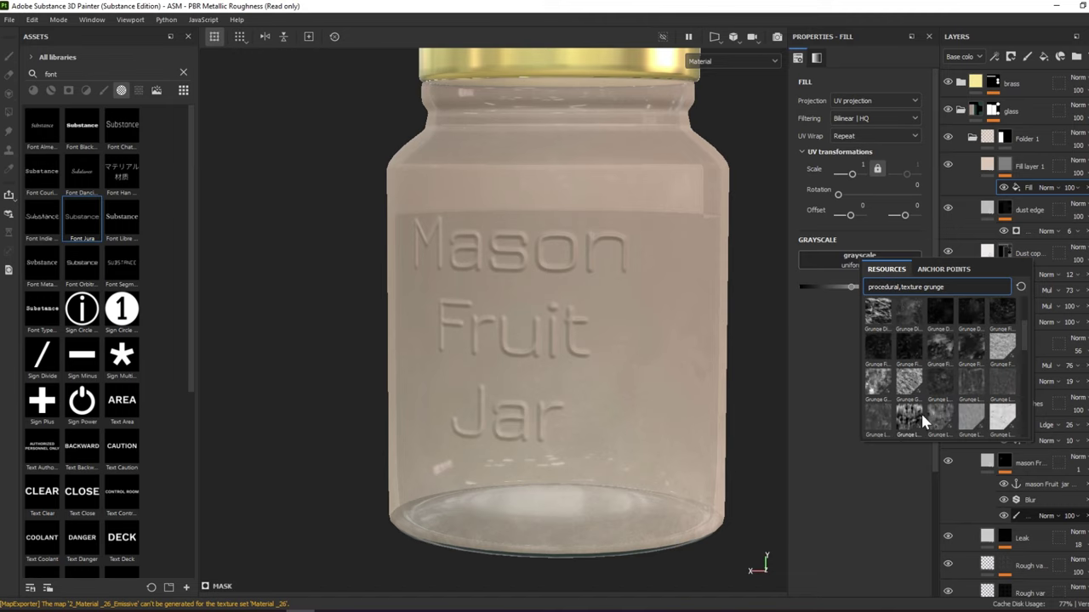
{"action": "left_click", "coordinate": [884, 416]}
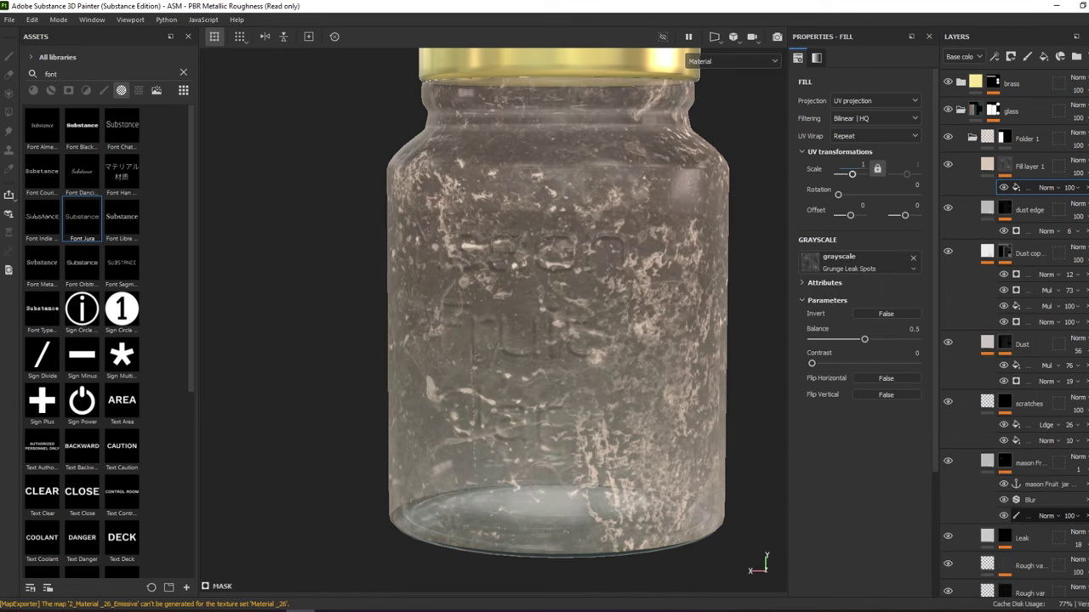
{"action": "left_click_drag", "start_coordinate": [851, 173], "coordinate": [854, 174]}
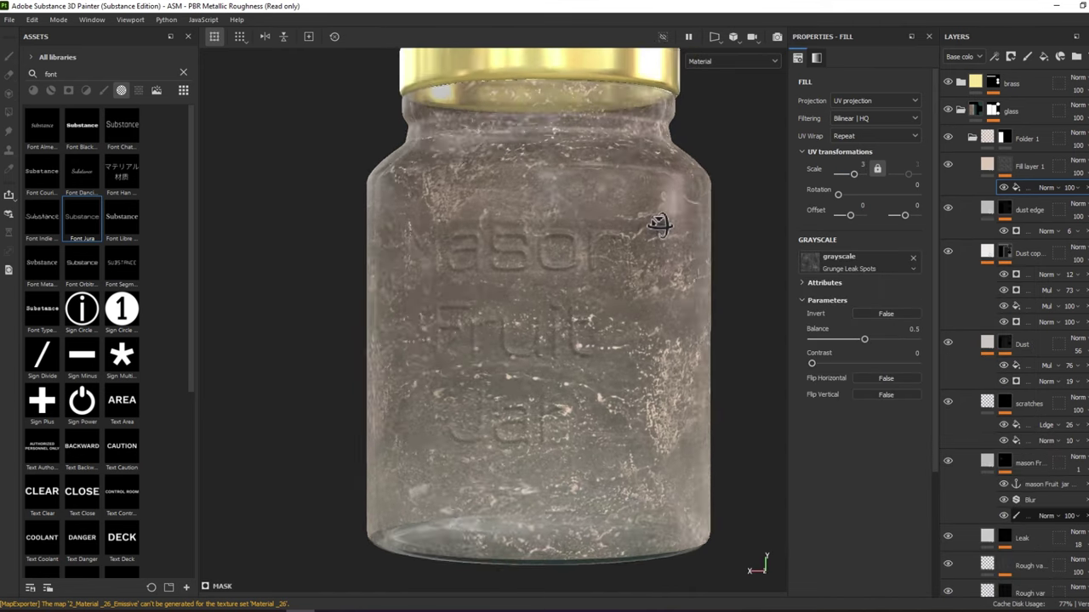
Raise the grunge contrast and drop its balance to 0.06 for sparse specks
{"action": "mouse_move", "coordinate": [649, 224]}
{"action": "left_mouse_down", "text": "alt"}
{"action": "mouse_move", "coordinate": [721, 228]}
{"action": "mouse_move", "coordinate": [744, 369]}
{"action": "mouse_move", "coordinate": [645, 189]}
{"action": "mouse_move", "coordinate": [573, 187]}
{"action": "left_mouse_up", "text": "alt"}
{"action": "key", "text": "F1"}
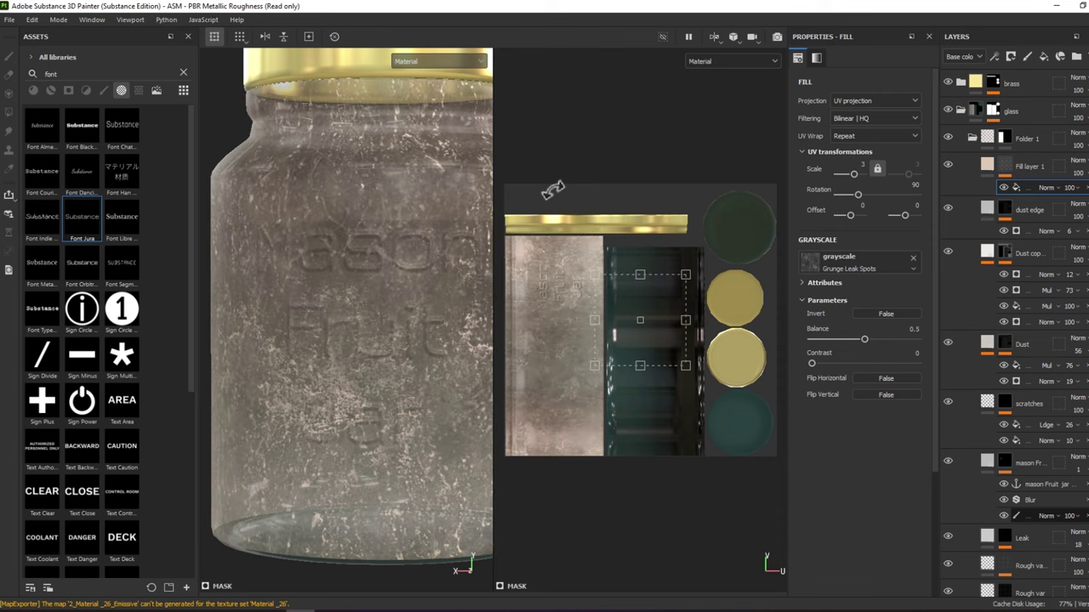
{"action": "left_click", "coordinate": [868, 363]}
{"action": "left_click_drag", "start_coordinate": [838, 340], "coordinate": [815, 336]}
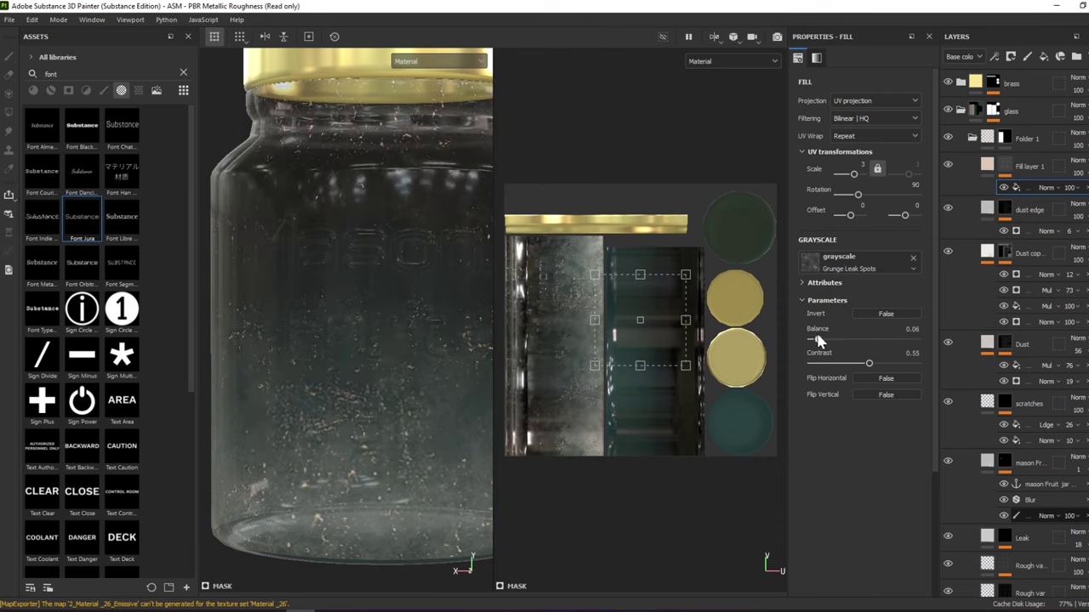
{"action": "key", "text": "F2"}
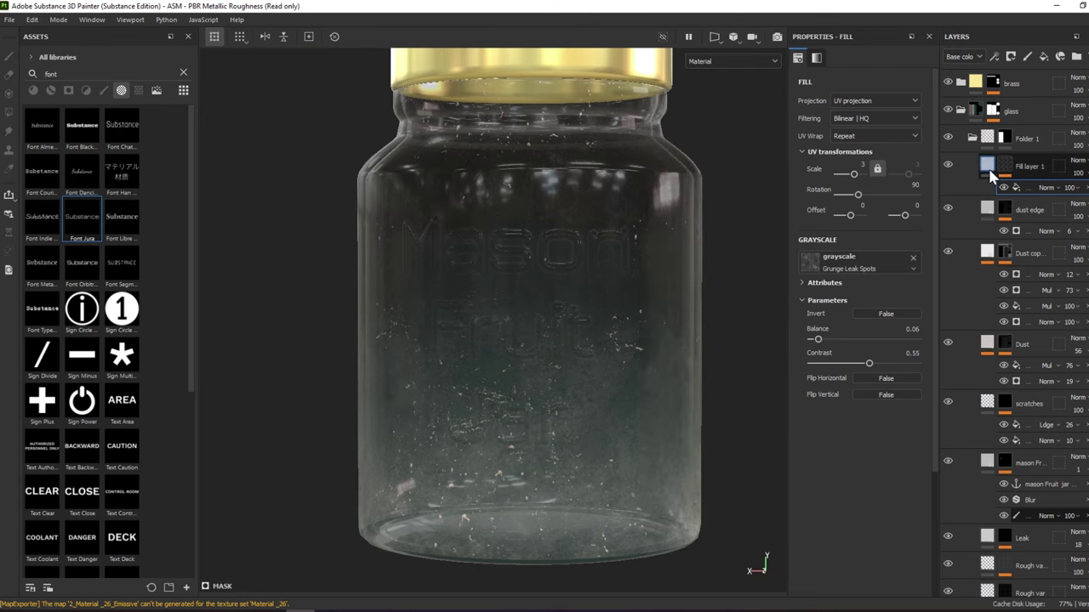
{"action": "left_click", "coordinate": [987, 165]}
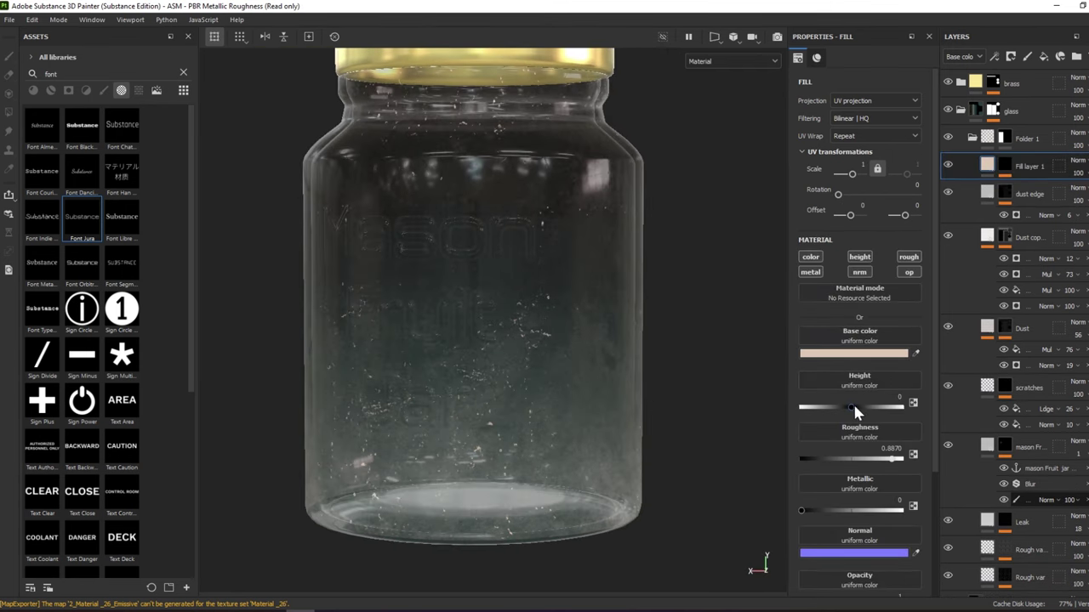
Give the dust specks a height of 0.01
{"action": "left_click_drag", "start_coordinate": [854, 409], "coordinate": [856, 410]}
{"action": "left_click_drag", "start_coordinate": [792, 376], "coordinate": [576, 319], "text": "alt"}
{"action": "scroll", "coordinate": [544, 315], "scroll_direction": "up", "scroll_amount": 3}
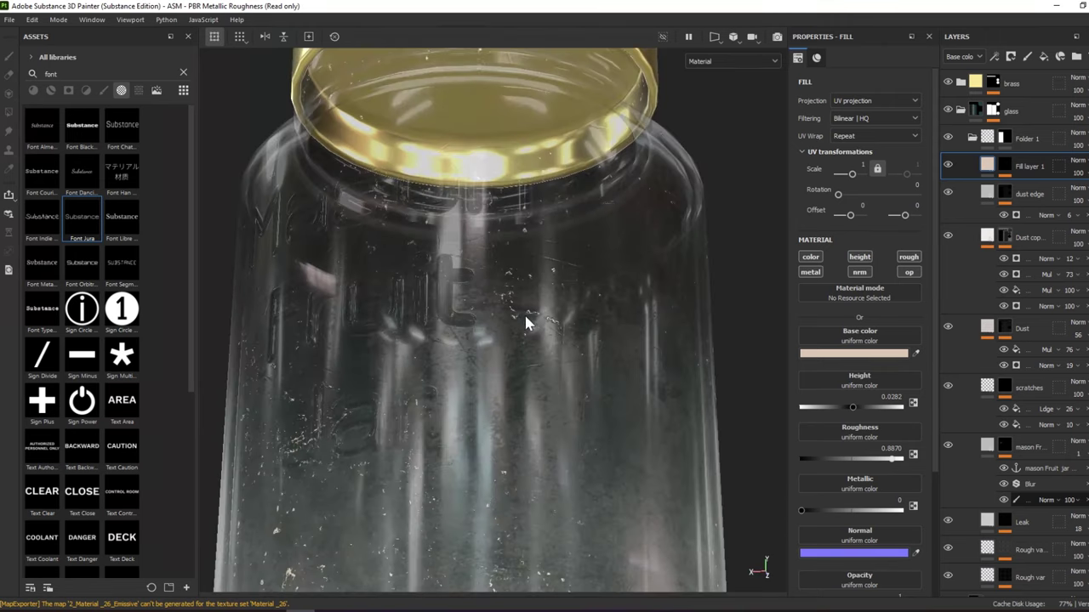
{"action": "scroll", "coordinate": [544, 302], "scroll_direction": "up", "scroll_amount": 3}
{"action": "scroll", "coordinate": [527, 298], "scroll_direction": "up", "scroll_amount": 2}
{"action": "left_click_drag", "start_coordinate": [480, 306], "coordinate": [449, 347], "text": "alt"}
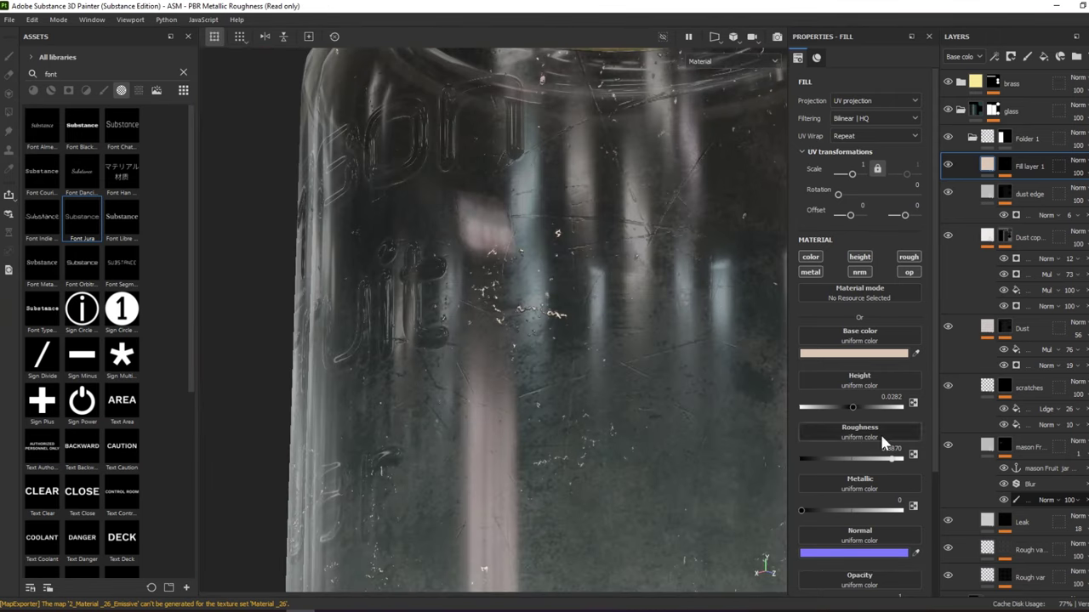
{"action": "double_click", "coordinate": [892, 397]}
{"action": "type", "text": "0.01"}
{"action": "key", "text": "Return"}
{"action": "scroll", "coordinate": [633, 331], "scroll_direction": "down", "scroll_amount": 2}
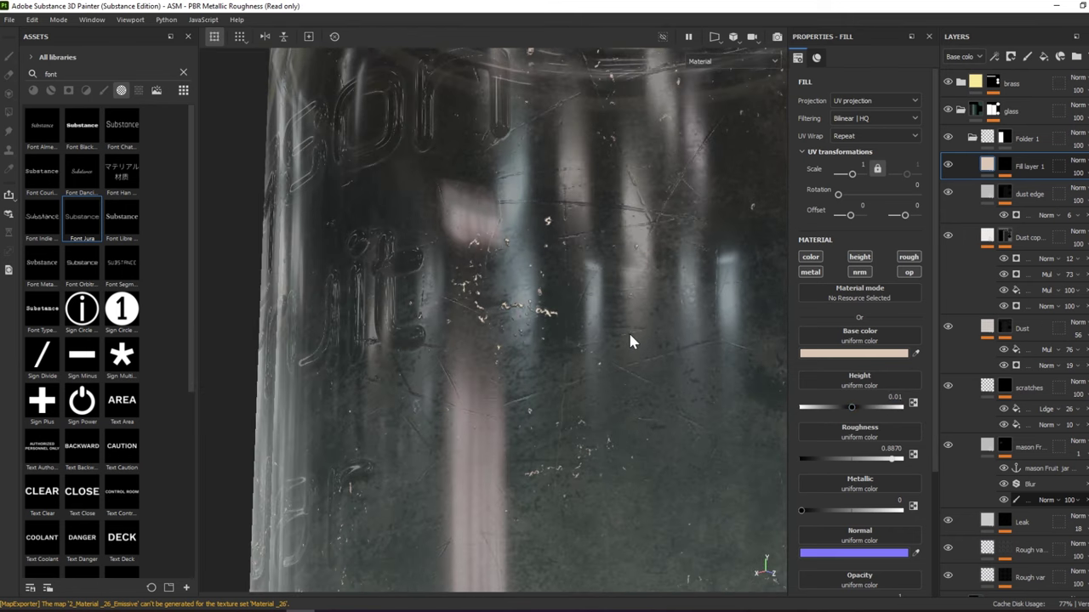
{"action": "scroll", "coordinate": [628, 330], "scroll_direction": "down", "scroll_amount": 2}
{"action": "scroll", "coordinate": [626, 327], "scroll_direction": "up", "scroll_amount": 4}
{"action": "scroll", "coordinate": [624, 326], "scroll_direction": "down", "scroll_amount": 3}
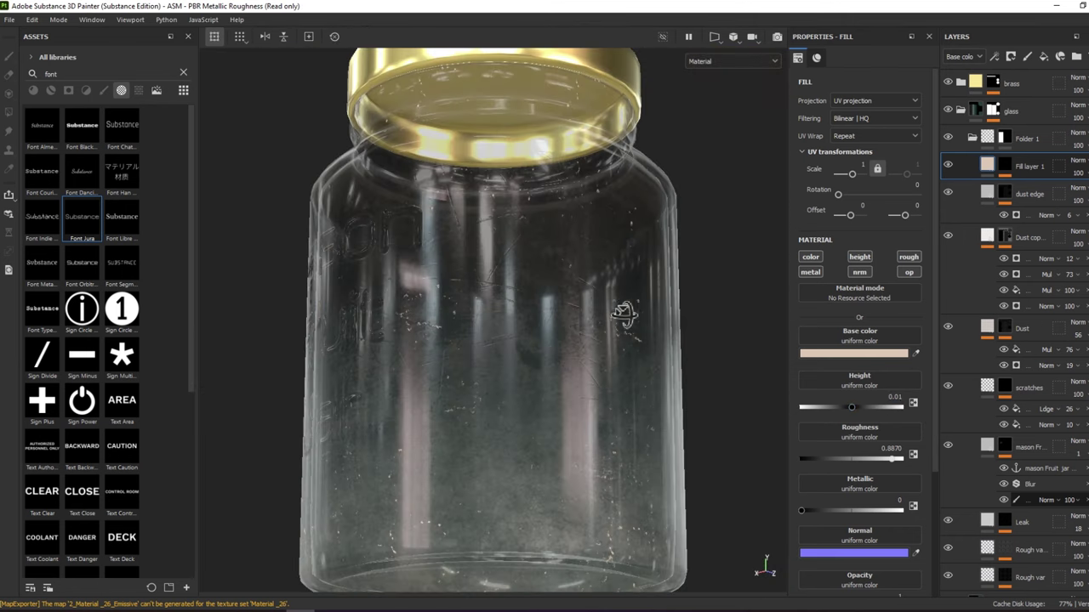
{"action": "mouse_move", "coordinate": [627, 312]}
{"action": "left_mouse_down", "text": "alt"}
{"action": "mouse_move", "coordinate": [686, 272]}
{"action": "mouse_move", "coordinate": [620, 320]}
{"action": "mouse_move", "coordinate": [754, 233]}
{"action": "mouse_move", "coordinate": [719, 295]}
{"action": "left_mouse_up", "text": "alt"}
{"action": "scroll", "coordinate": [689, 337], "scroll_direction": "down", "scroll_amount": 3}
{"action": "scroll", "coordinate": [661, 319], "scroll_direction": "up", "scroll_amount": 2}
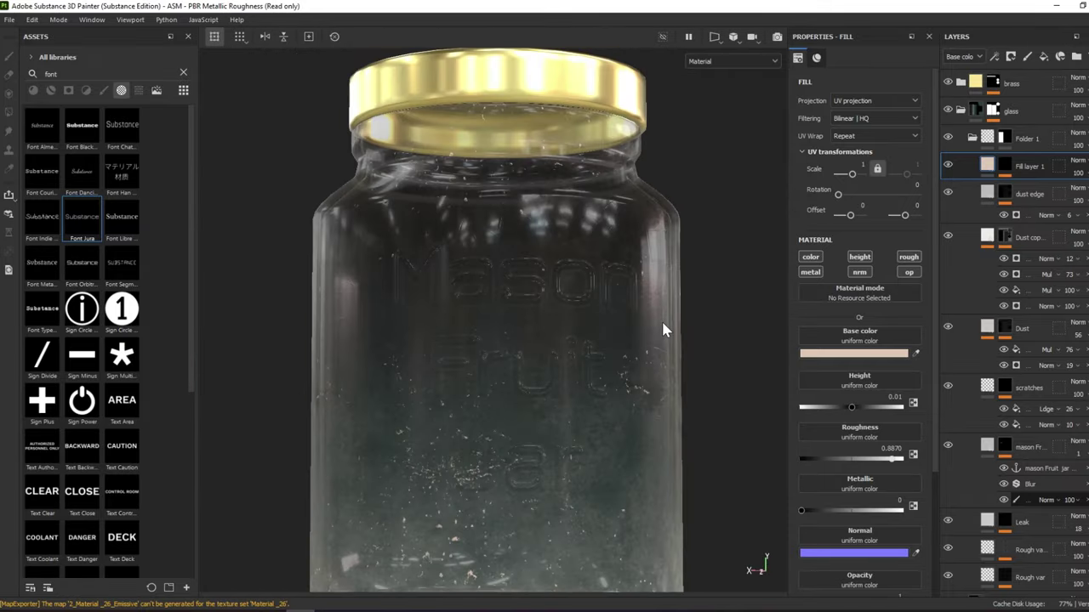
{"action": "scroll", "coordinate": [662, 322], "scroll_direction": "down", "scroll_amount": 3}
{"action": "left_click_drag", "start_coordinate": [662, 322], "coordinate": [384, 323], "text": "alt"}
{"action": "key", "text": "f"}
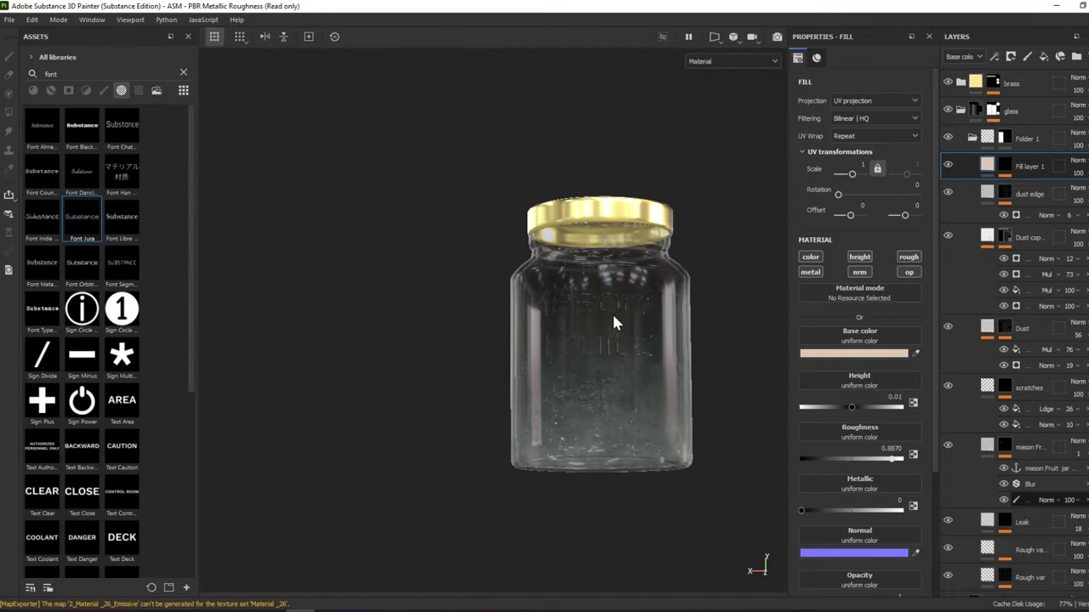
Adjust the mask's grunge balance to 0.05 to control the dust amount
{"action": "left_click", "coordinate": [1002, 167]}
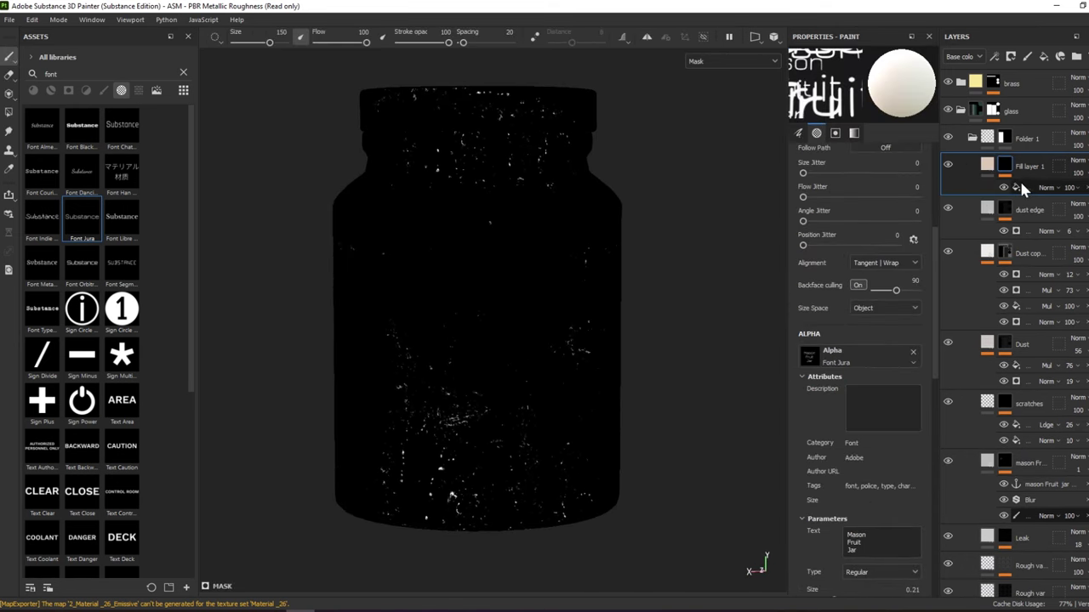
{"action": "left_click", "coordinate": [1008, 160]}
{"action": "left_click", "coordinate": [1021, 185]}
{"action": "left_click", "coordinate": [1021, 184]}
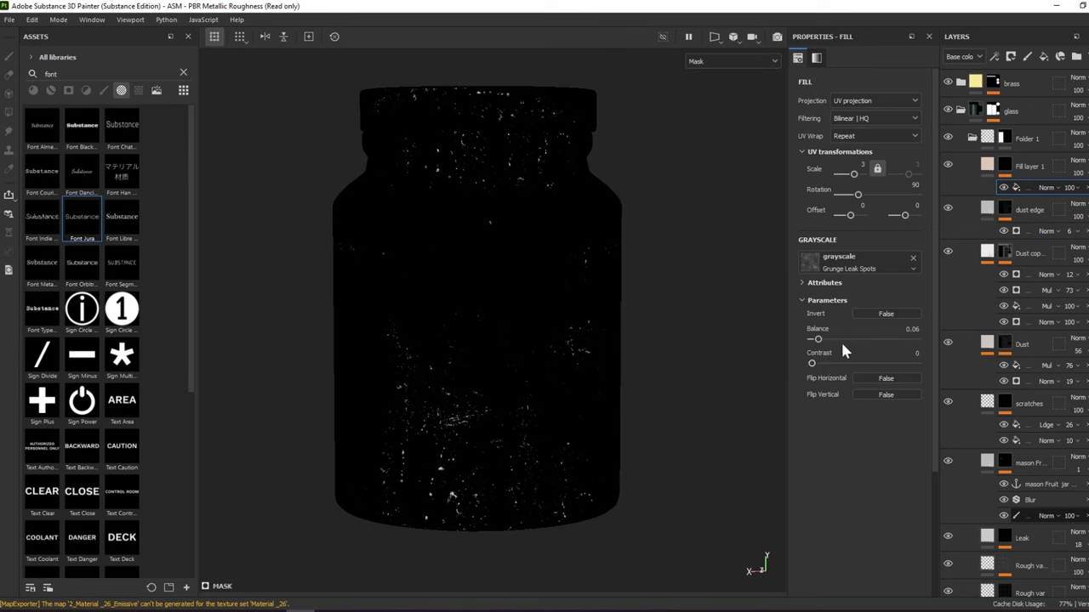
{"action": "left_click_drag", "start_coordinate": [845, 340], "coordinate": [811, 364]}
{"action": "mouse_move", "coordinate": [832, 340]}
{"action": "left_mouse_down"}
{"action": "mouse_move", "coordinate": [863, 342]}
{"action": "mouse_move", "coordinate": [815, 341]}
{"action": "left_mouse_up"}
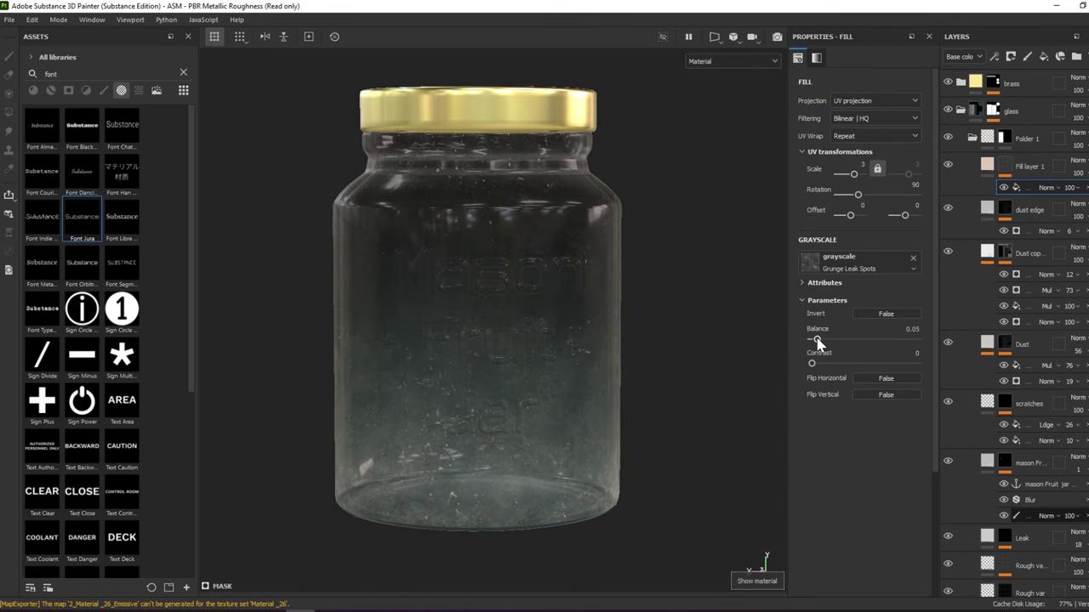
{"action": "scroll", "coordinate": [530, 394], "scroll_direction": "up", "scroll_amount": 3}
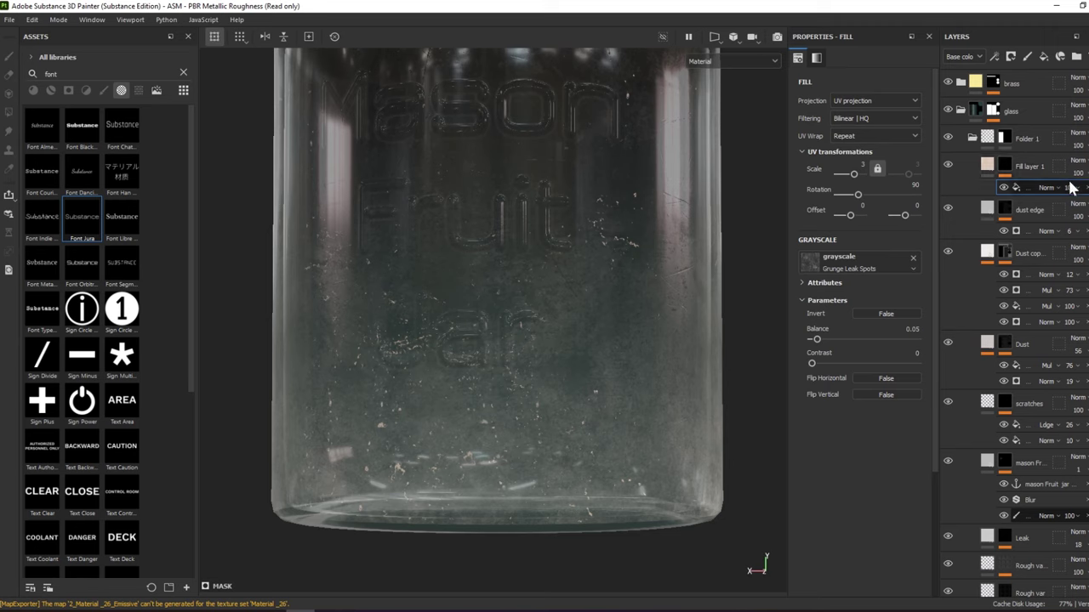
Fade Fill layer 1 to 81 opacity
{"action": "left_click_drag", "start_coordinate": [1088, 207], "coordinate": [1086, 207]}
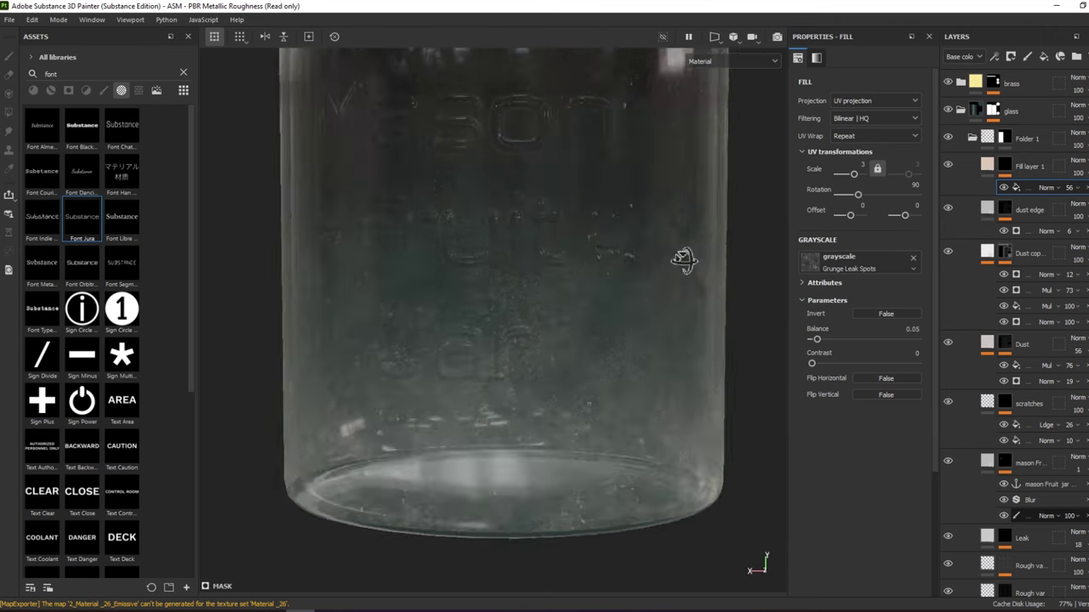
{"action": "scroll", "coordinate": [685, 260], "scroll_direction": "down", "scroll_amount": 3}
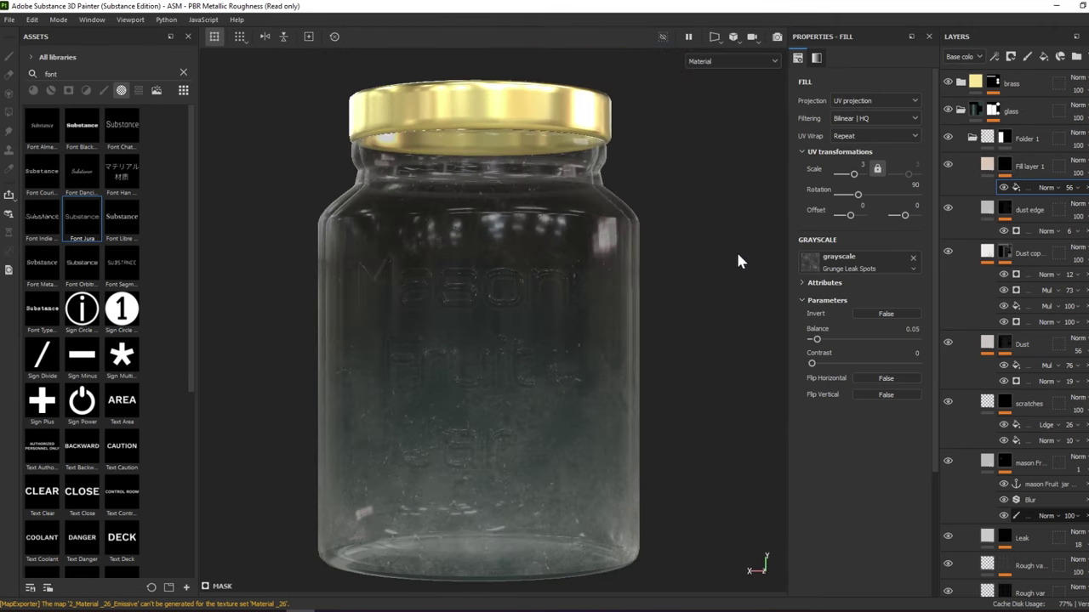
{"action": "scroll", "coordinate": [736, 249], "scroll_direction": "up", "scroll_amount": 2}
{"action": "left_click", "coordinate": [991, 168]}
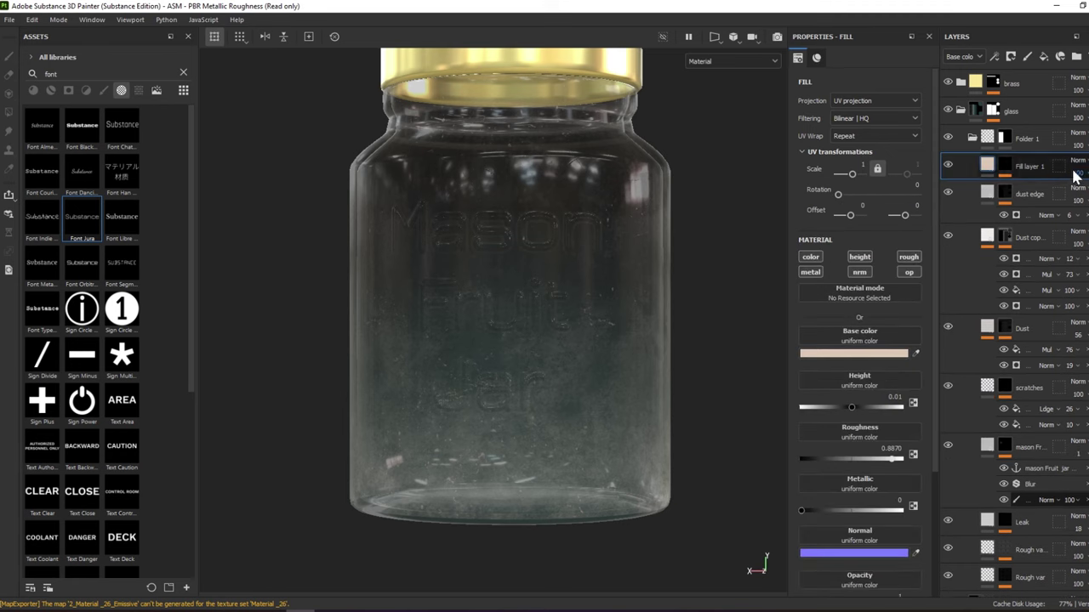
{"action": "type", "text": "43"}
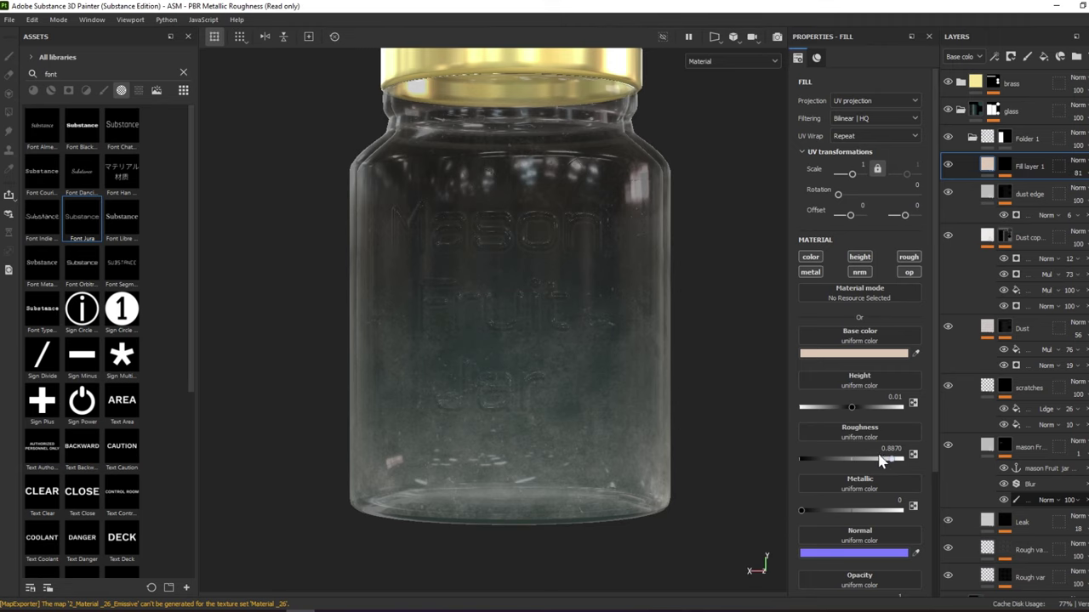
{"action": "mouse_move", "coordinate": [717, 237]}
{"action": "left_mouse_down", "text": "alt"}
{"action": "mouse_move", "coordinate": [533, 239]}
{"action": "mouse_move", "coordinate": [761, 218]}
{"action": "left_mouse_up", "text": "alt"}
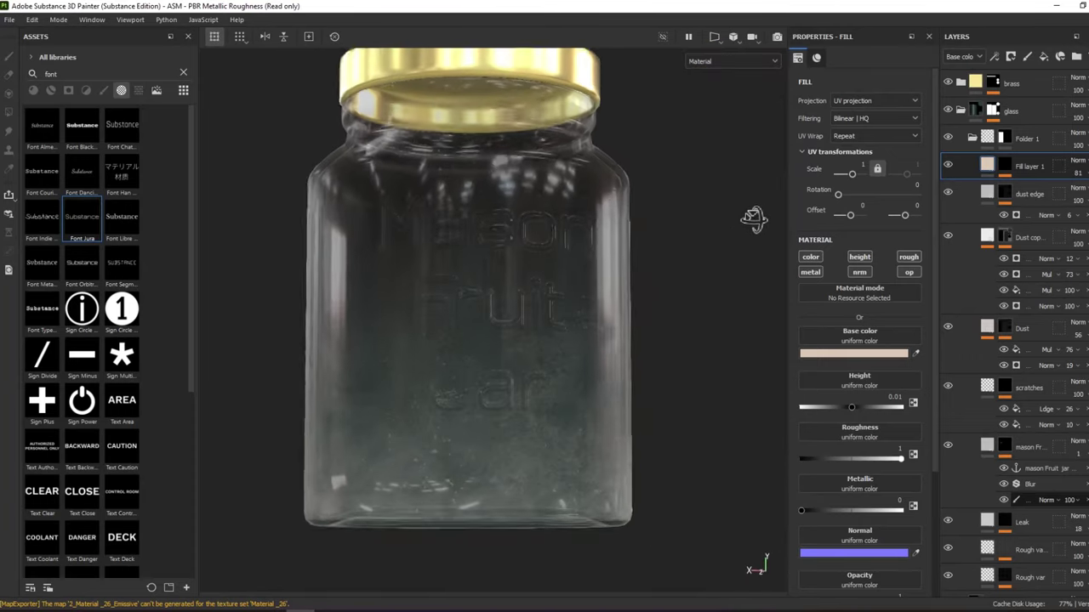
{"action": "scroll", "coordinate": [761, 223], "scroll_direction": "down", "scroll_amount": 5}
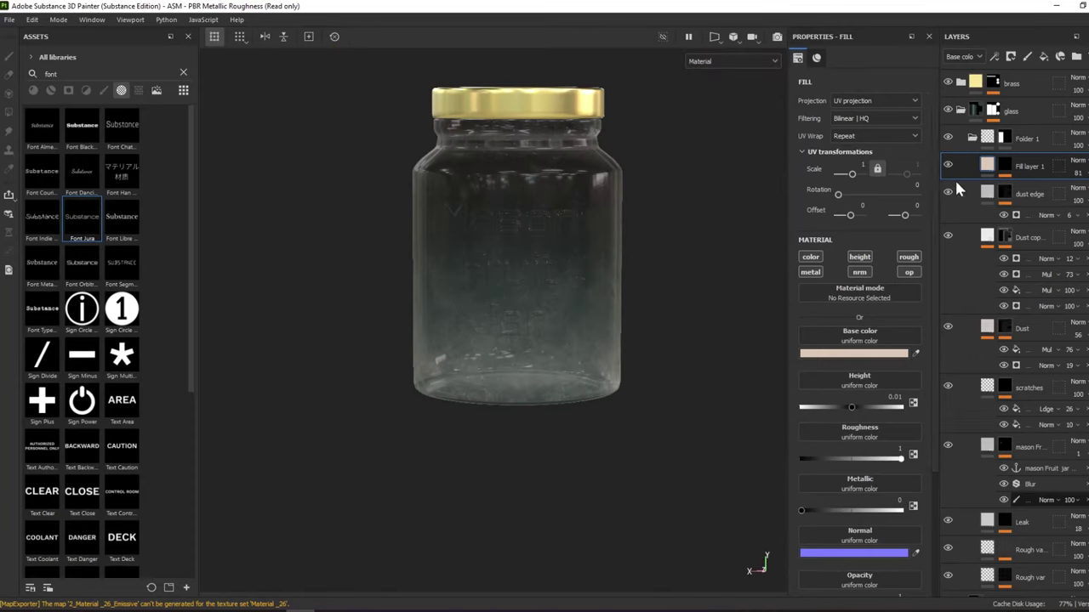
Add a Warp filter to the Mason Fruit lettering mask
{"action": "left_click", "coordinate": [1020, 470]}
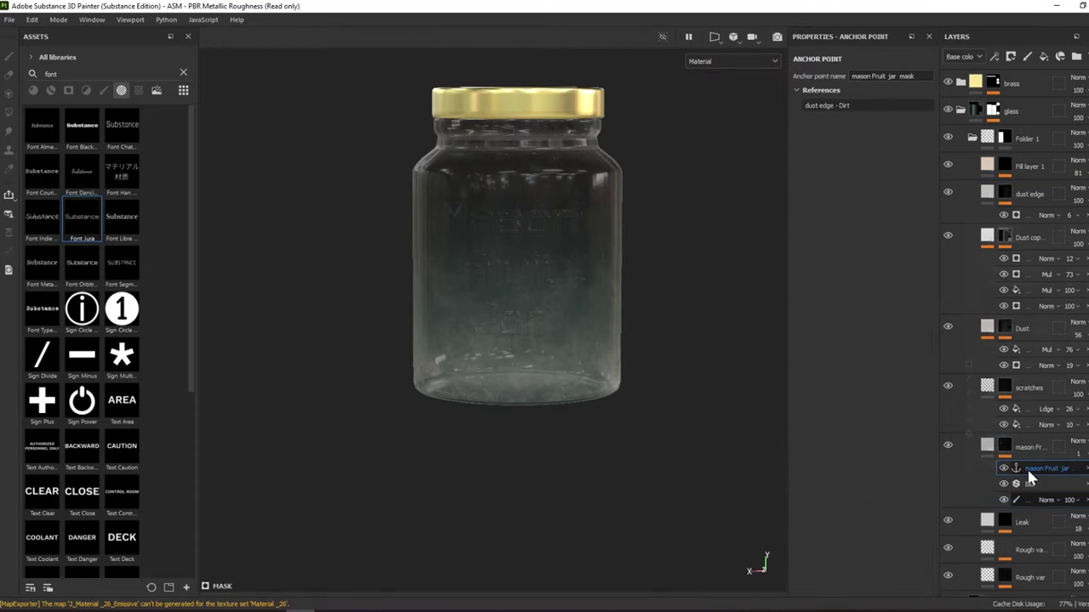
{"action": "right_click", "coordinate": [1026, 467]}
{"action": "left_click", "coordinate": [1021, 482]}
{"action": "right_click", "coordinate": [1021, 483]}
{"action": "left_click", "coordinate": [1002, 451]}
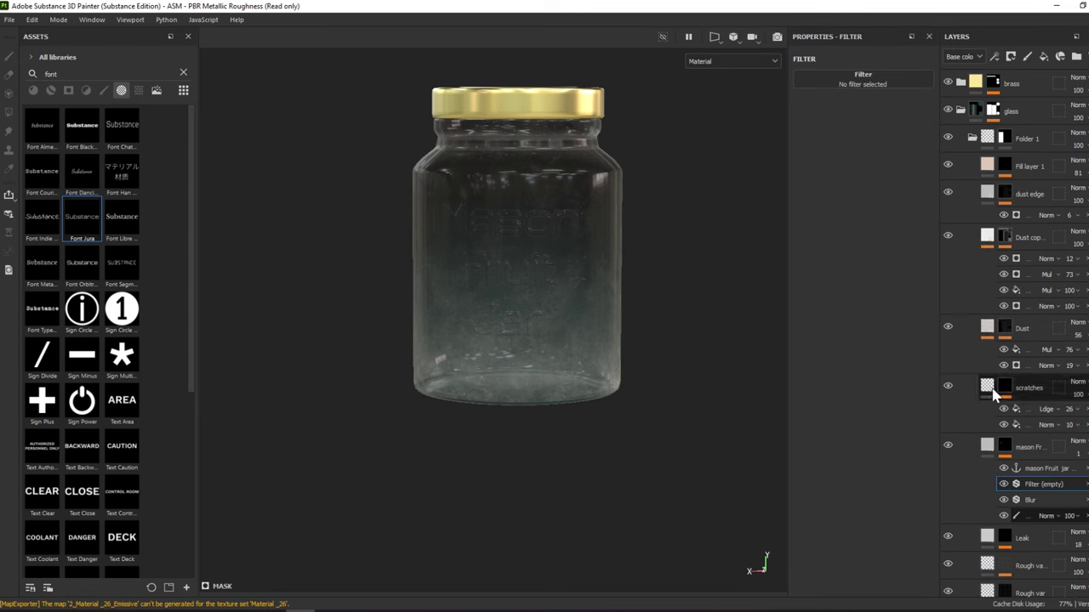
{"action": "left_click", "coordinate": [871, 79]}
{"action": "left_click", "coordinate": [892, 155]}
{"action": "scroll", "coordinate": [518, 224], "scroll_direction": "up", "scroll_amount": 5}
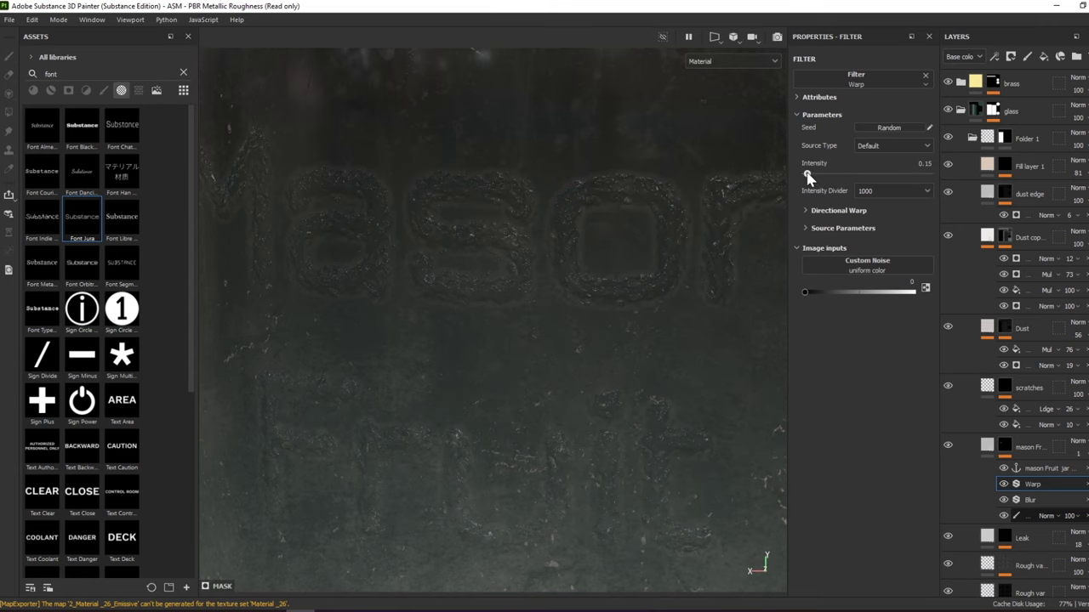
Set the Directional Warp intensity to about 1.5 and view the jar material again
{"action": "left_click", "coordinate": [1005, 446], "text": "alt"}
{"action": "left_click", "coordinate": [1020, 483]}
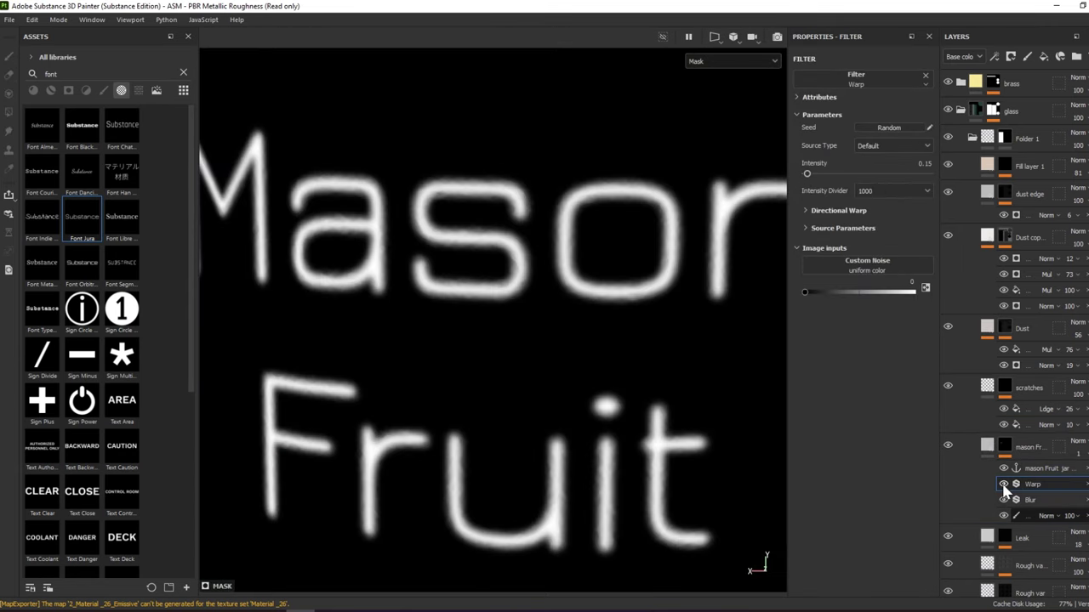
{"action": "left_click", "coordinate": [829, 228]}
{"action": "left_click", "coordinate": [822, 210]}
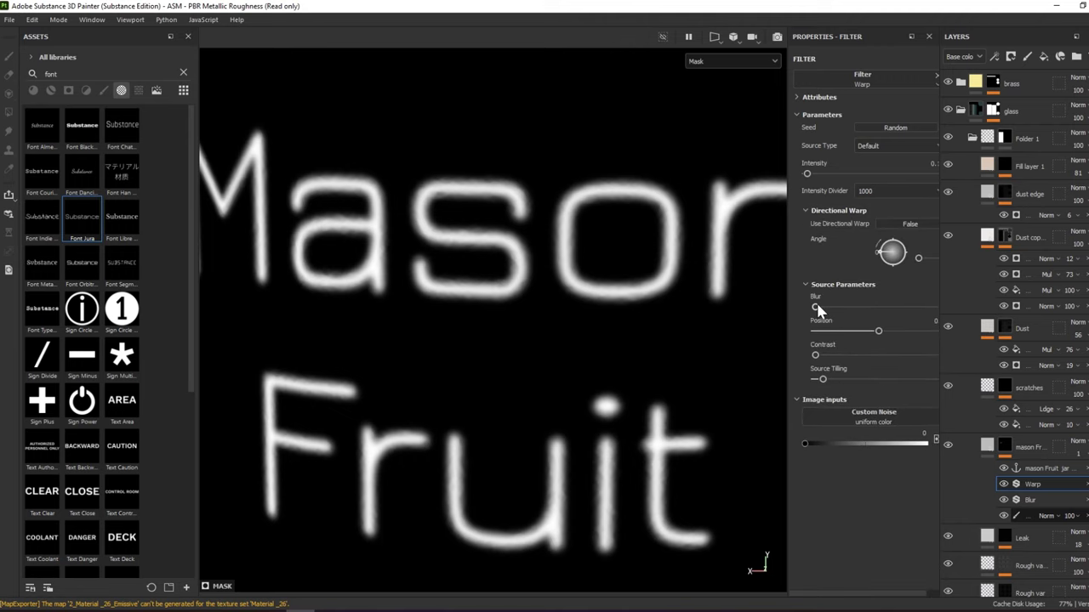
{"action": "mouse_move", "coordinate": [806, 174]}
{"action": "left_mouse_down"}
{"action": "mouse_move", "coordinate": [681, 231]}
{"action": "mouse_move", "coordinate": [693, 213]}
{"action": "mouse_move", "coordinate": [668, 244]}
{"action": "mouse_move", "coordinate": [705, 260]}
{"action": "mouse_move", "coordinate": [669, 225]}
{"action": "left_mouse_up"}
{"action": "key", "text": "m"}
{"action": "scroll", "coordinate": [663, 247], "scroll_direction": "down", "scroll_amount": 3}
{"action": "scroll", "coordinate": [757, 250], "scroll_direction": "down", "scroll_amount": 3}
{"action": "scroll", "coordinate": [756, 255], "scroll_direction": "down", "scroll_amount": 2}
{"action": "scroll", "coordinate": [668, 224], "scroll_direction": "up", "scroll_amount": 2}
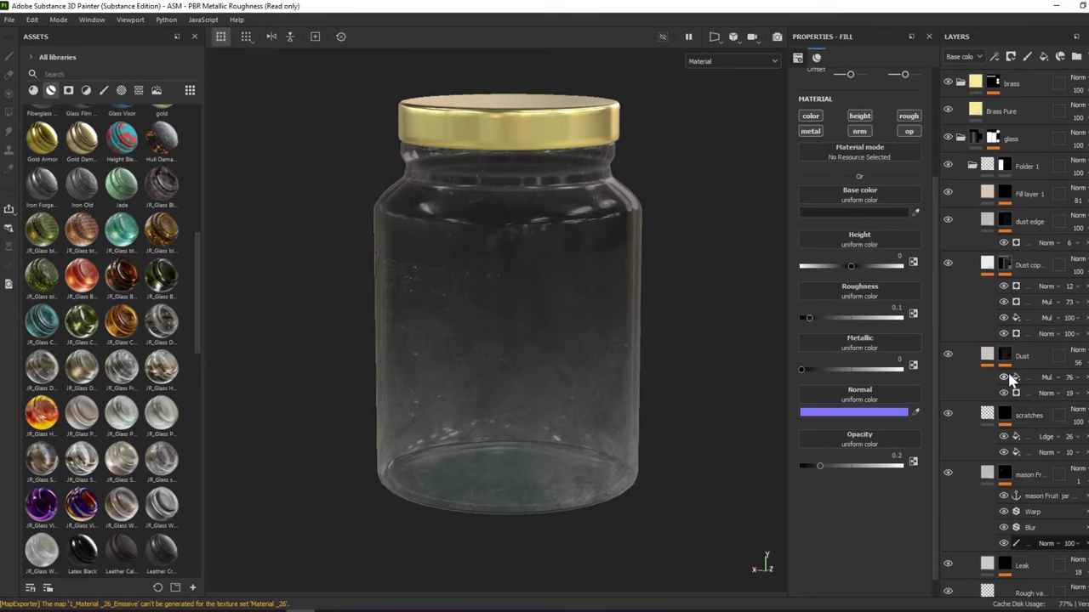
{"action": "scroll", "coordinate": [1009, 380], "scroll_direction": "down", "scroll_amount": 3}
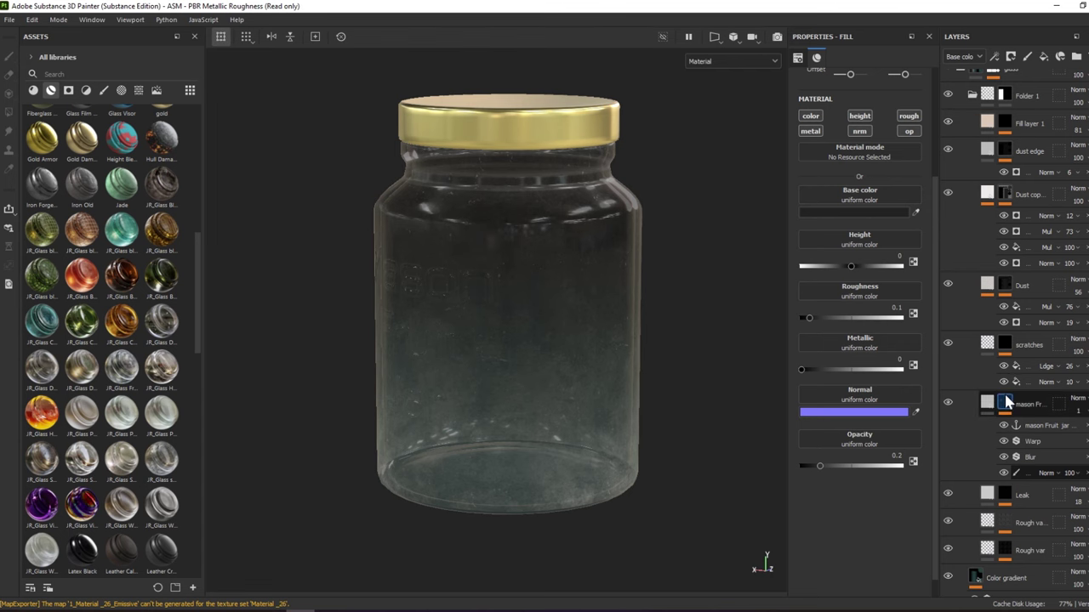
Add roughness and opacity channels to the mason Fruit lettering fill, roughness 0.339
{"action": "left_click", "coordinate": [989, 404], "text": "alt"}
{"action": "left_click", "coordinate": [987, 403]}
{"action": "scroll", "coordinate": [661, 314], "scroll_direction": "up", "scroll_amount": 3}
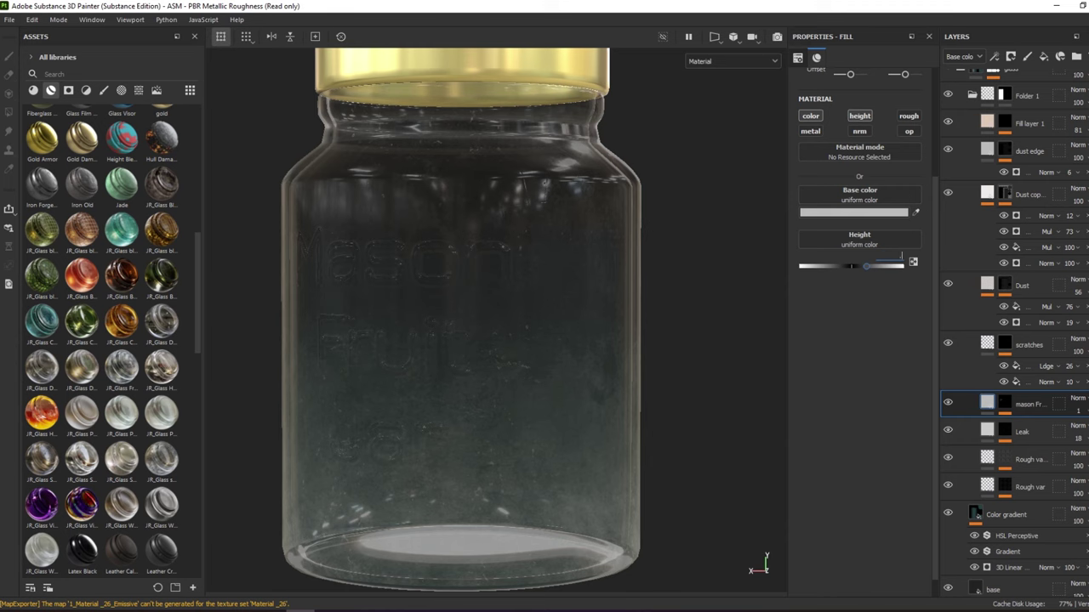
{"action": "type", "text": "0.15"}
{"action": "mouse_move", "coordinate": [483, 282]}
{"action": "left_mouse_down", "text": "alt"}
{"action": "mouse_move", "coordinate": [518, 255]}
{"action": "mouse_move", "coordinate": [413, 284]}
{"action": "mouse_move", "coordinate": [476, 255]}
{"action": "left_mouse_up", "text": "alt"}
{"action": "scroll", "coordinate": [517, 272], "scroll_direction": "up", "scroll_amount": 3}
{"action": "scroll", "coordinate": [642, 220], "scroll_direction": "up", "scroll_amount": 2}
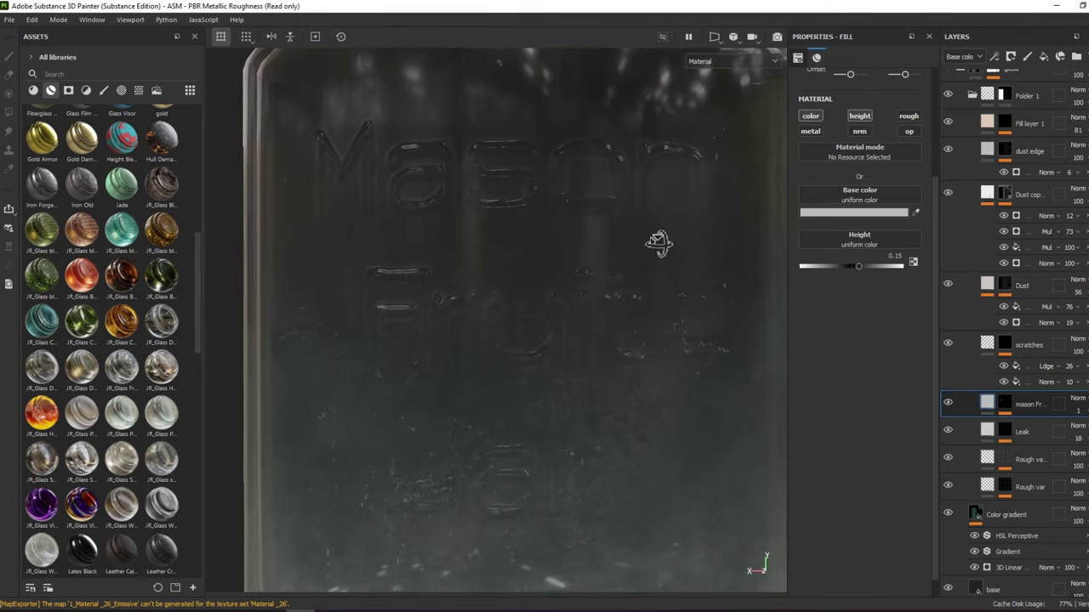
{"action": "left_click", "coordinate": [908, 116]}
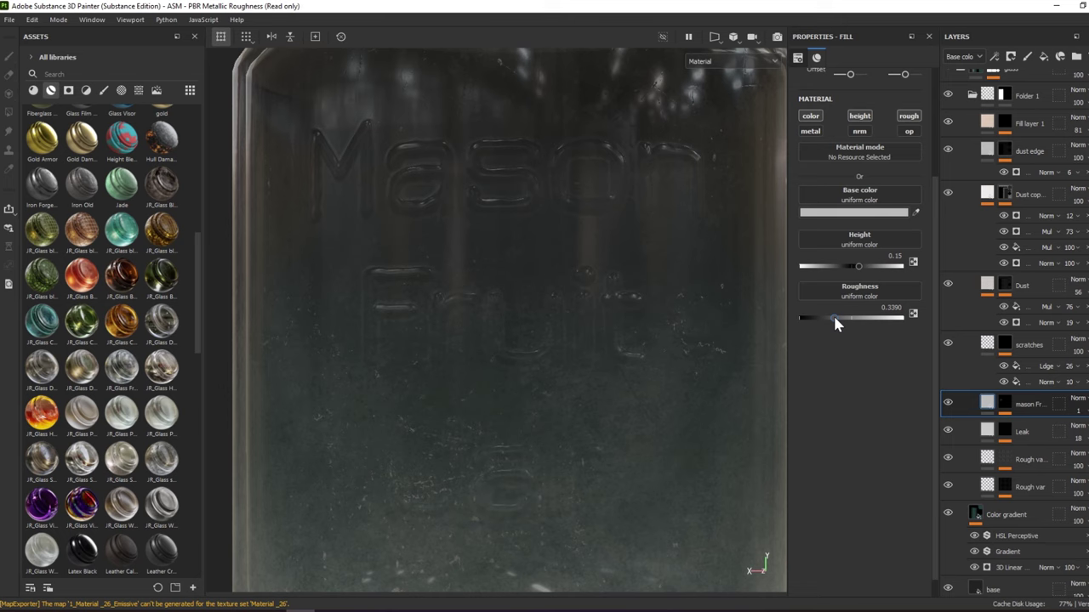
{"action": "left_click", "coordinate": [908, 131]}
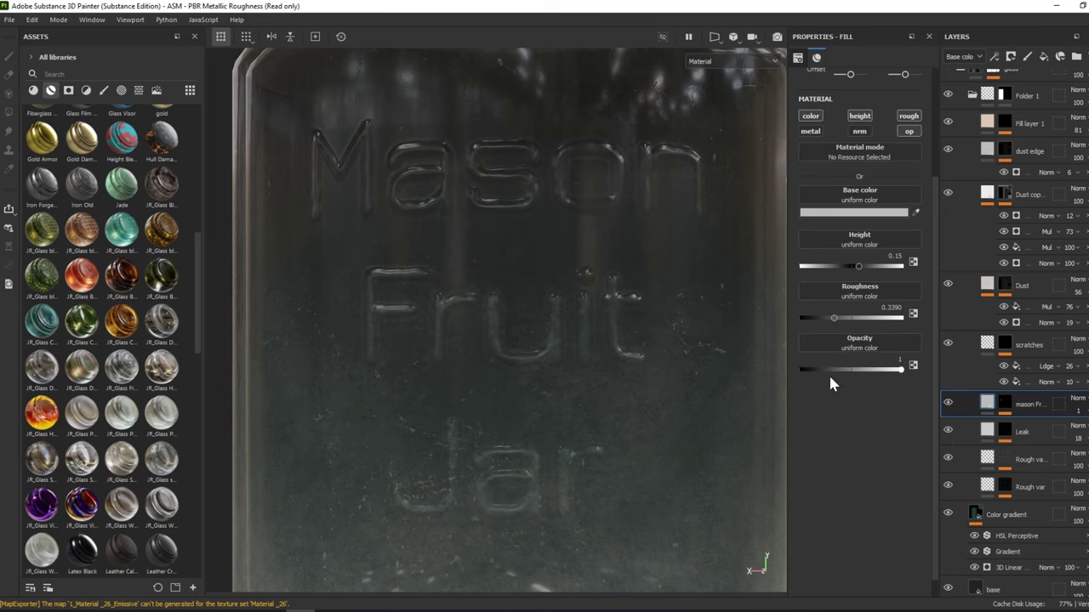
Set the lettering opacity to 0.4294
{"action": "left_click_drag", "start_coordinate": [814, 368], "coordinate": [837, 370]}
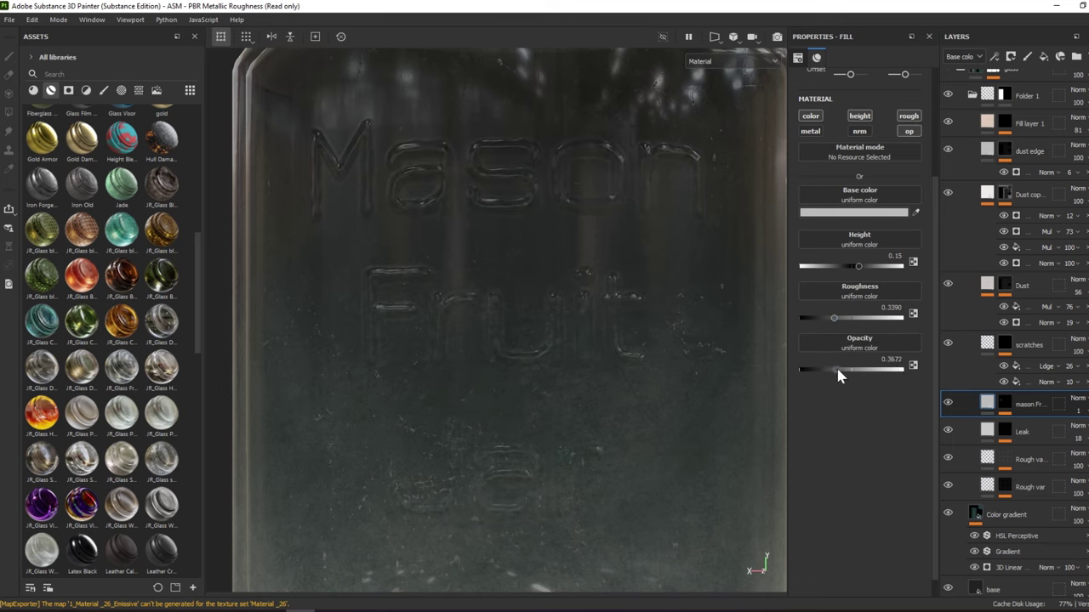
{"action": "left_click_drag", "start_coordinate": [835, 364], "coordinate": [839, 364]}
{"action": "left_click_drag", "start_coordinate": [691, 273], "coordinate": [623, 304], "text": "alt"}
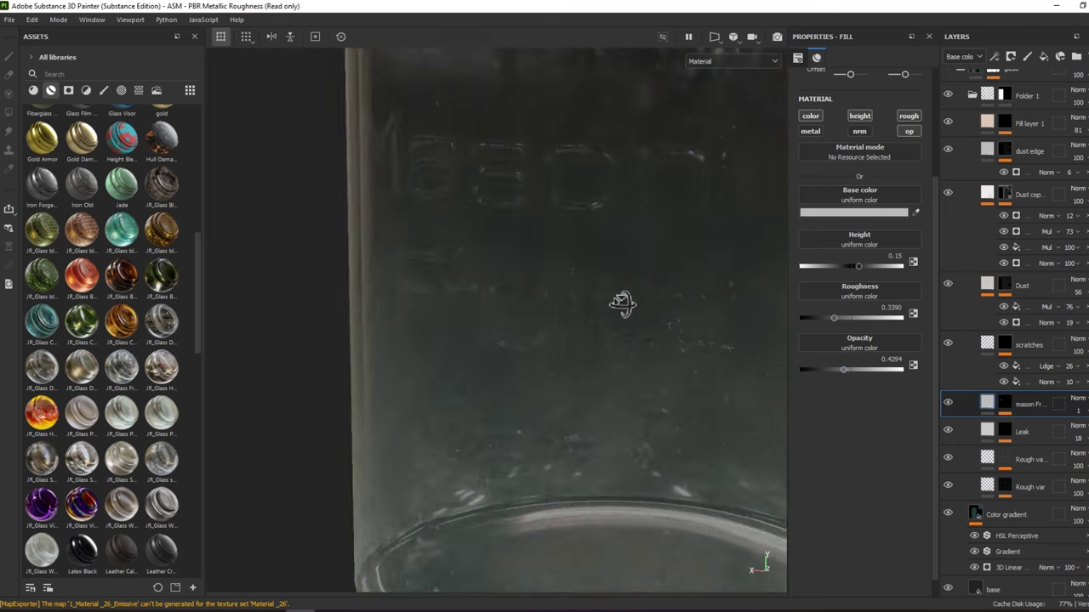
{"action": "scroll", "coordinate": [602, 292], "scroll_direction": "down", "scroll_amount": 2}
{"action": "scroll", "coordinate": [602, 293], "scroll_direction": "down", "scroll_amount": 2}
{"action": "scroll", "coordinate": [599, 295], "scroll_direction": "down", "scroll_amount": 2}
{"action": "scroll", "coordinate": [597, 297], "scroll_direction": "down", "scroll_amount": 2}
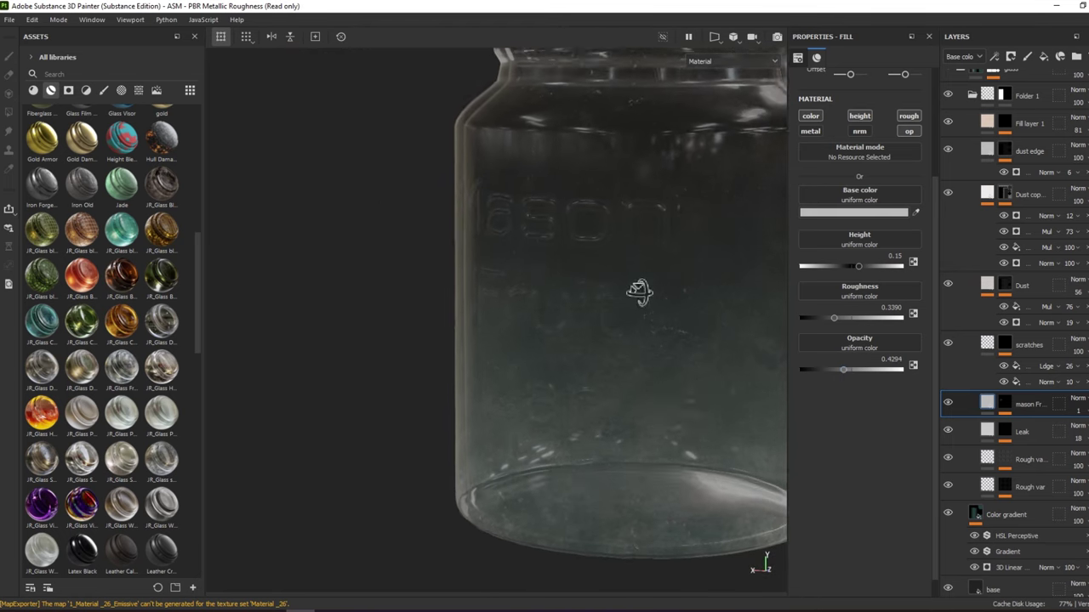
Lower the Color gradient layer's opacity to 25, checking it in the base color channel
{"action": "left_click", "coordinate": [1021, 515]}
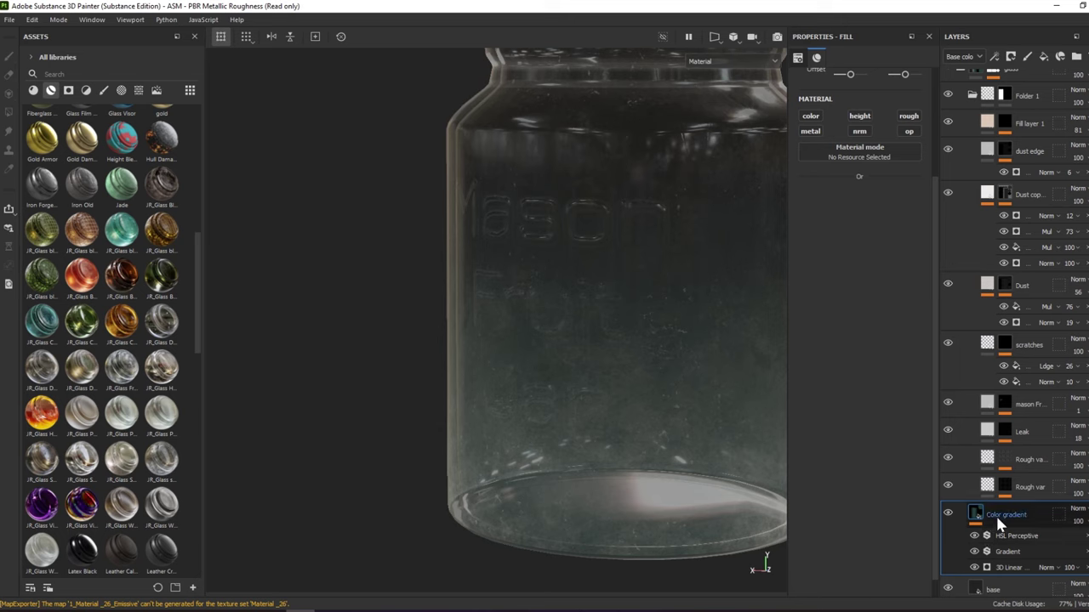
{"action": "left_click_drag", "start_coordinate": [1079, 527], "coordinate": [1055, 527]}
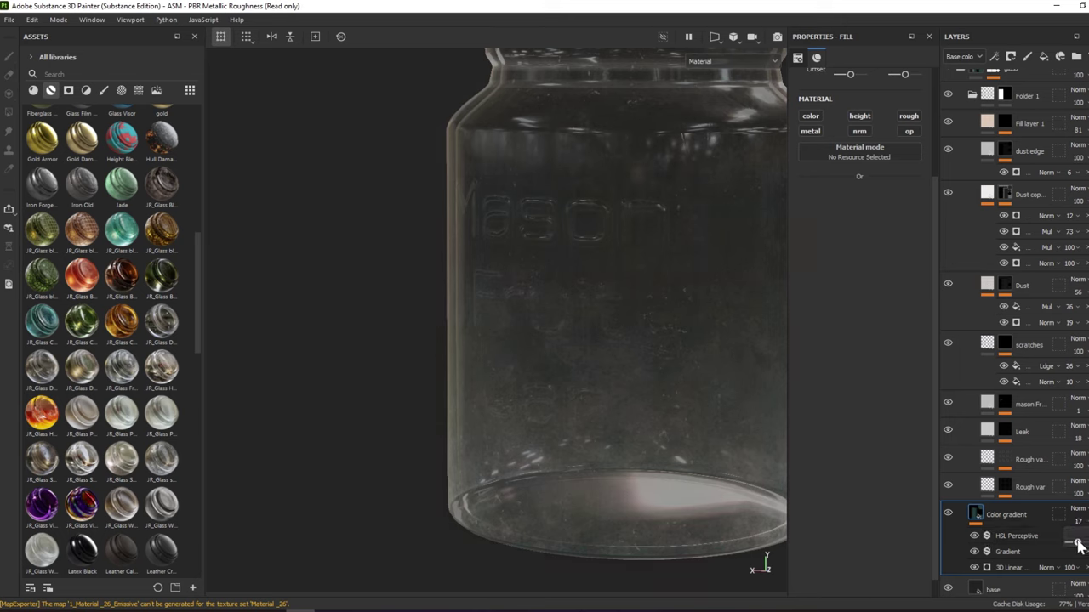
{"action": "key", "text": "c"}
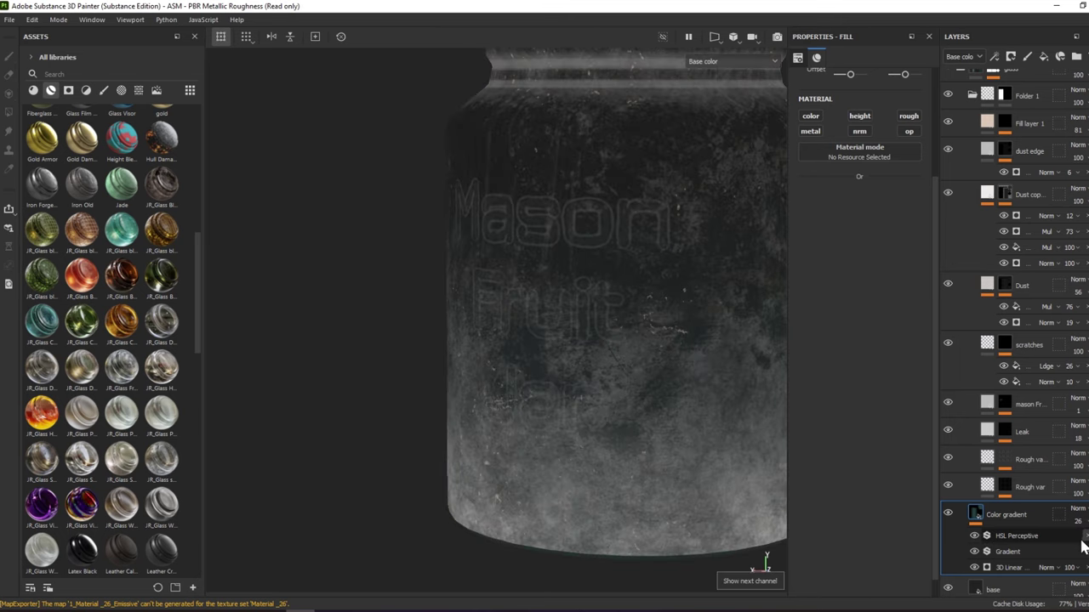
{"action": "left_click_drag", "start_coordinate": [1082, 547], "coordinate": [1080, 543]}
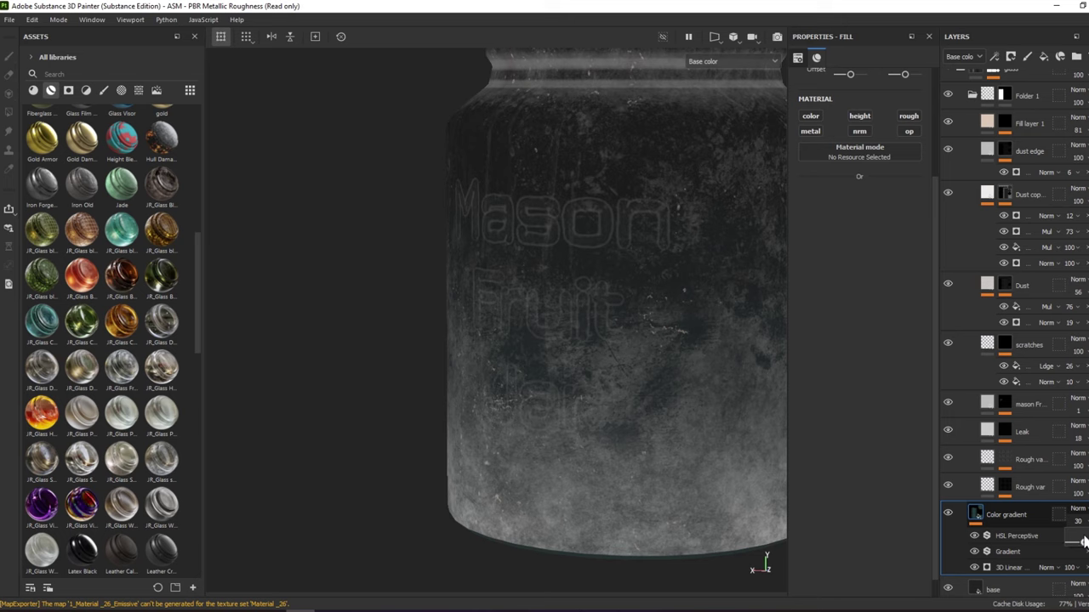
{"action": "left_click_drag", "start_coordinate": [1082, 541], "coordinate": [1079, 541]}
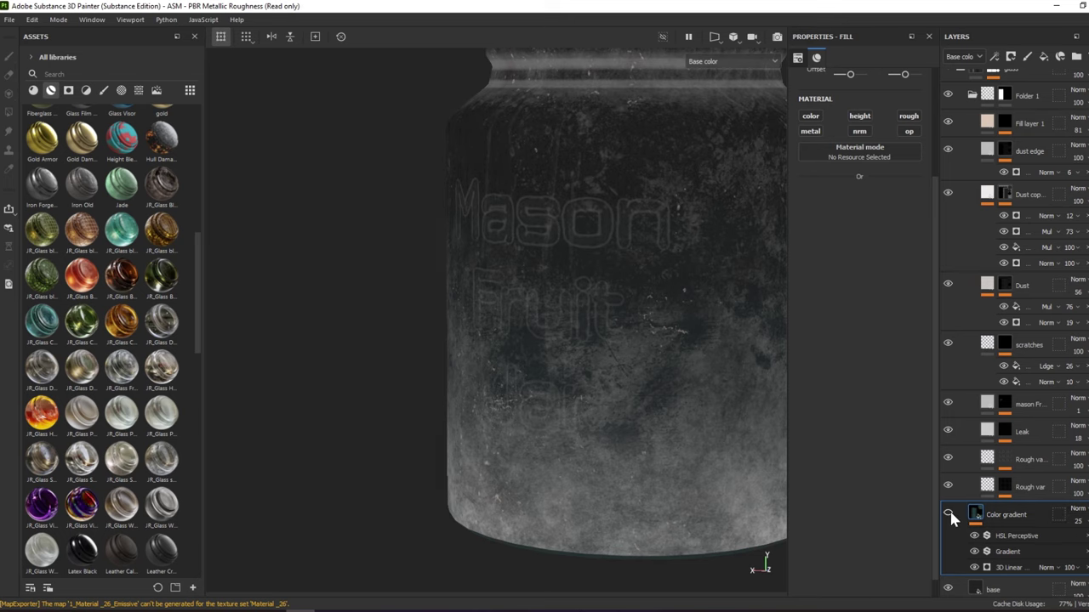
{"action": "key", "text": "m"}
Set the base glass layer's roughness to 0 and inspect the jar and gold lid
{"action": "mouse_move", "coordinate": [614, 365]}
{"action": "left_mouse_down", "text": "alt"}
{"action": "mouse_move", "coordinate": [762, 351]}
{"action": "mouse_move", "coordinate": [712, 372]}
{"action": "left_mouse_up", "text": "alt"}
{"action": "scroll", "coordinate": [942, 562], "scroll_direction": "down", "scroll_amount": 1}
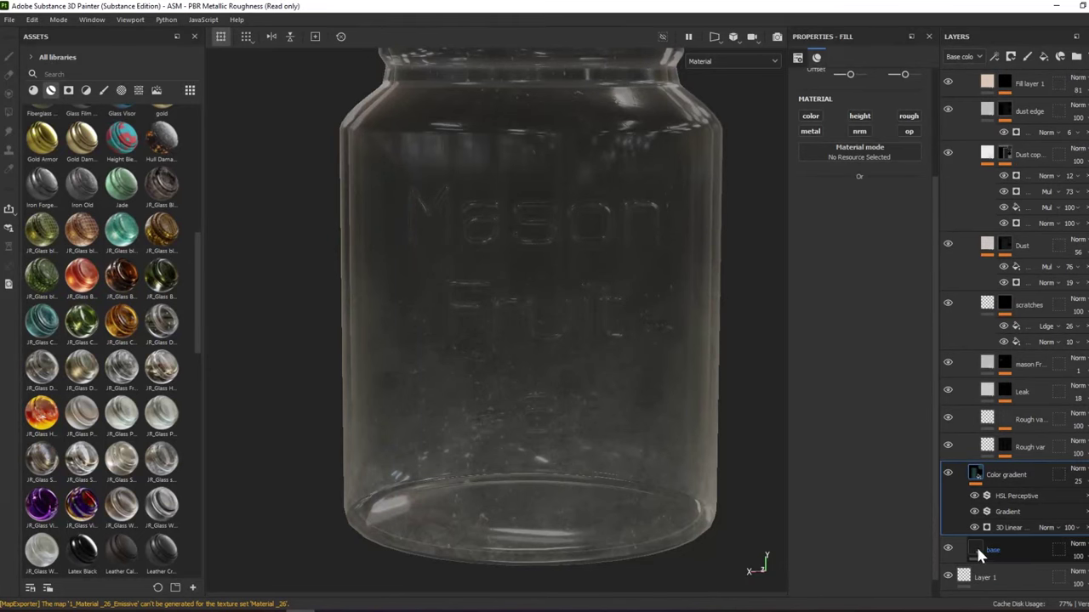
{"action": "left_click", "coordinate": [976, 547]}
{"action": "left_click_drag", "start_coordinate": [651, 372], "coordinate": [797, 403], "text": "alt"}
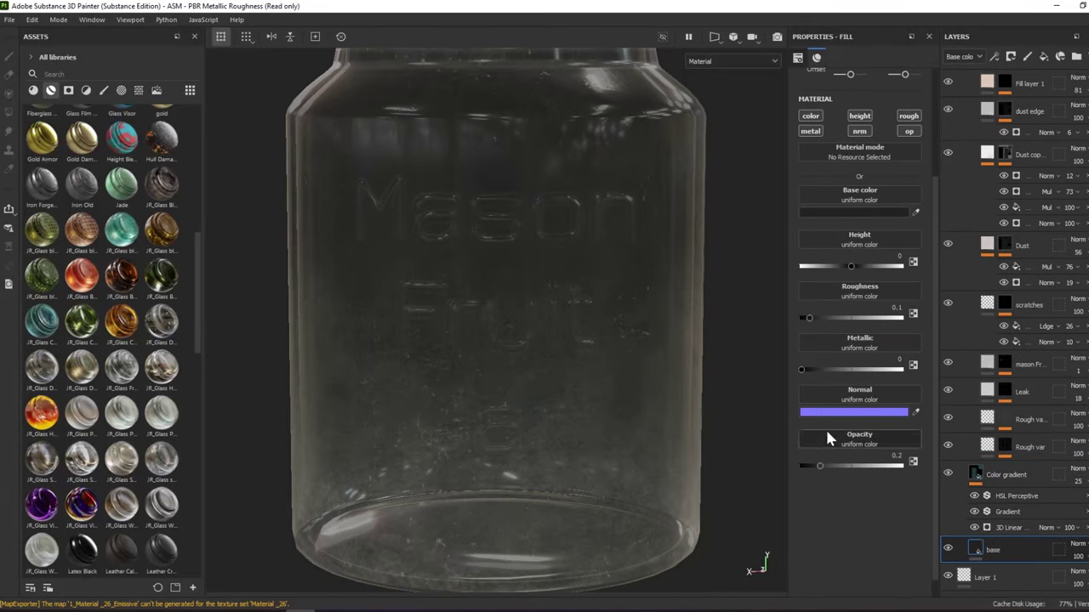
{"action": "left_click_drag", "start_coordinate": [810, 319], "coordinate": [622, 276]}
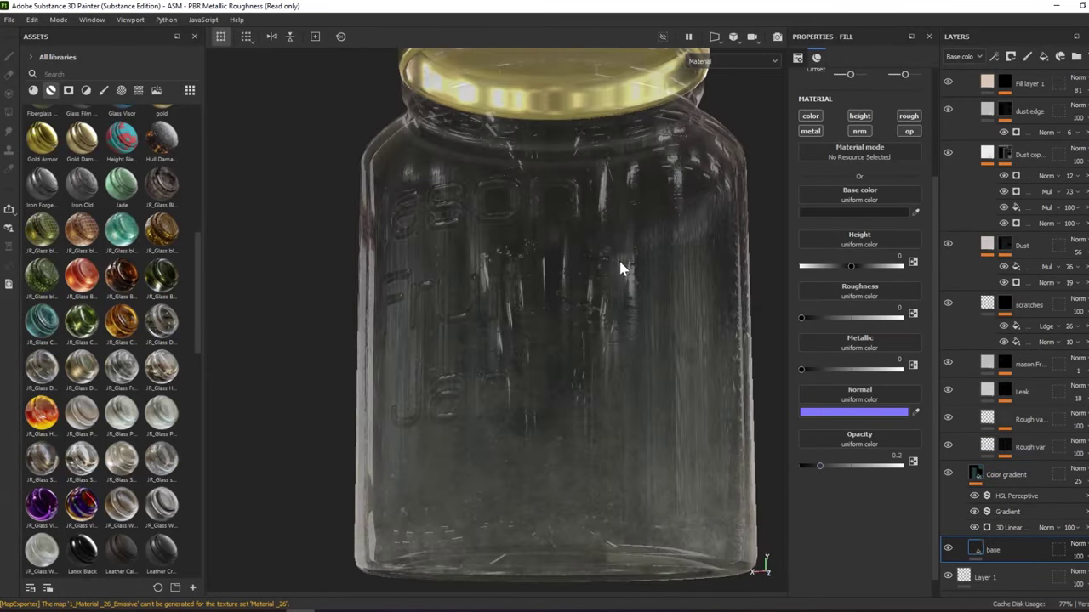
{"action": "key", "text": "f"}
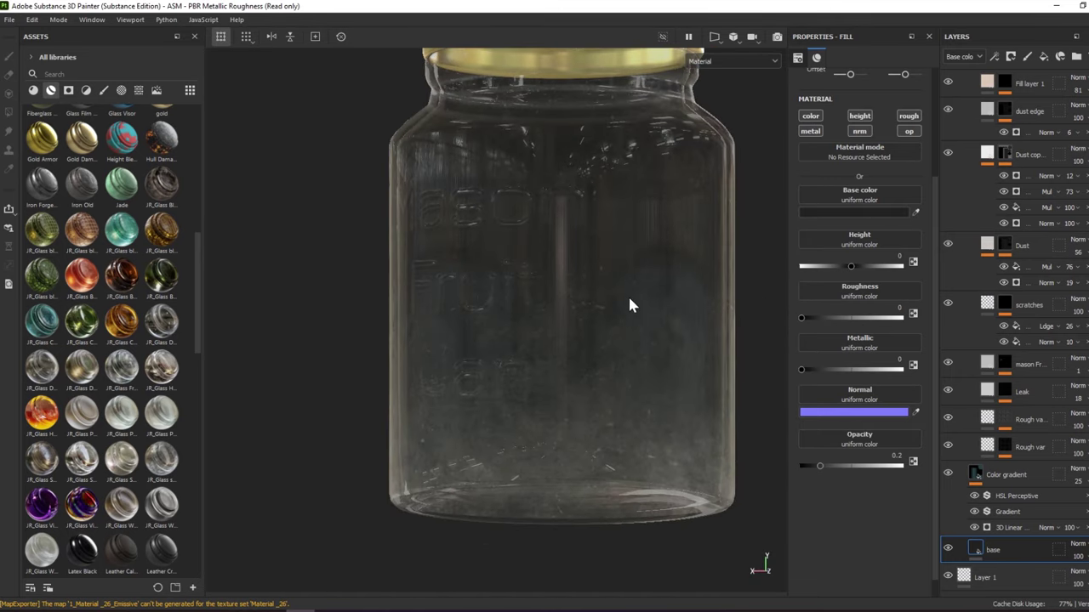
{"action": "middle_click_drag", "start_coordinate": [627, 294], "coordinate": [584, 342], "text": "alt"}
{"action": "scroll", "coordinate": [587, 336], "scroll_direction": "down", "scroll_amount": 3}
{"action": "mouse_move", "coordinate": [589, 330]}
{"action": "left_mouse_down", "text": "alt"}
{"action": "mouse_move", "coordinate": [627, 340]}
{"action": "mouse_move", "coordinate": [720, 297]}
{"action": "left_mouse_up", "text": "alt"}
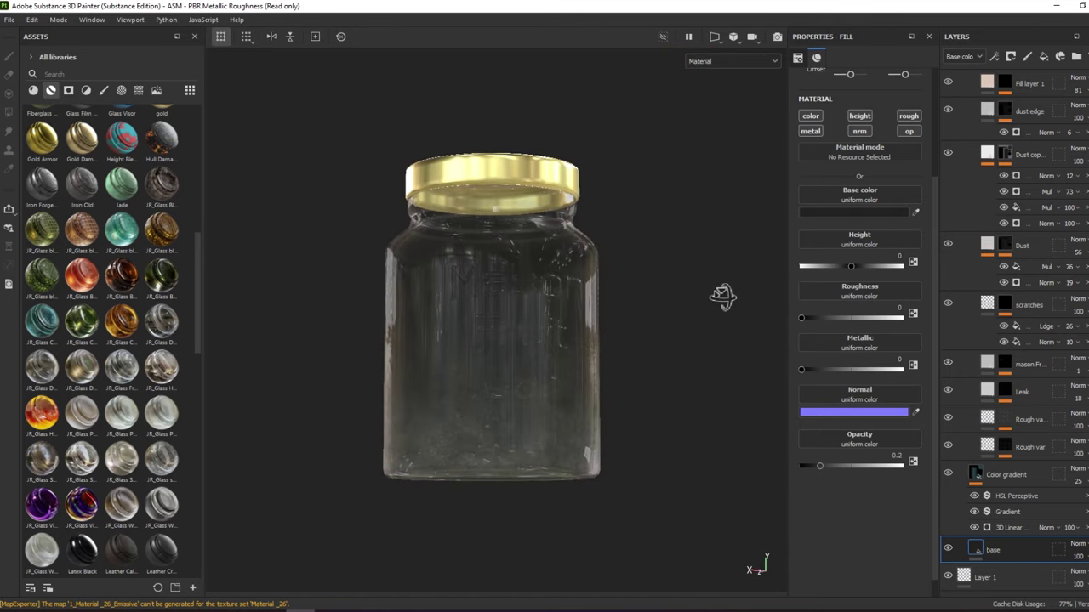
{"action": "scroll", "coordinate": [647, 289], "scroll_direction": "up", "scroll_amount": 4}
{"action": "scroll", "coordinate": [553, 315], "scroll_direction": "up", "scroll_amount": 2}
{"action": "scroll", "coordinate": [570, 212], "scroll_direction": "up", "scroll_amount": 3}
{"action": "mouse_move", "coordinate": [574, 207]}
{"action": "left_mouse_down", "text": "alt"}
{"action": "mouse_move", "coordinate": [588, 223]}
{"action": "mouse_move", "coordinate": [583, 311]}
{"action": "left_mouse_up", "text": "alt"}
Apply the Bronze Armor material to the Brass Pure lid layer
{"action": "scroll", "coordinate": [1012, 213], "scroll_direction": "up", "scroll_amount": 2}
{"action": "scroll", "coordinate": [1000, 153], "scroll_direction": "up", "scroll_amount": 2}
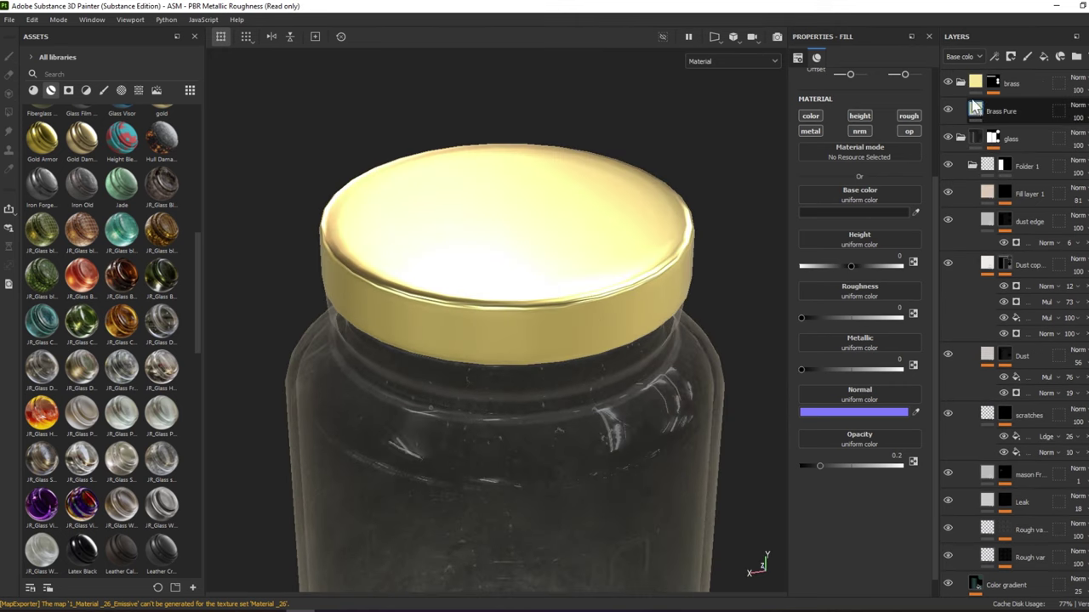
{"action": "left_click", "coordinate": [994, 112]}
{"action": "scroll", "coordinate": [93, 182], "scroll_direction": "up", "scroll_amount": 3}
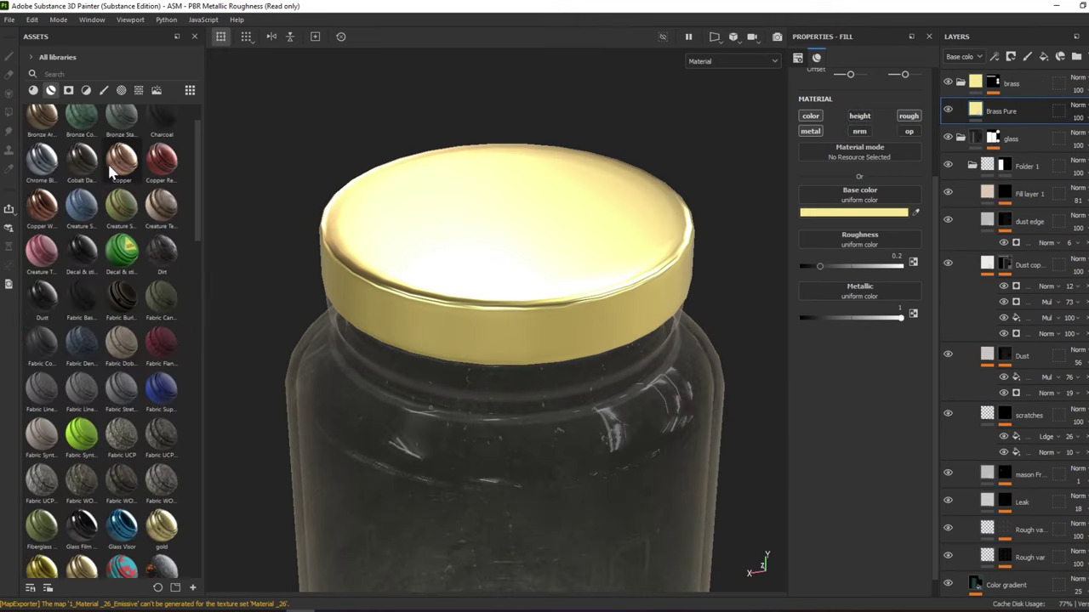
{"action": "scroll", "coordinate": [95, 185], "scroll_direction": "up", "scroll_amount": 3}
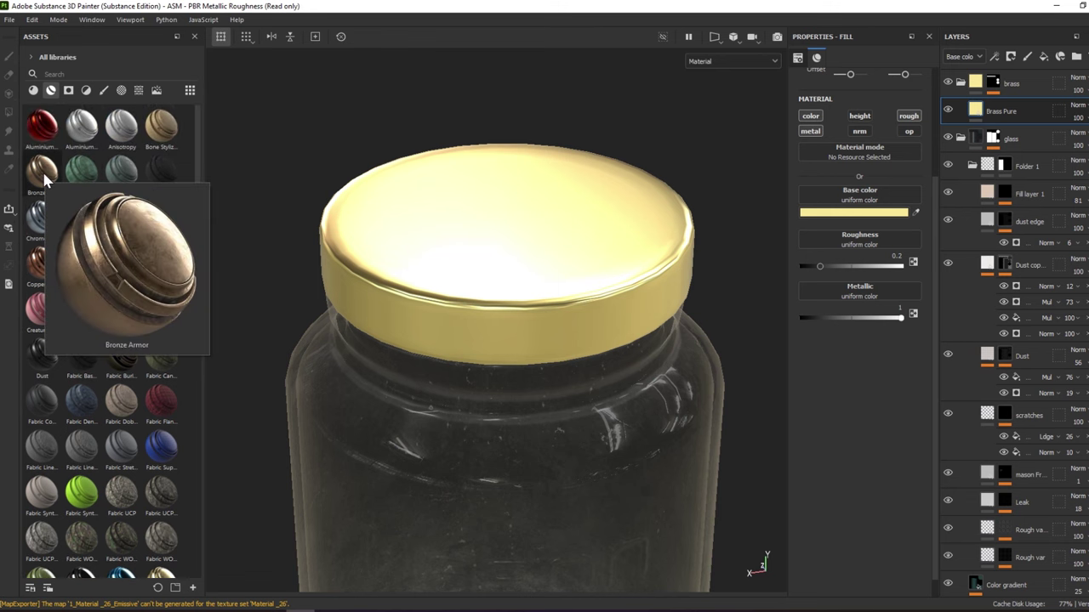
{"action": "mouse_move", "coordinate": [44, 174]}
{"action": "left_mouse_down"}
{"action": "mouse_move", "coordinate": [1004, 107]}
{"action": "mouse_move", "coordinate": [991, 124]}
{"action": "left_mouse_up"}
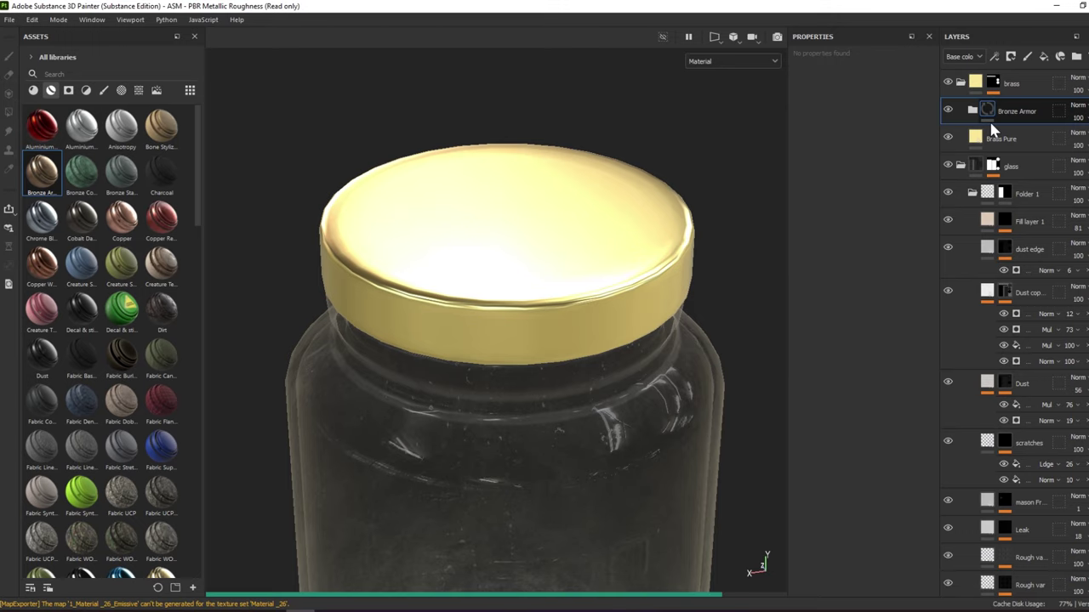
{"action": "left_click_drag", "start_coordinate": [614, 234], "coordinate": [688, 227], "text": "alt"}
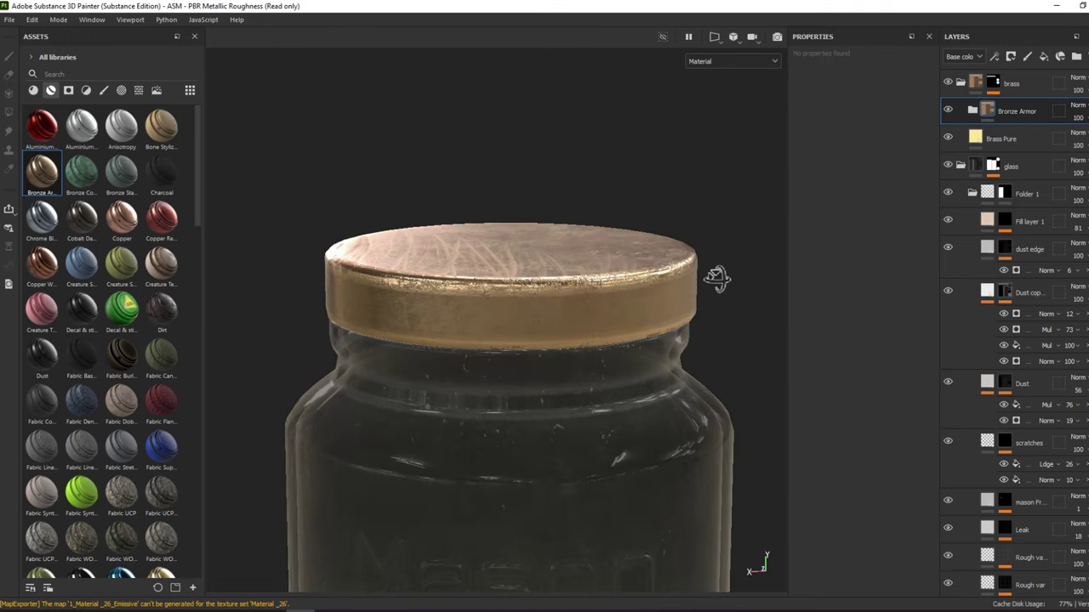
{"action": "left_click_drag", "start_coordinate": [718, 274], "coordinate": [713, 294], "text": "alt"}
Compare the lid with Base Metal on and off, then lower its opacity to 73
{"action": "left_click", "coordinate": [972, 112]}
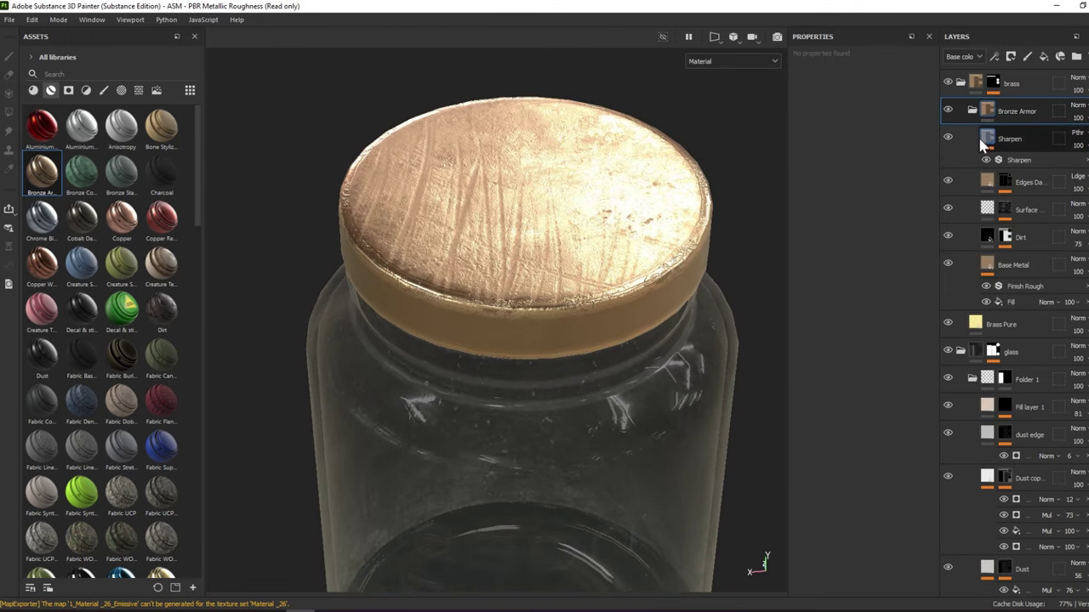
{"action": "left_click", "coordinate": [948, 263]}
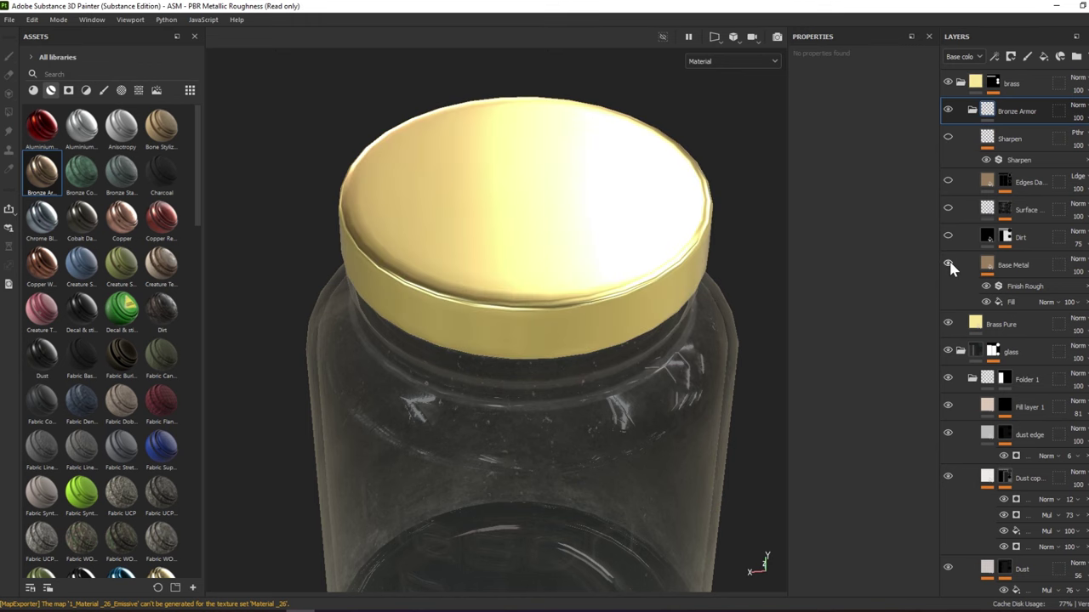
{"action": "left_click", "coordinate": [948, 264]}
{"action": "left_click", "coordinate": [1074, 270]}
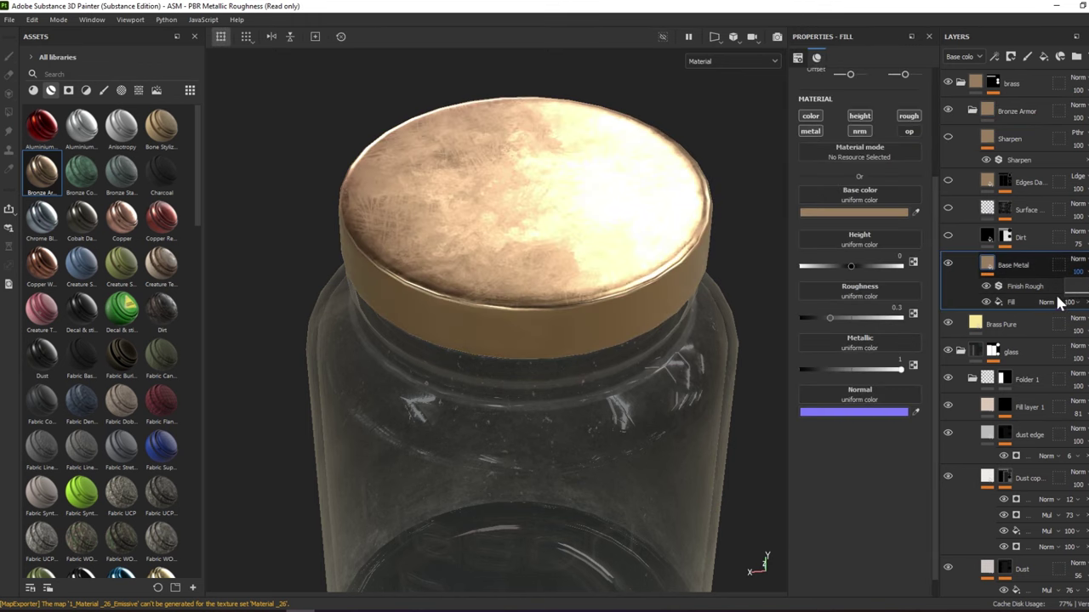
{"action": "mouse_move", "coordinate": [1084, 296]}
{"action": "left_mouse_down"}
{"action": "mouse_move", "coordinate": [1063, 296]}
{"action": "mouse_move", "coordinate": [1087, 271]}
{"action": "left_mouse_up"}
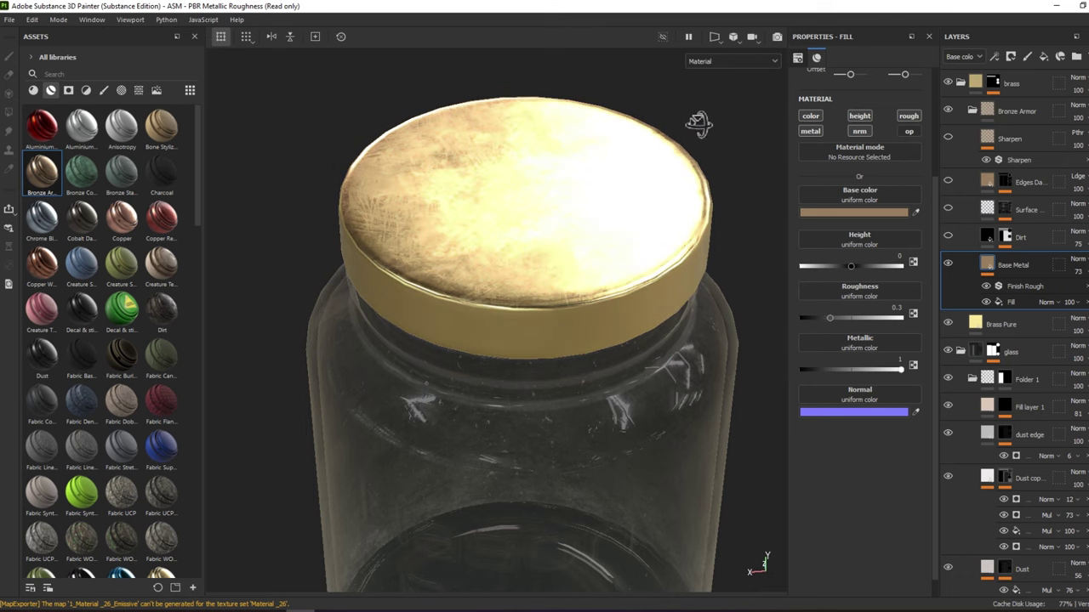
Rotate the environment lighting across the lid and compare it with Base Metal hidden
{"action": "mouse_move", "coordinate": [698, 123]}
{"action": "left_mouse_down", "text": "alt"}
{"action": "mouse_move", "coordinate": [724, 114]}
{"action": "mouse_move", "coordinate": [578, 151]}
{"action": "left_mouse_up", "text": "alt"}
{"action": "right_click_drag", "start_coordinate": [607, 158], "coordinate": [669, 161], "text": "shift"}
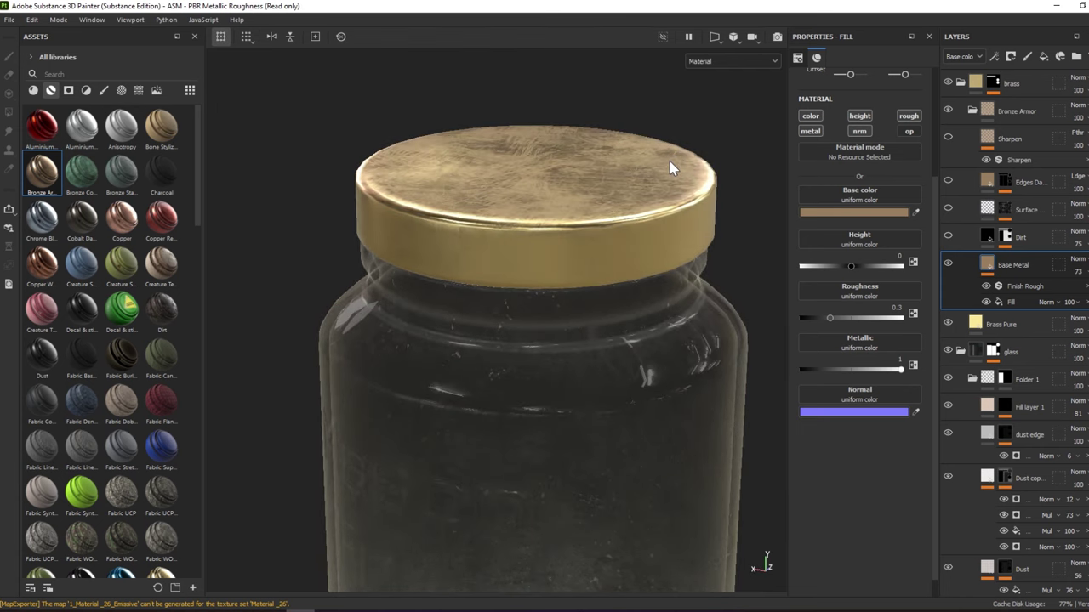
{"action": "scroll", "coordinate": [669, 161], "scroll_direction": "up", "scroll_amount": 3}
{"action": "scroll", "coordinate": [657, 169], "scroll_direction": "up", "scroll_amount": 2}
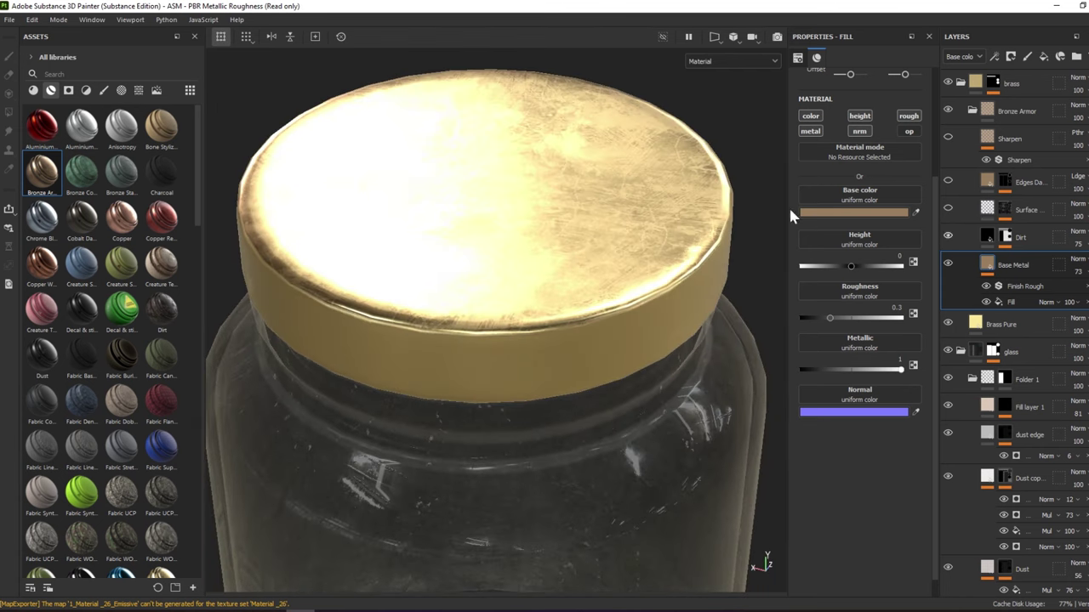
{"action": "scroll", "coordinate": [758, 201], "scroll_direction": "down", "scroll_amount": 4}
{"action": "right_click_drag", "start_coordinate": [763, 201], "coordinate": [740, 204], "text": "shift"}
{"action": "scroll", "coordinate": [740, 204], "scroll_direction": "up", "scroll_amount": 1}
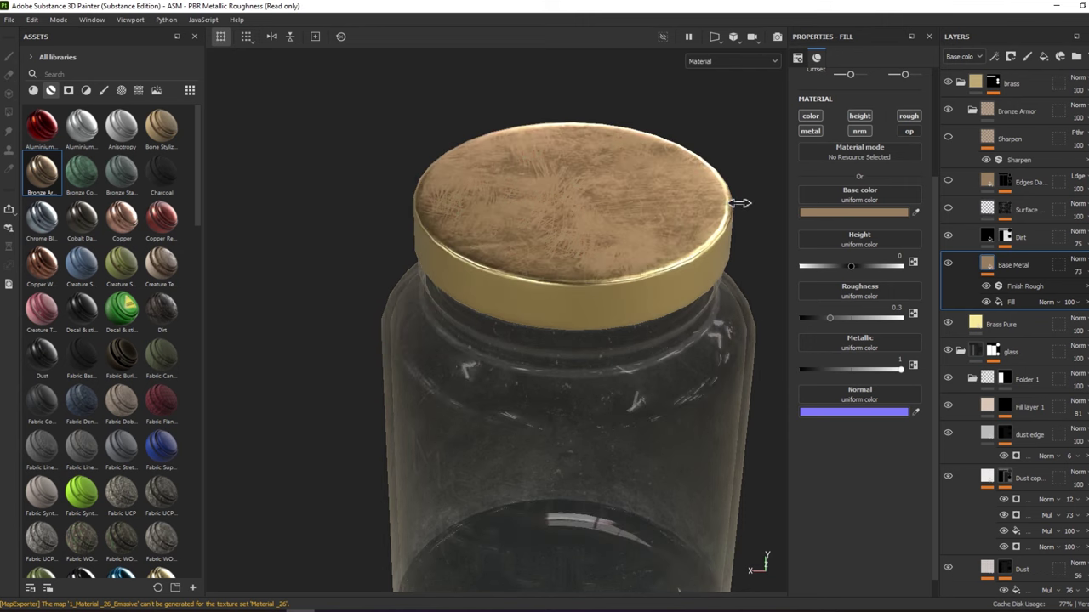
{"action": "left_click", "coordinate": [947, 265]}
{"action": "left_click", "coordinate": [947, 265]}
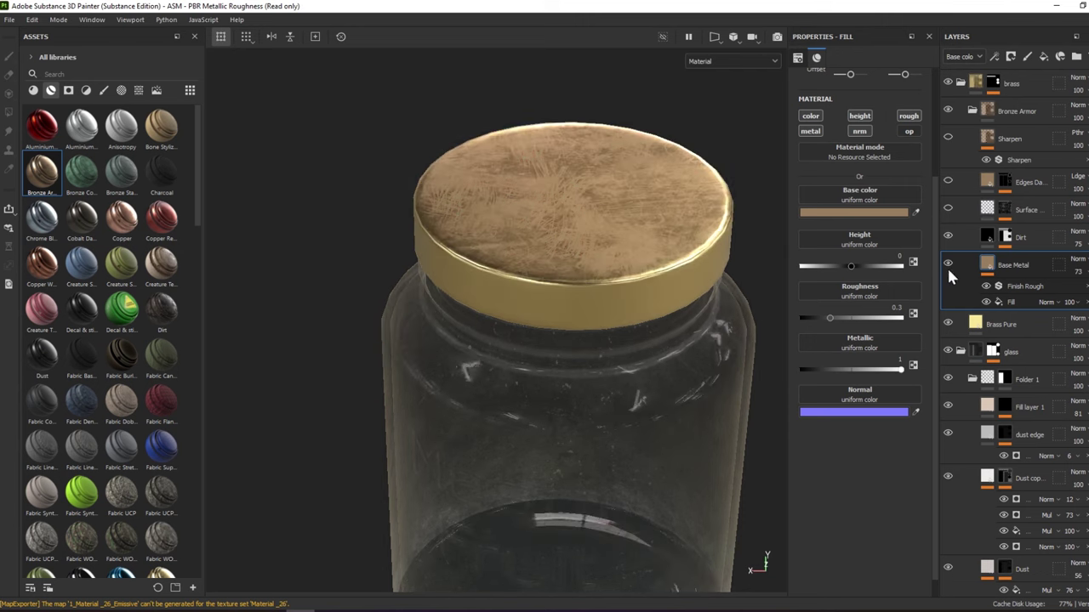
Fade the Finish Rough fill's roughness channel to 10 opacity with Darken blending
{"action": "left_click", "coordinate": [1021, 286]}
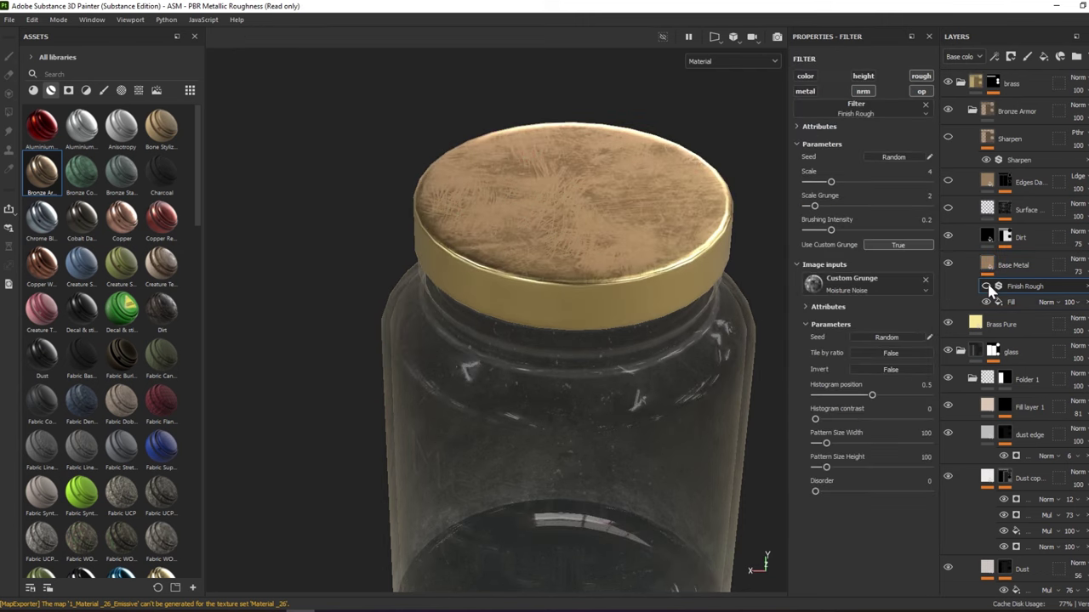
{"action": "left_click", "coordinate": [986, 302]}
{"action": "left_click", "coordinate": [986, 302]}
{"action": "left_click", "coordinate": [985, 302]}
{"action": "left_click", "coordinate": [1048, 303]}
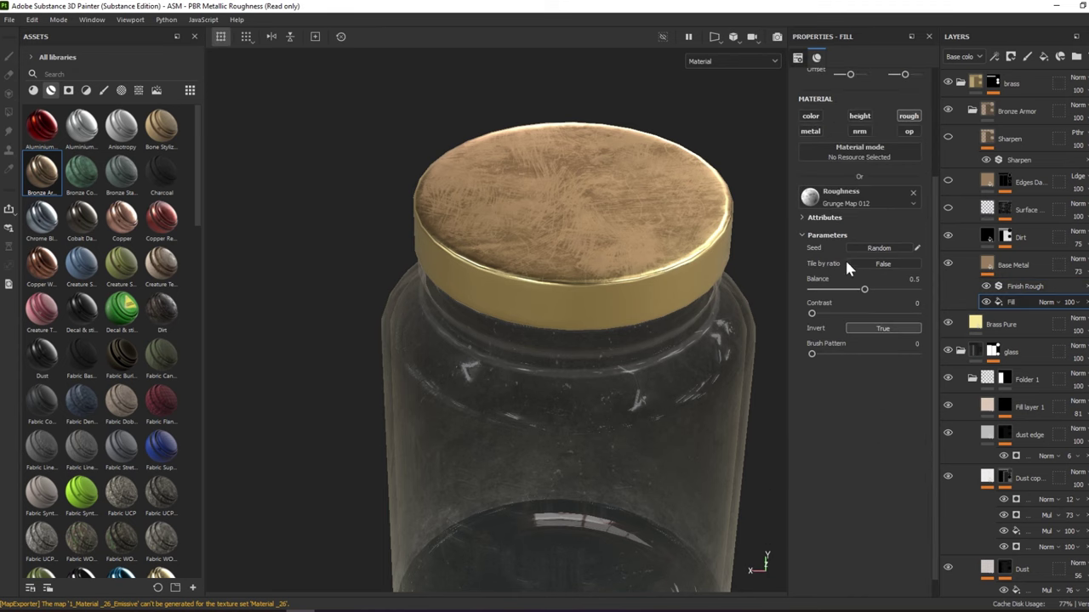
{"action": "mouse_move", "coordinate": [1069, 303]}
{"action": "left_mouse_down"}
{"action": "mouse_move", "coordinate": [1084, 328]}
{"action": "mouse_move", "coordinate": [929, 41]}
{"action": "left_mouse_up"}
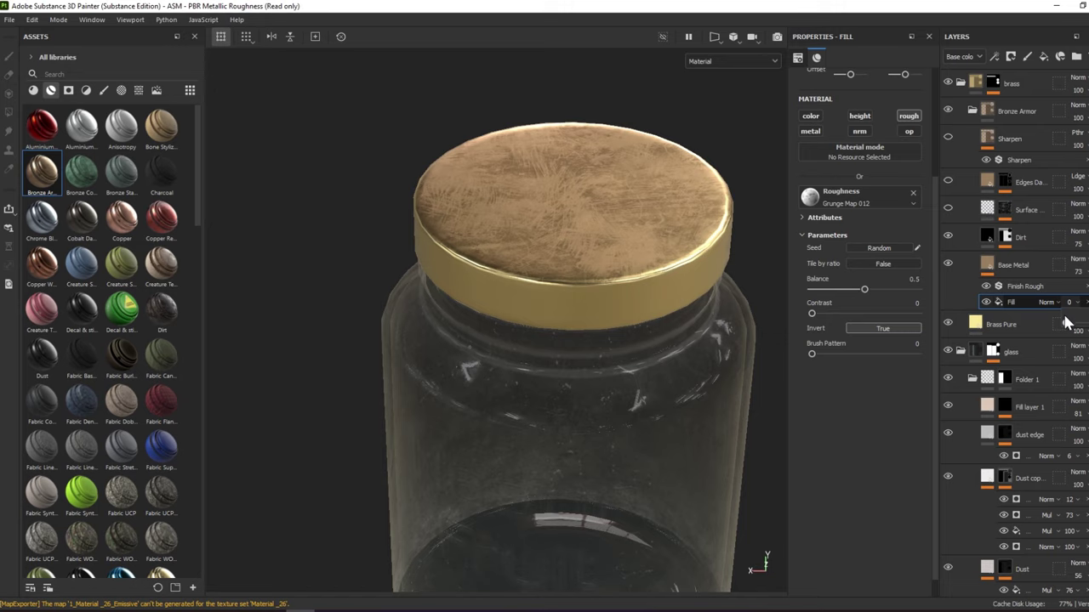
{"action": "left_click_drag", "start_coordinate": [1074, 330], "coordinate": [1088, 330]}
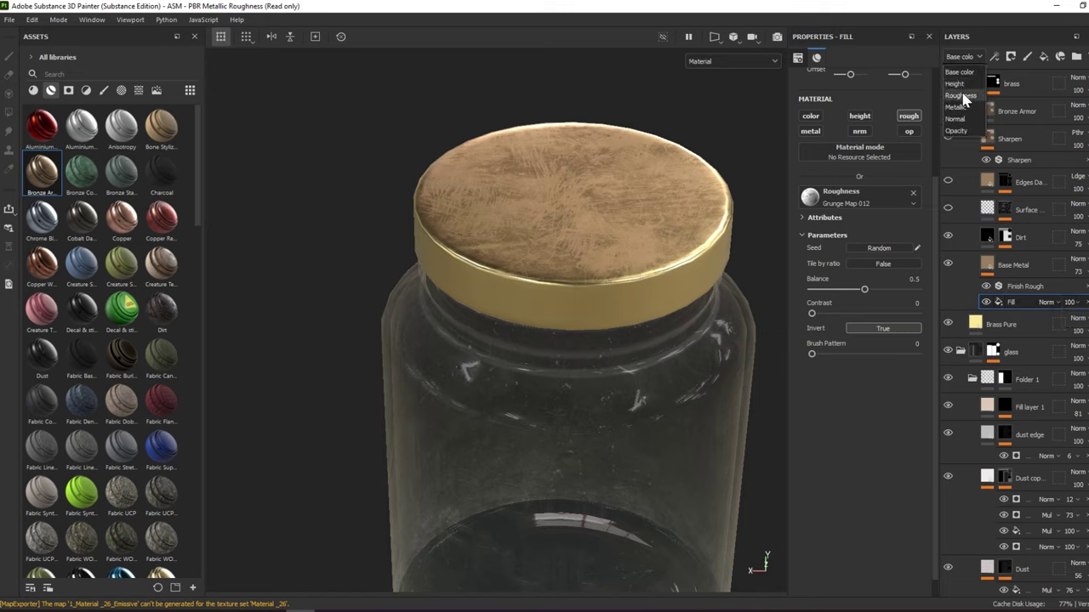
{"action": "left_click", "coordinate": [959, 100]}
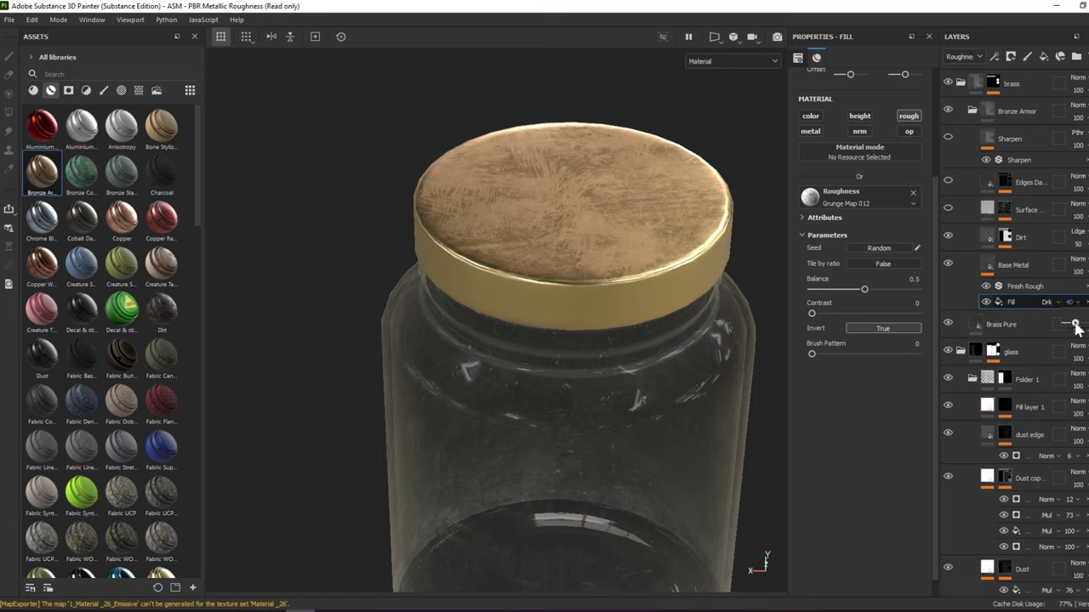
{"action": "left_click_drag", "start_coordinate": [1076, 330], "coordinate": [1073, 330]}
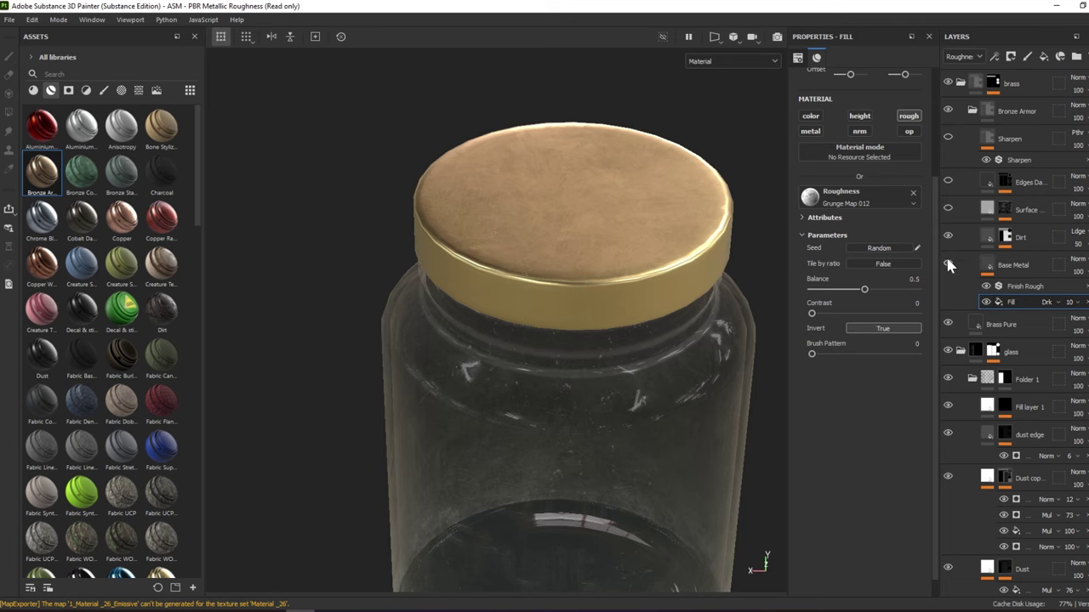
{"action": "left_click", "coordinate": [1006, 238], "text": "alt"}
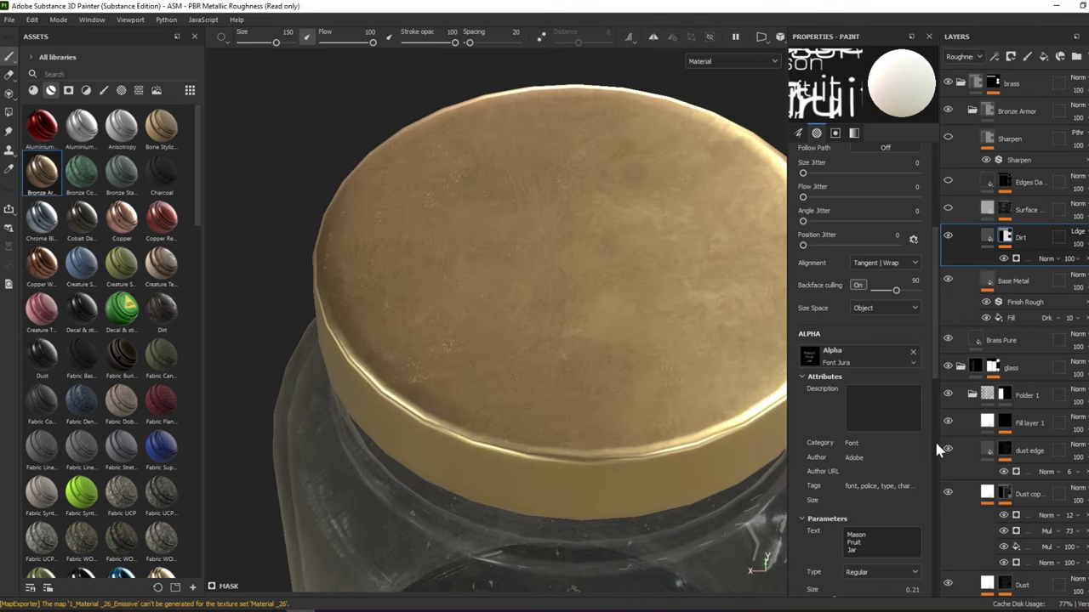
Inspect the Dirt layer's mask generator and keep its balance at 0.6
{"action": "left_click", "coordinate": [915, 352]}
{"action": "left_click_drag", "start_coordinate": [688, 187], "coordinate": [965, 252], "text": "alt"}
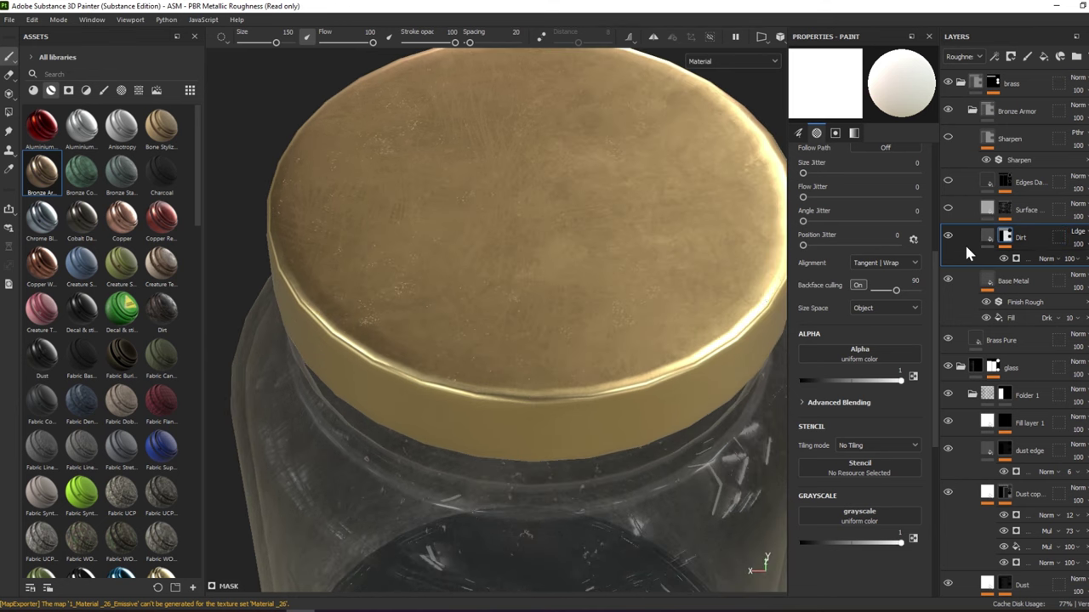
{"action": "left_click", "coordinate": [871, 362]}
{"action": "left_click", "coordinate": [1021, 241]}
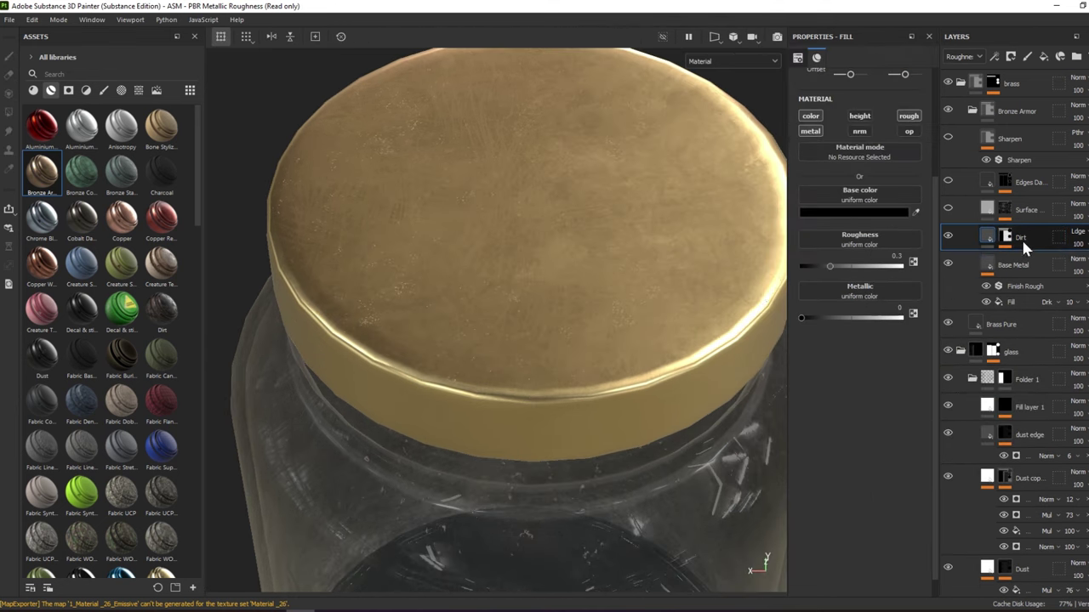
{"action": "left_click_drag", "start_coordinate": [599, 283], "coordinate": [602, 260], "text": "alt"}
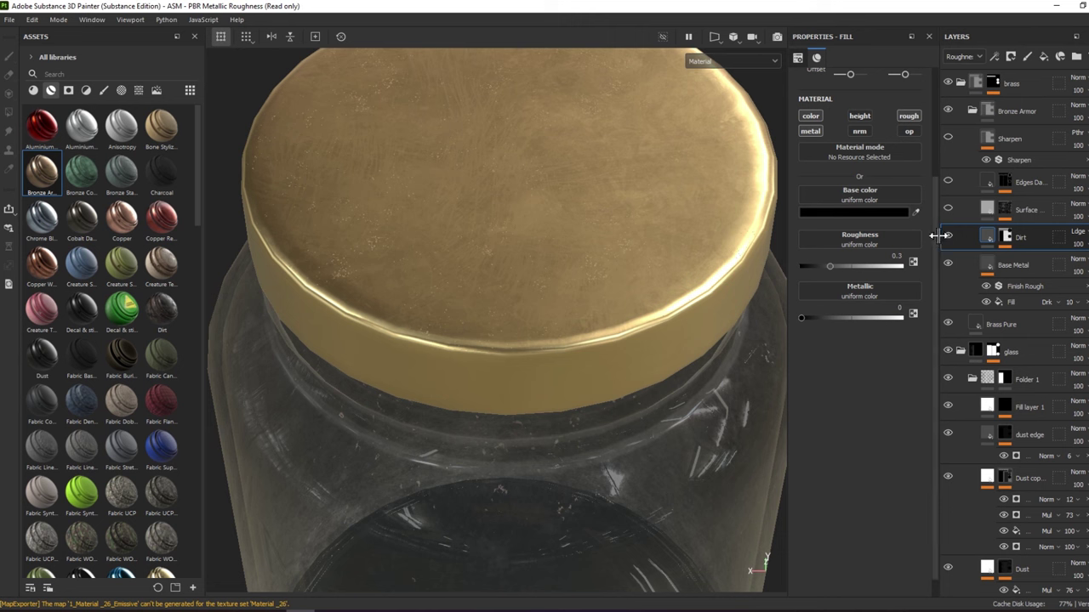
{"action": "left_click", "coordinate": [1010, 243], "text": "alt"}
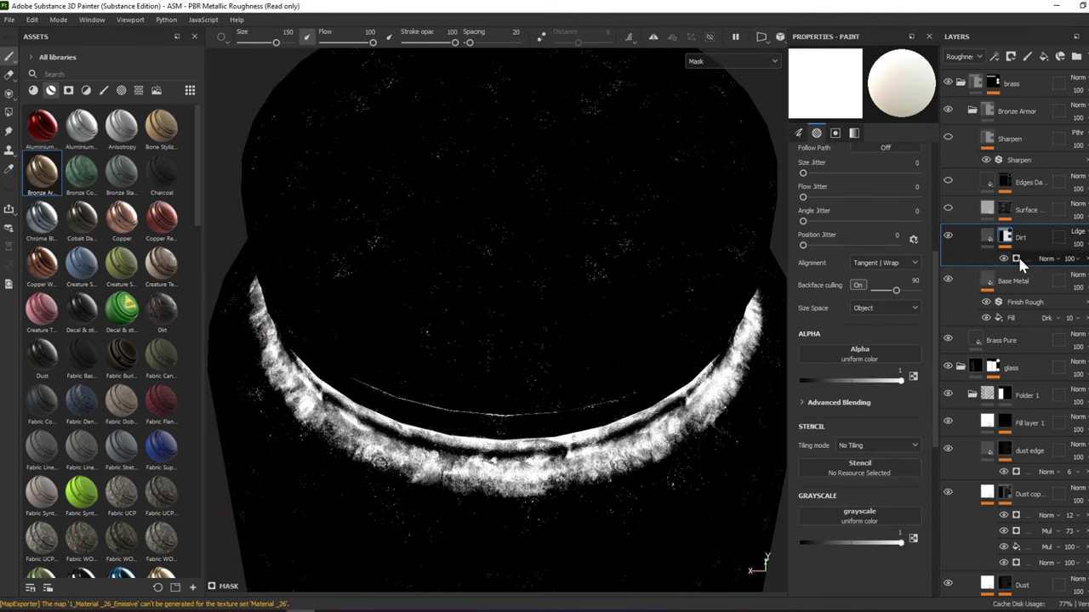
{"action": "left_click", "coordinate": [1029, 258]}
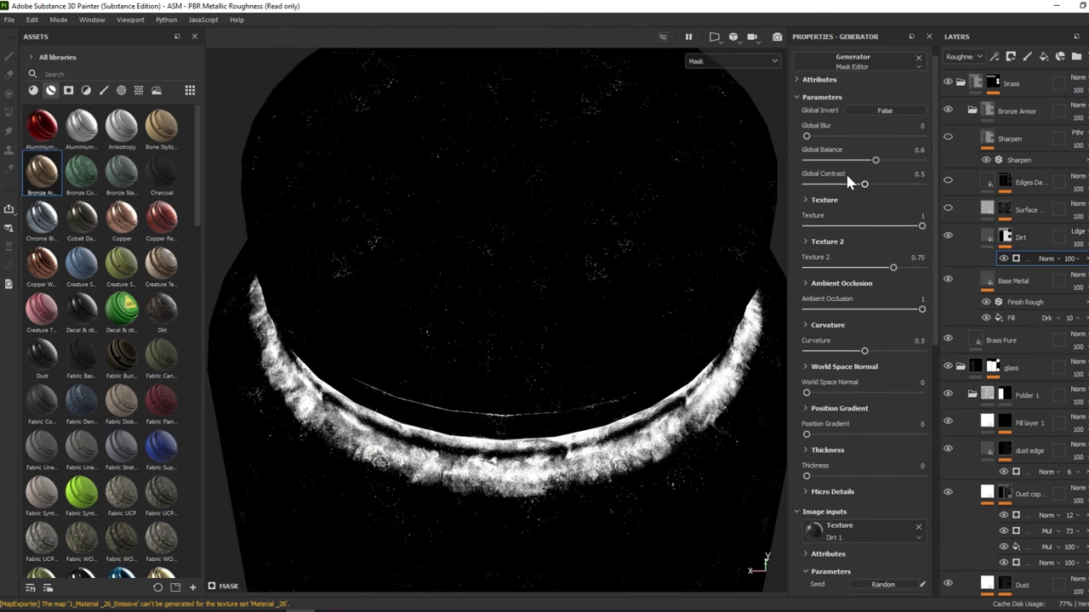
{"action": "mouse_move", "coordinate": [875, 159]}
{"action": "left_mouse_down"}
{"action": "mouse_move", "coordinate": [840, 161]}
{"action": "mouse_move", "coordinate": [876, 159]}
{"action": "left_mouse_up"}
{"action": "mouse_move", "coordinate": [664, 256]}
{"action": "left_mouse_down", "text": "alt"}
{"action": "mouse_move", "coordinate": [564, 271]}
{"action": "mouse_move", "coordinate": [622, 175]}
{"action": "mouse_move", "coordinate": [603, 269]}
{"action": "mouse_move", "coordinate": [627, 267]}
{"action": "left_mouse_up", "text": "alt"}
{"action": "key", "text": "m"}
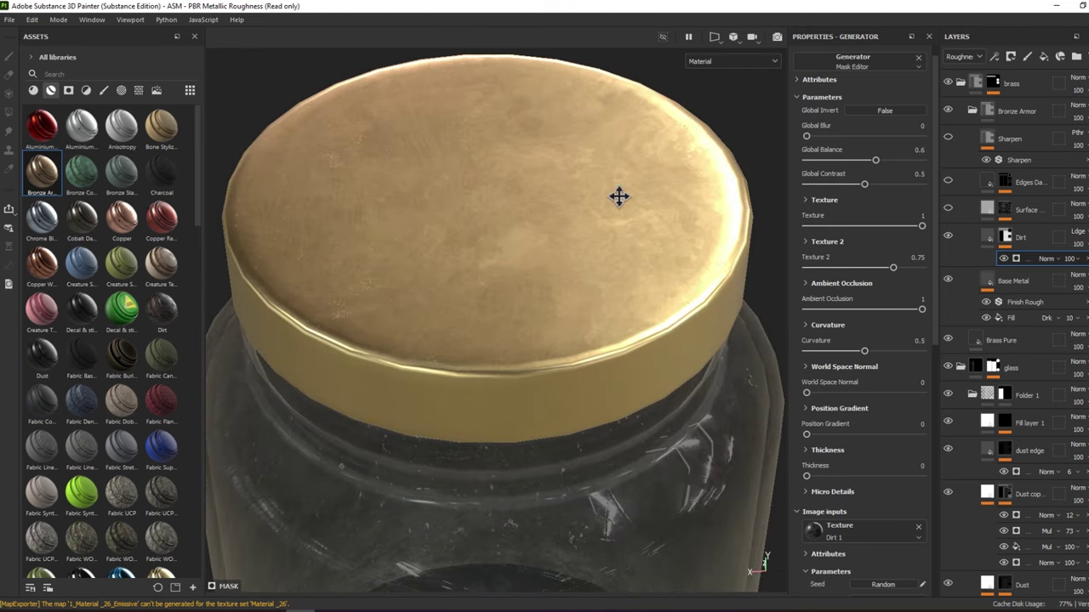
{"action": "mouse_move", "coordinate": [617, 194]}
{"action": "left_mouse_down", "text": "alt"}
{"action": "mouse_move", "coordinate": [647, 181]}
{"action": "mouse_move", "coordinate": [505, 196]}
{"action": "mouse_move", "coordinate": [485, 255]}
{"action": "left_mouse_up", "text": "alt"}
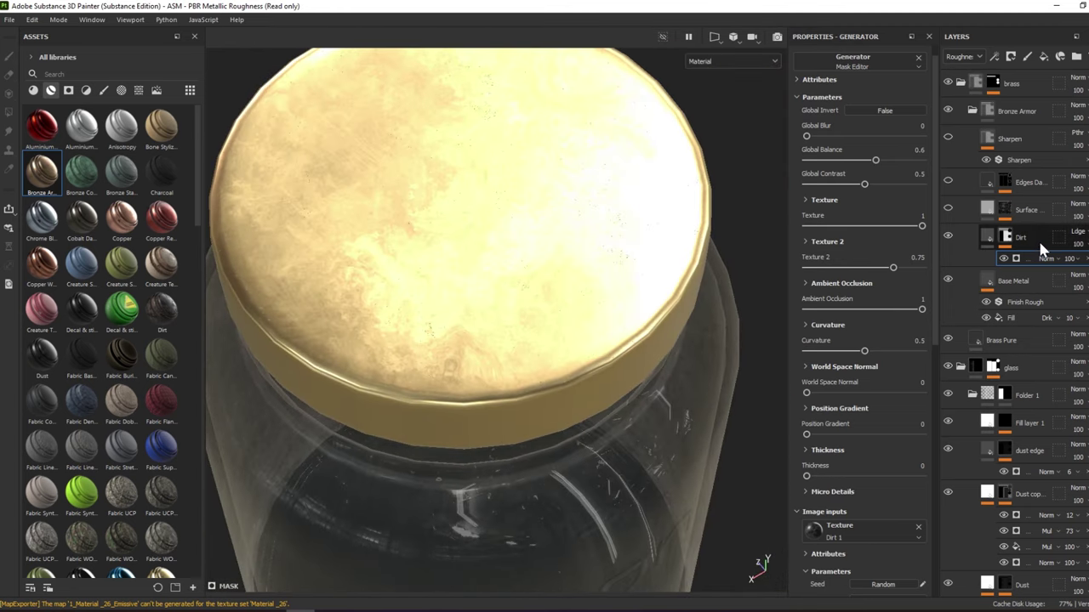
Delete the Dirt layer and check the Surface mask's texture strength, leaving it unchanged
{"action": "left_click", "coordinate": [1024, 232]}
{"action": "key", "text": "Delete"}
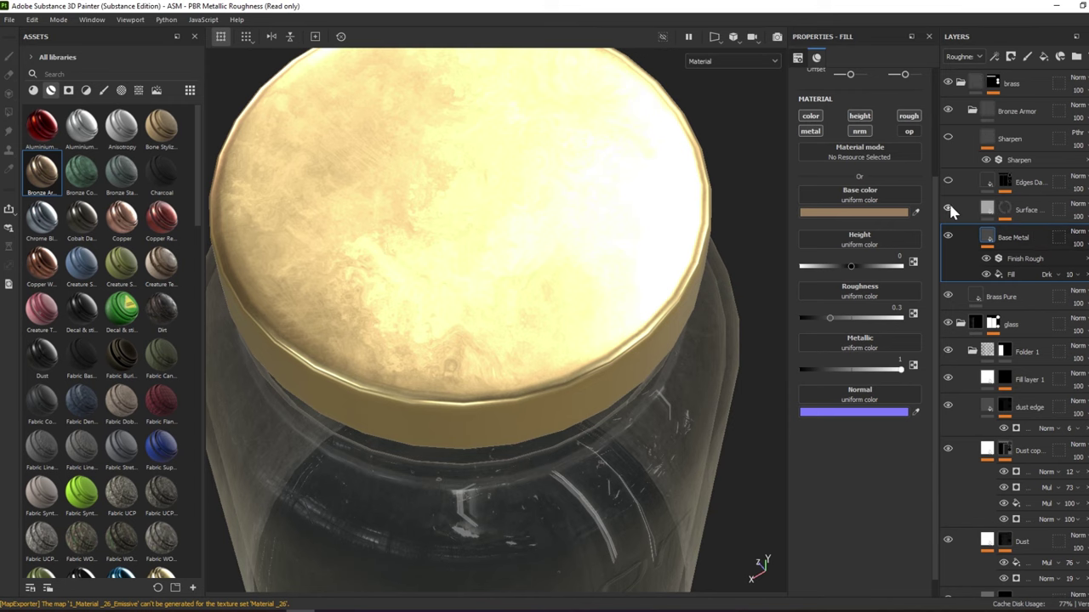
{"action": "left_click", "coordinate": [947, 208]}
{"action": "left_click_drag", "start_coordinate": [477, 171], "coordinate": [409, 136], "text": "alt"}
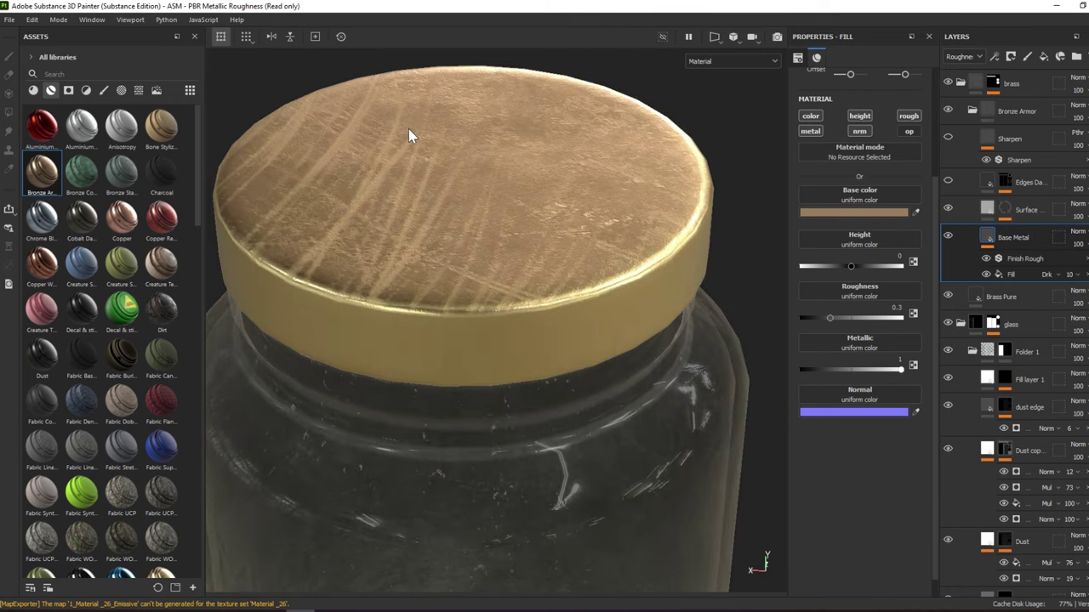
{"action": "left_click", "coordinate": [1005, 209], "text": "alt"}
{"action": "left_click", "coordinate": [1021, 225]}
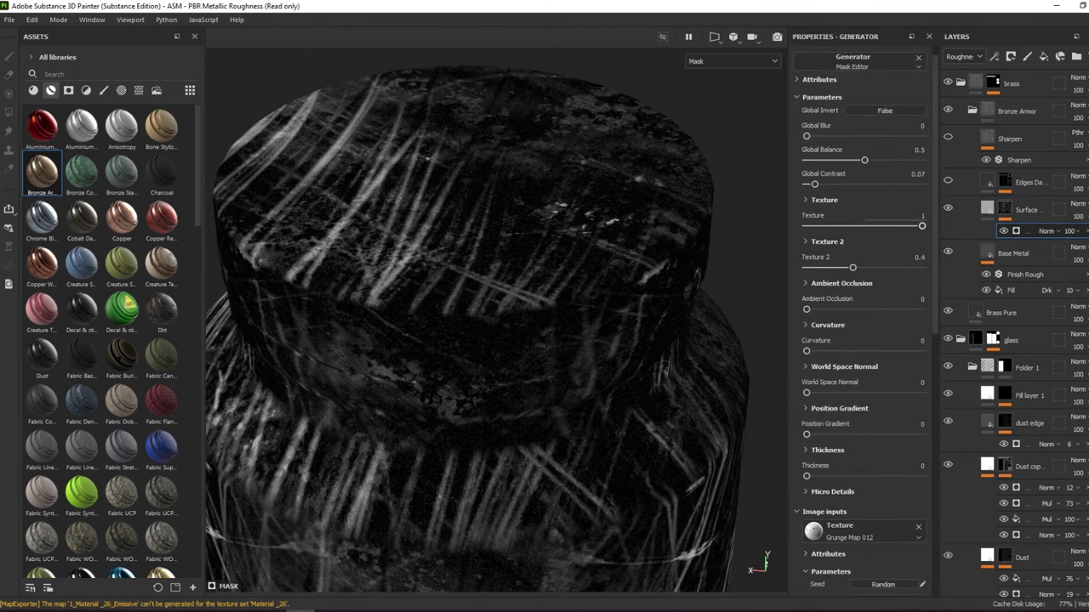
{"action": "left_click_drag", "start_coordinate": [922, 226], "coordinate": [831, 225]}
{"action": "key", "text": "ctrl+z"}
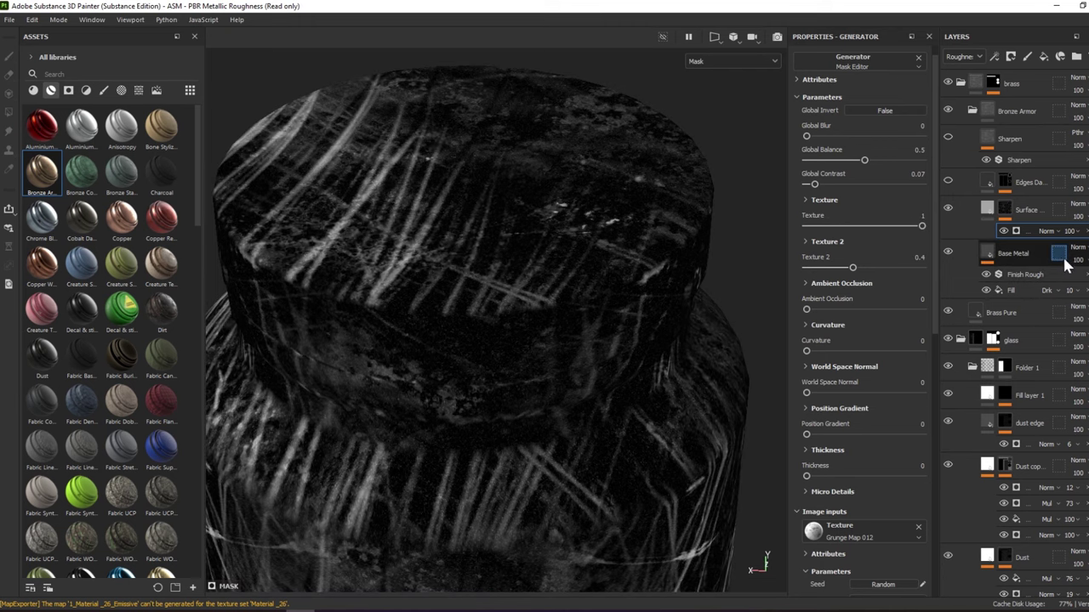
Hide the Surface layer and show Edges Damage and Sharpen in Material view
{"action": "left_click", "coordinate": [944, 206]}
{"action": "left_click", "coordinate": [1013, 181]}
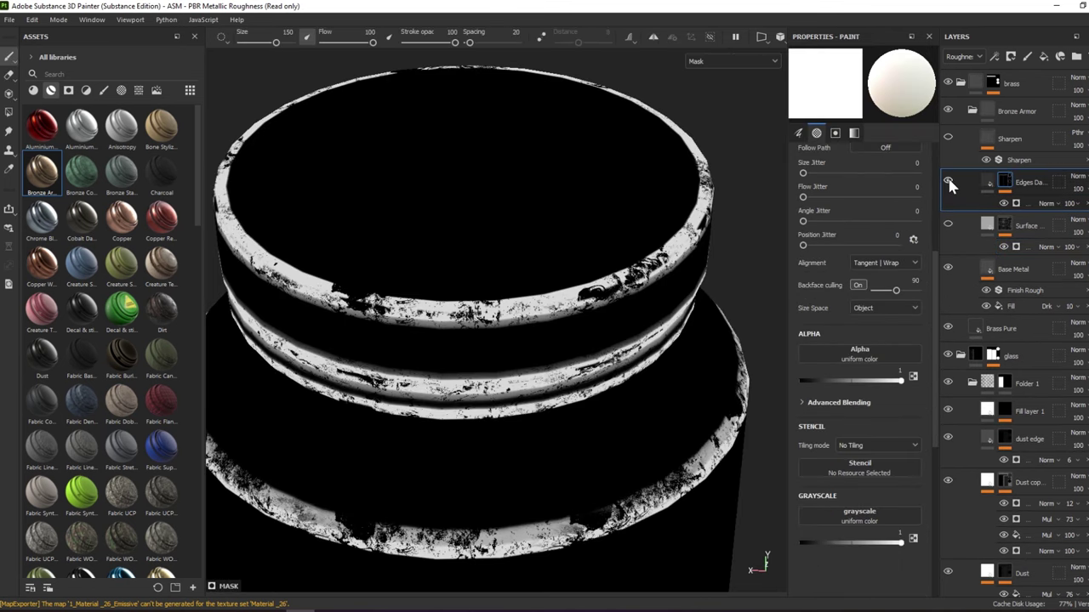
{"action": "key", "text": "m"}
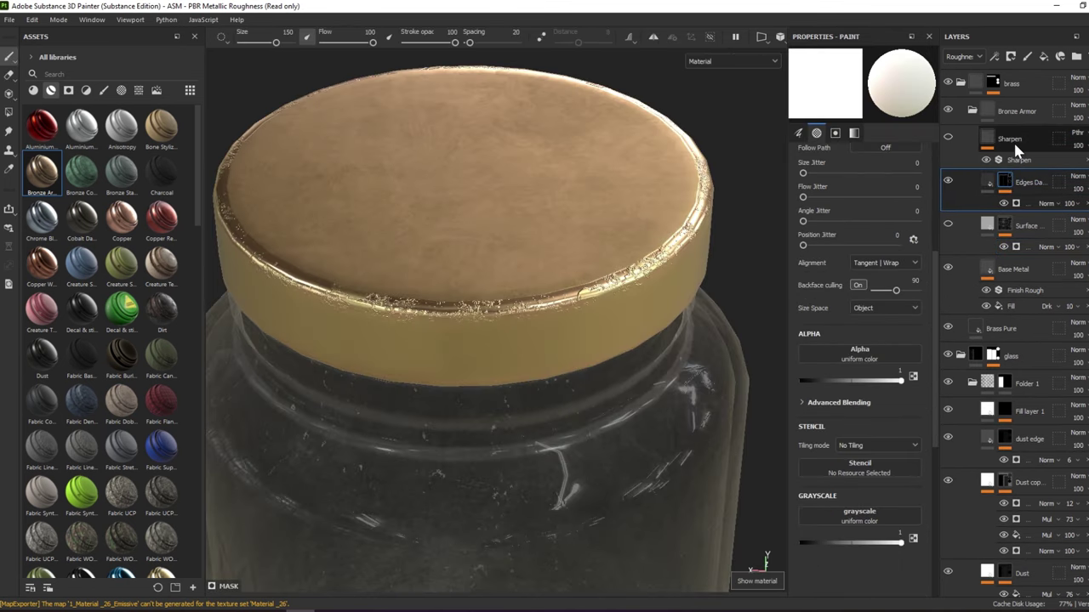
{"action": "left_click", "coordinate": [948, 136]}
Replace the Edges Damage mask with a black mask holding a Metal Edge Wear generator
{"action": "left_click", "coordinate": [1017, 269], "text": "shift"}
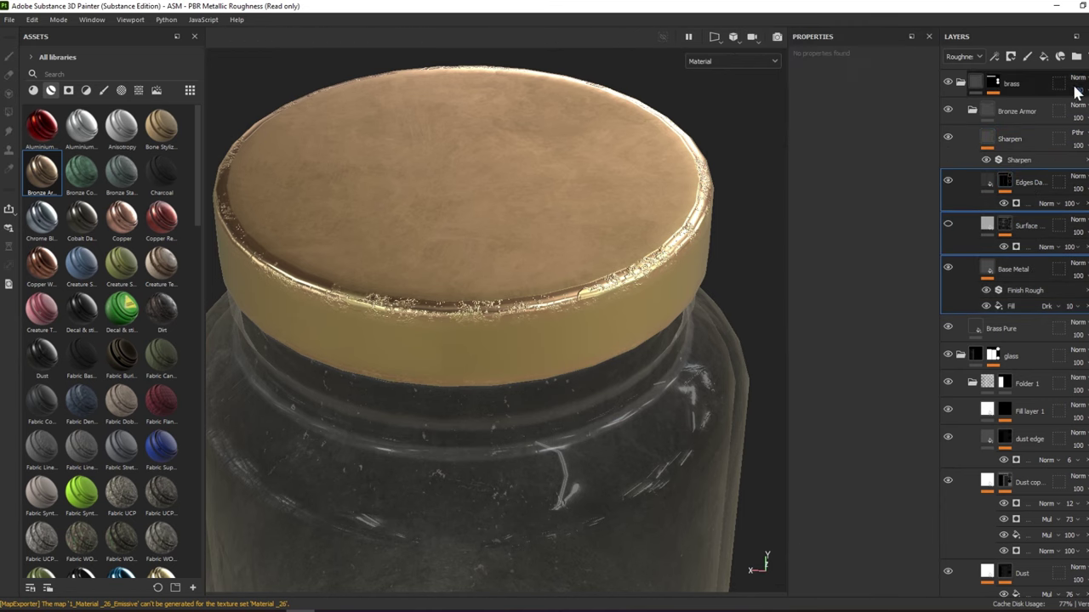
{"action": "right_click", "coordinate": [1009, 186]}
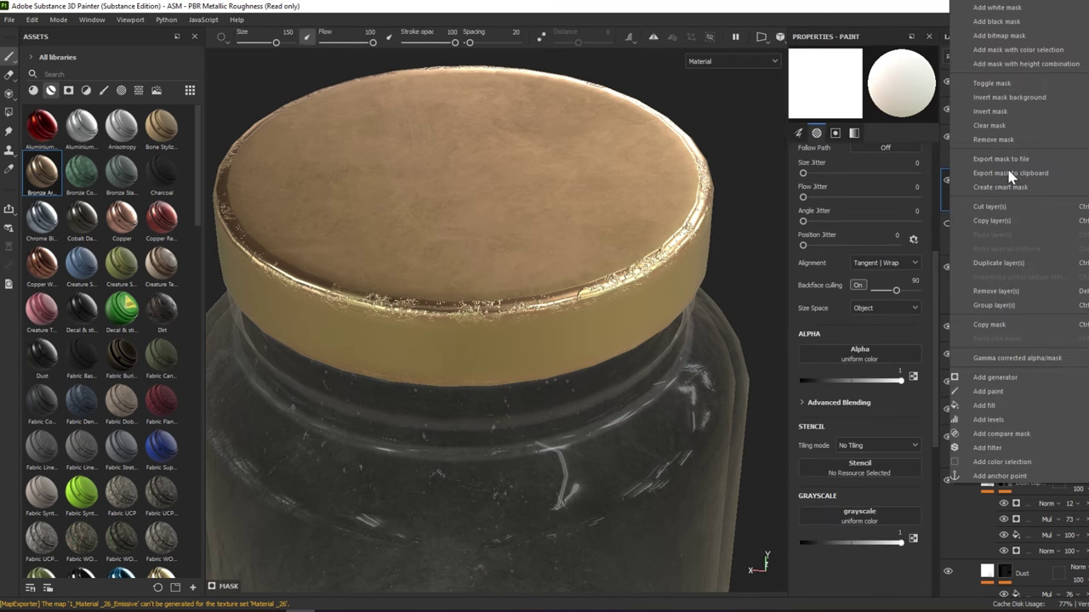
{"action": "left_click", "coordinate": [998, 140]}
{"action": "right_click", "coordinate": [1018, 182]}
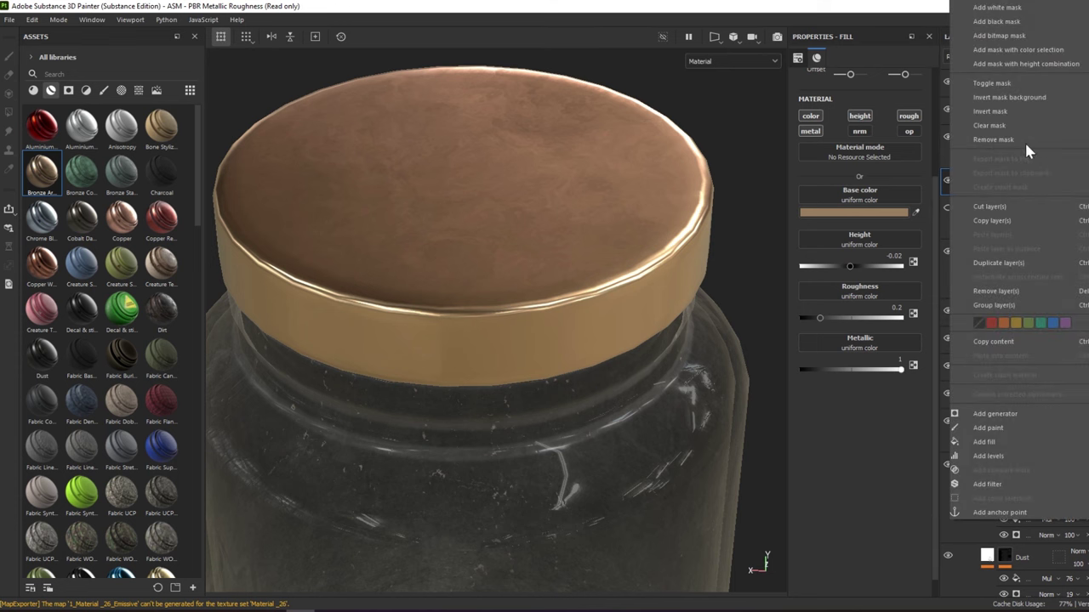
{"action": "left_click", "coordinate": [1003, 22]}
{"action": "right_click", "coordinate": [1032, 191]}
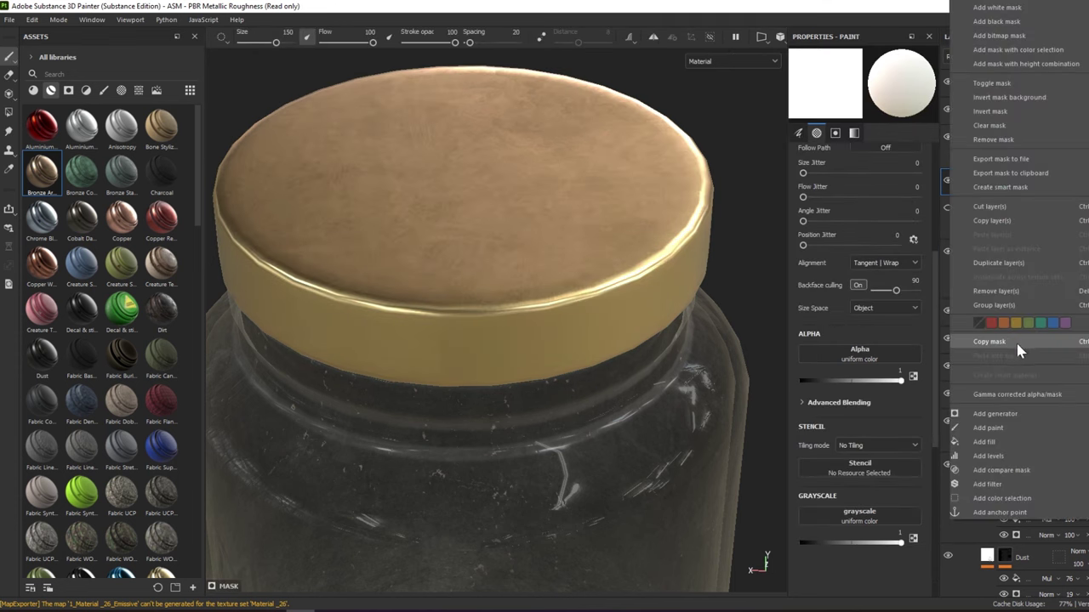
{"action": "left_click", "coordinate": [1009, 414]}
{"action": "left_click", "coordinate": [863, 78]}
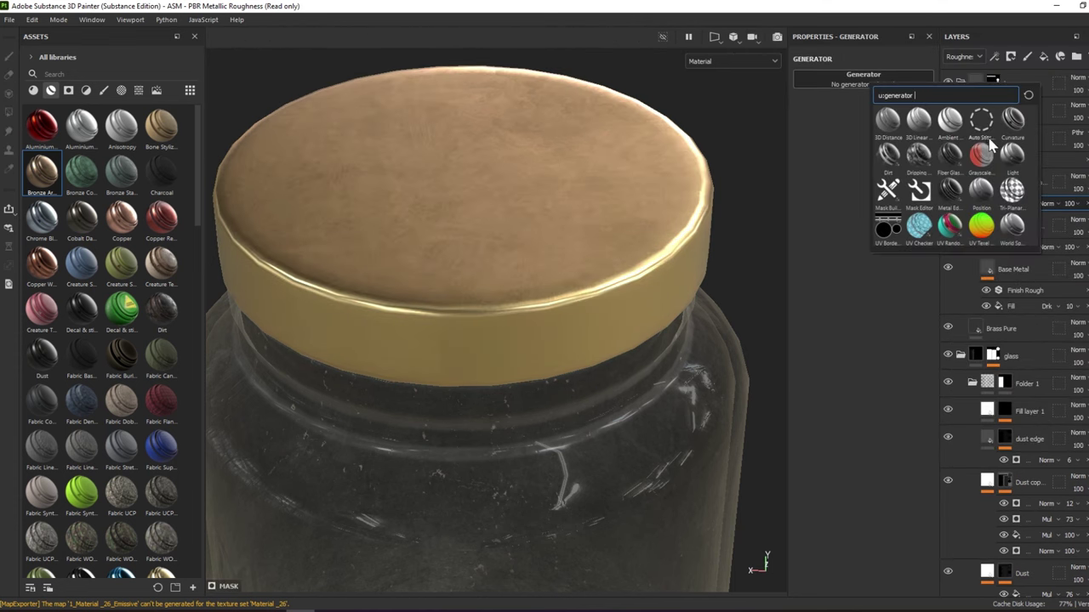
{"action": "left_click", "coordinate": [949, 187]}
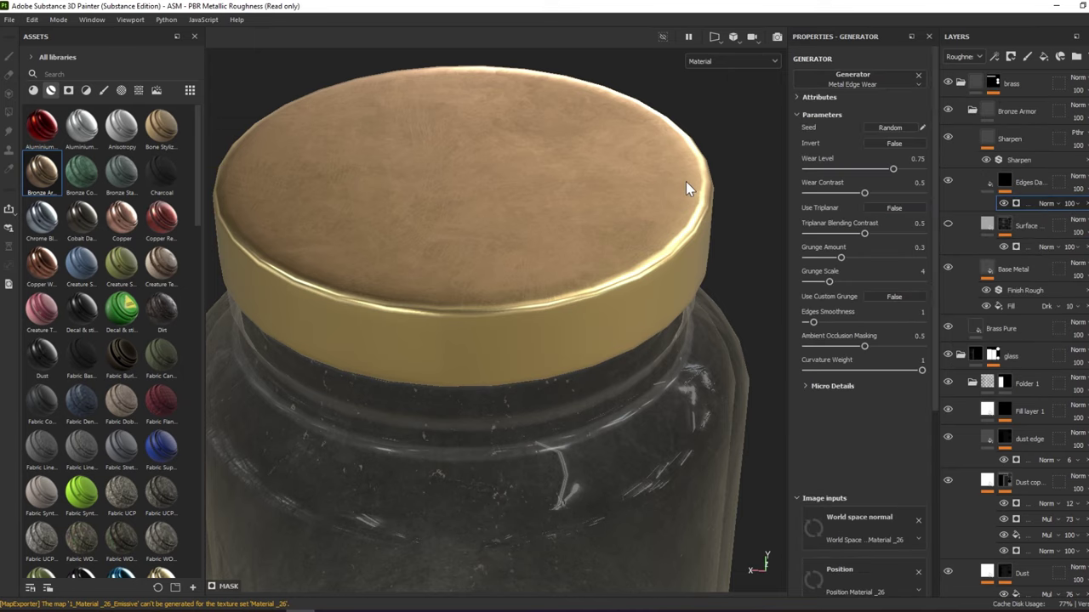
Tune Metal Edge Wear to wear level 0.24, contrast 0, grunge amount 0.52, scale 11
{"action": "left_click_drag", "start_coordinate": [652, 195], "coordinate": [637, 226], "text": "alt"}
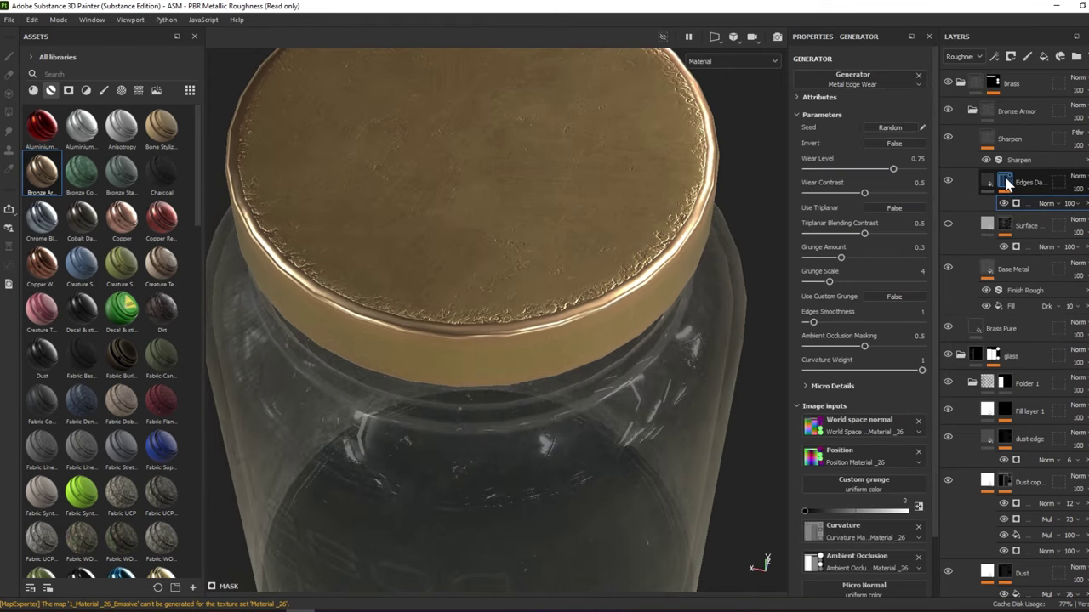
{"action": "left_click", "coordinate": [1006, 184], "text": "alt"}
{"action": "left_click", "coordinate": [1029, 197]}
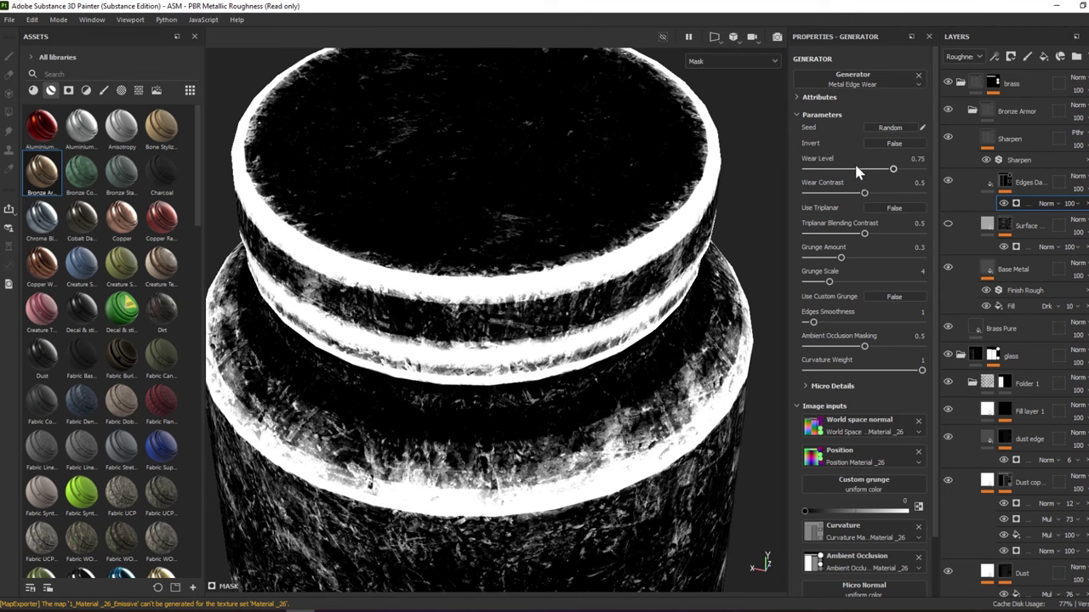
{"action": "mouse_move", "coordinate": [857, 169]}
{"action": "left_mouse_down"}
{"action": "mouse_move", "coordinate": [817, 169]}
{"action": "mouse_move", "coordinate": [828, 194]}
{"action": "mouse_move", "coordinate": [836, 171]}
{"action": "left_mouse_up"}
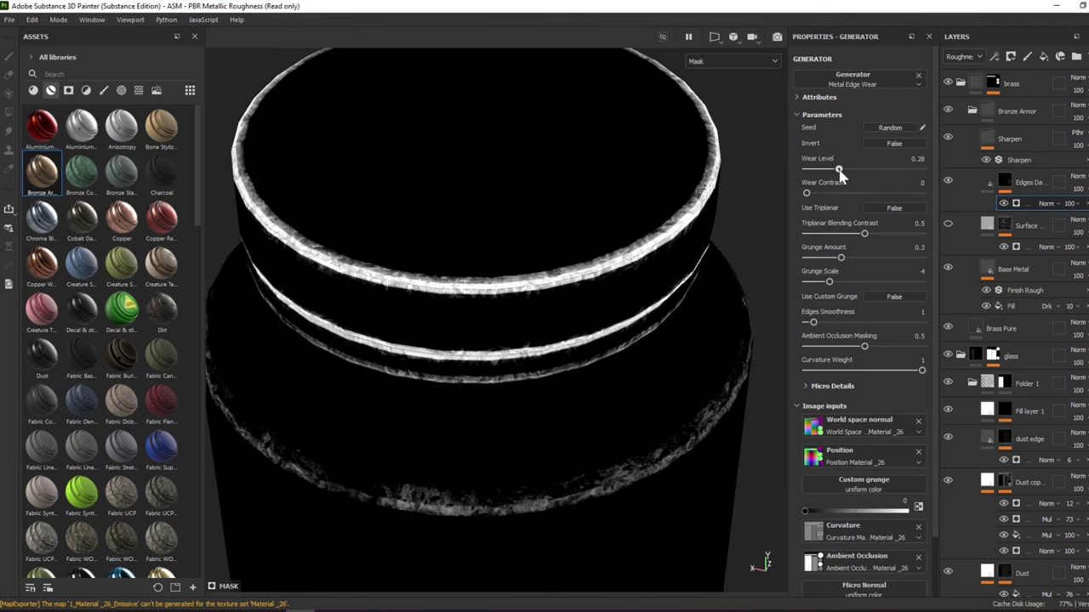
{"action": "mouse_move", "coordinate": [842, 259]}
{"action": "left_mouse_down"}
{"action": "mouse_move", "coordinate": [908, 258]}
{"action": "mouse_move", "coordinate": [867, 259]}
{"action": "mouse_move", "coordinate": [883, 283]}
{"action": "left_mouse_up"}
{"action": "left_click", "coordinate": [852, 283]}
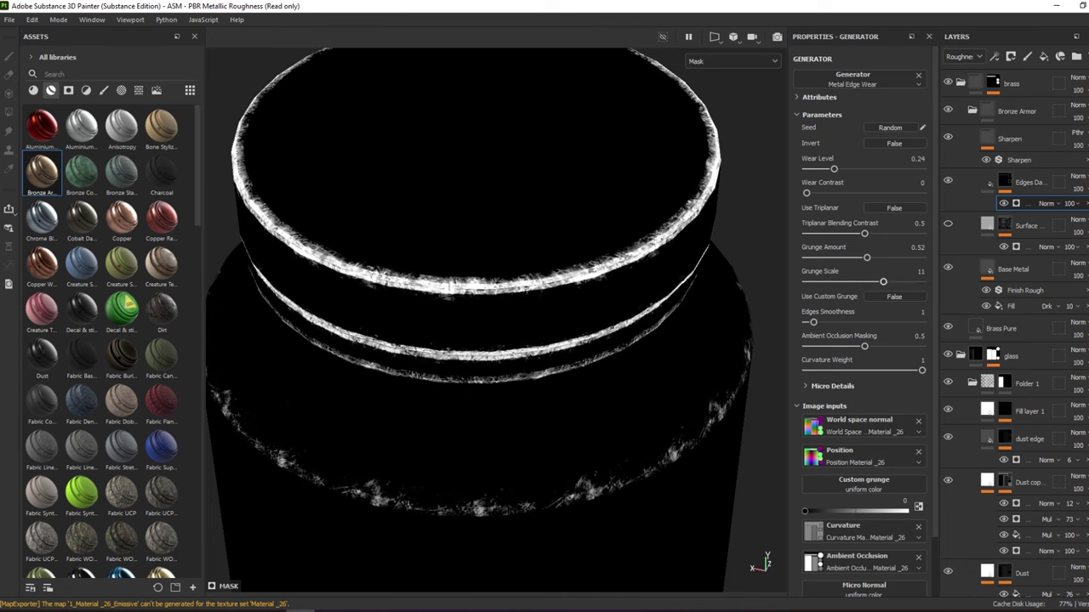
{"action": "right_click", "coordinate": [1021, 201]}
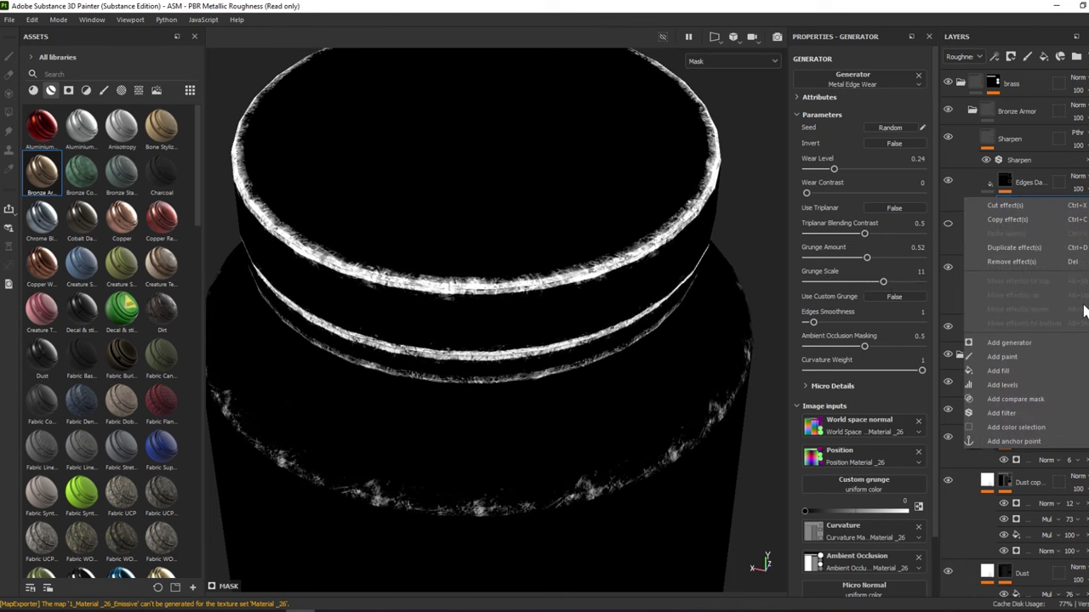
Add a Levels effect to the Edges Damage mask to thin the wear, checking the lid in Material view
{"action": "left_click", "coordinate": [1025, 386]}
{"action": "mouse_move", "coordinate": [932, 88]}
{"action": "left_mouse_down"}
{"action": "mouse_move", "coordinate": [840, 91]}
{"action": "mouse_move", "coordinate": [922, 88]}
{"action": "left_mouse_up"}
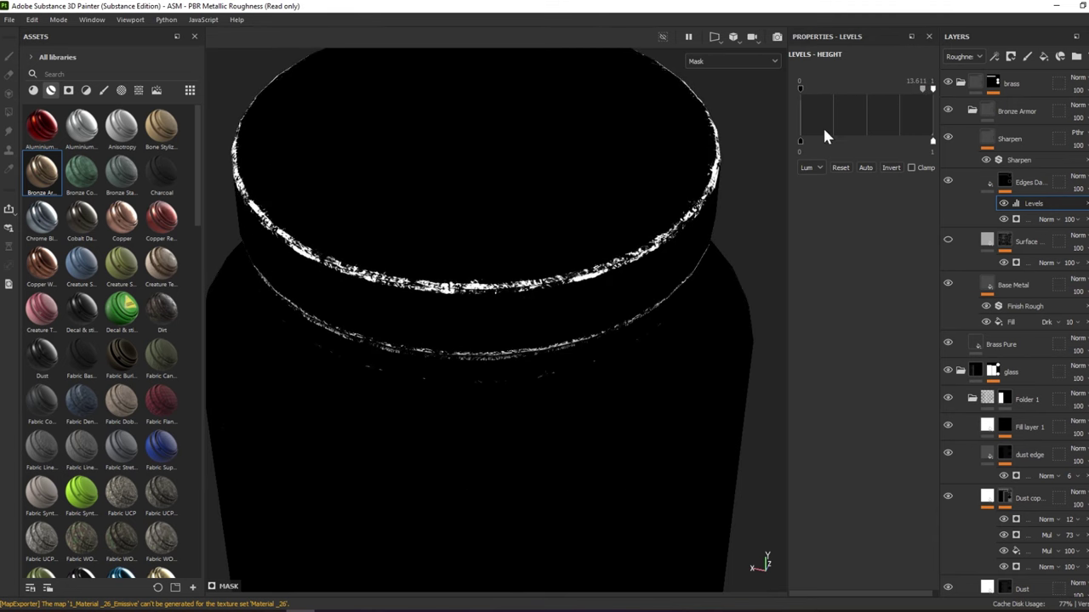
{"action": "key", "text": "m"}
{"action": "mouse_move", "coordinate": [679, 215]}
{"action": "left_mouse_down", "text": "alt"}
{"action": "mouse_move", "coordinate": [676, 139]}
{"action": "mouse_move", "coordinate": [672, 187]}
{"action": "left_mouse_up", "text": "alt"}
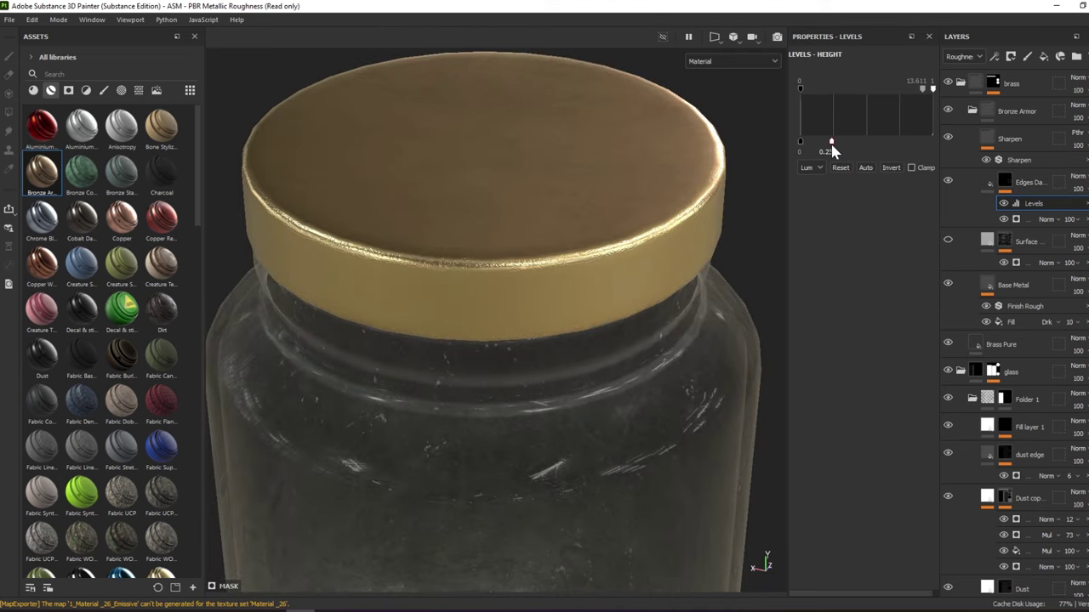
{"action": "scroll", "coordinate": [627, 197], "scroll_direction": "up", "scroll_amount": 2}
{"action": "mouse_move", "coordinate": [622, 199]}
{"action": "left_mouse_down", "text": "alt"}
{"action": "mouse_move", "coordinate": [720, 182]}
{"action": "mouse_move", "coordinate": [747, 128]}
{"action": "mouse_move", "coordinate": [846, 155]}
{"action": "left_mouse_up", "text": "alt"}
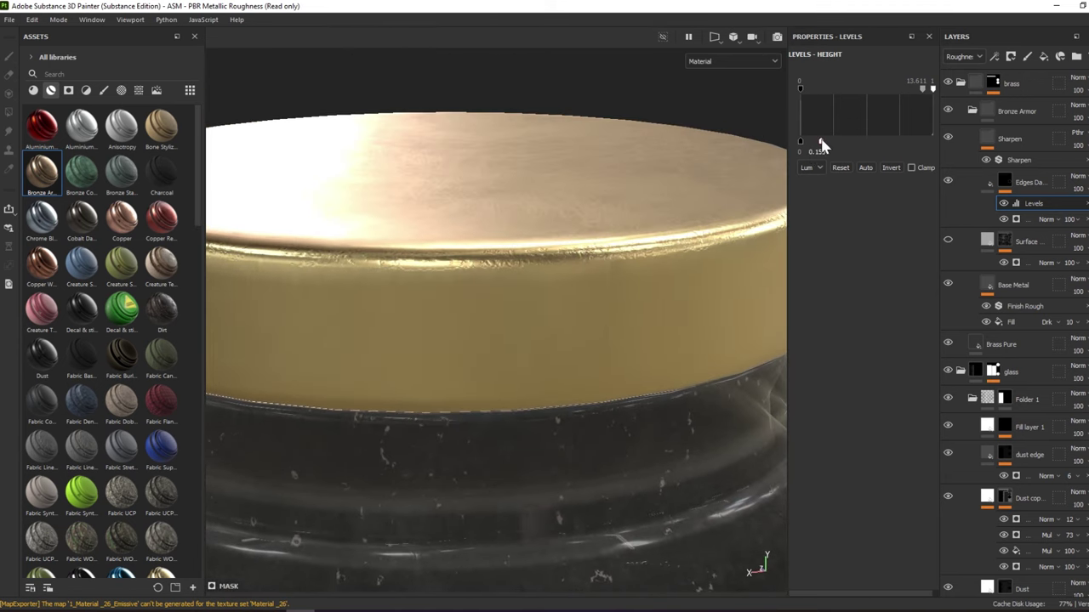
{"action": "mouse_move", "coordinate": [757, 157]}
{"action": "left_mouse_down", "text": "alt"}
{"action": "mouse_move", "coordinate": [511, 176]}
{"action": "mouse_move", "coordinate": [578, 212]}
{"action": "mouse_move", "coordinate": [547, 223]}
{"action": "mouse_move", "coordinate": [493, 157]}
{"action": "mouse_move", "coordinate": [428, 231]}
{"action": "mouse_move", "coordinate": [668, 247]}
{"action": "mouse_move", "coordinate": [498, 261]}
{"action": "mouse_move", "coordinate": [462, 230]}
{"action": "mouse_move", "coordinate": [567, 226]}
{"action": "mouse_move", "coordinate": [414, 235]}
{"action": "mouse_move", "coordinate": [499, 206]}
{"action": "mouse_move", "coordinate": [451, 217]}
{"action": "left_mouse_up", "text": "alt"}
{"action": "mouse_move", "coordinate": [610, 240]}
{"action": "left_mouse_down", "text": "alt"}
{"action": "mouse_move", "coordinate": [555, 226]}
{"action": "mouse_move", "coordinate": [601, 245]}
{"action": "left_mouse_up", "text": "alt"}
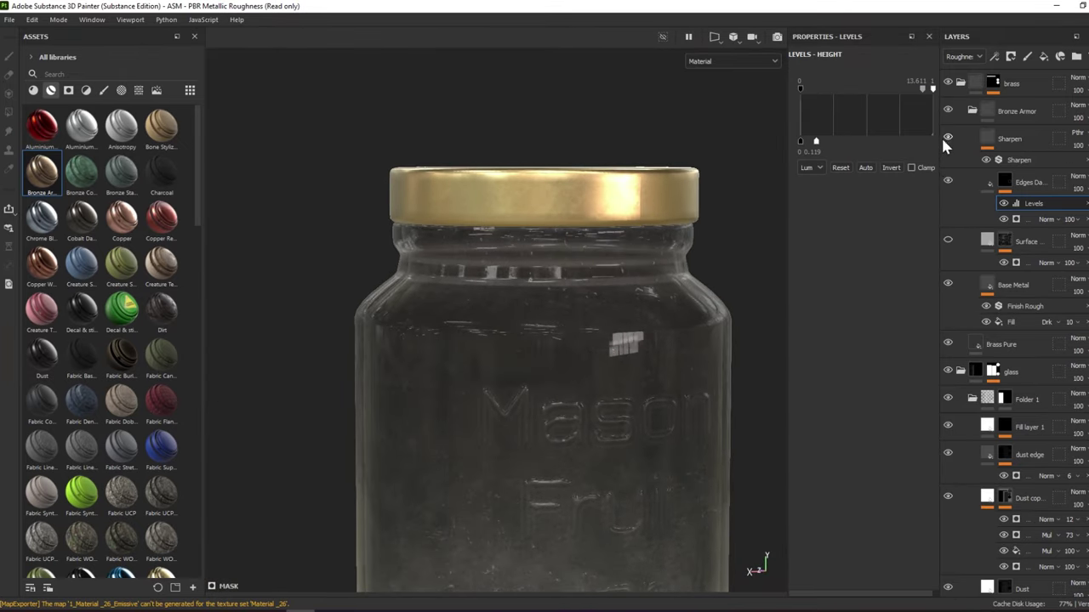
{"action": "left_click", "coordinate": [1008, 158]}
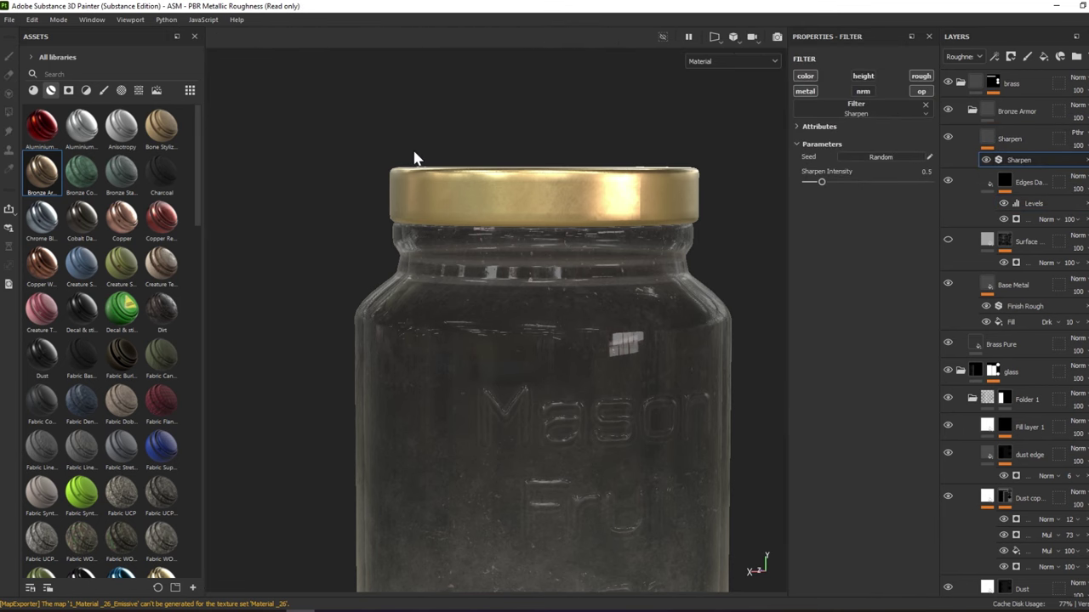
{"action": "left_click_drag", "start_coordinate": [414, 158], "coordinate": [445, 195], "text": "alt"}
{"action": "scroll", "coordinate": [451, 178], "scroll_direction": "up", "scroll_amount": 3}
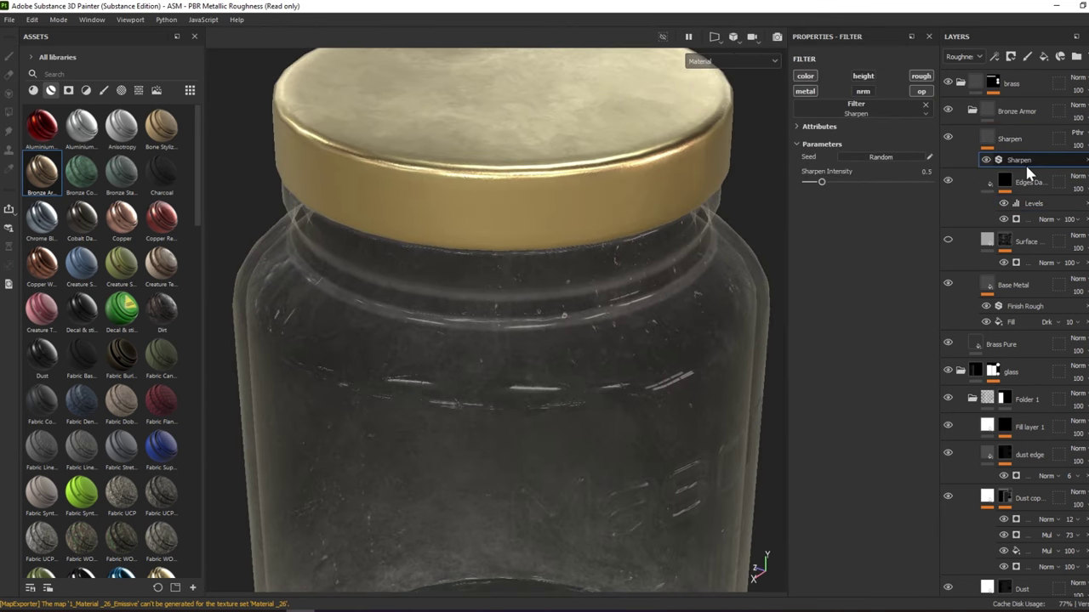
Select the Surface Details layer and inspect the generator in its mask
{"action": "left_click", "coordinate": [1031, 178]}
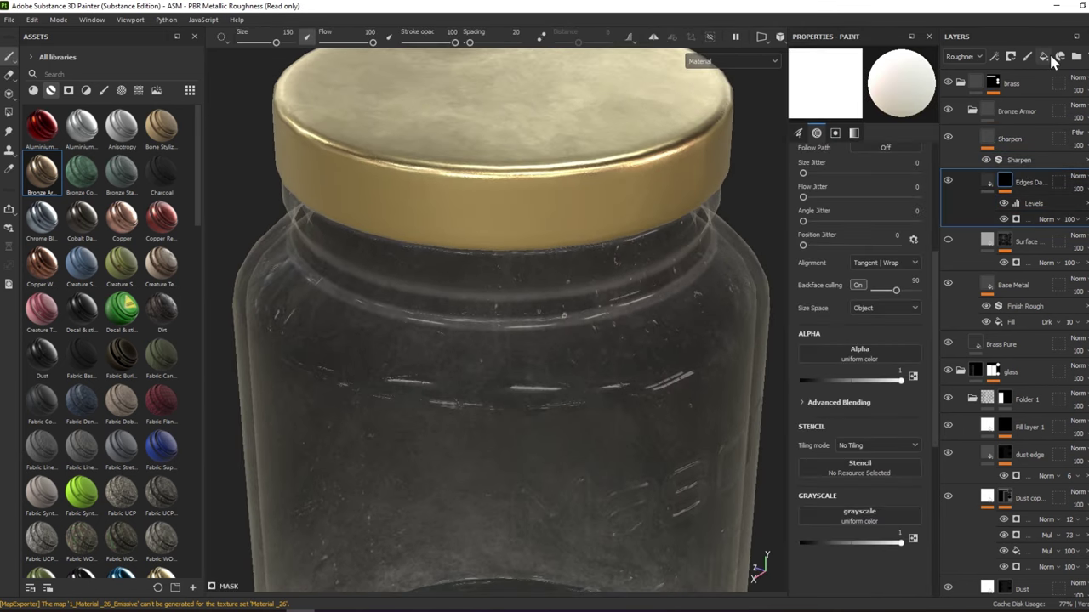
{"action": "left_click", "coordinate": [1005, 242], "text": "alt"}
{"action": "left_click", "coordinate": [1023, 262]}
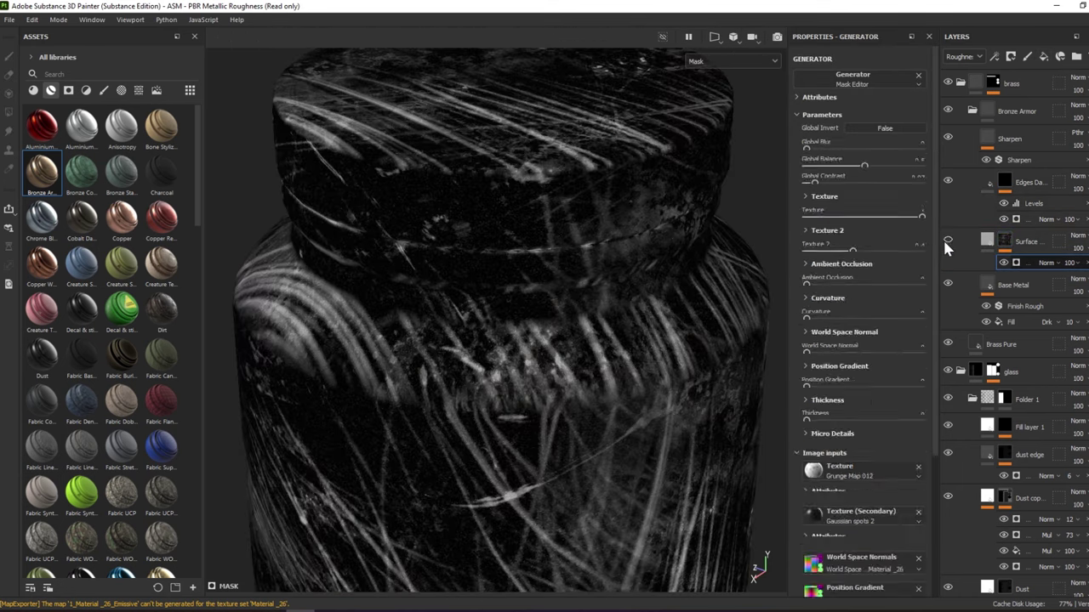
{"action": "left_click", "coordinate": [1004, 242]}
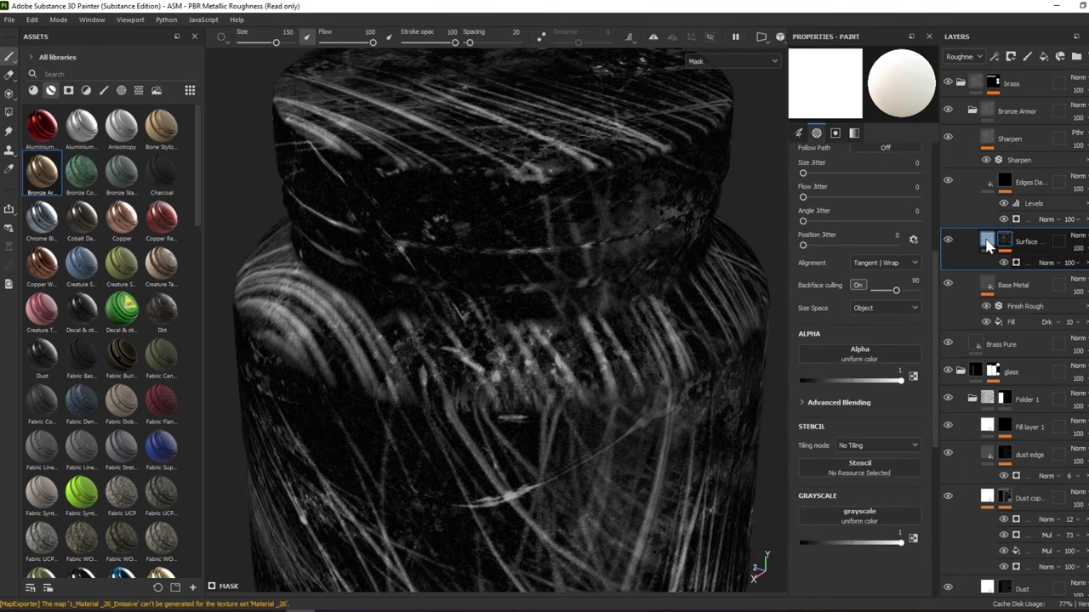
{"action": "left_click", "coordinate": [986, 242]}
Clear the Surface Details mask, add a fresh mask, and add a fill effect to it
{"action": "right_click", "coordinate": [1005, 244]}
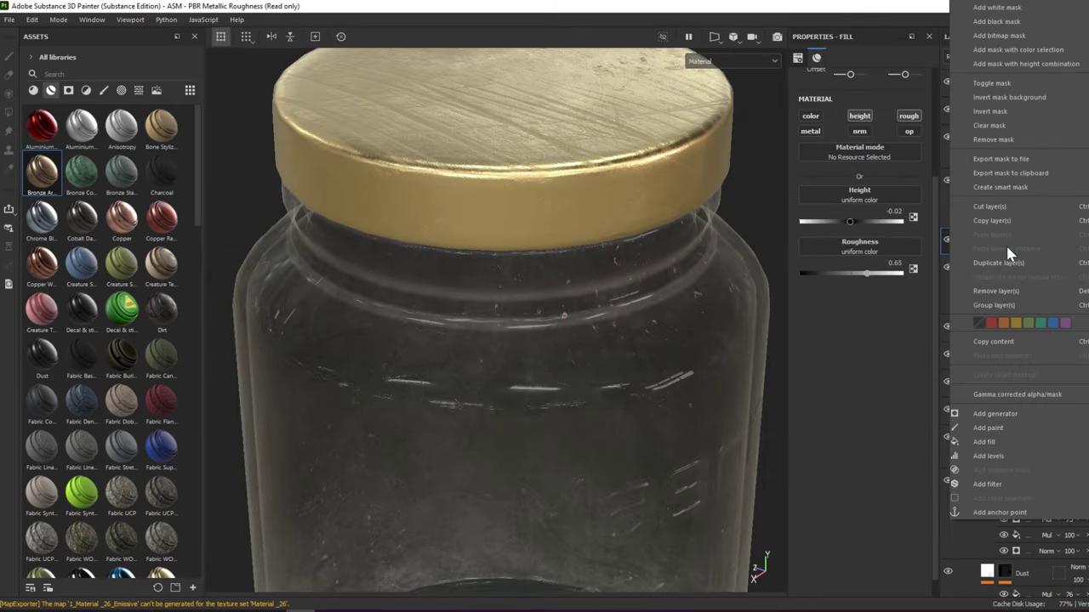
{"action": "left_click", "coordinate": [991, 82]}
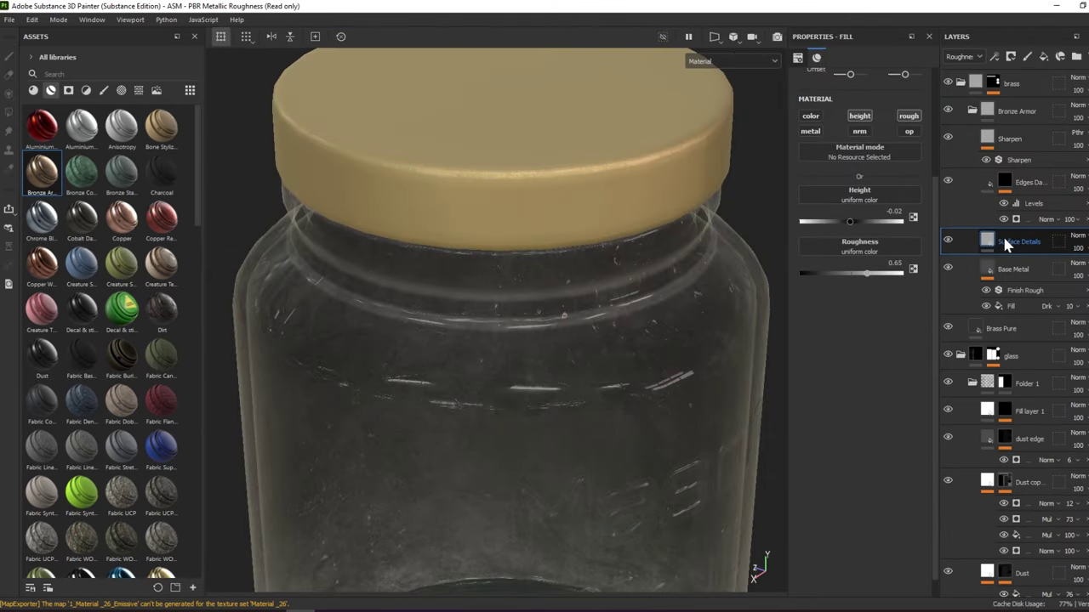
{"action": "right_click", "coordinate": [1006, 243]}
{"action": "left_click", "coordinate": [1022, 22]}
{"action": "right_click", "coordinate": [1022, 262]}
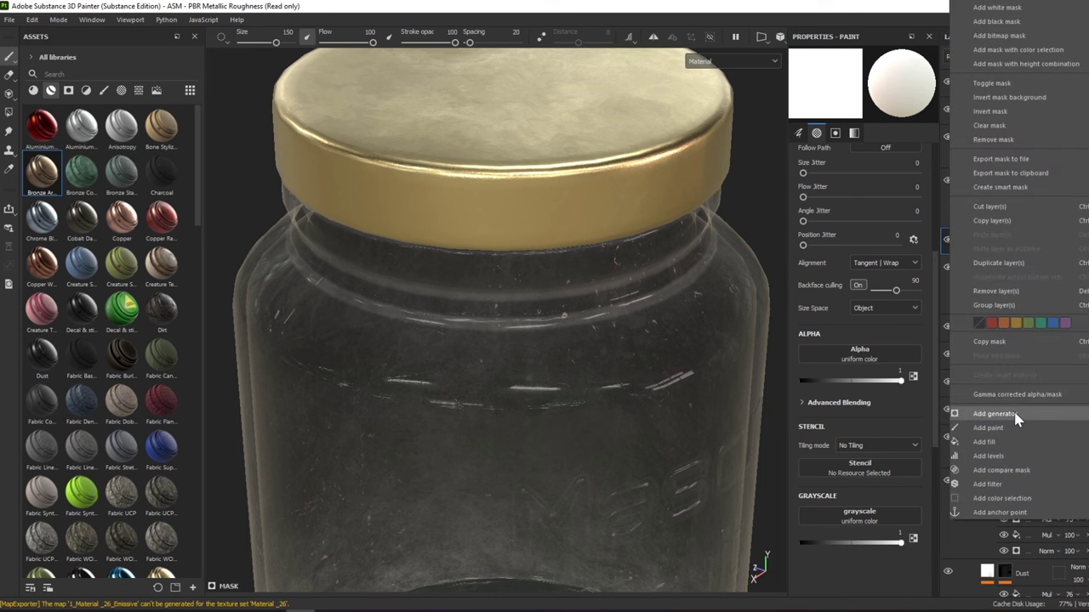
{"action": "left_click", "coordinate": [994, 415]}
{"action": "left_click", "coordinate": [1030, 238]}
{"action": "right_click", "coordinate": [1030, 238]}
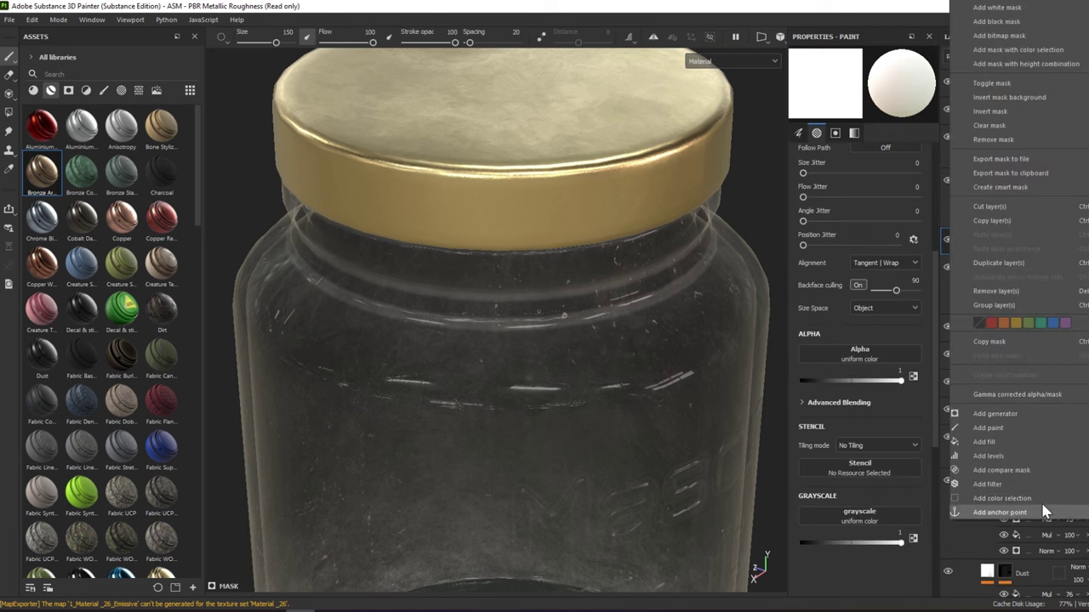
{"action": "left_click", "coordinate": [1005, 442]}
Search 'cra' and choose Grunge Scratches Rough for the mask fill's grayscale slot
{"action": "left_click", "coordinate": [861, 119]}
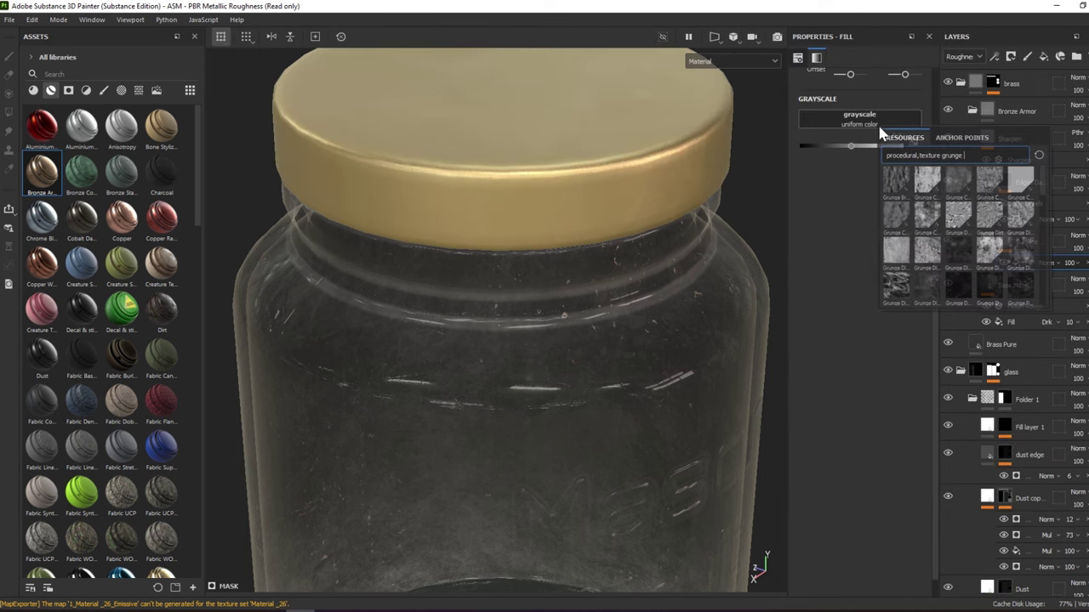
{"action": "scroll", "coordinate": [1005, 255], "scroll_direction": "down", "scroll_amount": 2}
{"action": "scroll", "coordinate": [1008, 266], "scroll_direction": "down", "scroll_amount": 2}
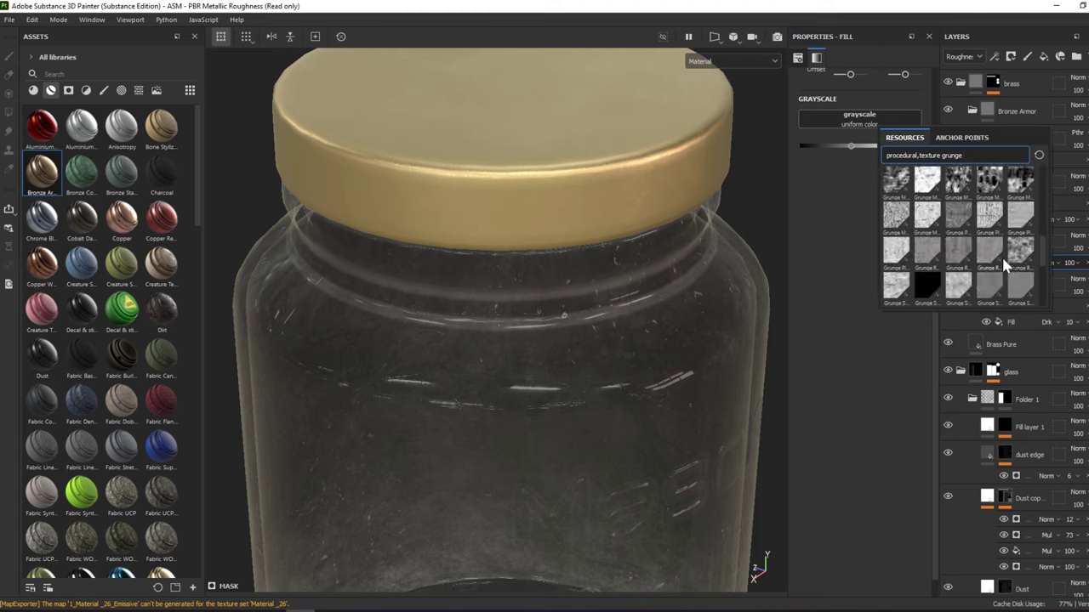
{"action": "type", "text": "س"}
{"action": "key", "text": "BackSpace"}
{"action": "key", "text": "BackSpace"}
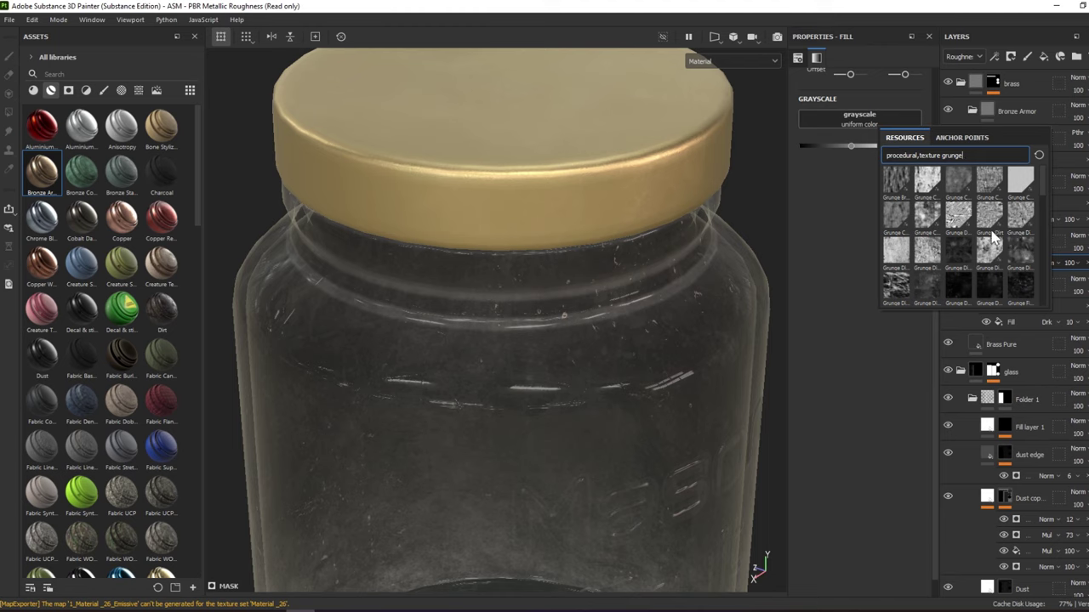
{"action": "key", "text": "BackSpace"}
{"action": "key", "text": "BackSpace"}
{"action": "key", "text": "BackSpace"}
{"action": "key", "text": "BackSpace"}
{"action": "key", "text": "BackSpace"}
{"action": "key", "text": "BackSpace"}
{"action": "type", "text": "cra"}
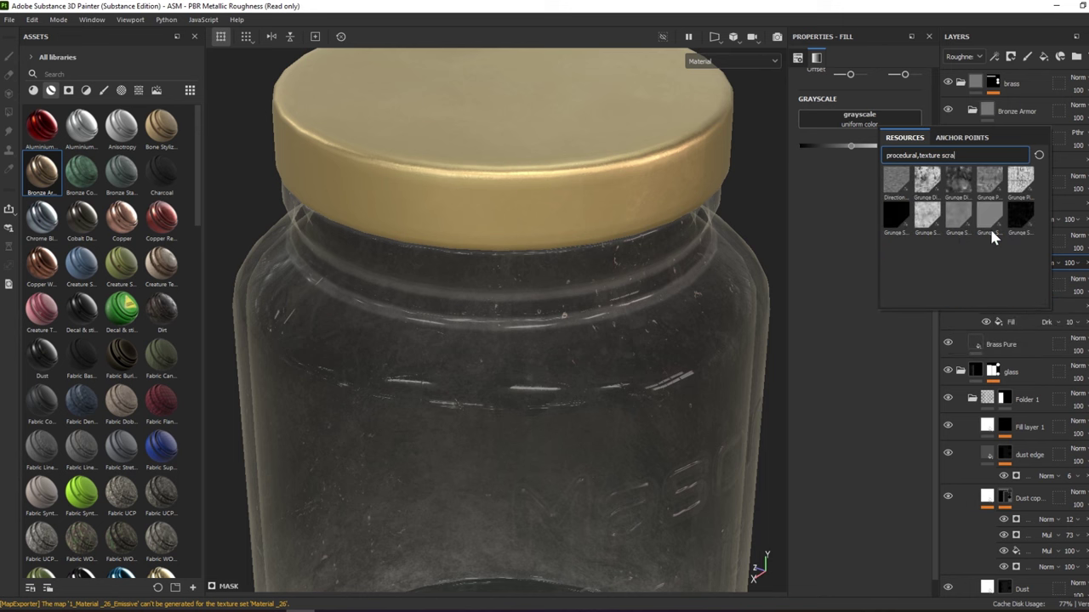
{"action": "left_click", "coordinate": [1024, 232]}
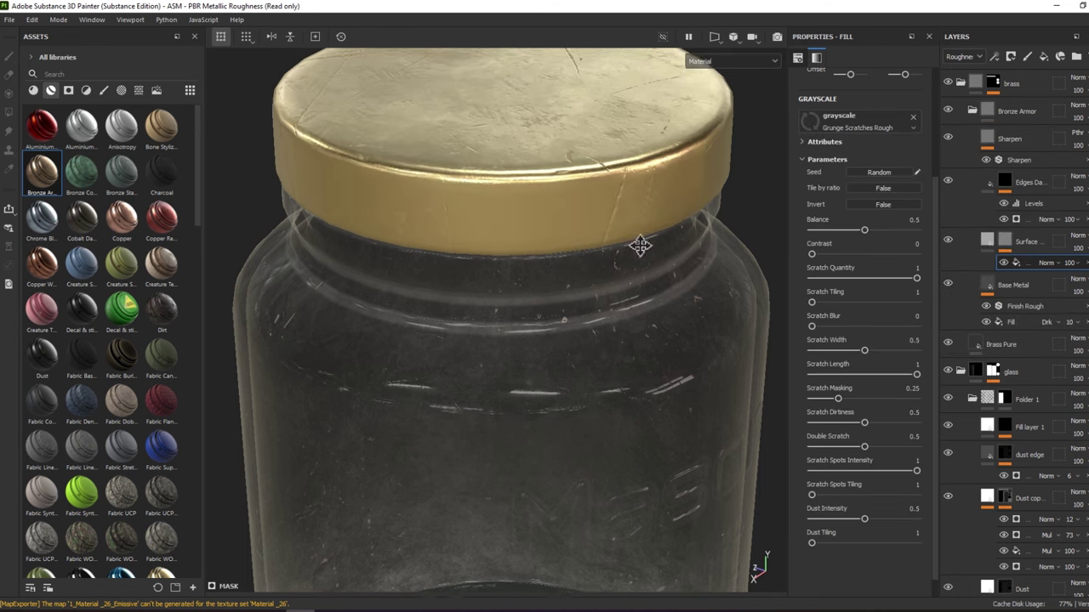
{"action": "mouse_move", "coordinate": [639, 243]}
{"action": "left_mouse_down", "text": "alt"}
{"action": "mouse_move", "coordinate": [601, 214]}
{"action": "mouse_move", "coordinate": [603, 225]}
{"action": "mouse_move", "coordinate": [606, 194]}
{"action": "left_mouse_up", "text": "alt"}
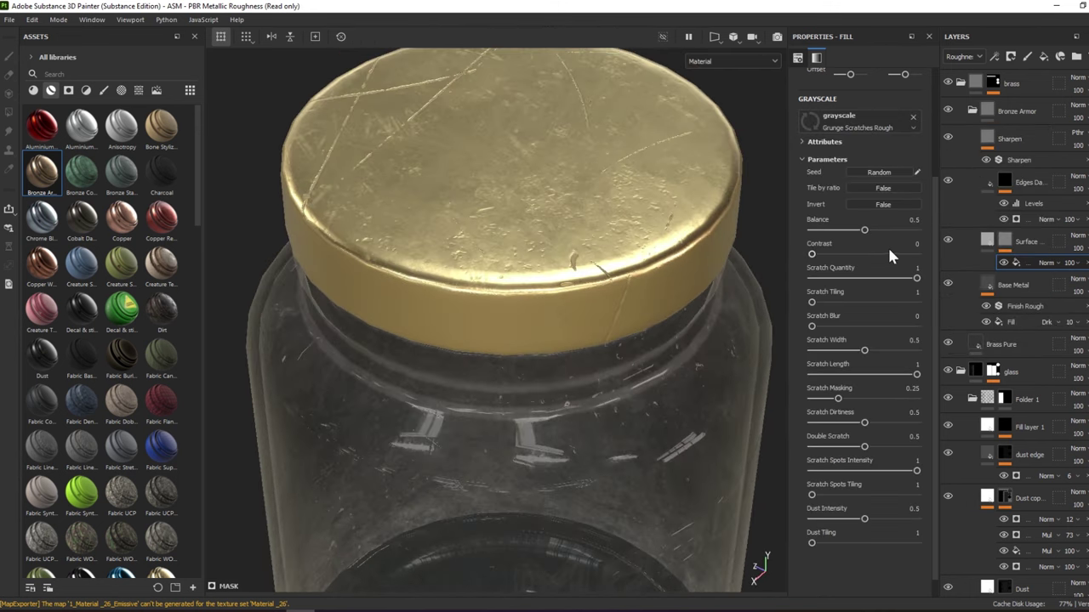
Set Scratch Tiling to 2 at full scratch length and fade the fill to 21 opacity
{"action": "left_click", "coordinate": [848, 303]}
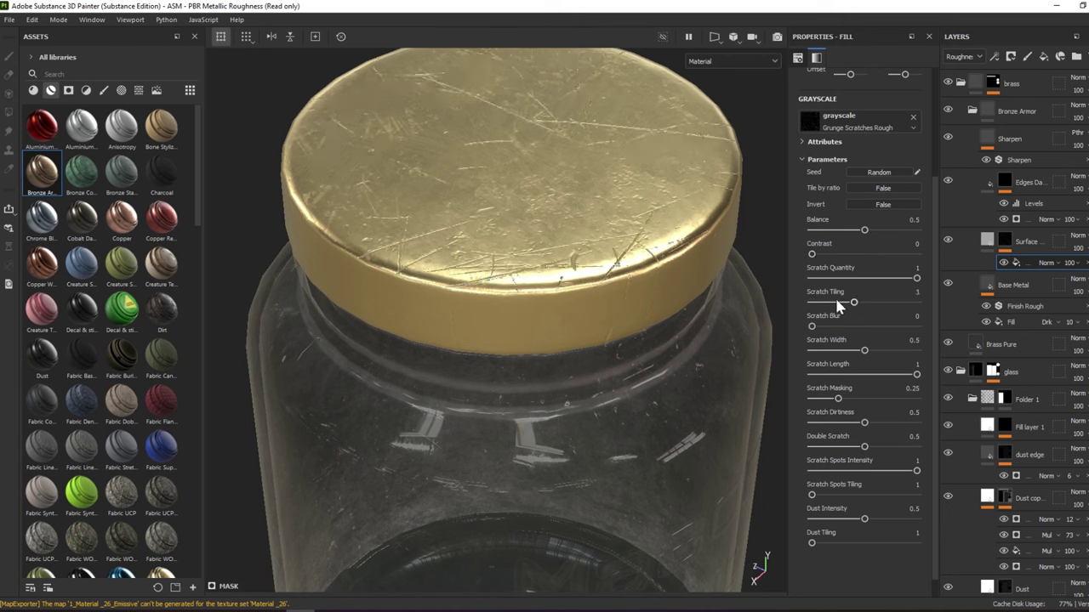
{"action": "left_click", "coordinate": [839, 303]}
{"action": "left_click", "coordinate": [855, 374]}
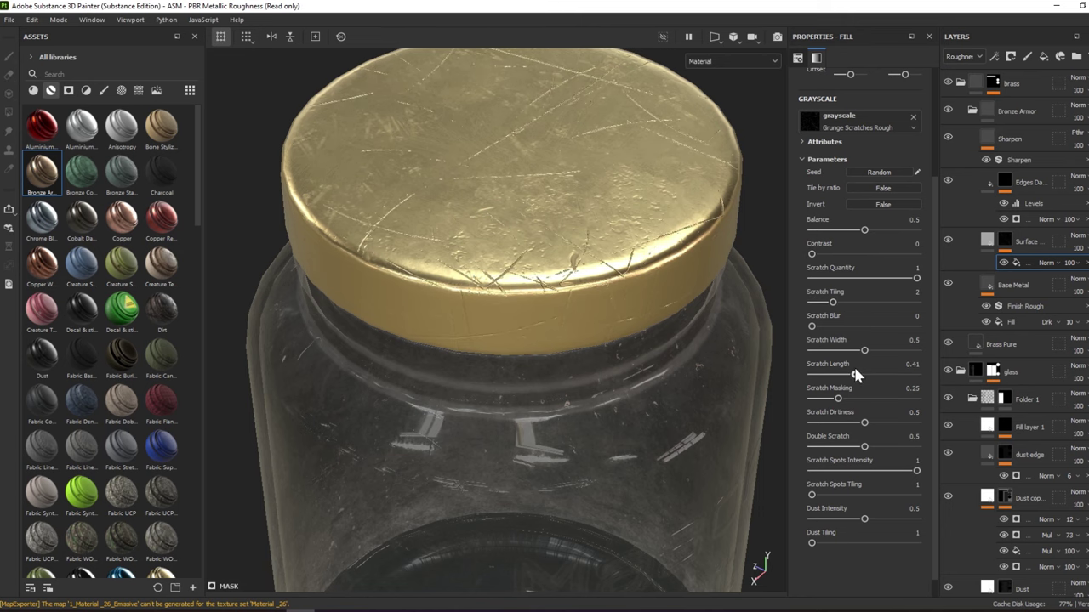
{"action": "left_click", "coordinate": [917, 375]}
{"action": "mouse_move", "coordinate": [522, 243]}
{"action": "left_mouse_down", "text": "alt"}
{"action": "mouse_move", "coordinate": [587, 223]}
{"action": "mouse_move", "coordinate": [845, 359]}
{"action": "left_mouse_up", "text": "alt"}
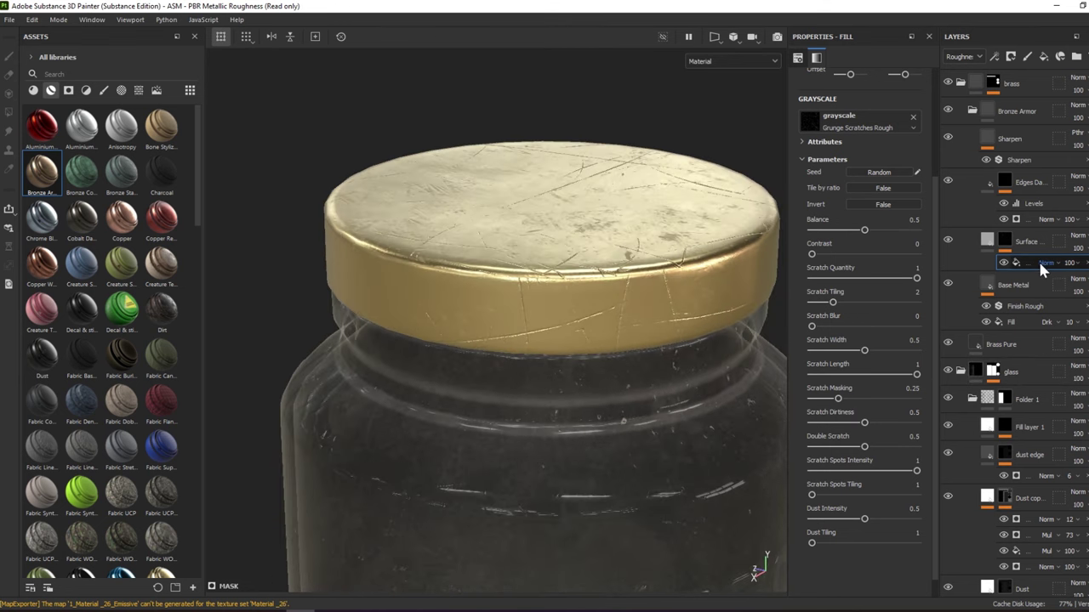
{"action": "left_click_drag", "start_coordinate": [1074, 286], "coordinate": [1073, 287]}
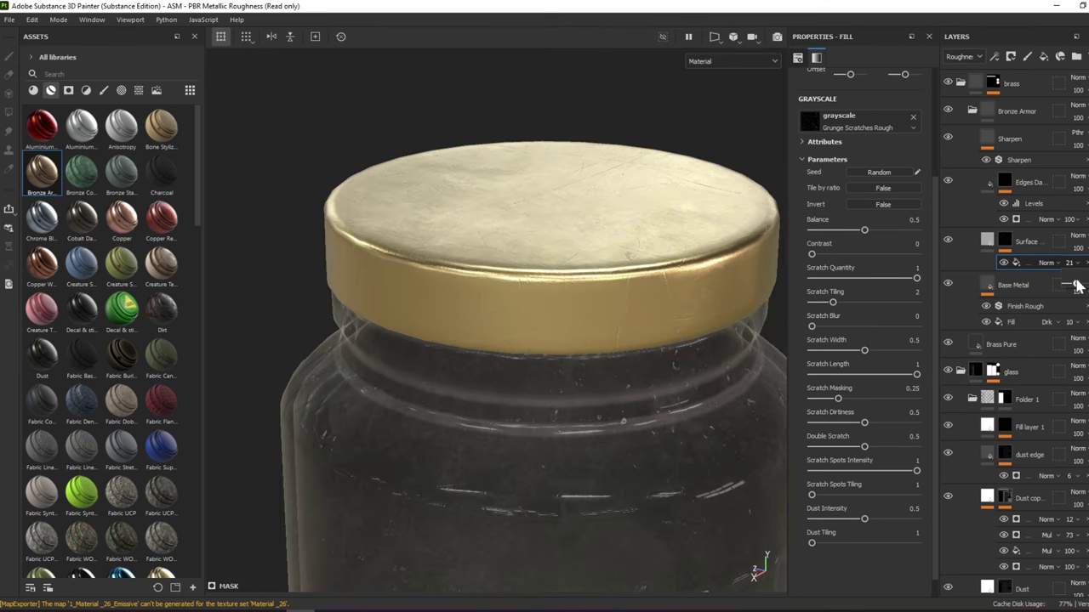
{"action": "left_click_drag", "start_coordinate": [607, 226], "coordinate": [612, 238], "text": "alt"}
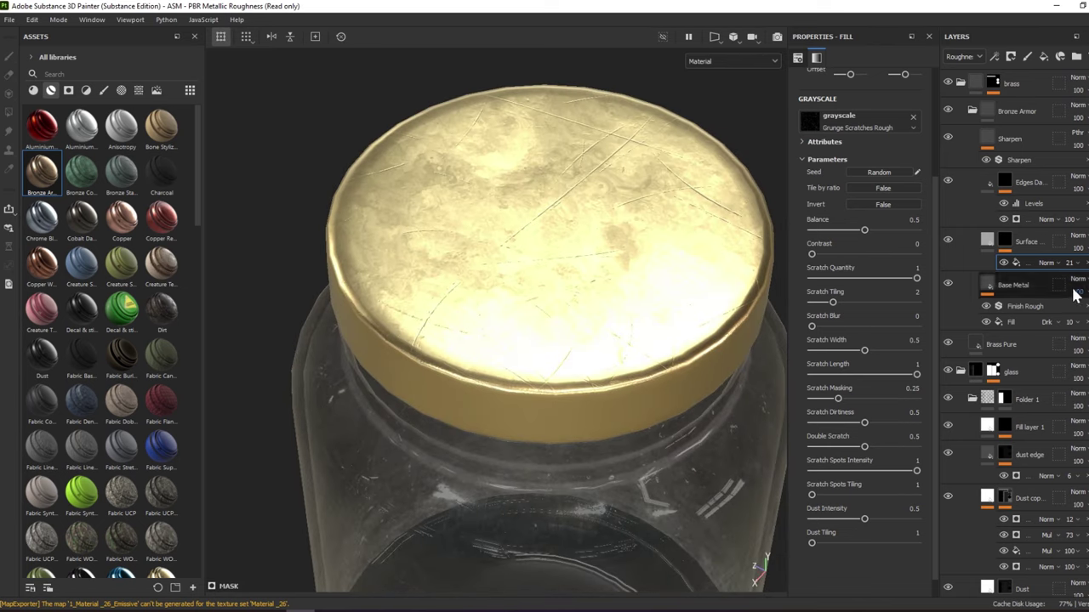
Add a Grunge Scratches Rough fill to the lid sub-layer with scratch tiling 6
{"action": "right_click", "coordinate": [1060, 271]}
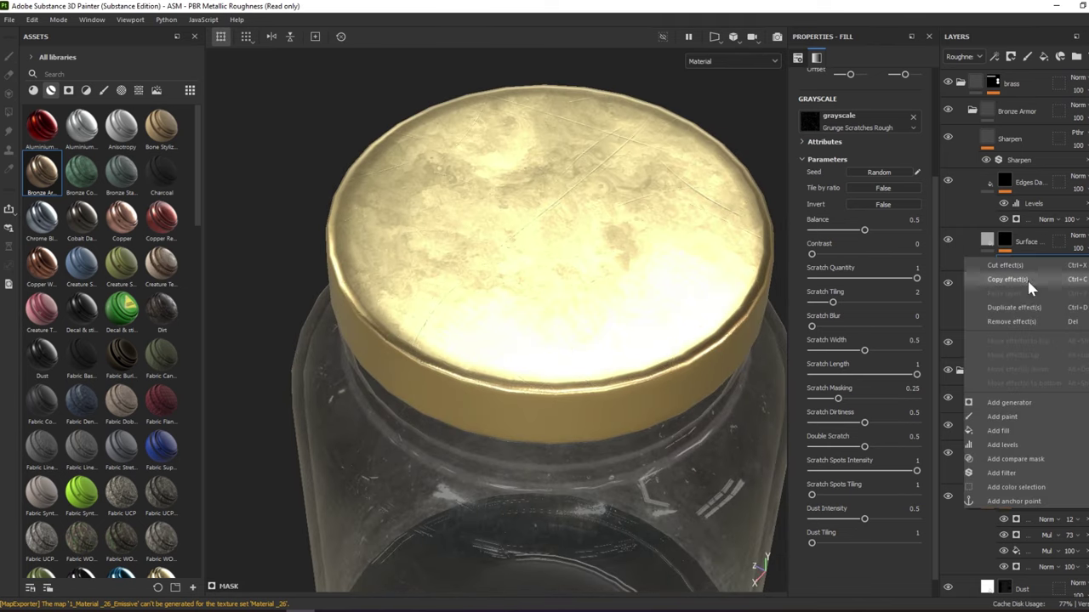
{"action": "left_click", "coordinate": [996, 432]}
{"action": "left_click", "coordinate": [865, 119]}
{"action": "type", "text": "procedural,texture scra s"}
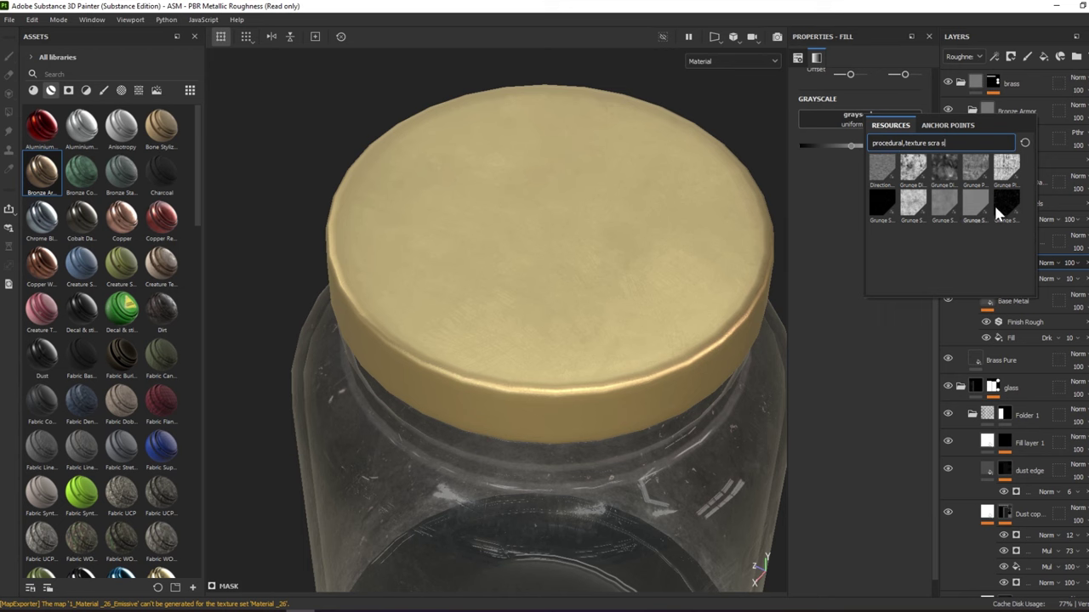
{"action": "left_click", "coordinate": [998, 211]}
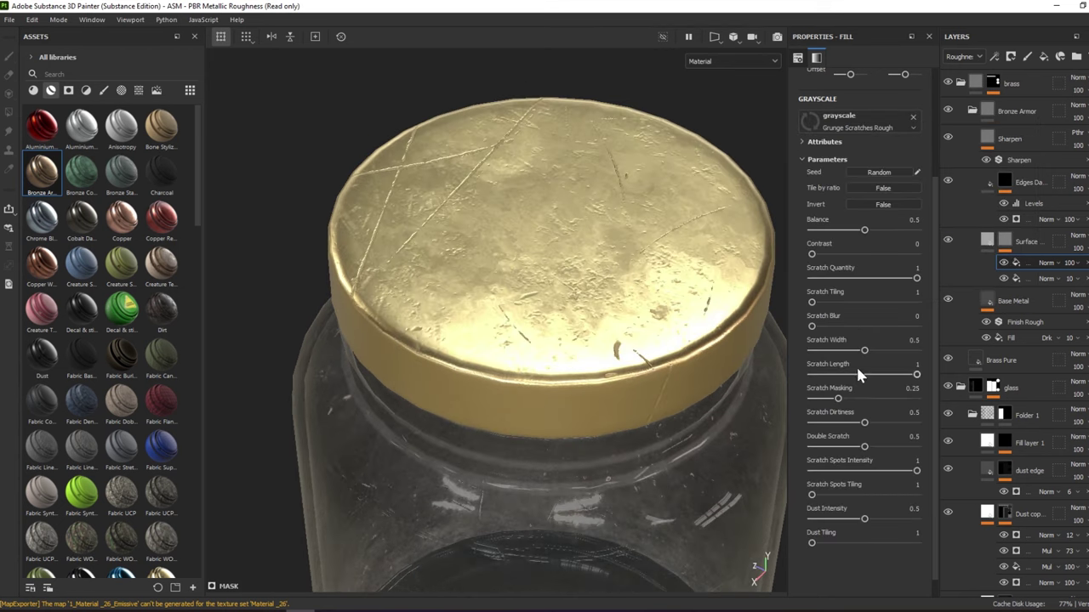
{"action": "left_click_drag", "start_coordinate": [888, 302], "coordinate": [918, 303]}
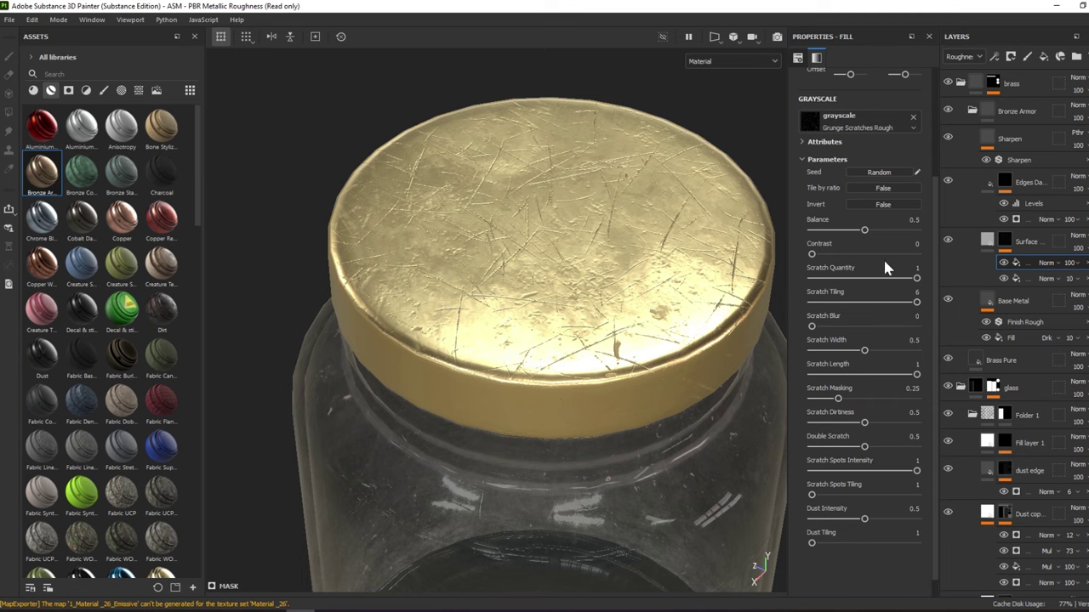
Make the new scratches faint at 8 opacity, blended as Linear Dodge
{"action": "left_click_drag", "start_coordinate": [1069, 286], "coordinate": [1070, 288]}
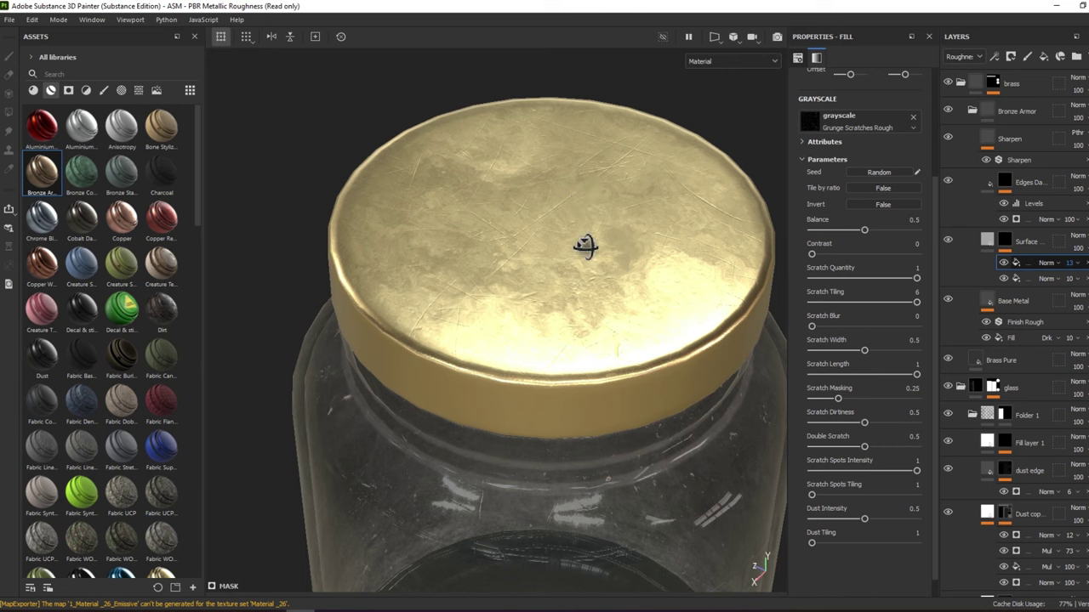
{"action": "left_click_drag", "start_coordinate": [586, 246], "coordinate": [530, 224], "text": "alt"}
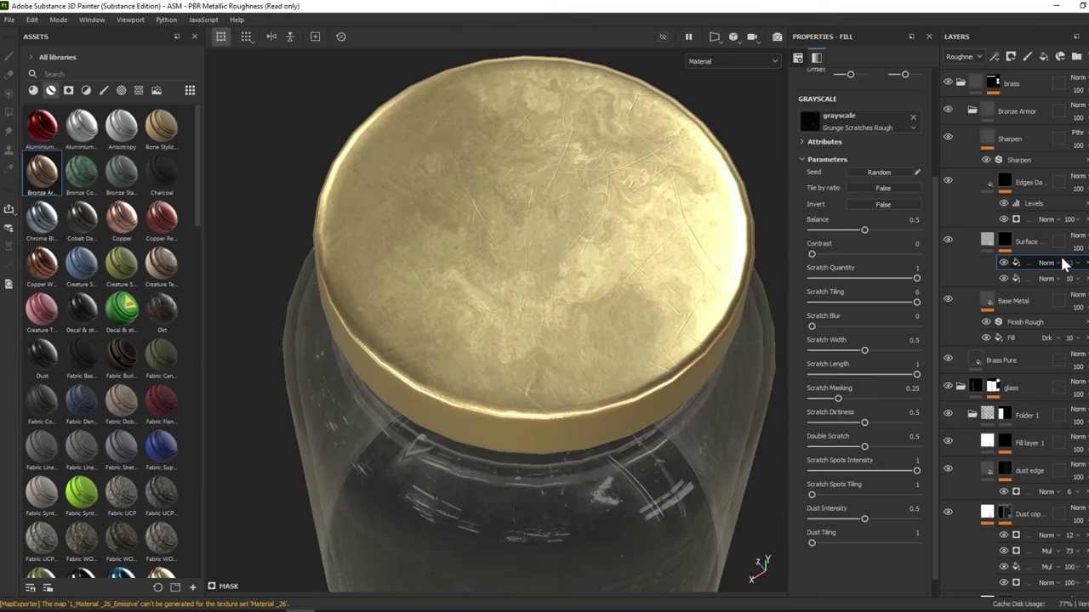
{"action": "left_click", "coordinate": [1063, 264]}
{"action": "left_click", "coordinate": [1062, 105]}
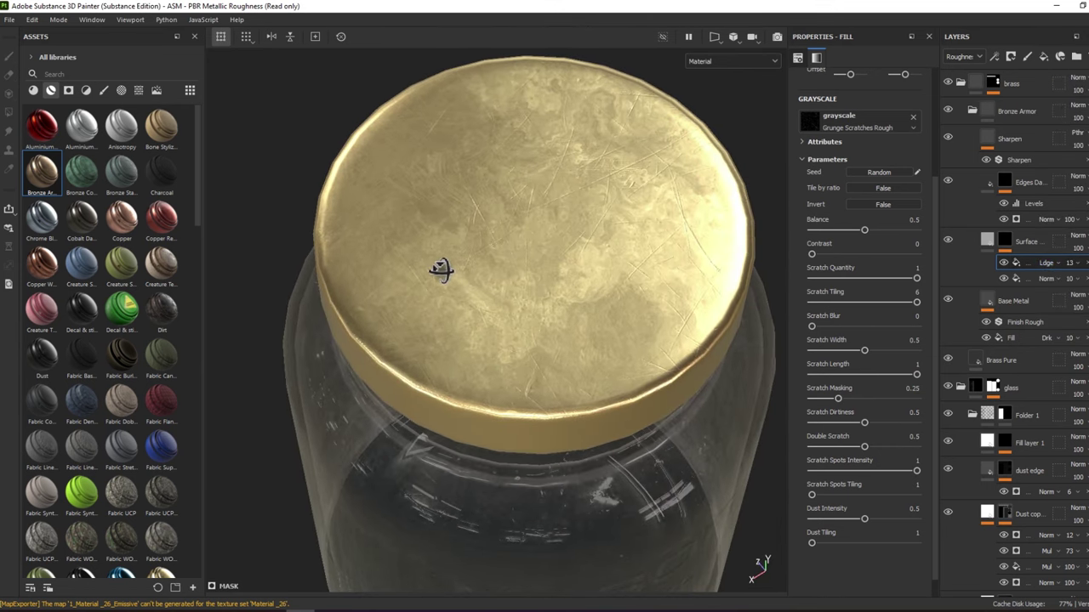
{"action": "left_click_drag", "start_coordinate": [437, 267], "coordinate": [530, 273], "text": "alt"}
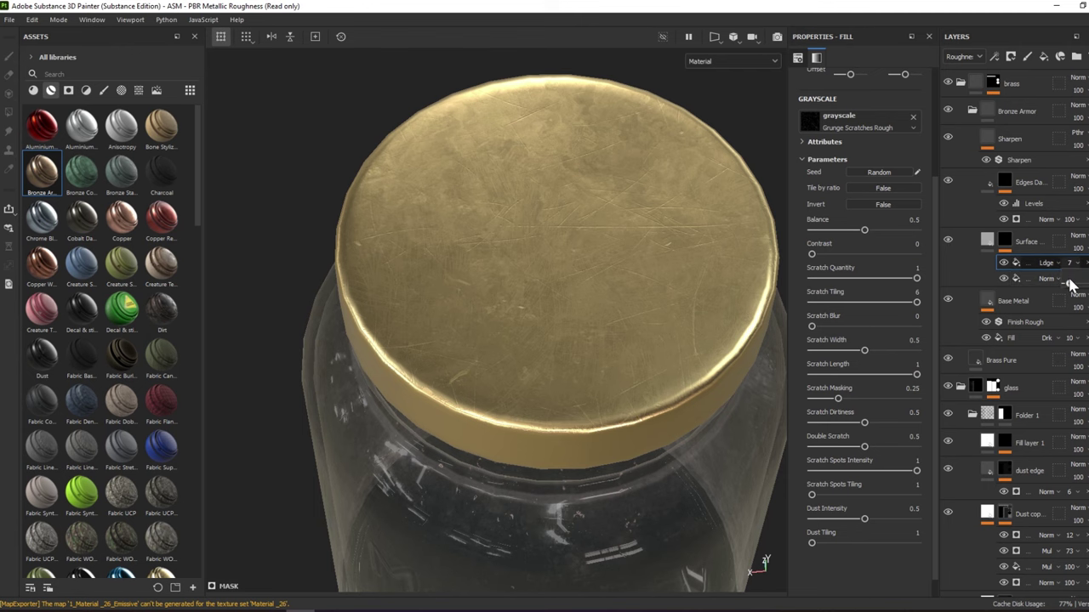
{"action": "mouse_move", "coordinate": [687, 267]}
{"action": "left_mouse_down", "text": "alt"}
{"action": "mouse_move", "coordinate": [783, 194]}
{"action": "mouse_move", "coordinate": [778, 255]}
{"action": "left_mouse_up", "text": "alt"}
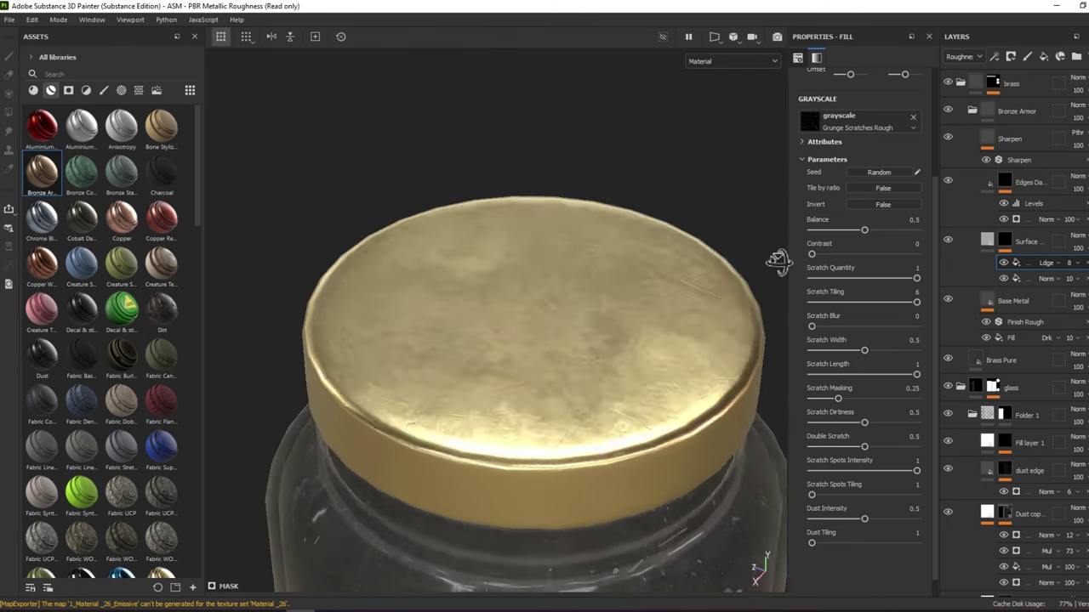
{"action": "left_click", "coordinate": [1003, 238]}
Lower the Surface layer's roughness from 0.65 to about 0.28 for shinier brass
{"action": "left_click_drag", "start_coordinate": [451, 246], "coordinate": [481, 261], "text": "alt"}
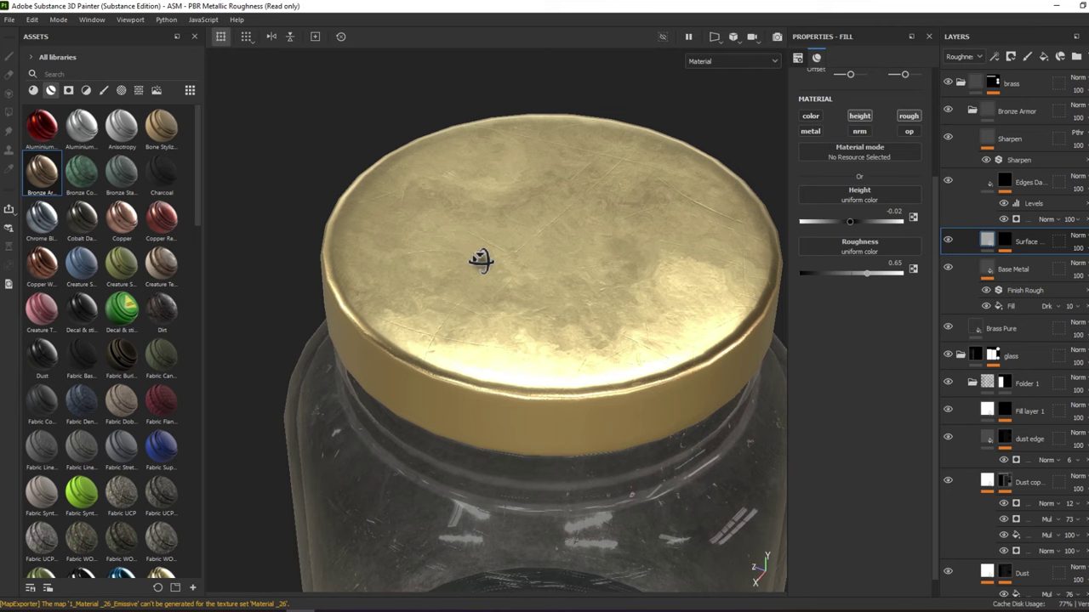
{"action": "left_click_drag", "start_coordinate": [595, 267], "coordinate": [859, 287], "text": "alt"}
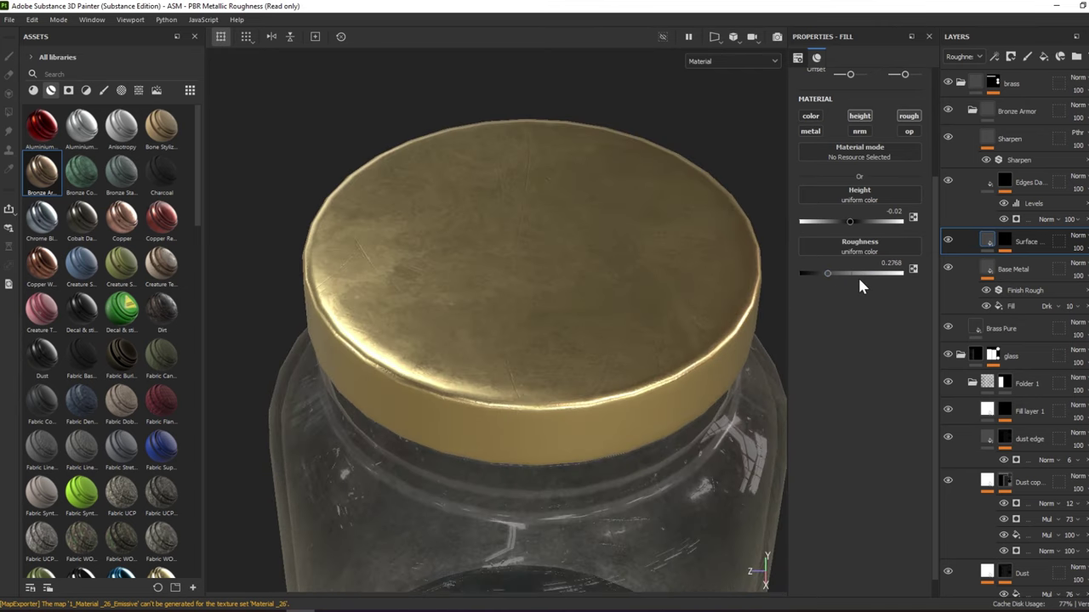
{"action": "left_click", "coordinate": [1002, 273]}
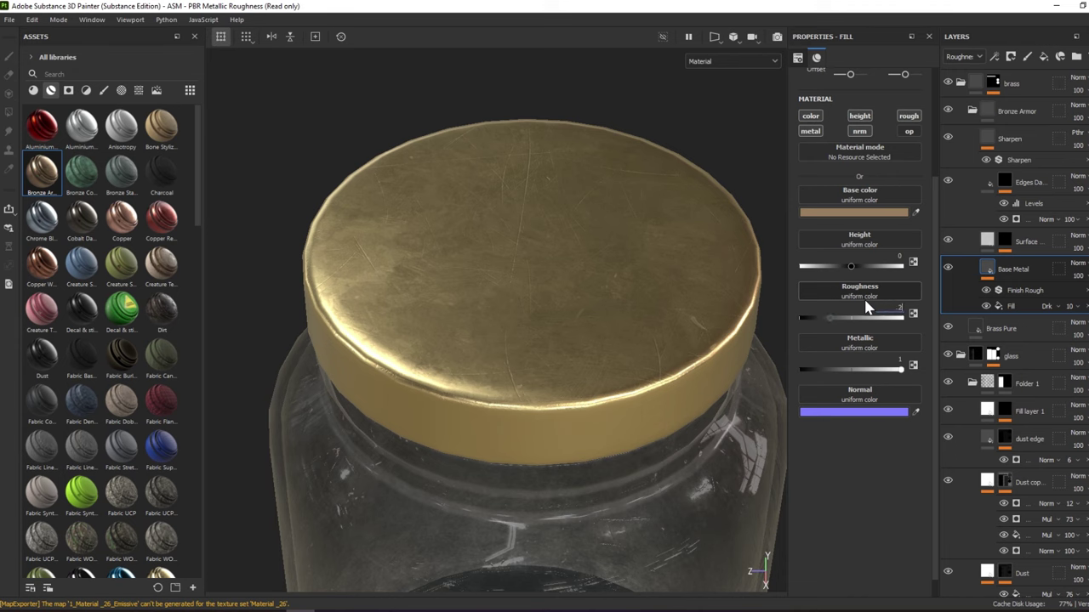
Rotate the environment lighting around the jar to check reflections on the glossier lid
{"action": "mouse_move", "coordinate": [607, 284]}
{"action": "left_mouse_down", "text": "alt"}
{"action": "mouse_move", "coordinate": [618, 195]}
{"action": "mouse_move", "coordinate": [573, 323]}
{"action": "mouse_move", "coordinate": [677, 282]}
{"action": "mouse_move", "coordinate": [703, 233]}
{"action": "mouse_move", "coordinate": [555, 240]}
{"action": "left_mouse_up", "text": "alt"}
{"action": "scroll", "coordinate": [620, 188], "scroll_direction": "down", "scroll_amount": 2}
{"action": "scroll", "coordinate": [620, 188], "scroll_direction": "down", "scroll_amount": 2}
{"action": "scroll", "coordinate": [620, 188], "scroll_direction": "down", "scroll_amount": 1}
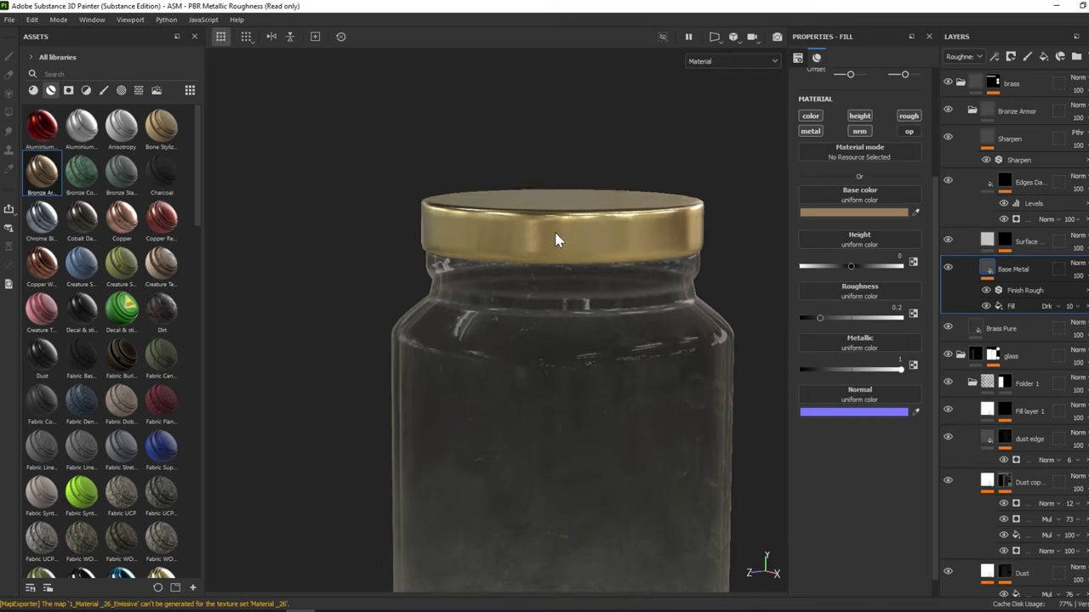
{"action": "mouse_move", "coordinate": [554, 240]}
{"action": "right_mouse_down", "text": "shift"}
{"action": "mouse_move", "coordinate": [590, 309]}
{"action": "mouse_move", "coordinate": [564, 308]}
{"action": "right_mouse_up", "text": "shift"}
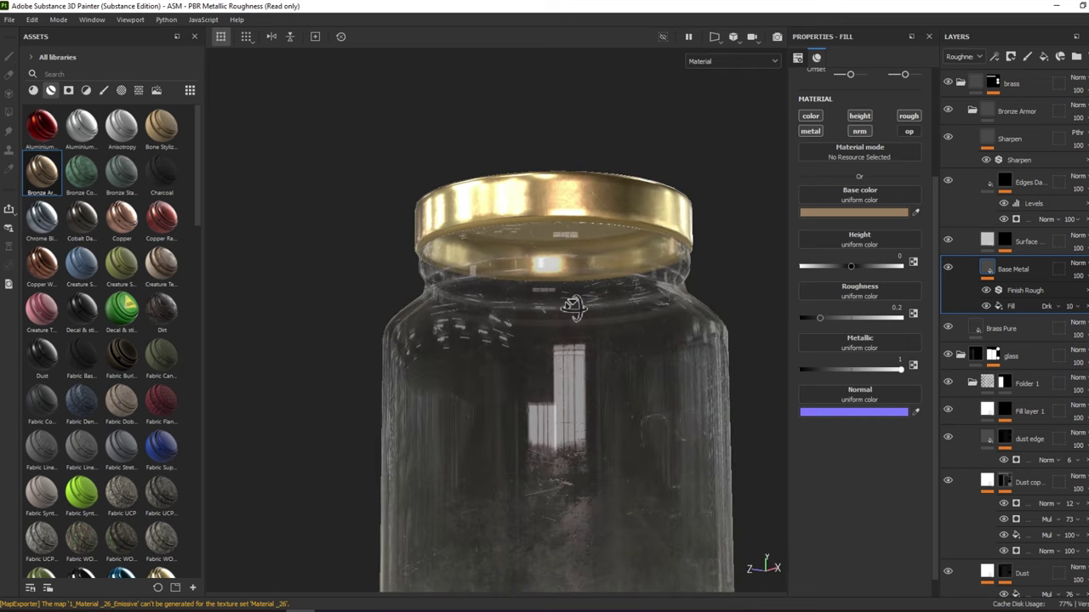
{"action": "scroll", "coordinate": [569, 319], "scroll_direction": "down", "scroll_amount": 2}
{"action": "scroll", "coordinate": [567, 327], "scroll_direction": "down", "scroll_amount": 1}
{"action": "mouse_move", "coordinate": [567, 328]}
{"action": "left_mouse_down", "text": "alt"}
{"action": "mouse_move", "coordinate": [554, 353]}
{"action": "mouse_move", "coordinate": [510, 328]}
{"action": "left_mouse_up", "text": "alt"}
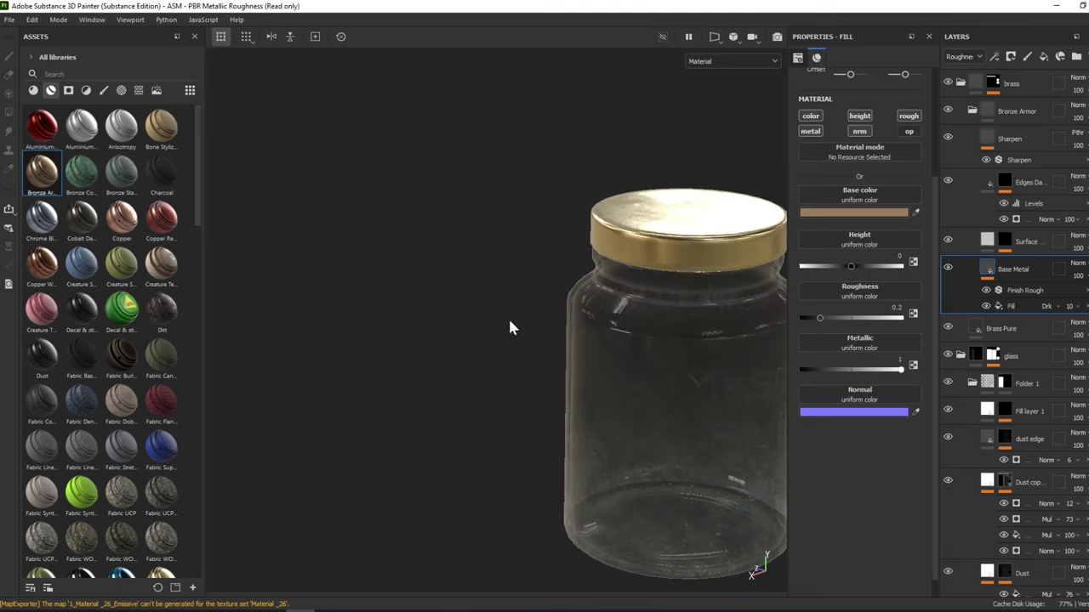
Re-enable the Edges Damage layer and inspect its wear along the gold lid's rim
{"action": "key", "text": "f"}
{"action": "mouse_move", "coordinate": [584, 311]}
{"action": "left_mouse_down", "text": "alt"}
{"action": "mouse_move", "coordinate": [382, 312]}
{"action": "mouse_move", "coordinate": [617, 250]}
{"action": "left_mouse_up", "text": "alt"}
{"action": "mouse_move", "coordinate": [617, 250]}
{"action": "right_mouse_down", "text": "shift"}
{"action": "mouse_move", "coordinate": [607, 280]}
{"action": "mouse_move", "coordinate": [661, 271]}
{"action": "mouse_move", "coordinate": [651, 292]}
{"action": "right_mouse_up", "text": "shift"}
{"action": "mouse_move", "coordinate": [651, 292]}
{"action": "left_mouse_down", "text": "alt"}
{"action": "mouse_move", "coordinate": [651, 311]}
{"action": "mouse_move", "coordinate": [539, 280]}
{"action": "mouse_move", "coordinate": [571, 275]}
{"action": "mouse_move", "coordinate": [563, 272]}
{"action": "left_mouse_up", "text": "alt"}
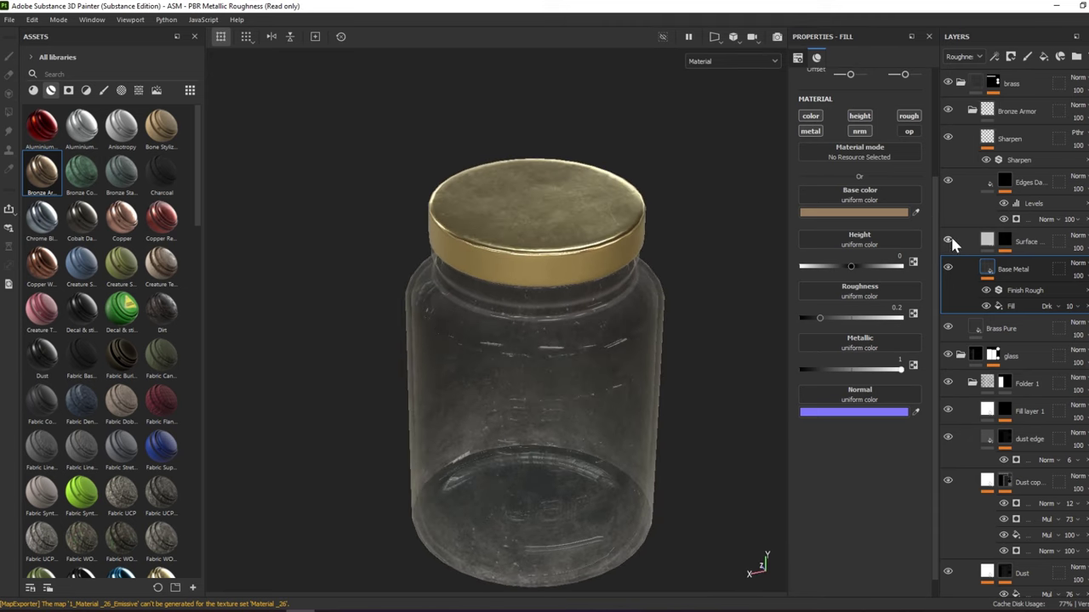
{"action": "left_click", "coordinate": [949, 181]}
{"action": "left_click", "coordinate": [1004, 184]}
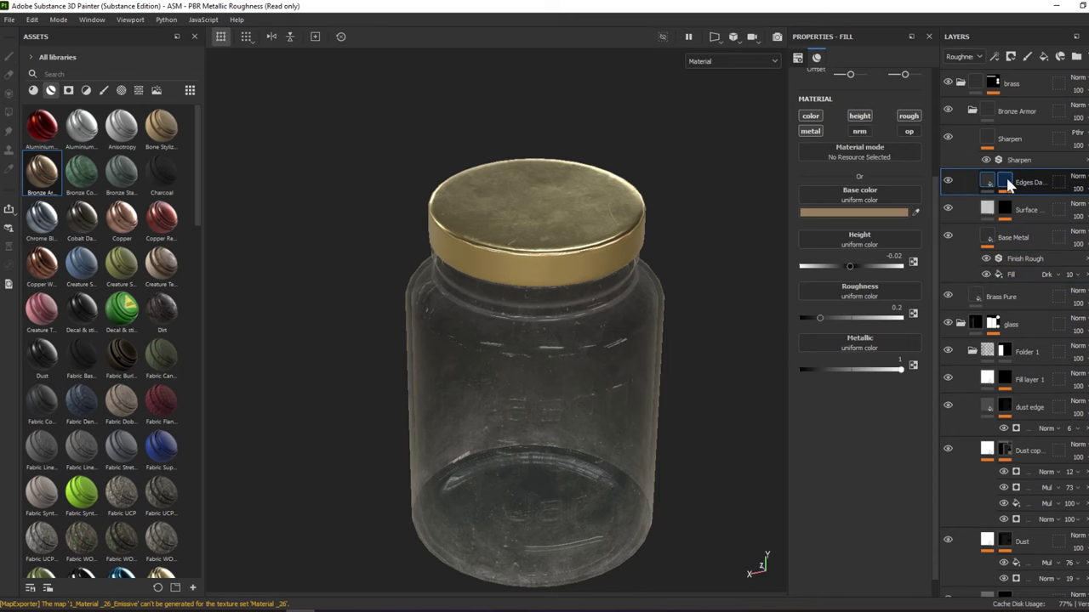
{"action": "left_click", "coordinate": [983, 184]}
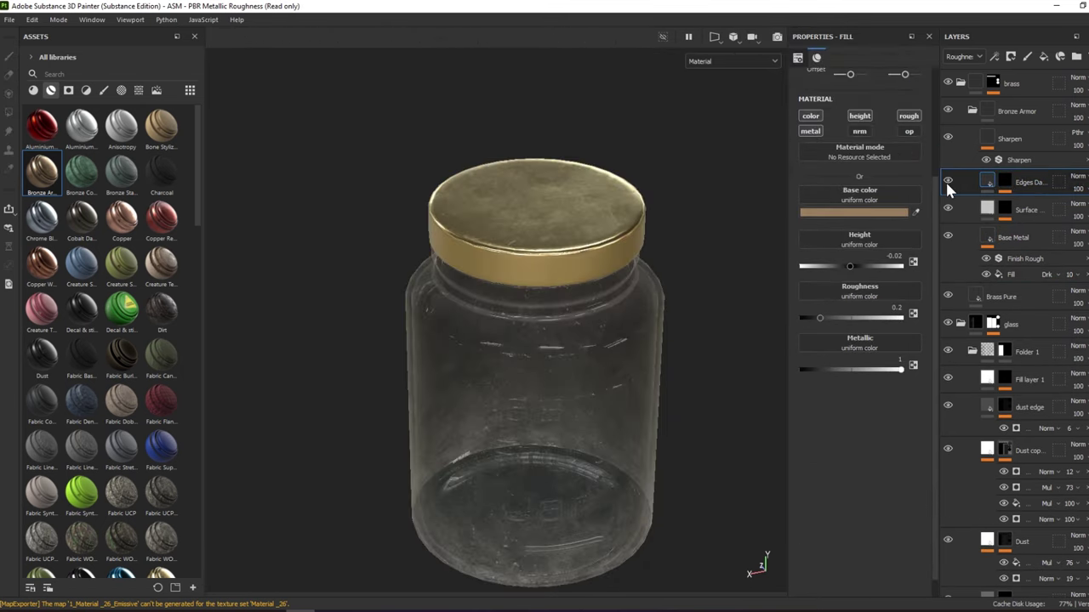
{"action": "scroll", "coordinate": [603, 257], "scroll_direction": "up", "scroll_amount": 2}
{"action": "mouse_move", "coordinate": [590, 280]}
{"action": "left_mouse_down", "text": "alt"}
{"action": "mouse_move", "coordinate": [575, 318]}
{"action": "mouse_move", "coordinate": [581, 218]}
{"action": "left_mouse_up", "text": "alt"}
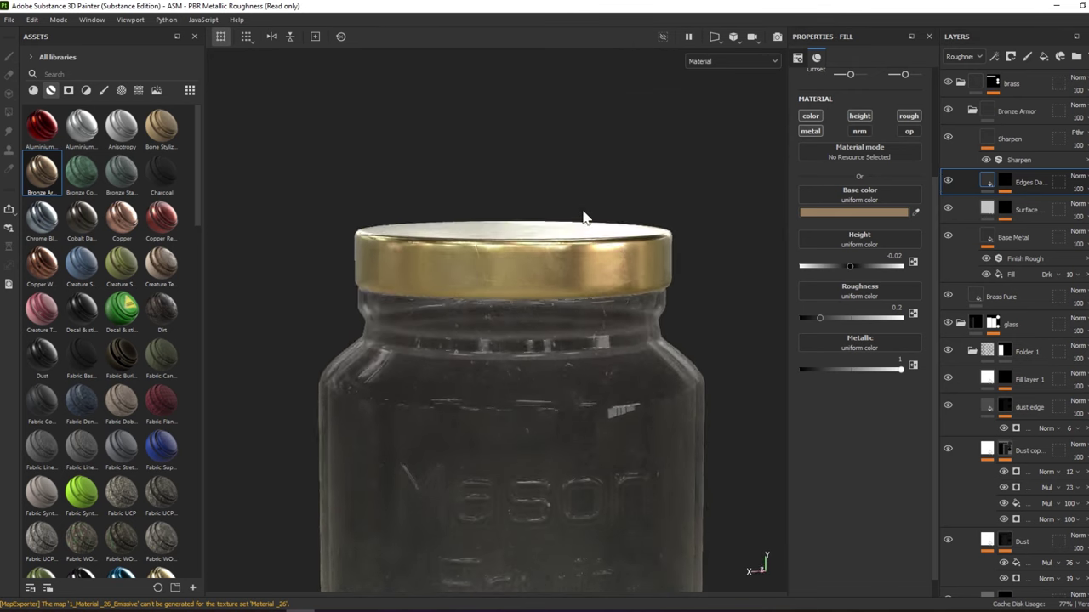
{"action": "scroll", "coordinate": [582, 218], "scroll_direction": "down", "scroll_amount": 2}
{"action": "key", "text": "f"}
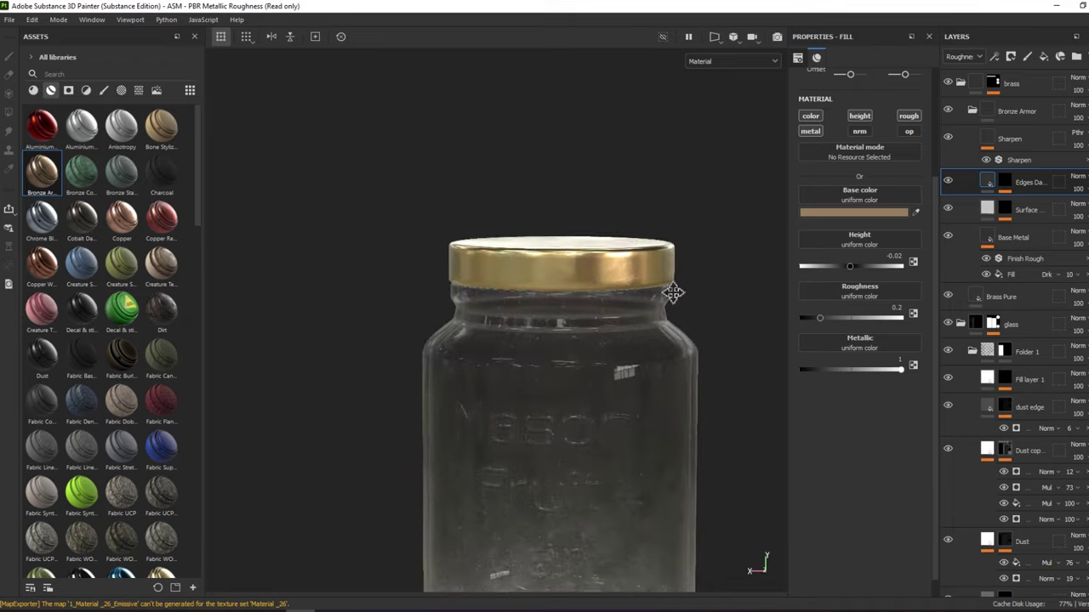